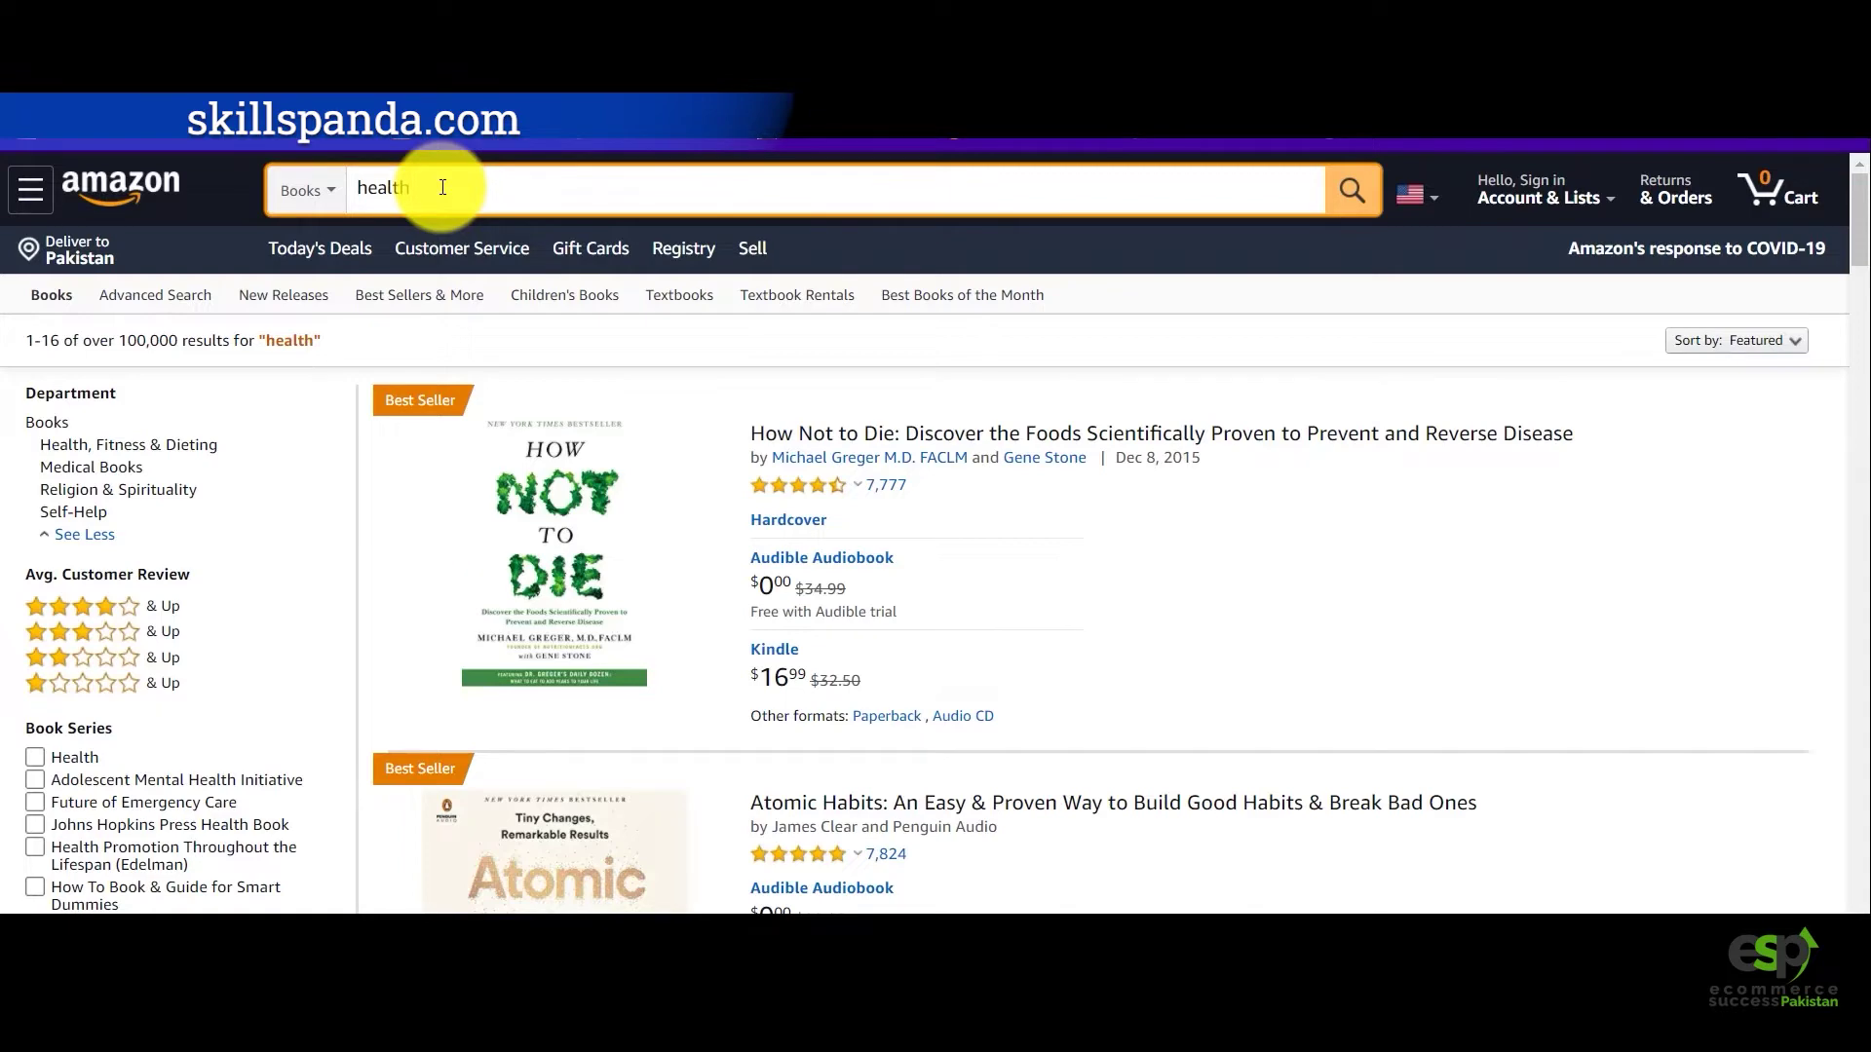
# Bring up the keyword suggestions for "health" in Books and search for the suggested keyword "mental health".
pyautogui.click(443, 187)
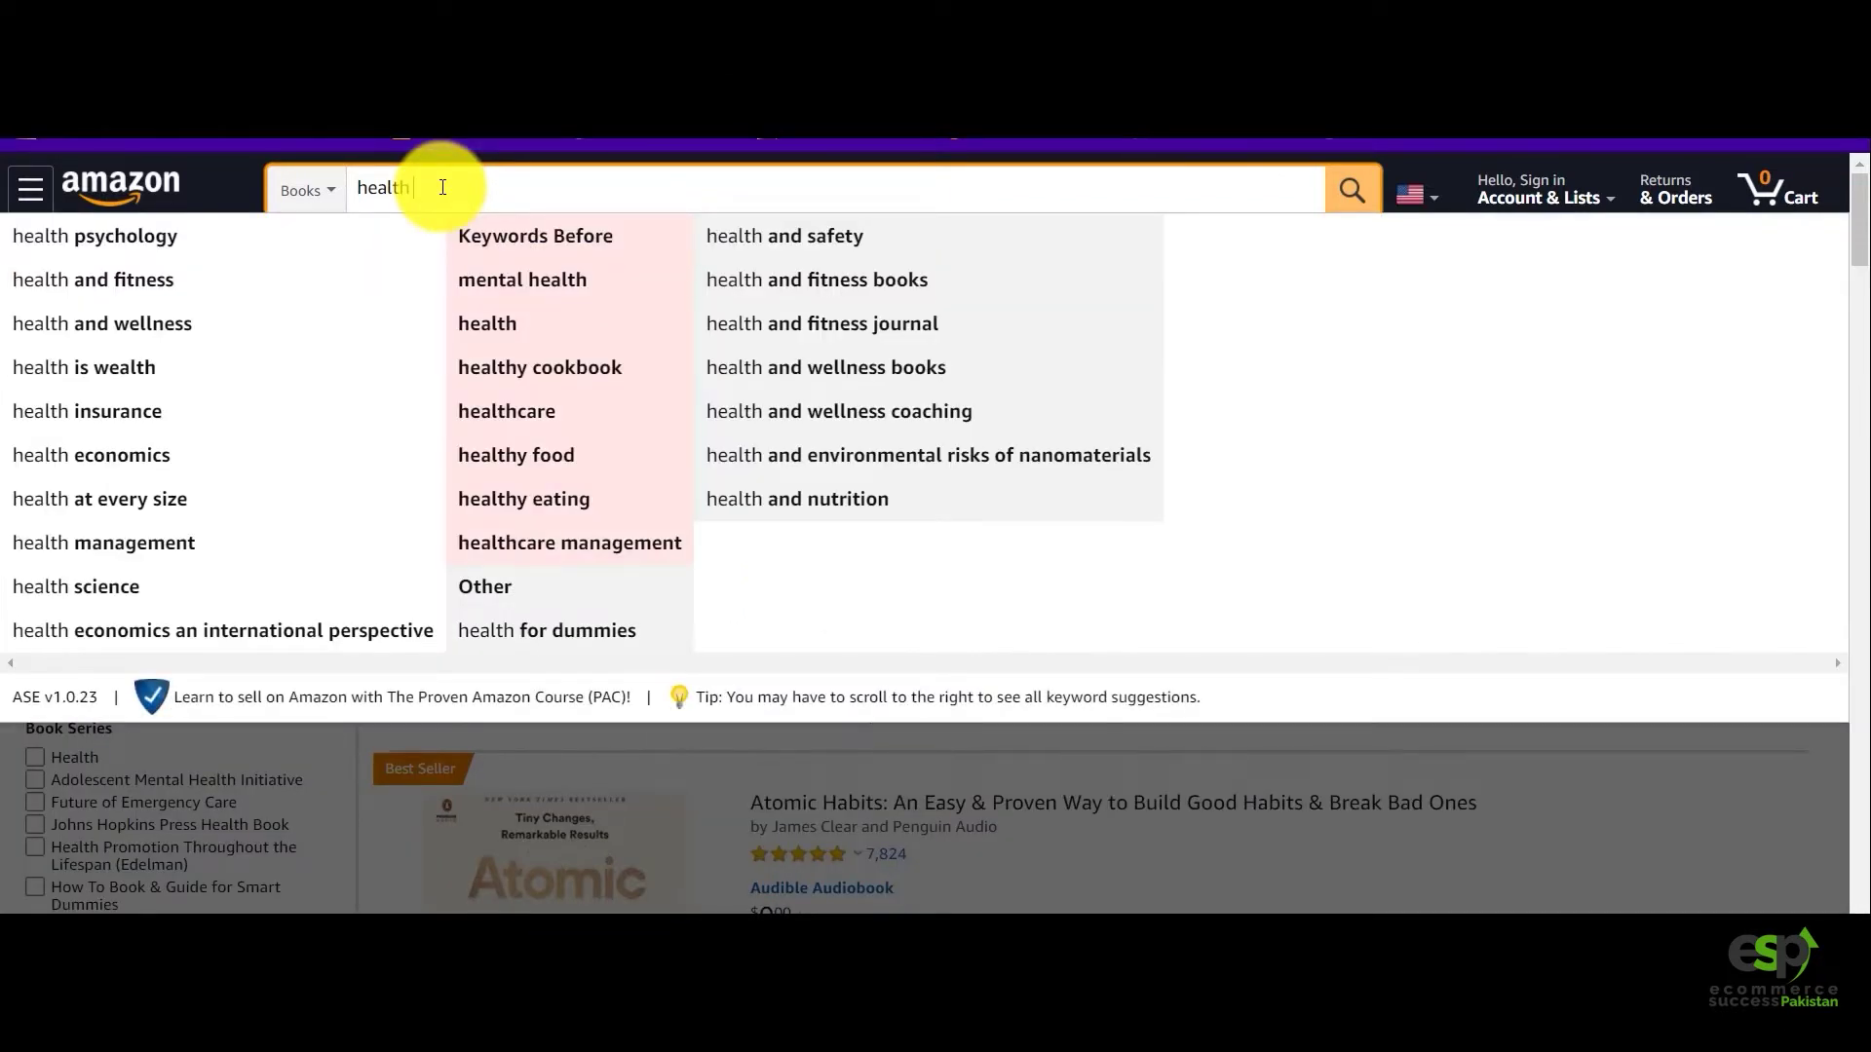
pyautogui.moveTo(438, 186); pyautogui.dragTo(361, 191)
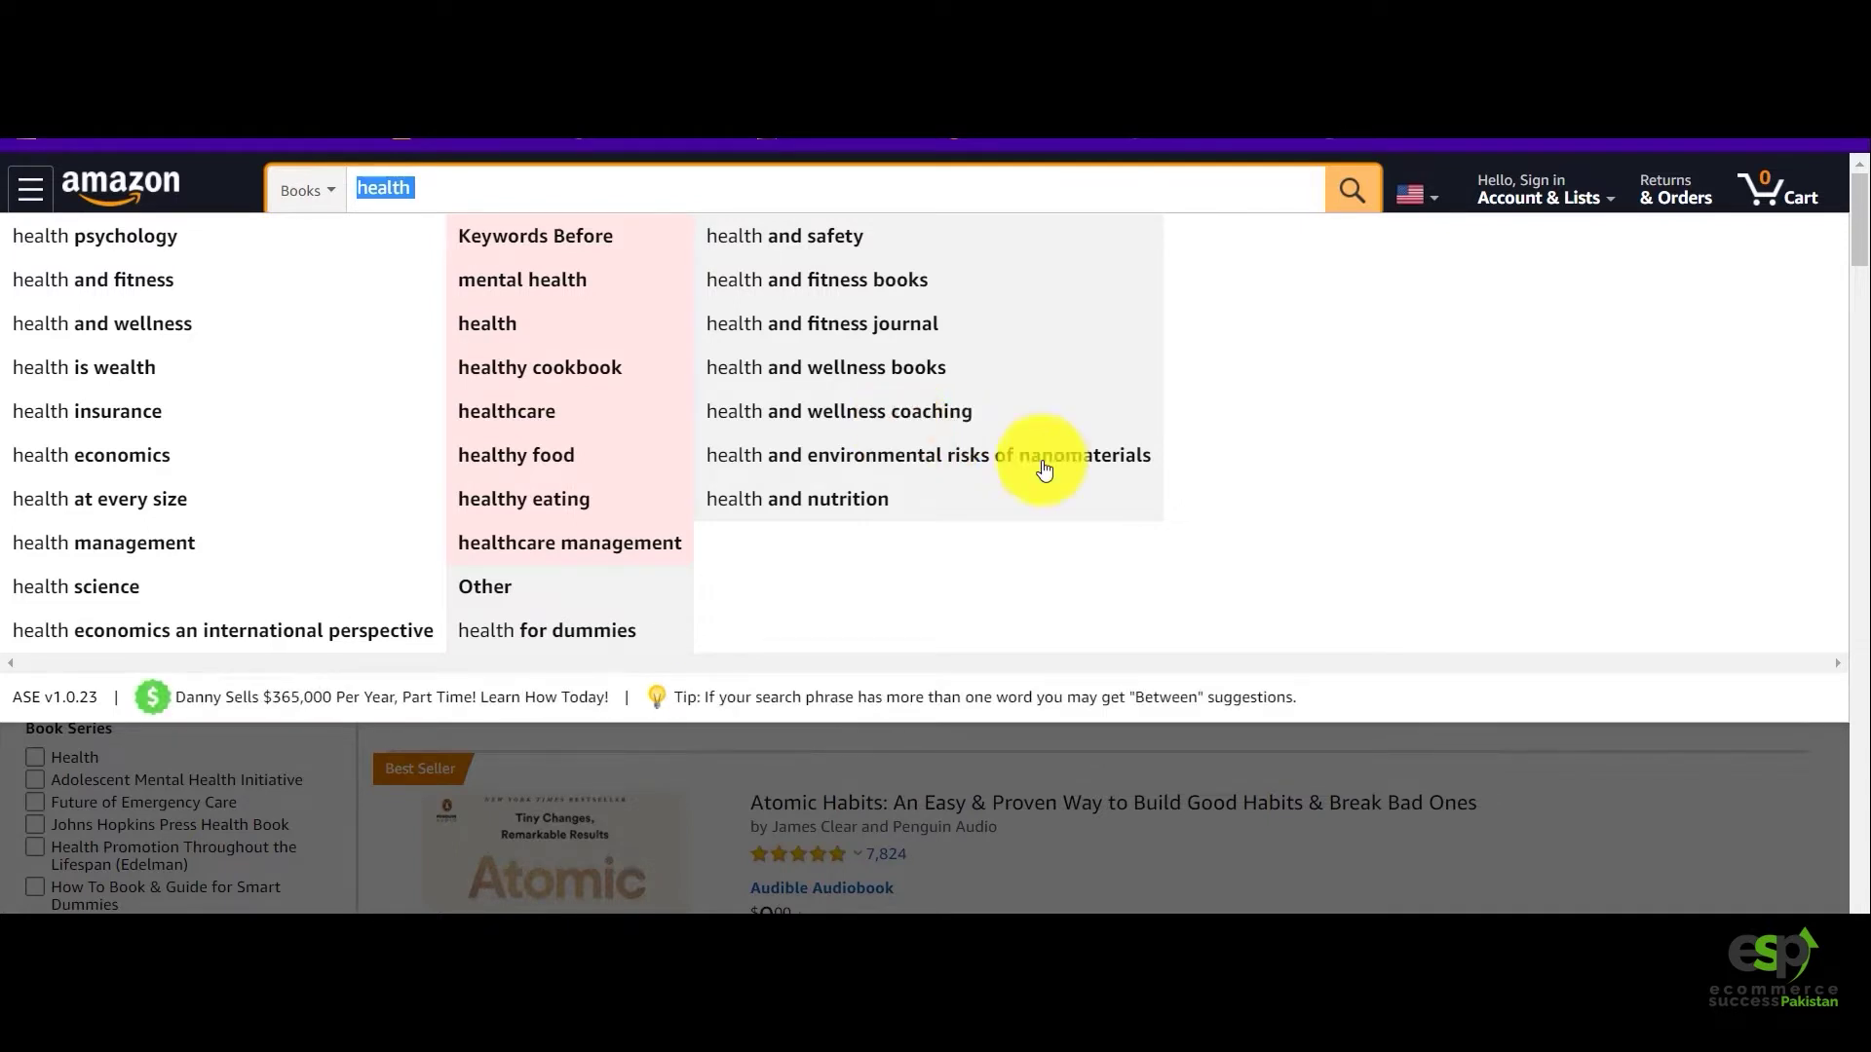
pyautogui.click(559, 284)
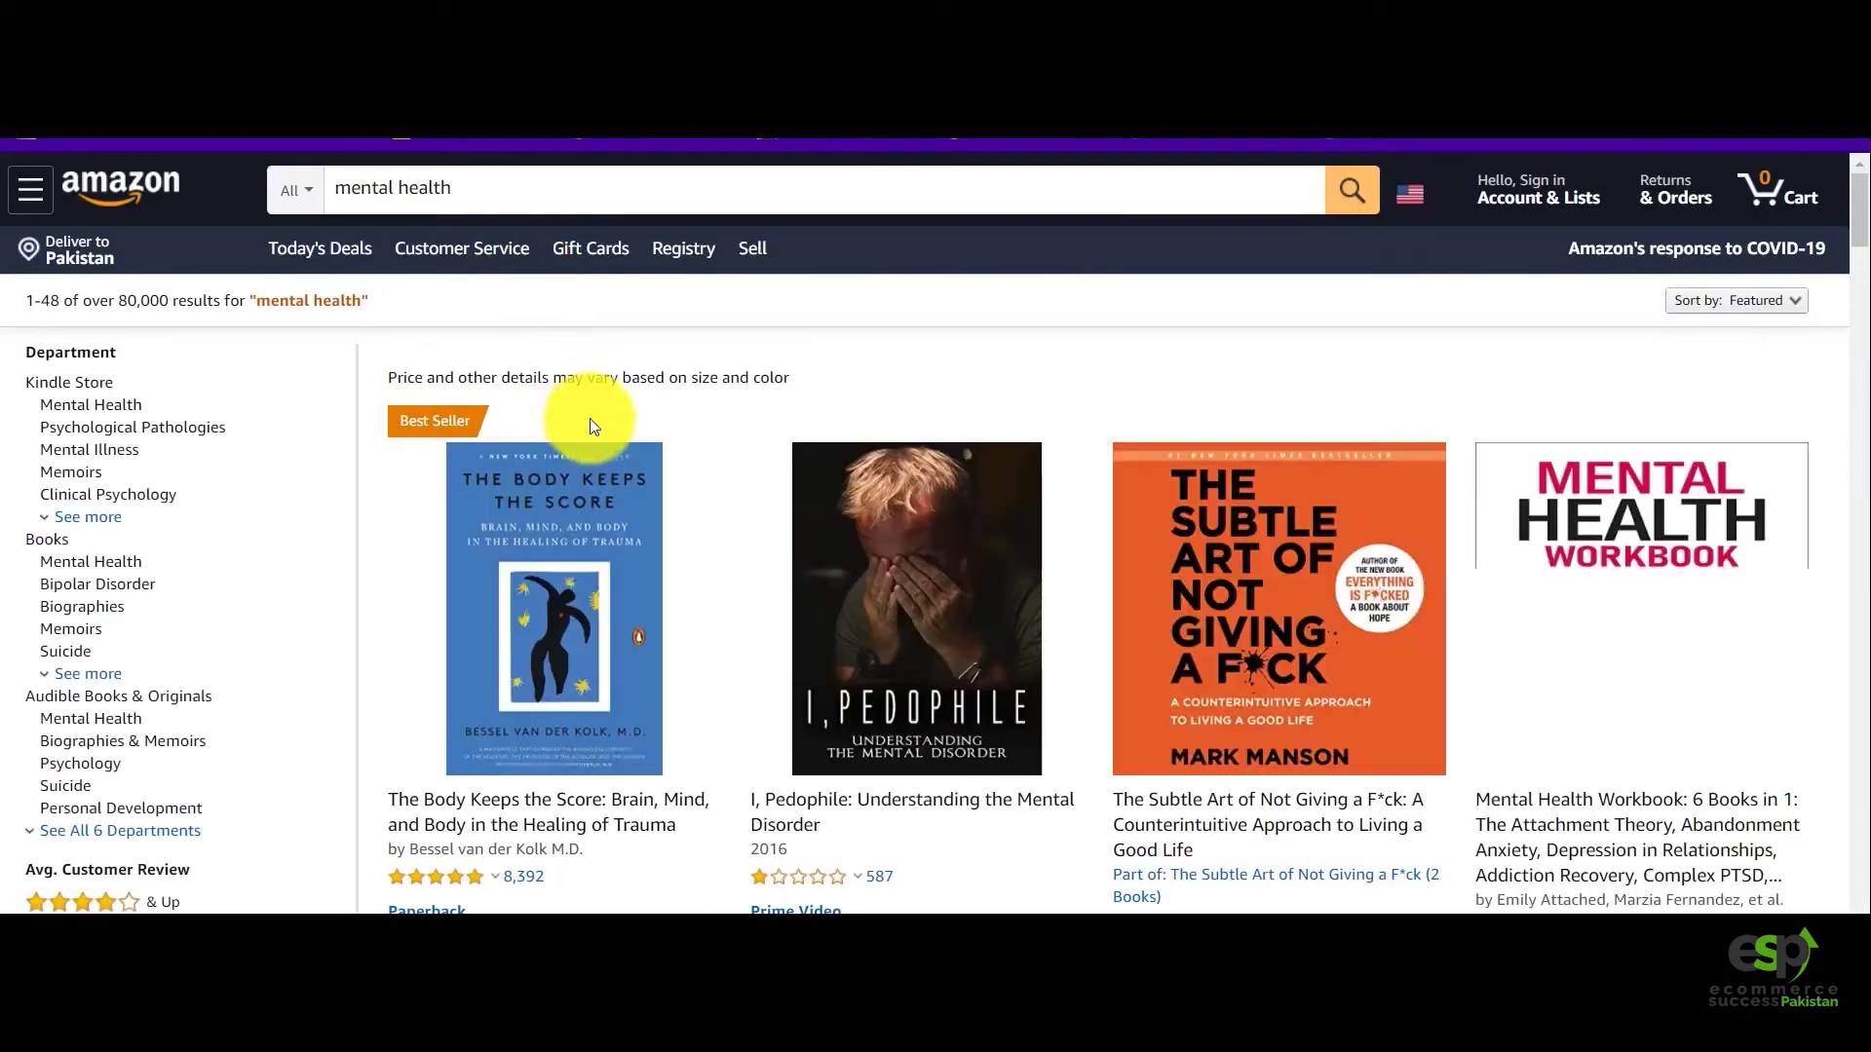
# Compare the number of search results for "mental health" with the number for "health".
pyautogui.scroll(-1, 604, 436)
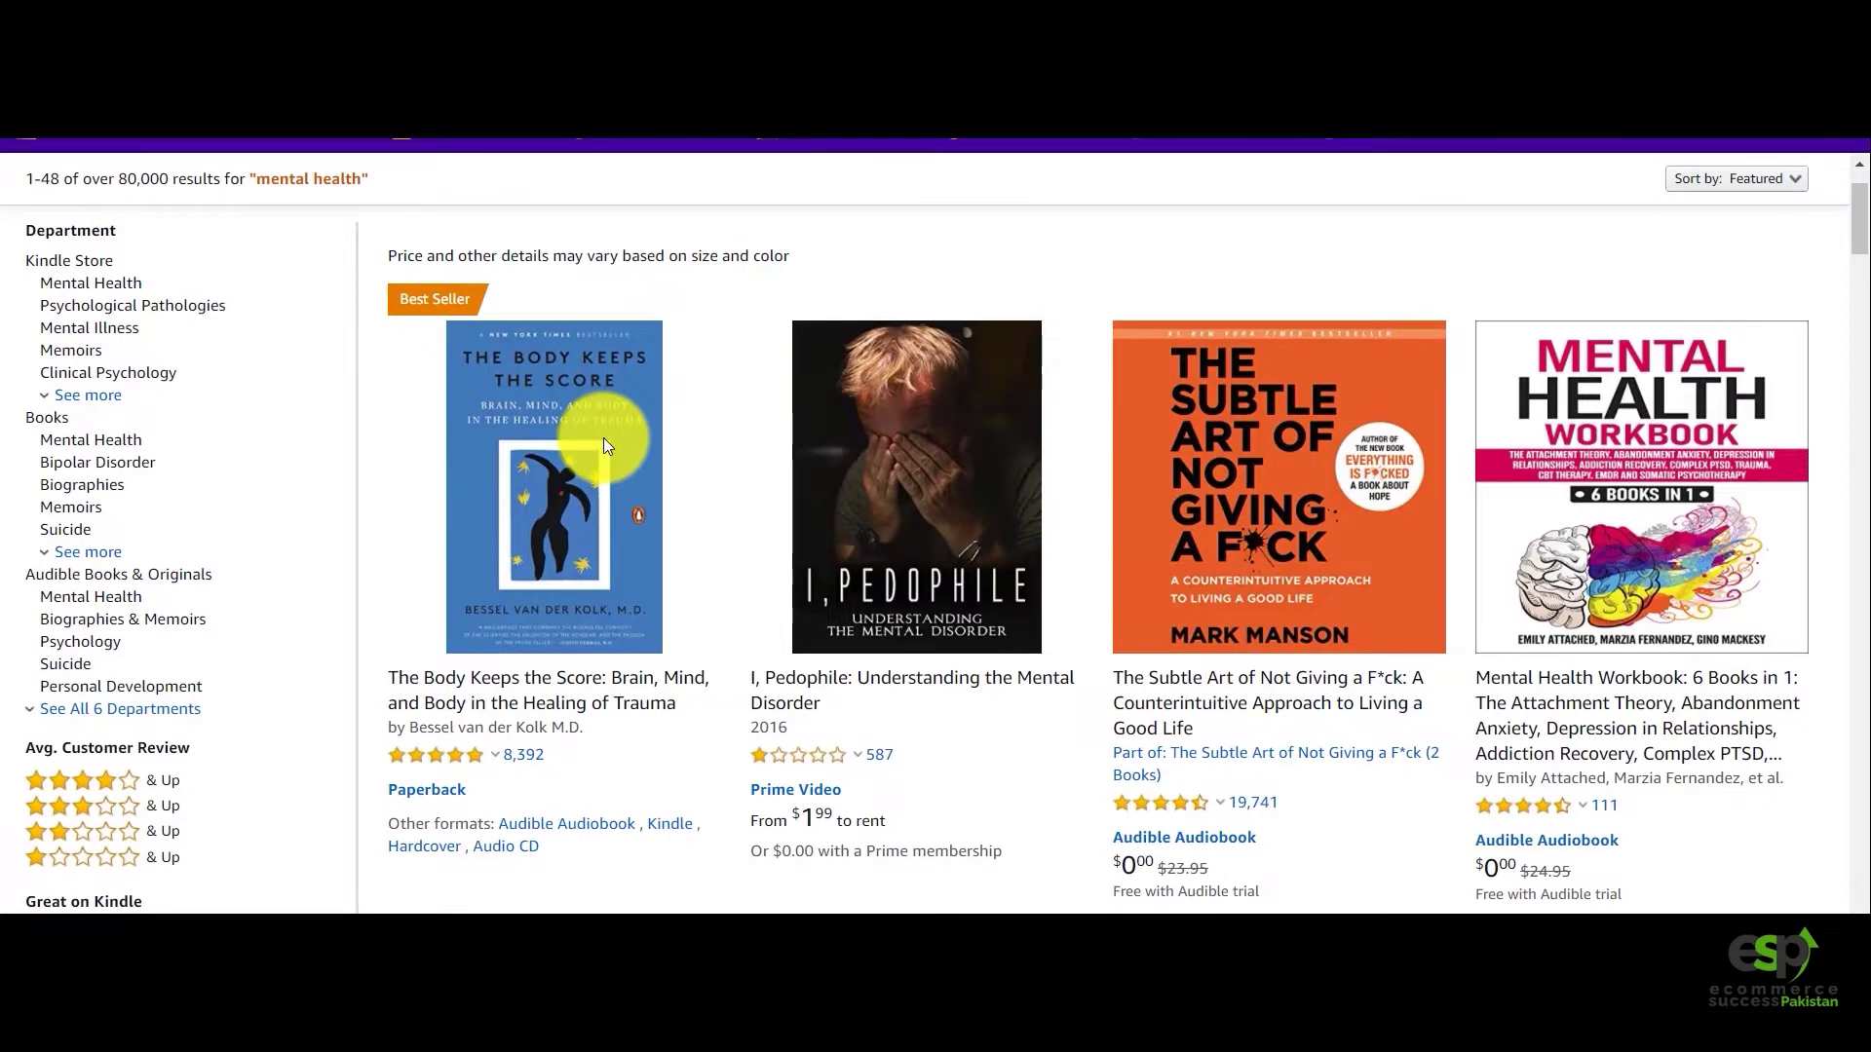
pyautogui.scroll(1, 604, 437)
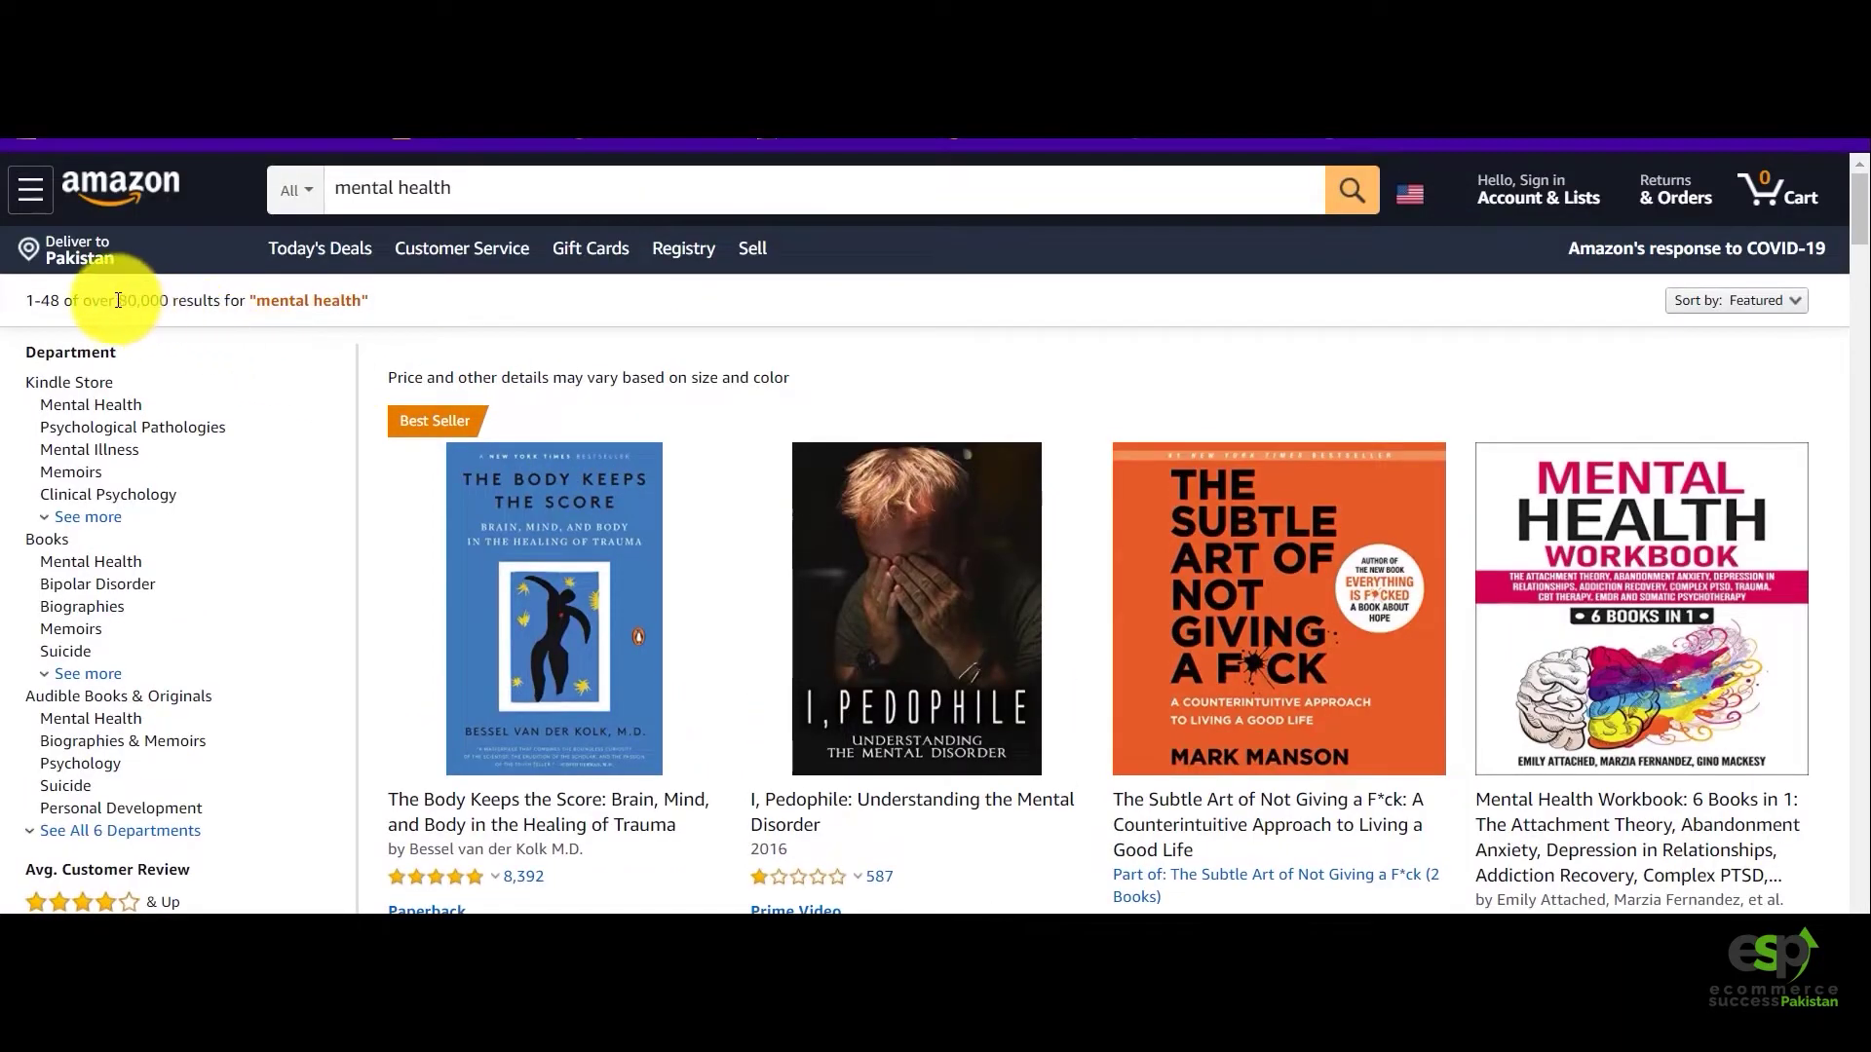
pyautogui.moveTo(118, 300); pyautogui.dragTo(168, 300)
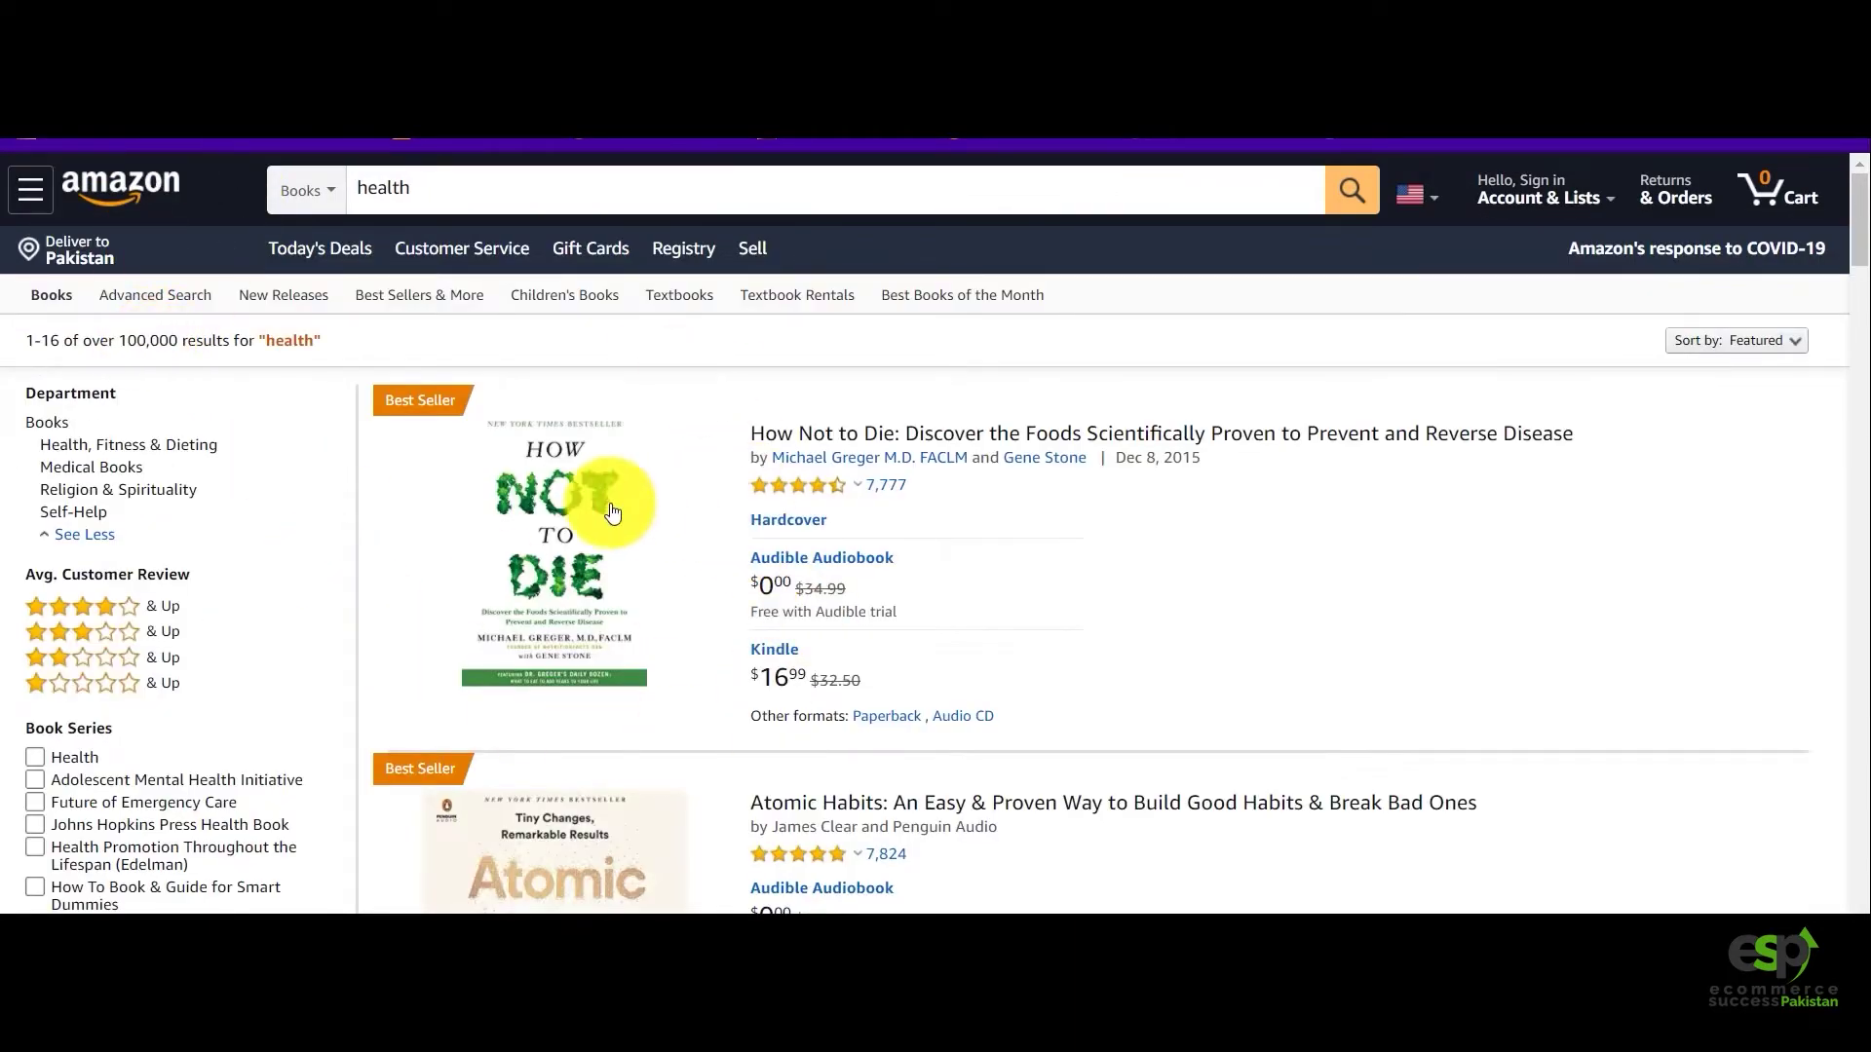
pyautogui.doubleClick(125, 339)
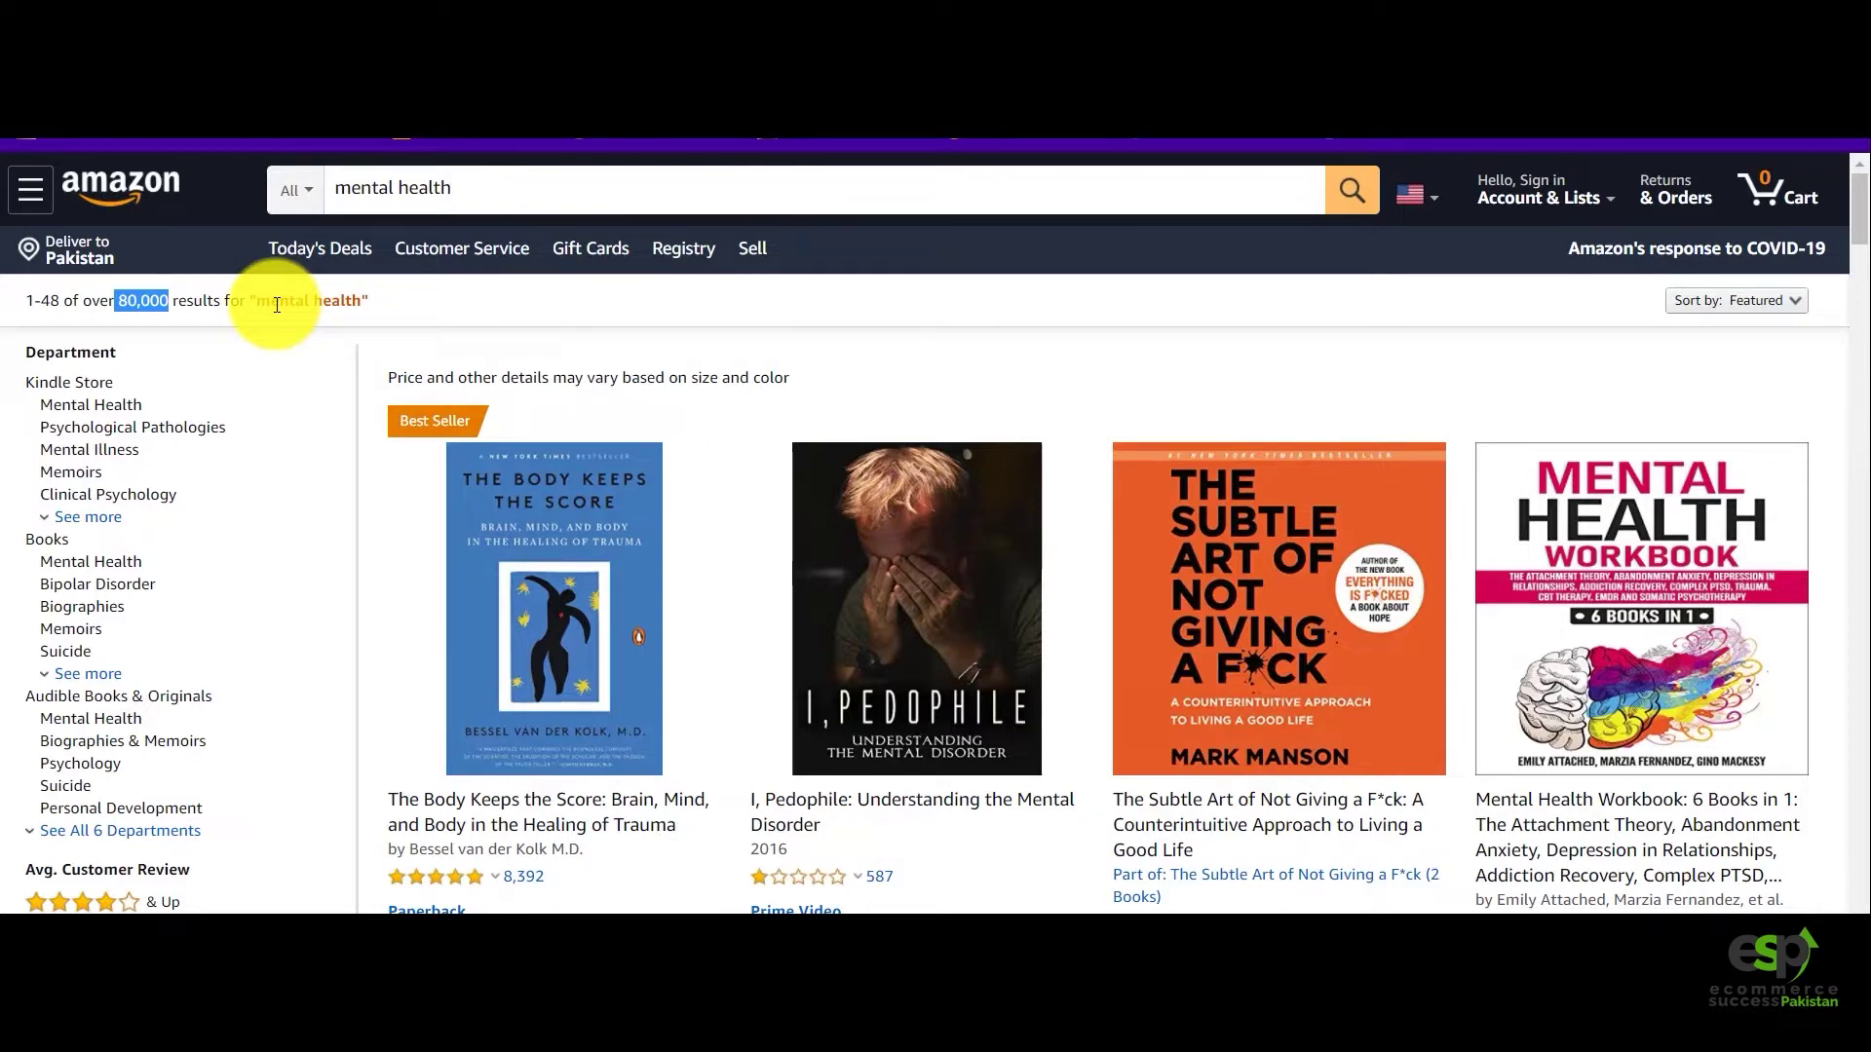
# Examine the top "mental health" listings for their topics, review counts and best seller badges.
pyautogui.scroll(-1, 292, 258)
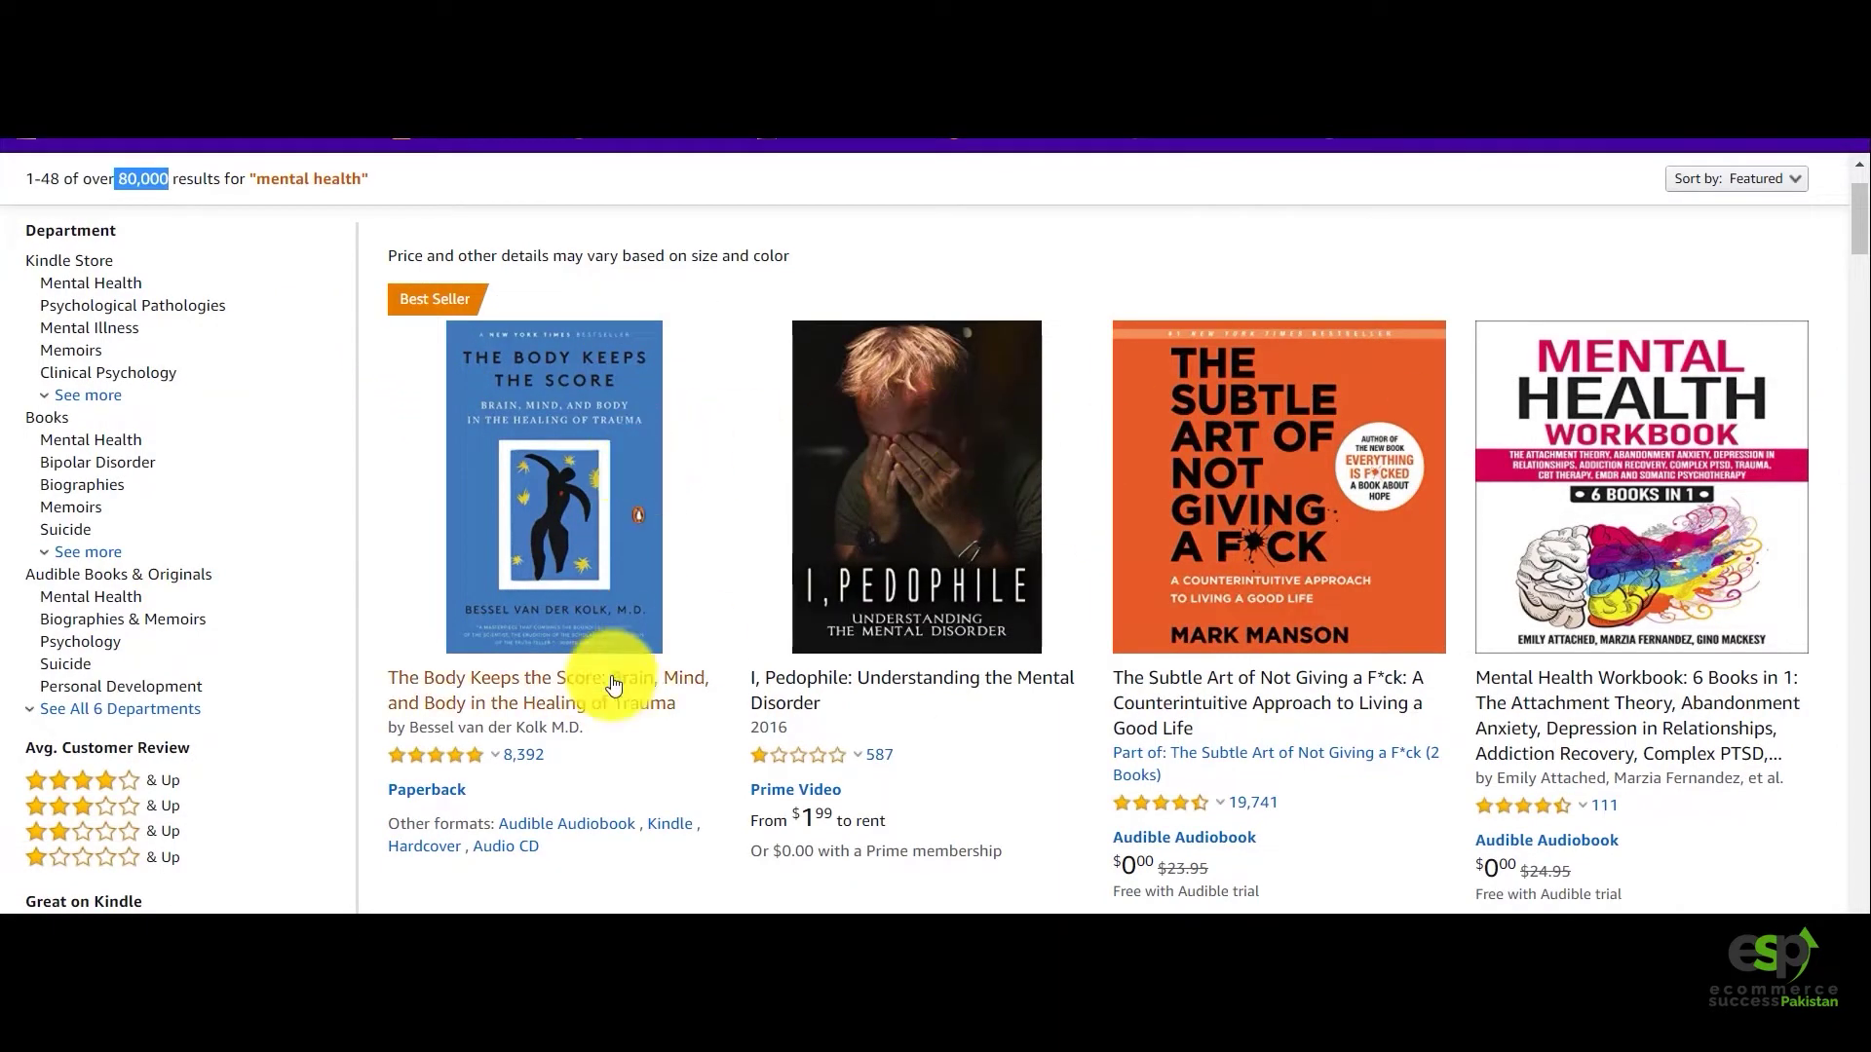
pyautogui.scroll(-2, 614, 682)
pyautogui.scroll(2, 612, 677)
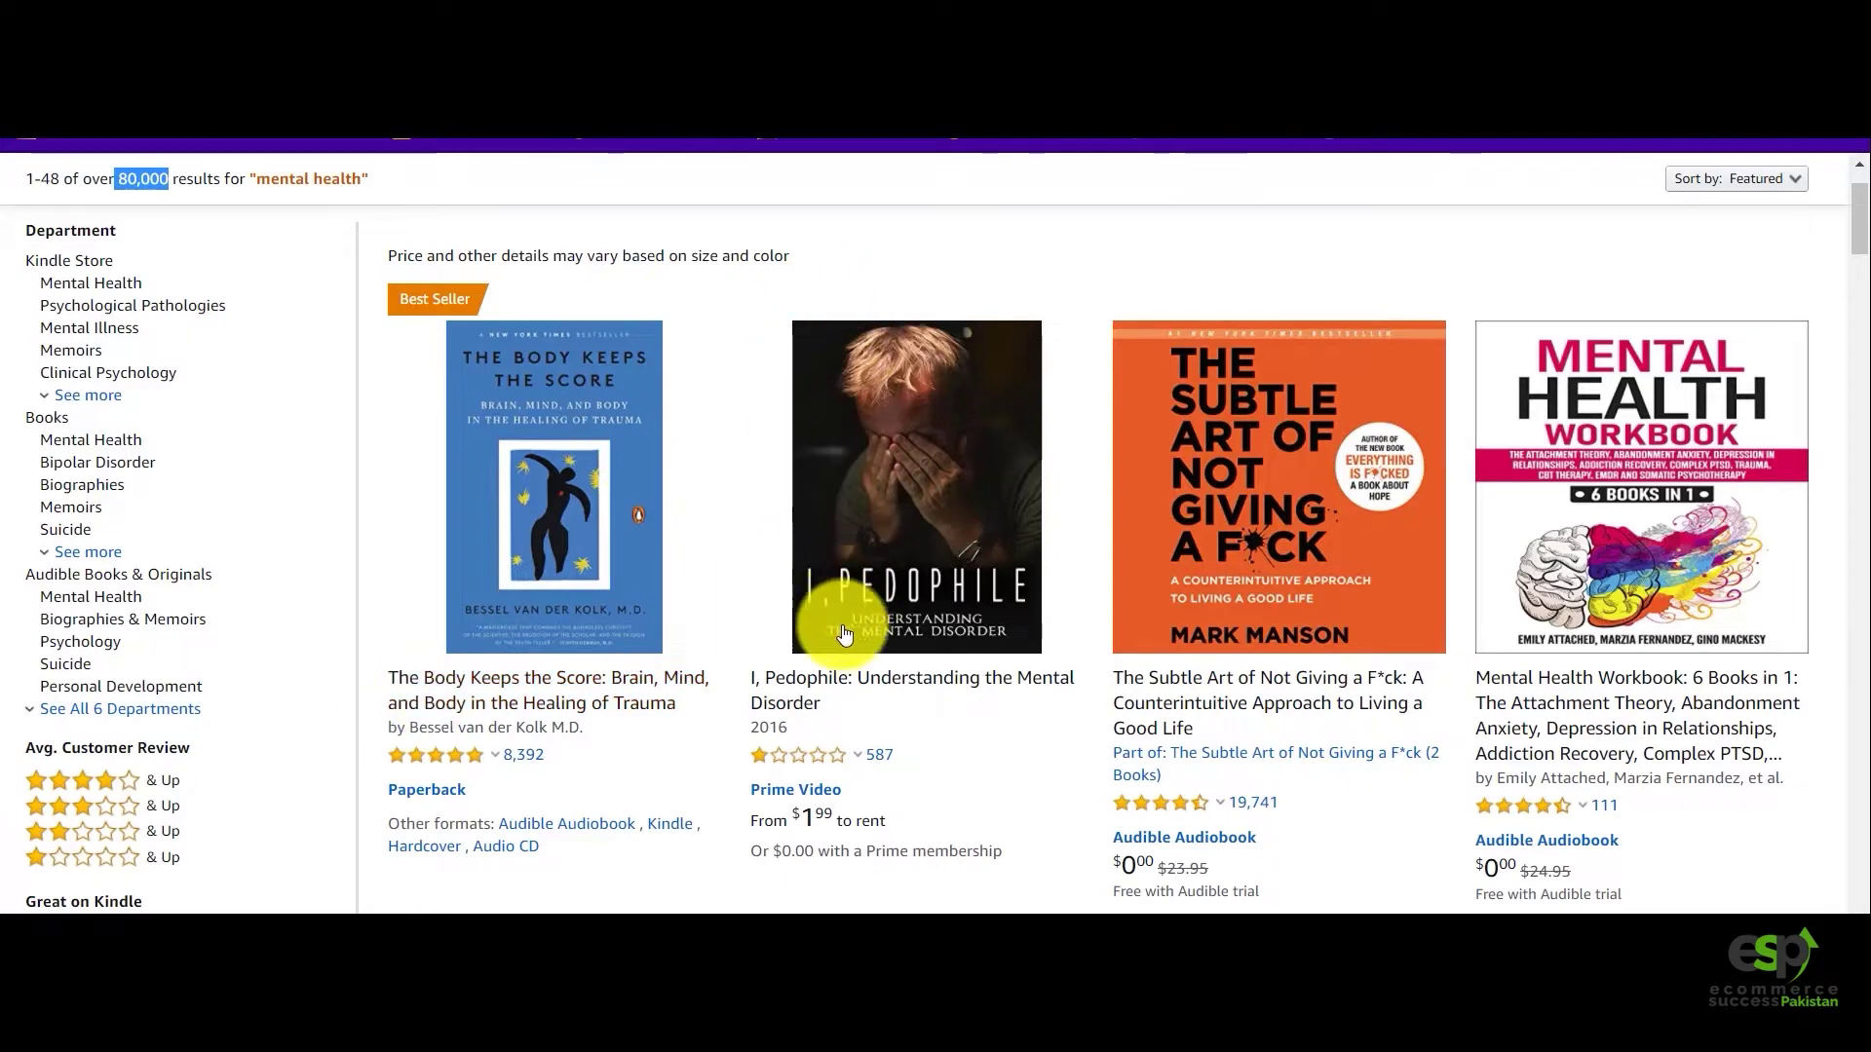
pyautogui.scroll(-1, 1504, 667)
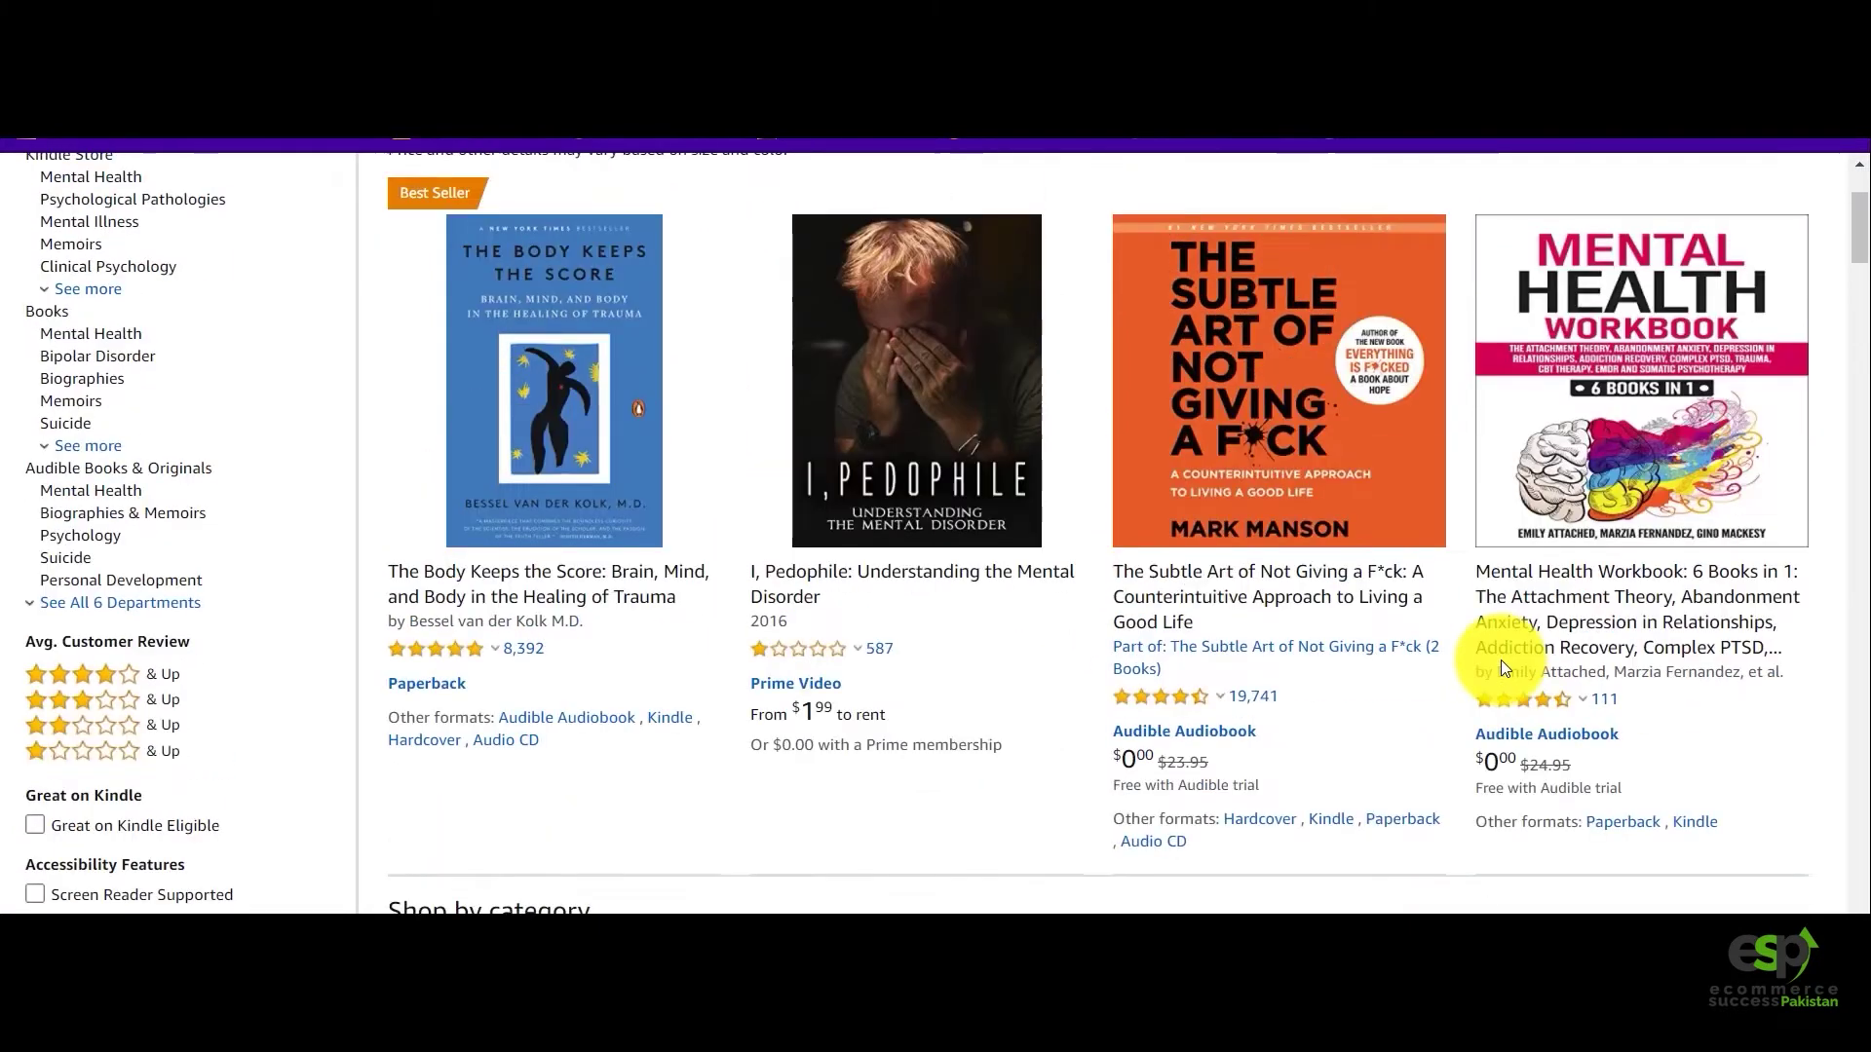
pyautogui.scroll(1, 1504, 667)
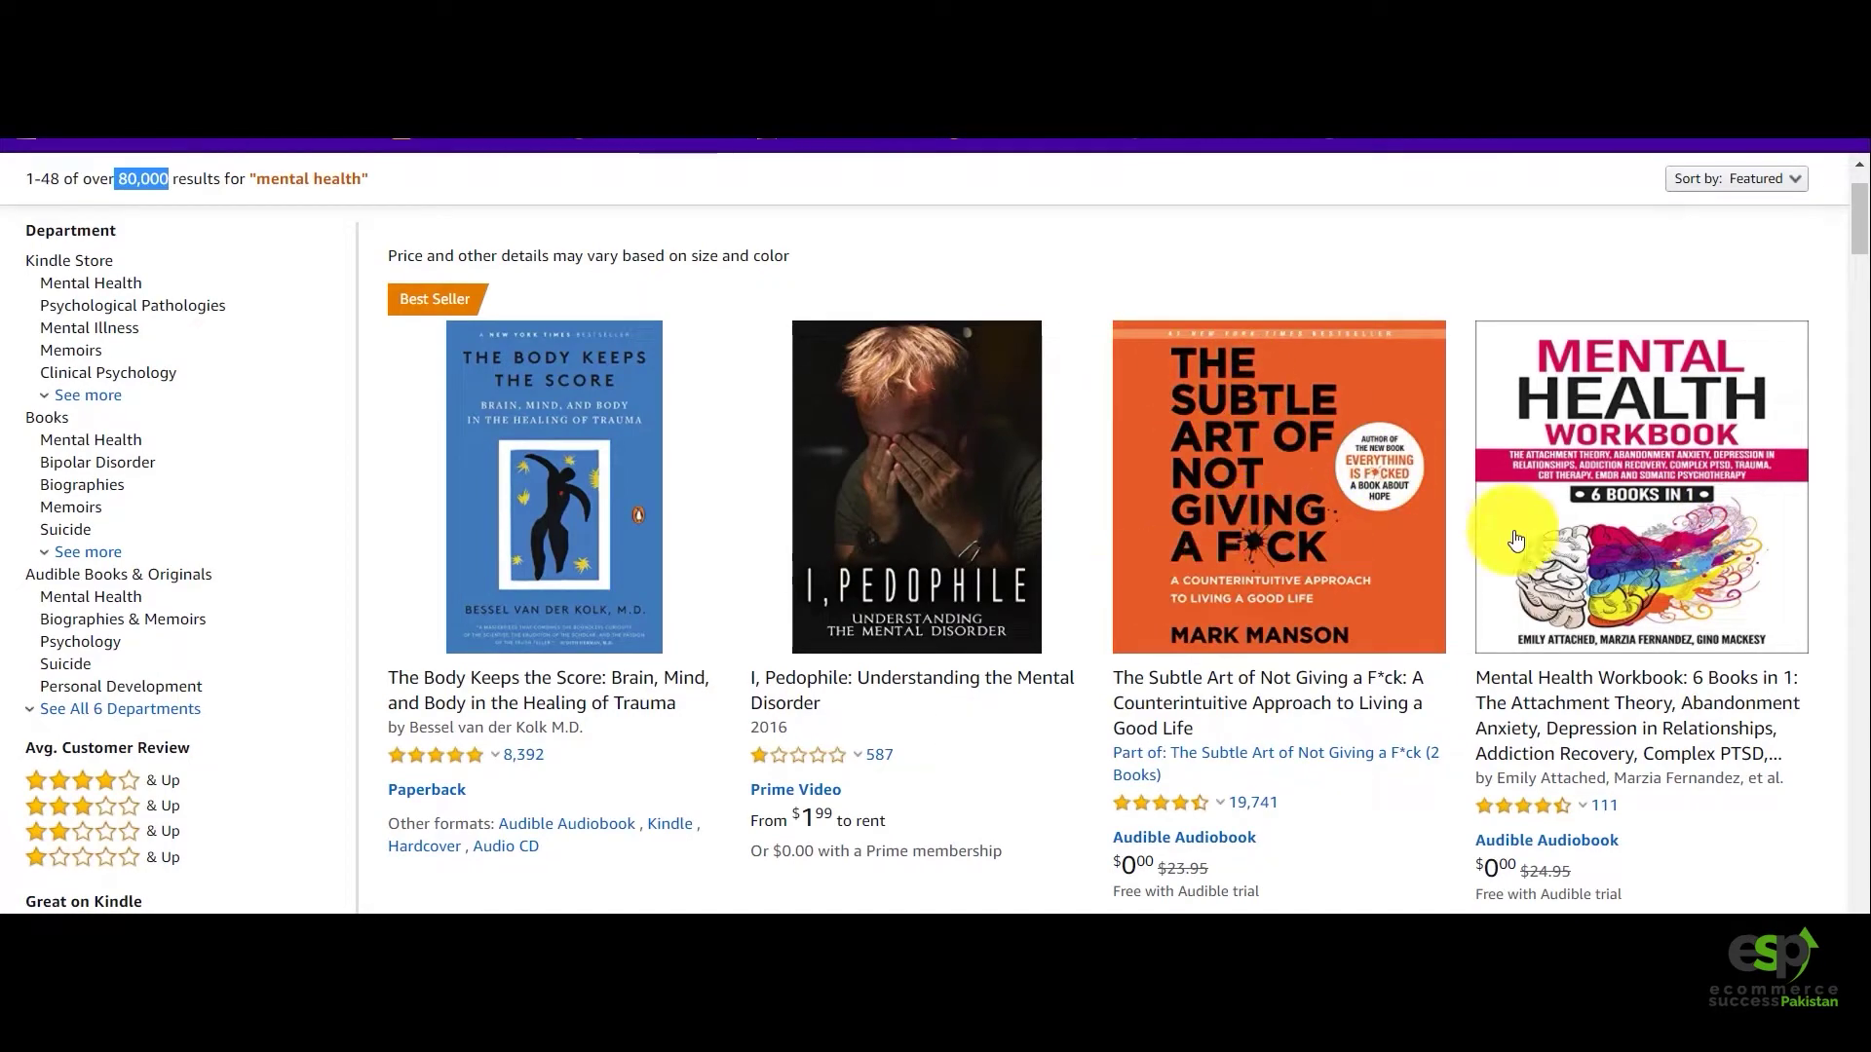
pyautogui.scroll(-1, 1461, 582)
pyautogui.scroll(-6, 1459, 577)
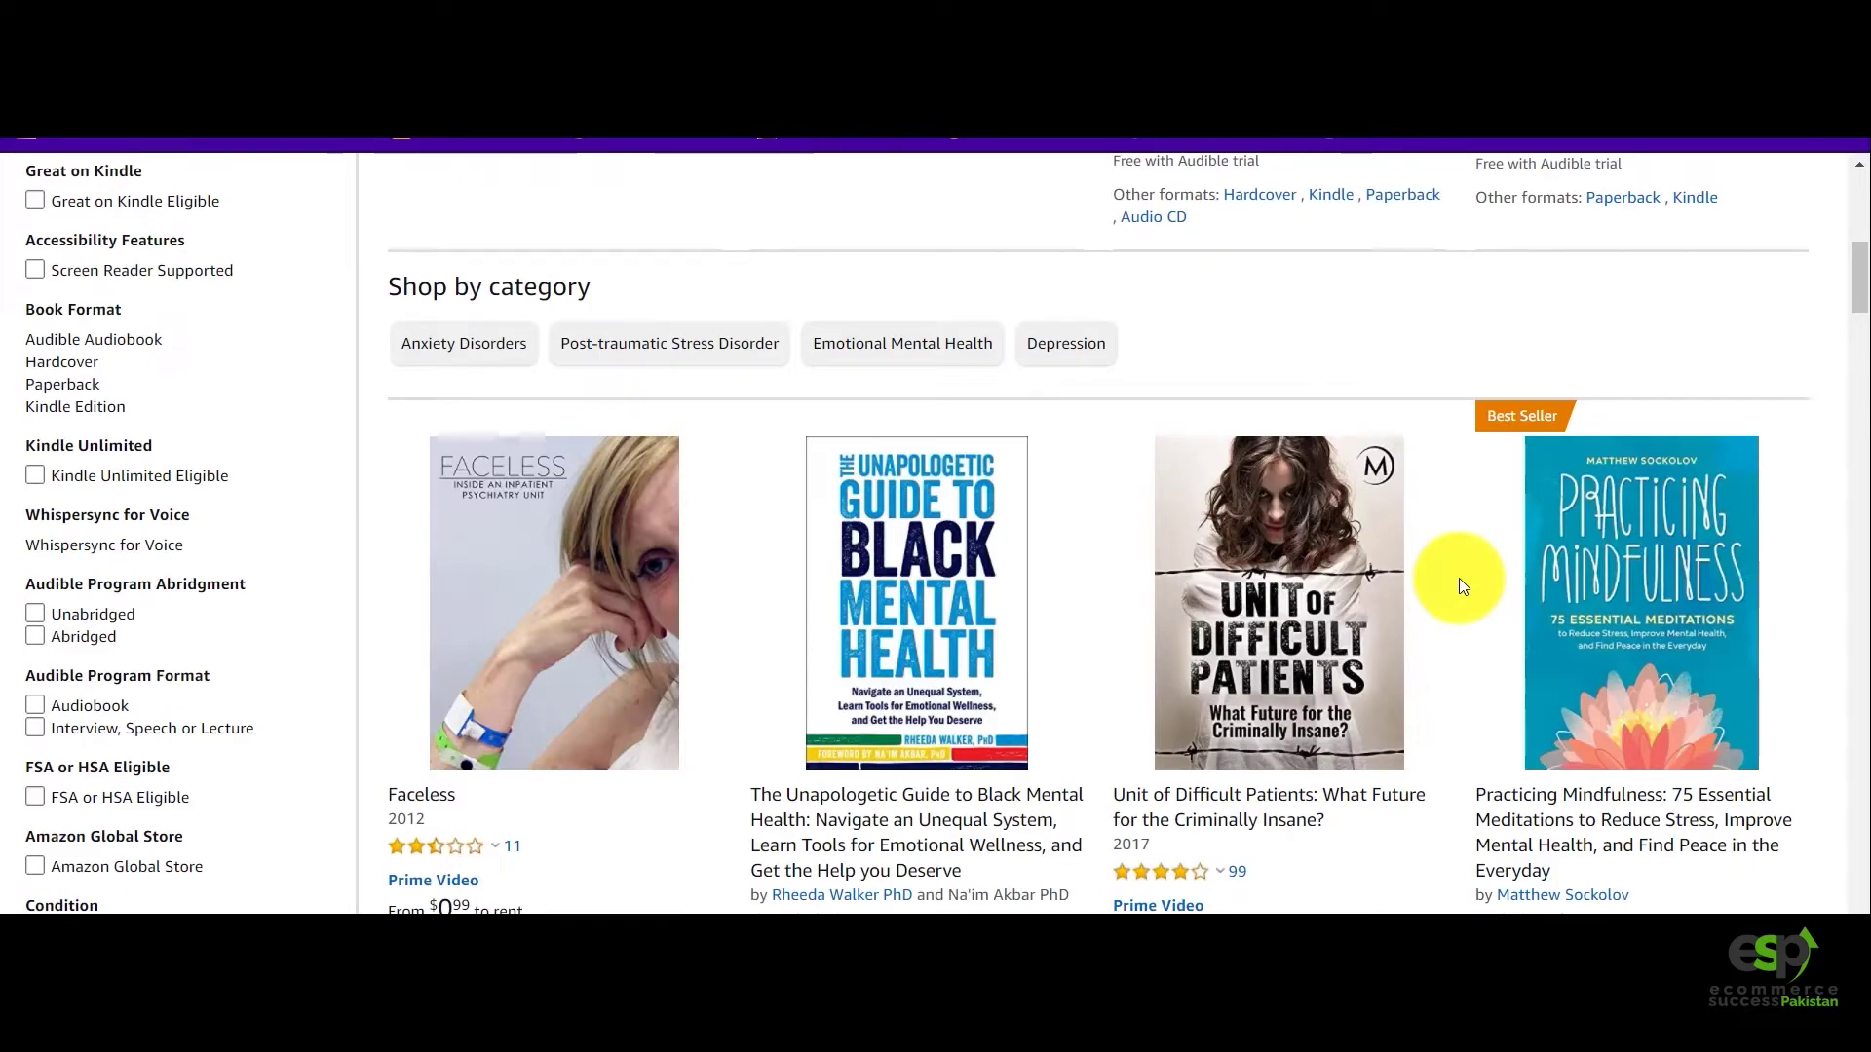
pyautogui.scroll(5, 539, 597)
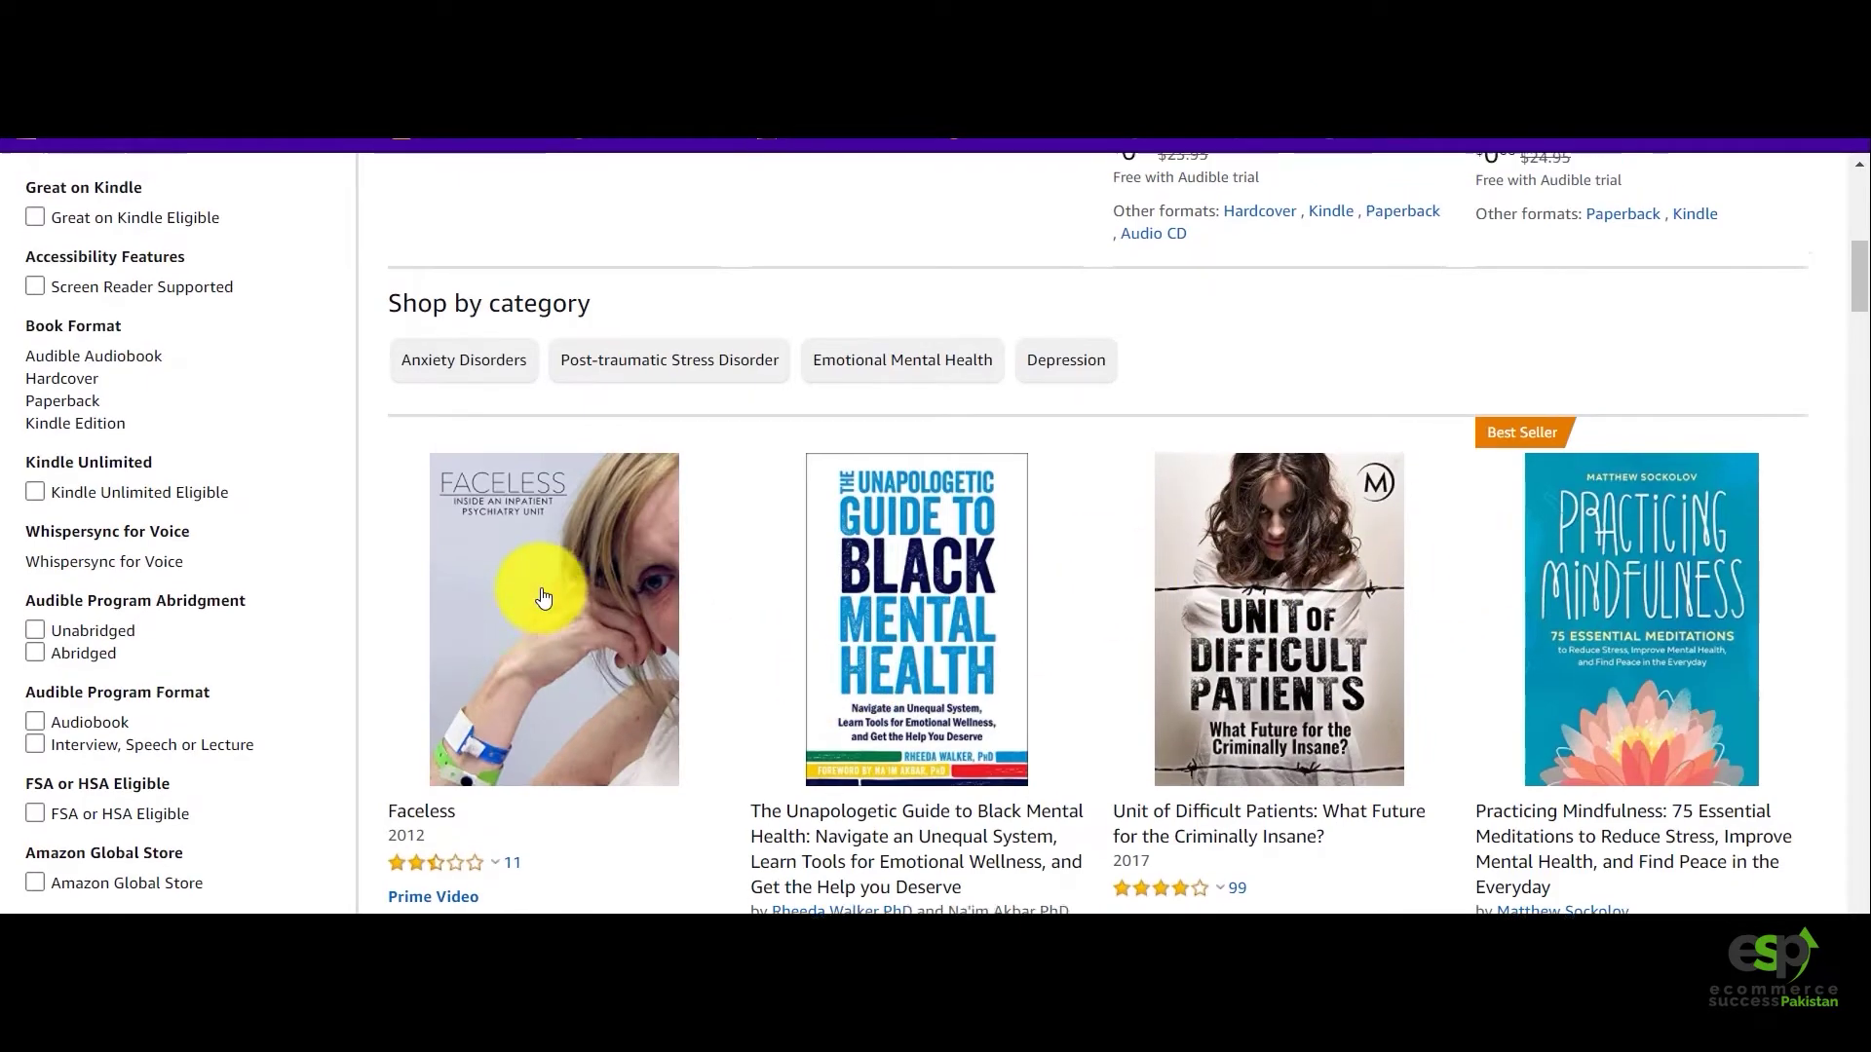
pyautogui.scroll(3, 541, 596)
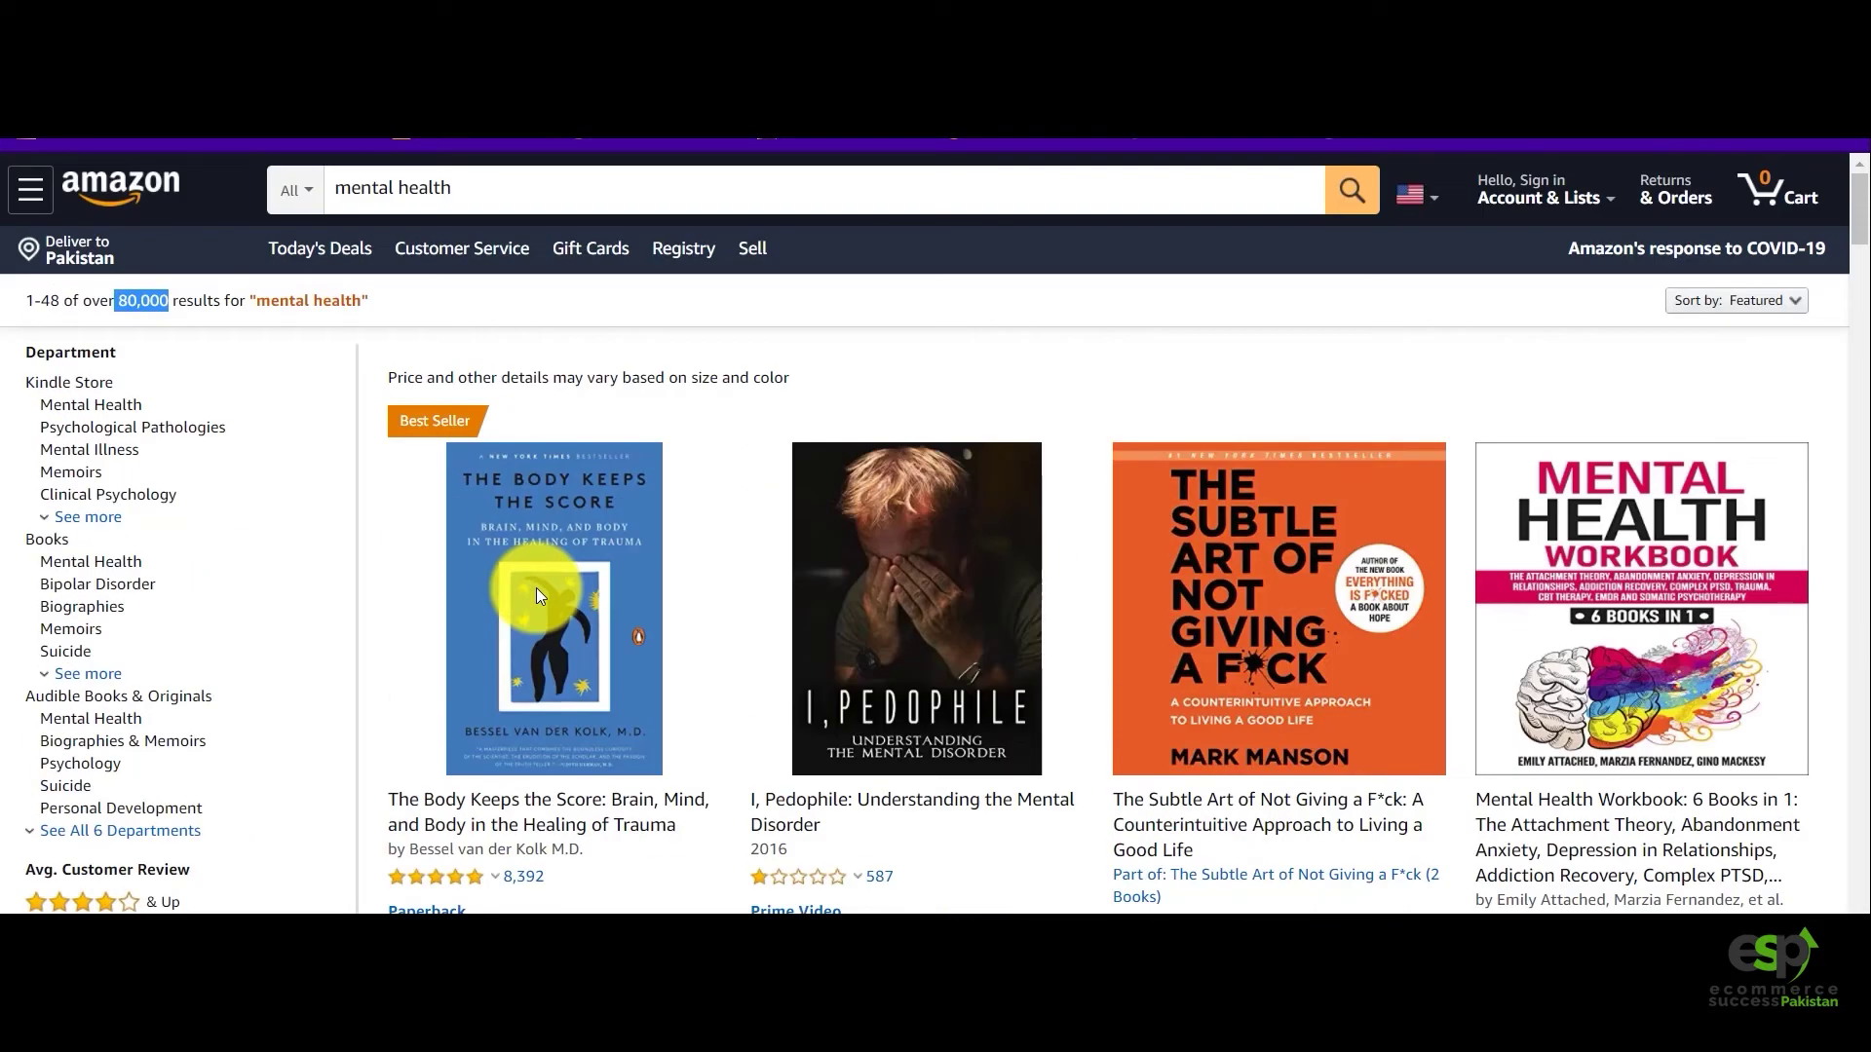
# Narrow the "mental health" results to the Depression category and check its number of results.
pyautogui.scroll(-5, 537, 594)
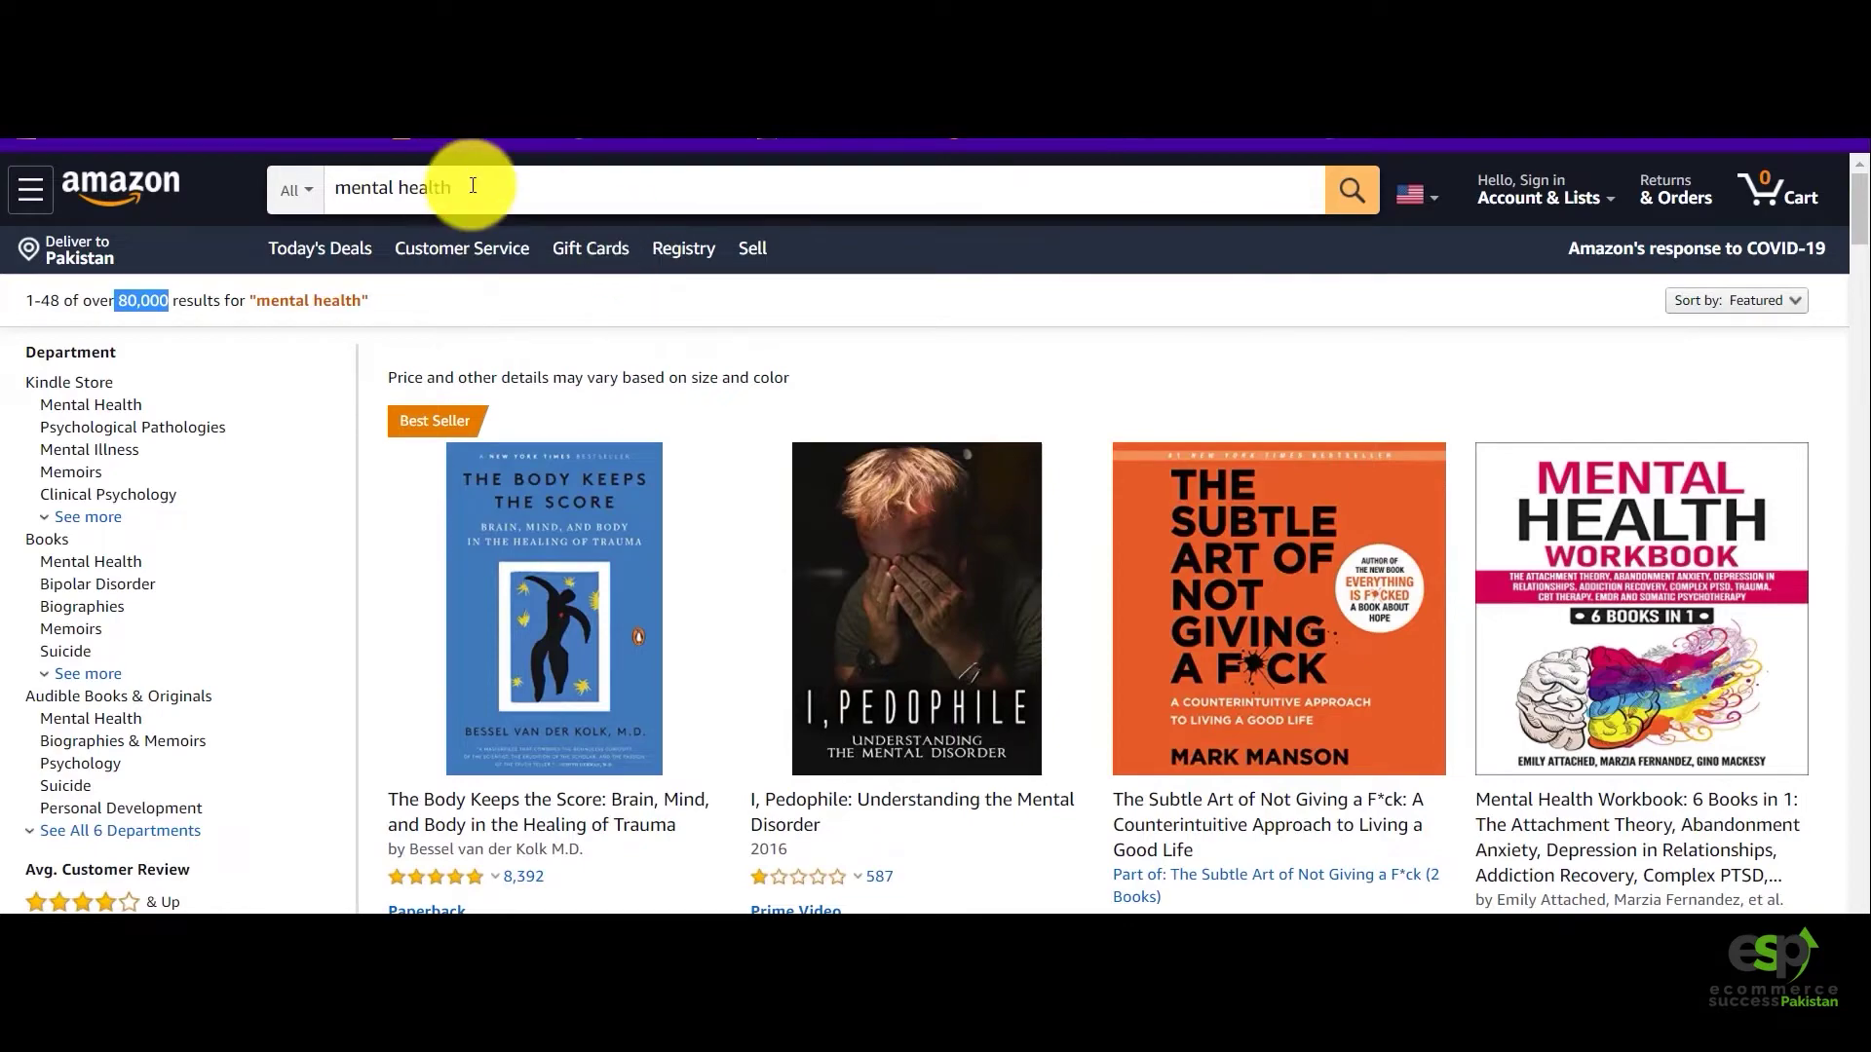
pyautogui.scroll(-5, 388, 244)
pyautogui.scroll(-2, 400, 283)
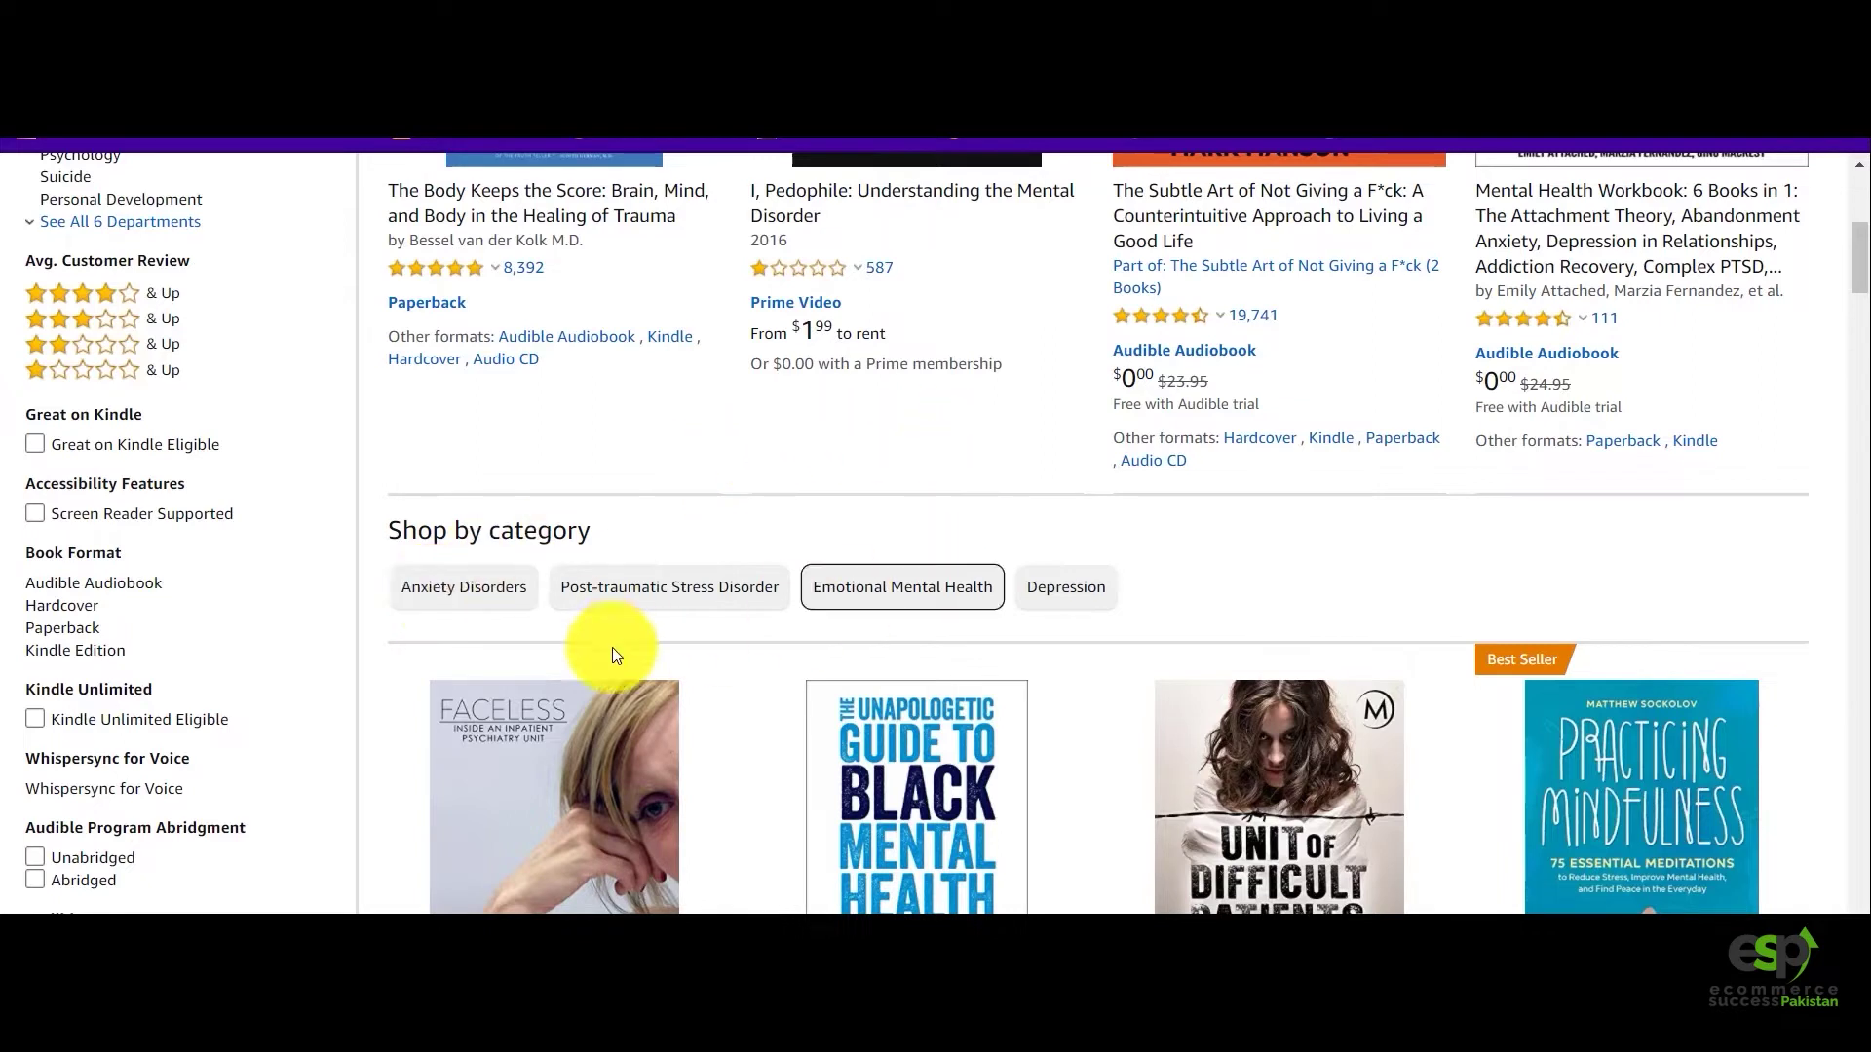
pyautogui.click(1057, 587)
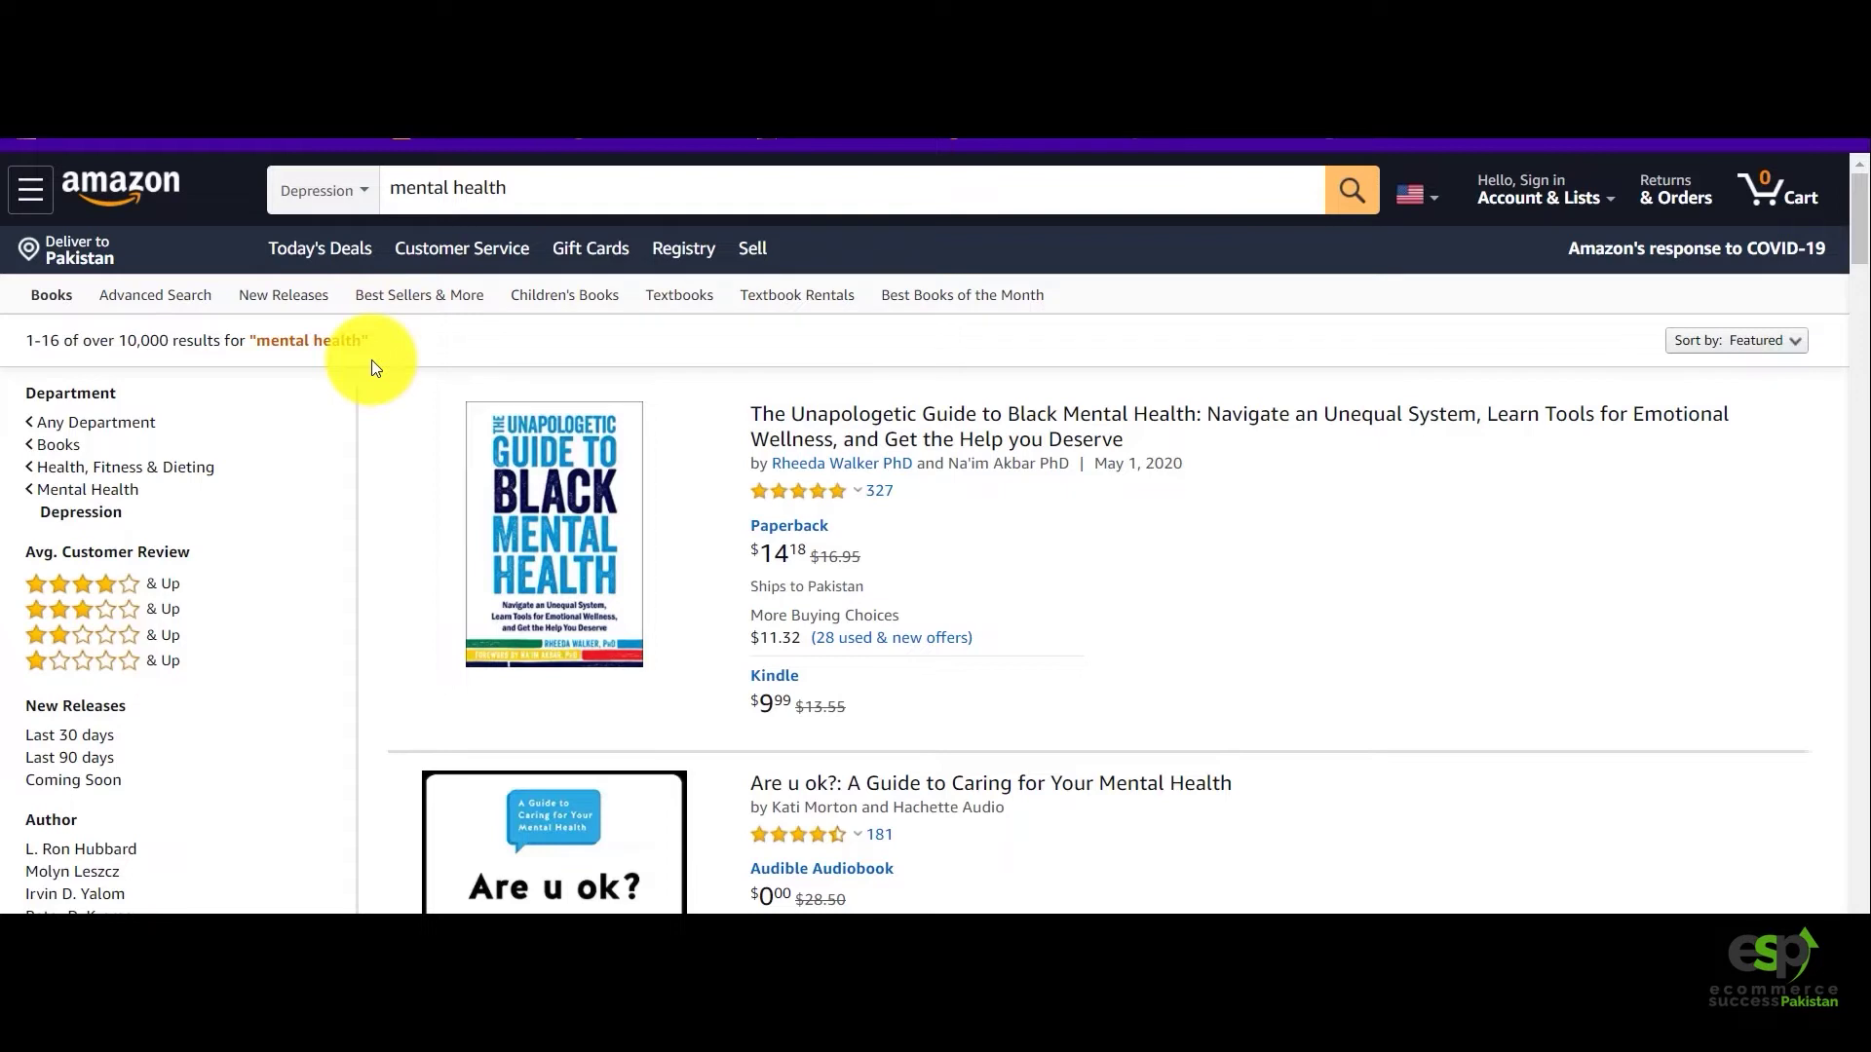
pyautogui.moveTo(122, 338); pyautogui.dragTo(170, 349)
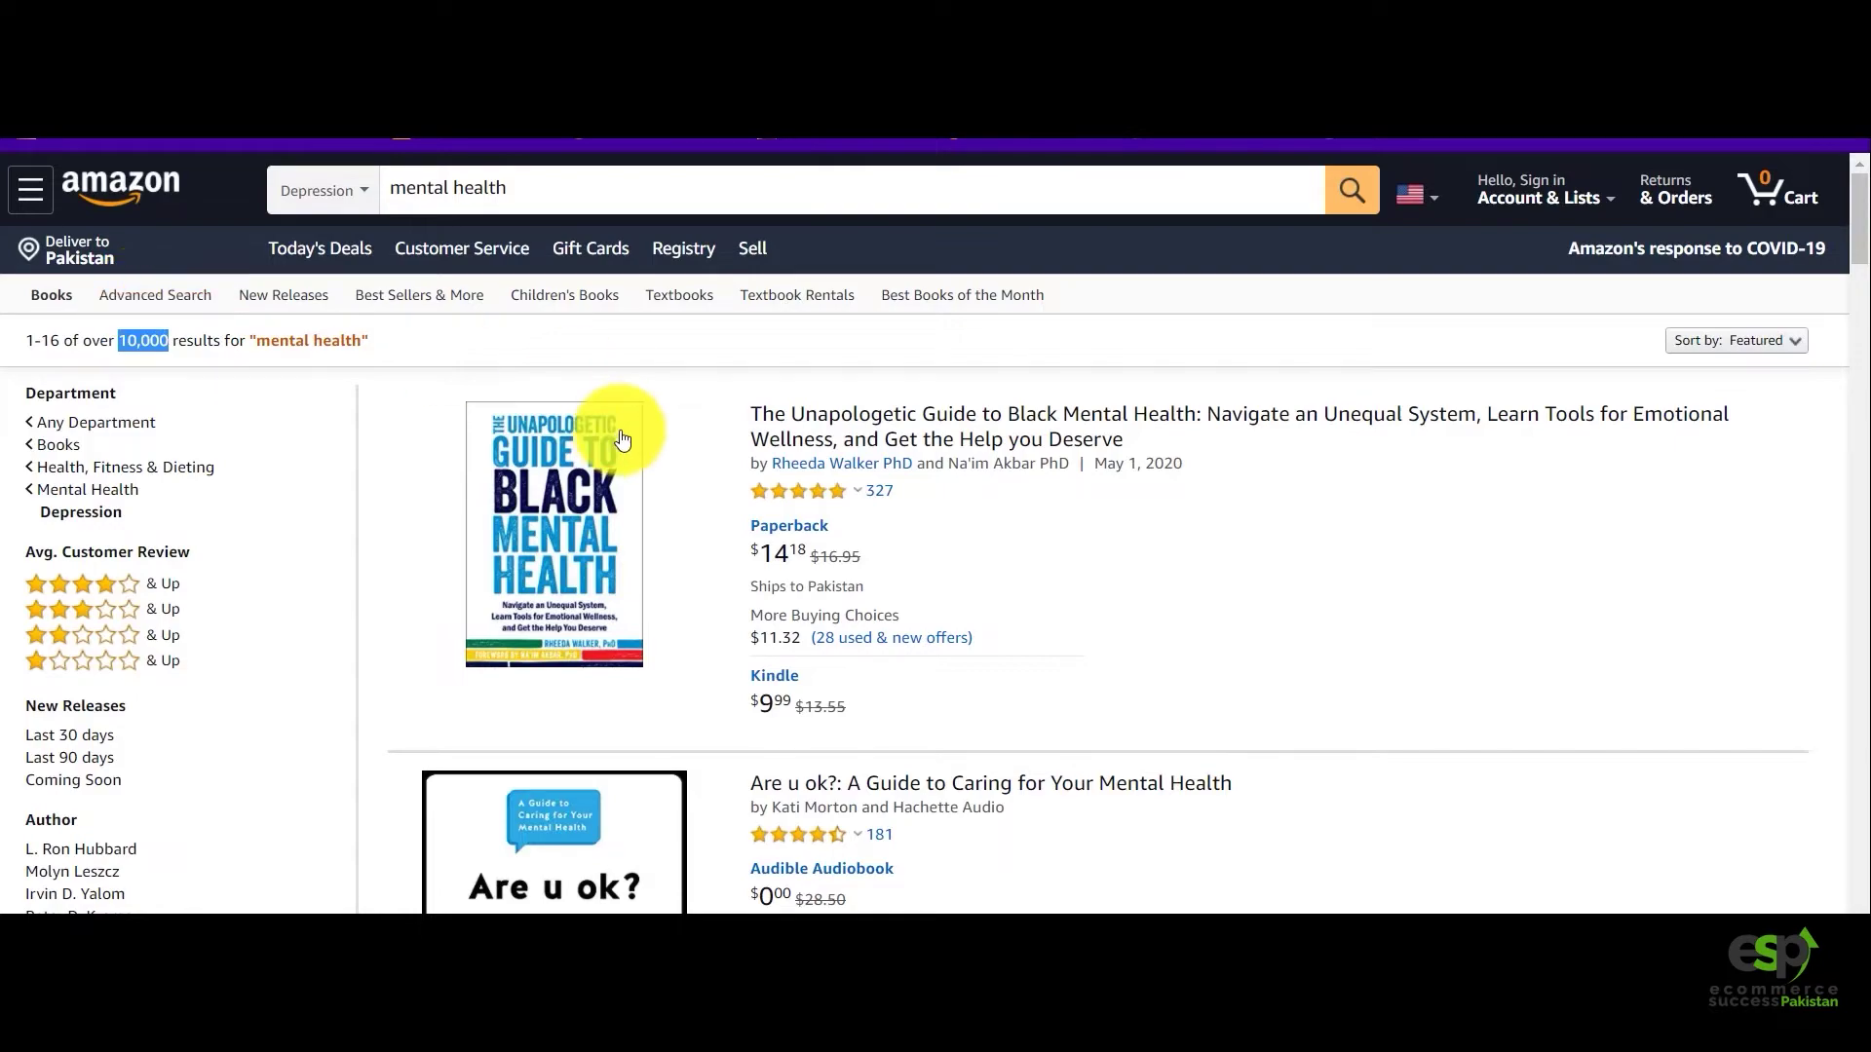
# Look through the Depression category listings to examine their book titles, subtopics and review counts.
pyautogui.scroll(-15, 823, 426)
pyautogui.scroll(-20, 836, 442)
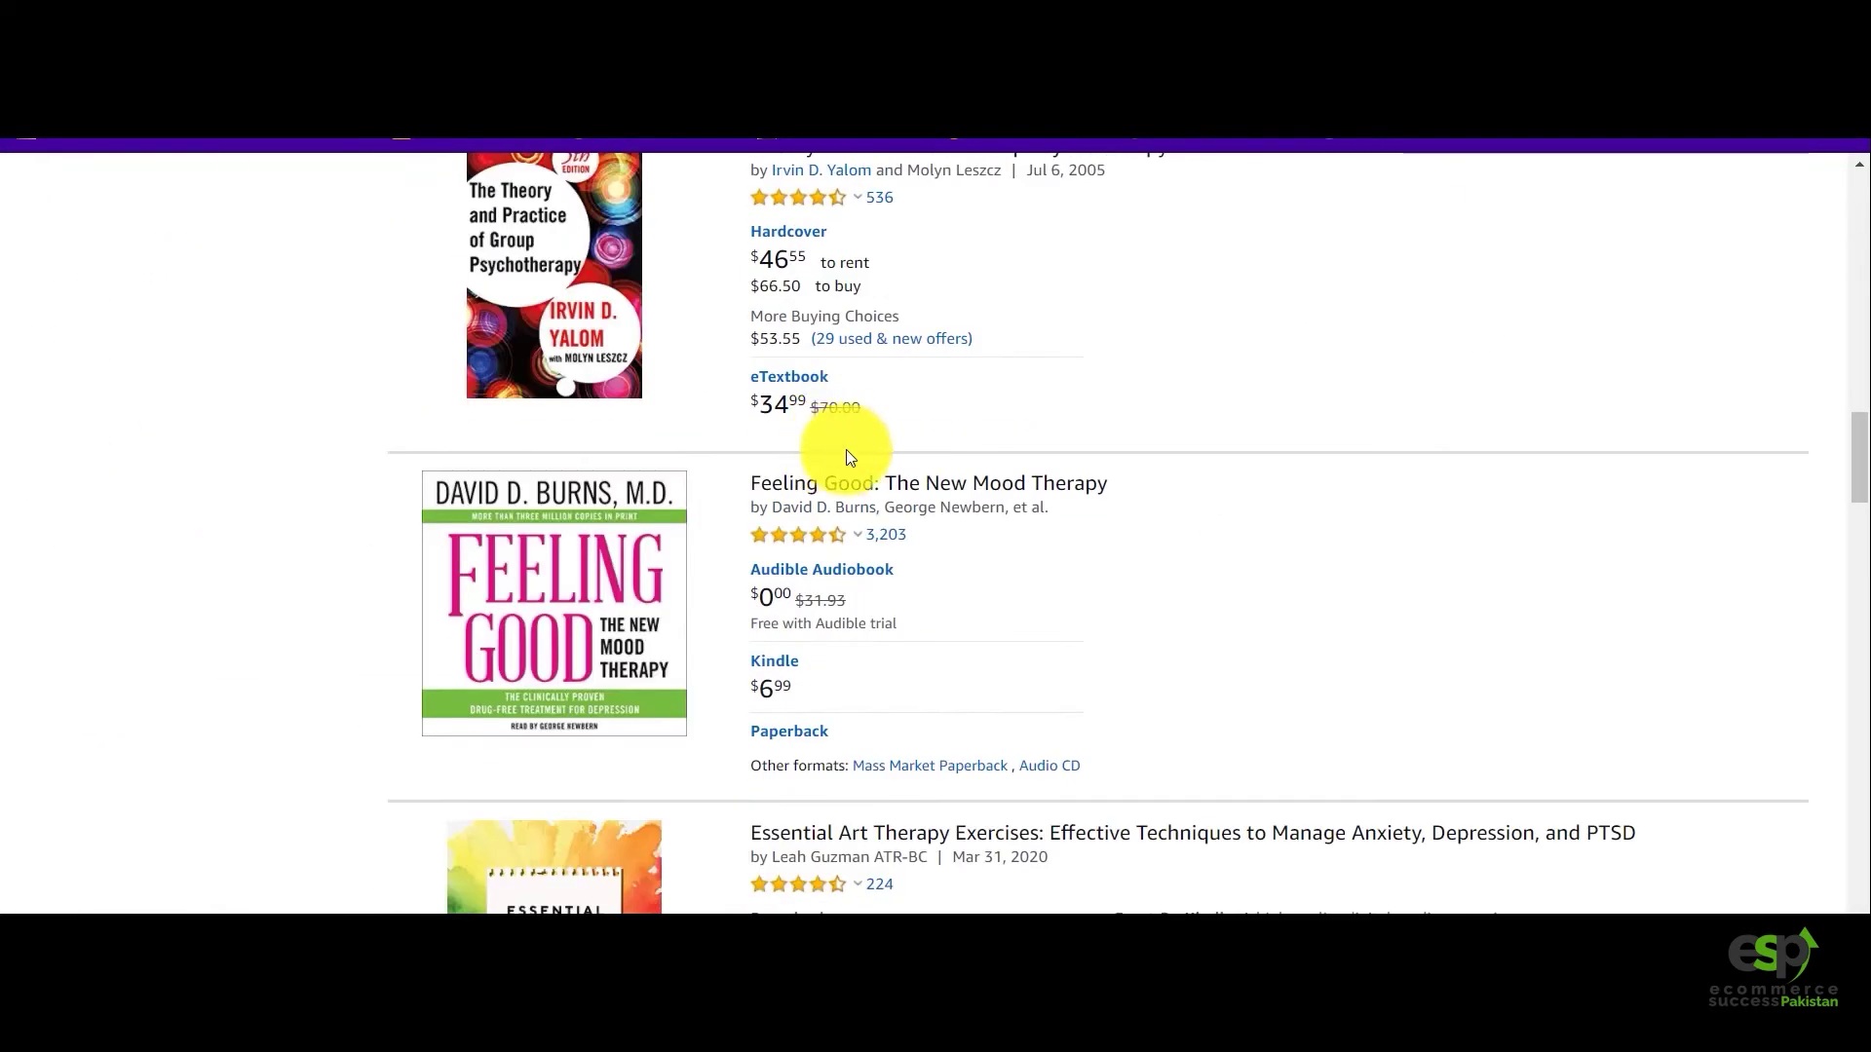
pyautogui.scroll(20, 860, 446)
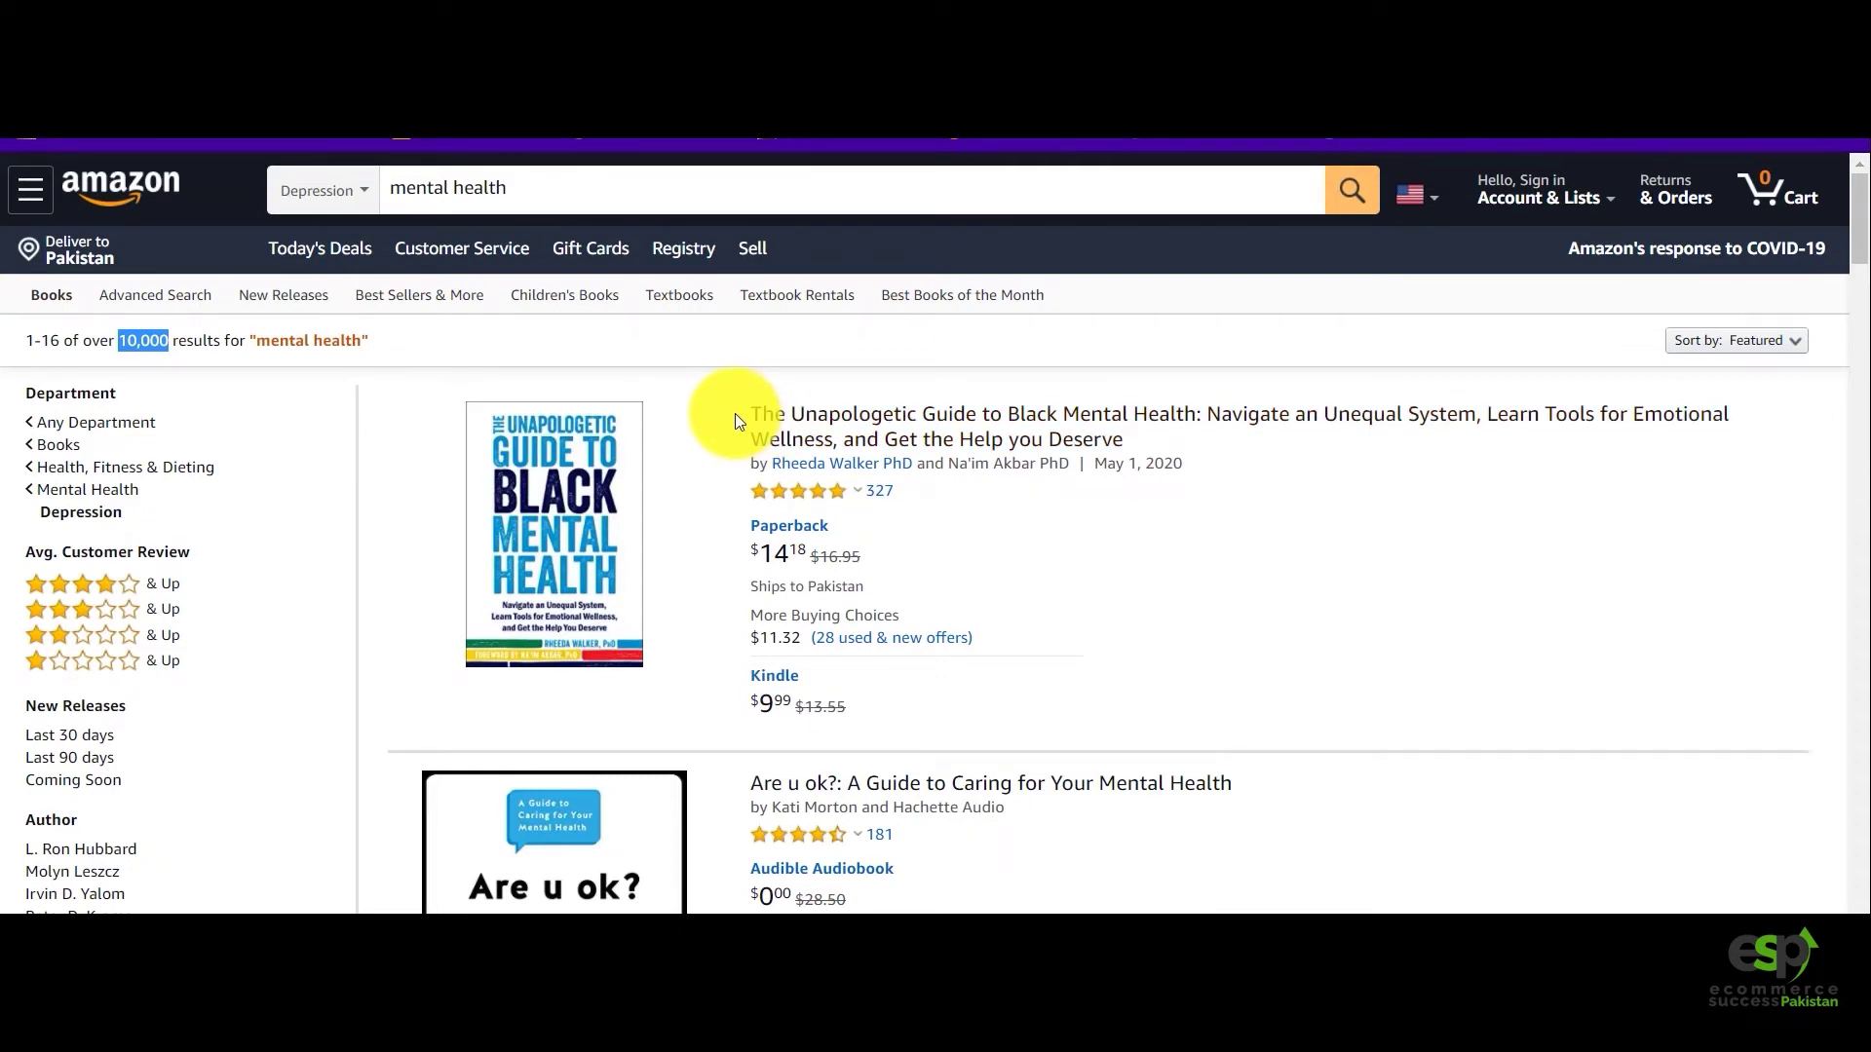
pyautogui.scroll(-2, 730, 424)
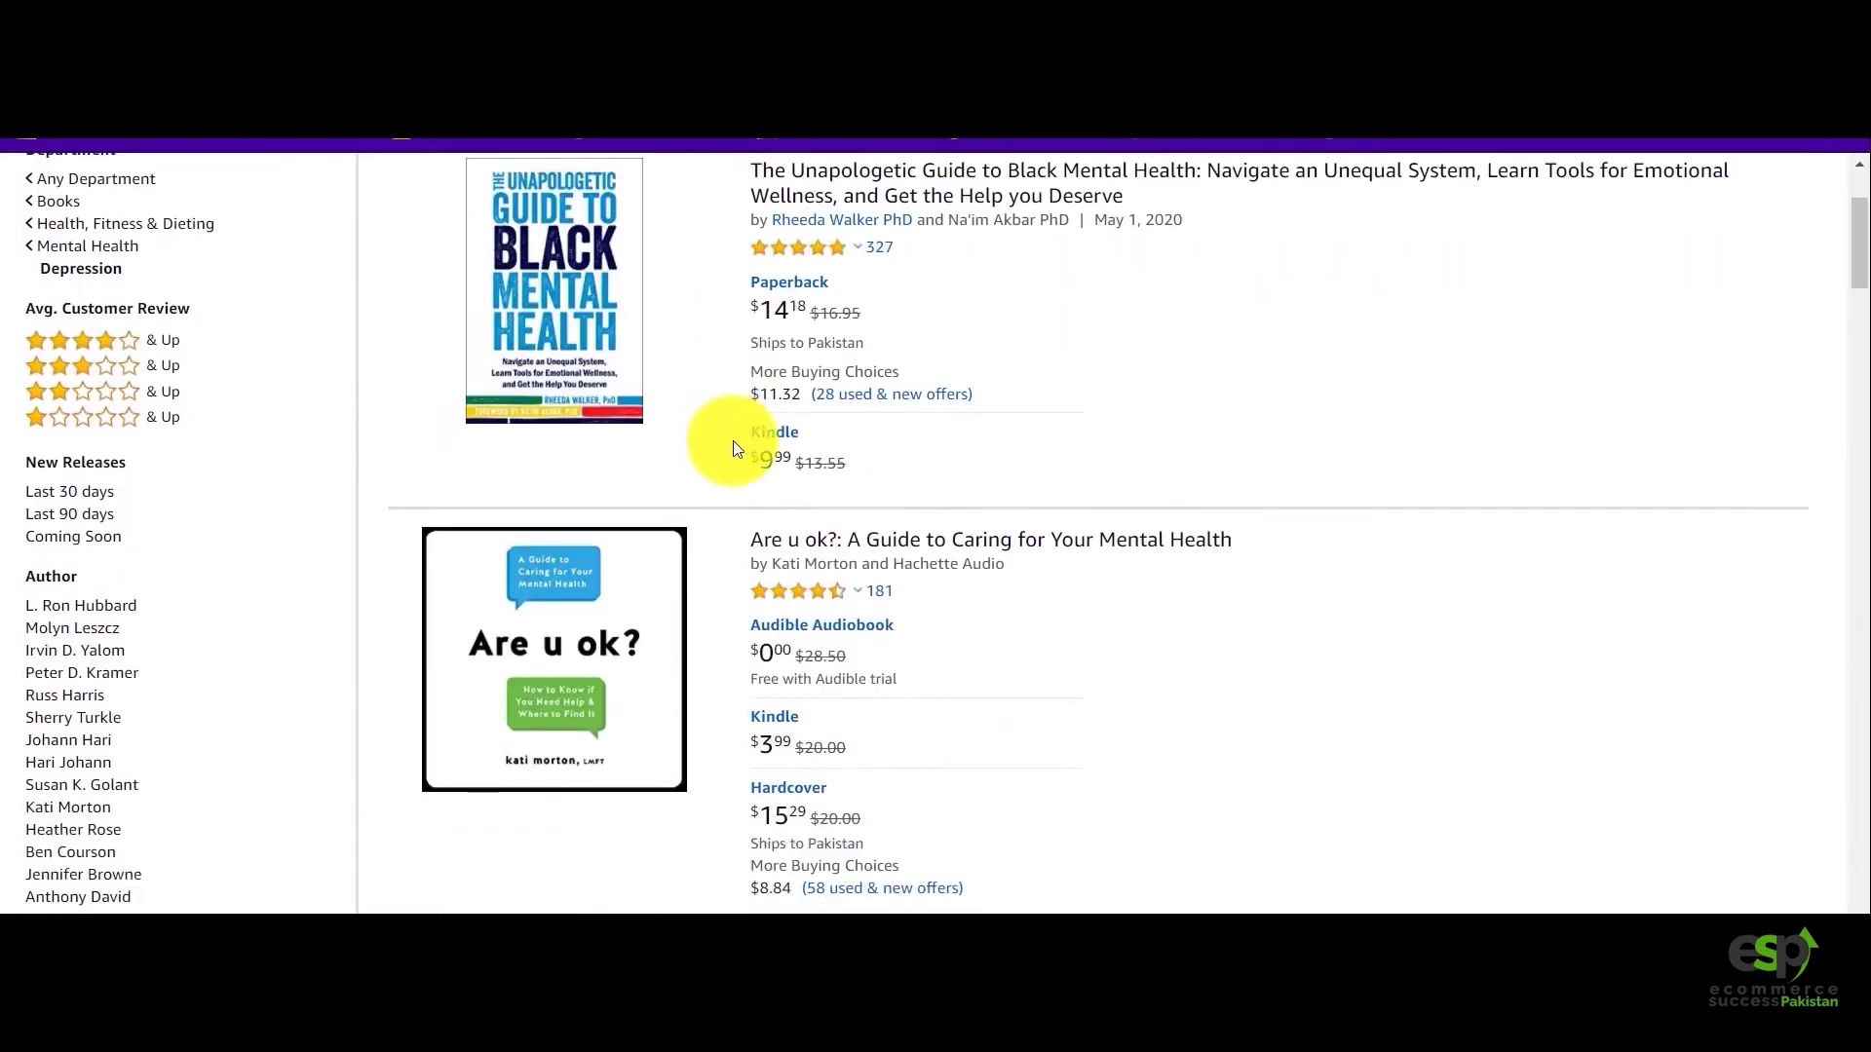
pyautogui.scroll(-3, 835, 464)
pyautogui.scroll(-9, 839, 438)
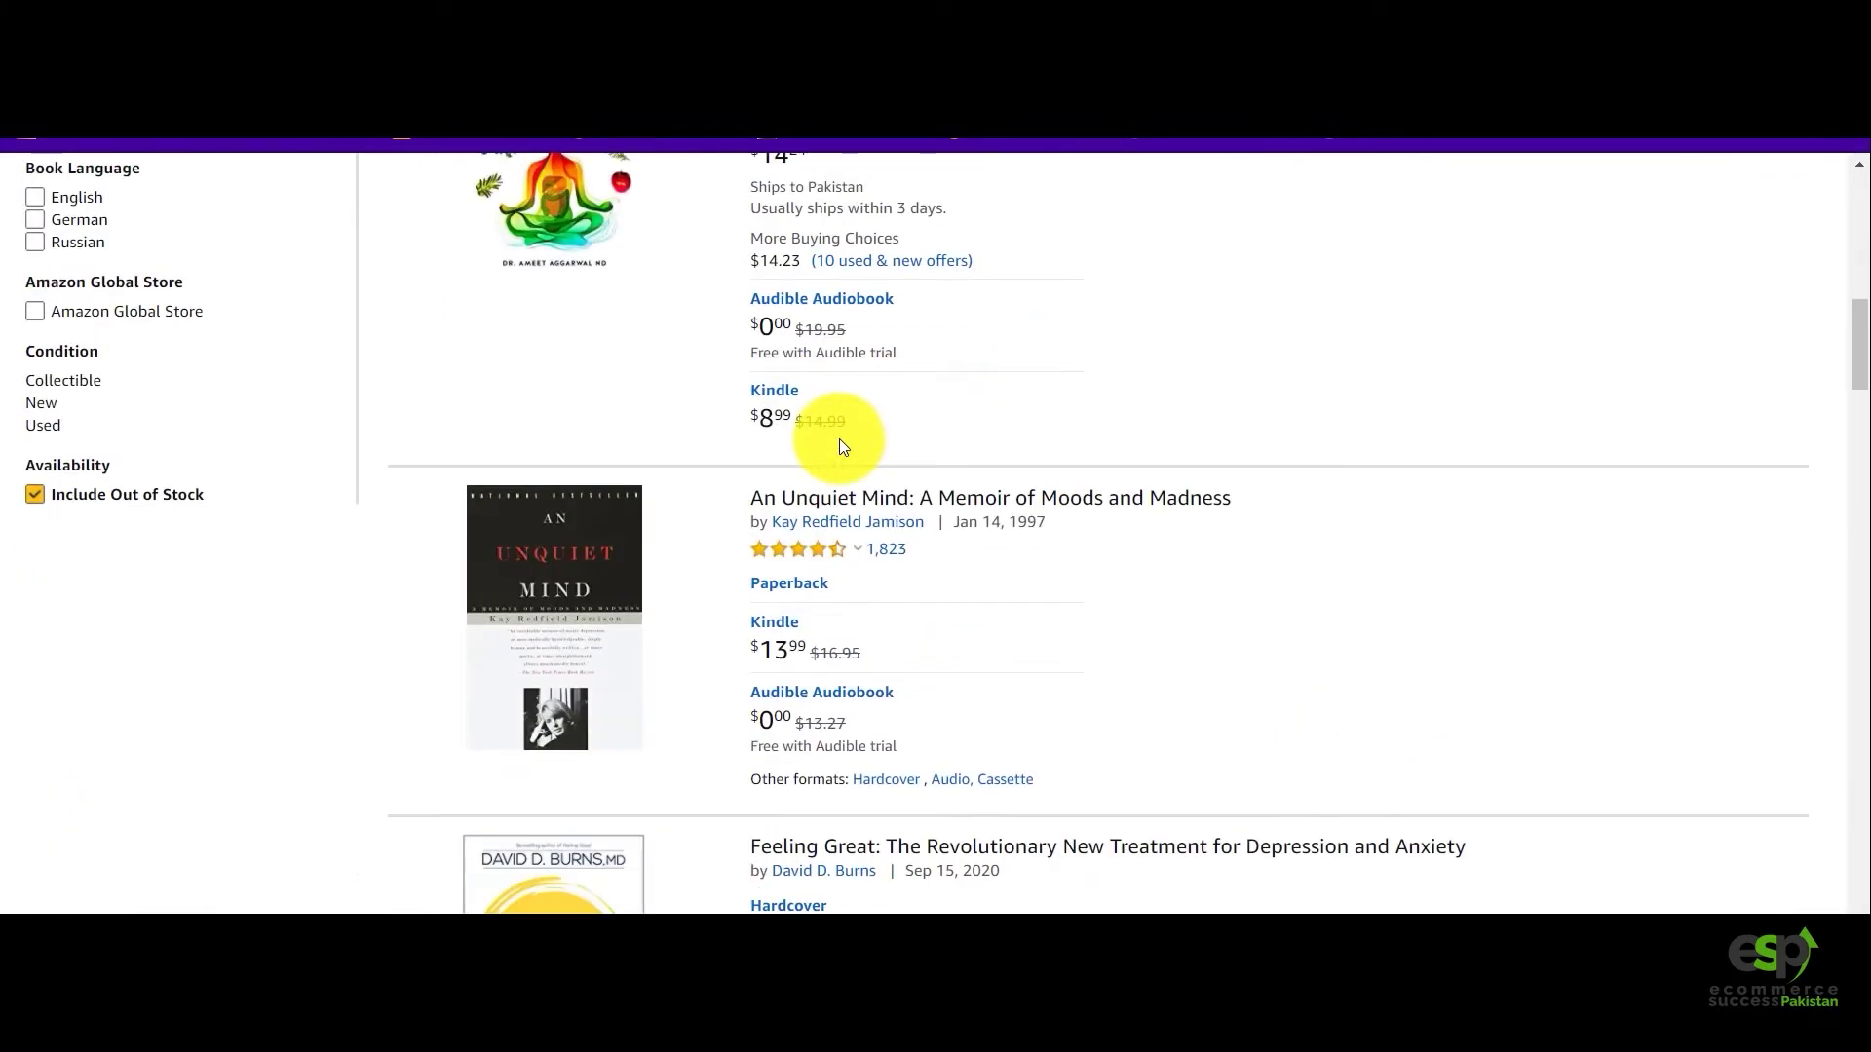
pyautogui.scroll(-10, 843, 448)
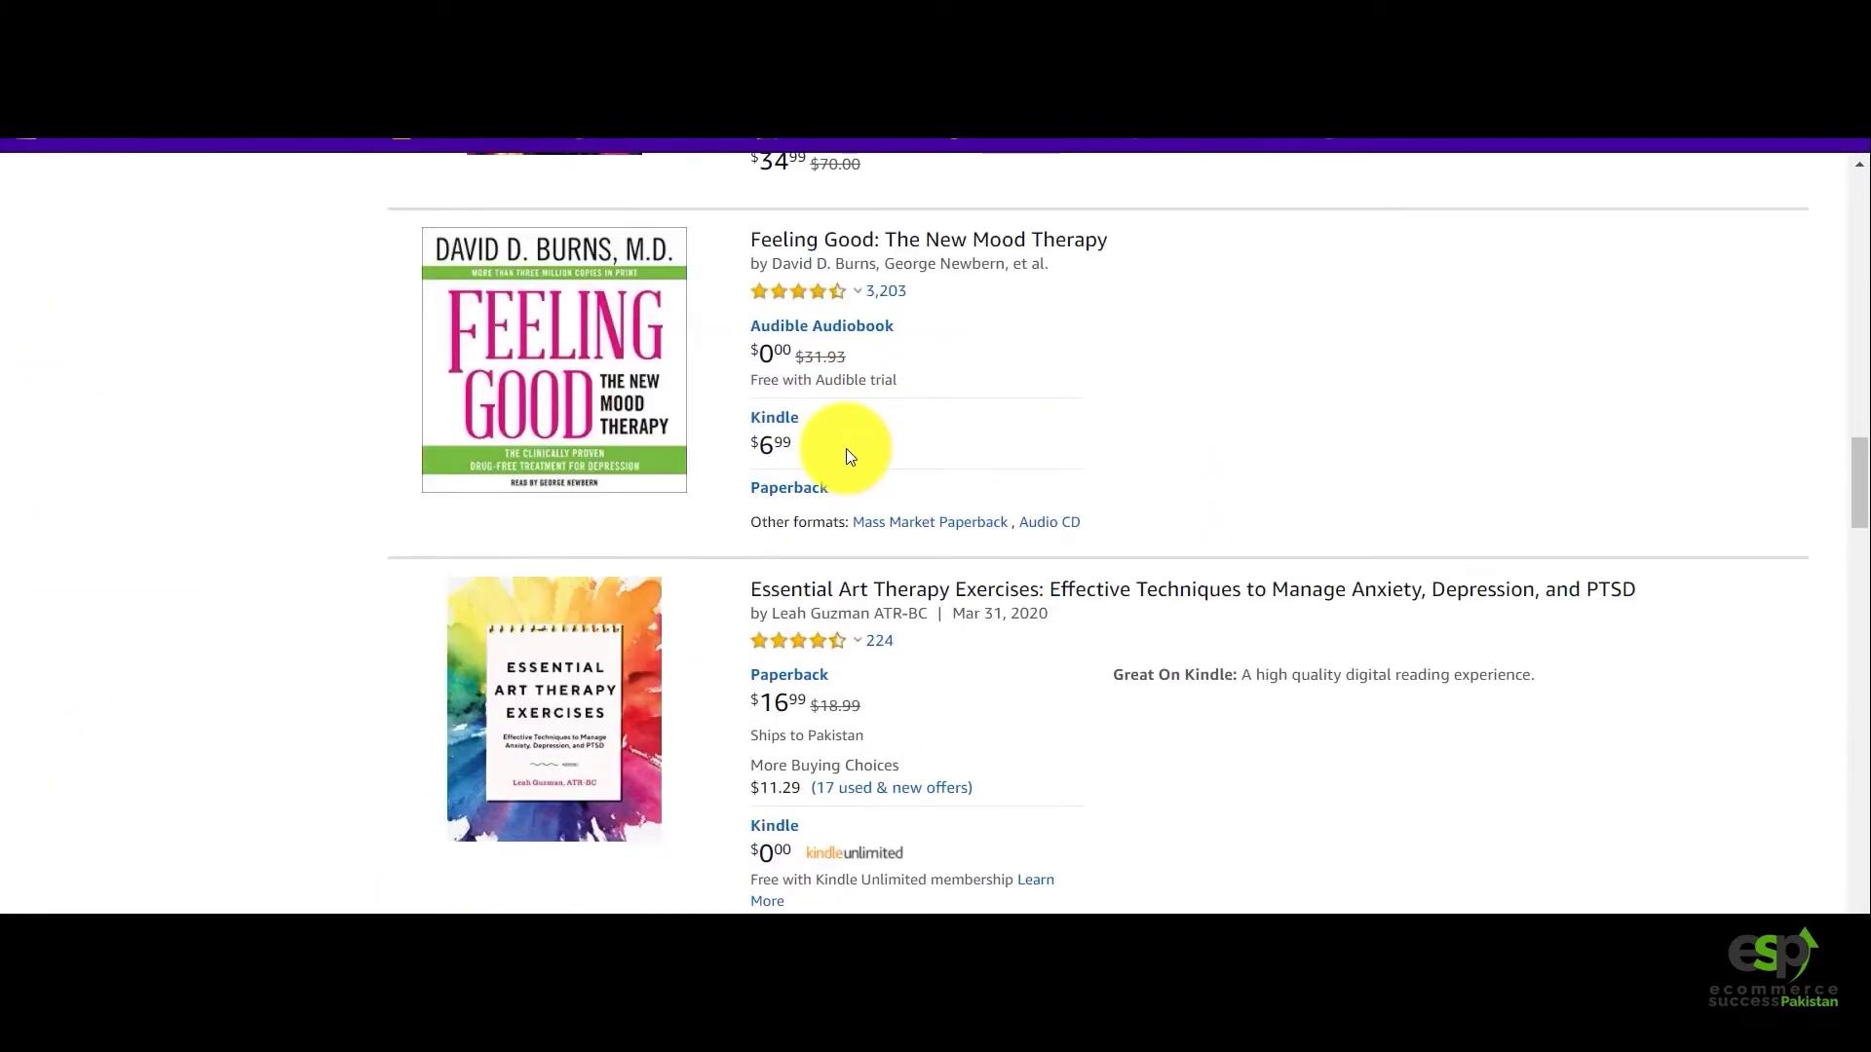
pyautogui.scroll(-6, 846, 450)
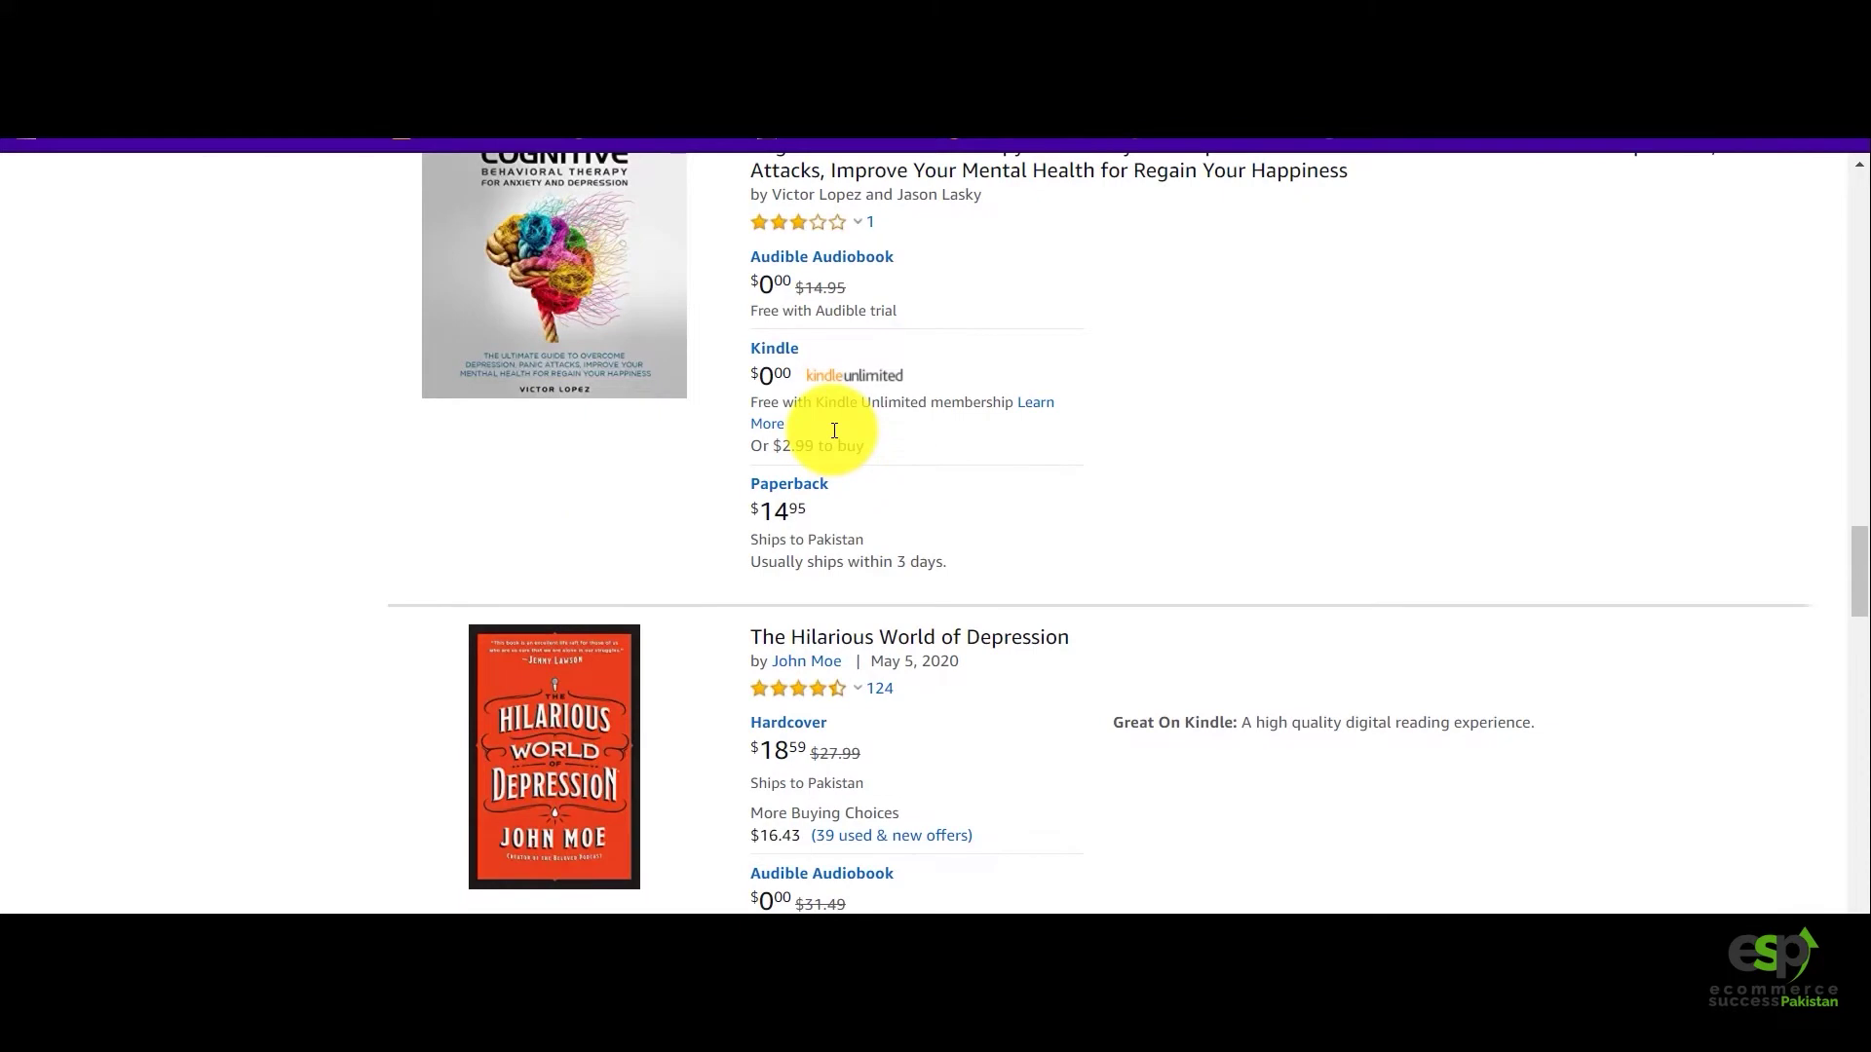
pyautogui.scroll(-3, 832, 487)
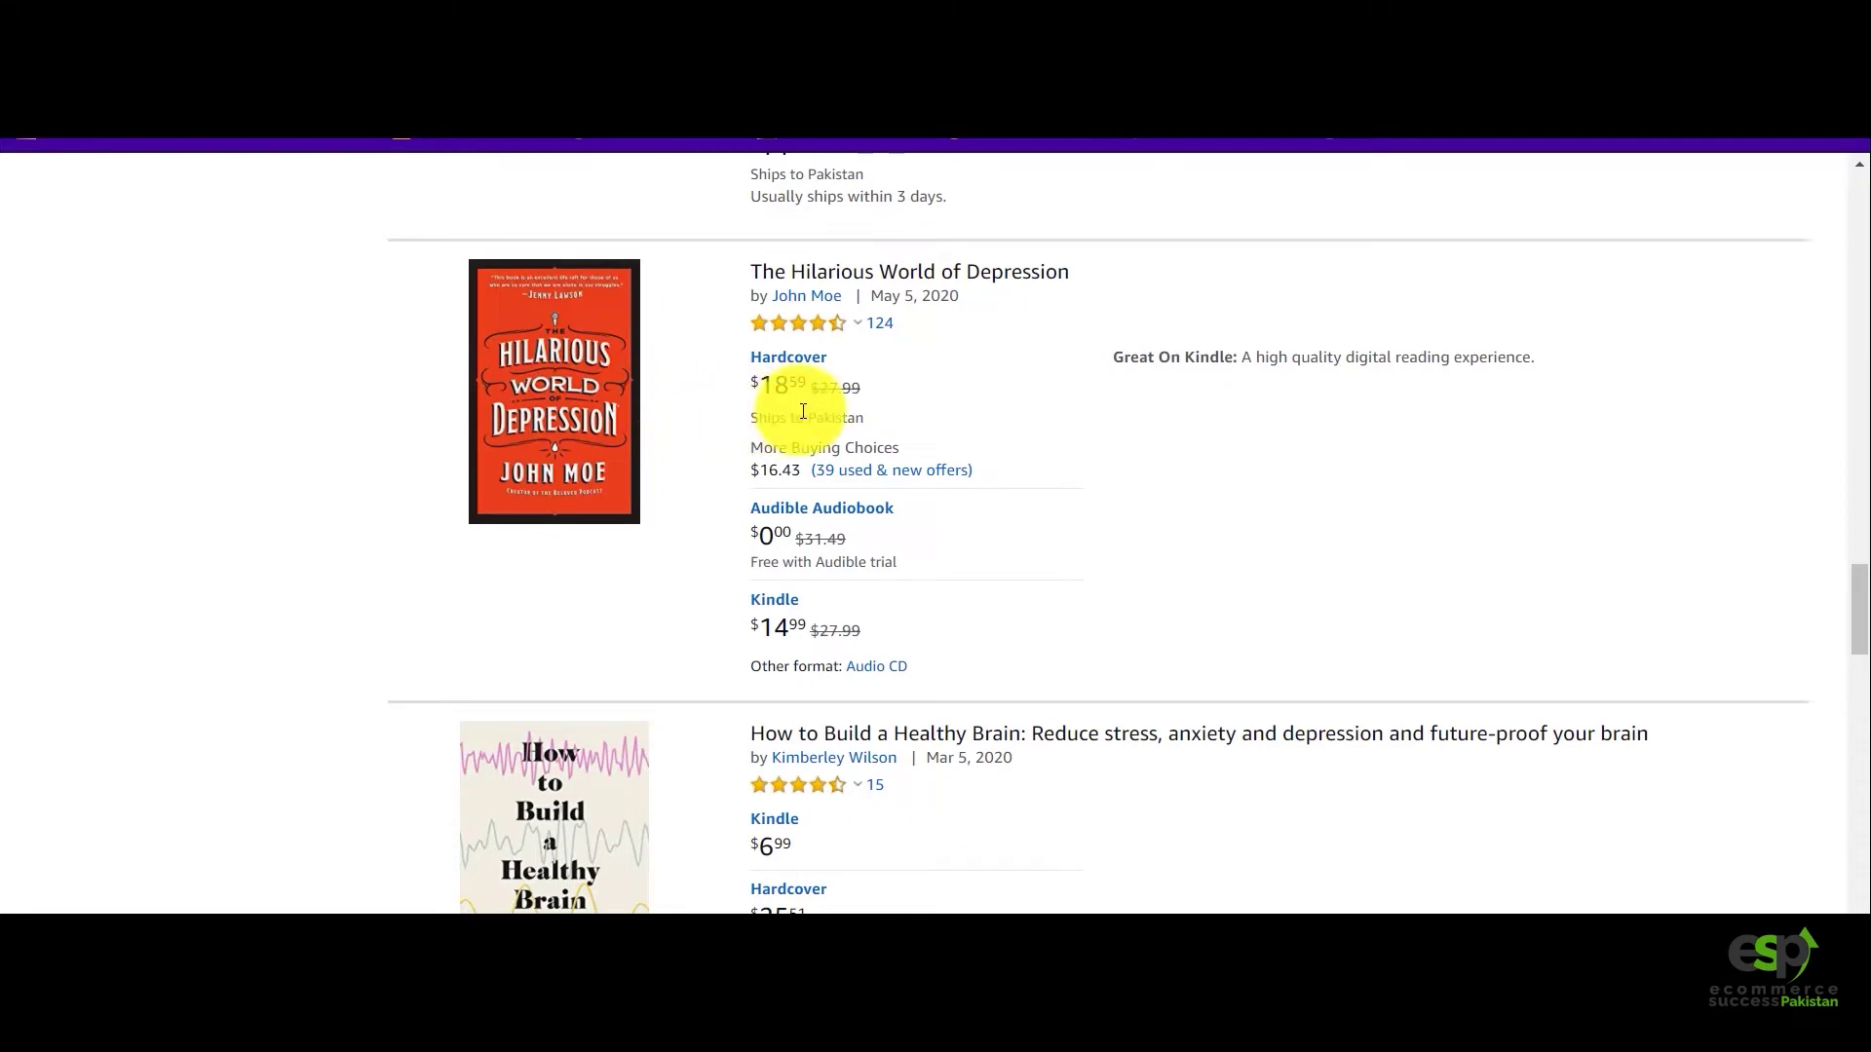
pyautogui.scroll(1, 805, 410)
pyautogui.scroll(1, 809, 413)
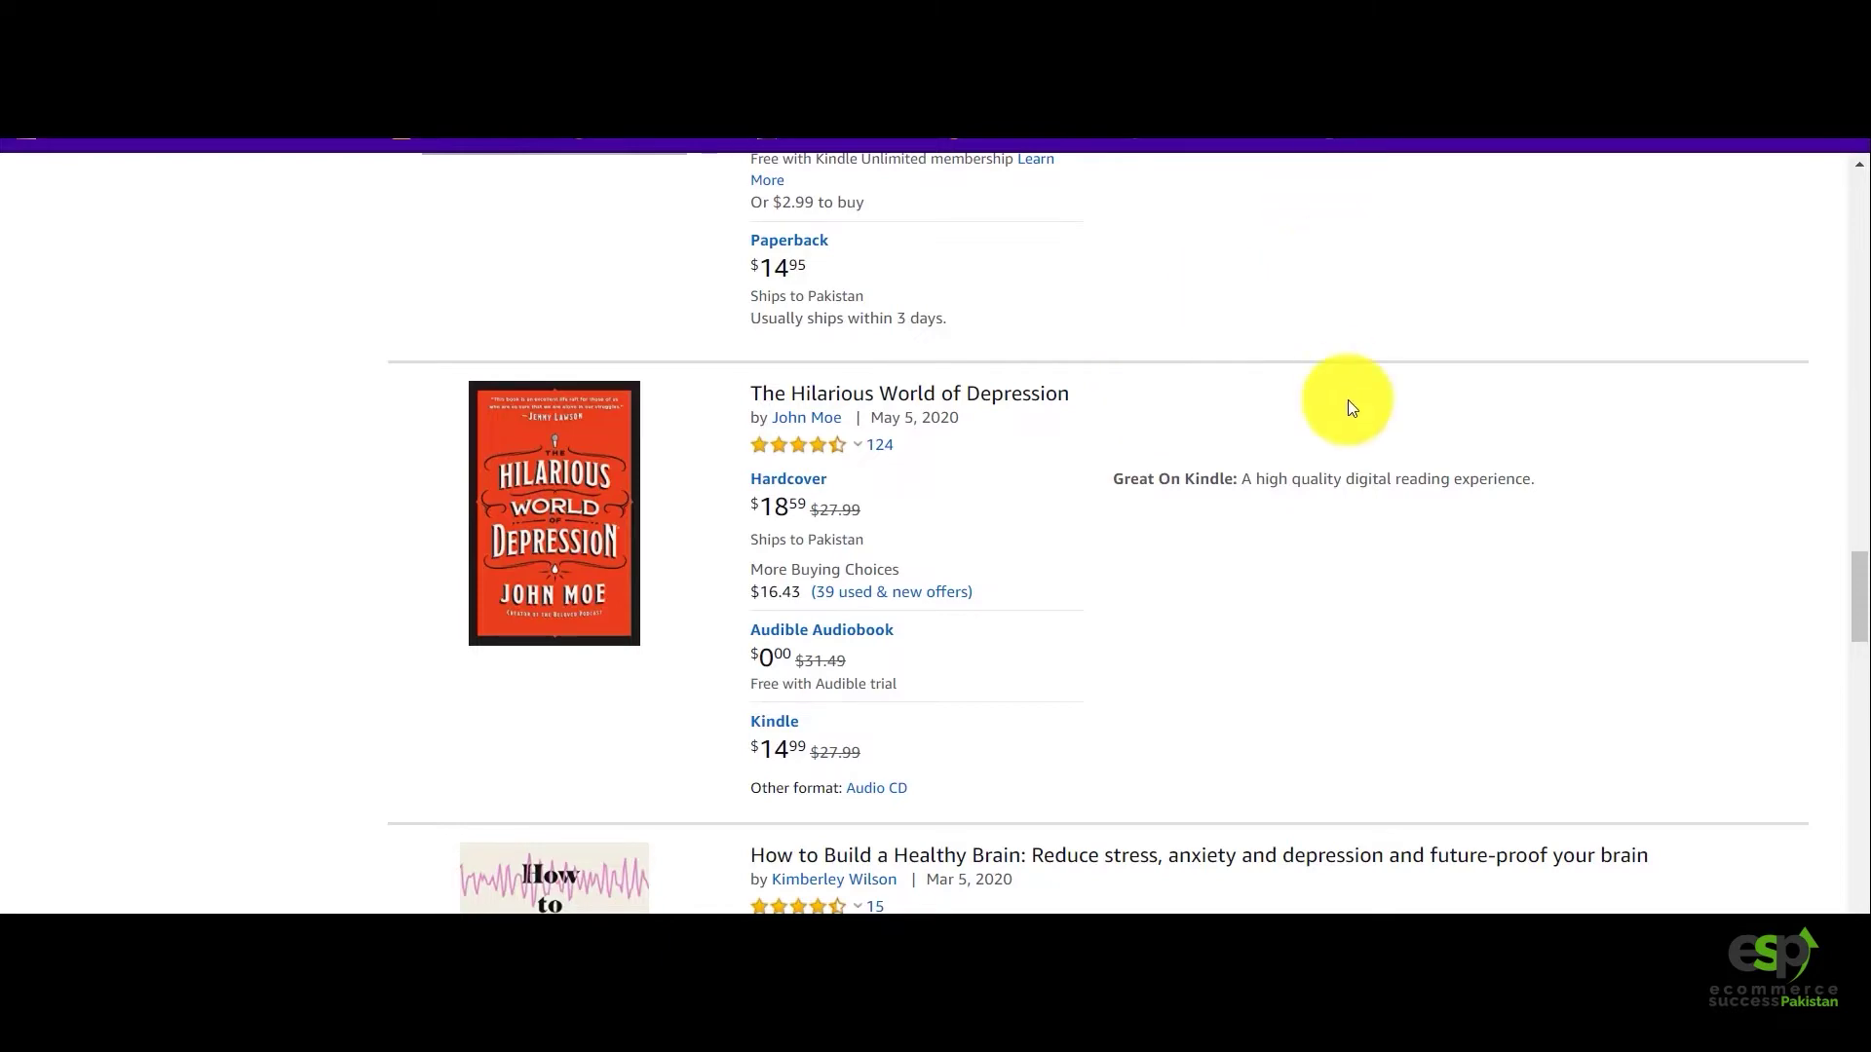
# Review the Depression listings again, comparing the formats and Kindle prices of the books.
pyautogui.scroll(20, 1349, 419)
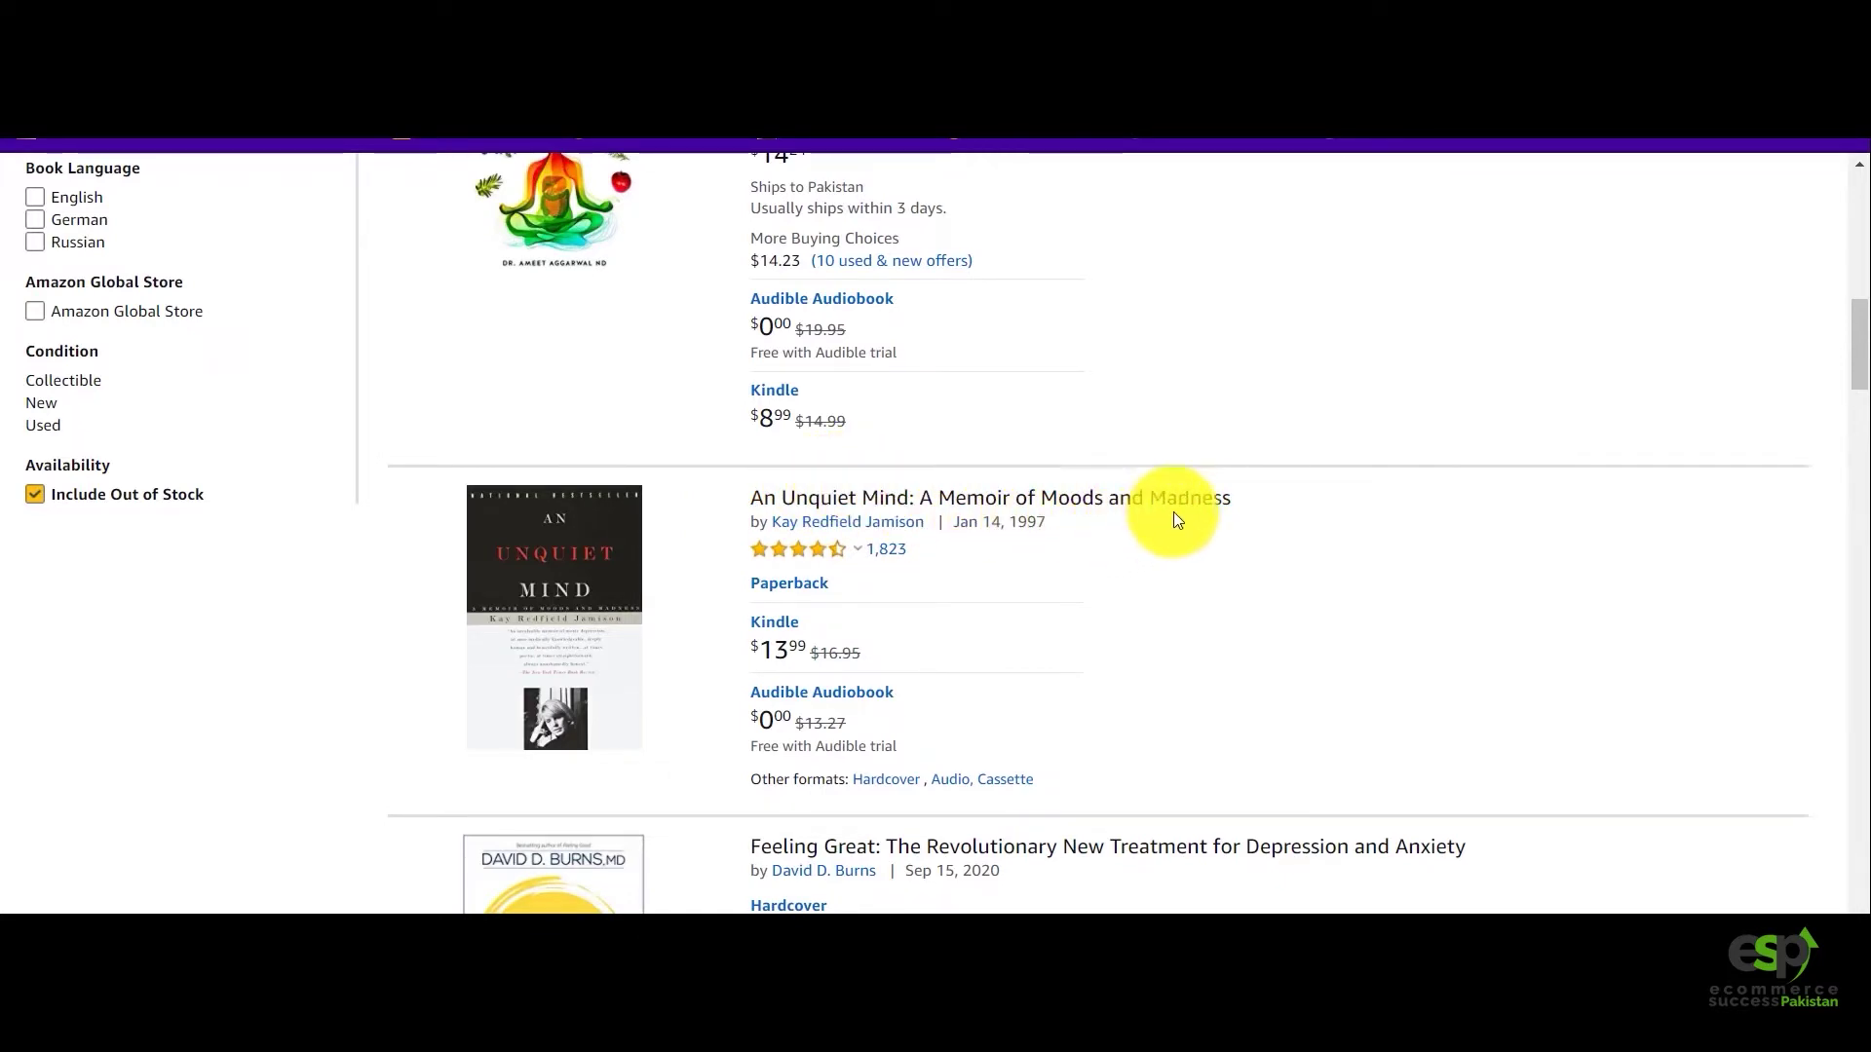
pyautogui.scroll(-5, 1252, 514)
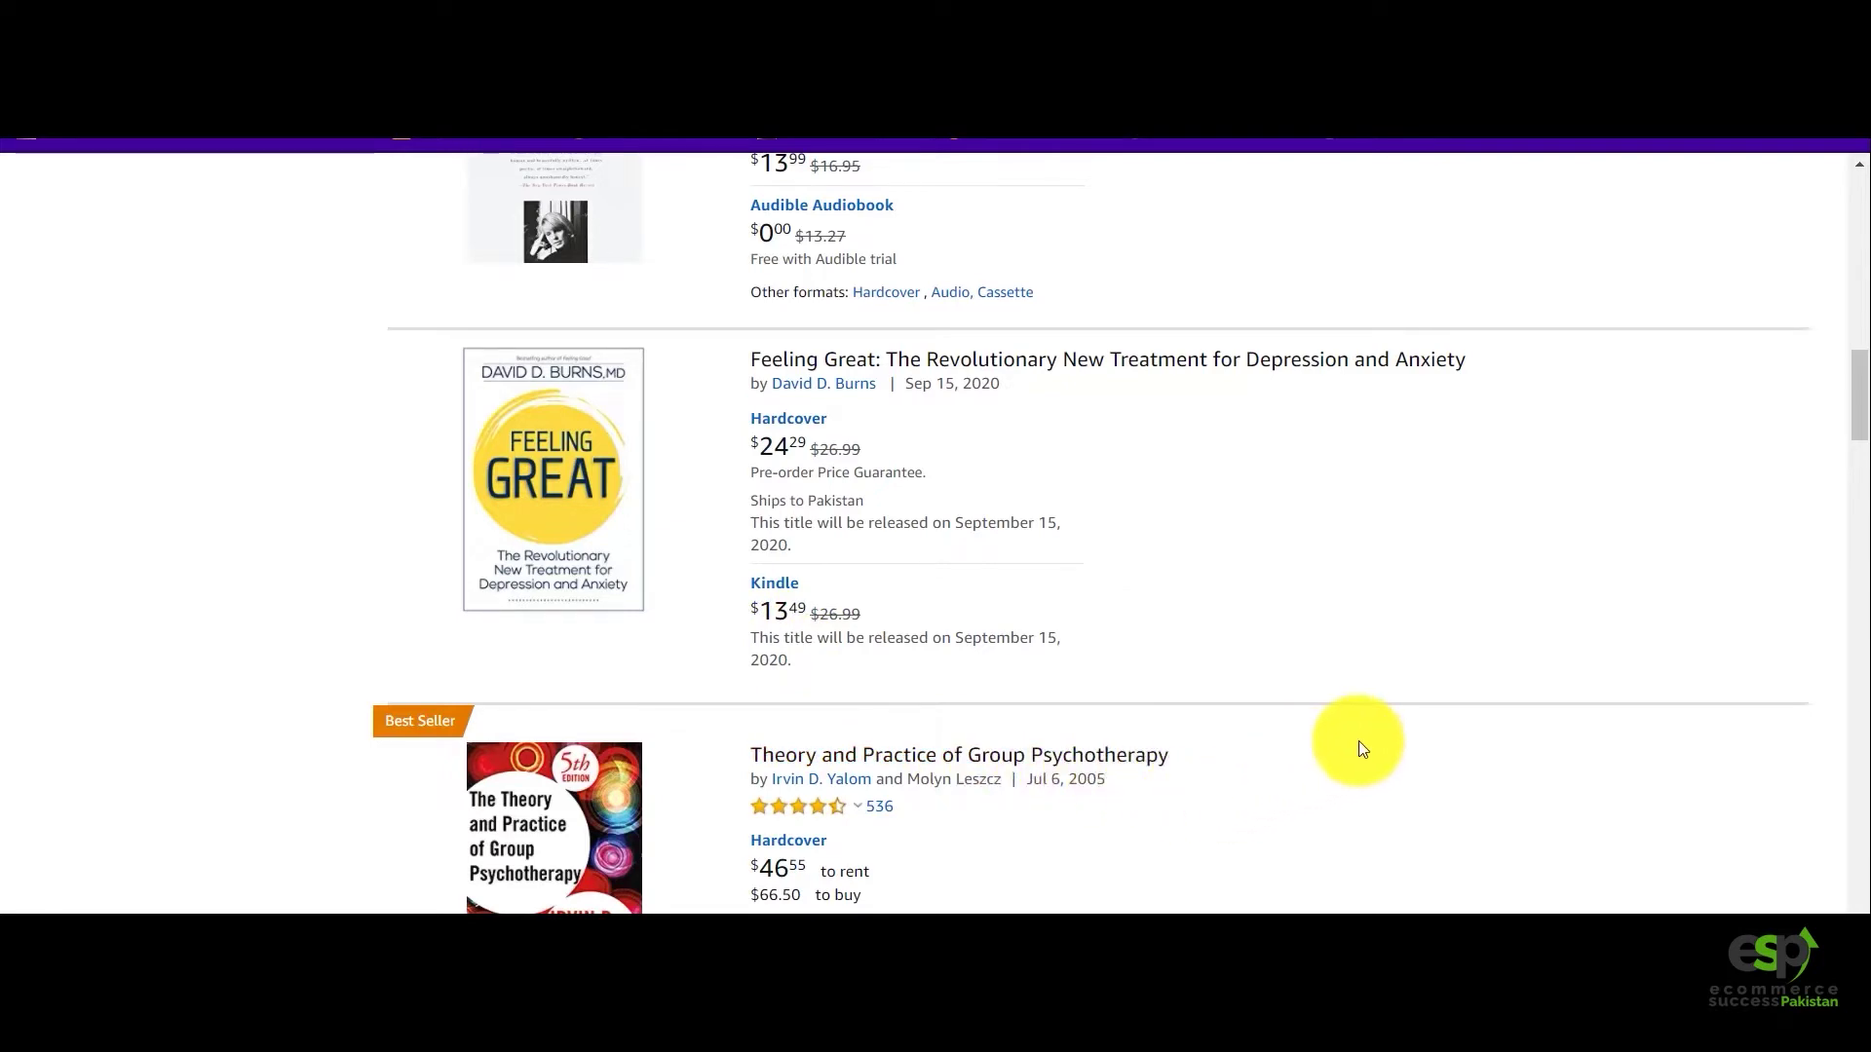
pyautogui.scroll(-3, 1363, 748)
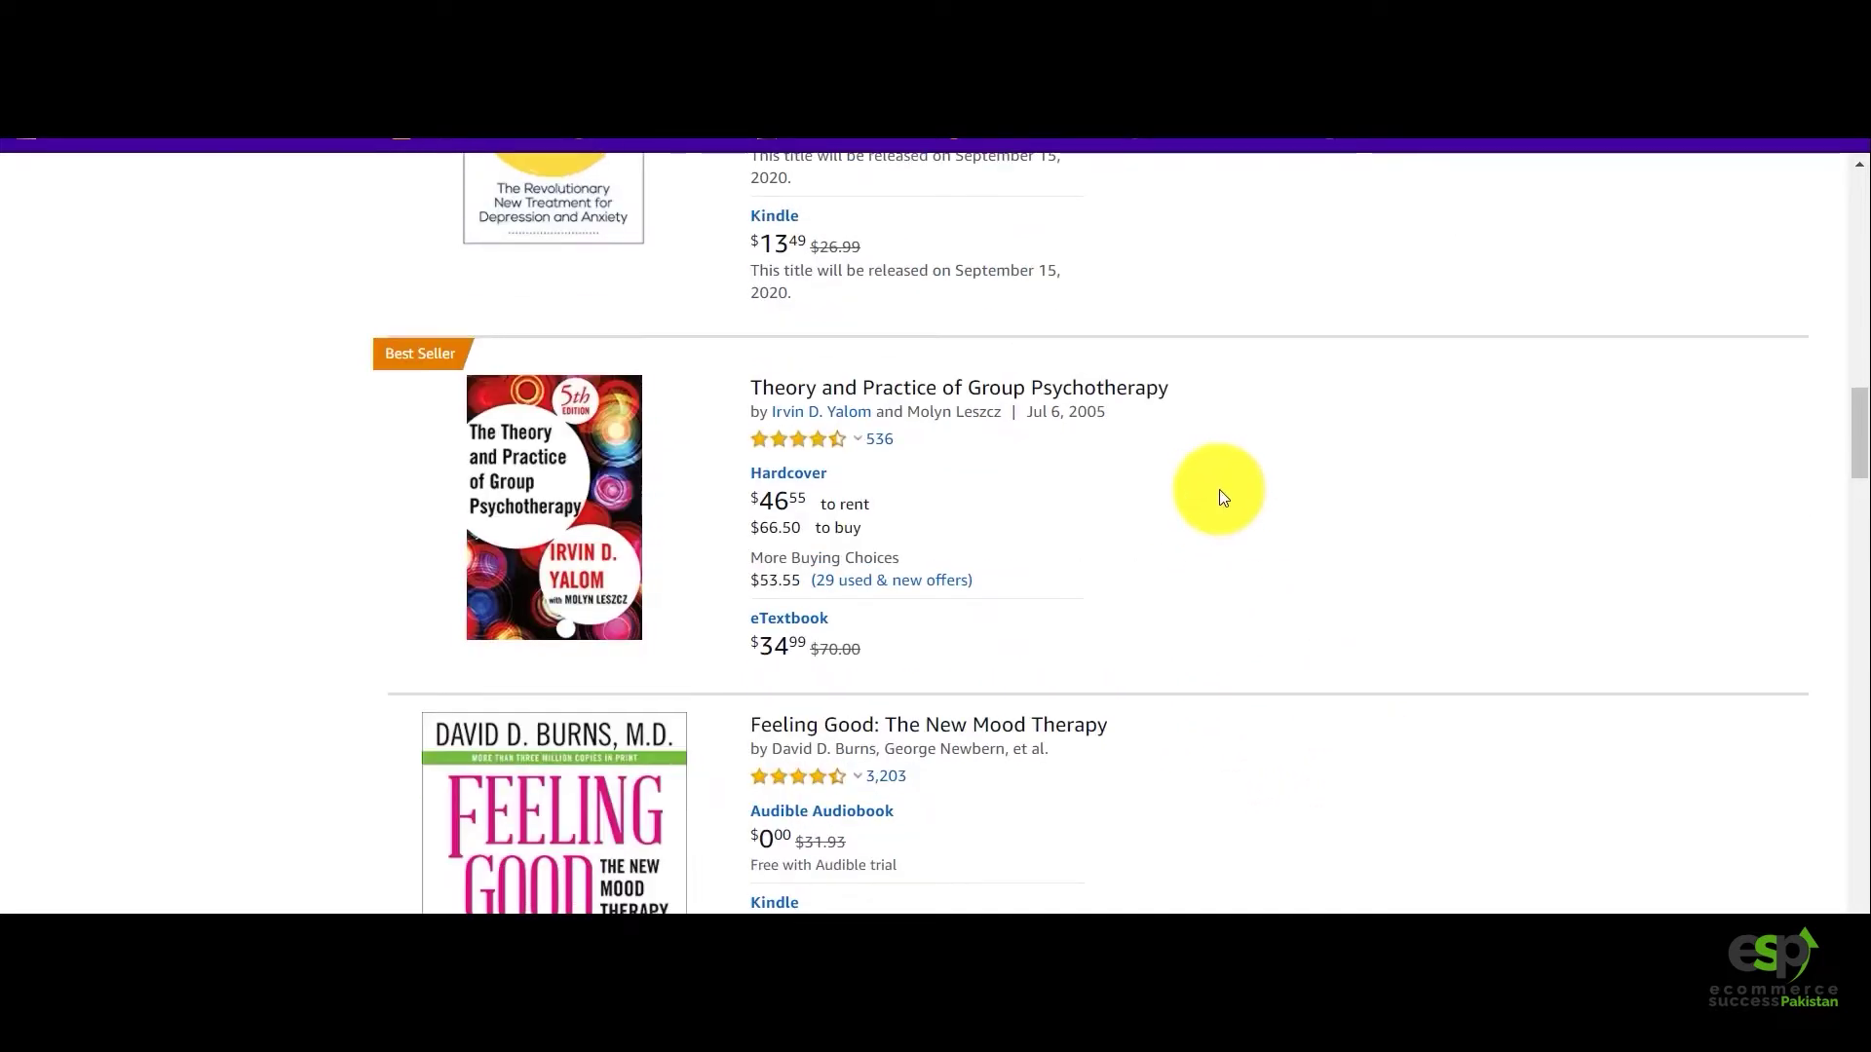
pyautogui.scroll(-1, 1219, 489)
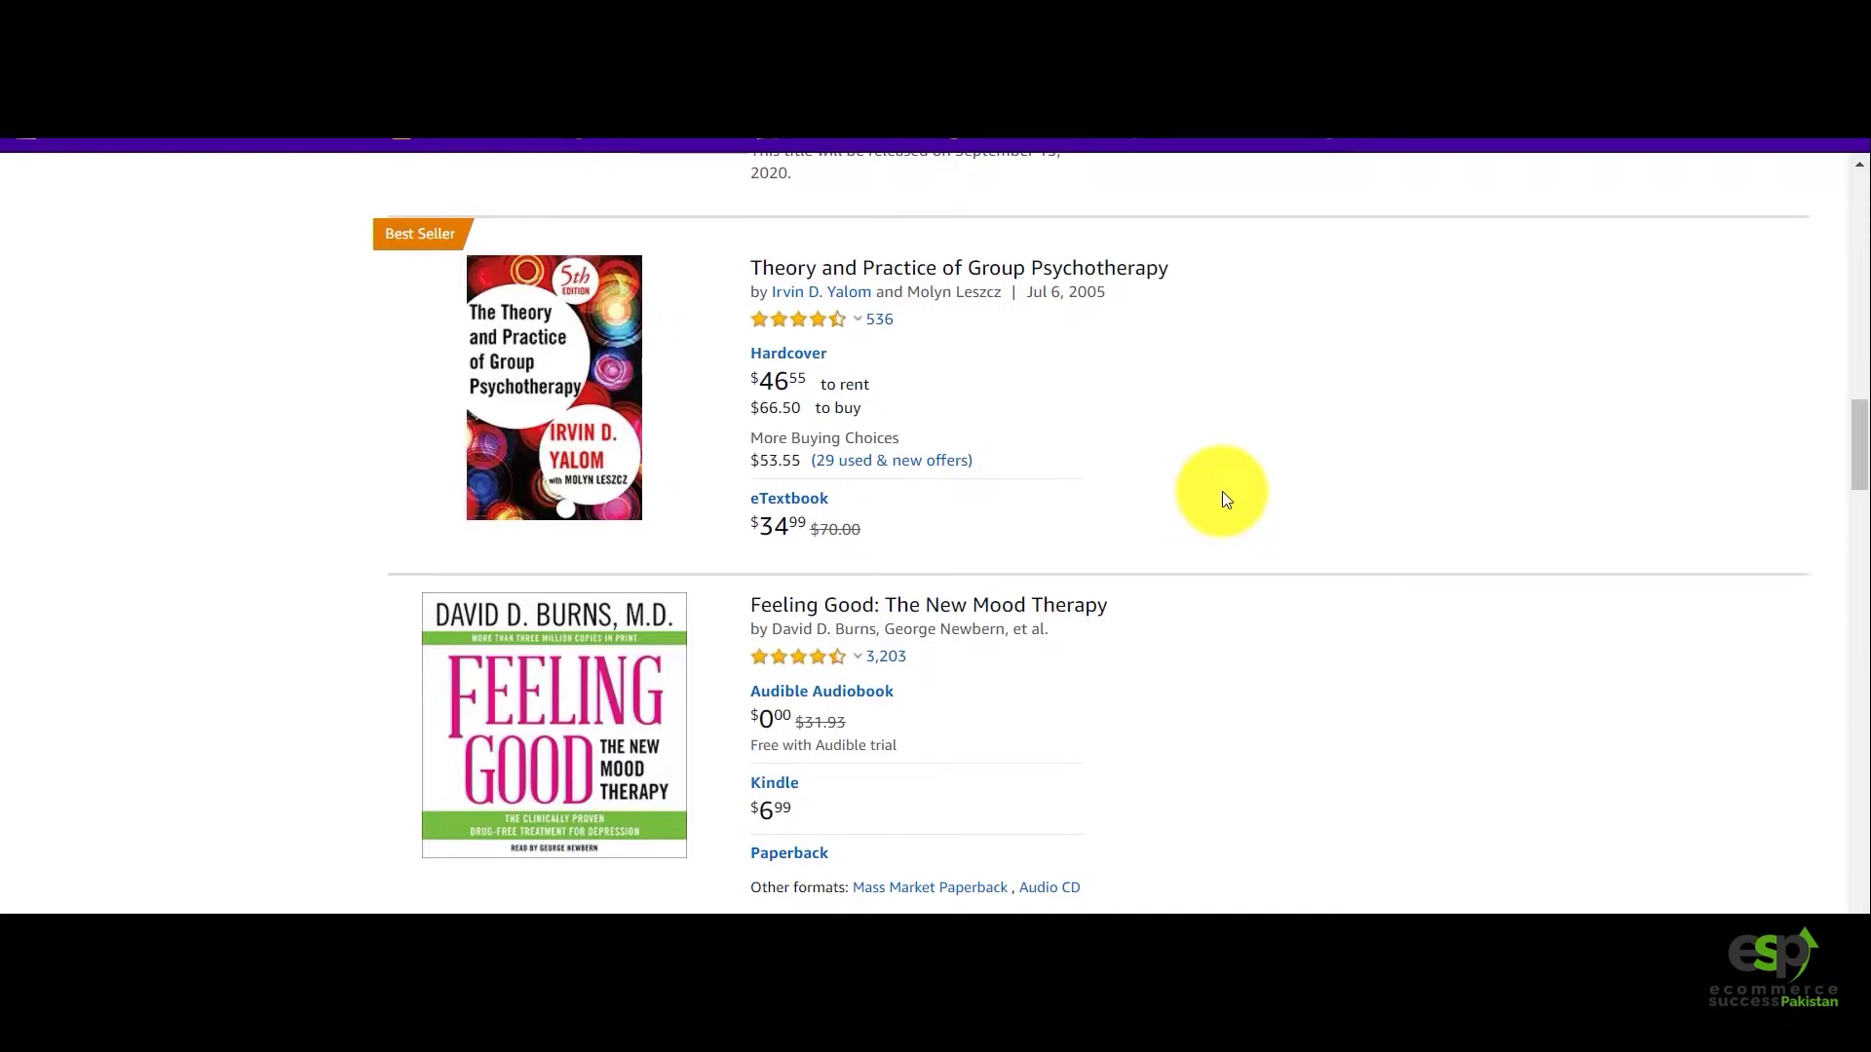
pyautogui.scroll(15, 1222, 491)
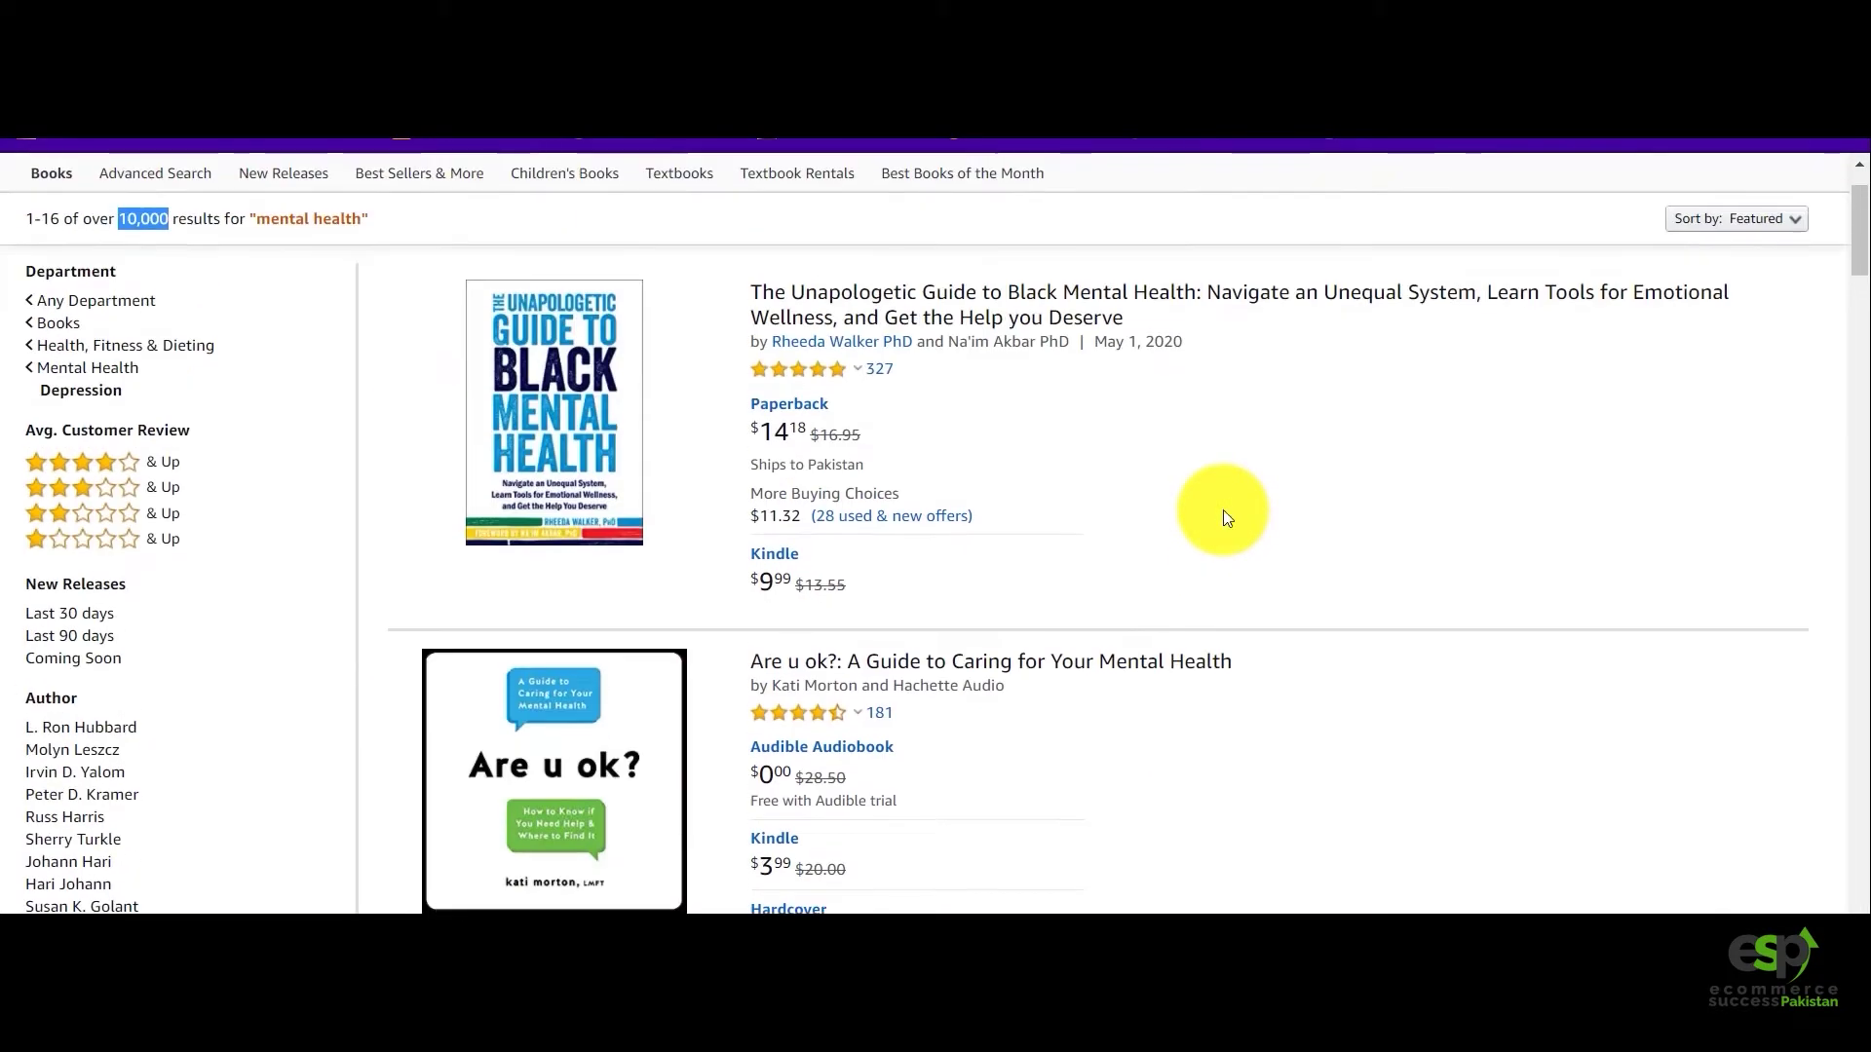
pyautogui.scroll(-4, 1228, 514)
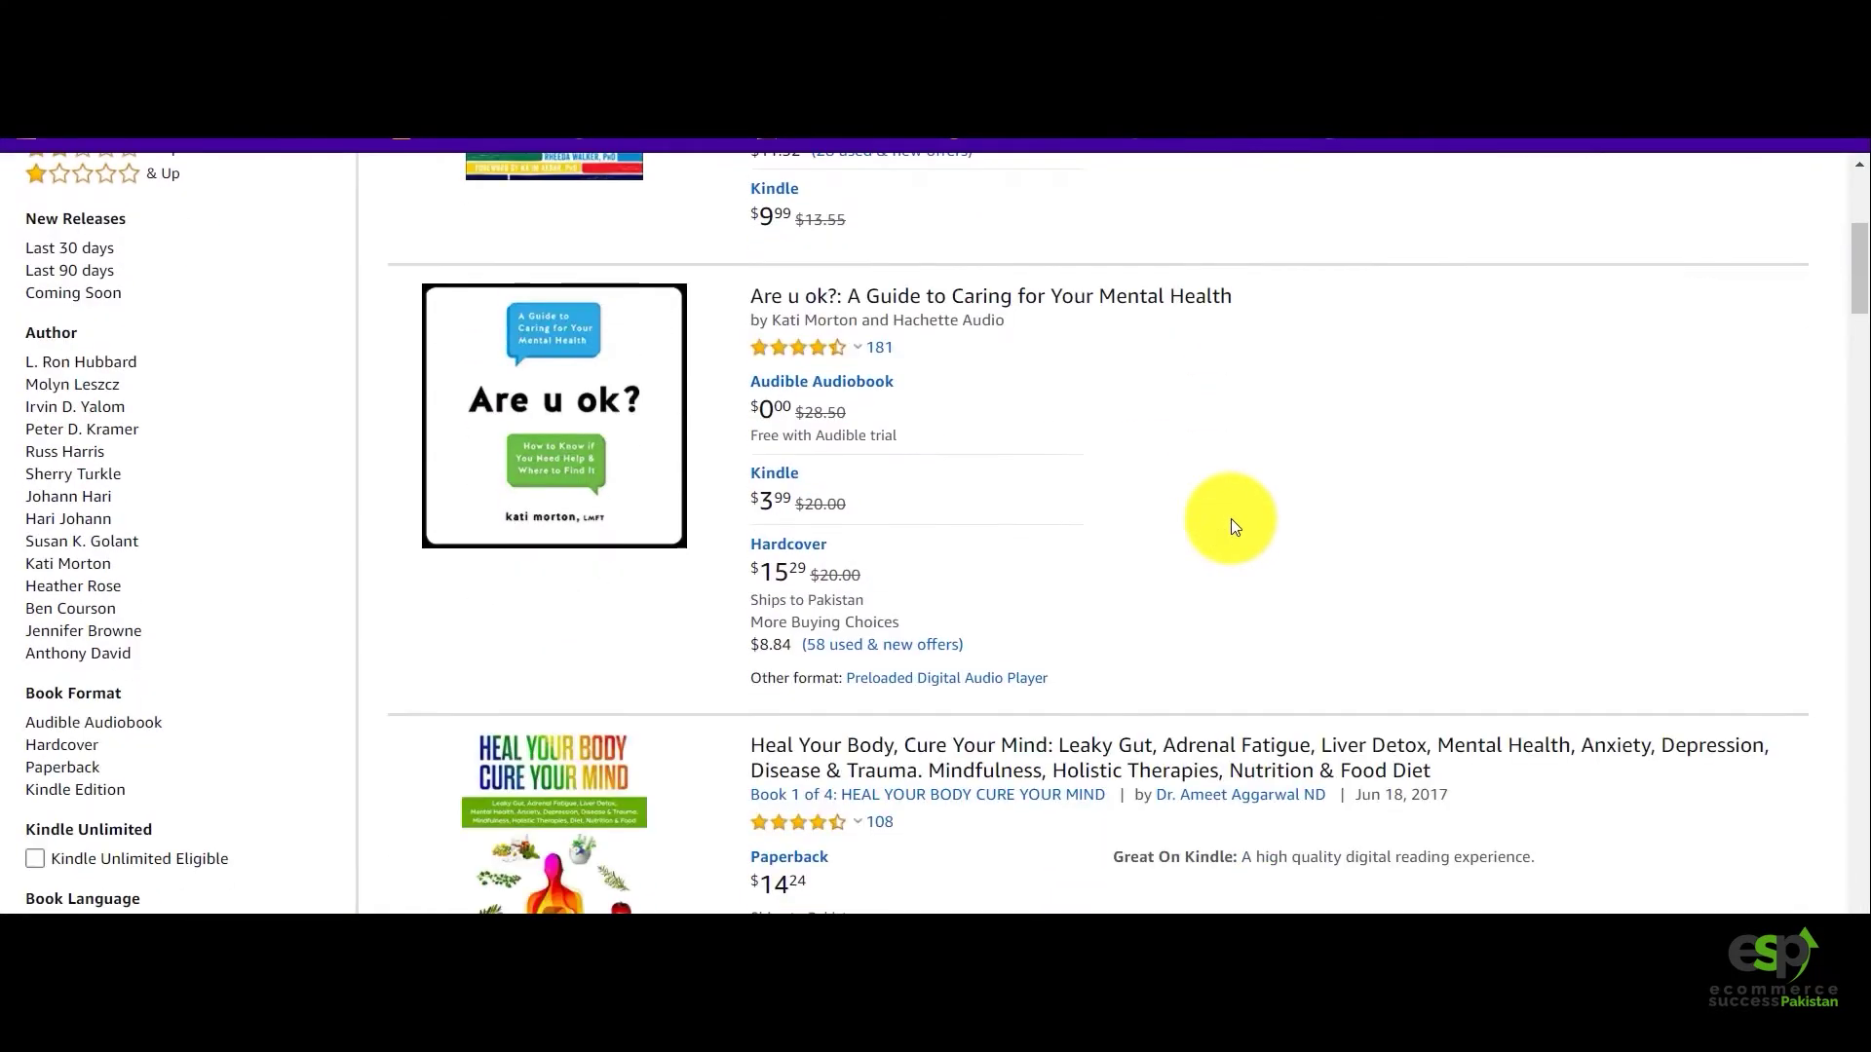
pyautogui.scroll(3, 1231, 518)
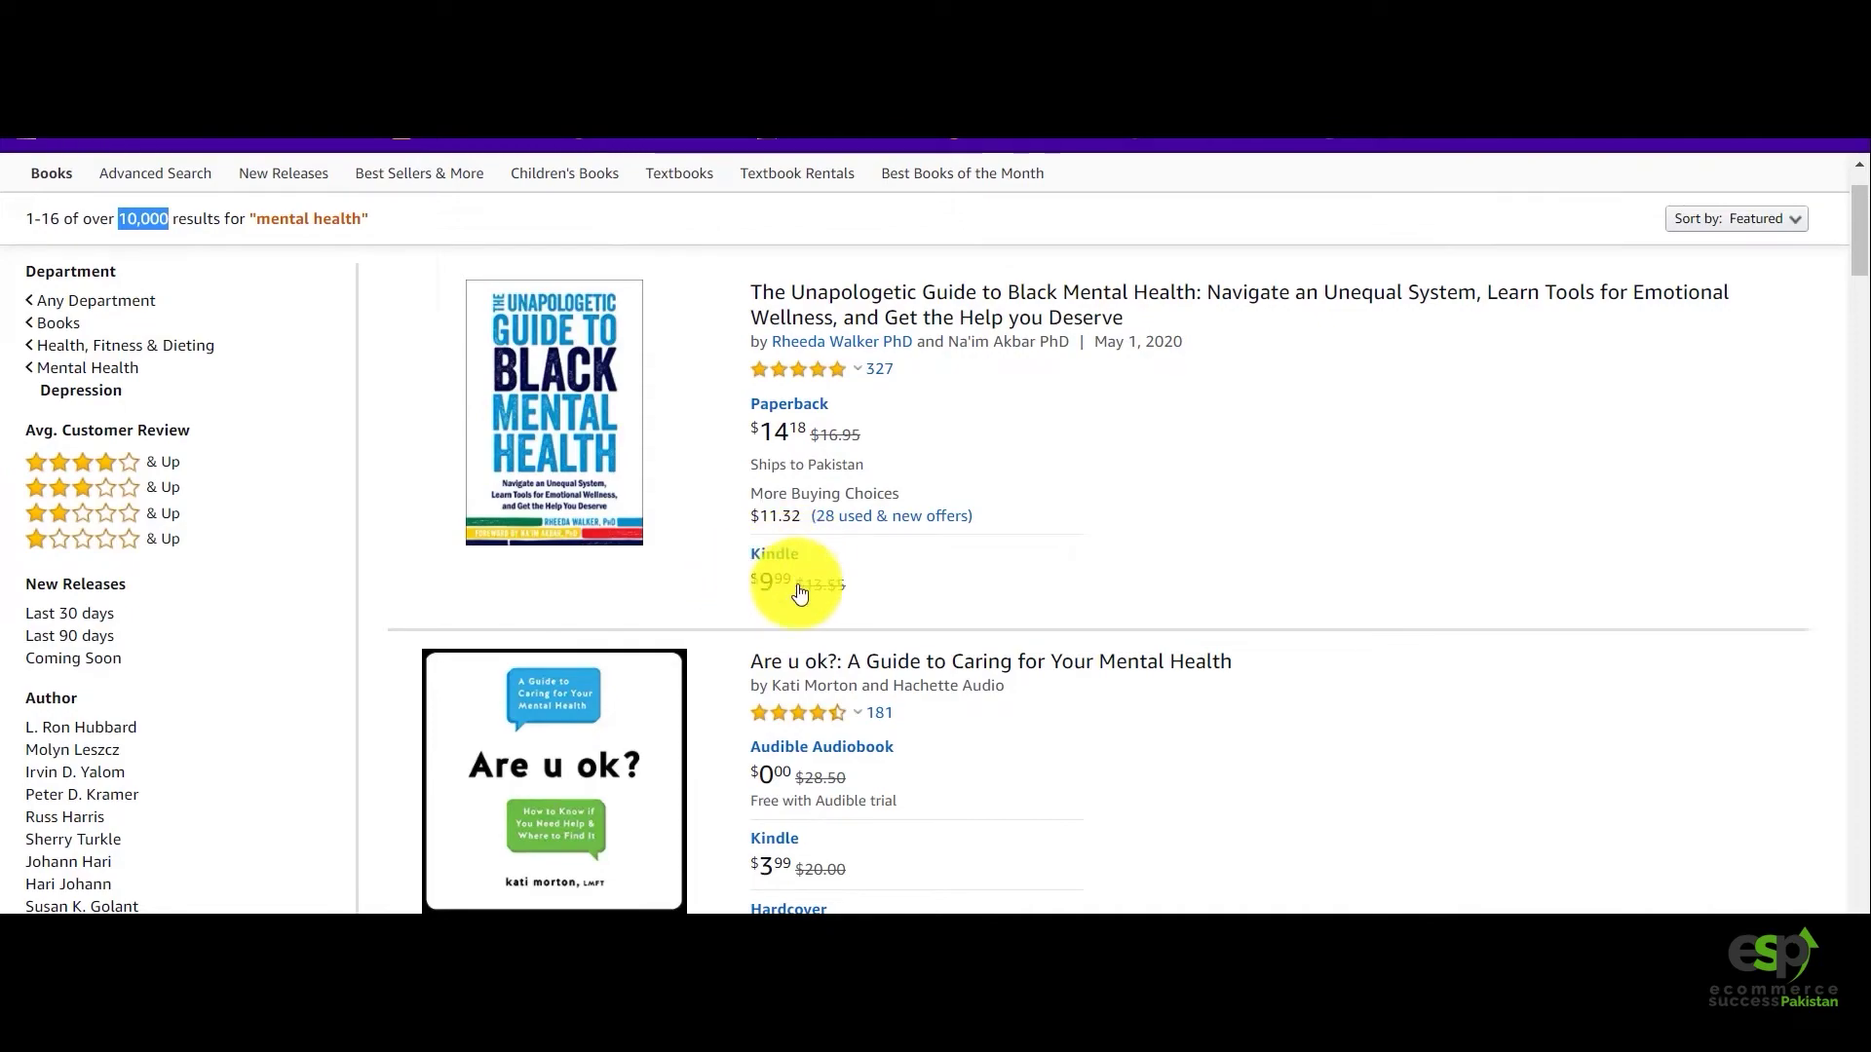
pyautogui.scroll(-3, 838, 572)
pyautogui.scroll(-4, 797, 566)
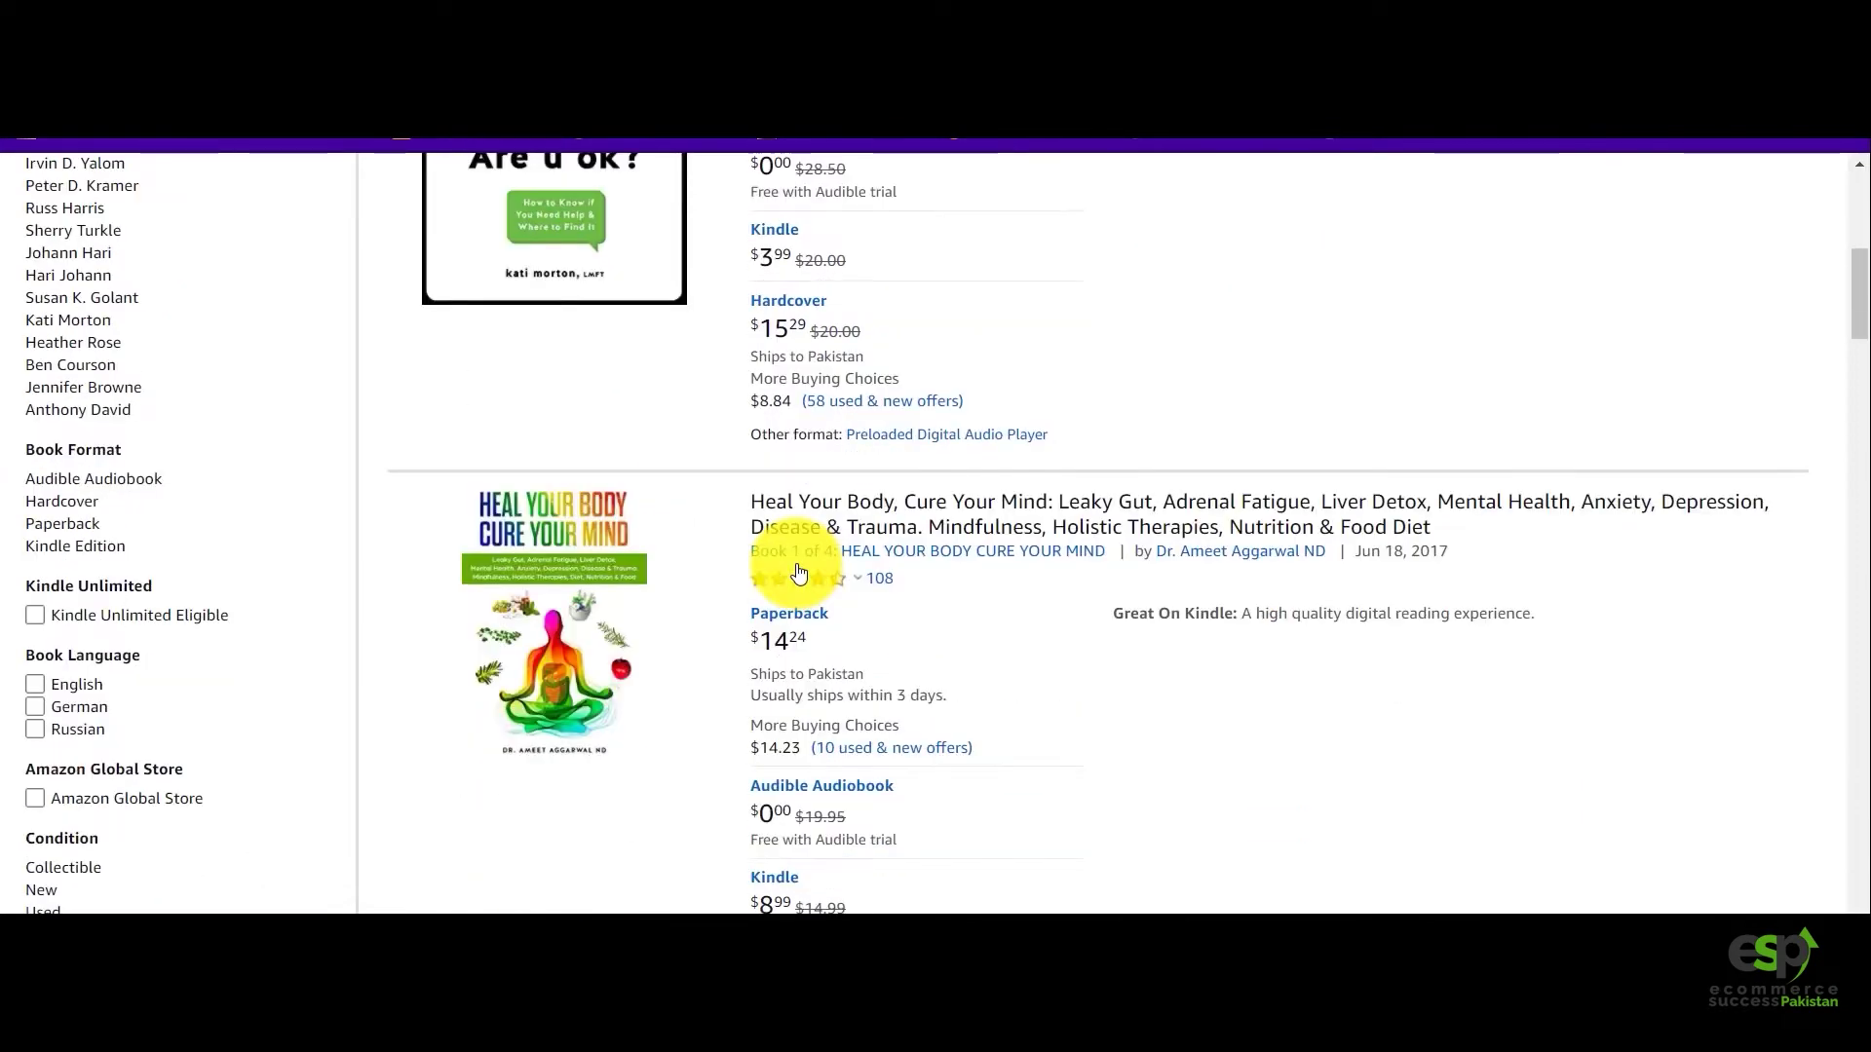
pyautogui.scroll(-3, 785, 647)
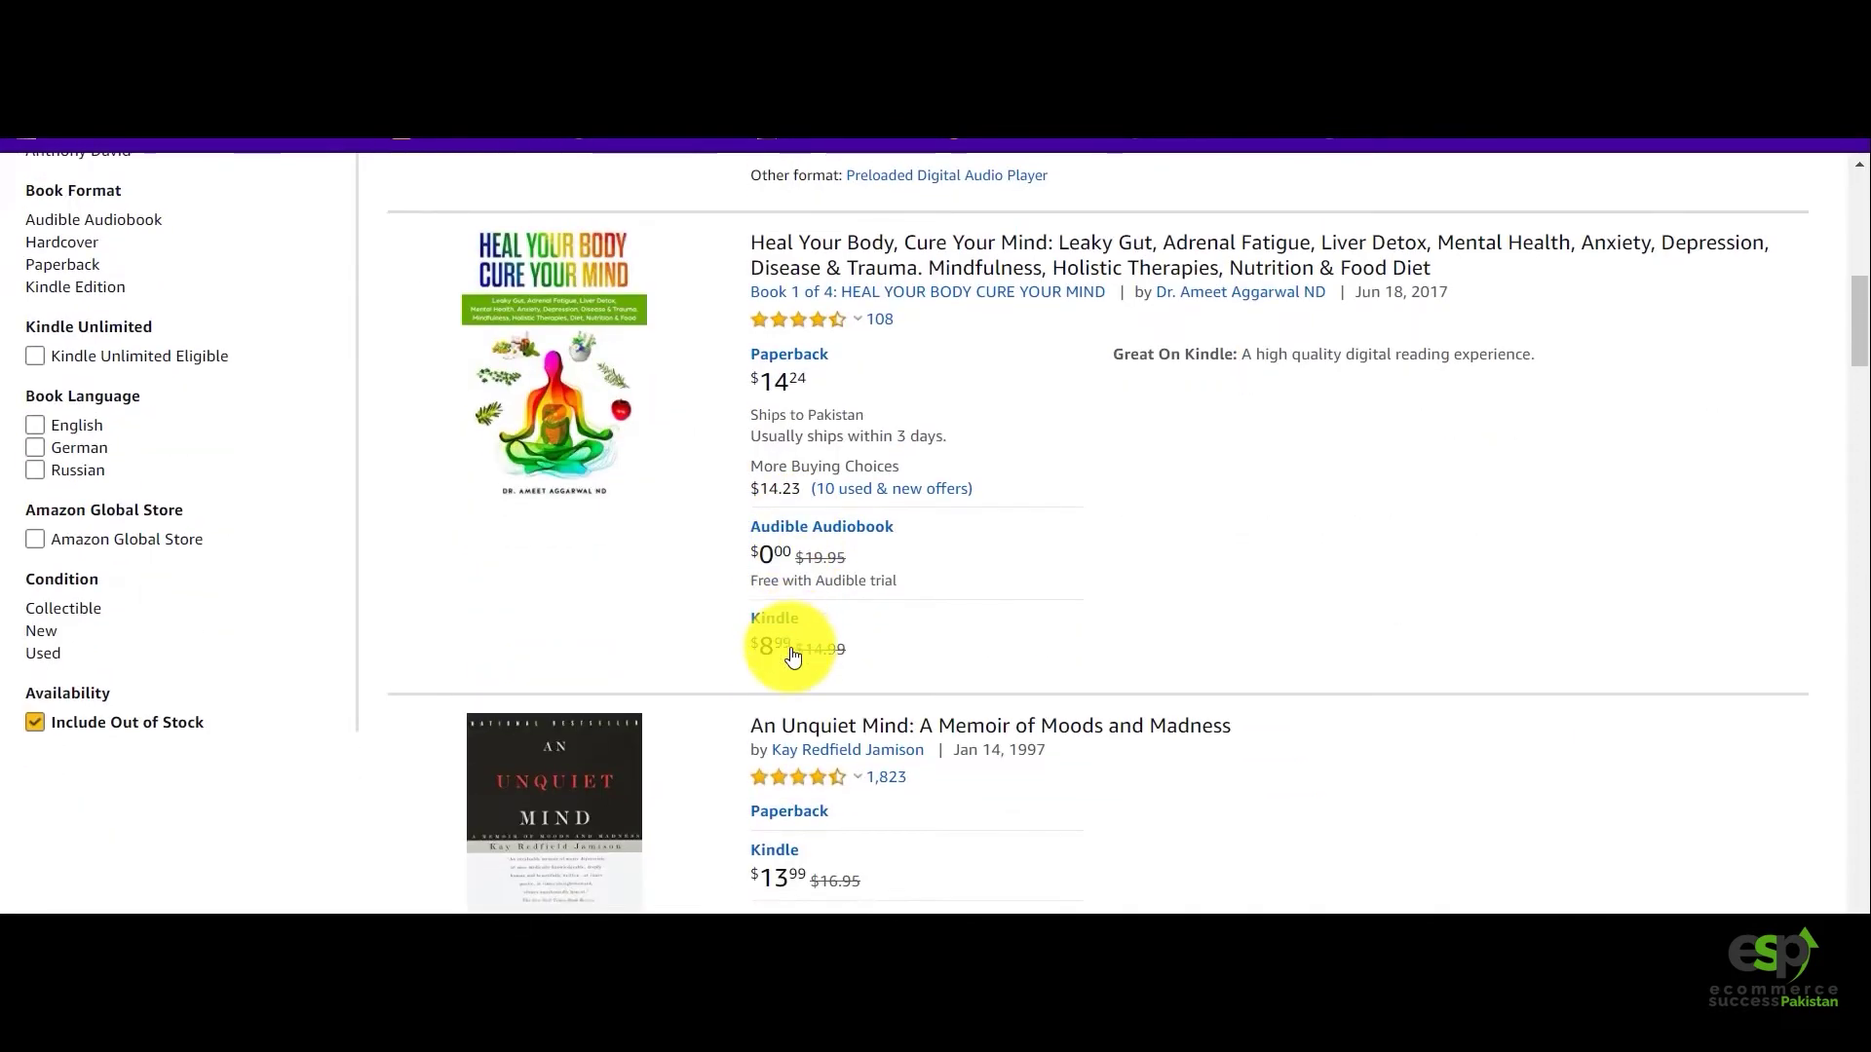
# Review the Depression listings once more, comparing each book's title, available formats and Kindle price.
pyautogui.scroll(-1, 765, 750)
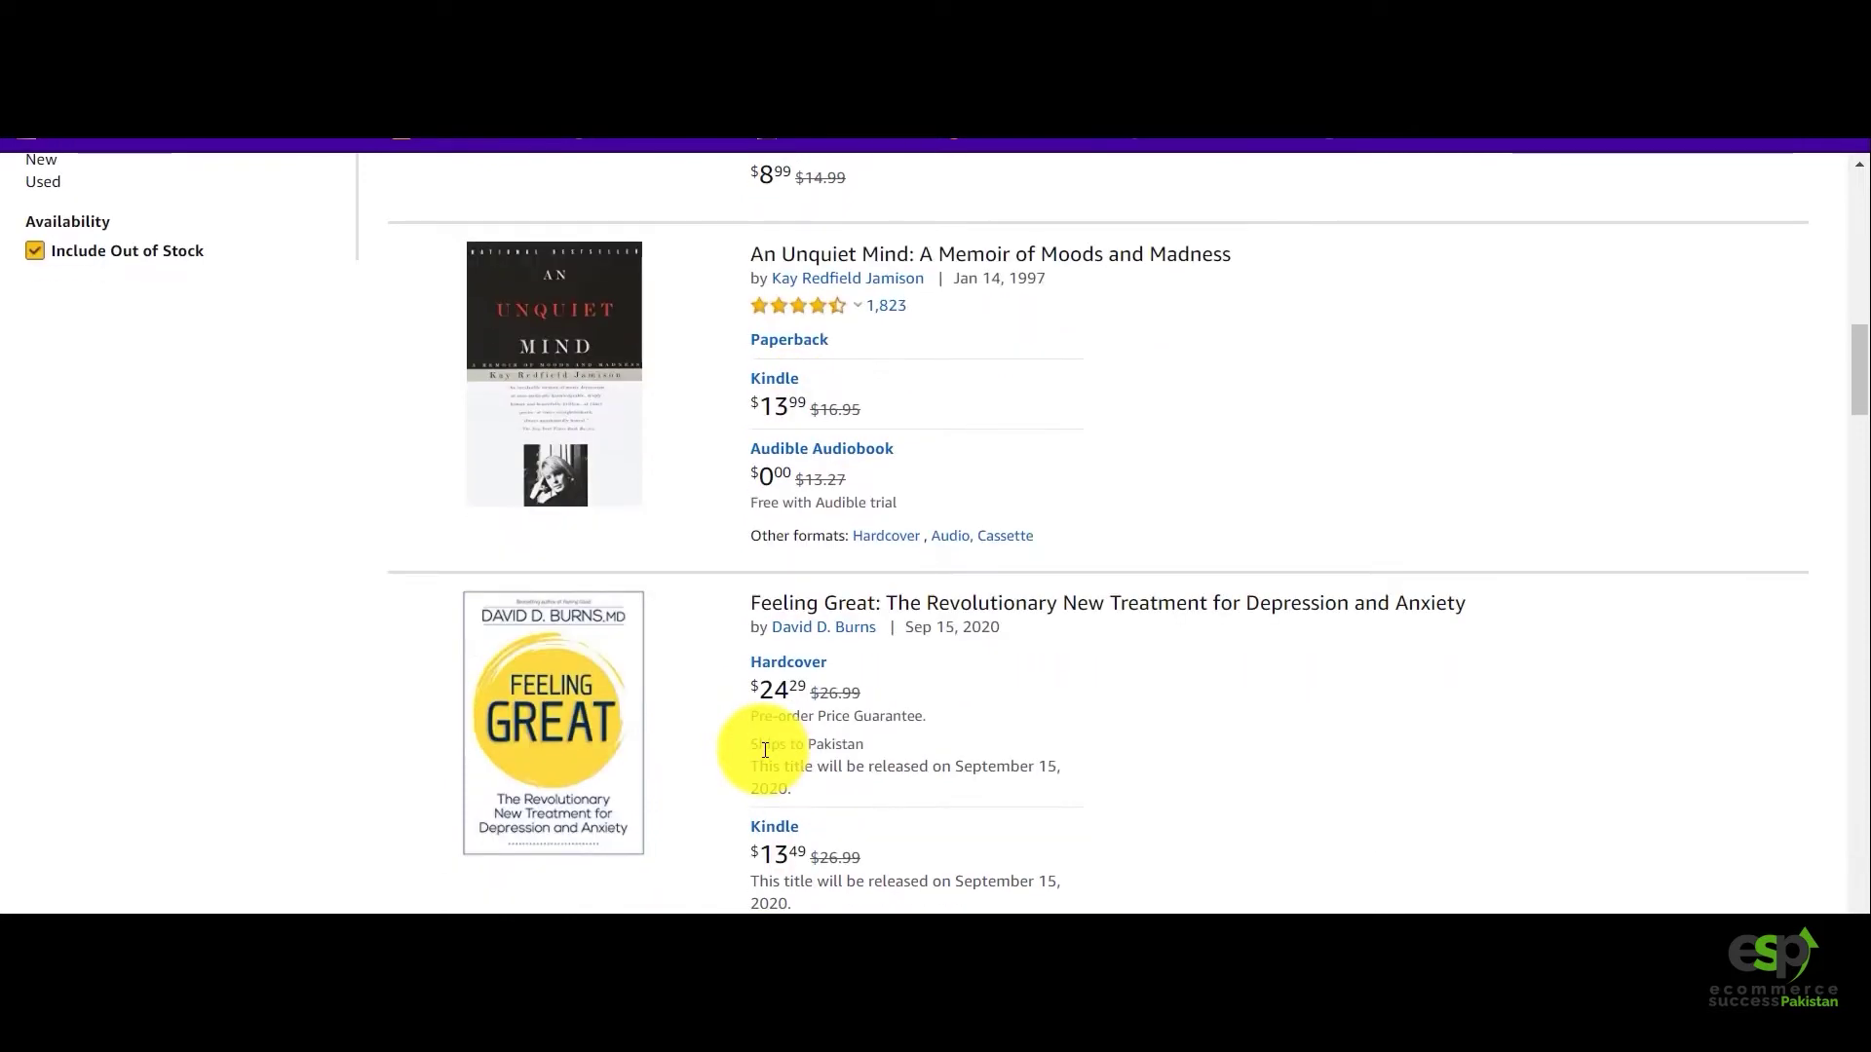
pyautogui.scroll(5, 774, 746)
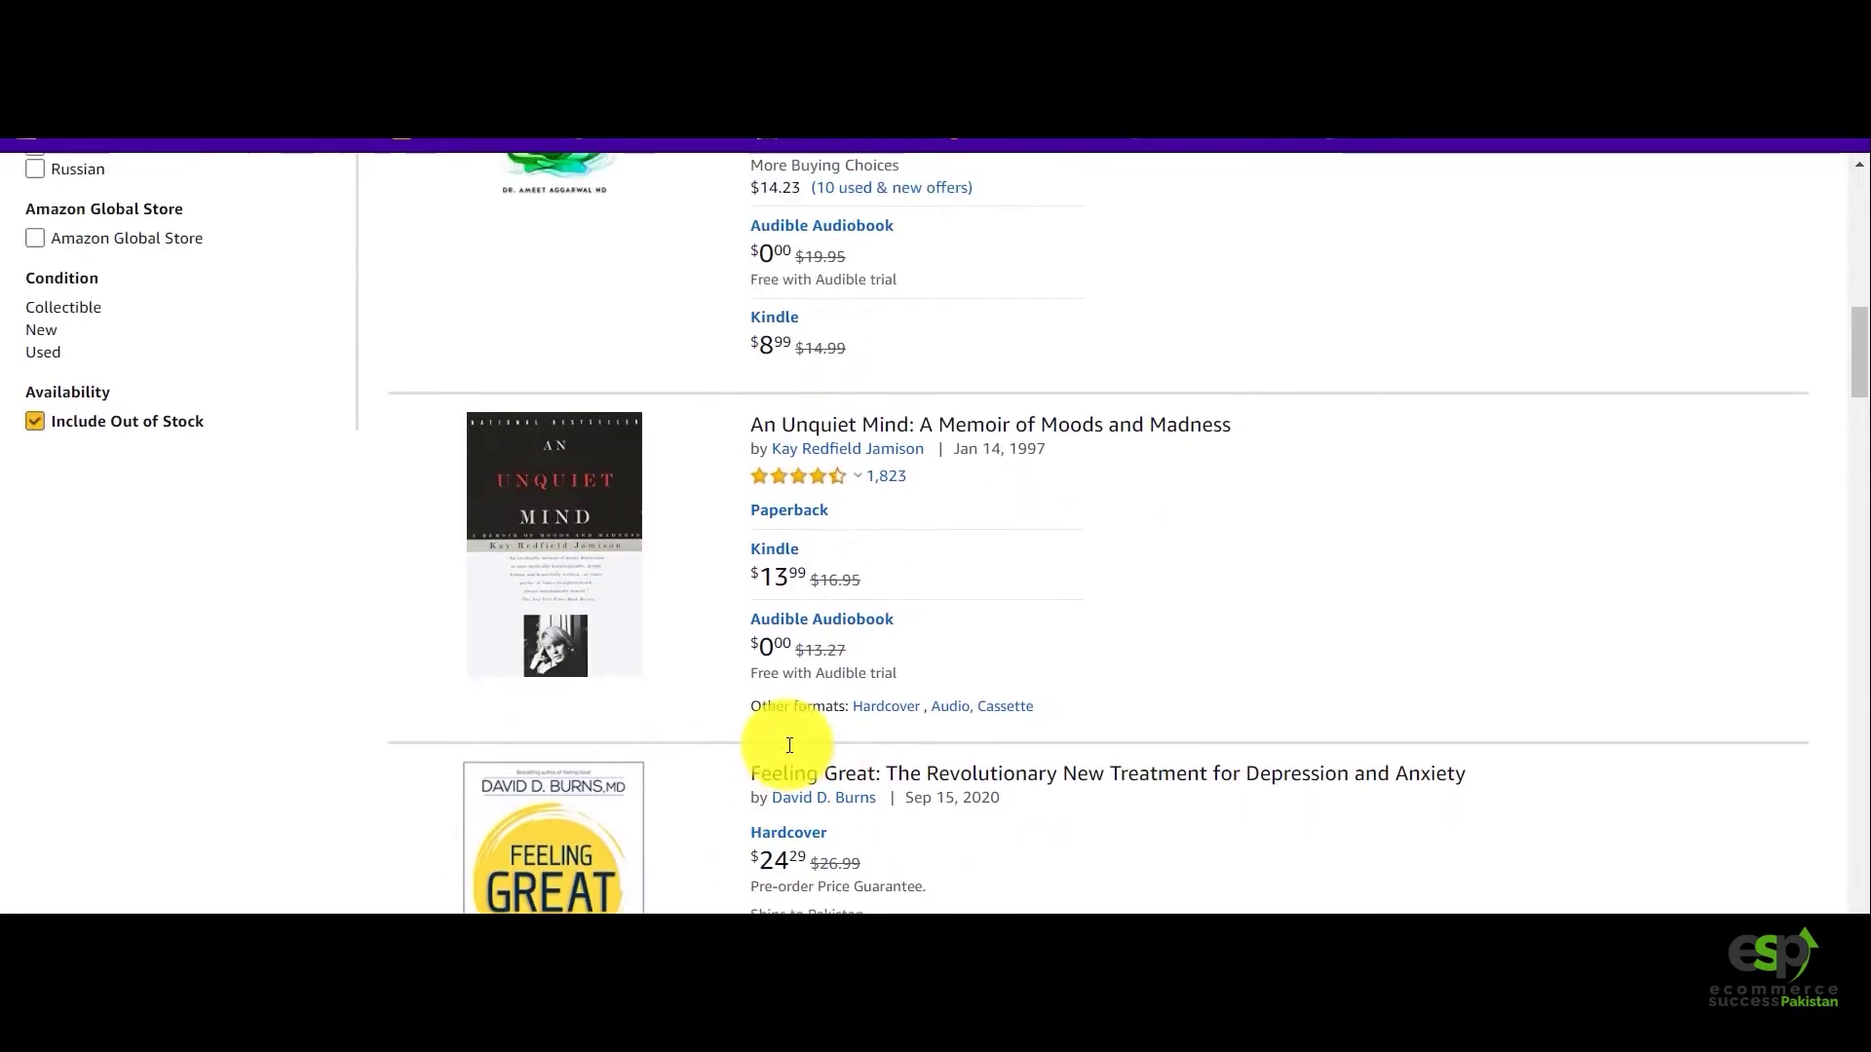
pyautogui.scroll(4, 893, 634)
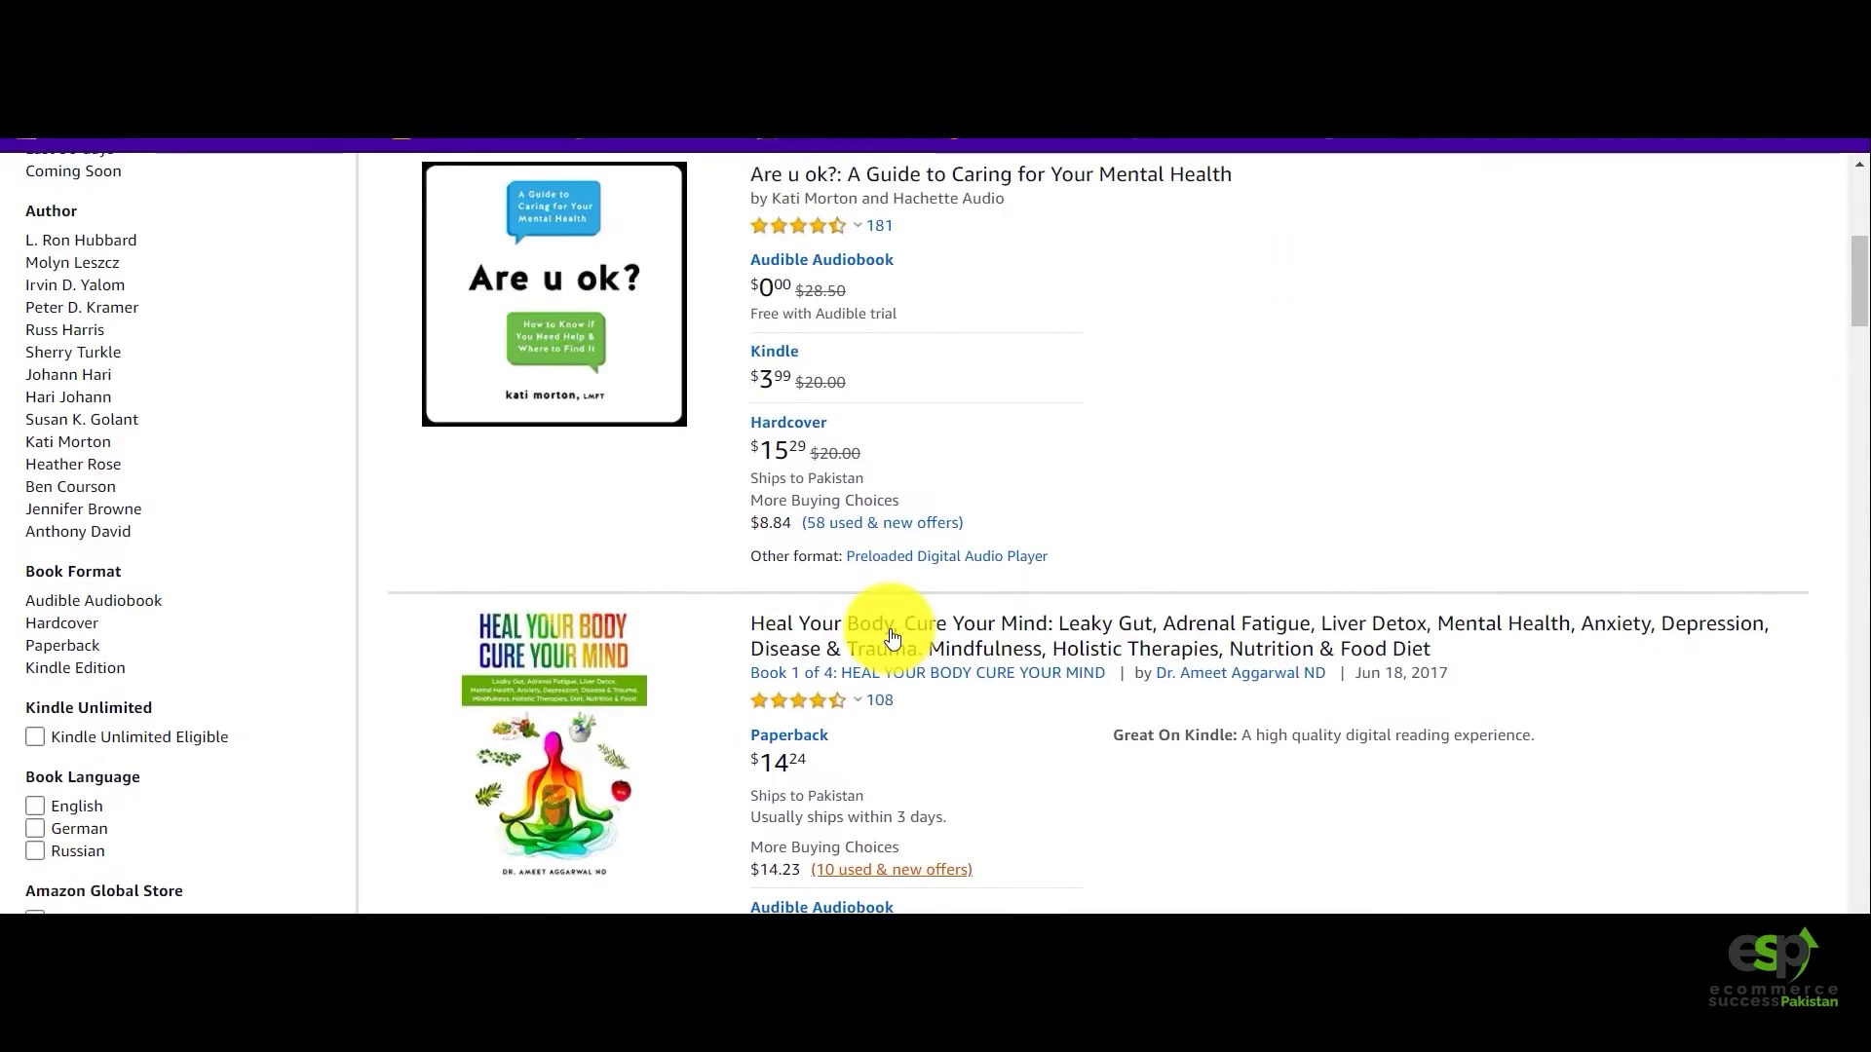
pyautogui.scroll(3, 897, 629)
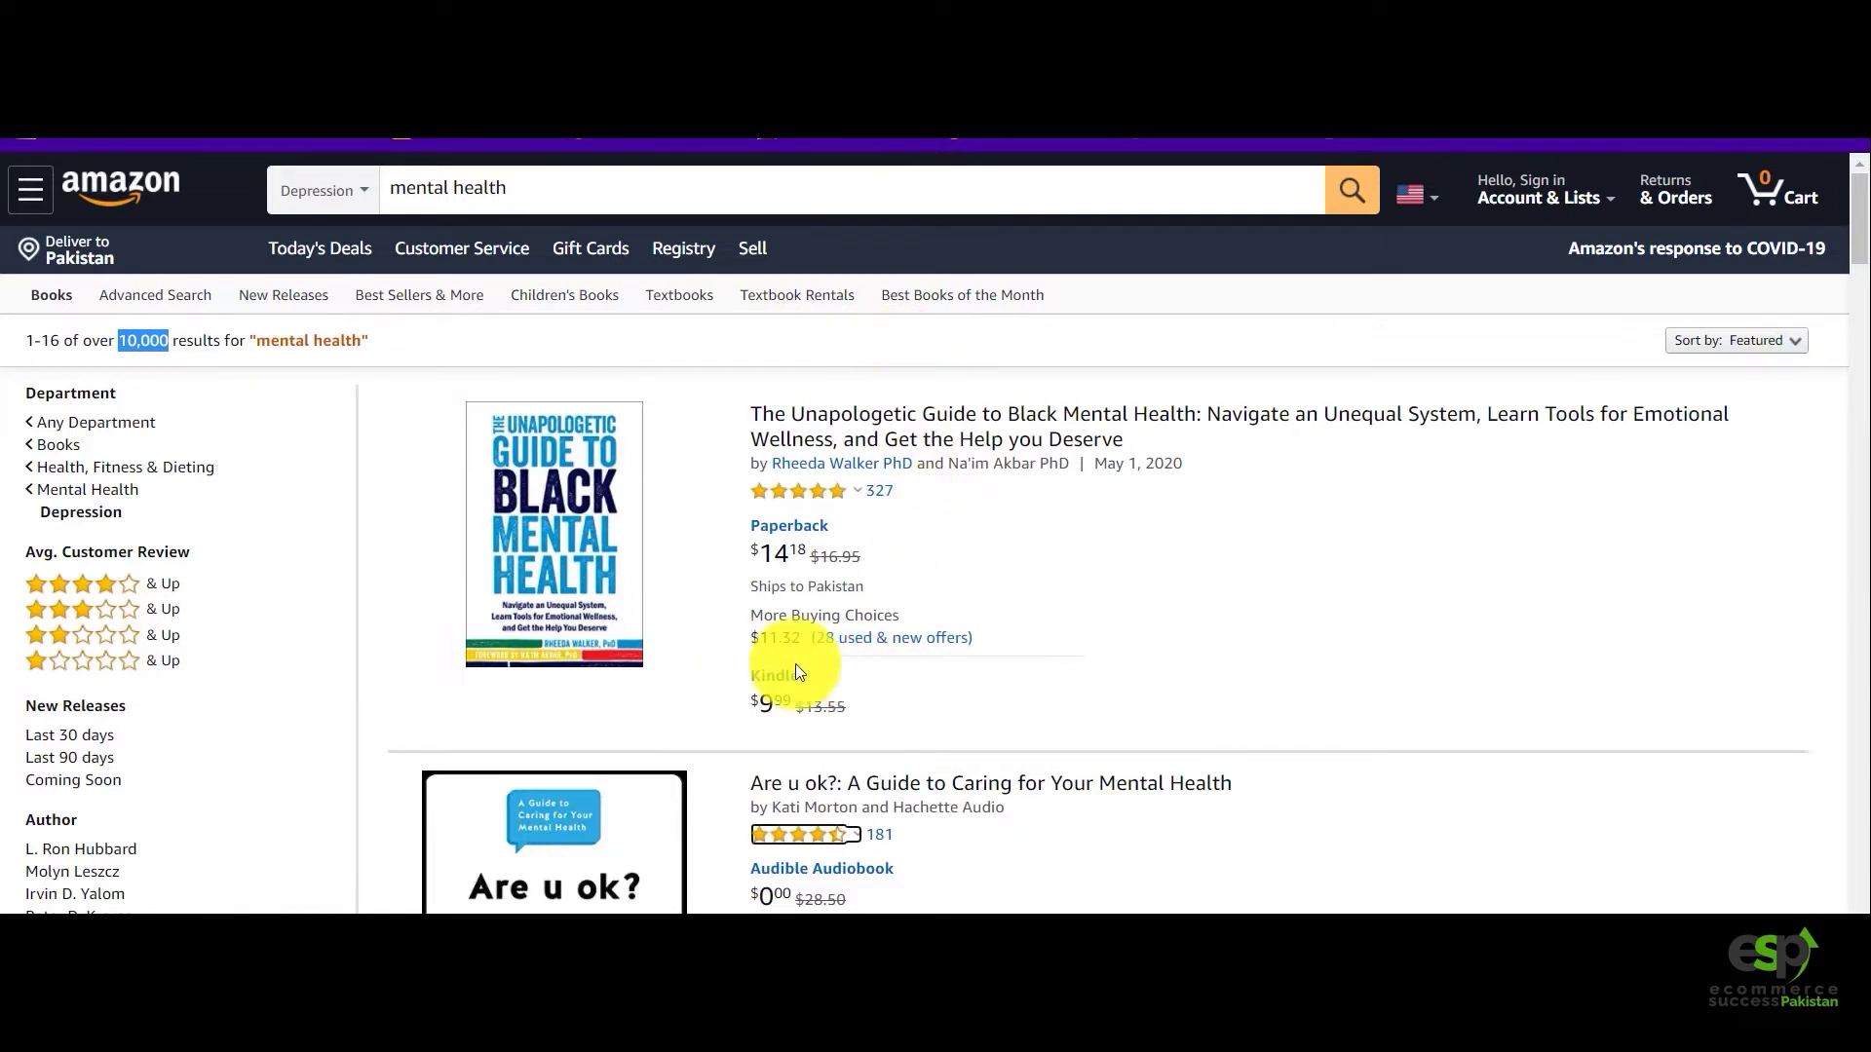
pyautogui.moveTo(860, 663); pyautogui.dragTo(755, 668)
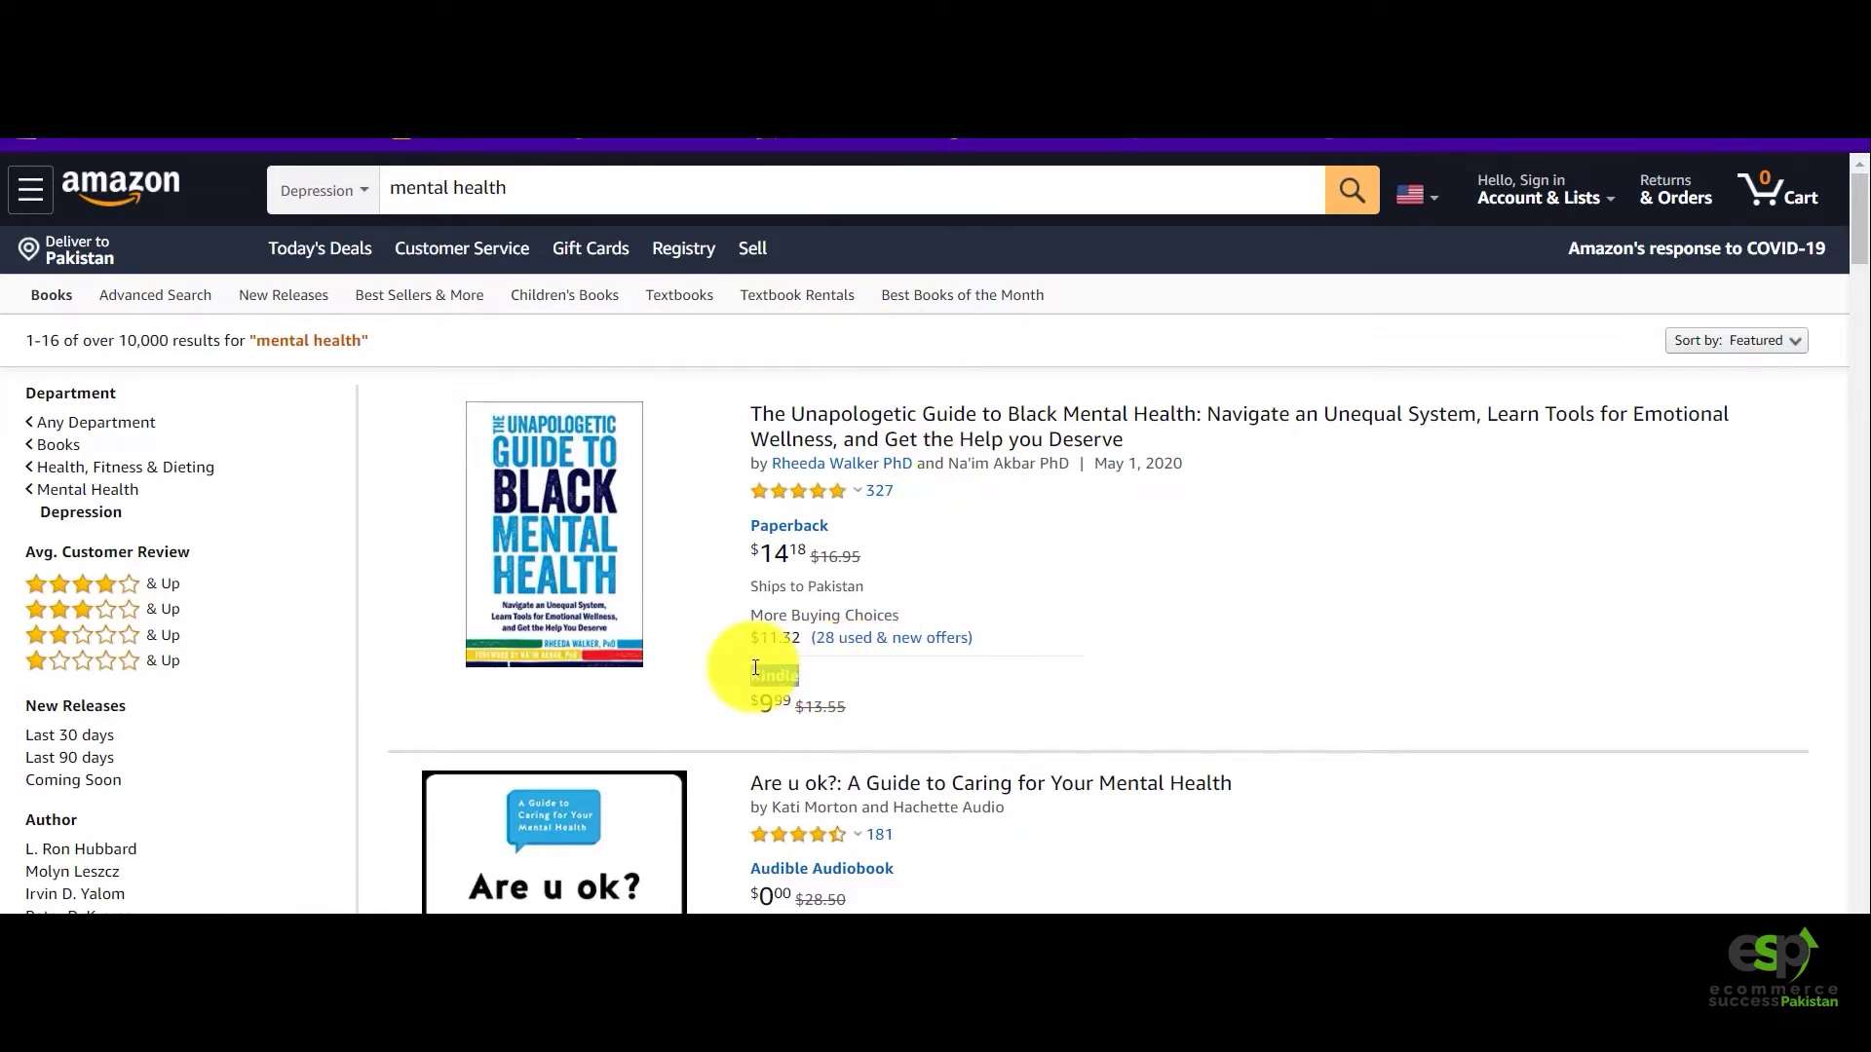
pyautogui.click(1058, 351)
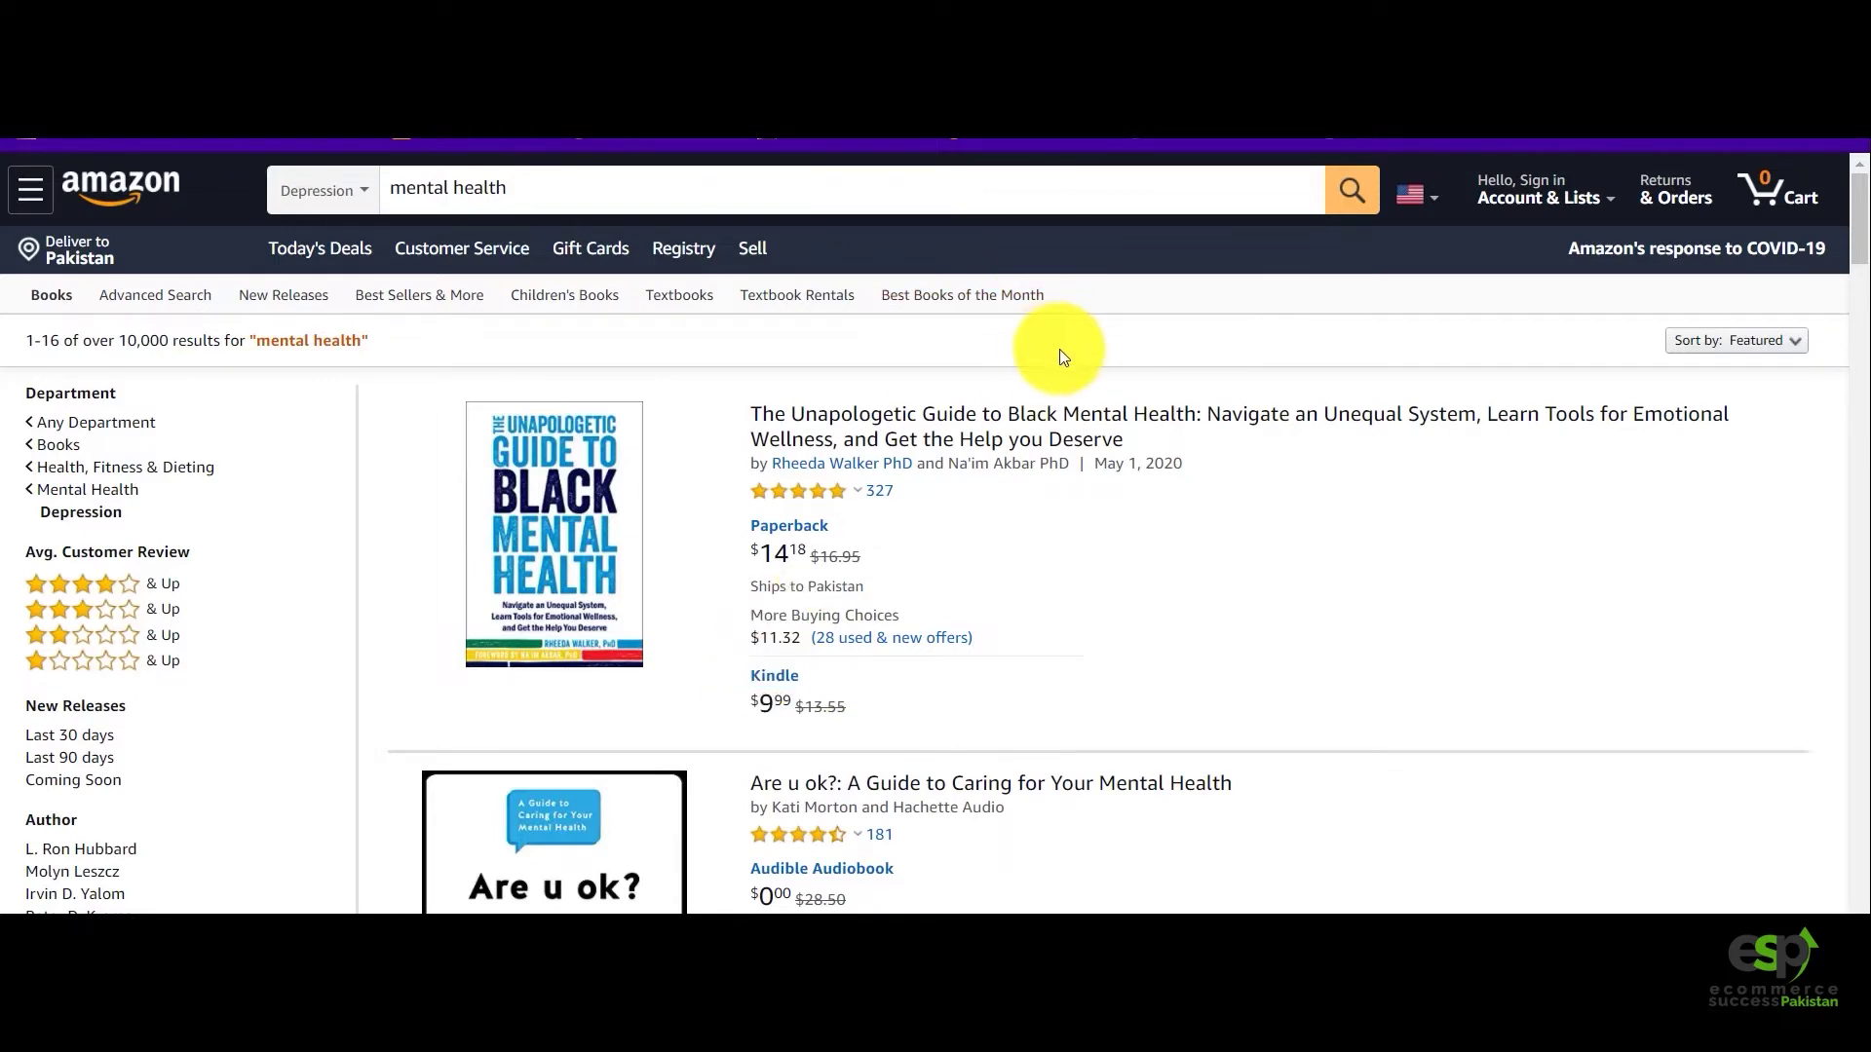
pyautogui.scroll(-3, 1057, 356)
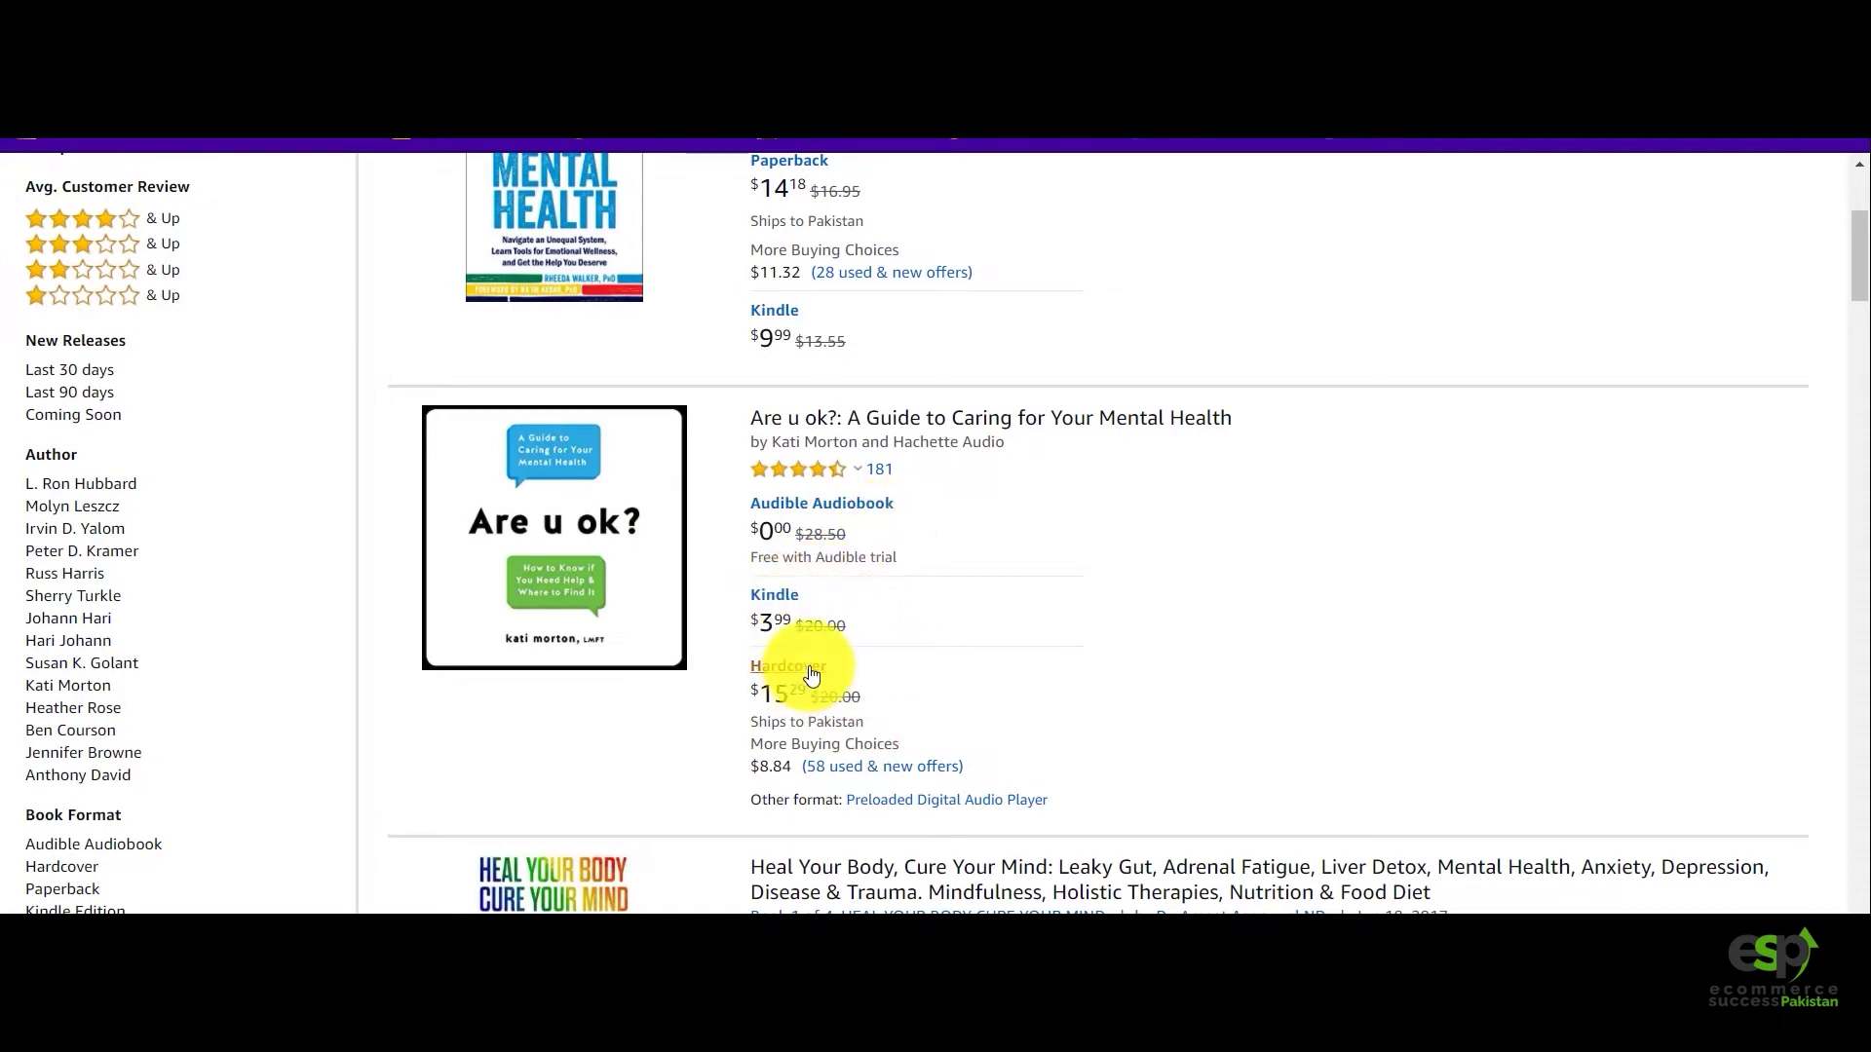
pyautogui.scroll(-3, 819, 662)
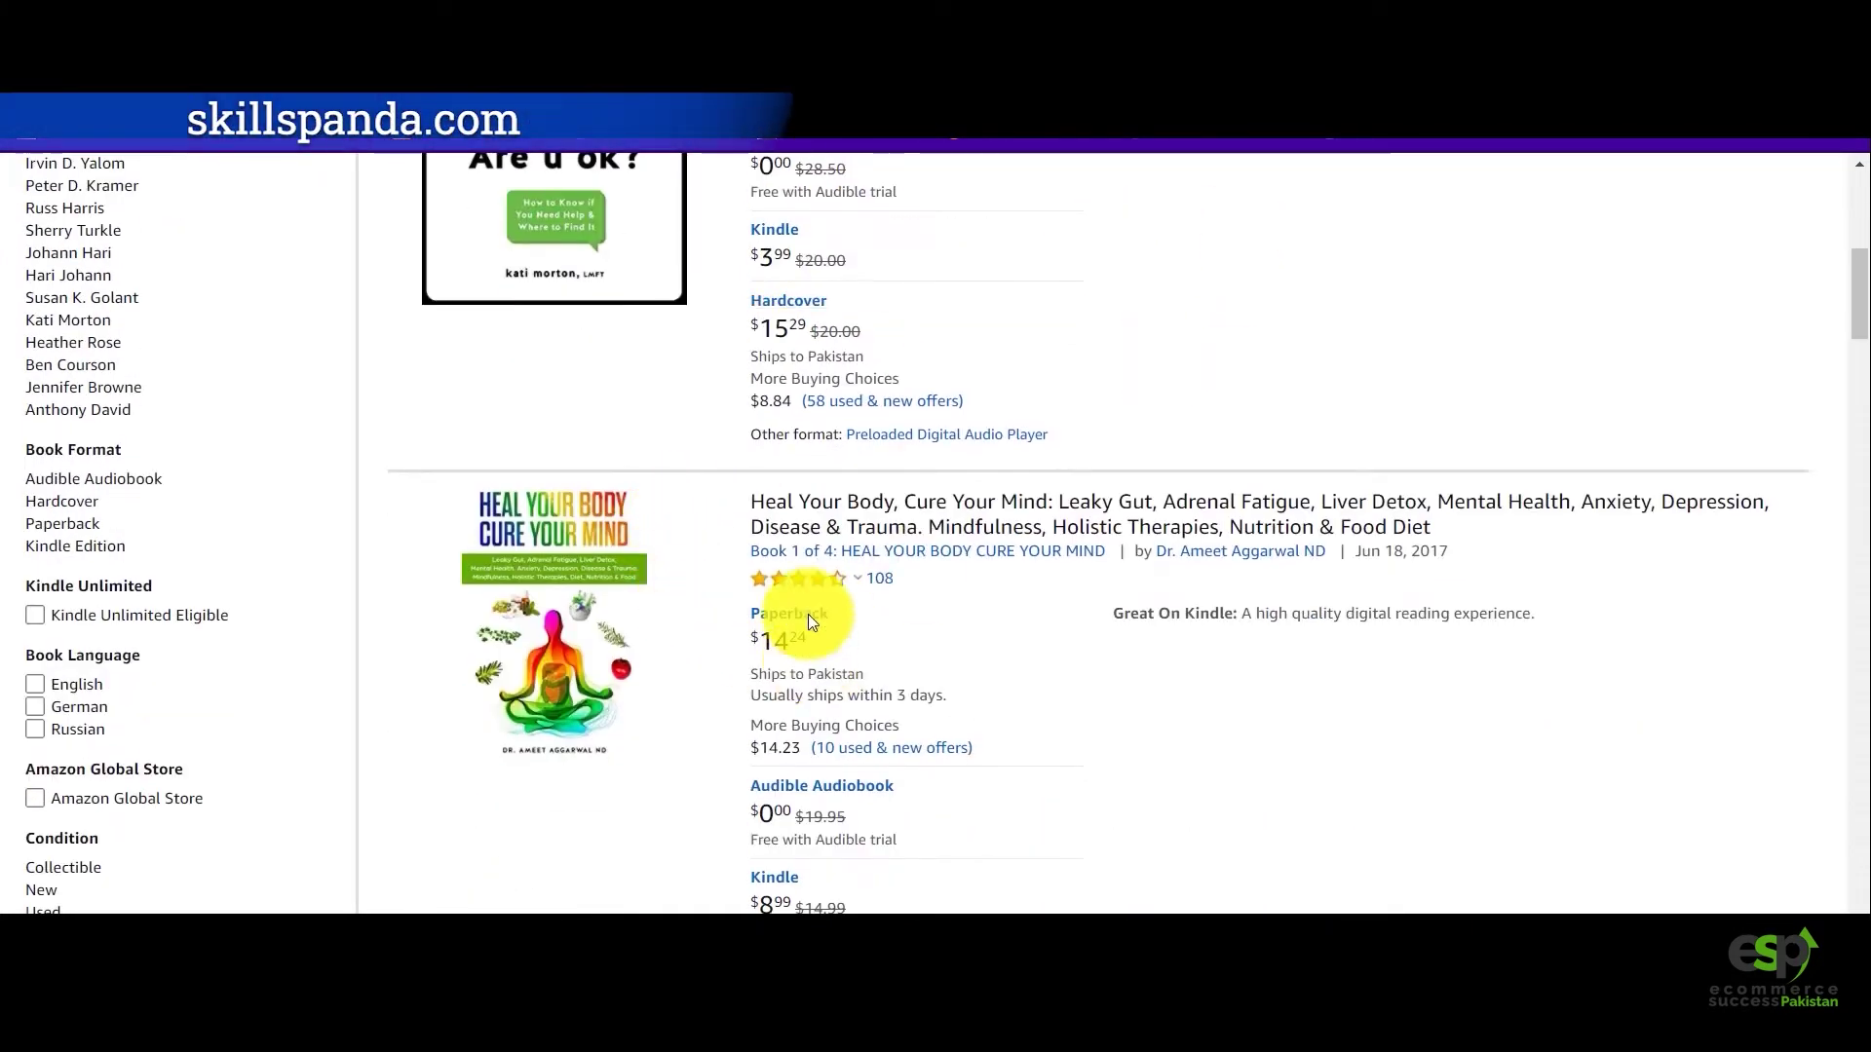
pyautogui.scroll(-2, 711, 519)
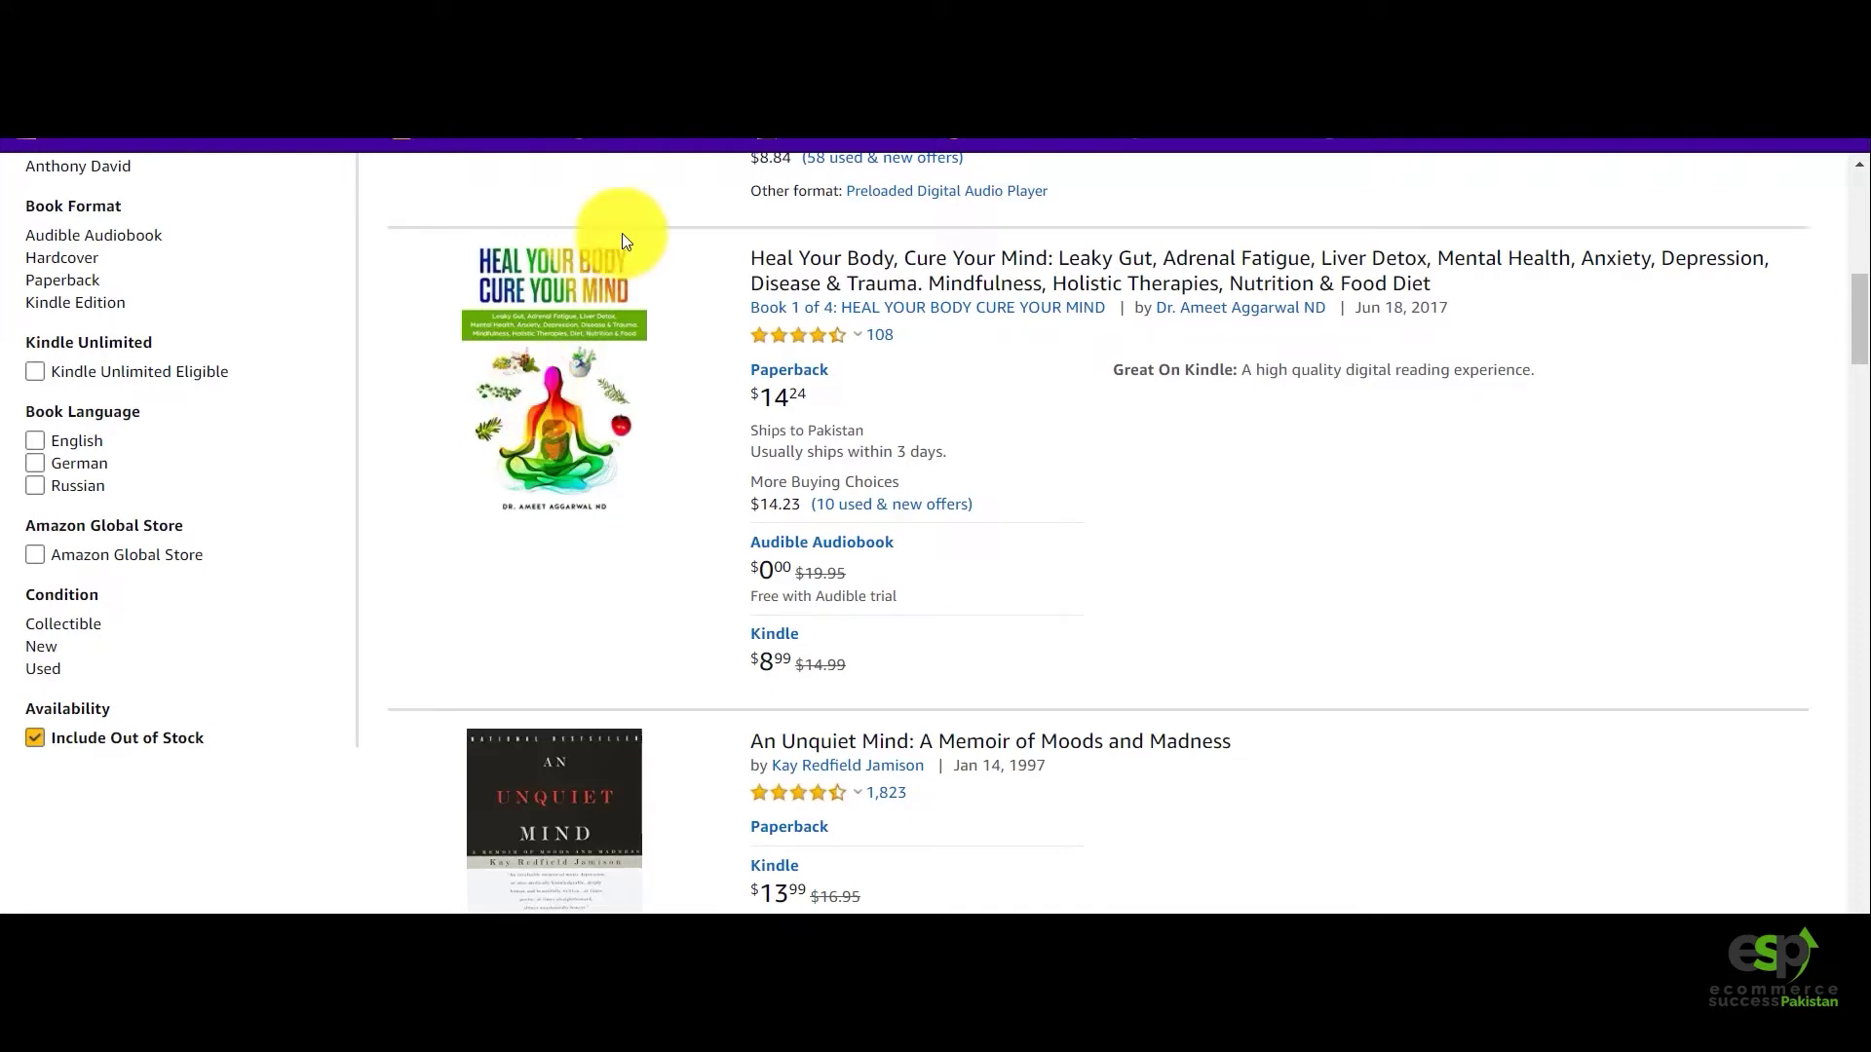
# Copy the search phrase "mental health" from the Amazon search and switch to Publisher Rocket.
pyautogui.scroll(10, 634, 224)
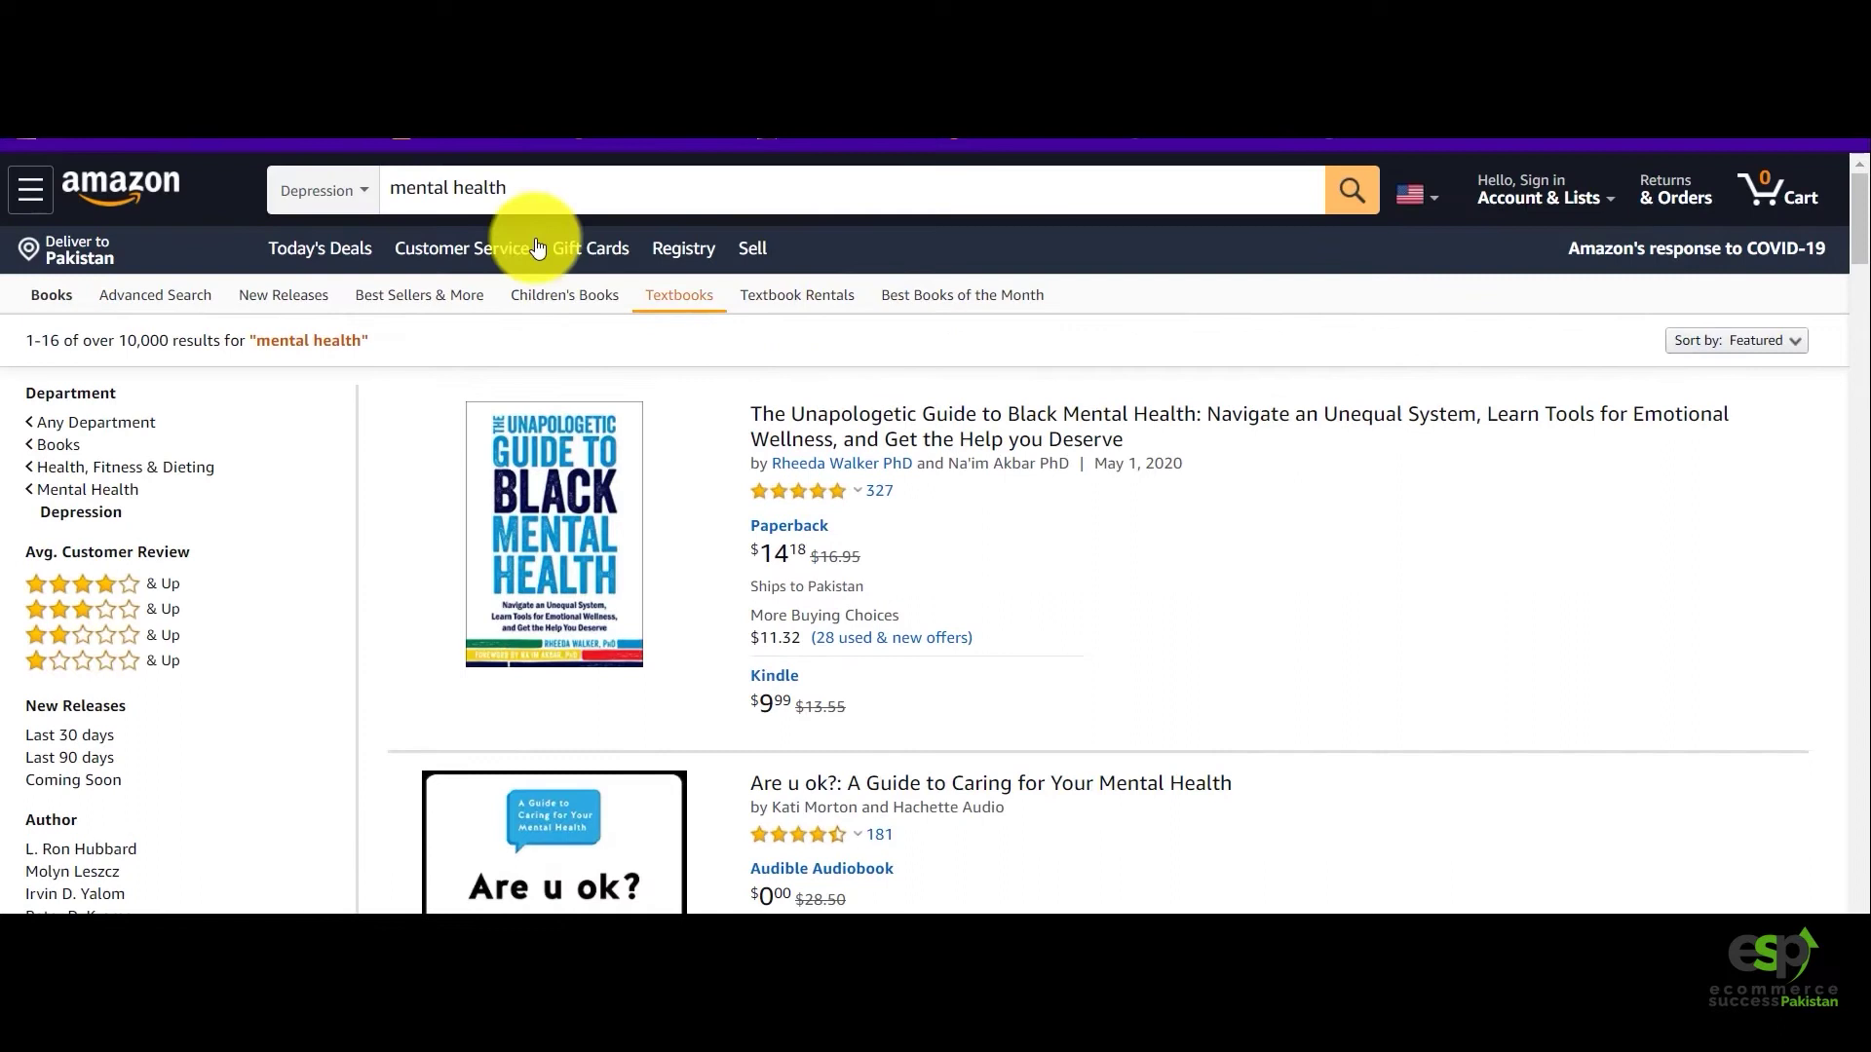
pyautogui.click(509, 185)
pyautogui.moveTo(508, 187); pyautogui.dragTo(394, 190)
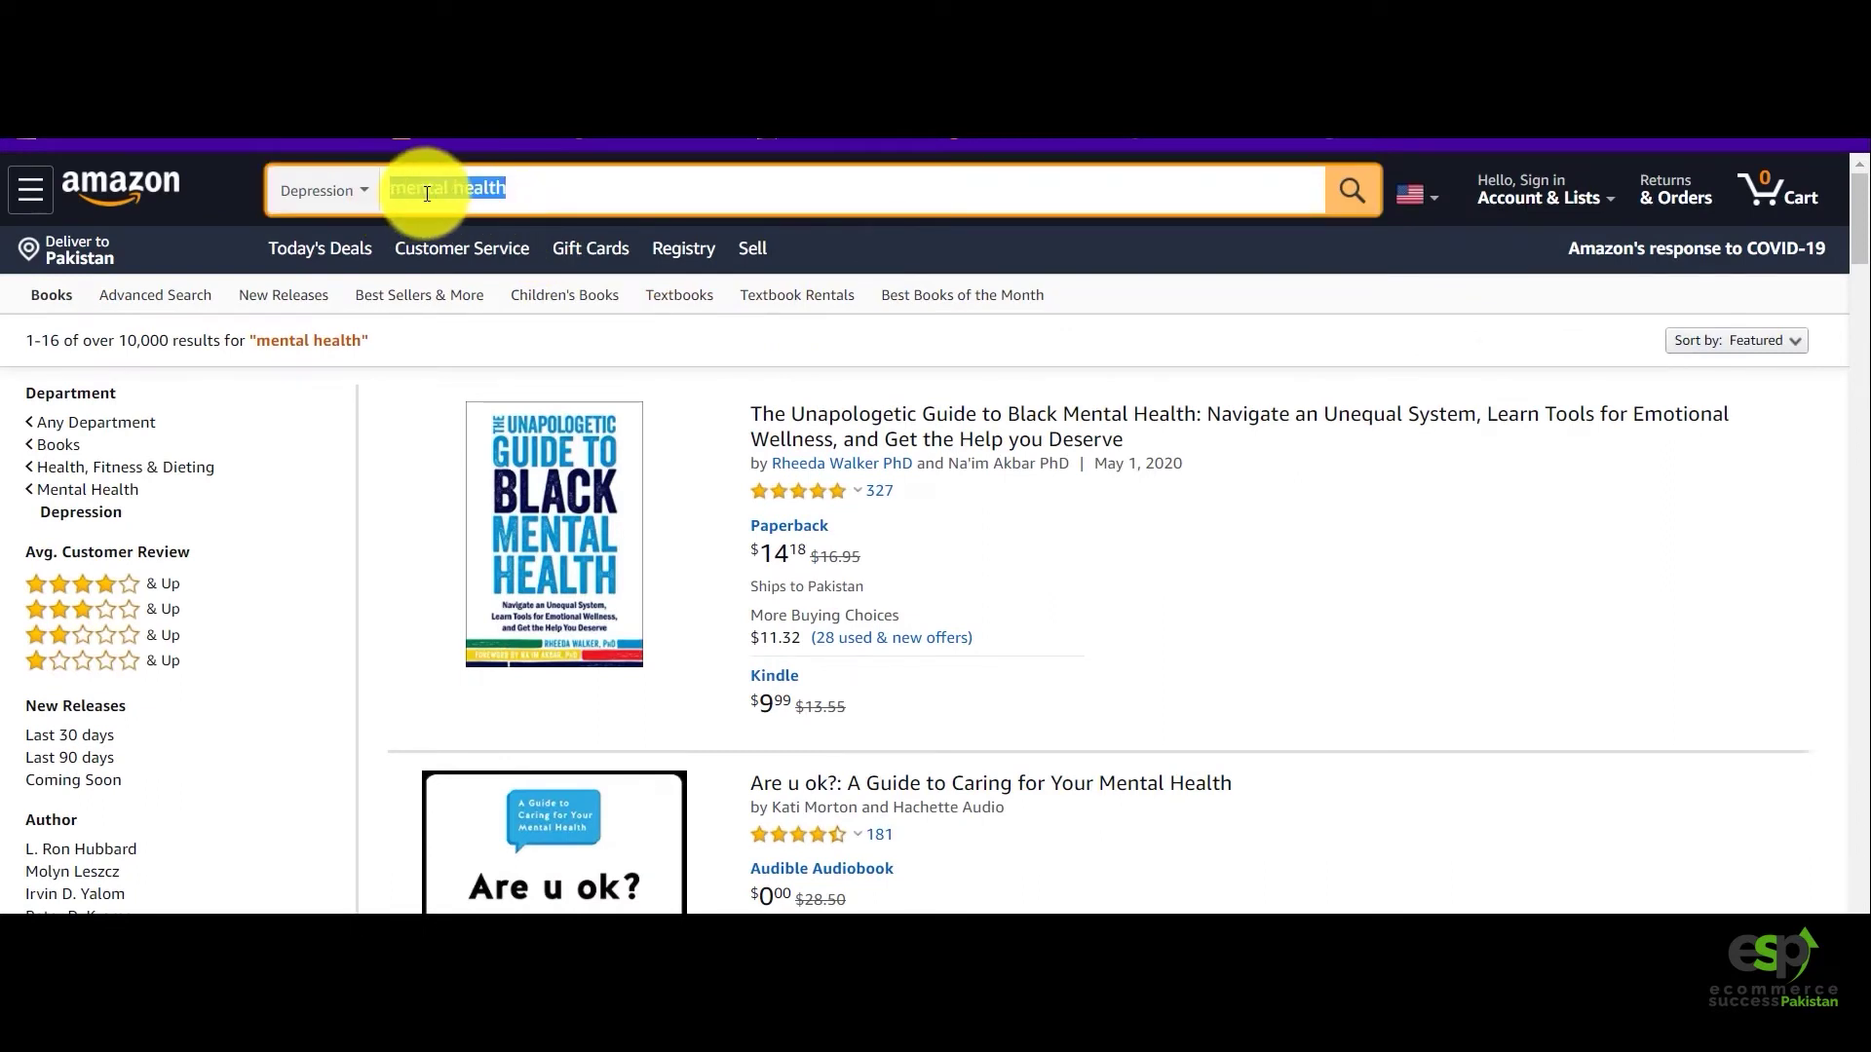
pyautogui.rightClick(417, 190)
pyautogui.click(459, 290)
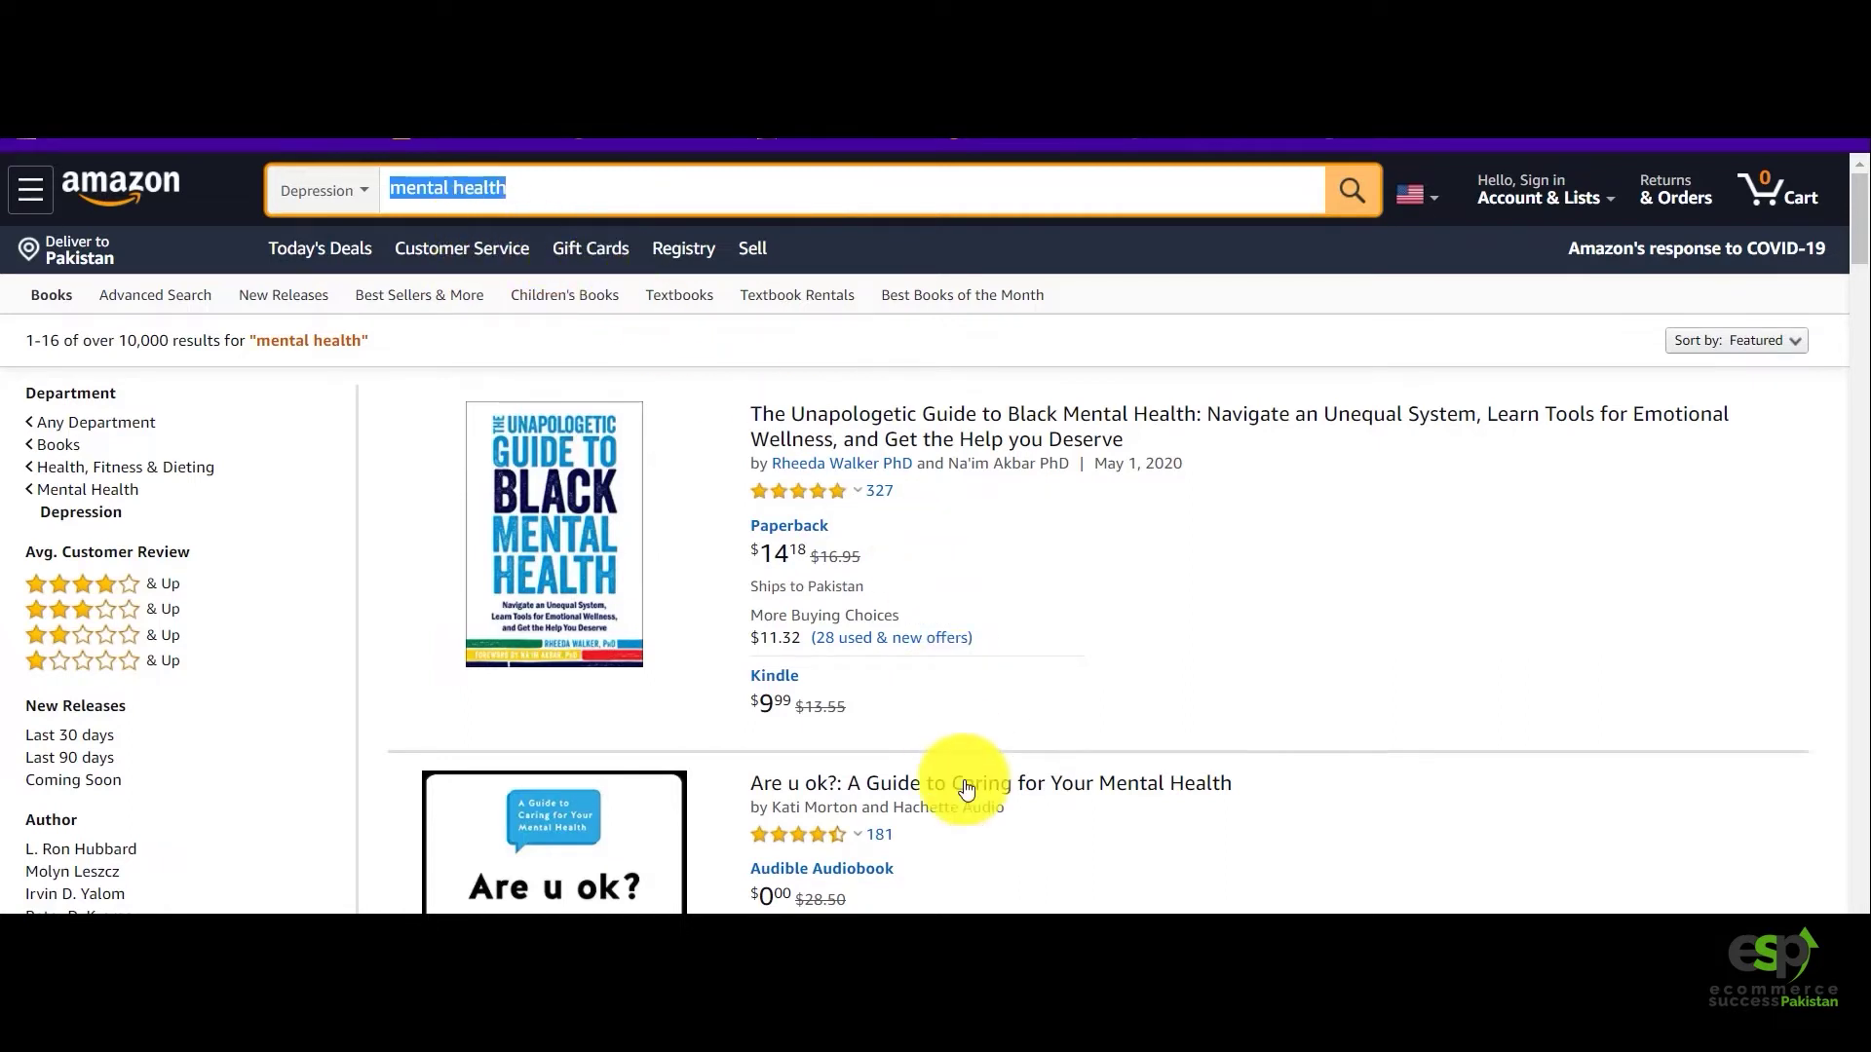
pyautogui.moveTo(1050, 926)
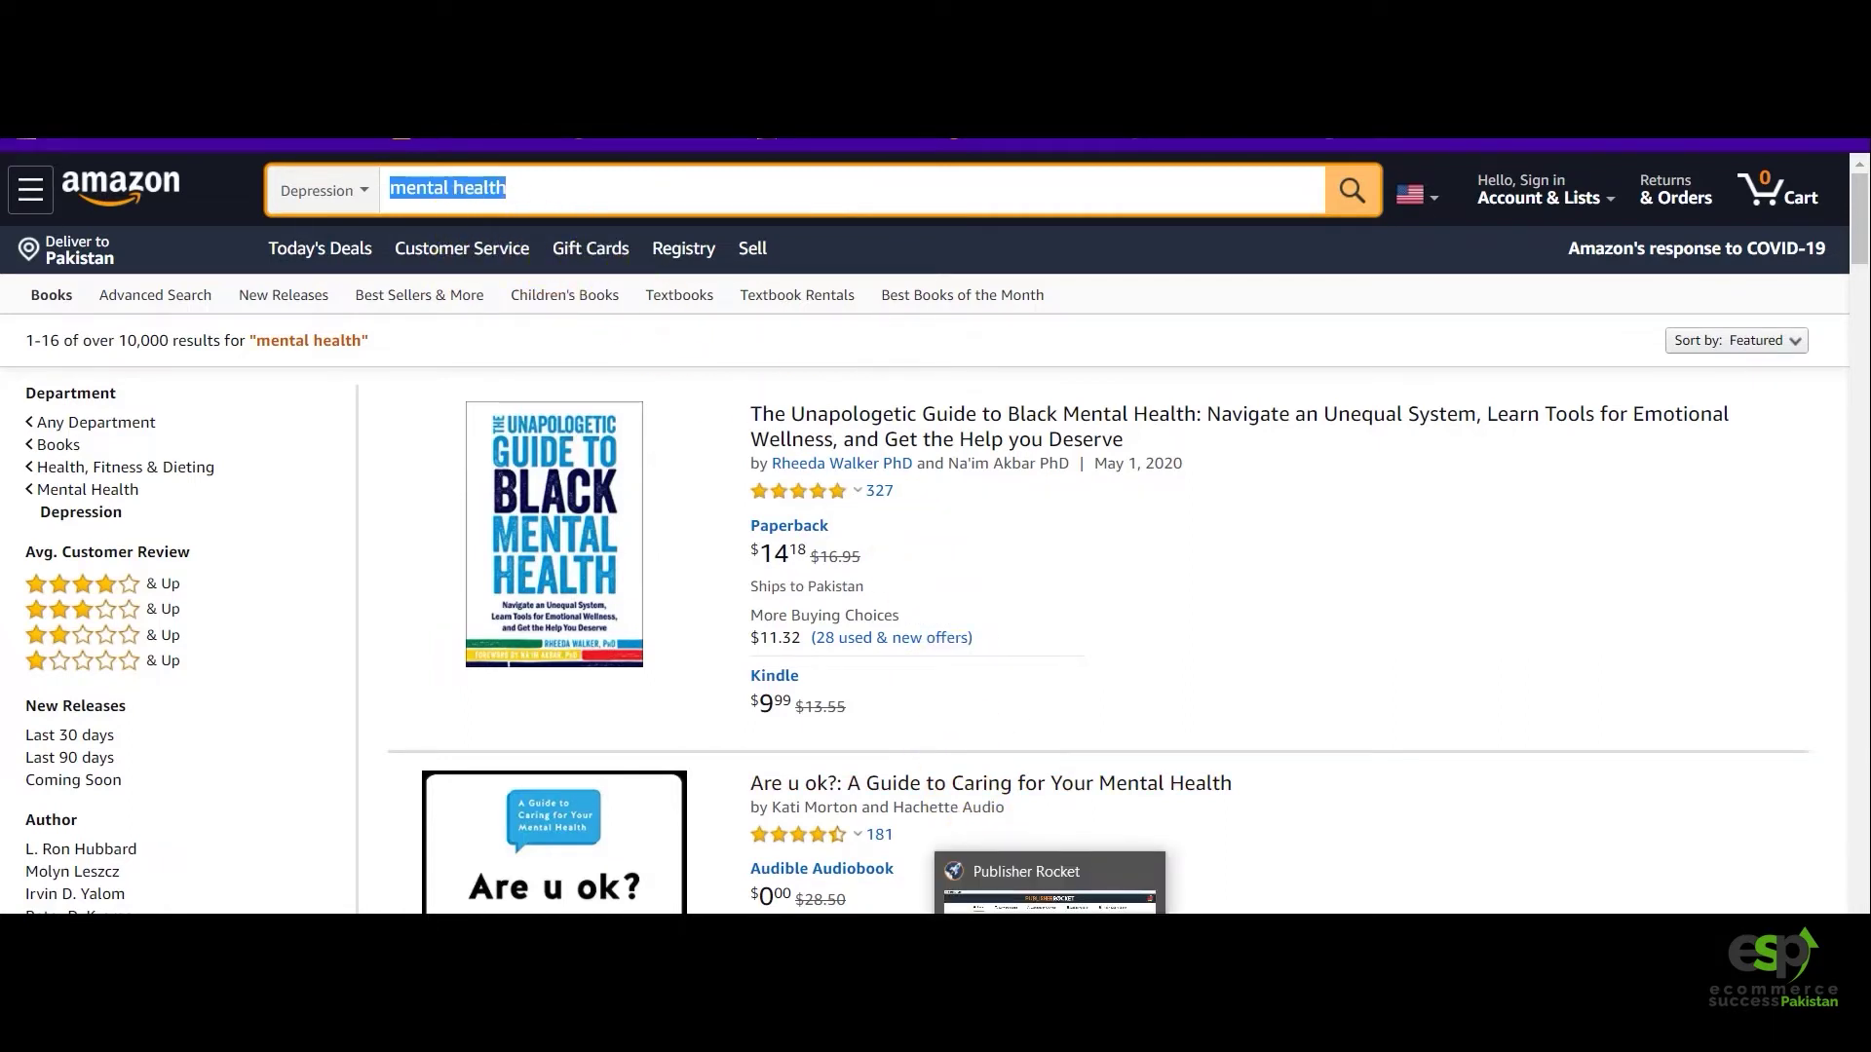
pyautogui.click(1049, 892)
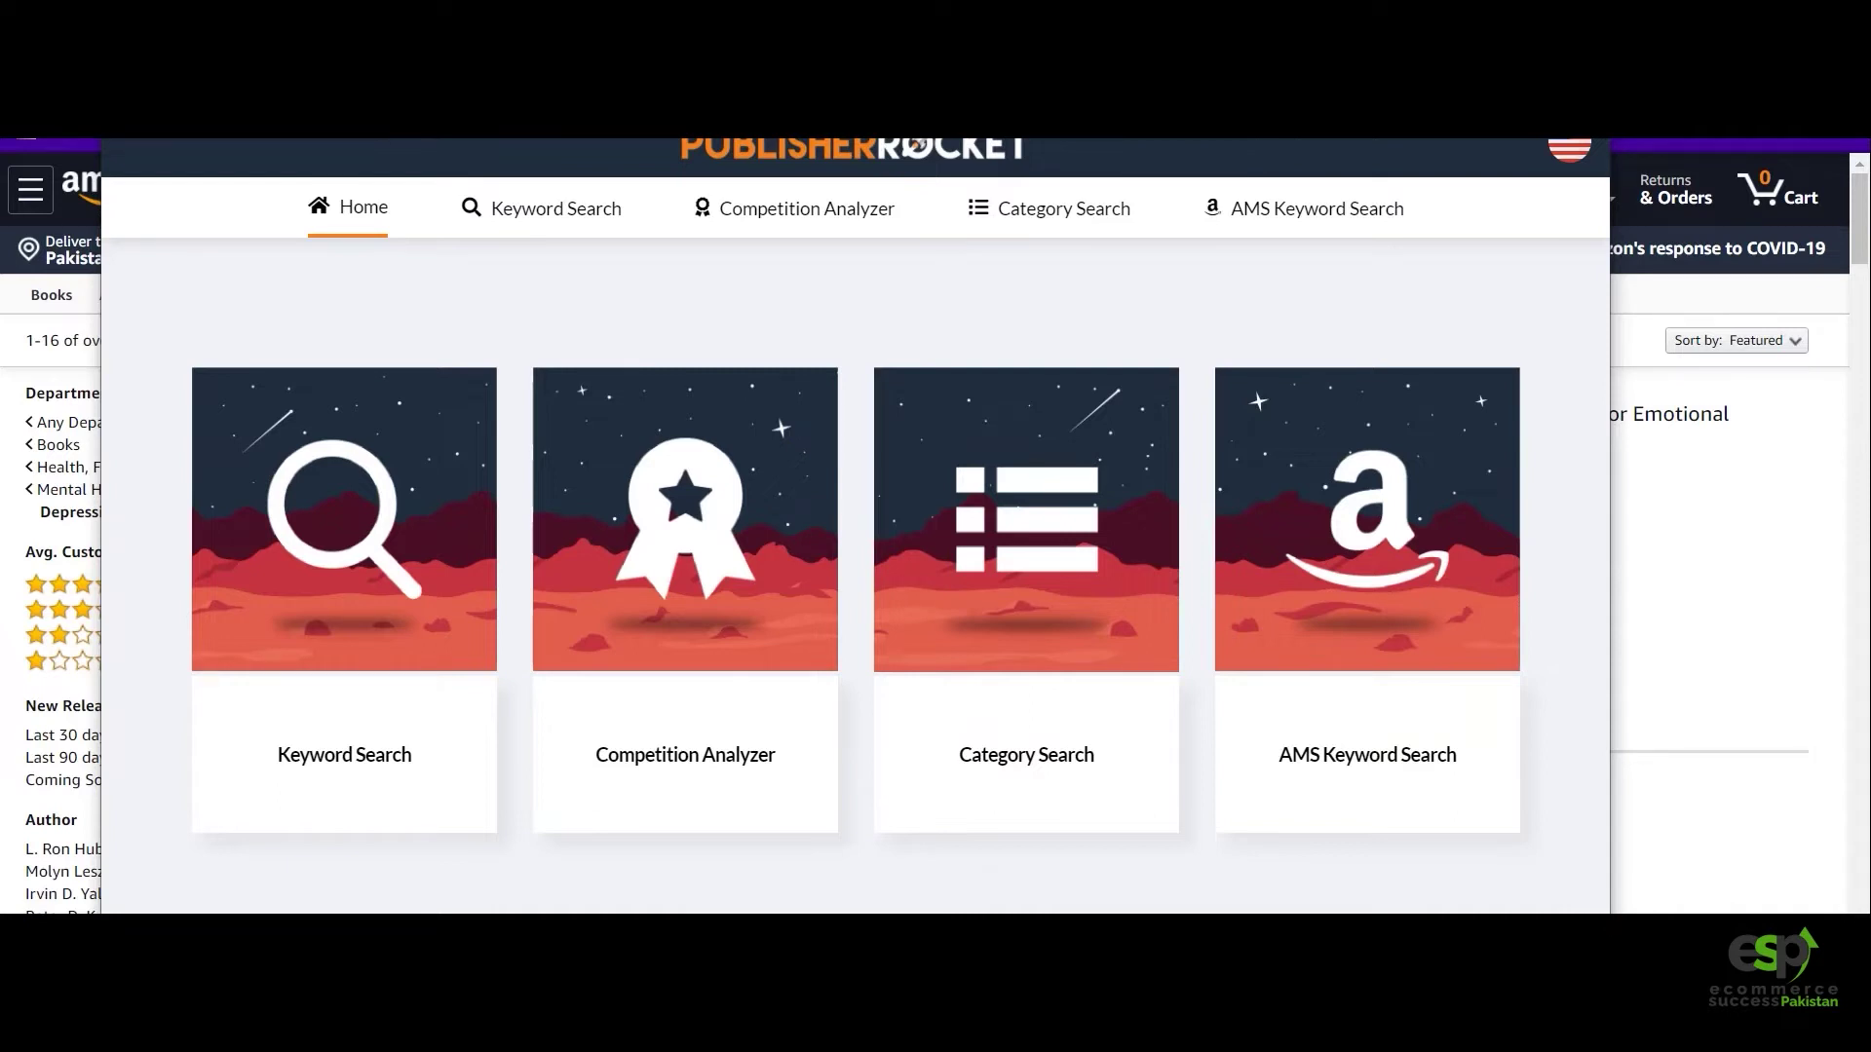
# Run a Keyword Search for "mental health" with the eBook format and close the old "dog" search.
pyautogui.click(370, 632)
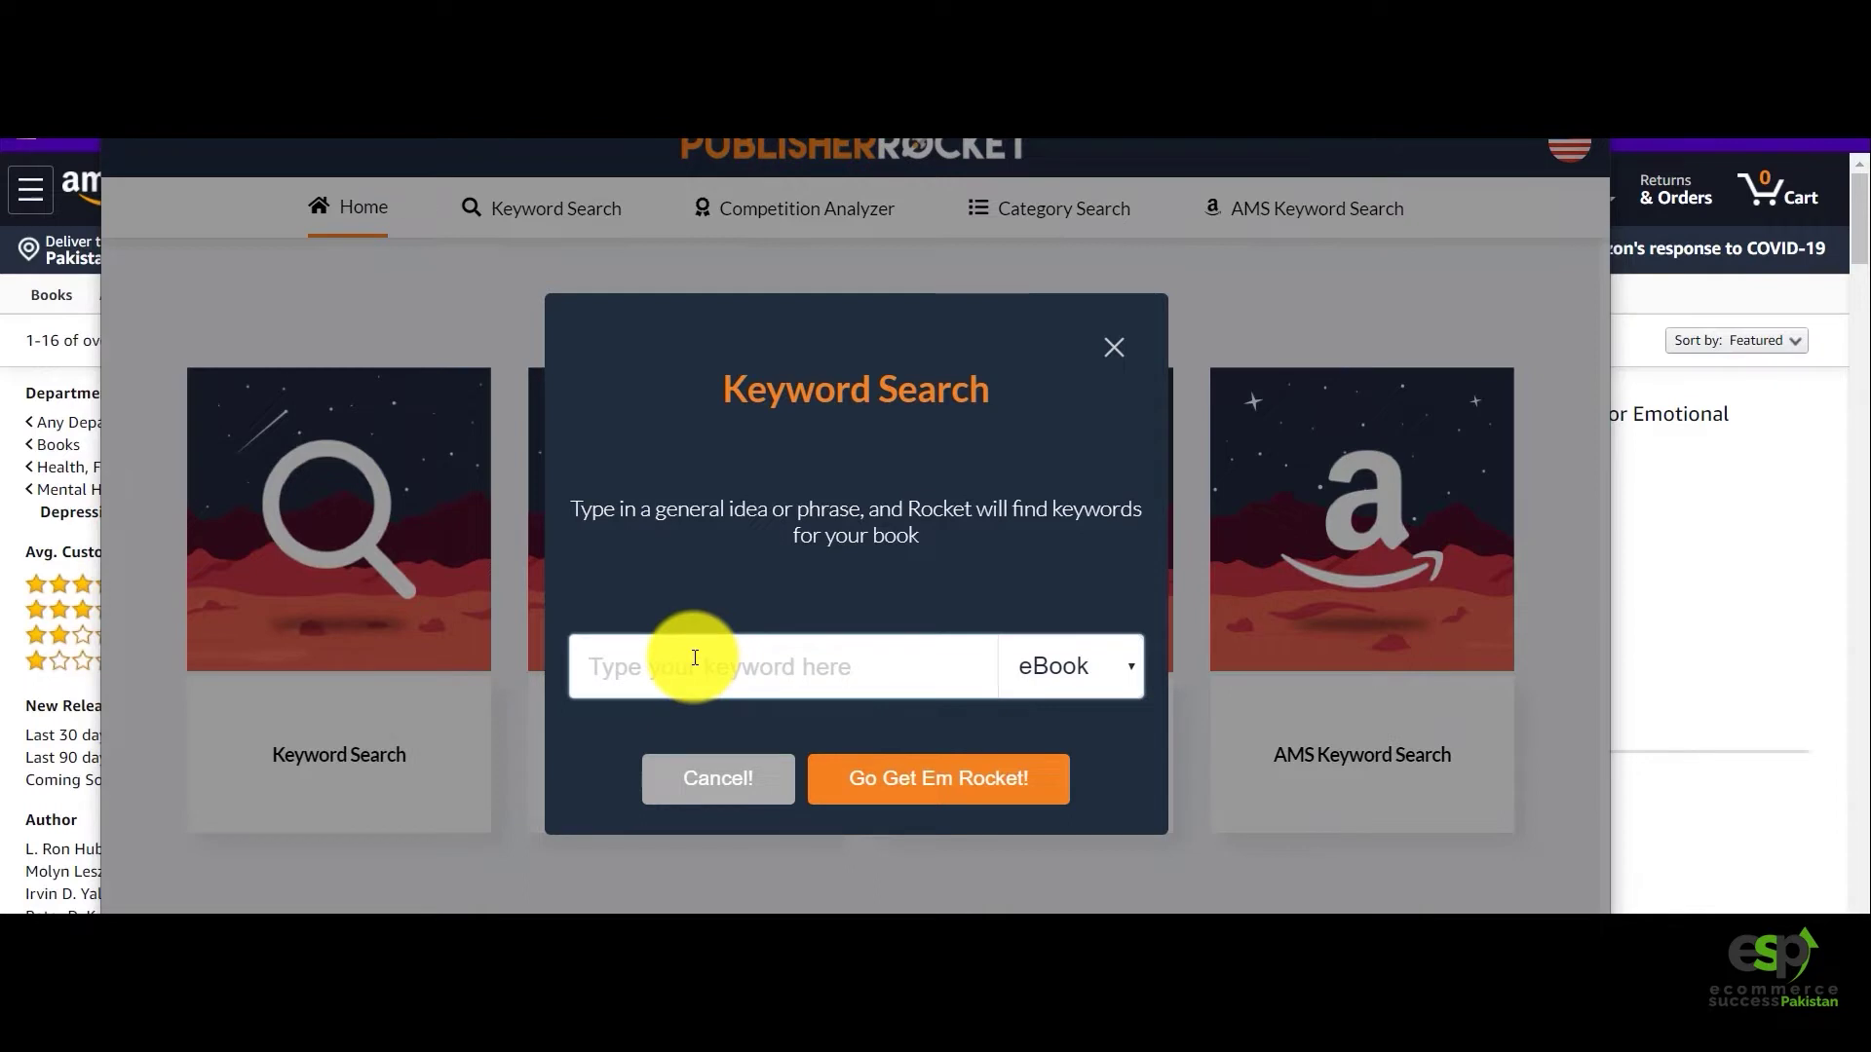
pyautogui.hotkey('ctrl', 'v')
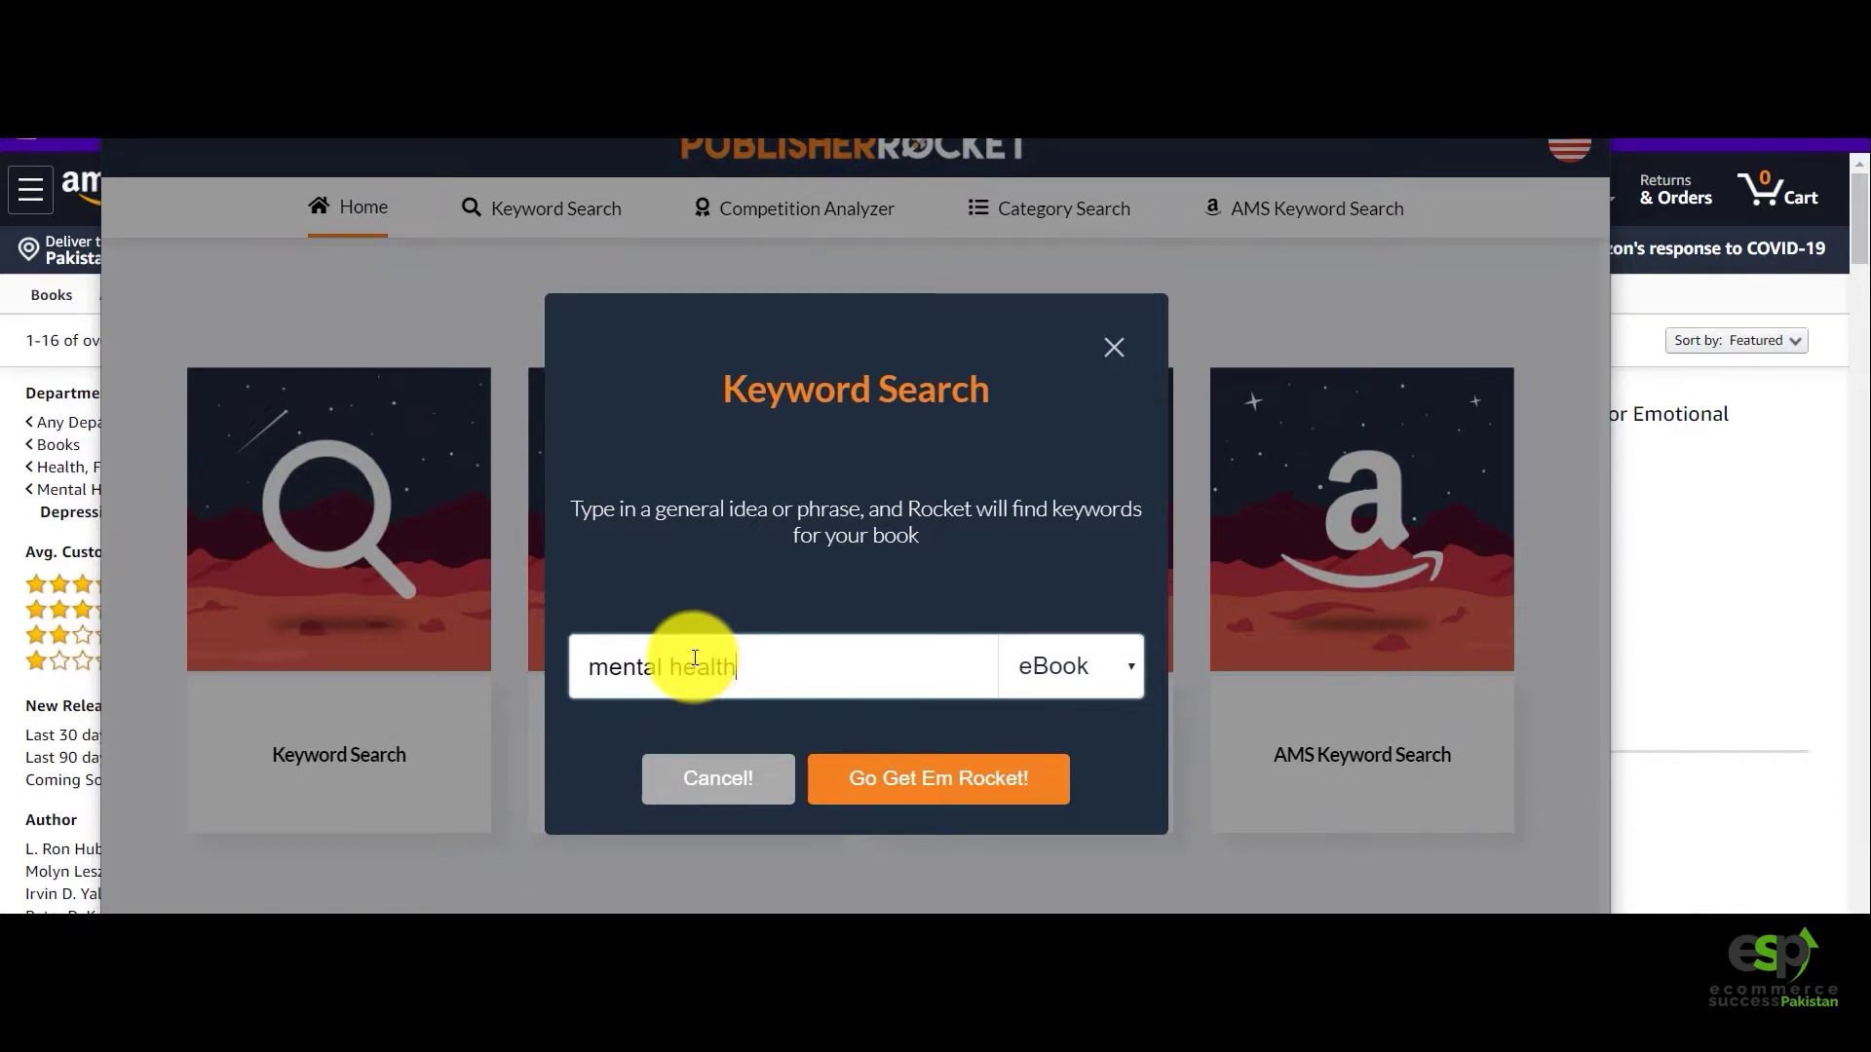
pyautogui.click(1087, 680)
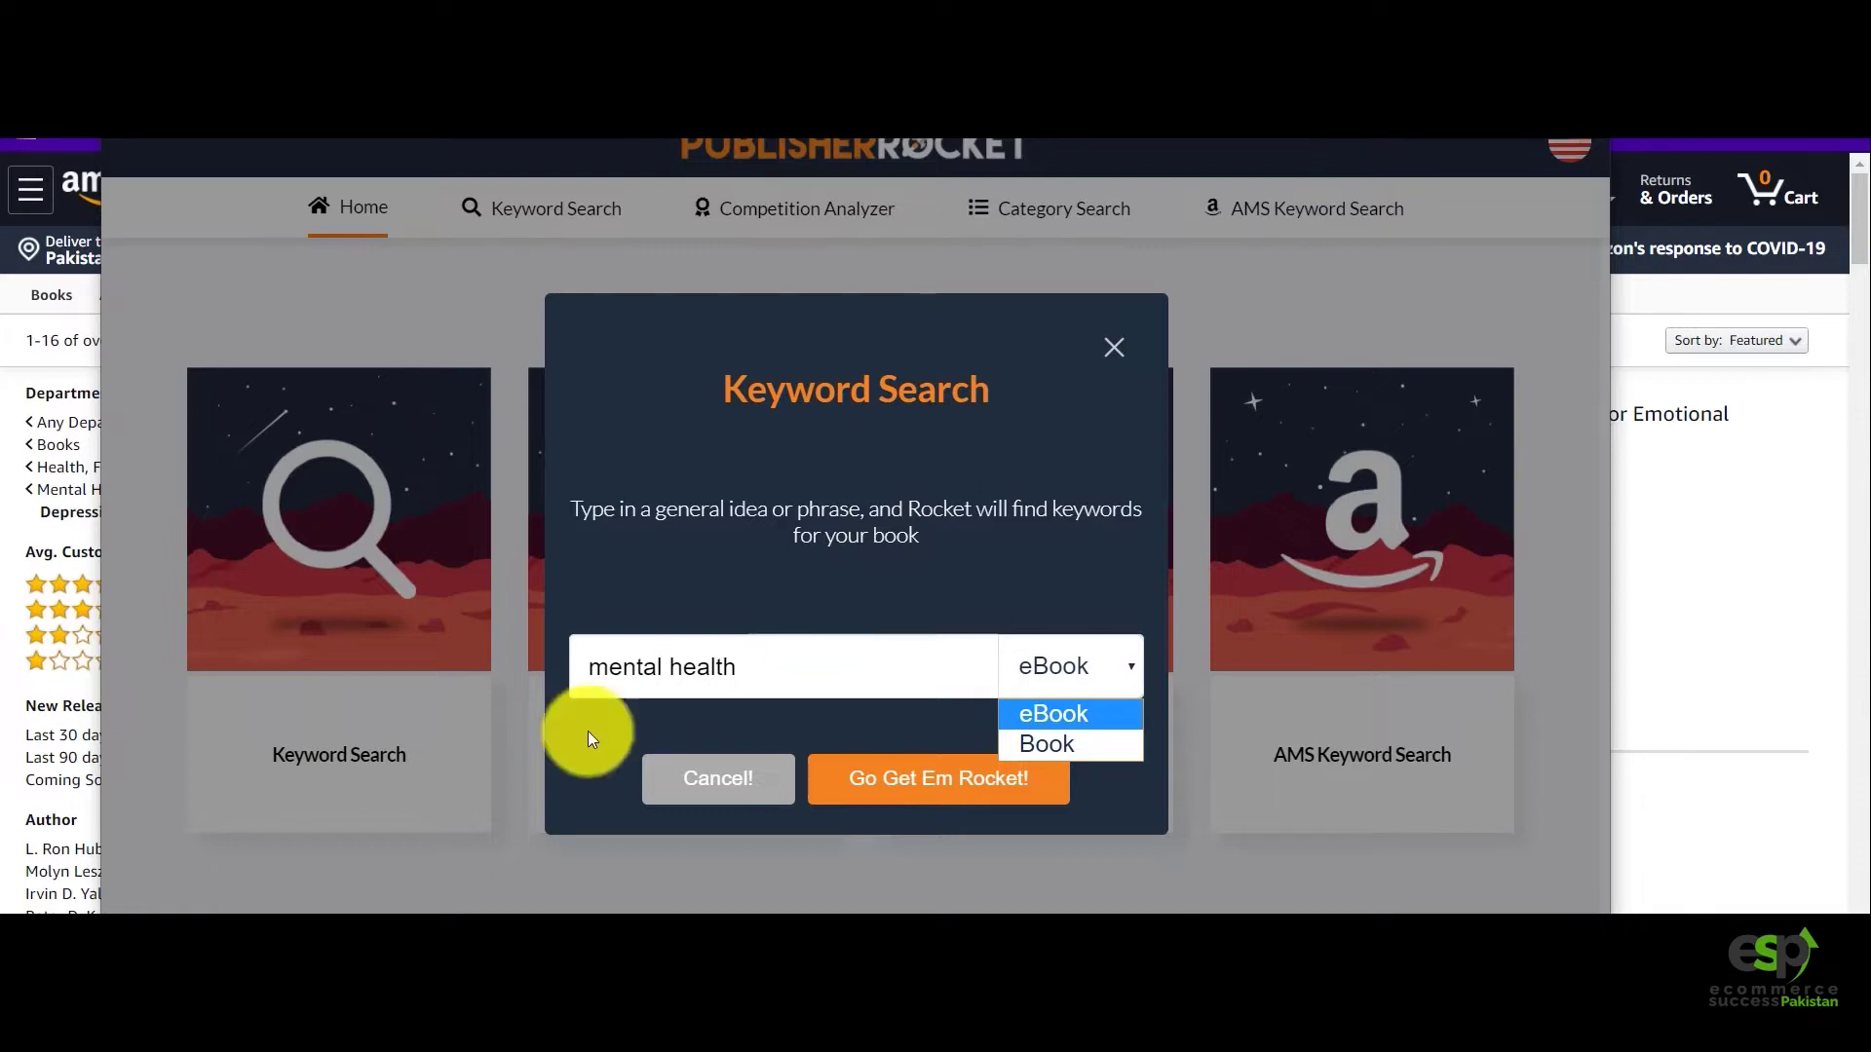
pyautogui.click(1017, 715)
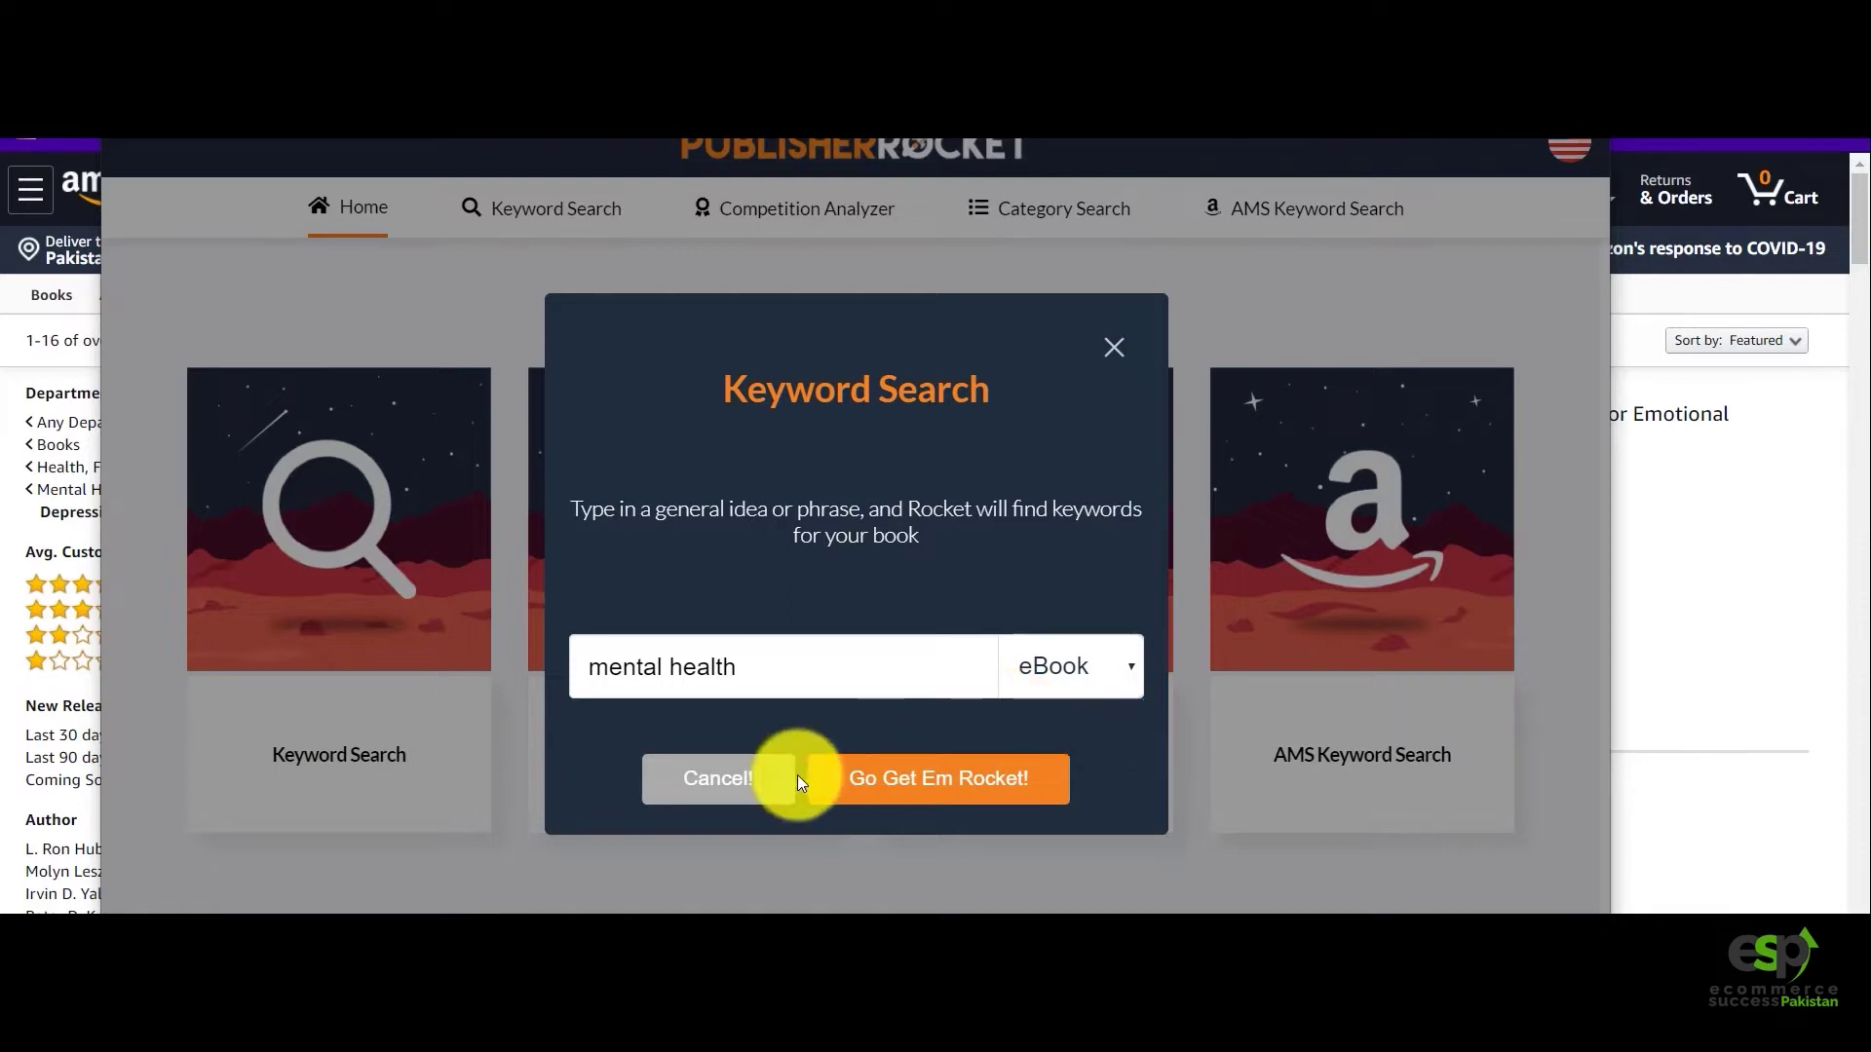
pyautogui.click(898, 785)
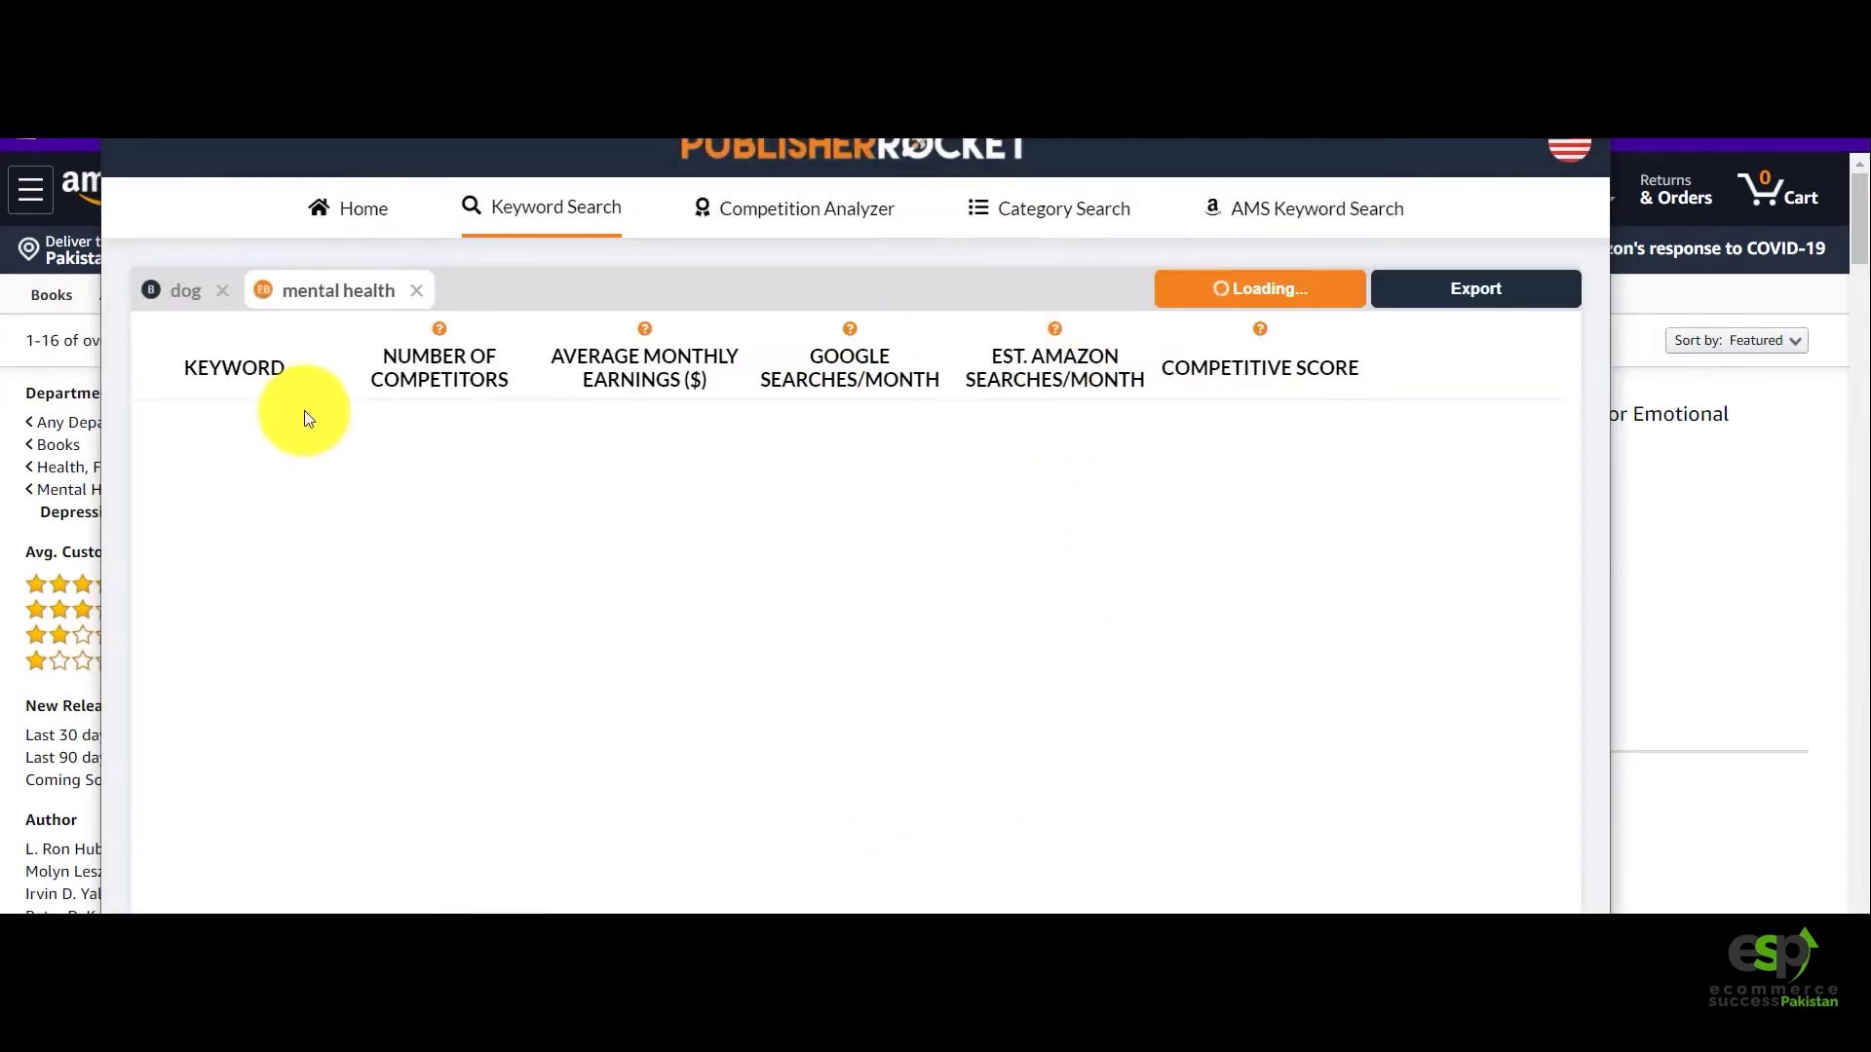
pyautogui.click(222, 290)
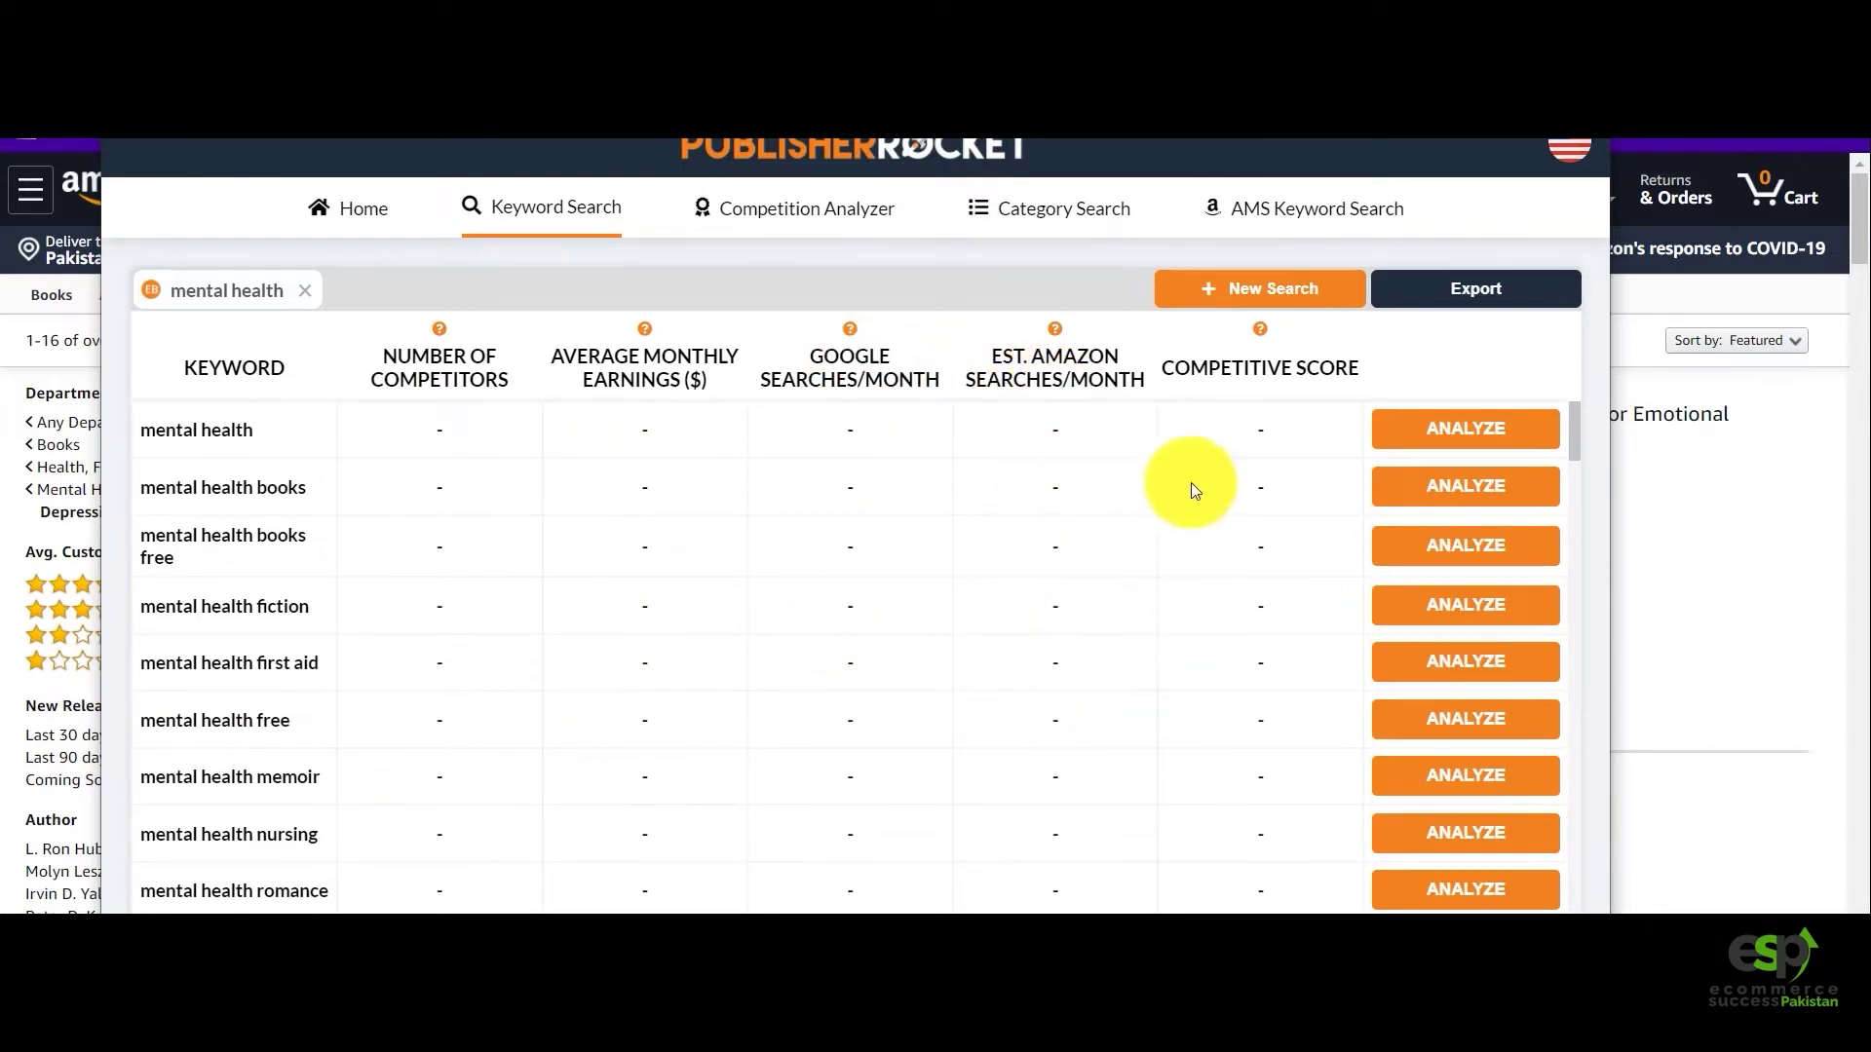
# Analyze the first seven suggested keywords, from "mental health" down to "mental health memoir".
pyautogui.click(1434, 431)
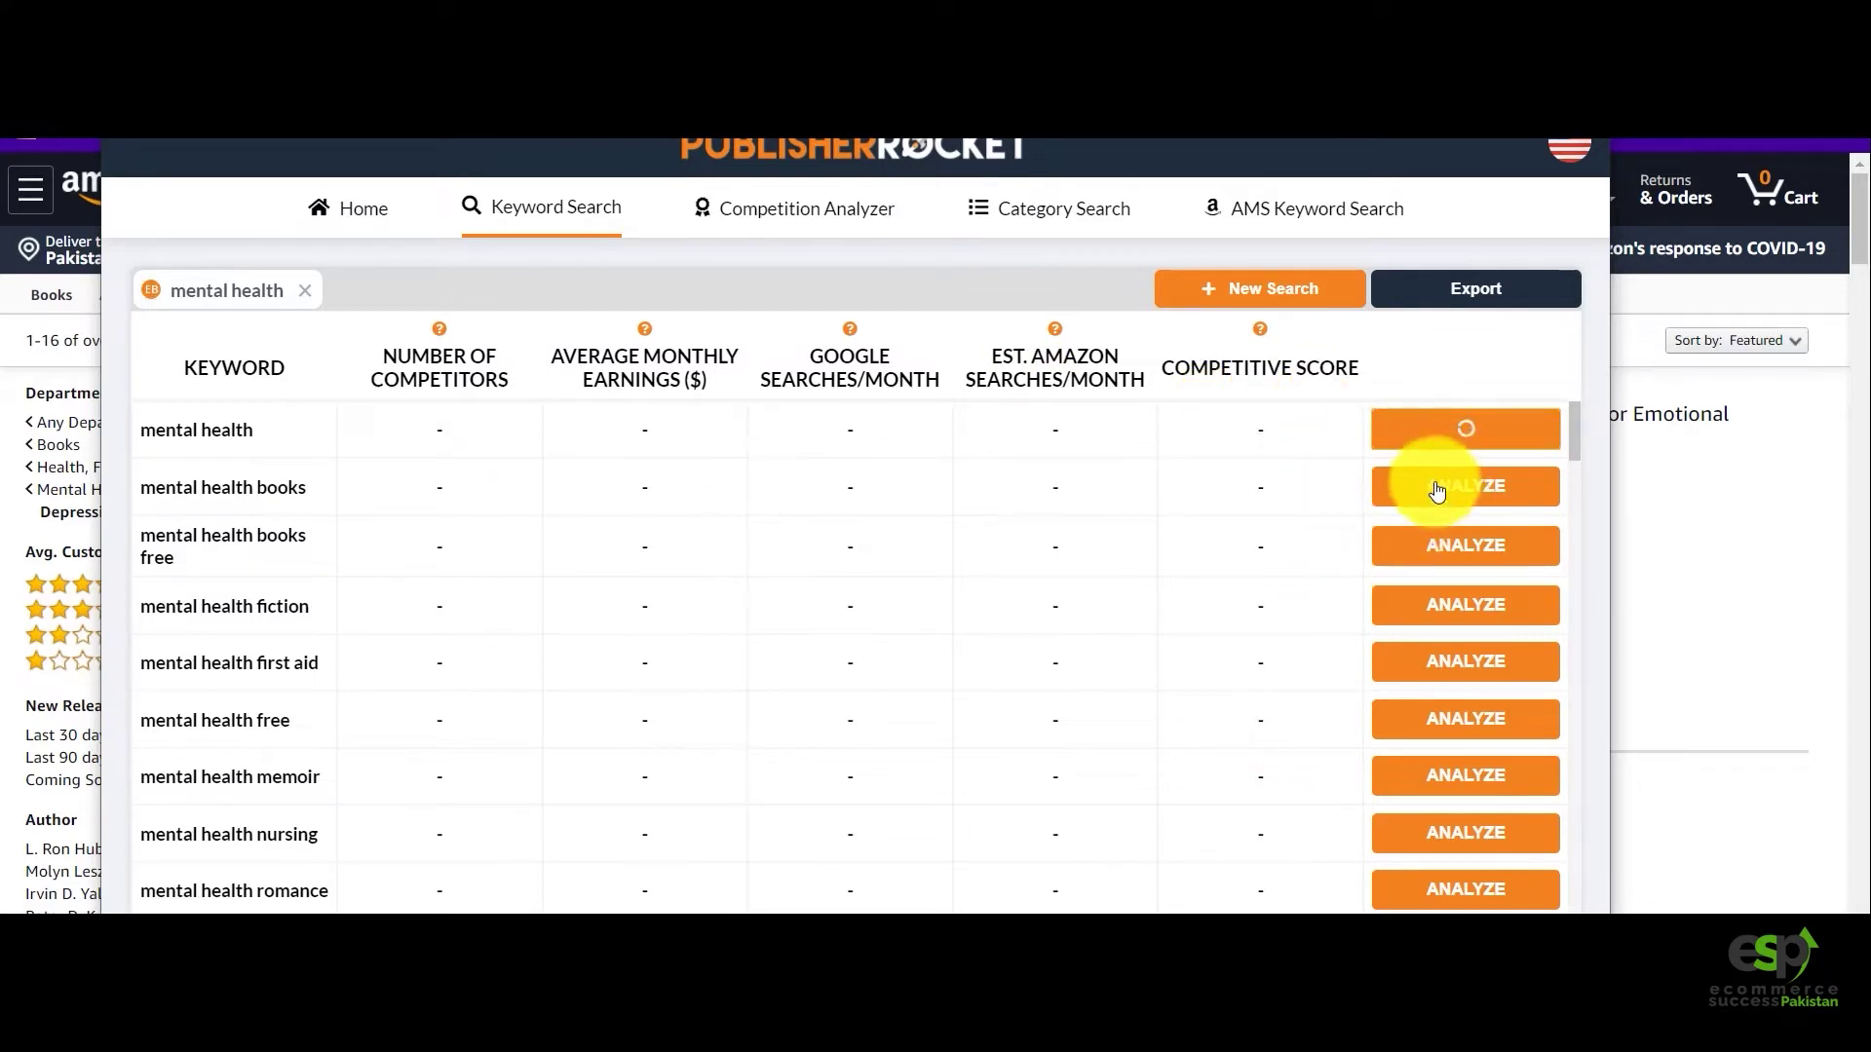
pyautogui.click(1442, 479)
pyautogui.click(1438, 560)
pyautogui.click(1440, 609)
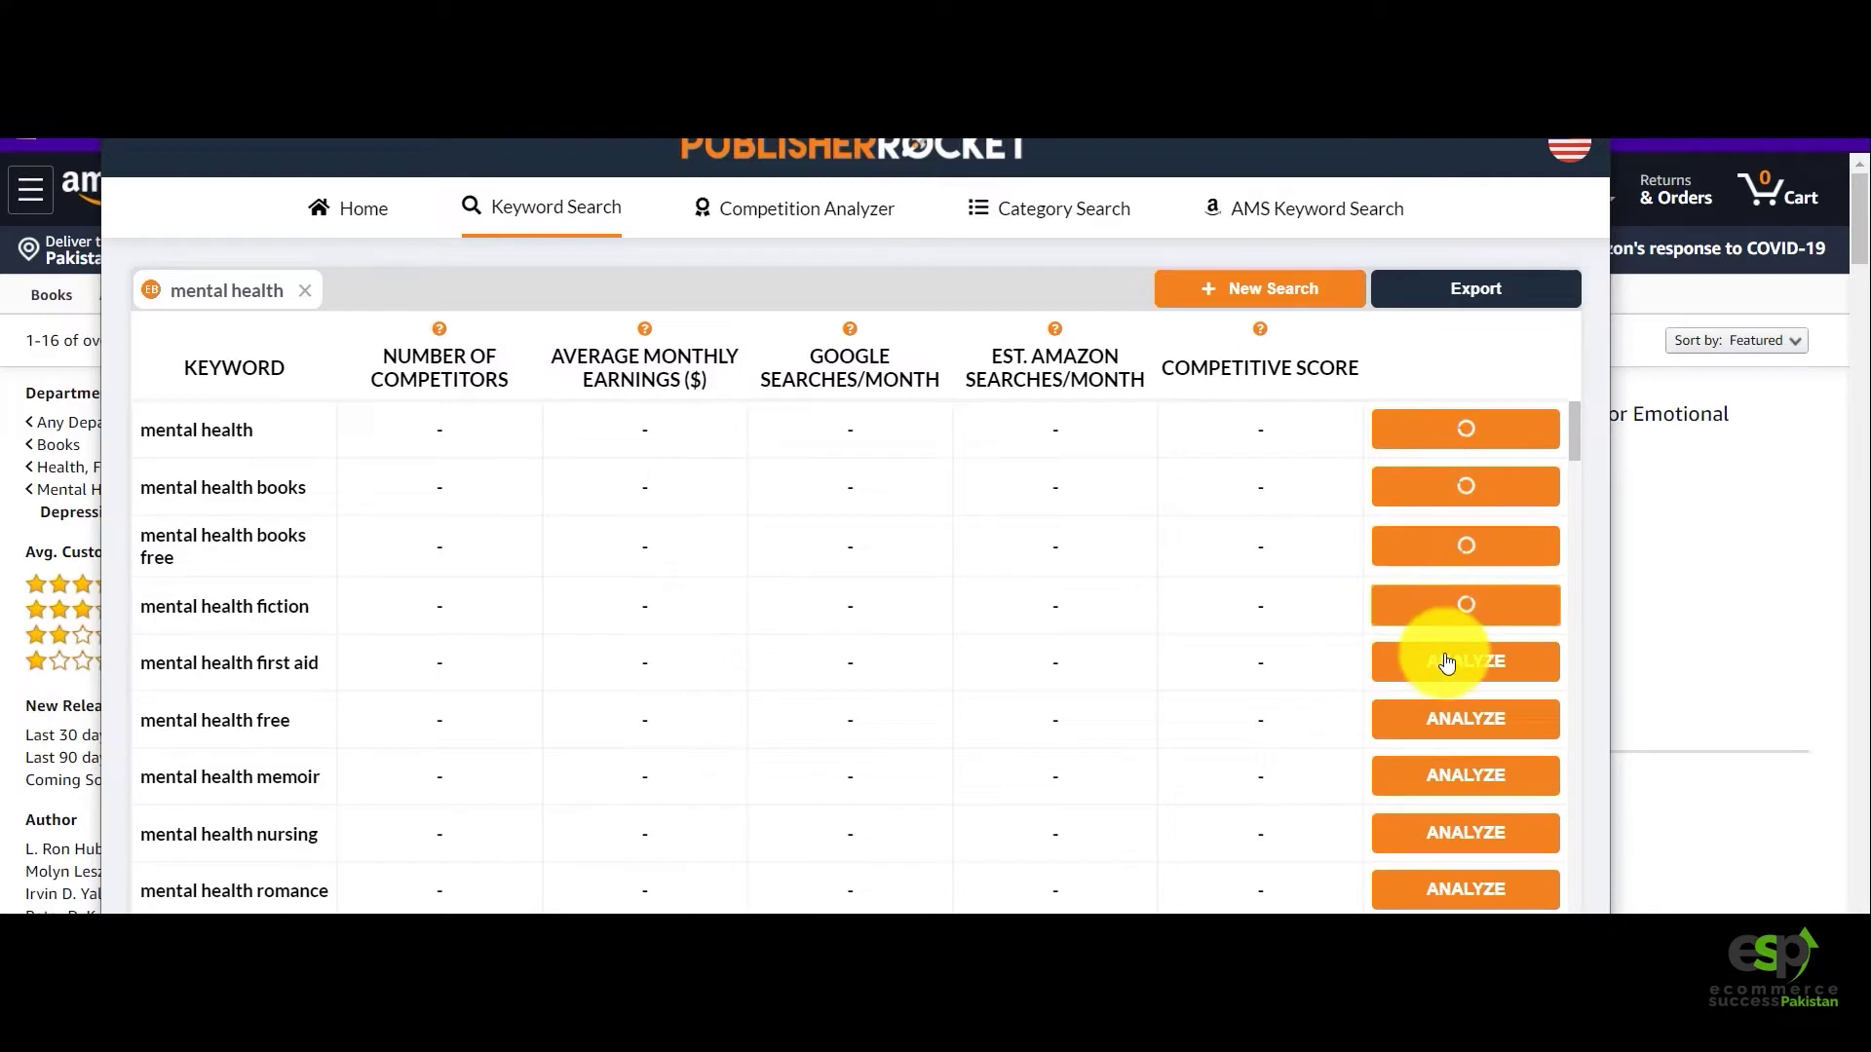
pyautogui.click(1440, 660)
pyautogui.click(1443, 740)
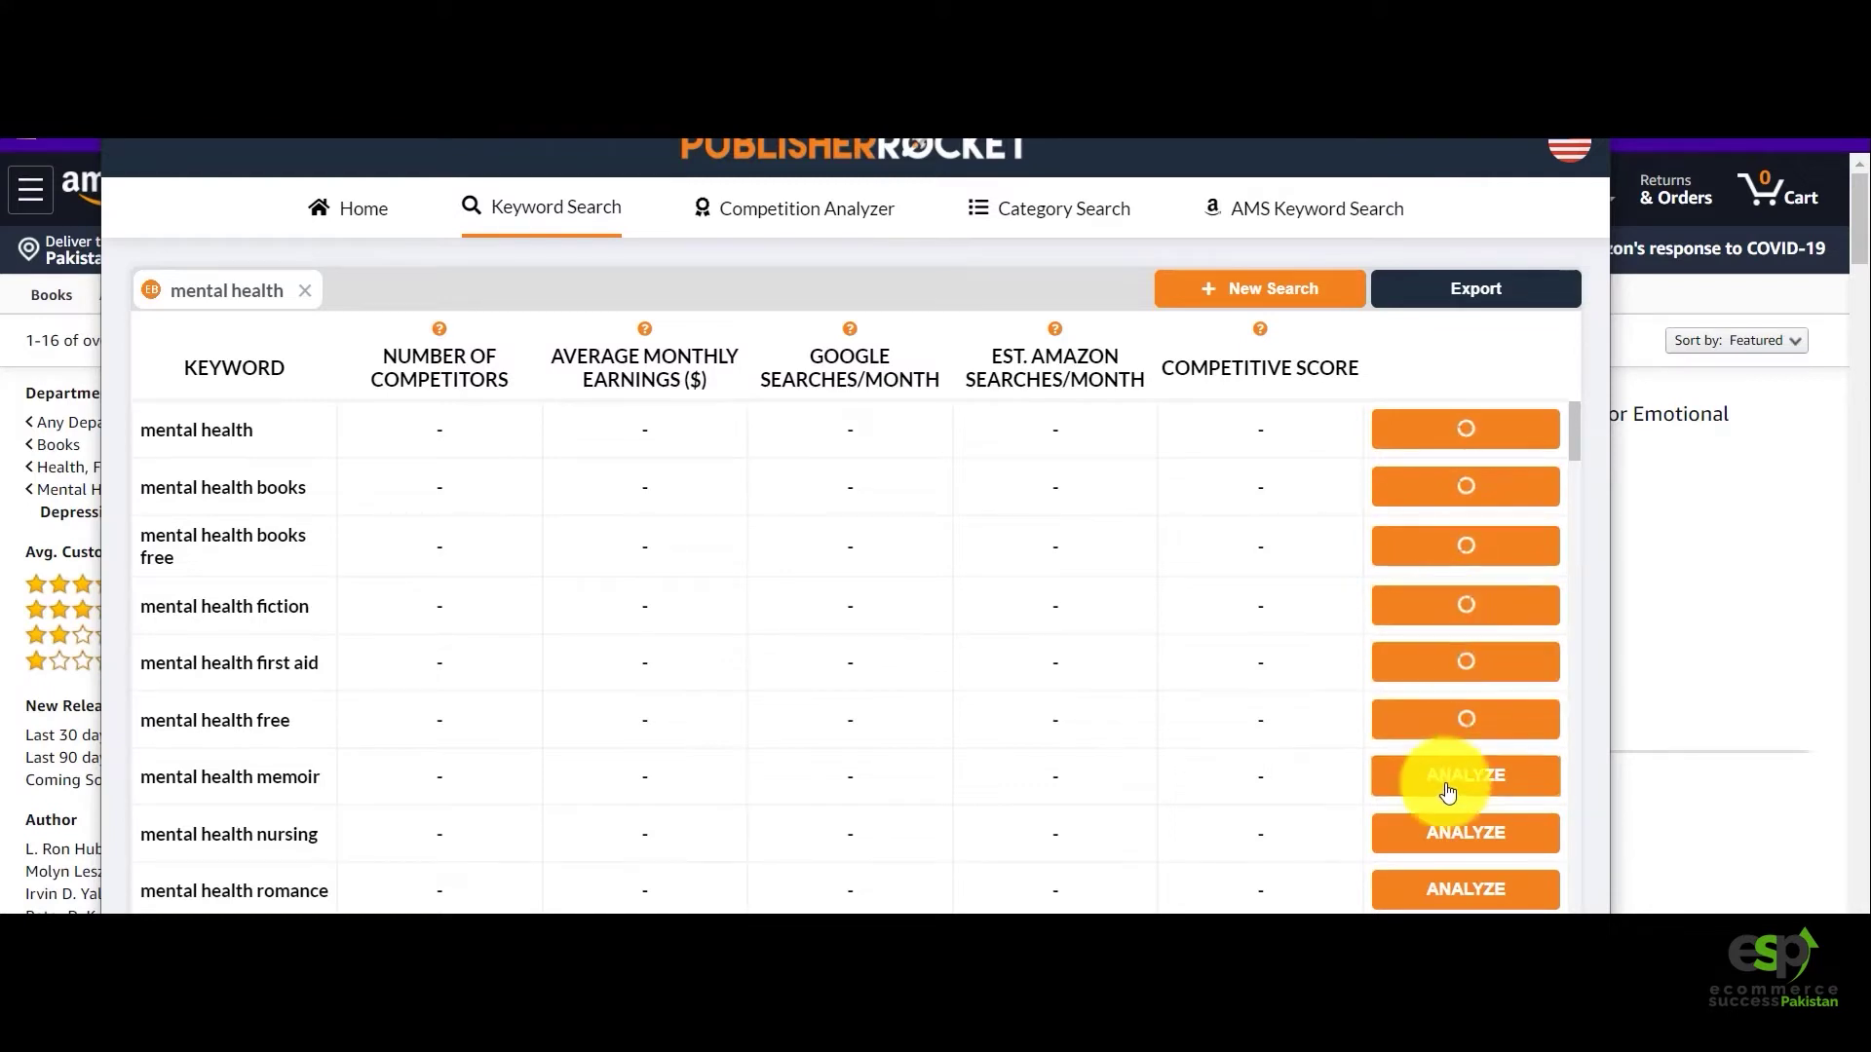
pyautogui.click(1442, 782)
# Analyze the following six keywords, from "mental health nursing" down to "mental health and the church".
pyautogui.scroll(-5, 500, 610)
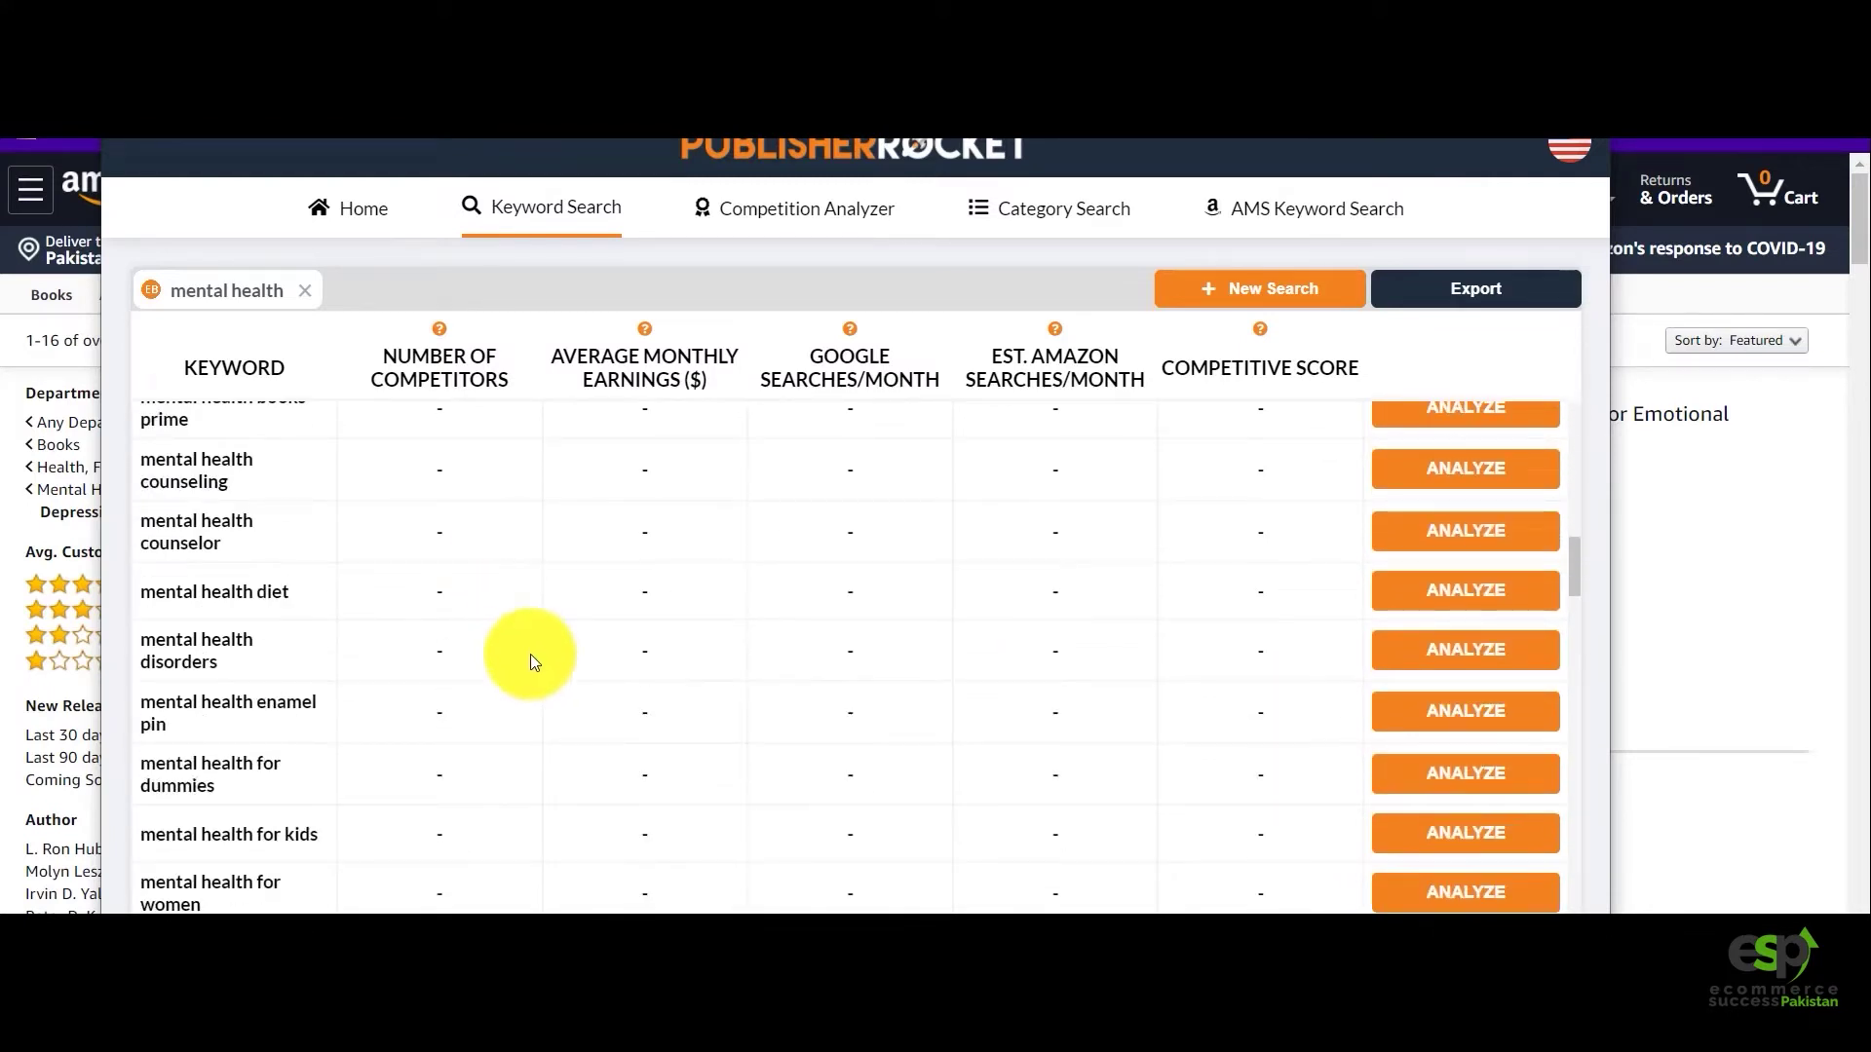
pyautogui.scroll(1, 702, 688)
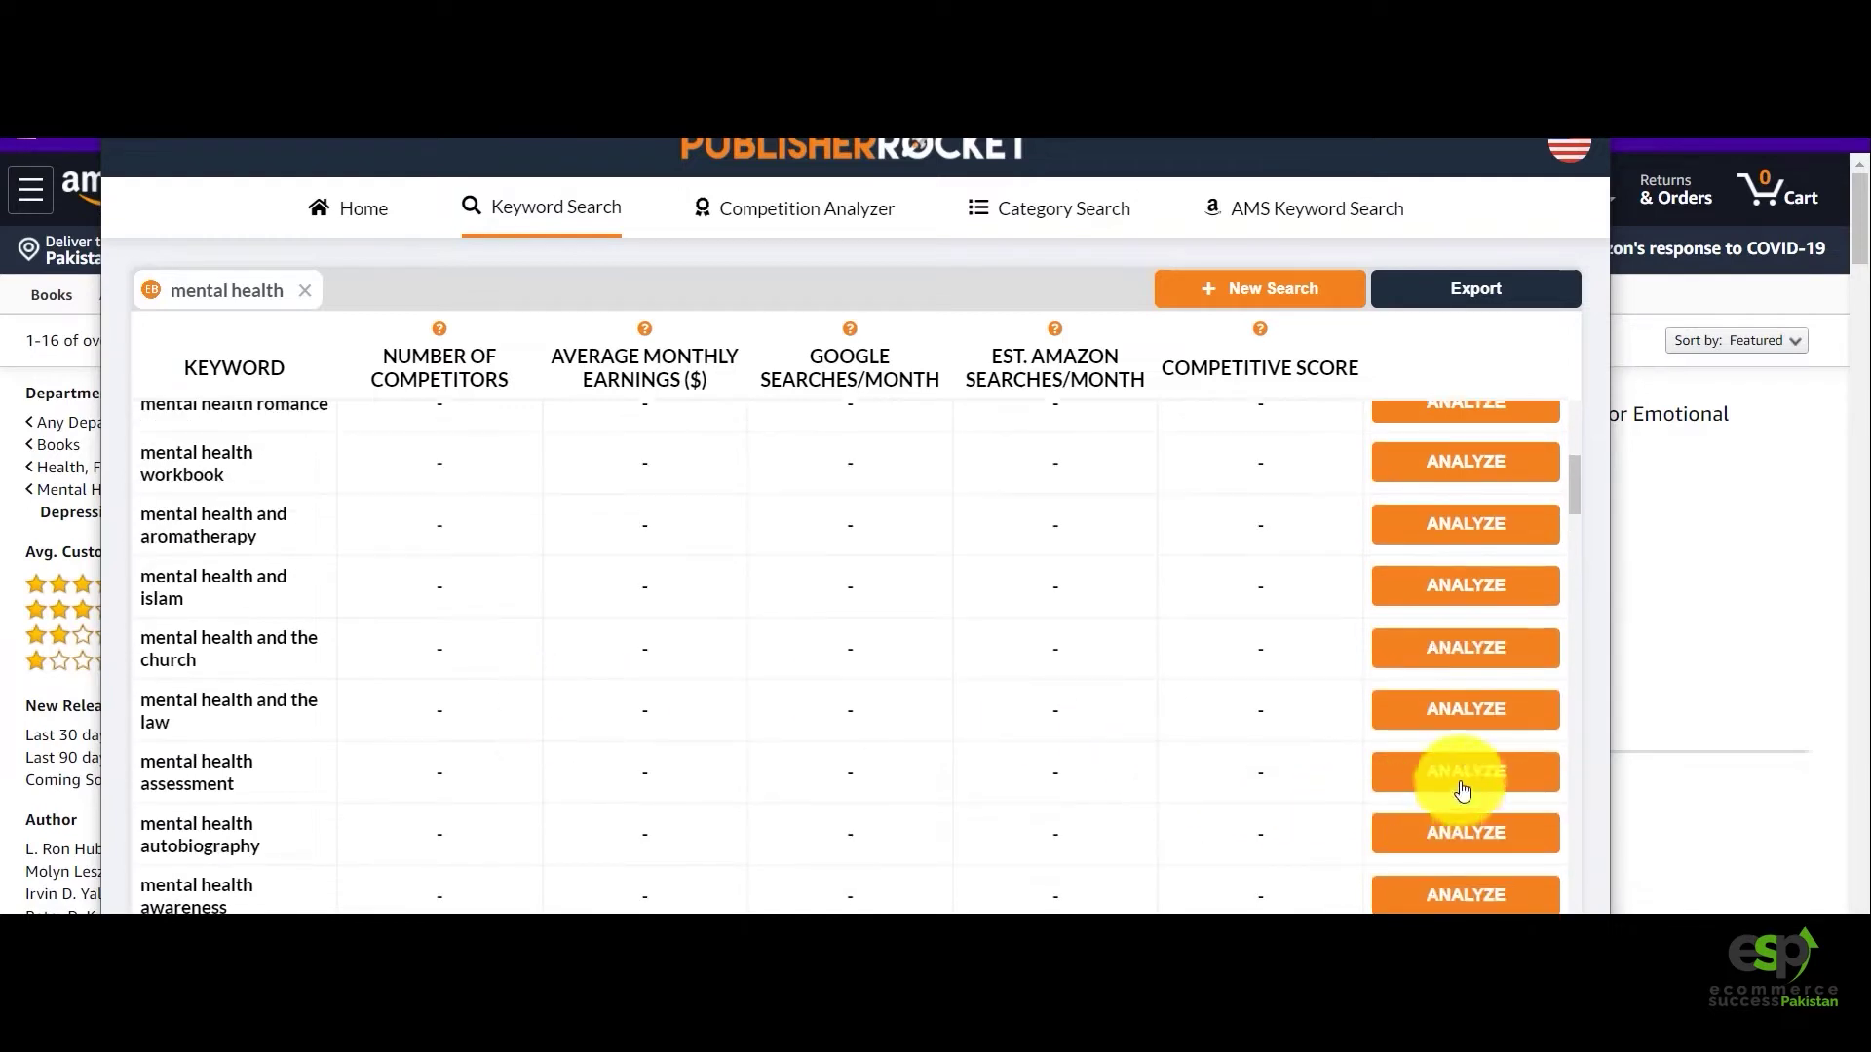
pyautogui.scroll(5, 1425, 672)
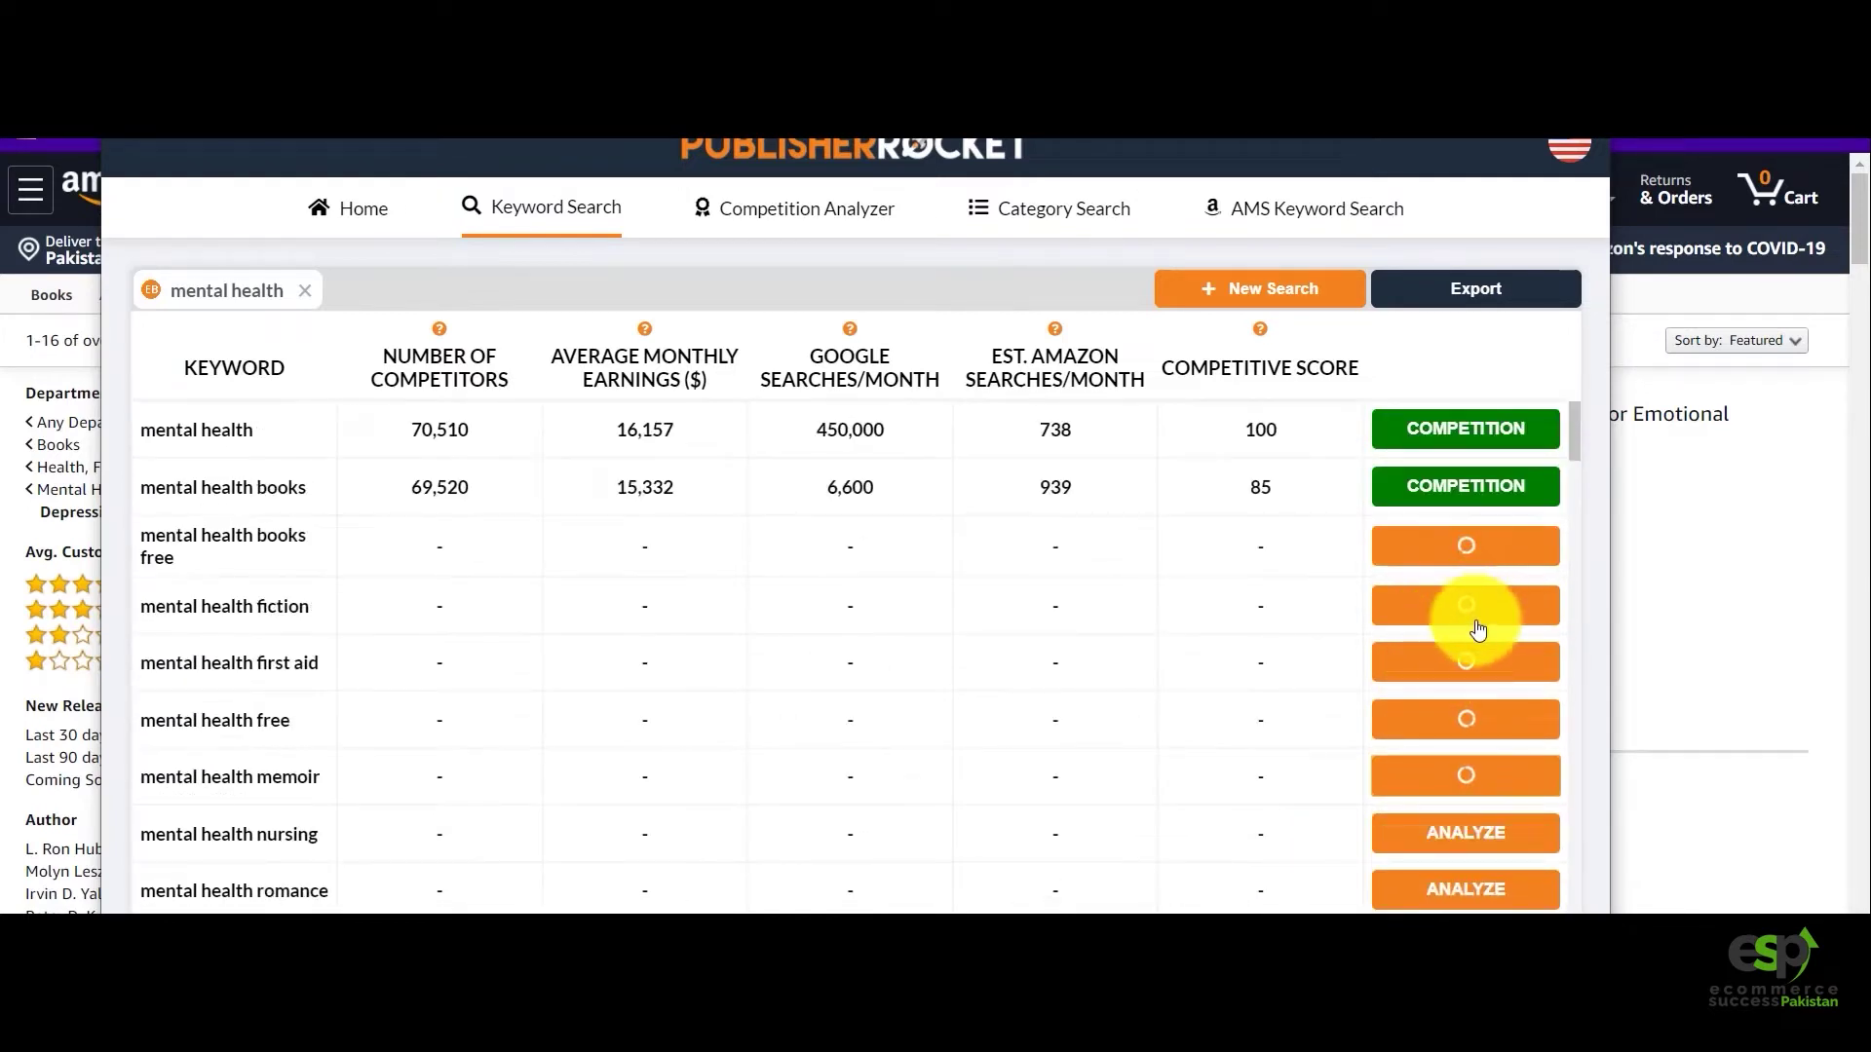
pyautogui.scroll(-3, 1469, 627)
pyautogui.click(1464, 470)
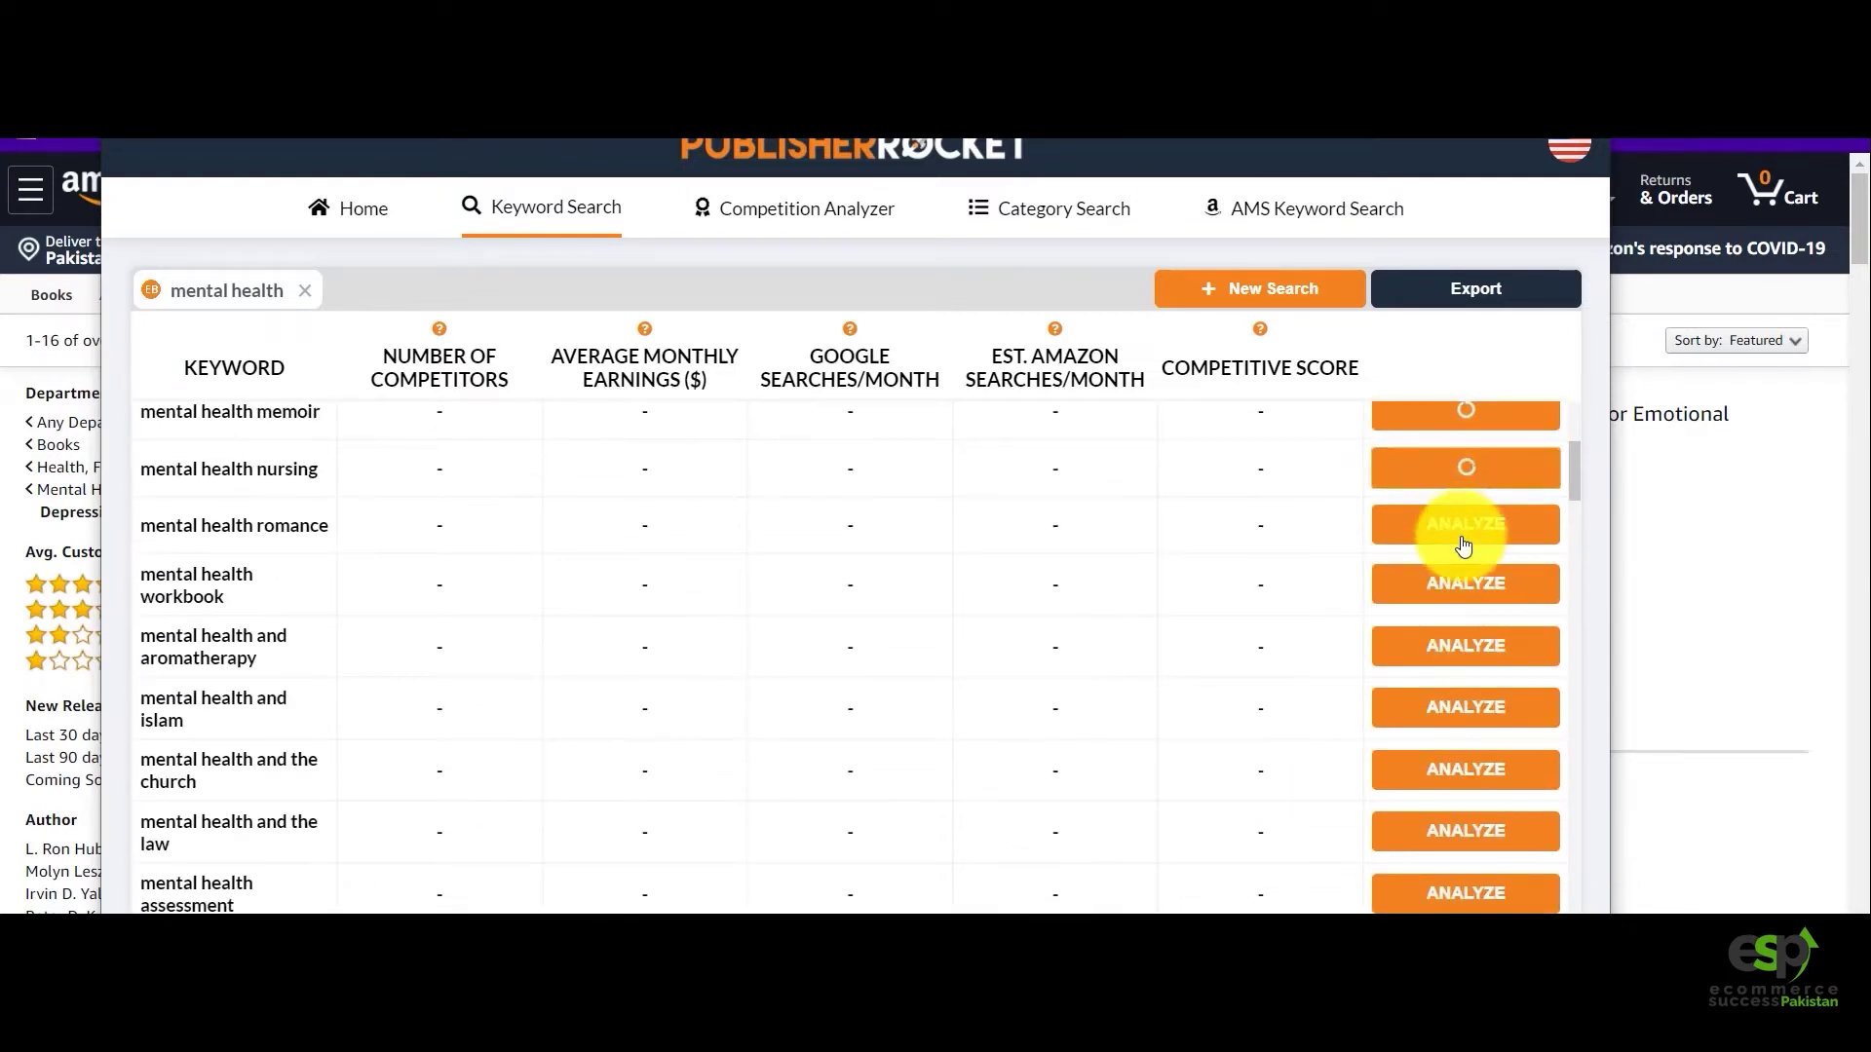
pyautogui.click(1460, 526)
pyautogui.click(1459, 585)
pyautogui.click(1461, 643)
pyautogui.click(1452, 716)
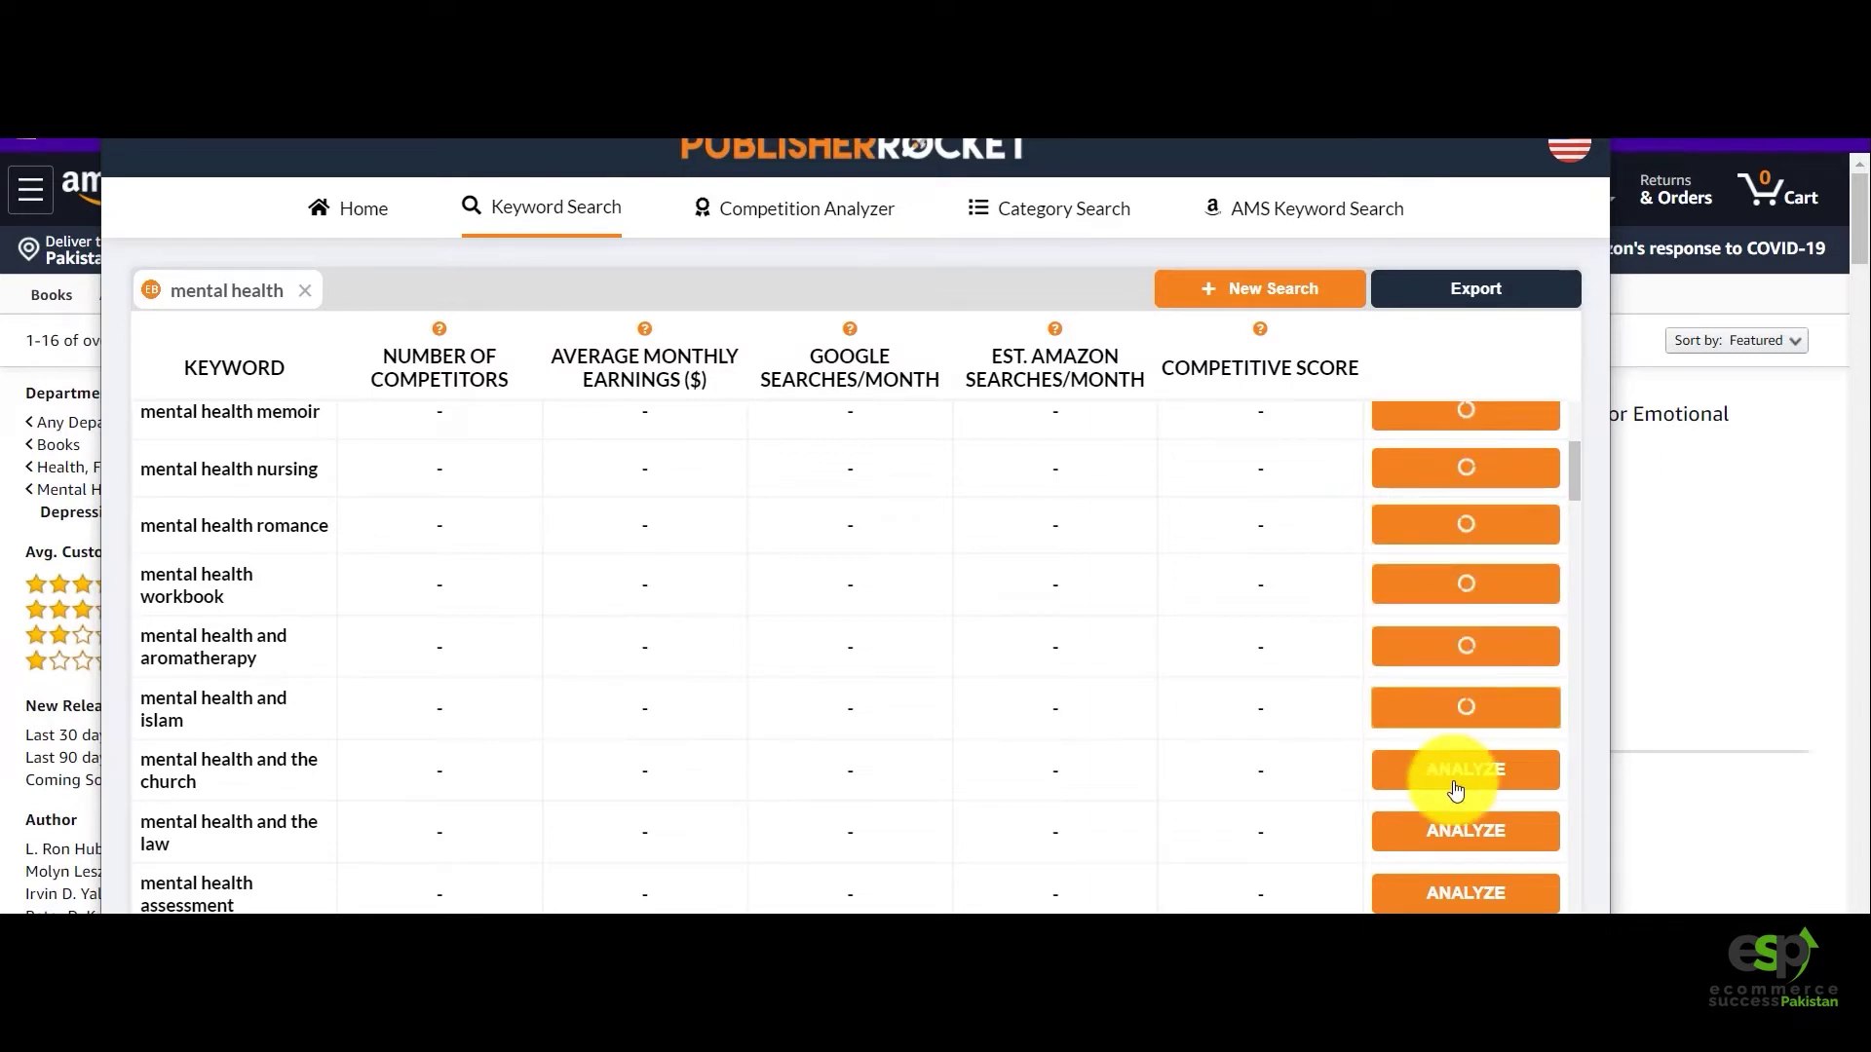
pyautogui.click(1450, 780)
# Examine the Competitive Score column and the average earnings, Google and Amazon searches, and score of the "mental health" keyword.
pyautogui.scroll(4, 1384, 684)
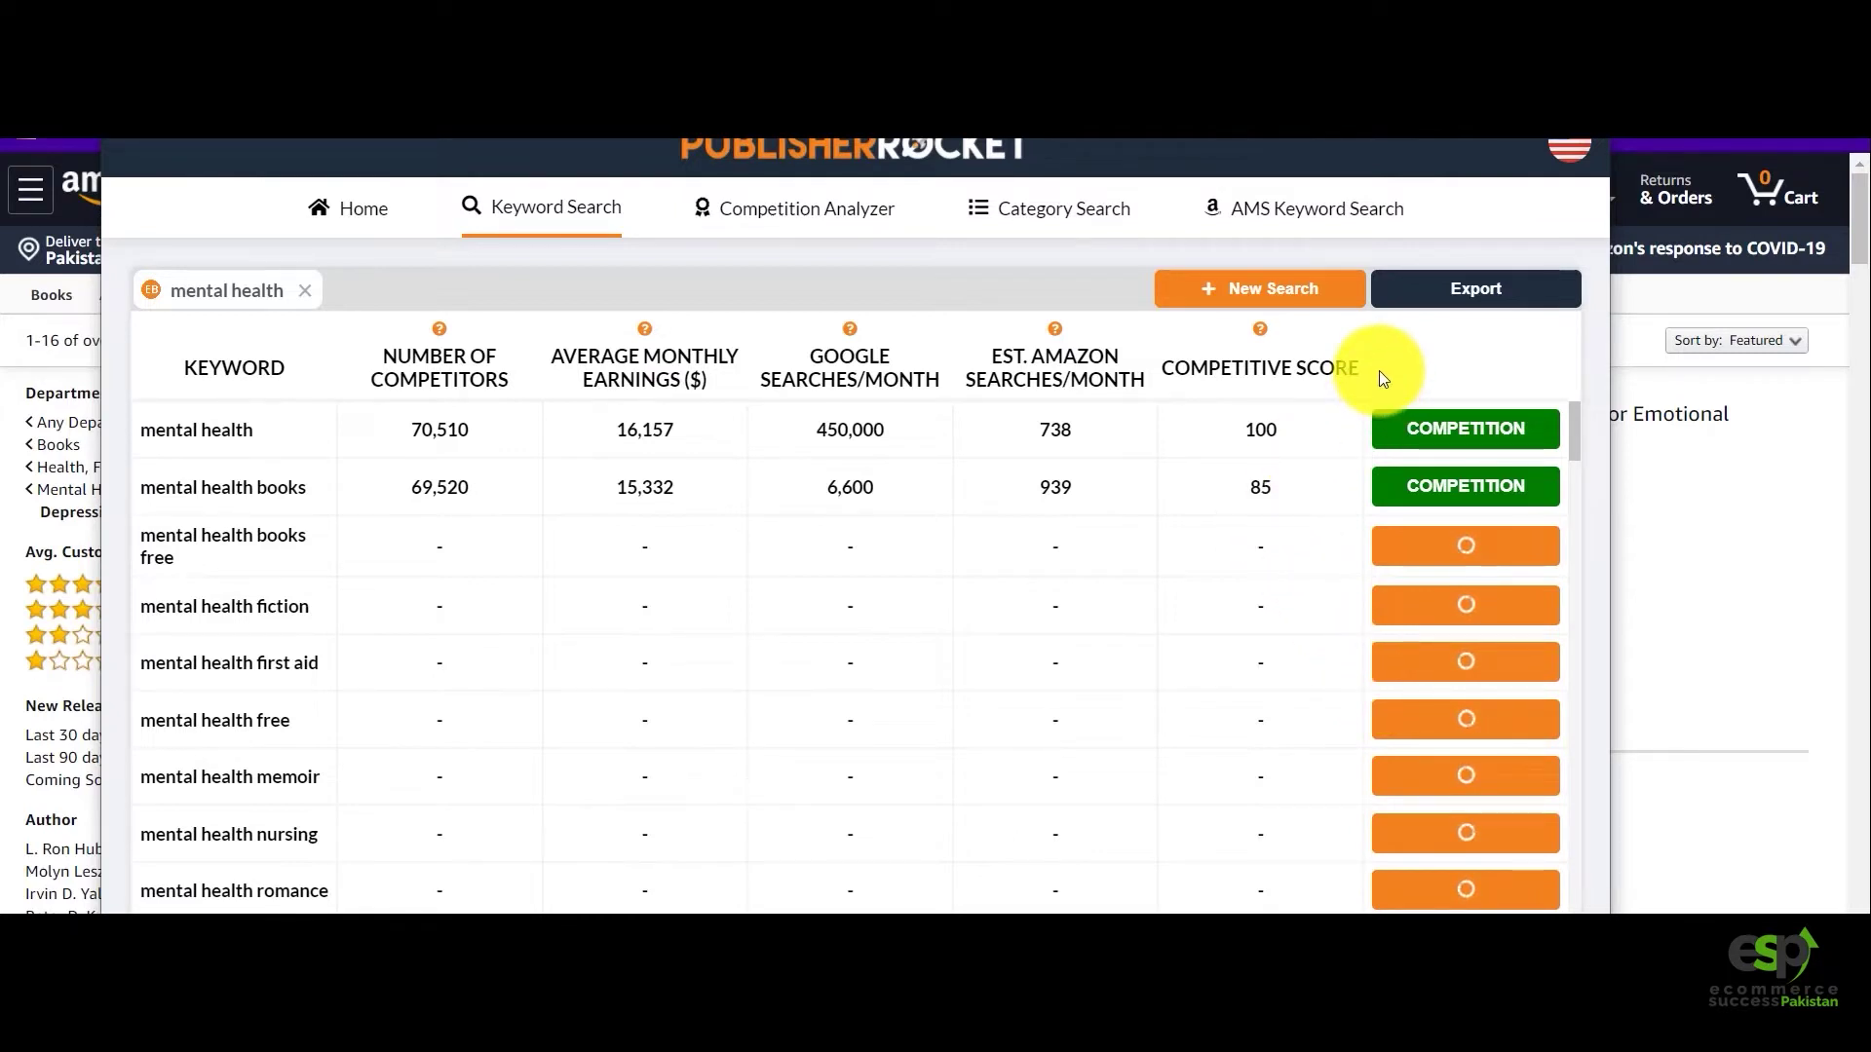
pyautogui.moveTo(1380, 374); pyautogui.dragTo(1170, 353)
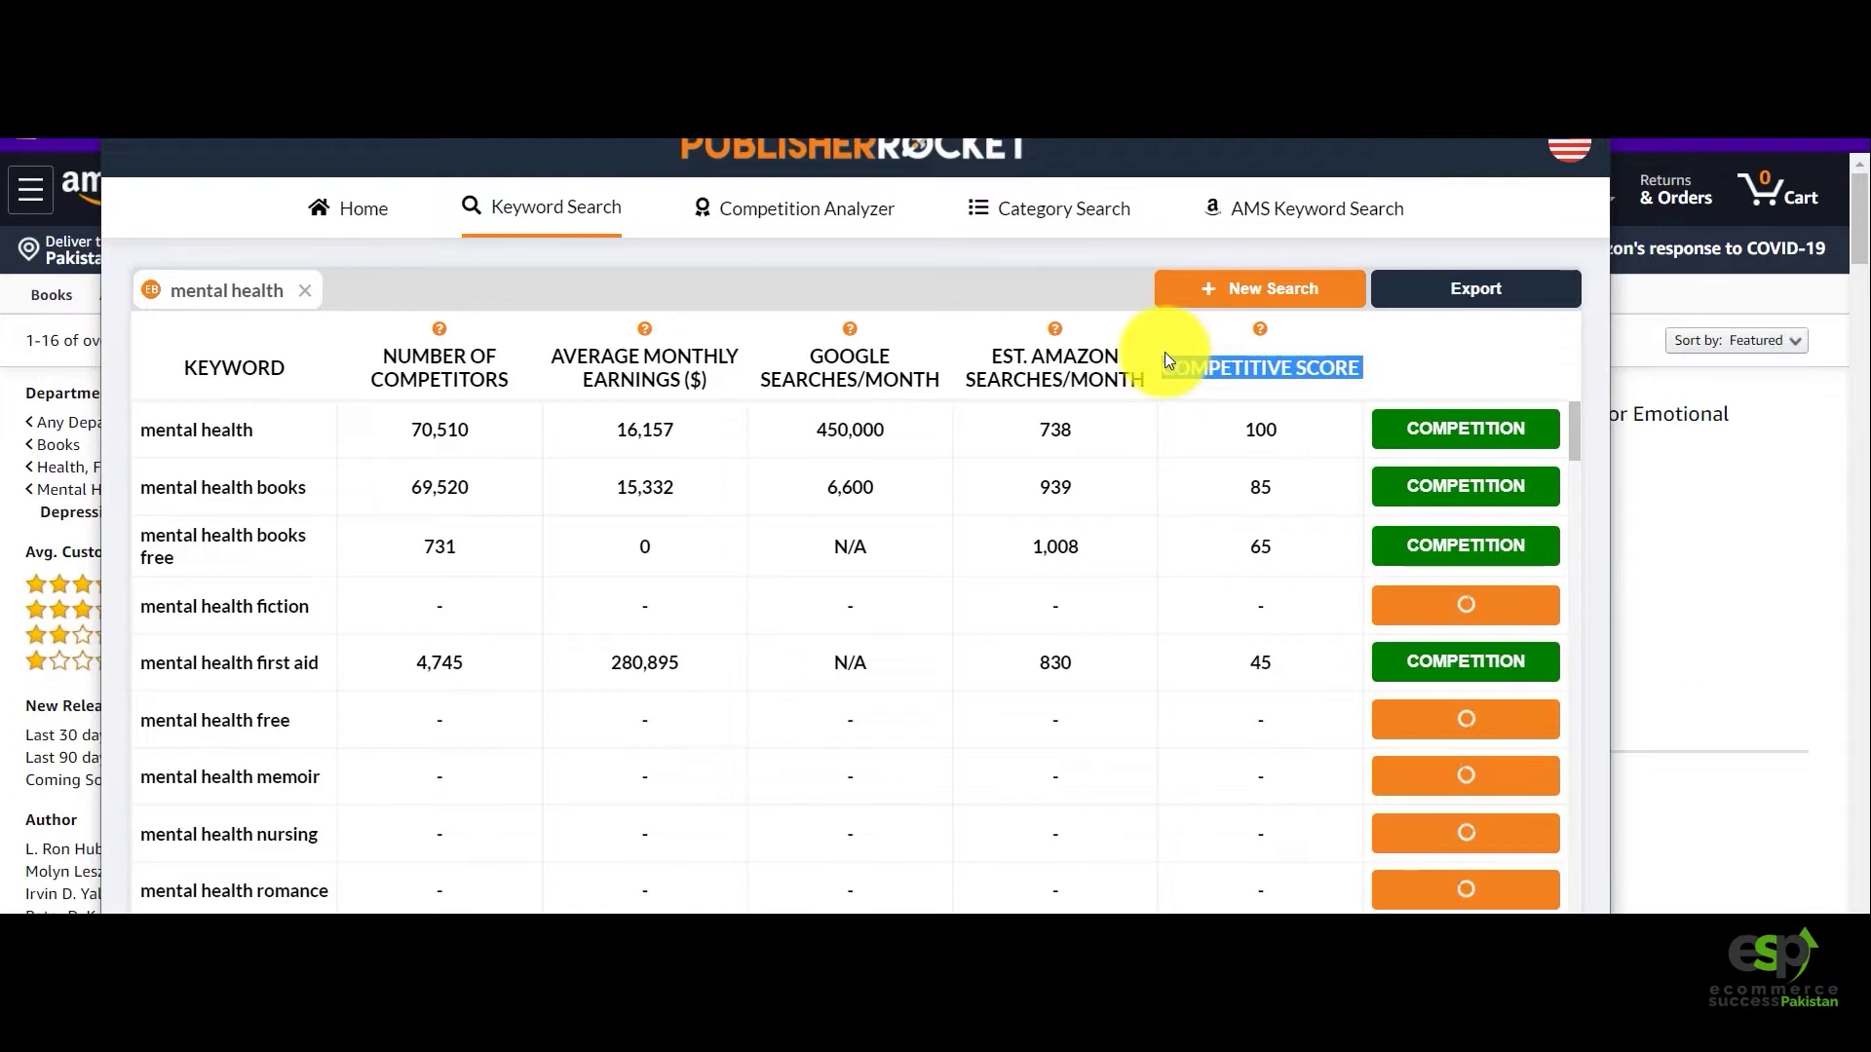
pyautogui.click(1388, 372)
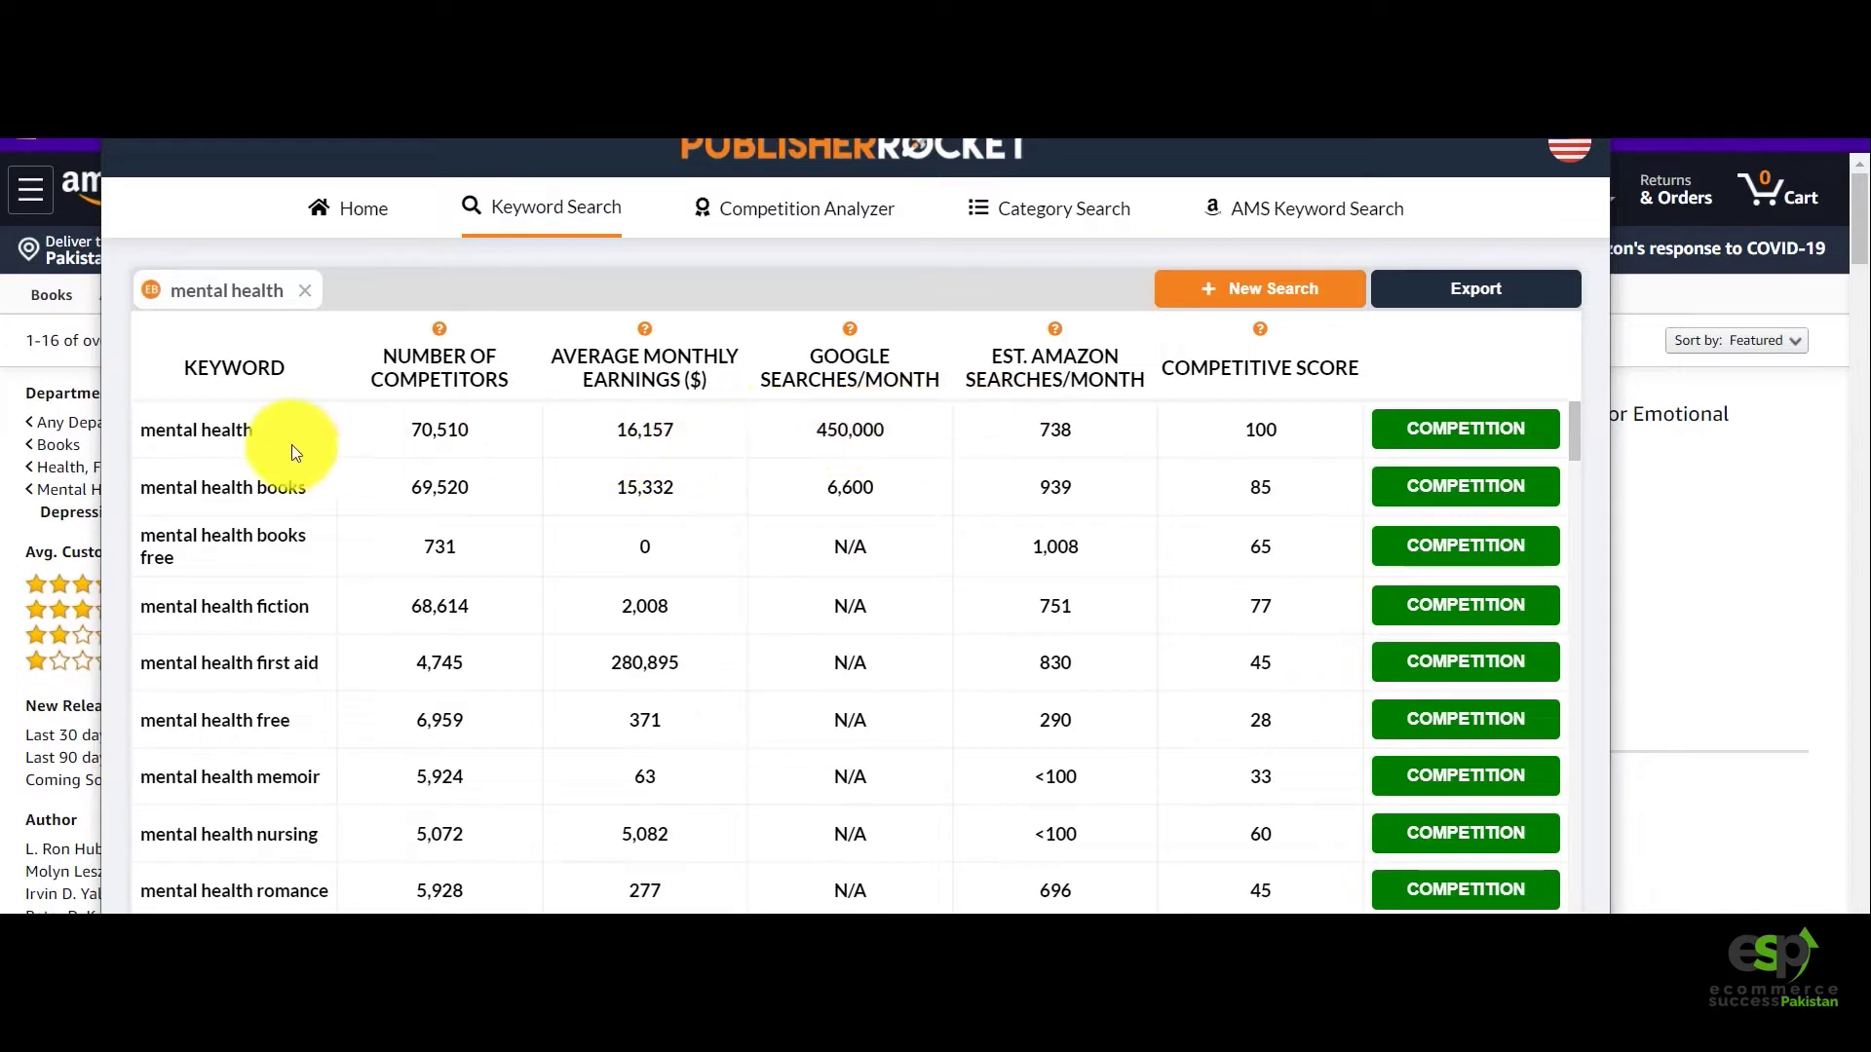
pyautogui.moveTo(271, 433); pyautogui.dragTo(132, 431)
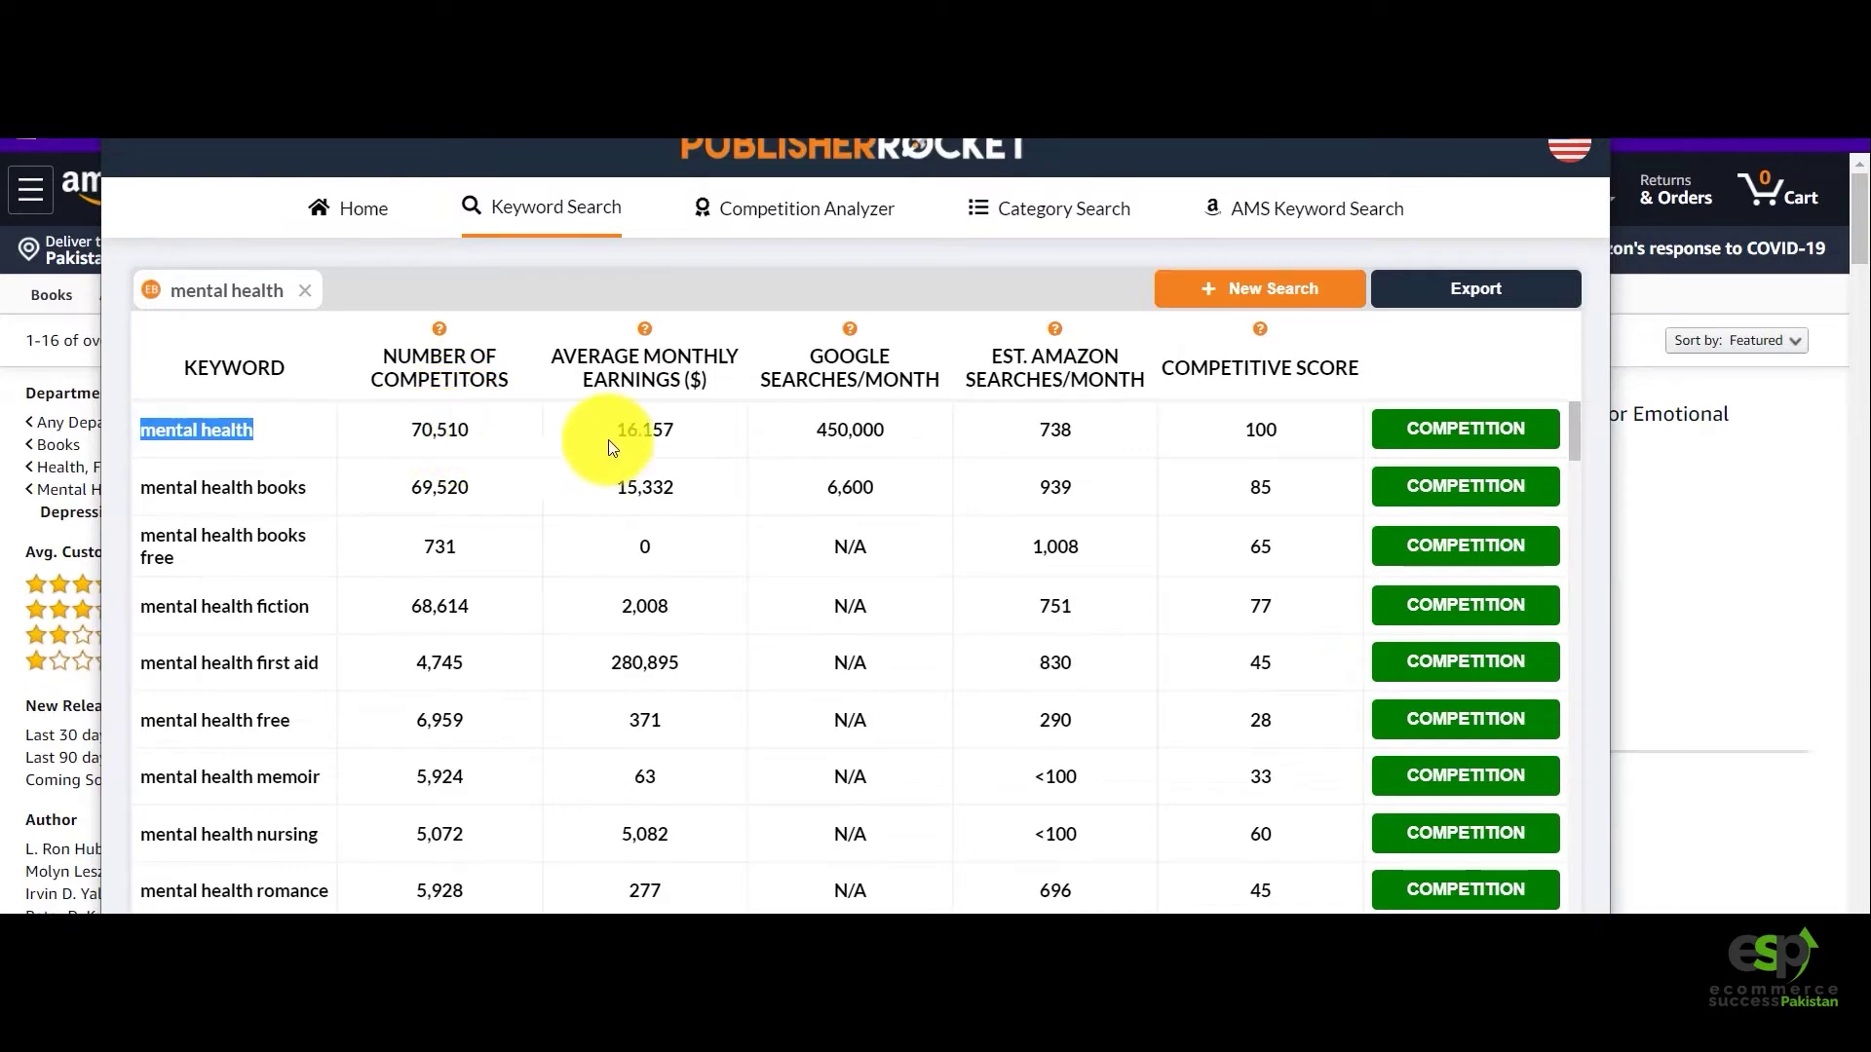
pyautogui.moveTo(617, 433); pyautogui.dragTo(673, 440)
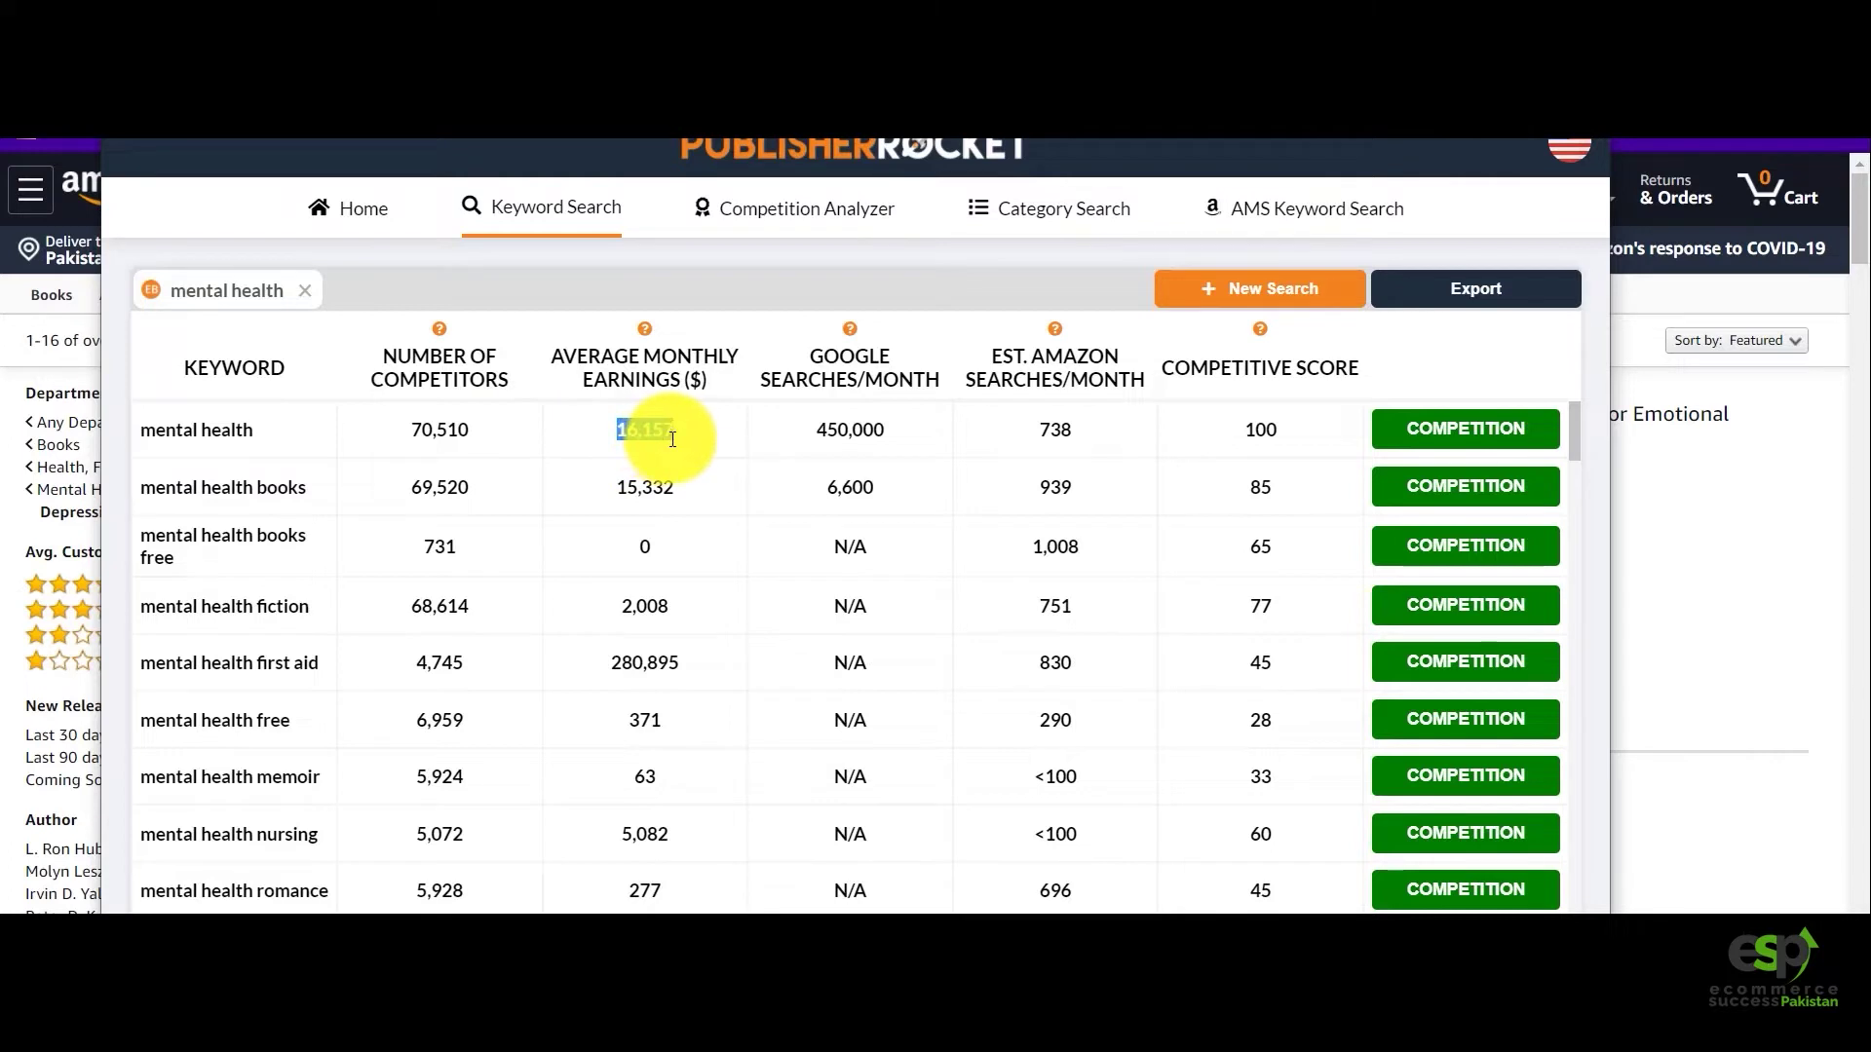
pyautogui.moveTo(817, 433); pyautogui.dragTo(882, 436)
pyautogui.click(1061, 433)
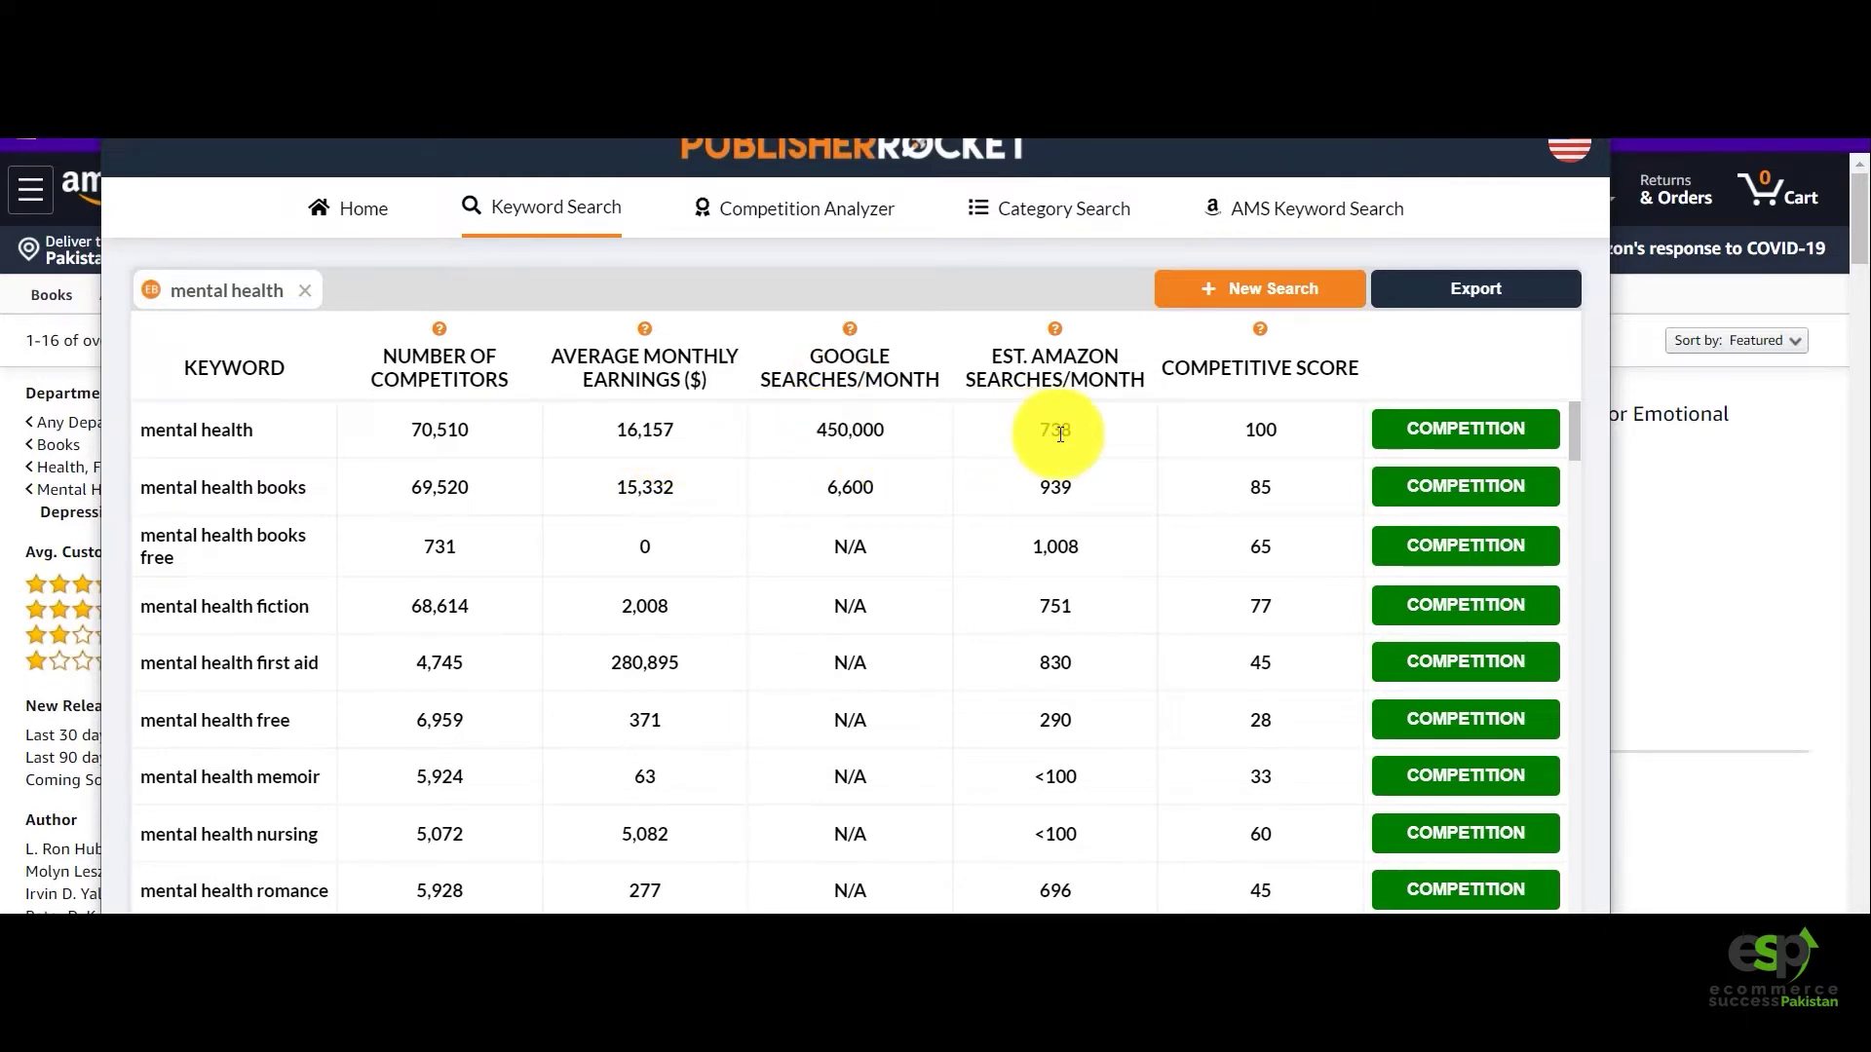
pyautogui.doubleClick(1060, 434)
pyautogui.moveTo(1224, 436); pyautogui.dragTo(1279, 433)
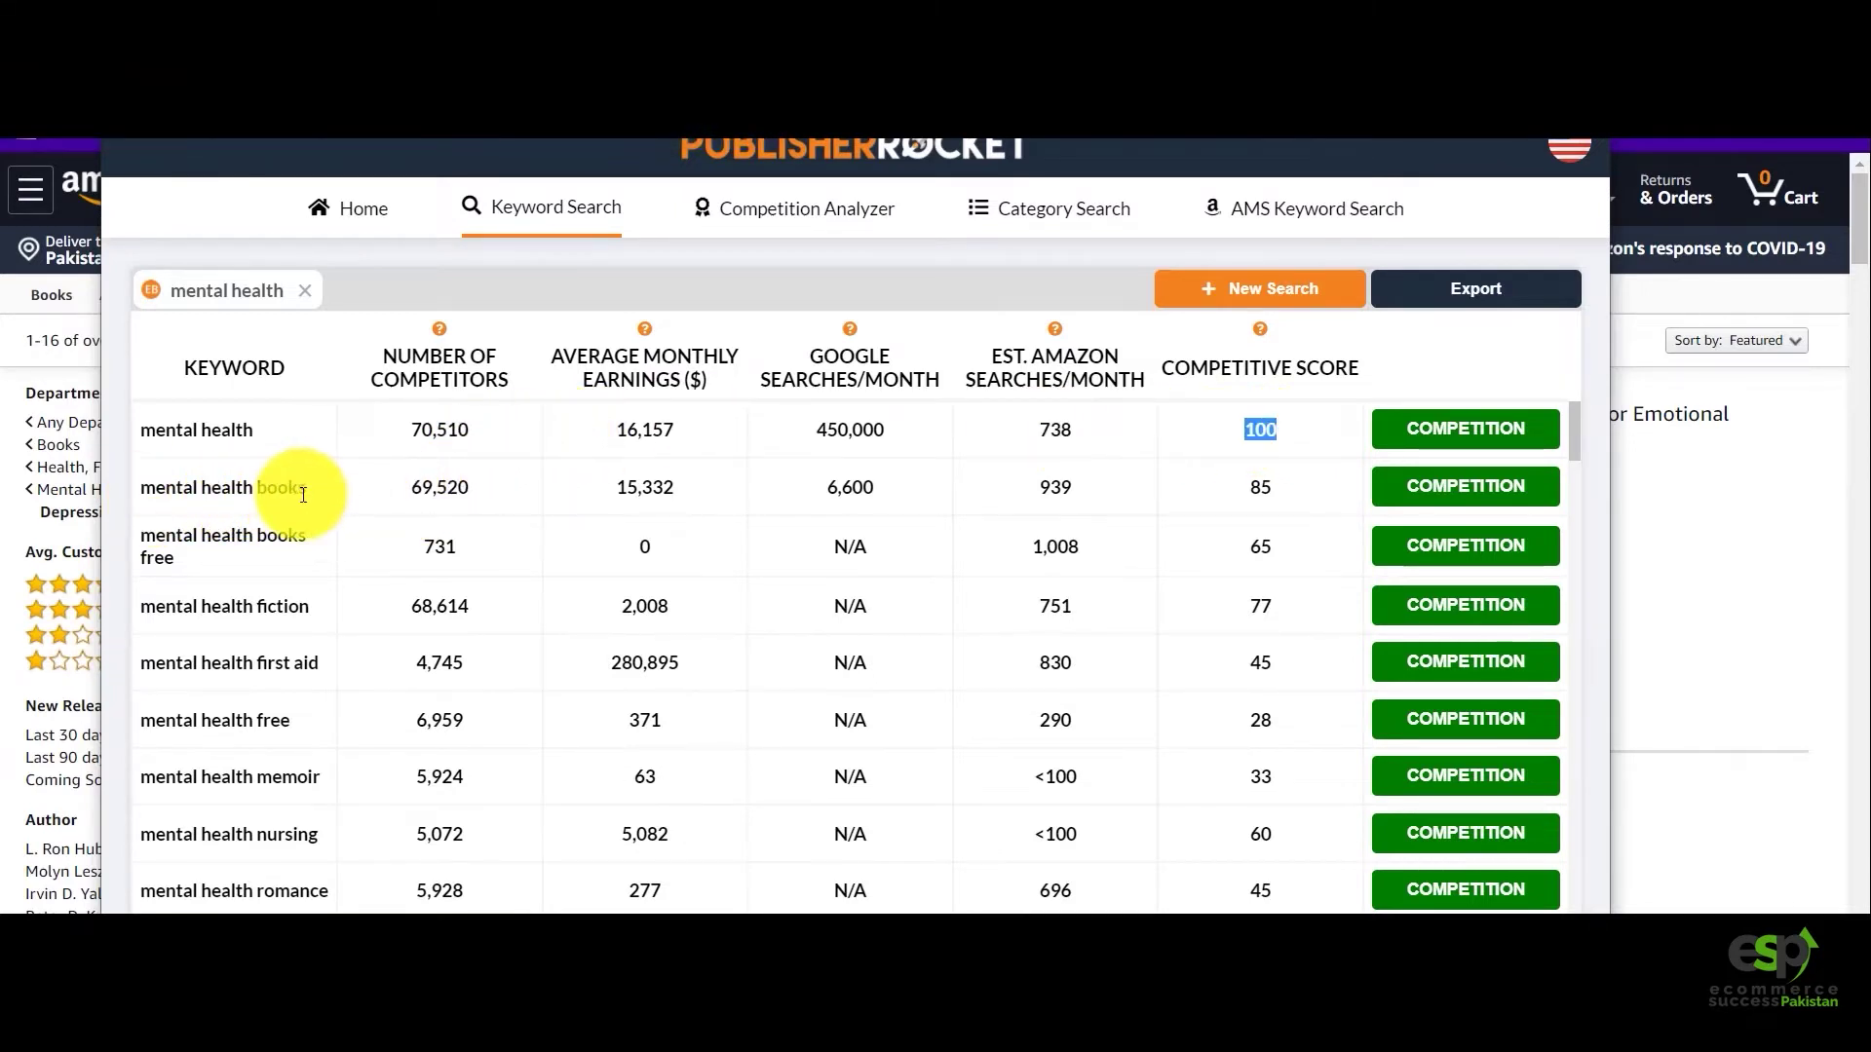
# Compare the competitive scores of the "mental health books", "mental health books free" and "mental health fiction" keywords, including the first one's number of competitors.
pyautogui.moveTo(403, 494); pyautogui.dragTo(483, 496)
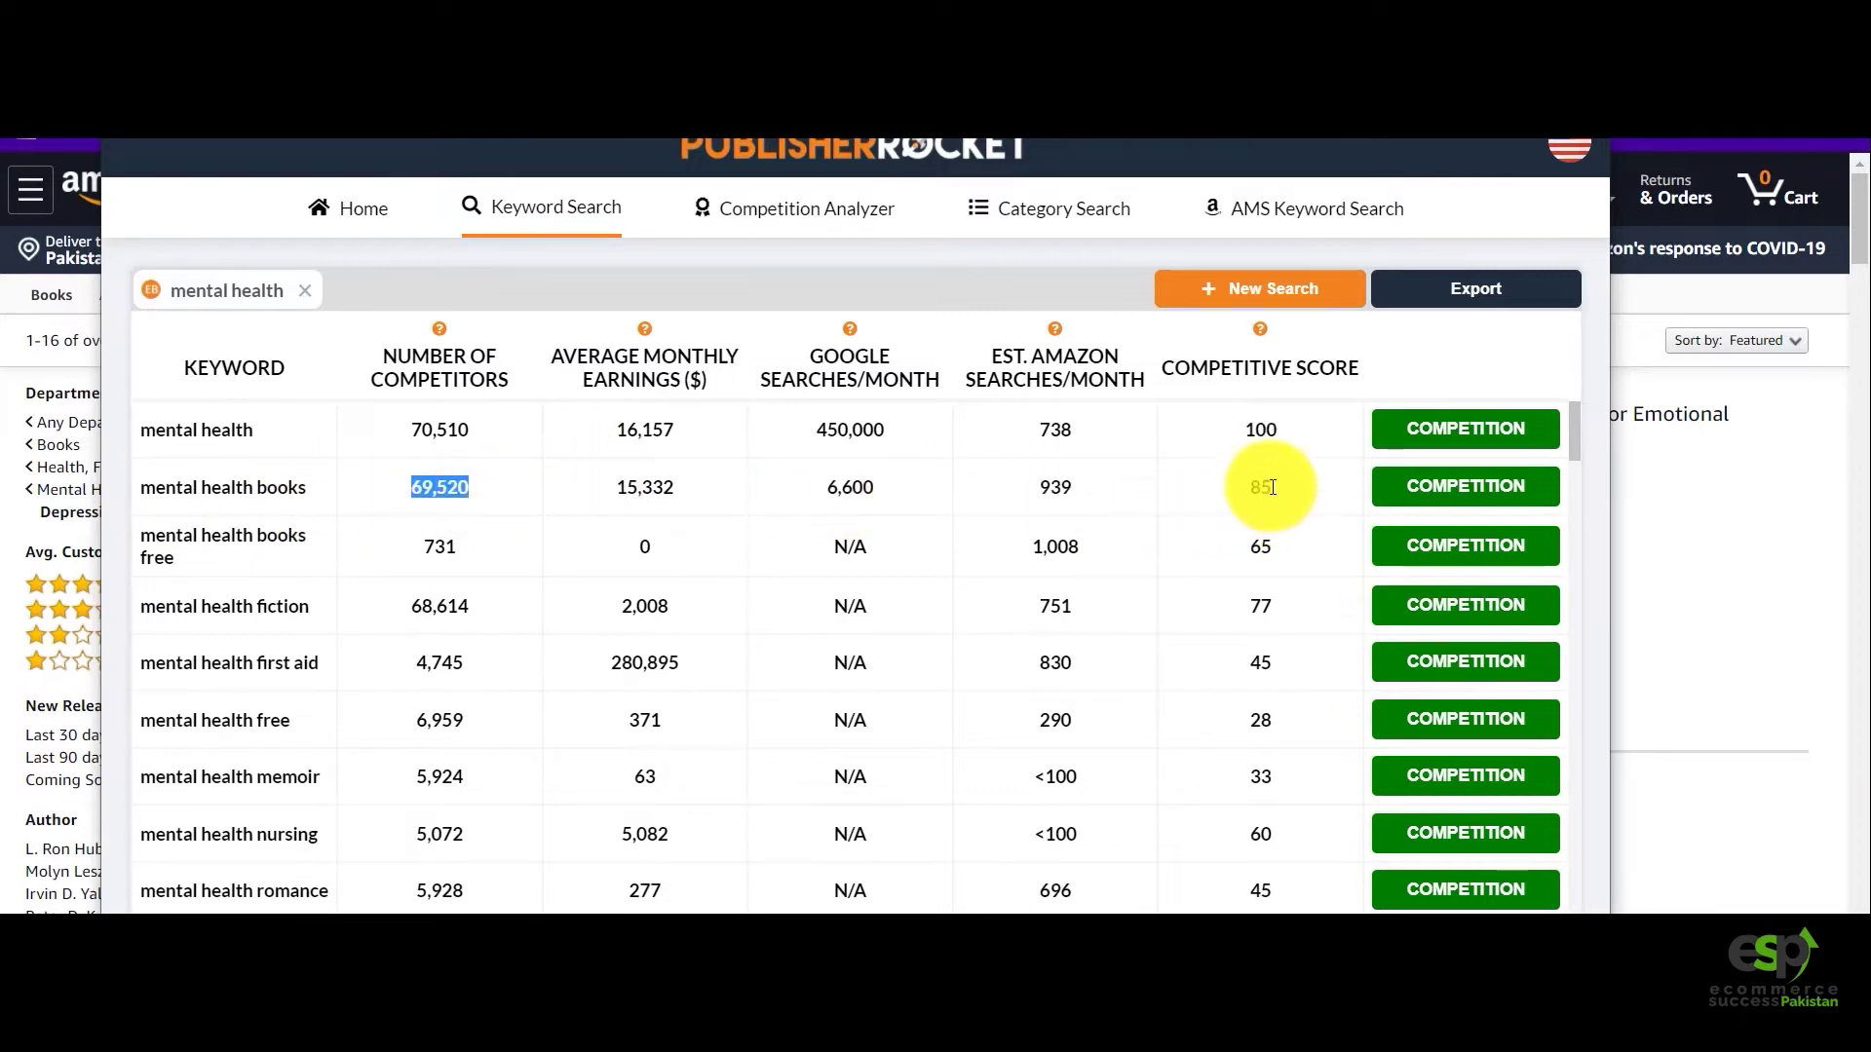
pyautogui.moveTo(1272, 487); pyautogui.dragTo(1250, 487)
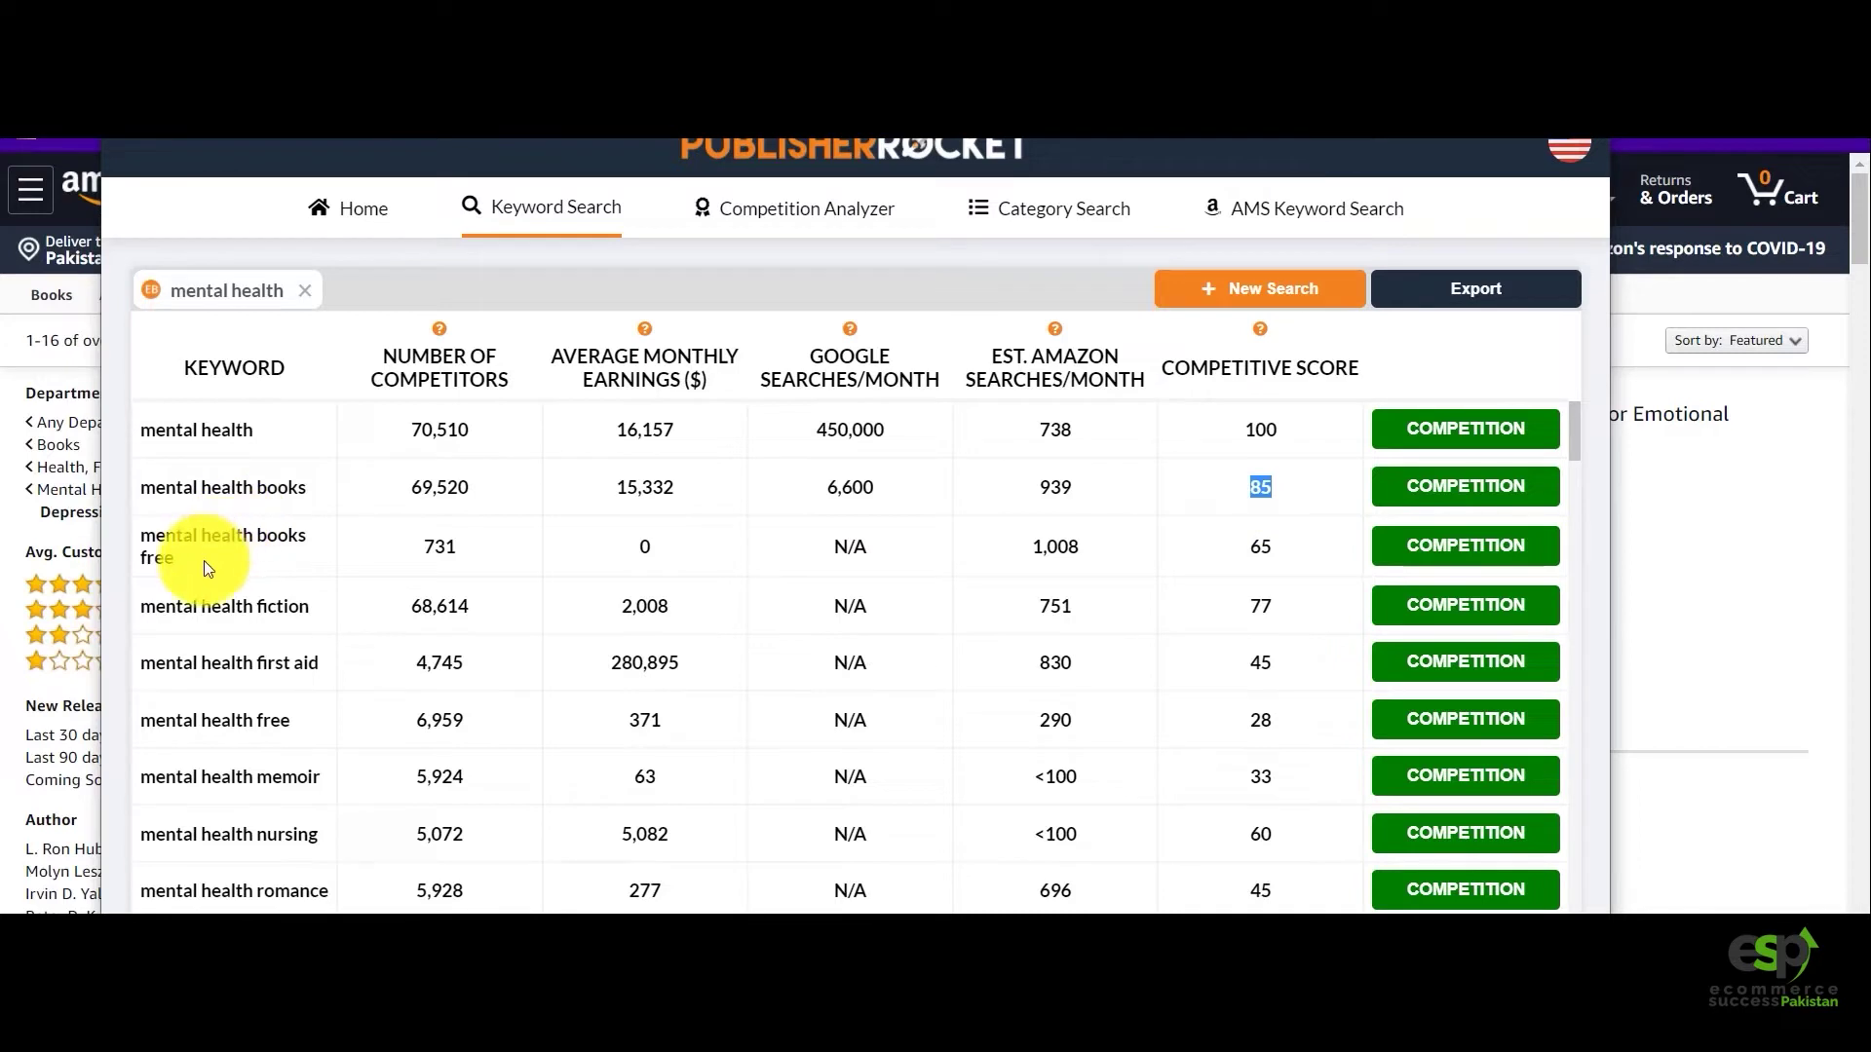
pyautogui.tripleClick(151, 542)
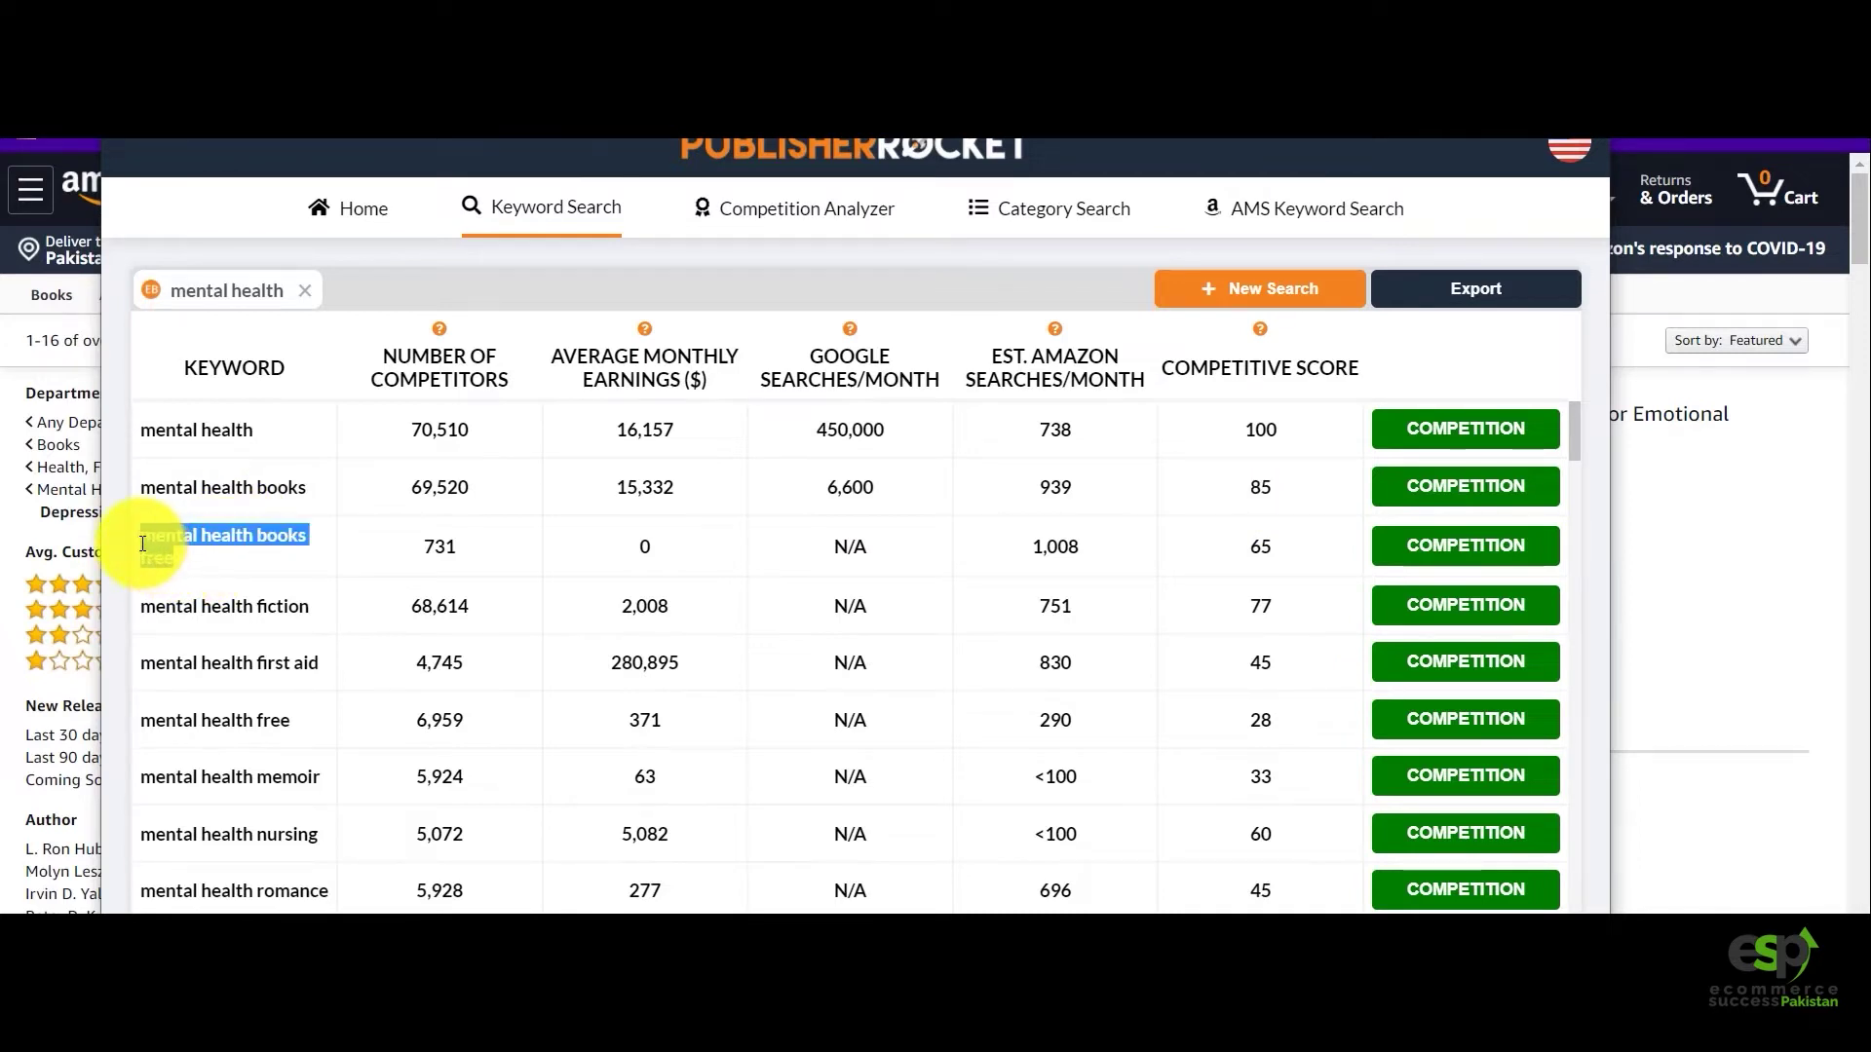
pyautogui.moveTo(1286, 548); pyautogui.dragTo(1251, 548)
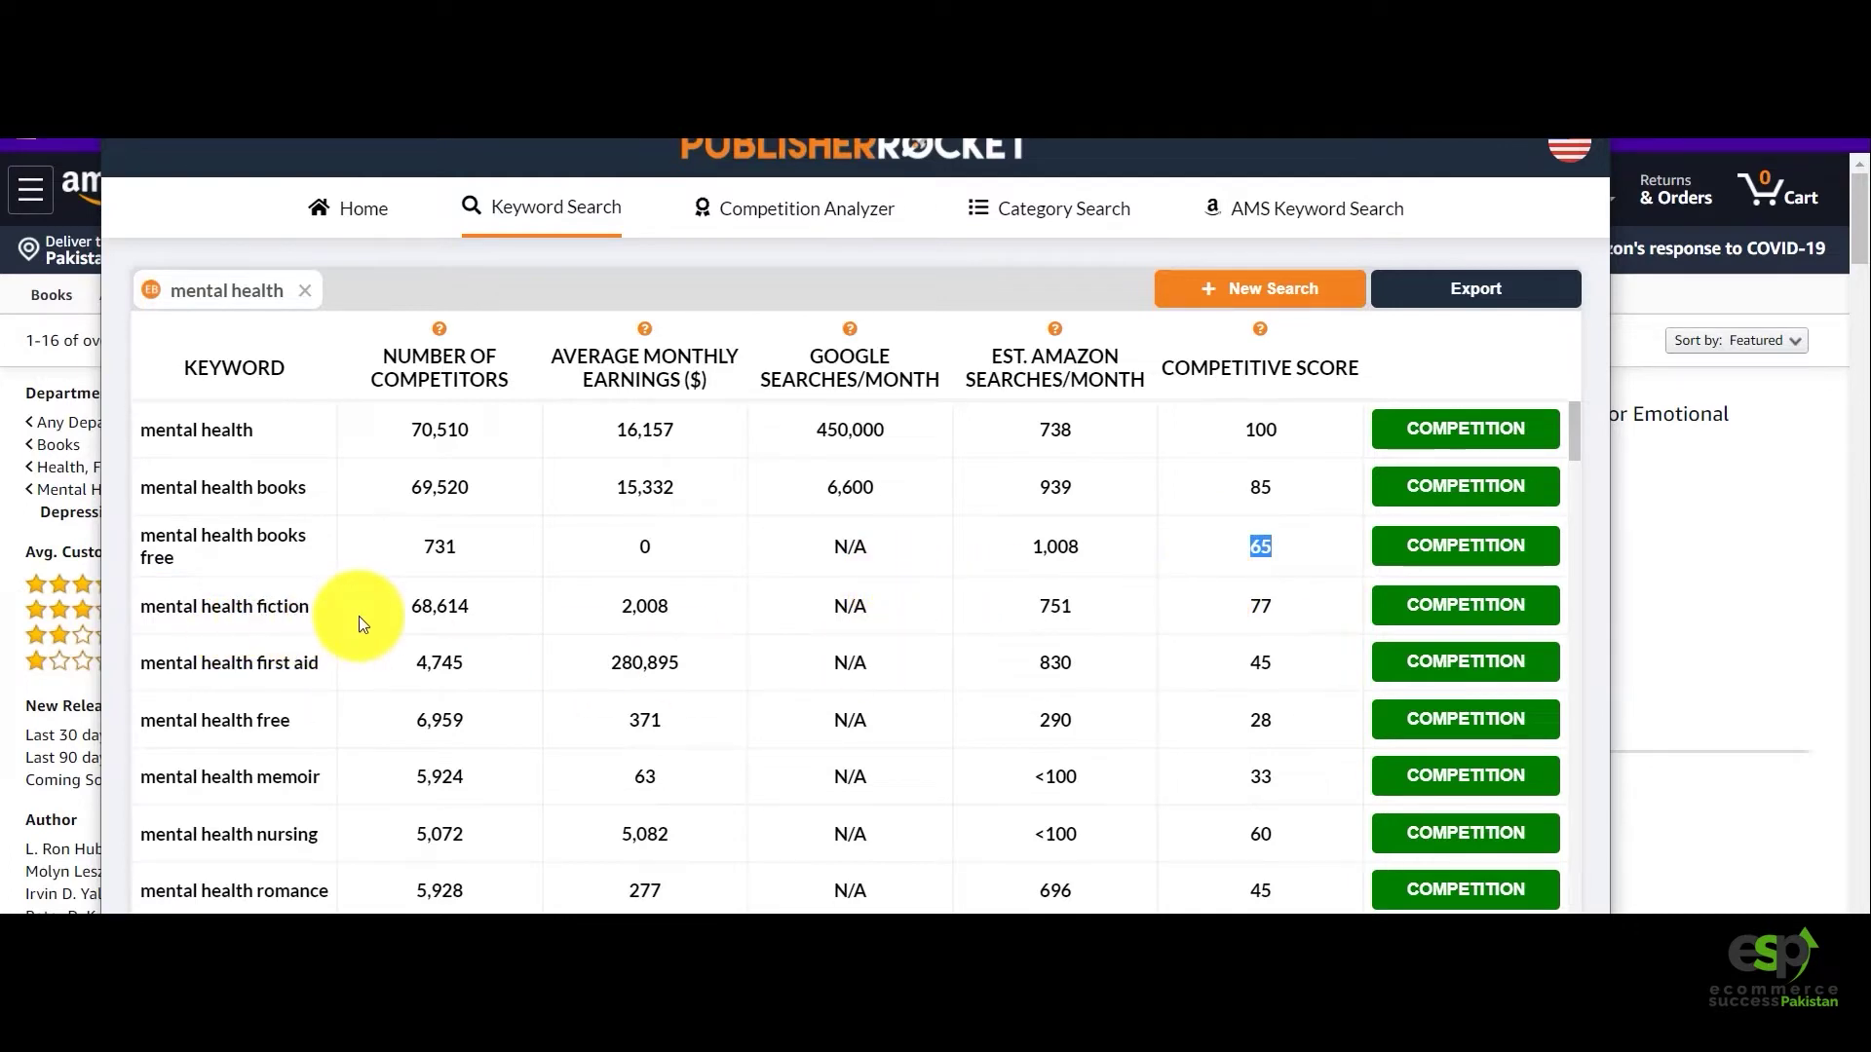
pyautogui.moveTo(1283, 605); pyautogui.dragTo(1238, 605)
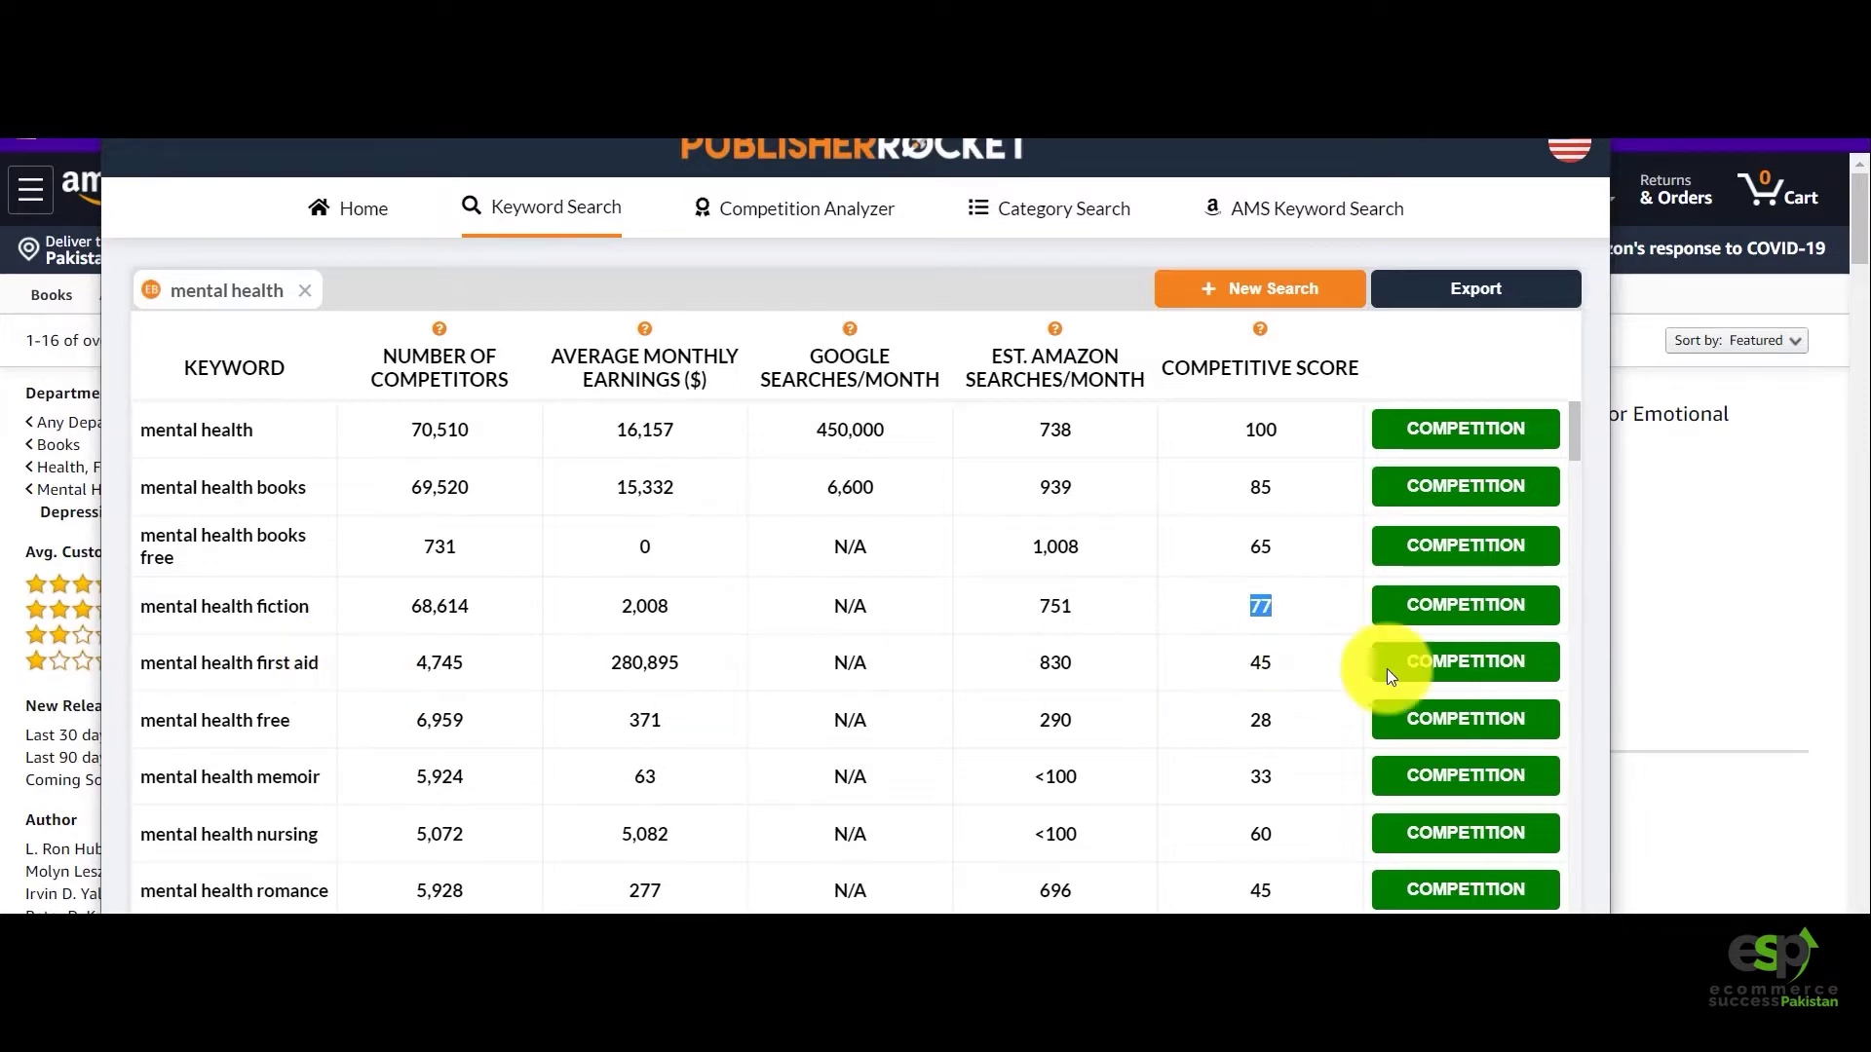
# Examine the competitive scores from "mental health first aid" down to "mental health nursing", and return to the main "mental health" keyword.
pyautogui.click(1243, 666)
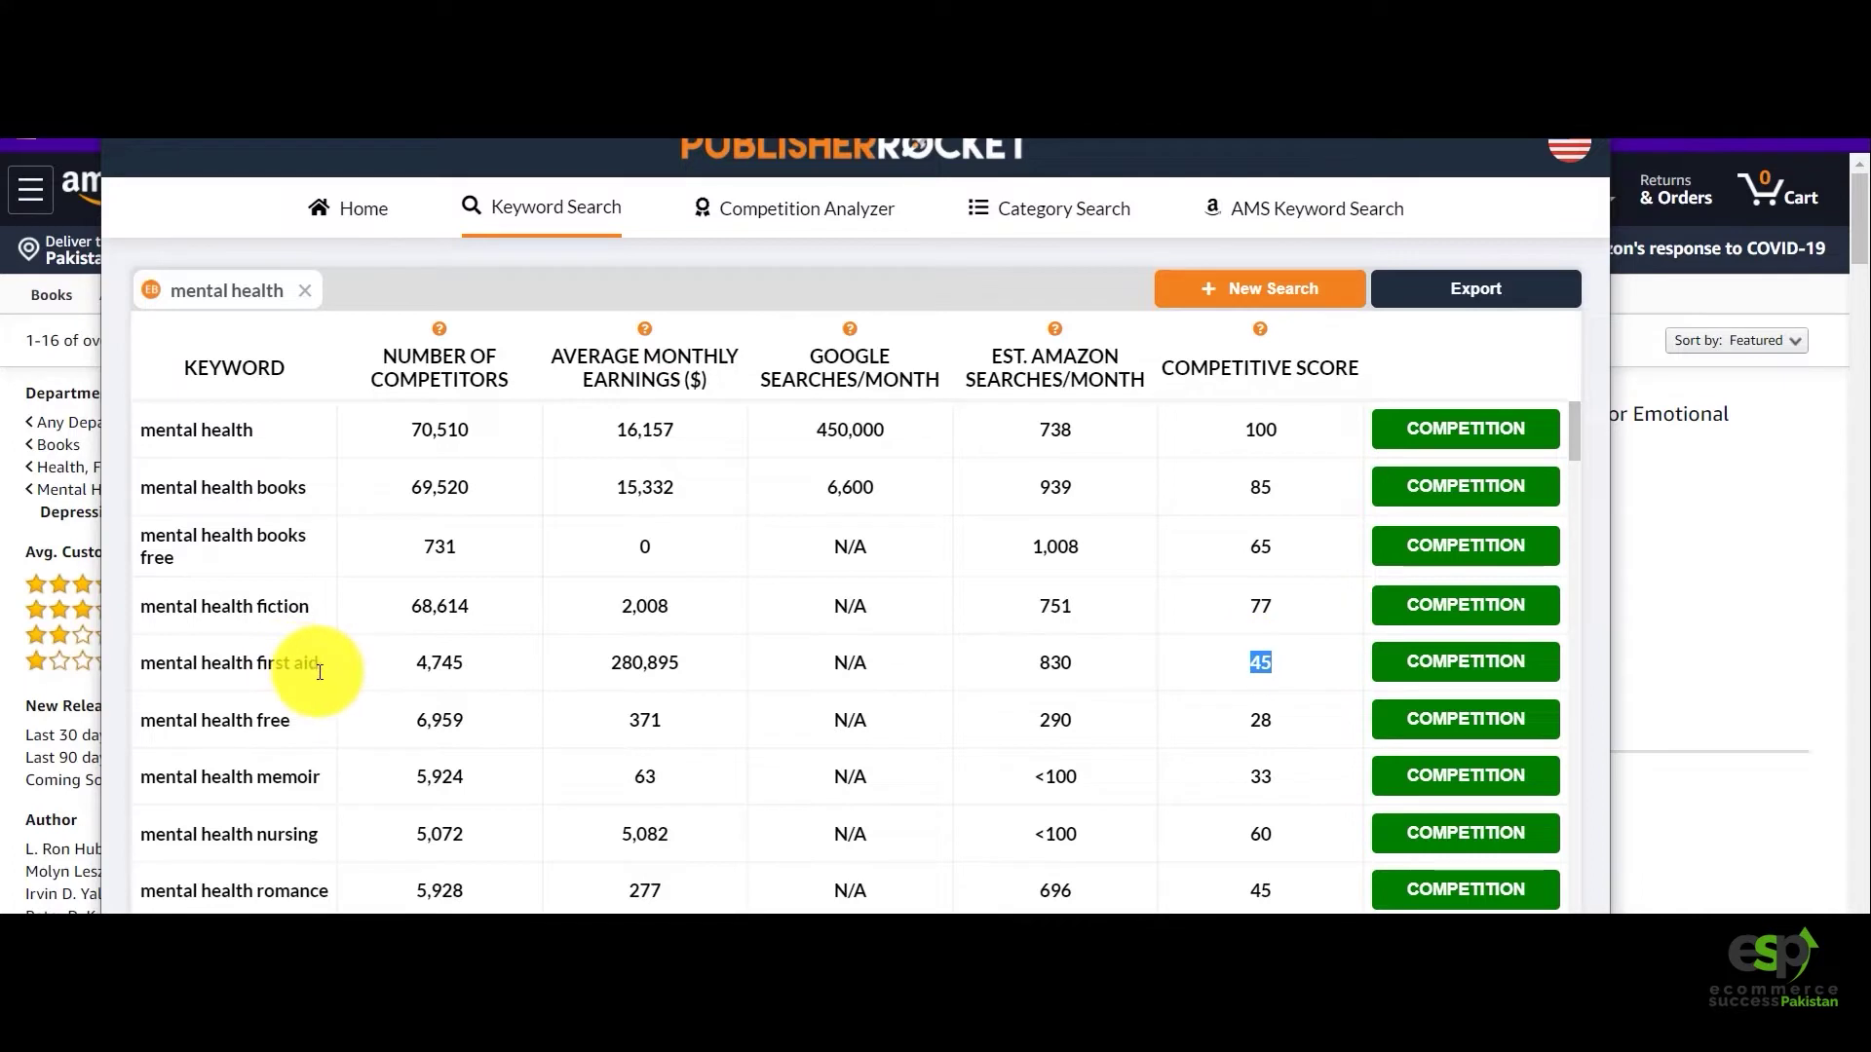
pyautogui.moveTo(321, 665); pyautogui.dragTo(138, 664)
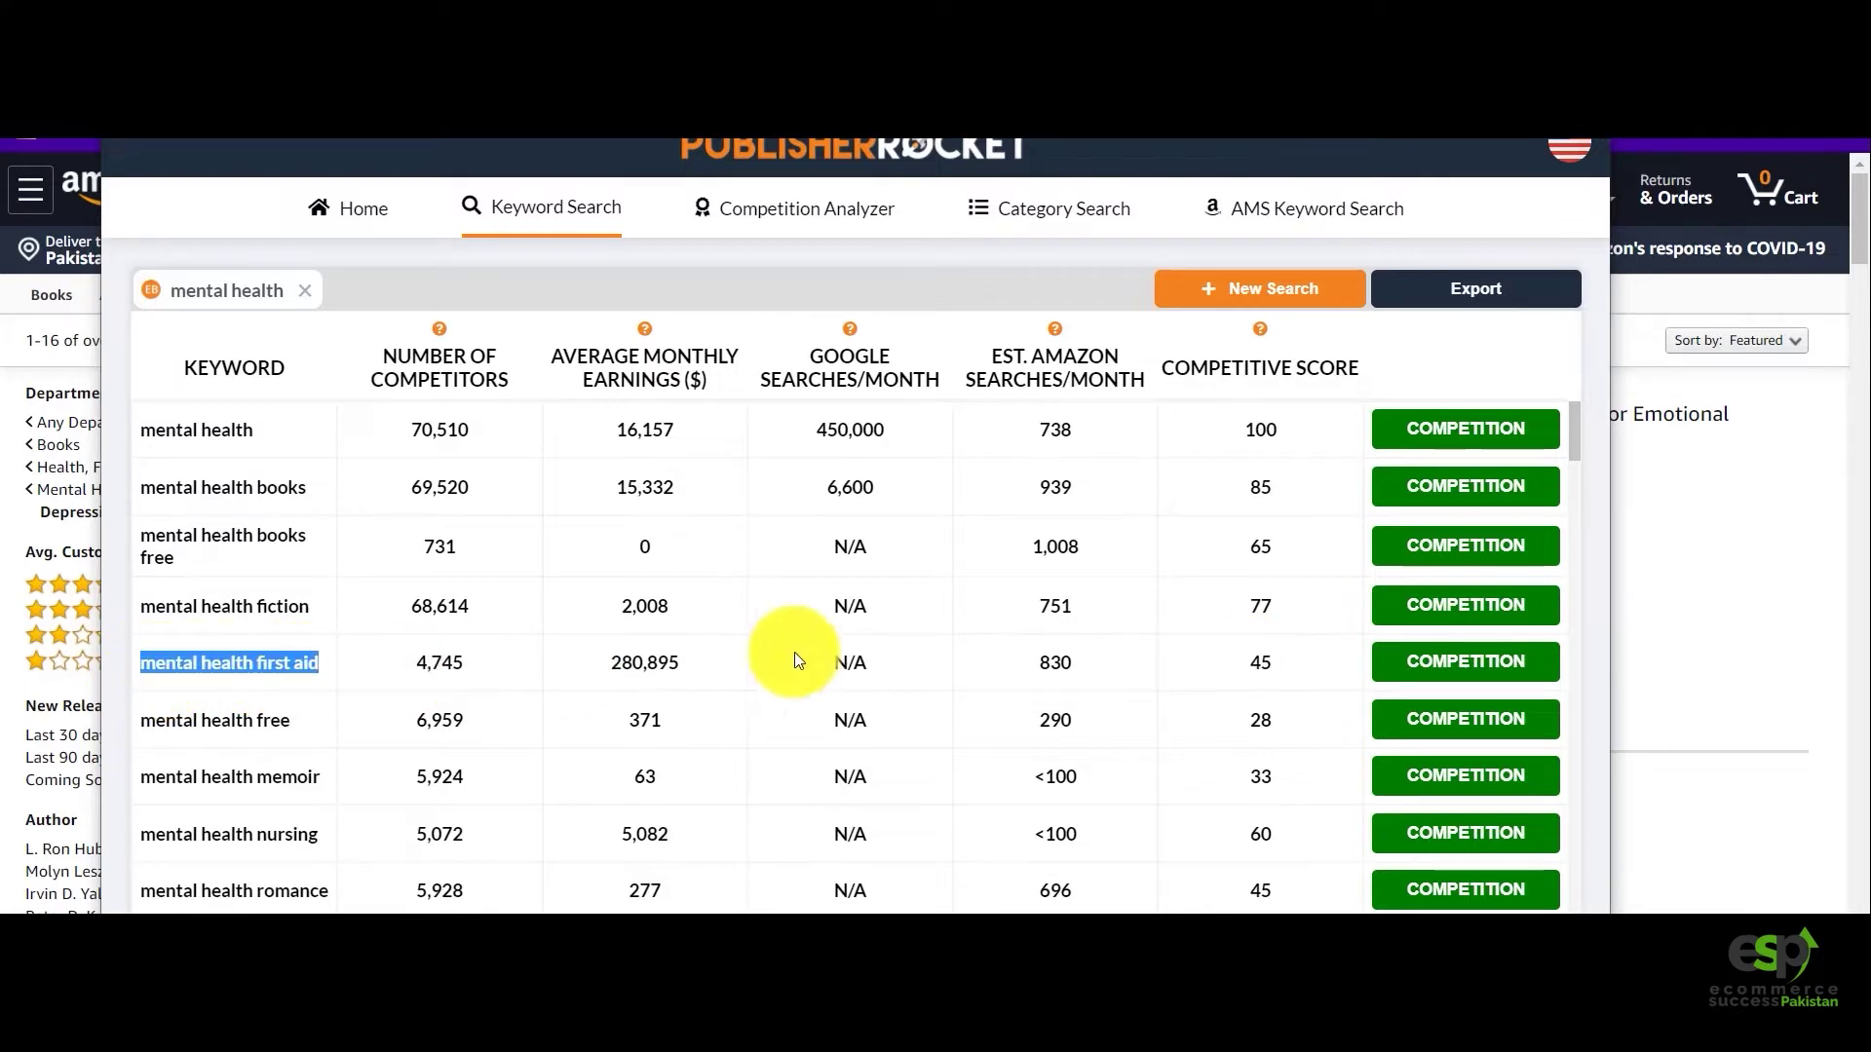
pyautogui.doubleClick(1267, 661)
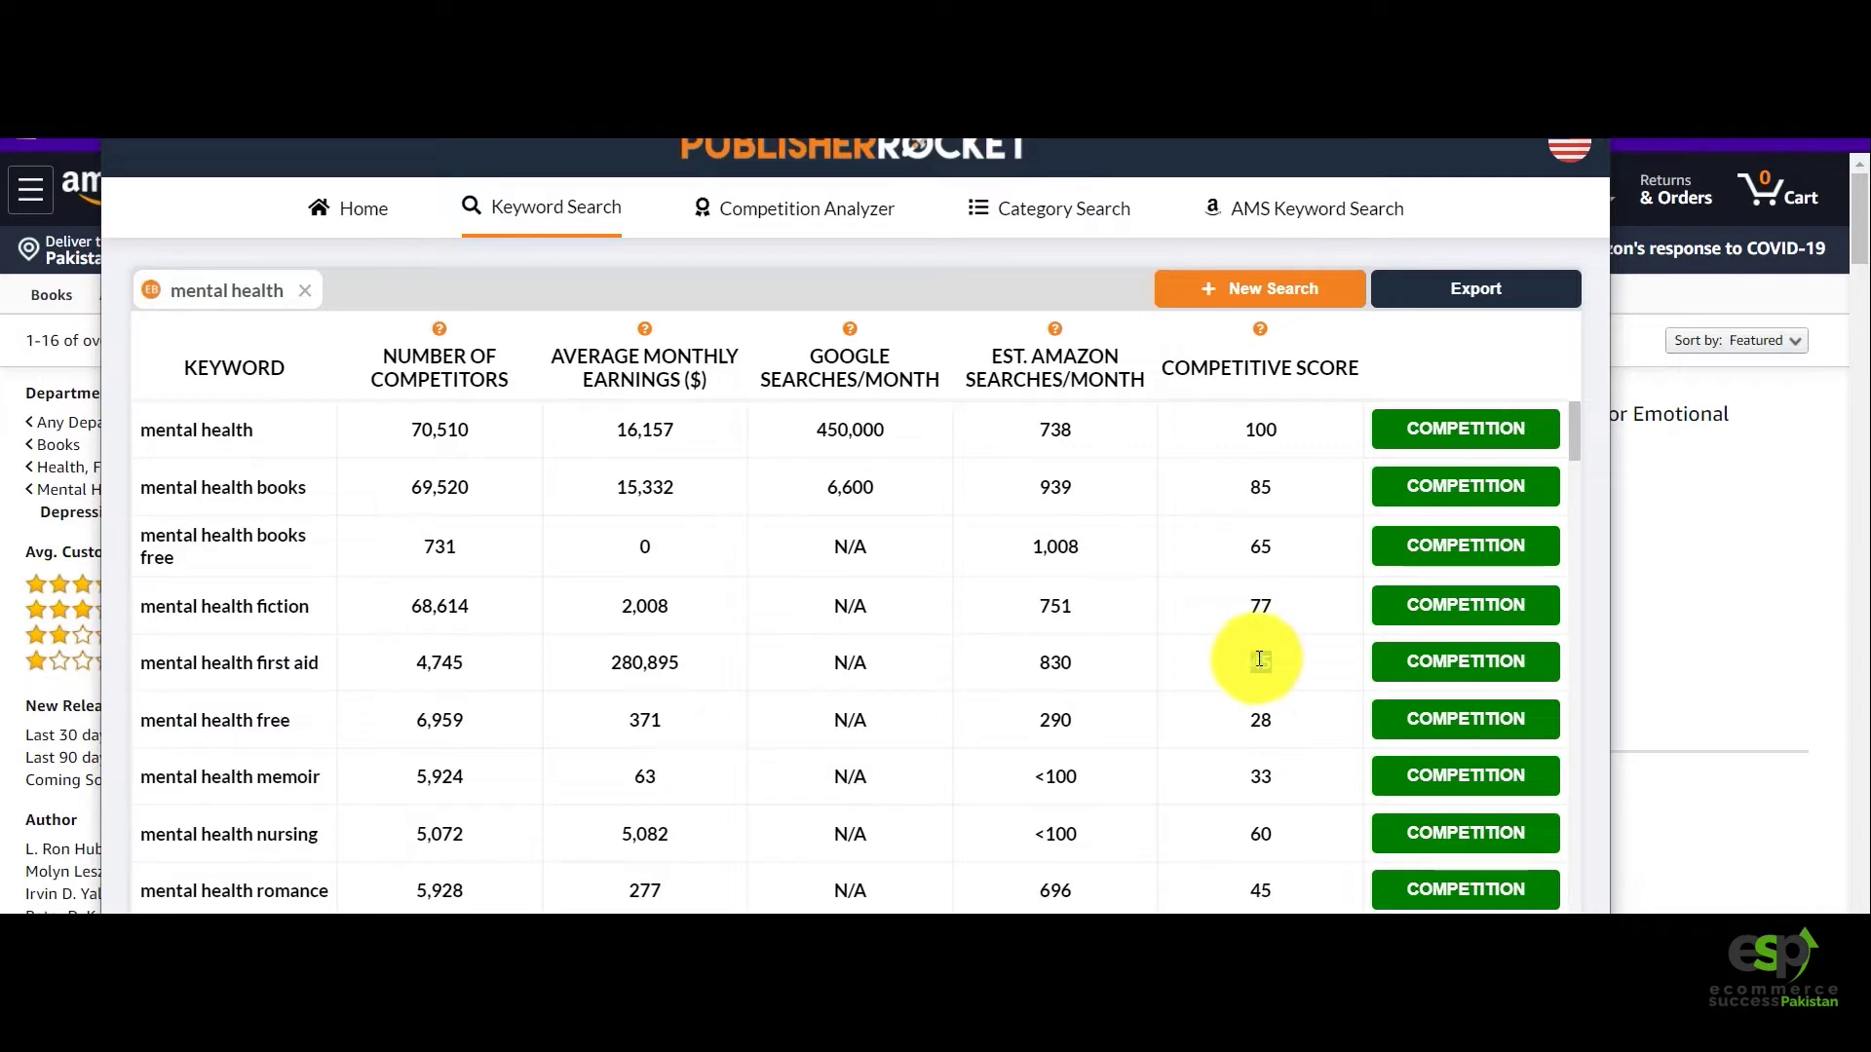
pyautogui.click(1274, 721)
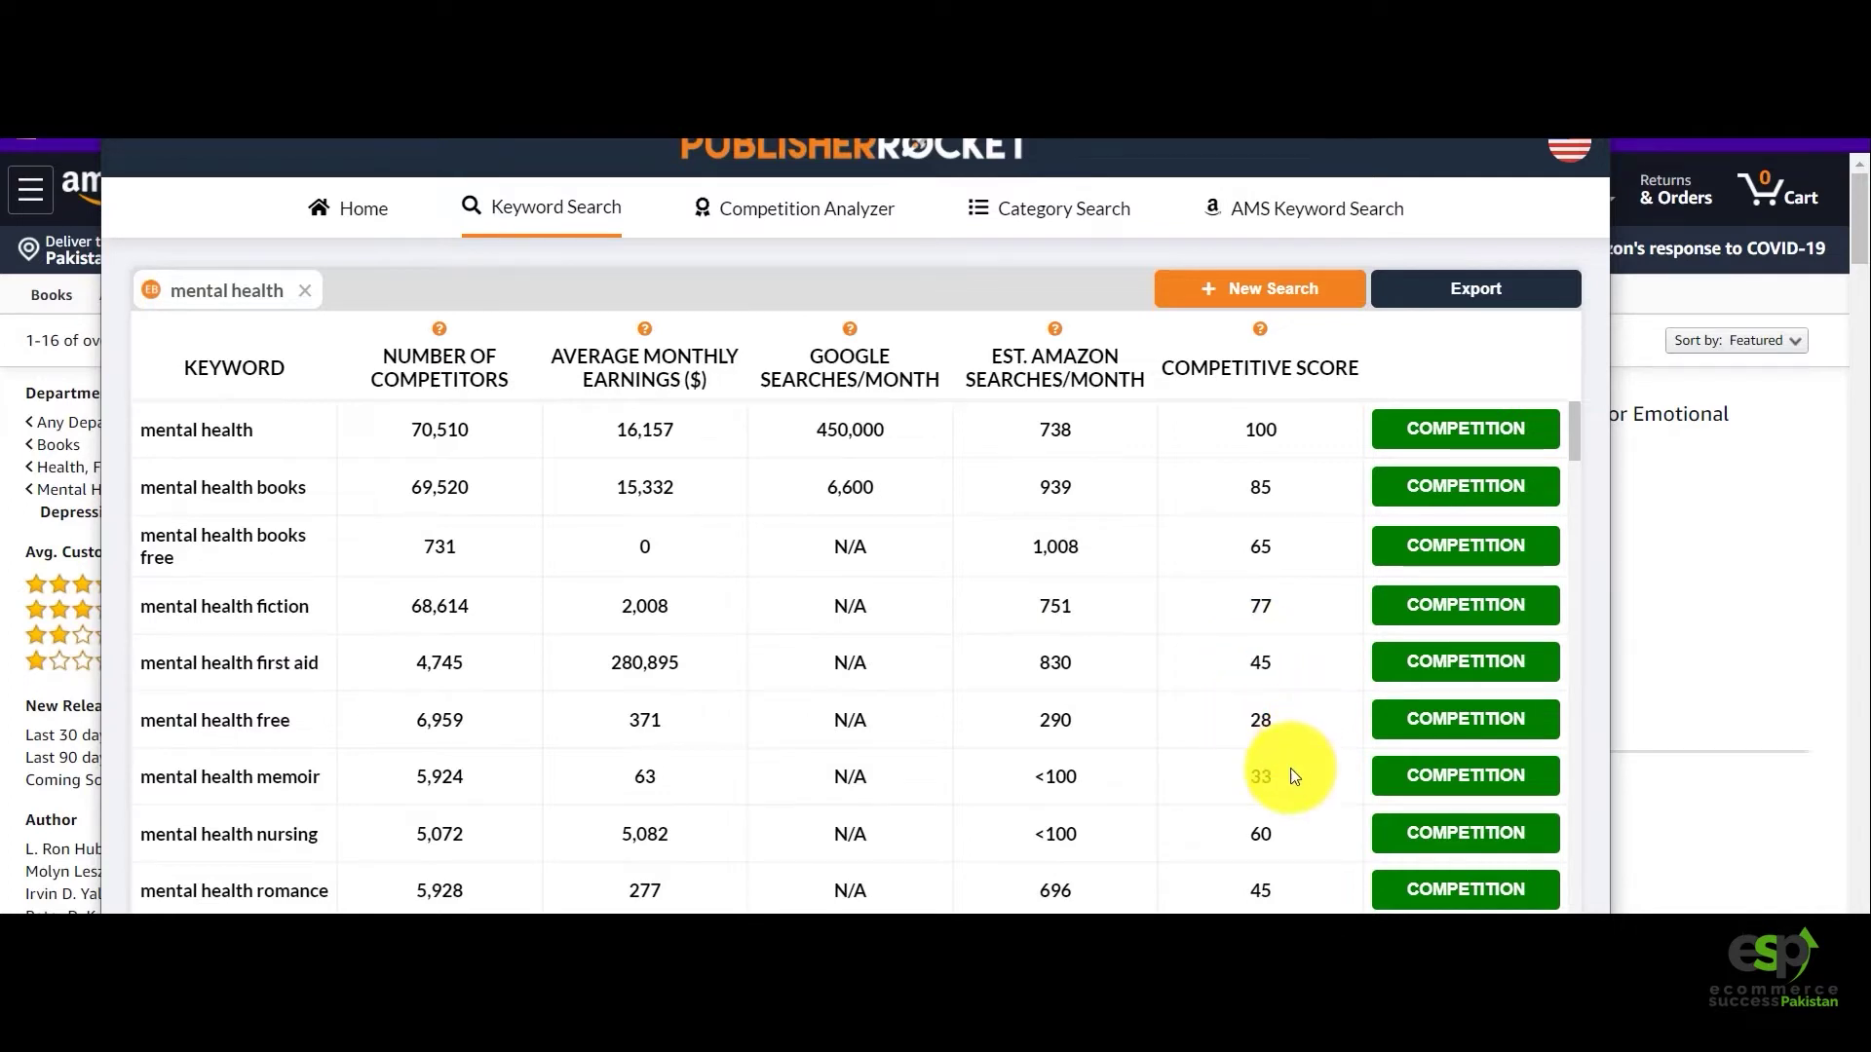
pyautogui.doubleClick(1256, 774)
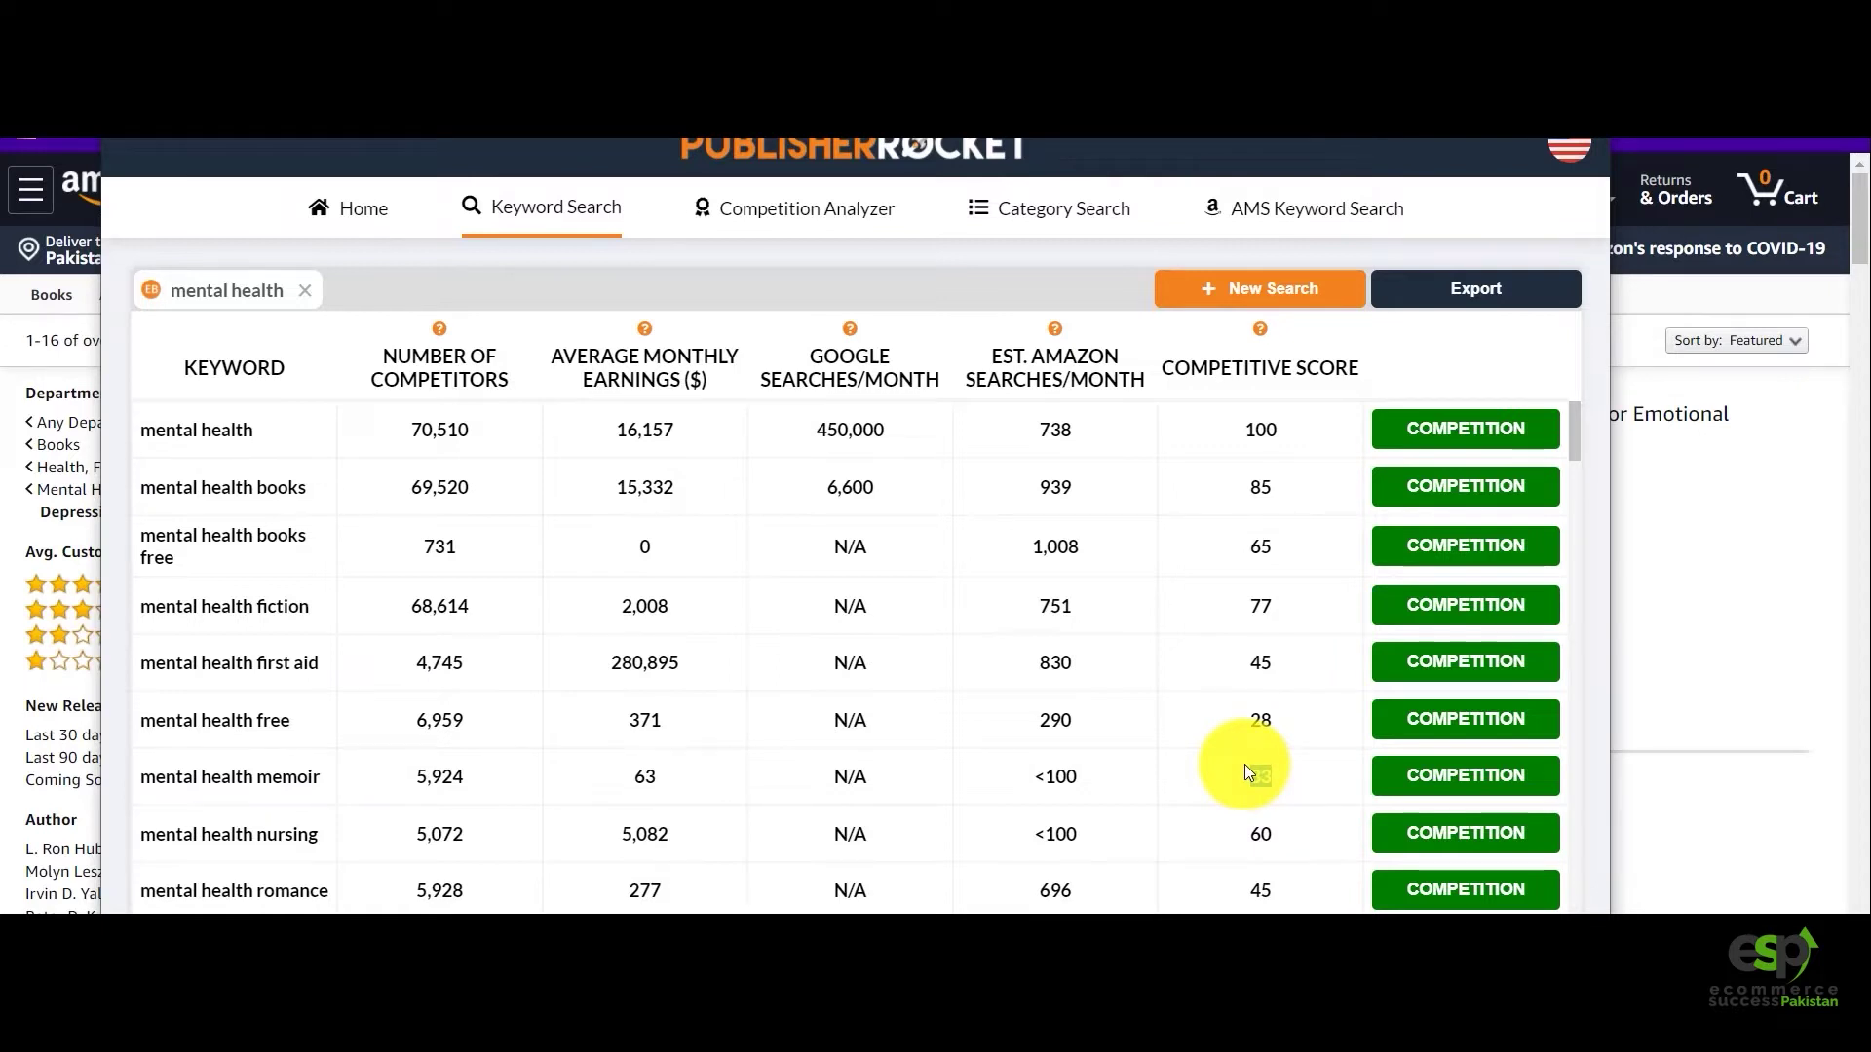
pyautogui.scroll(-1, 1246, 772)
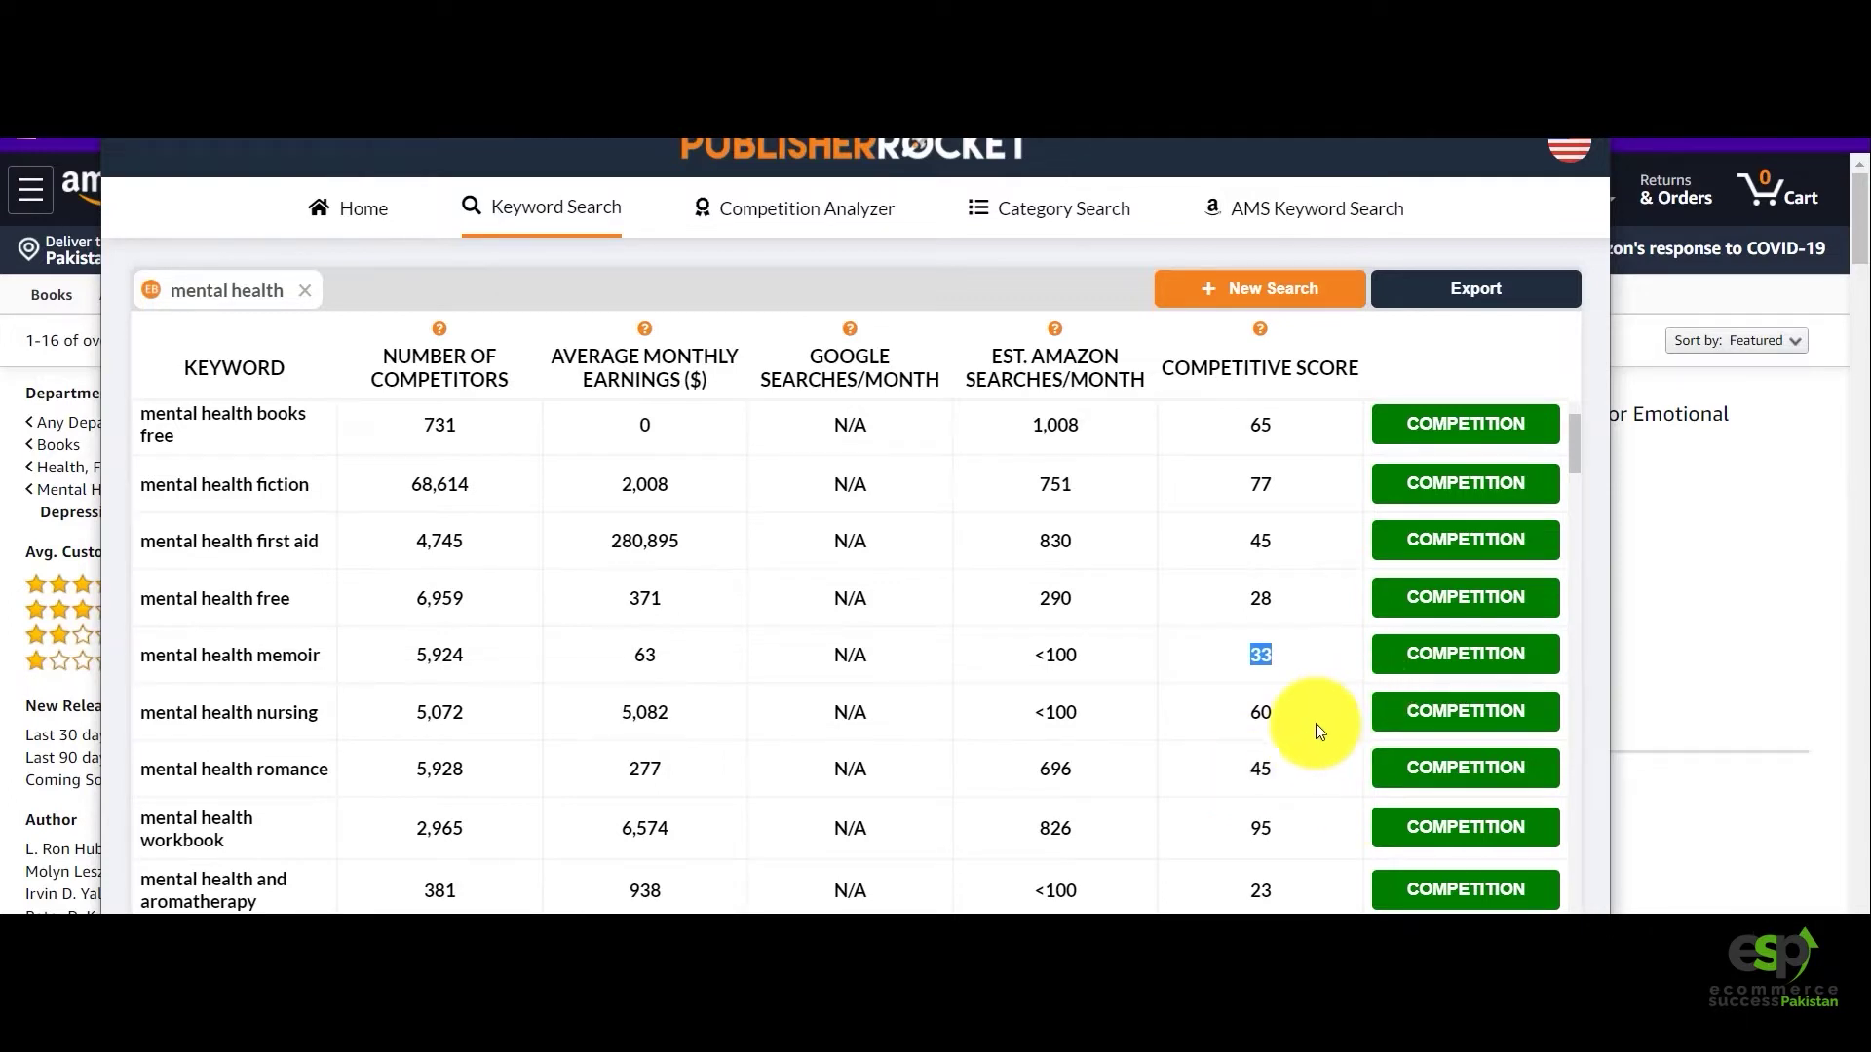
pyautogui.doubleClick(1253, 714)
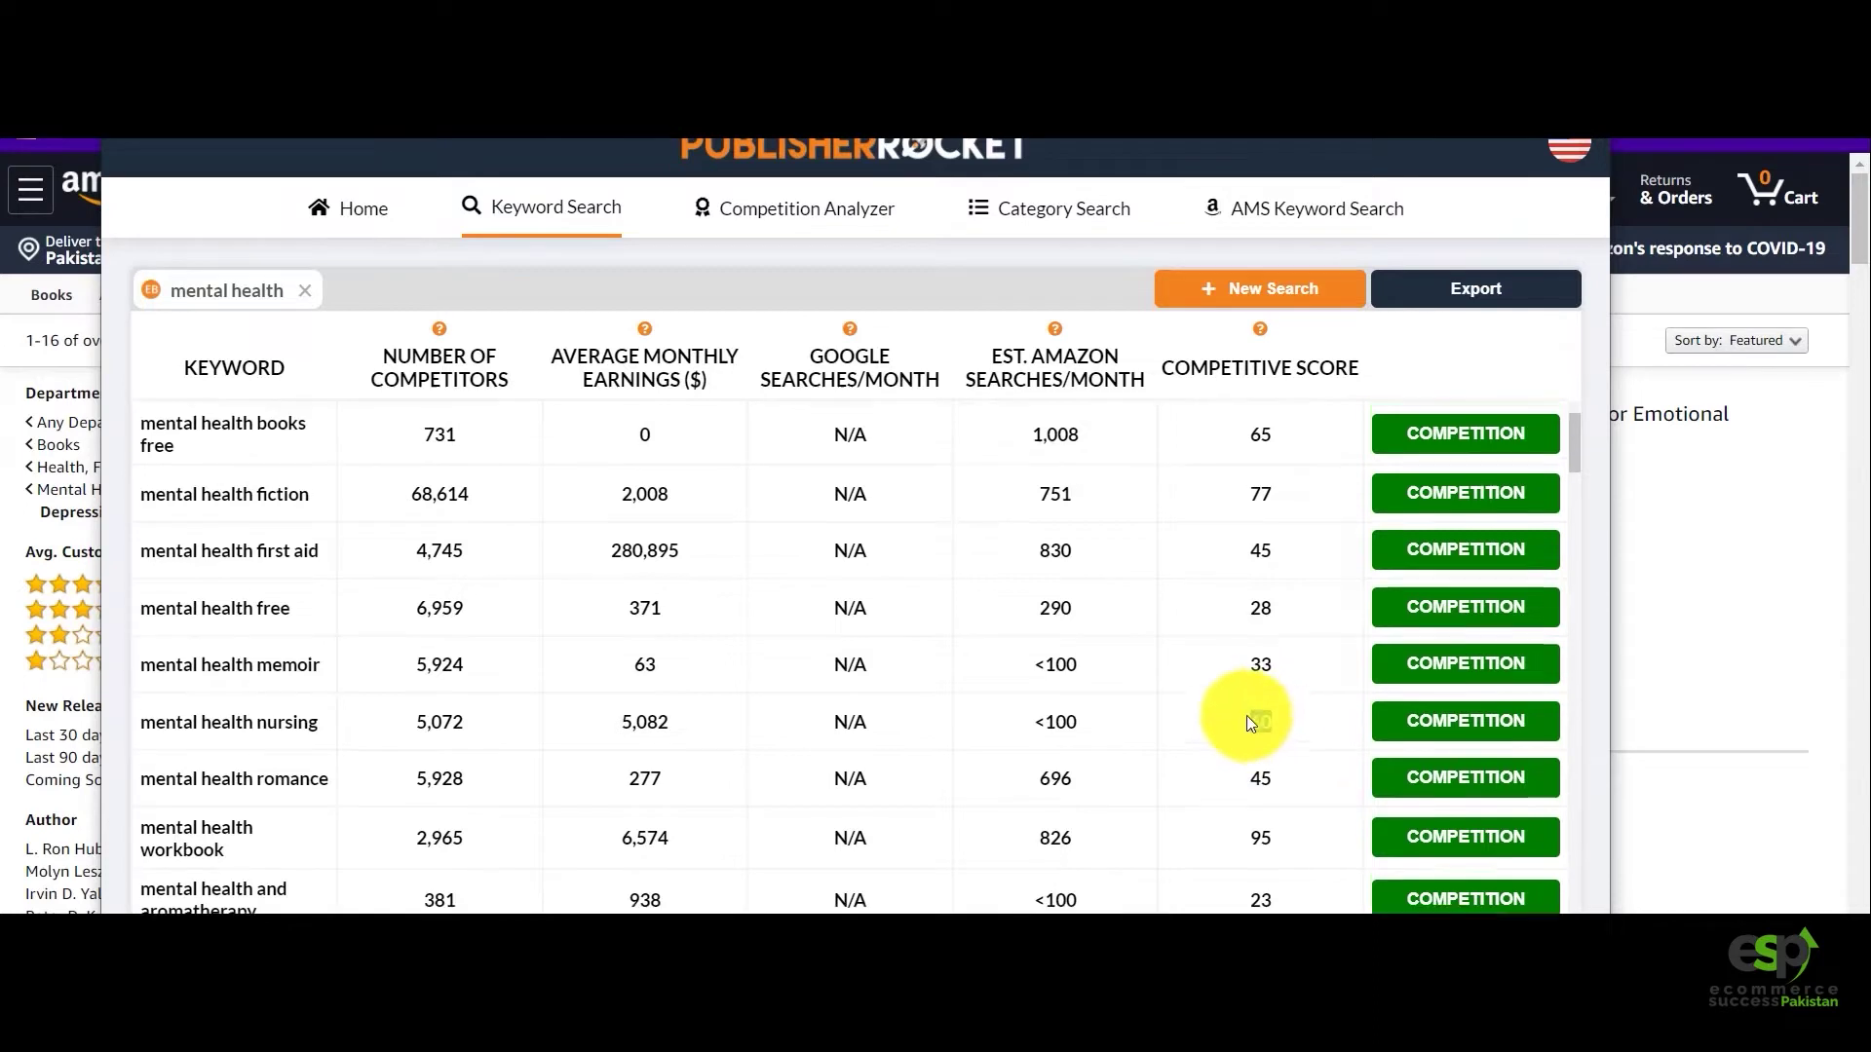
pyautogui.scroll(2, 1246, 716)
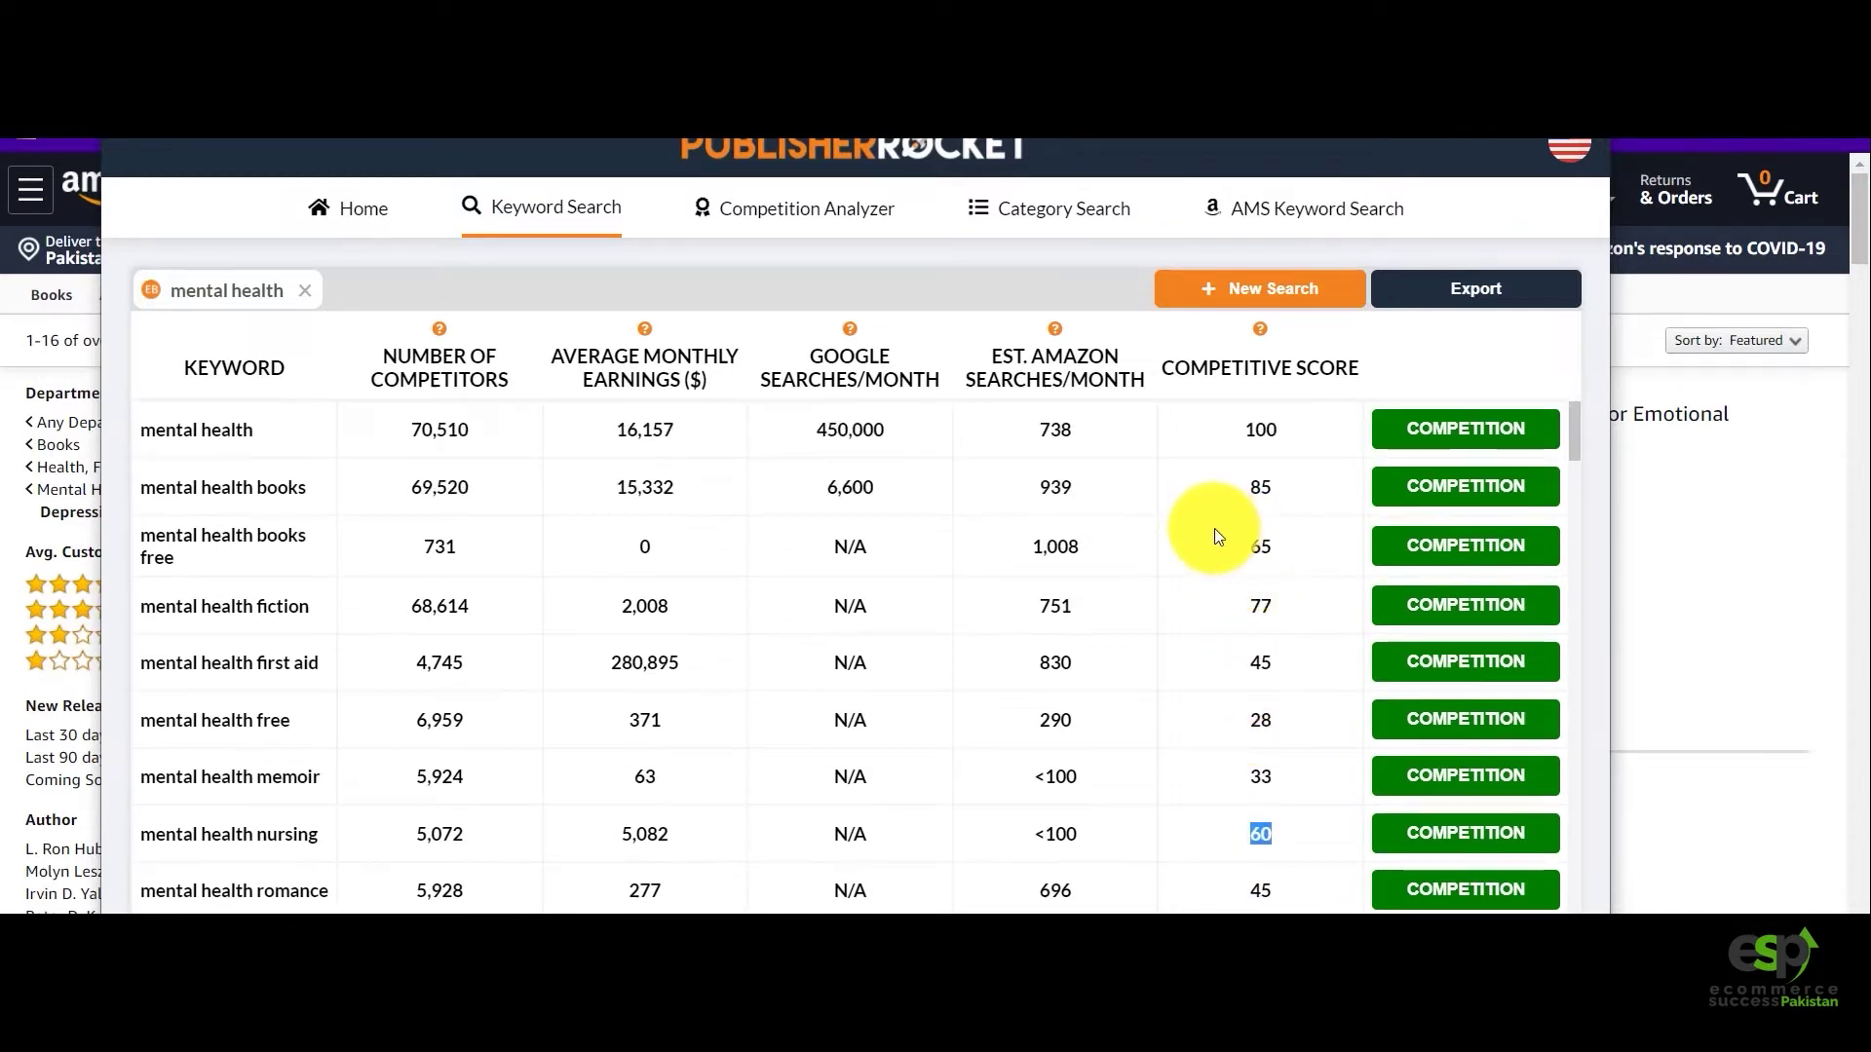
pyautogui.doubleClick(213, 430)
pyautogui.moveTo(213, 430); pyautogui.dragTo(146, 422)
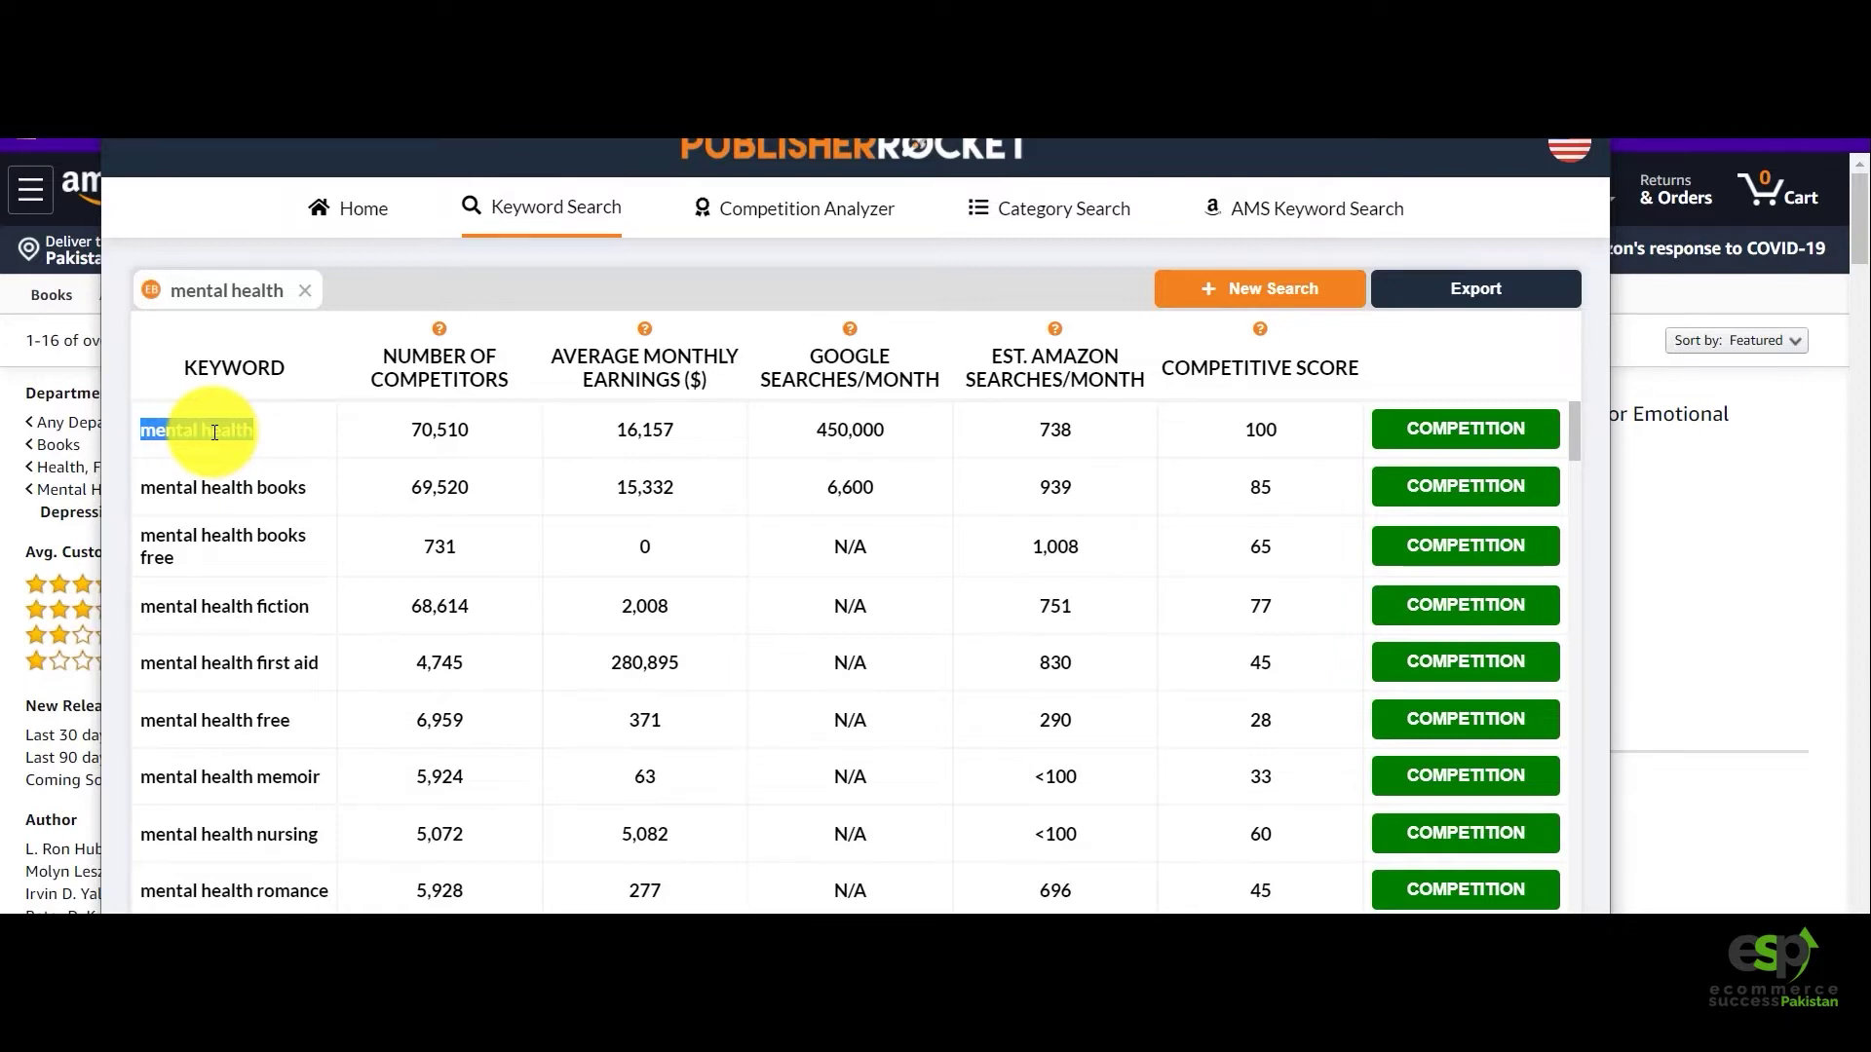
pyautogui.moveTo(687, 1033)
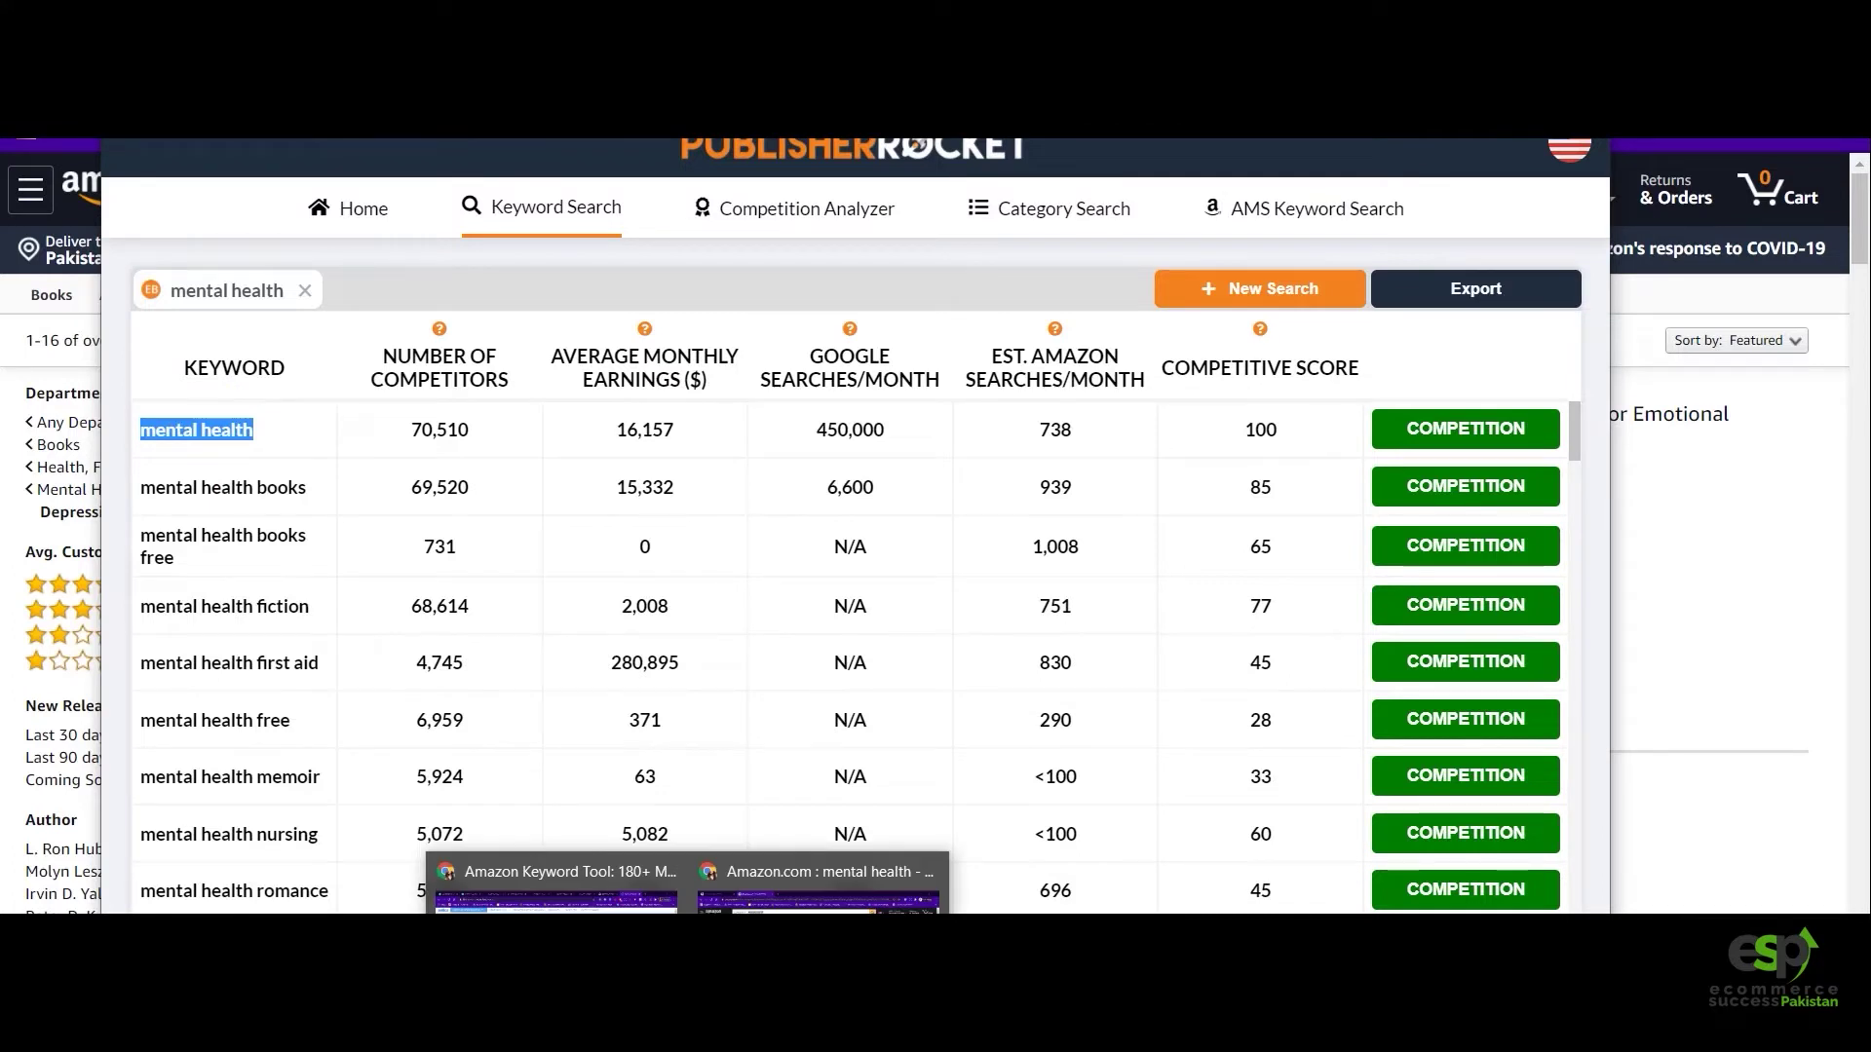
pyautogui.click(1301, 935)
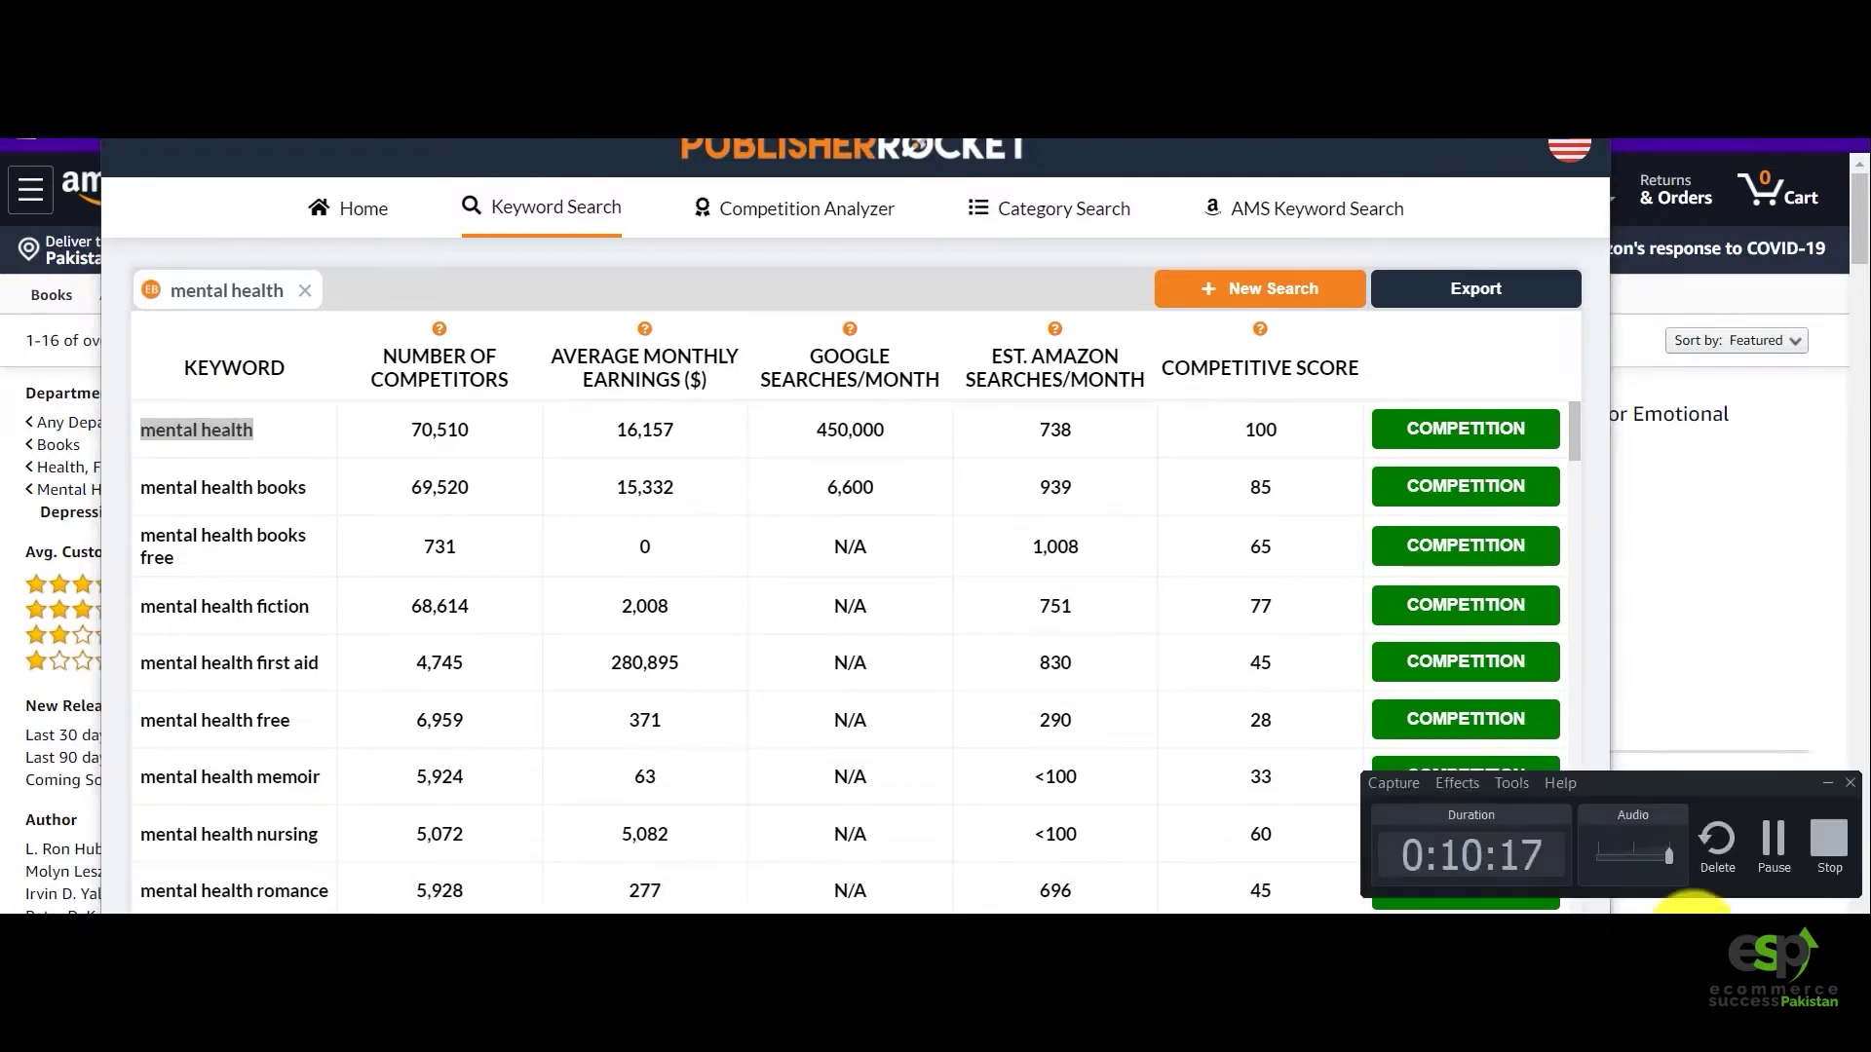
pyautogui.click(1774, 838)
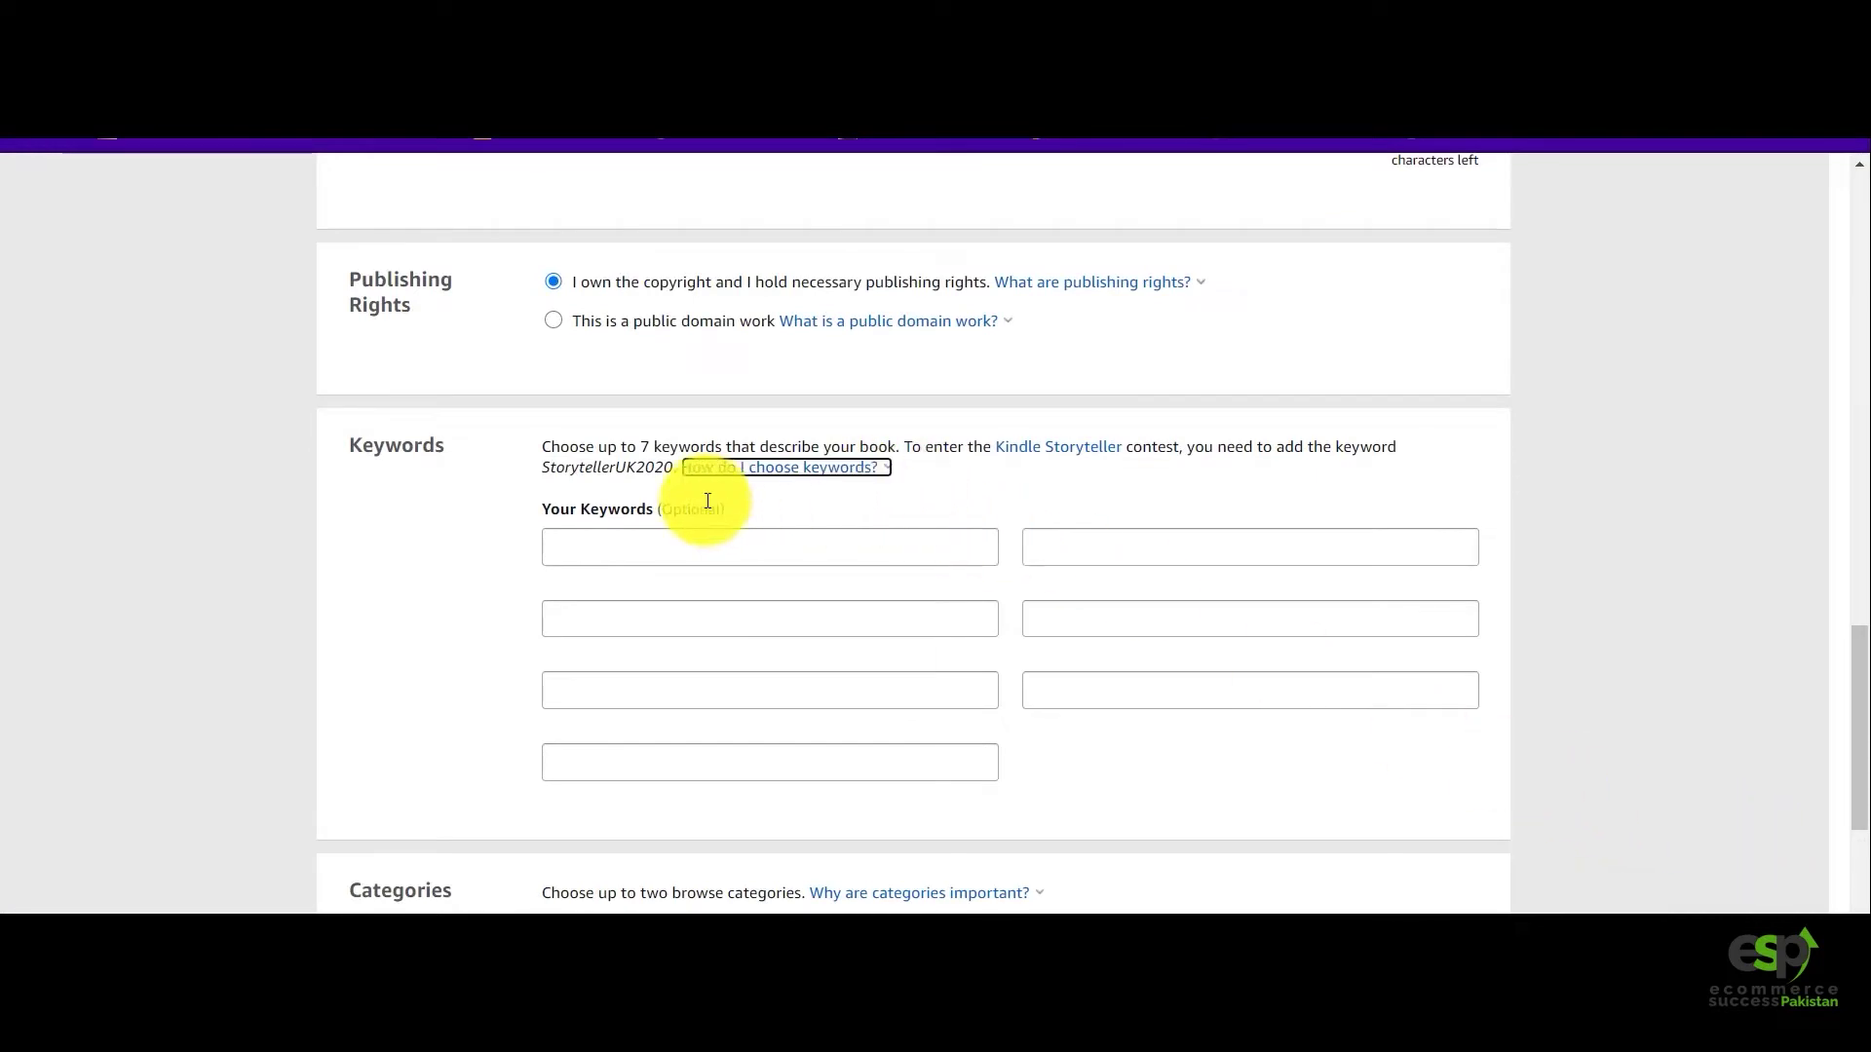
# Examine the seven keyword fields, the Book Title and the Subtitle in the Amazon KDP paperback details form.
pyautogui.click(616, 548)
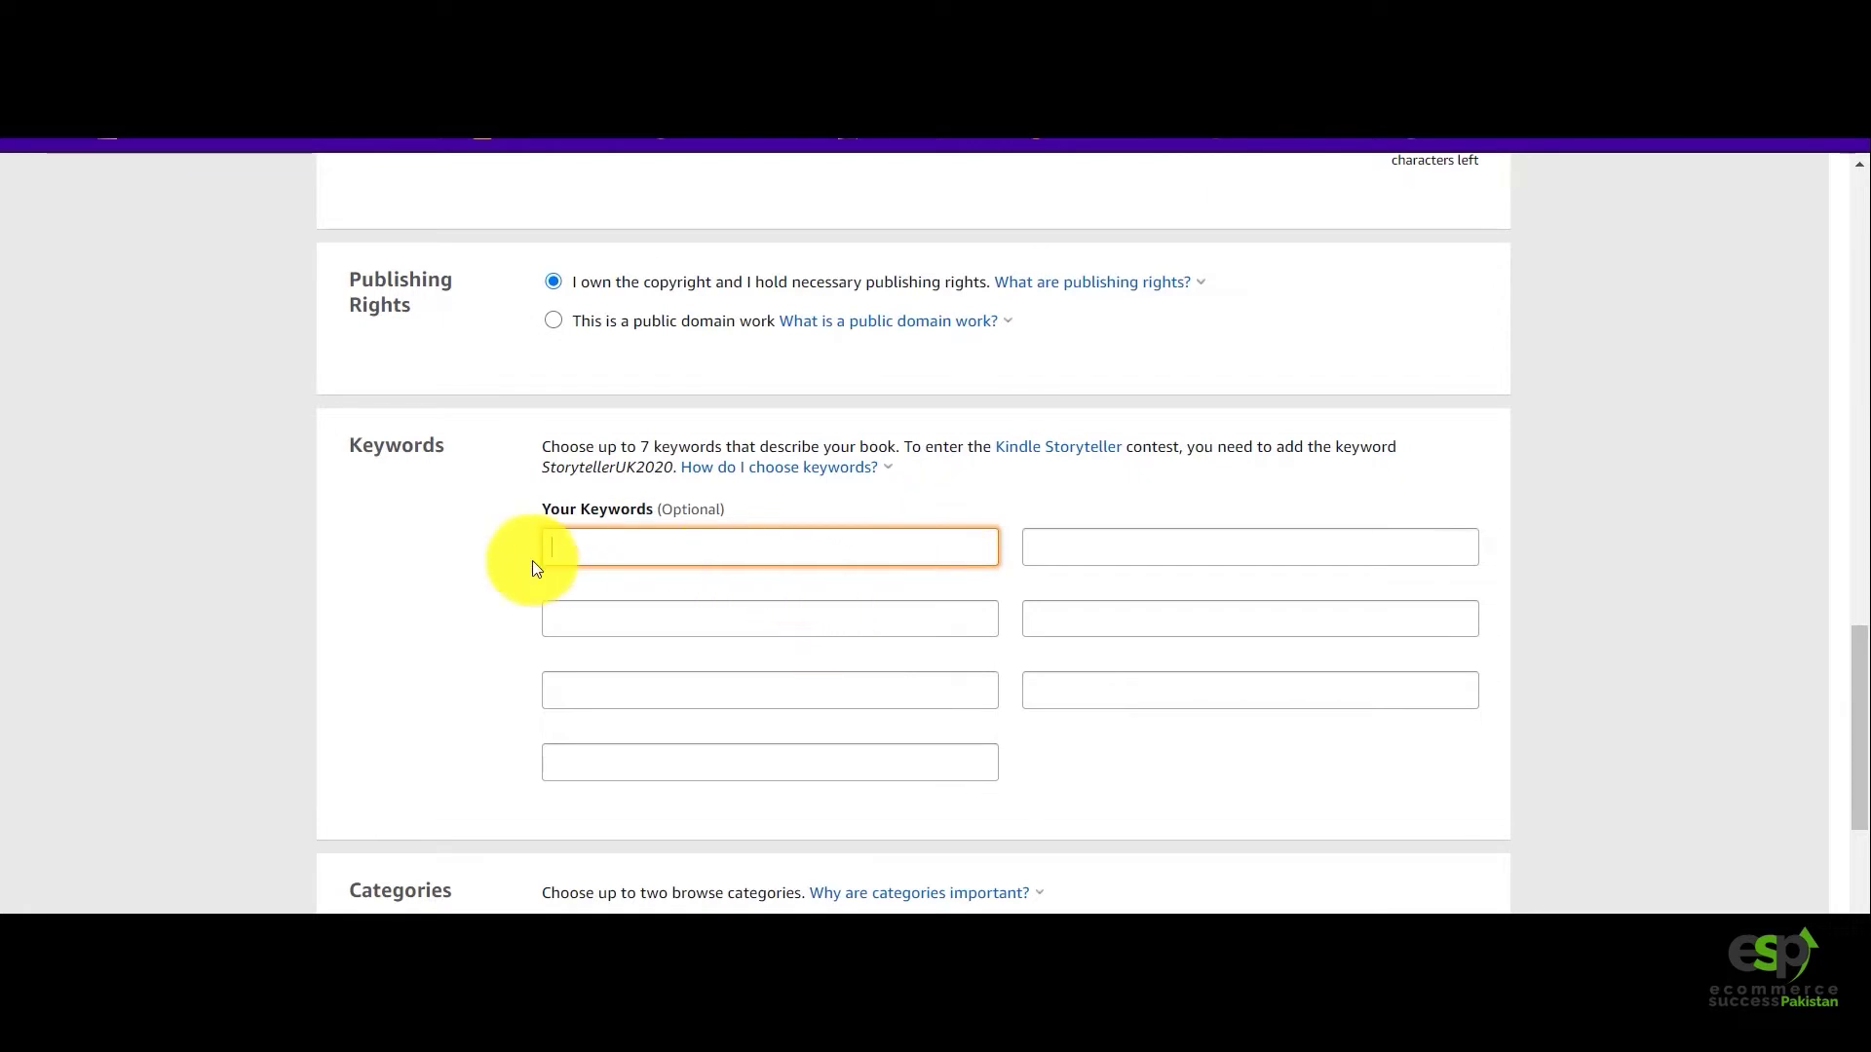
pyautogui.moveTo(519, 523); pyautogui.dragTo(1008, 763)
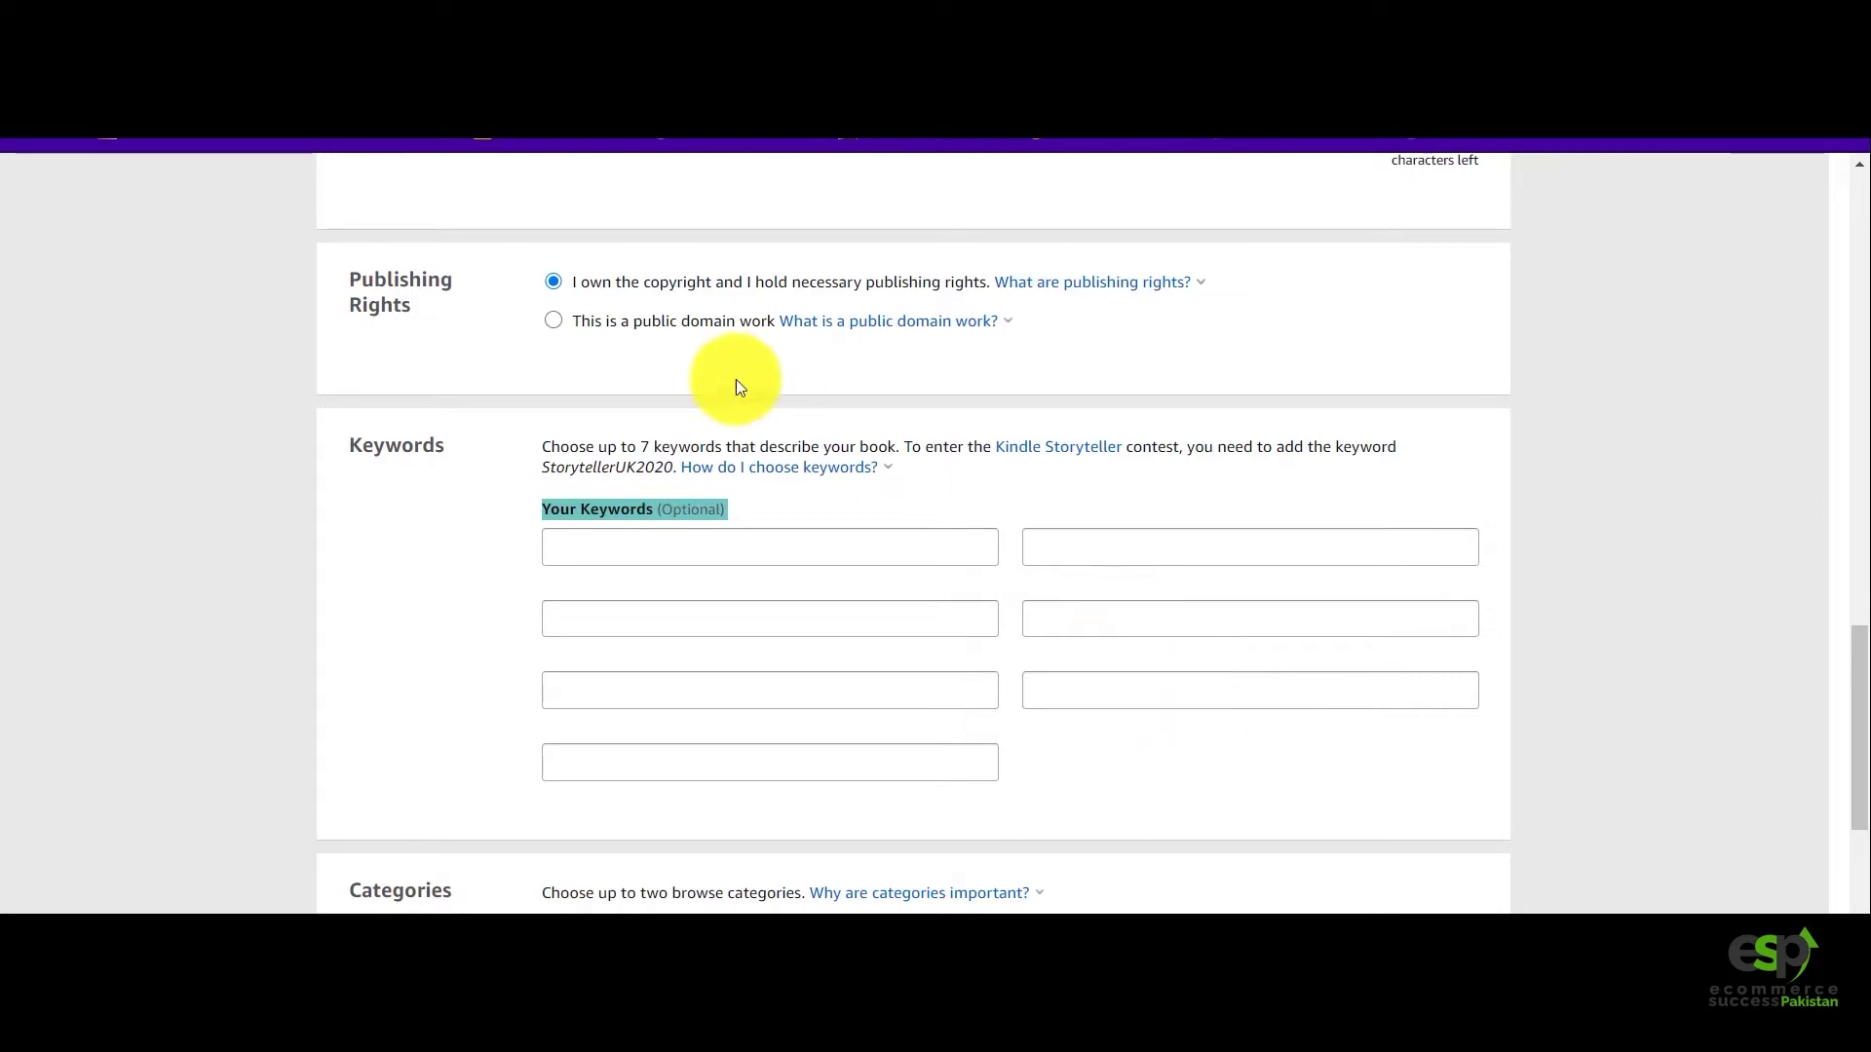
pyautogui.scroll(2, 746, 394)
pyautogui.scroll(10, 746, 394)
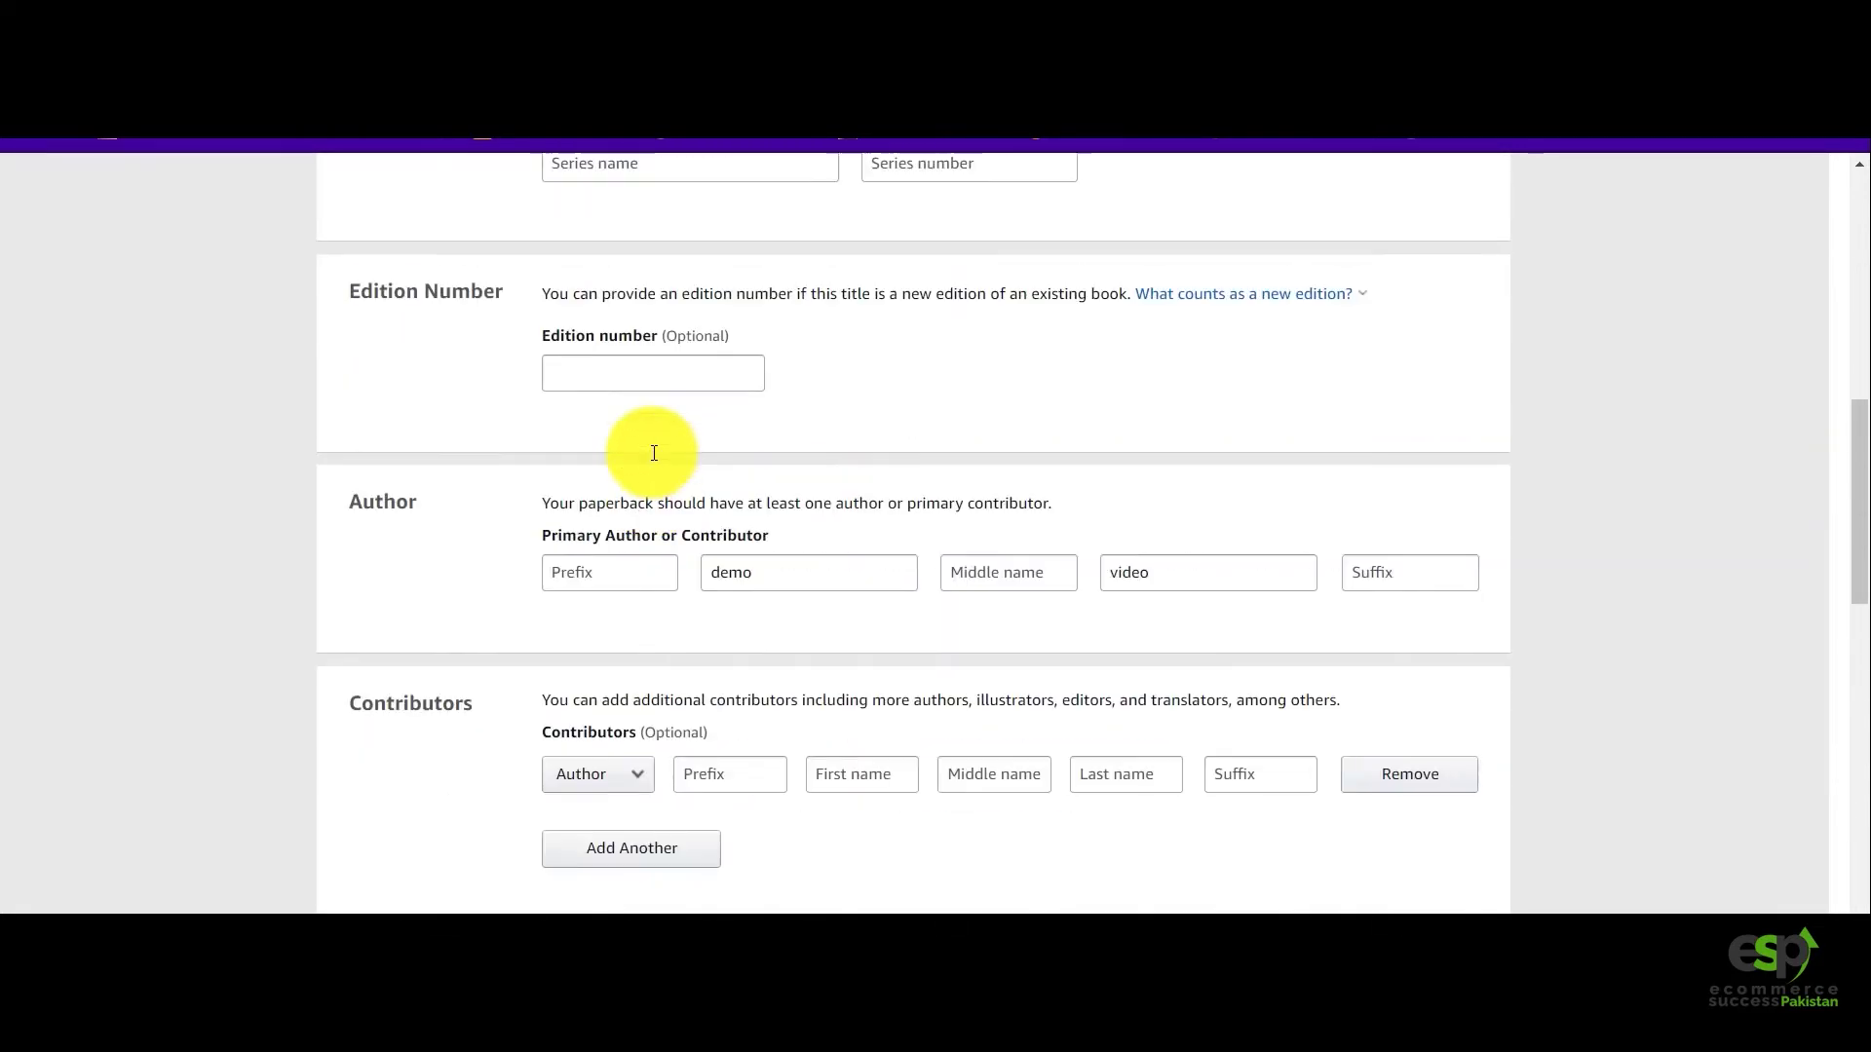
pyautogui.scroll(4, 627, 405)
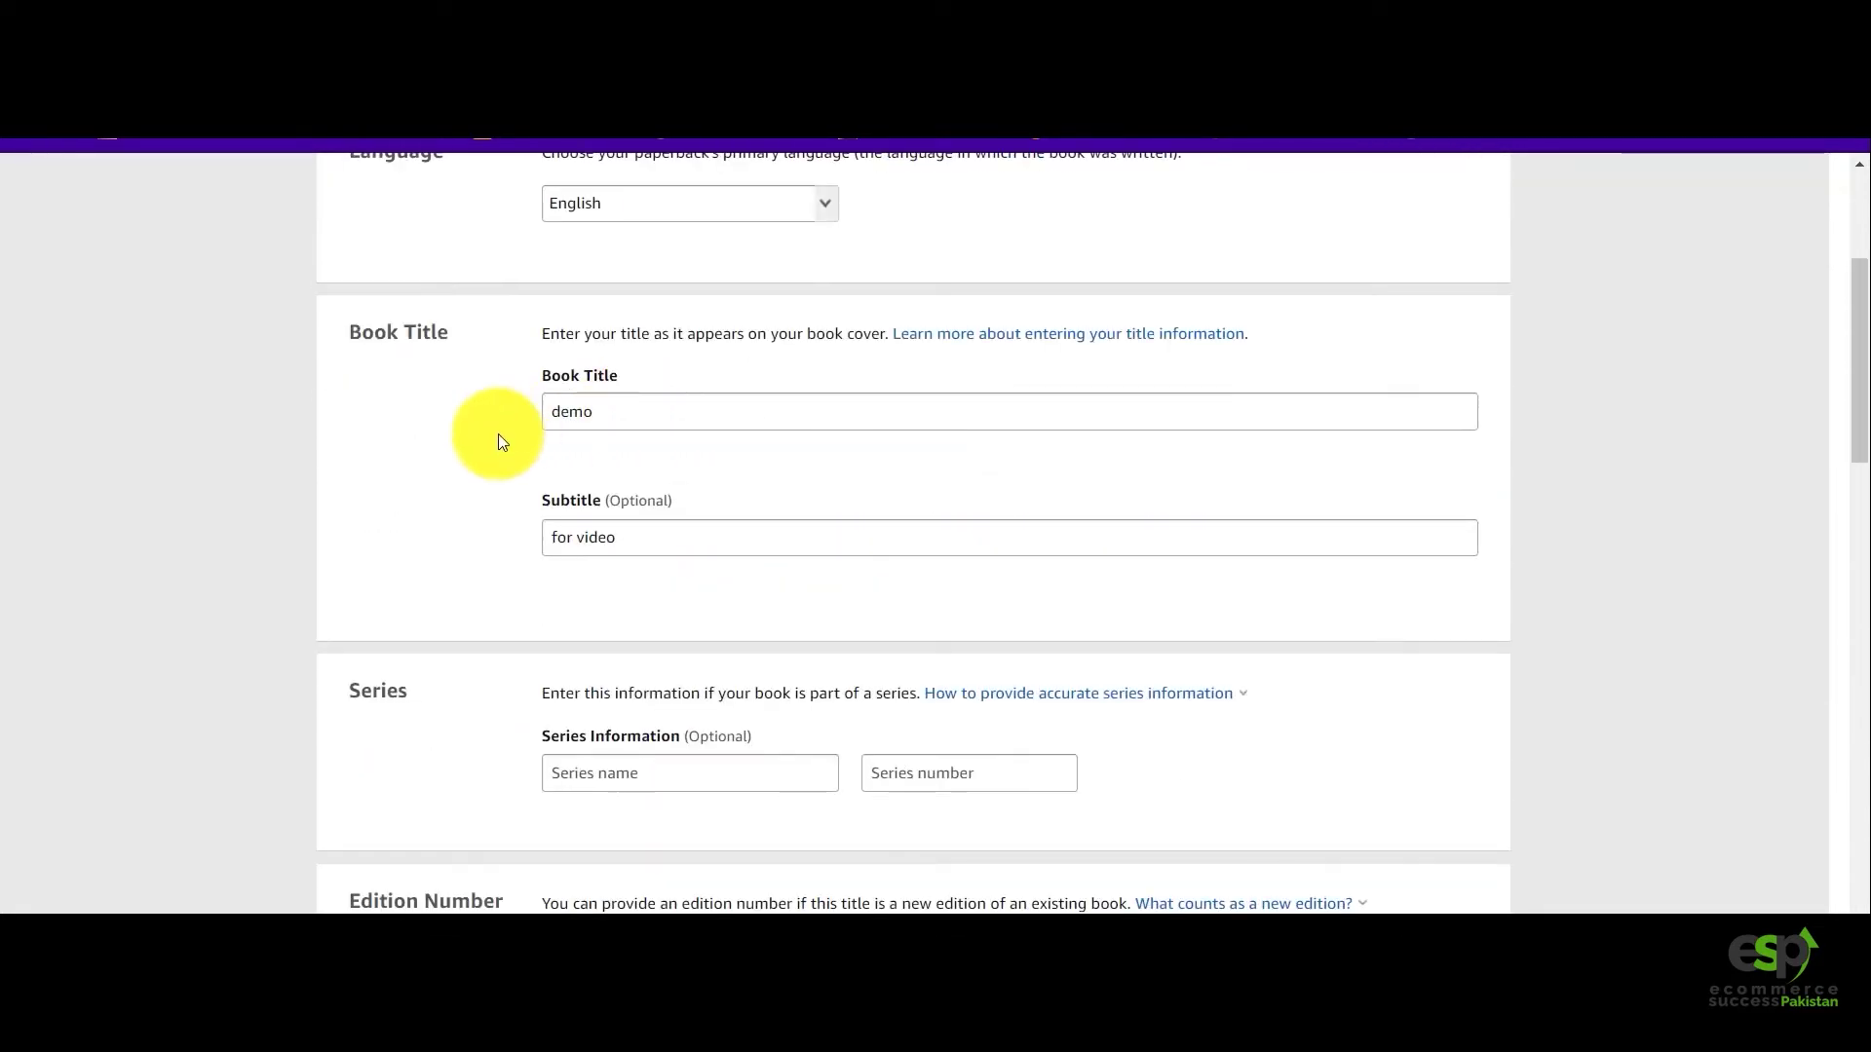
pyautogui.moveTo(606, 410); pyautogui.dragTo(543, 405)
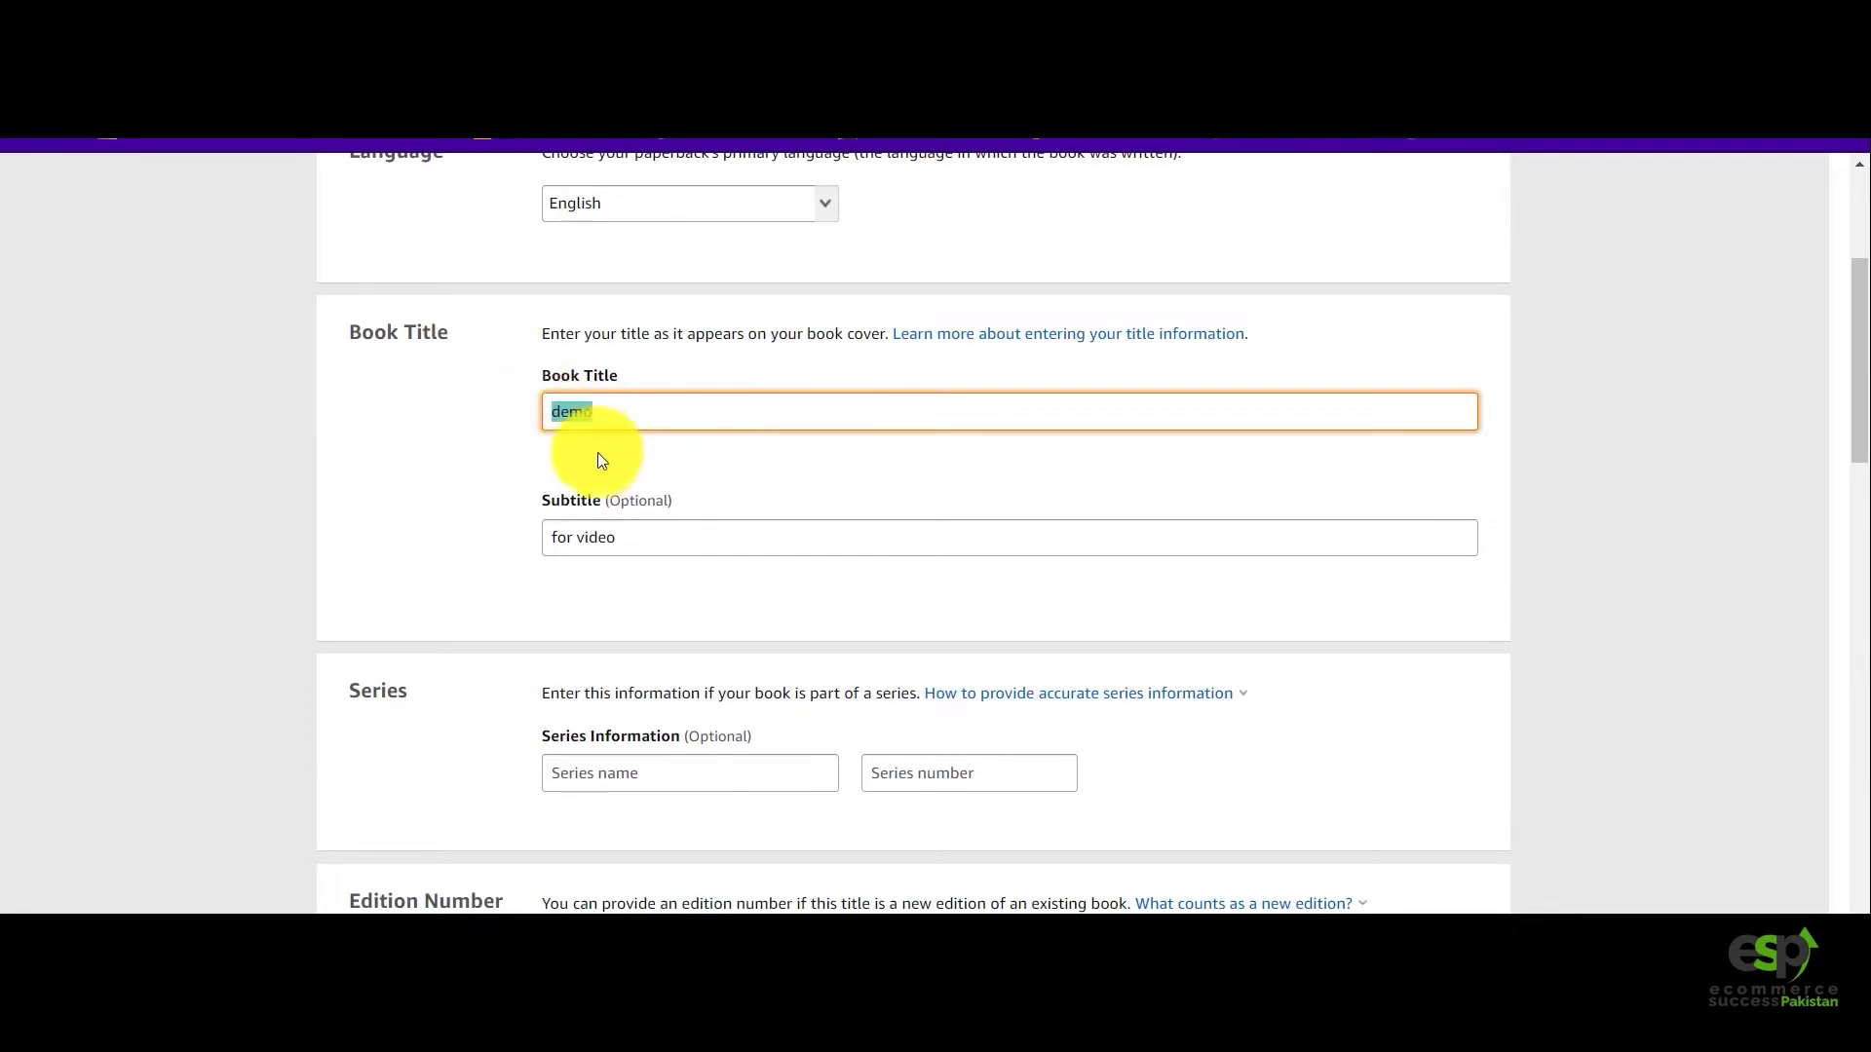
pyautogui.moveTo(660, 536); pyautogui.dragTo(543, 535)
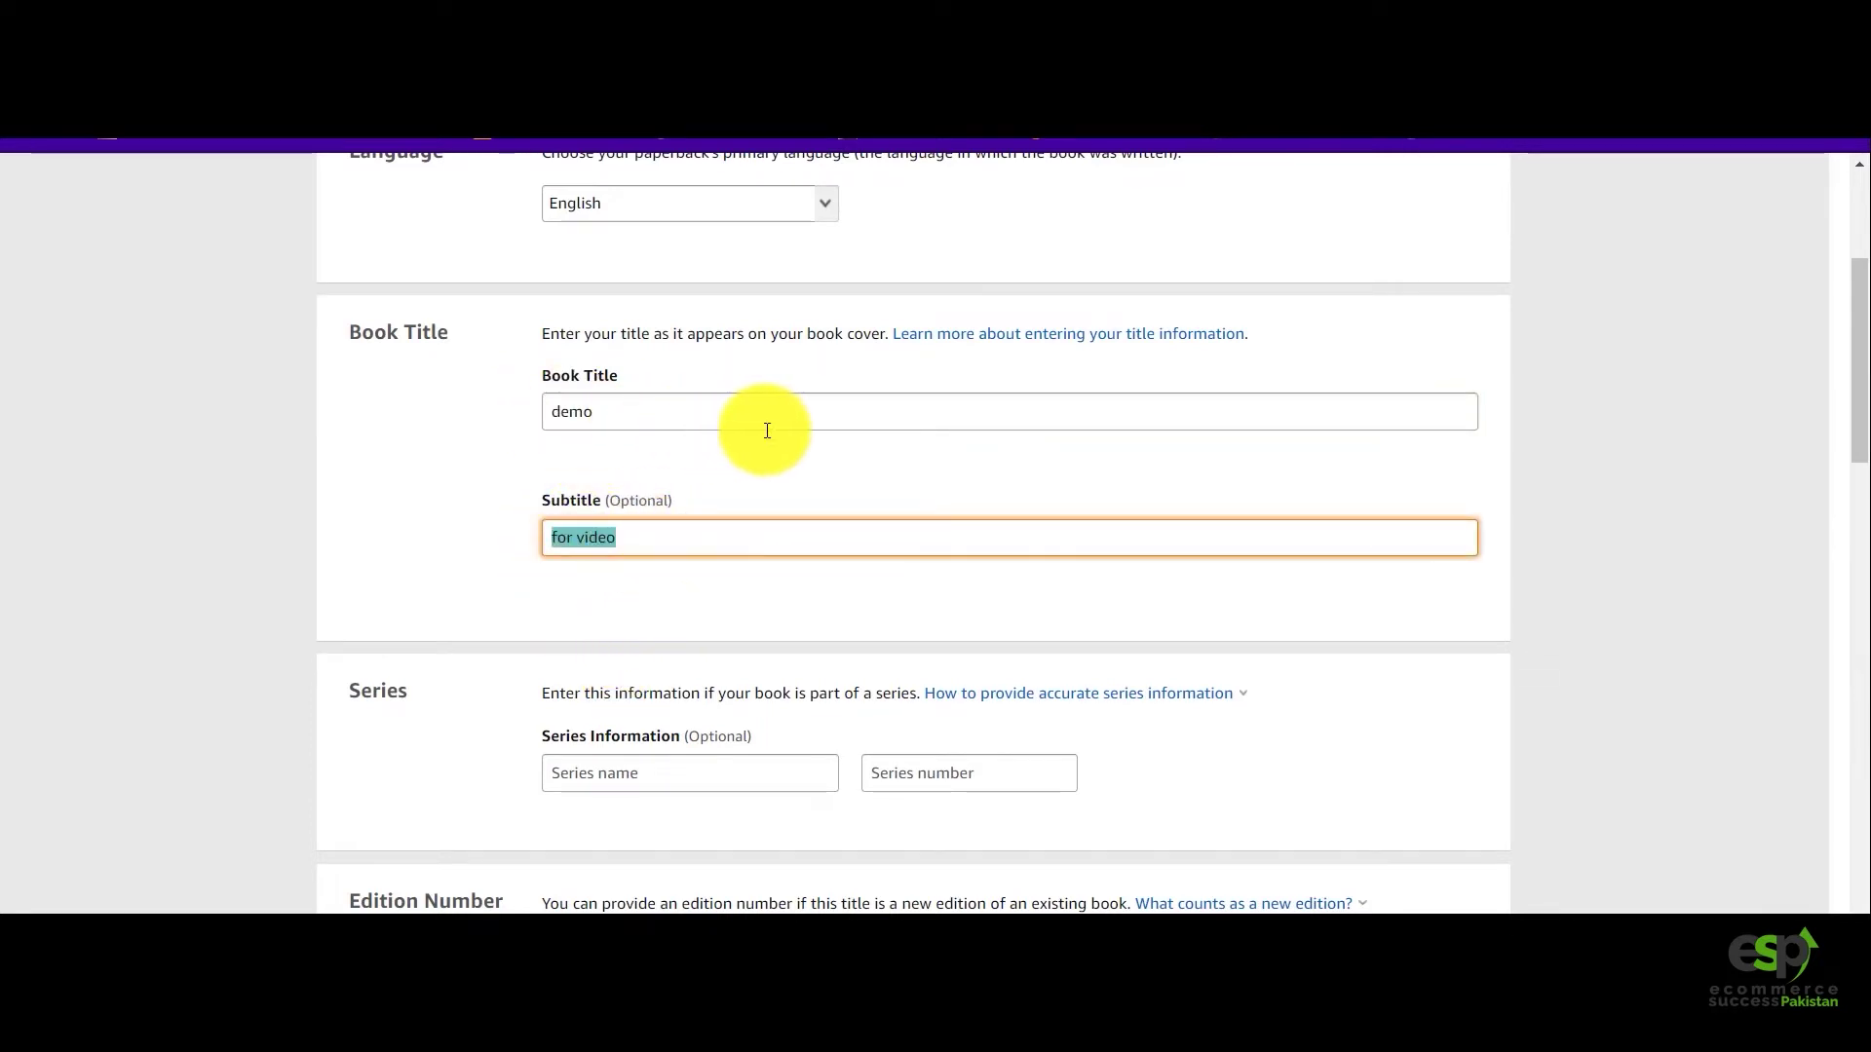
# Review the paperback form's author, description and keyword sections, and recheck the Book Title and Subtitle fields as places for keywords.
pyautogui.scroll(-13, 819, 523)
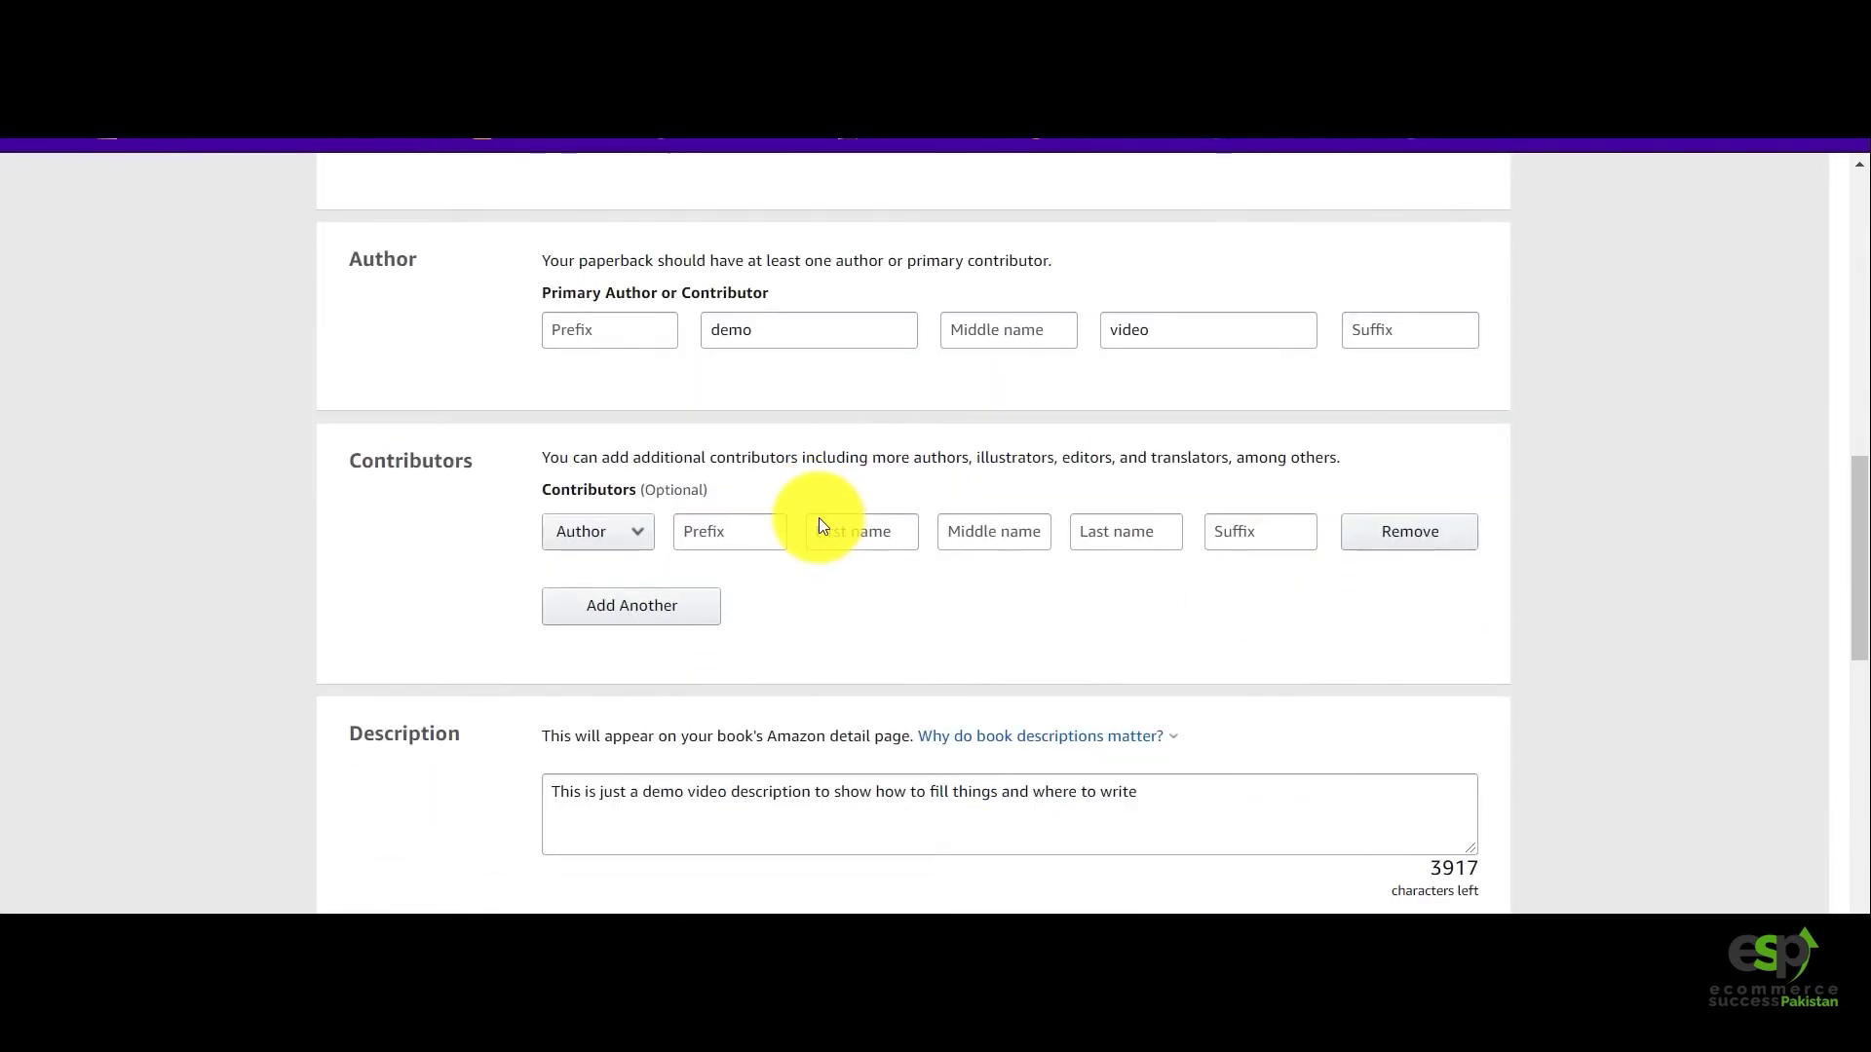
pyautogui.scroll(-1, 819, 524)
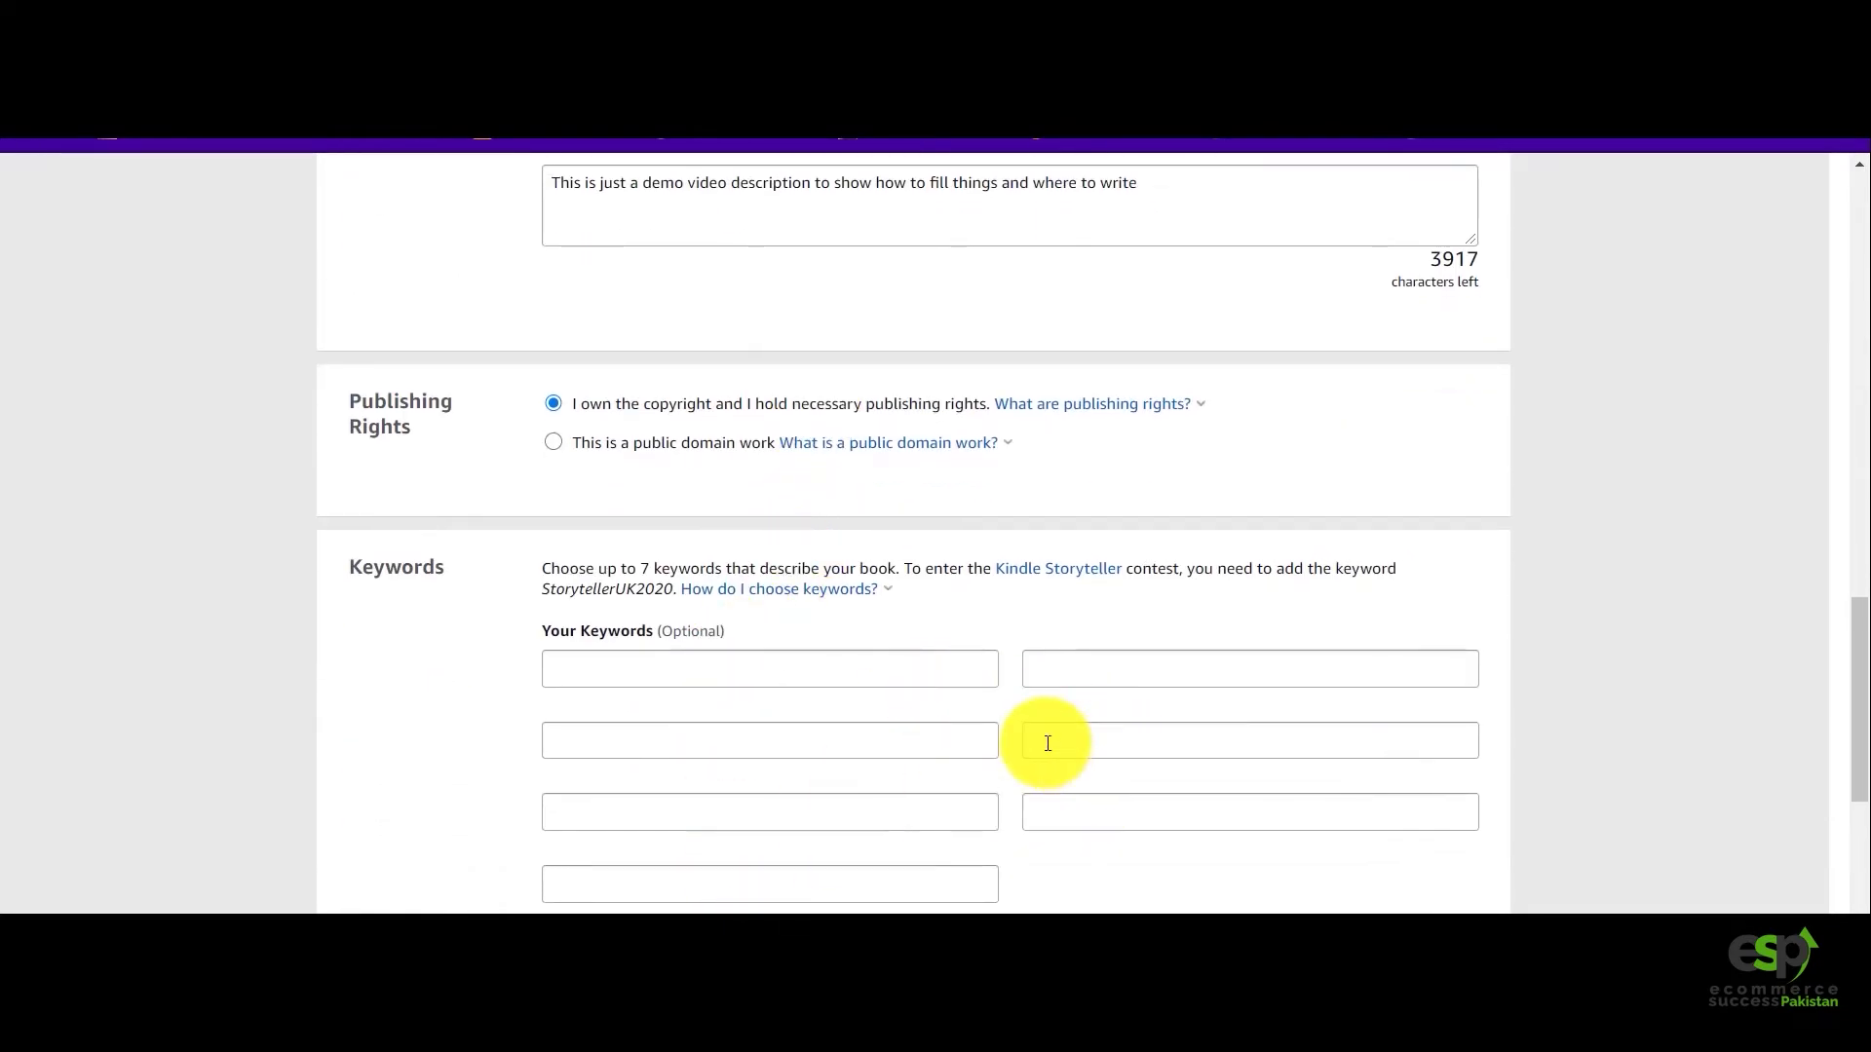
pyautogui.click(865, 444)
pyautogui.scroll(1, 862, 458)
pyautogui.scroll(5, 862, 460)
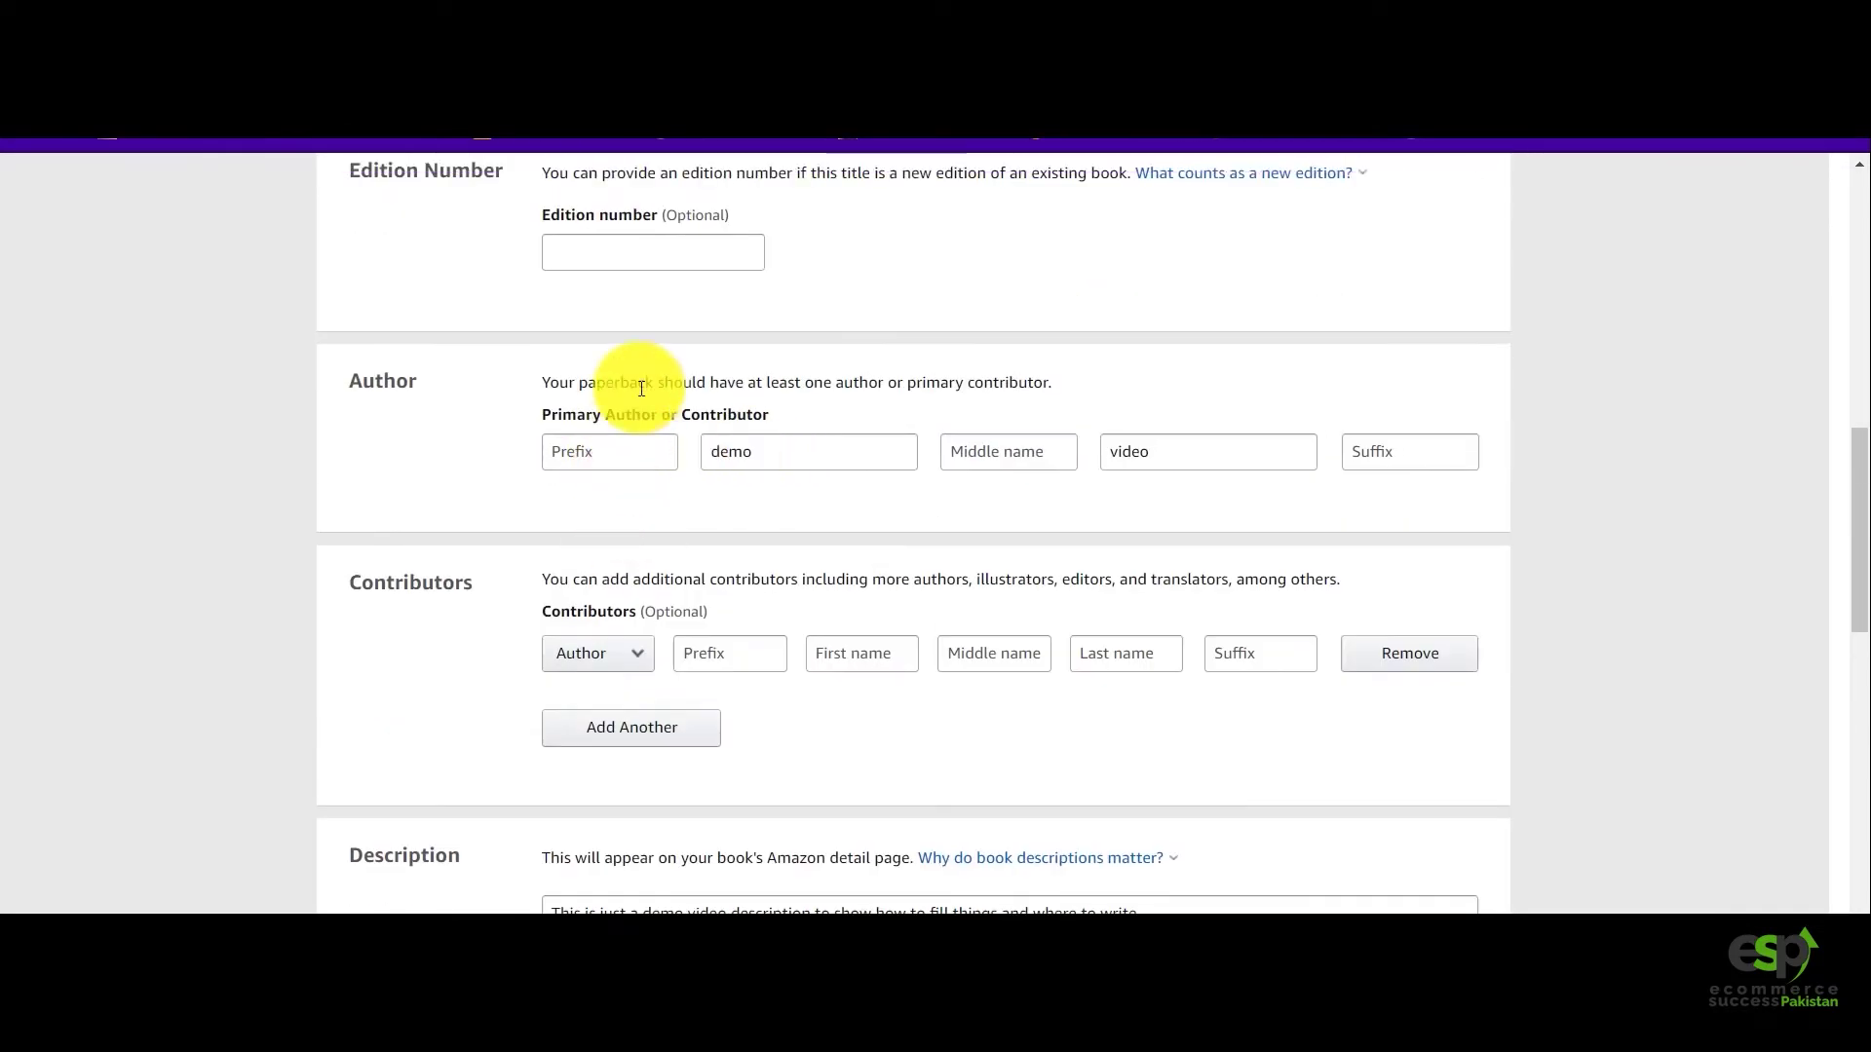
pyautogui.scroll(4, 627, 376)
pyautogui.scroll(3, 656, 342)
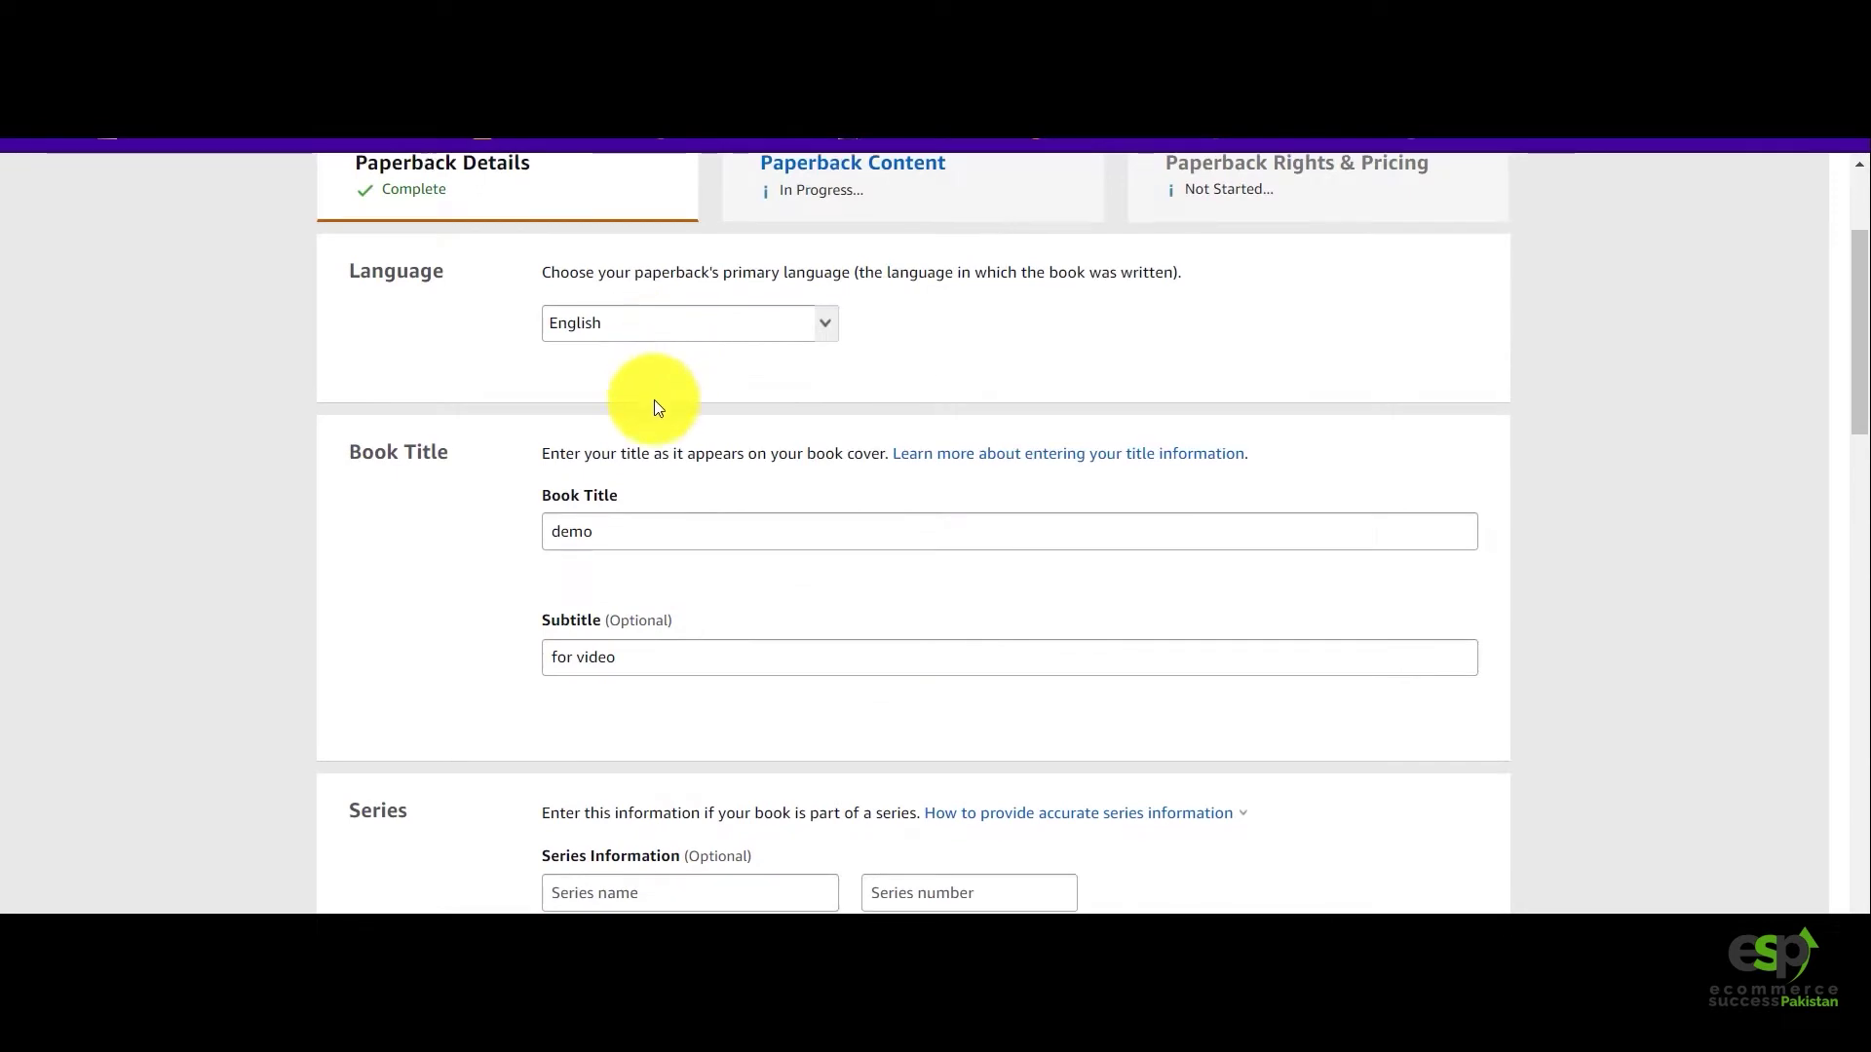
pyautogui.scroll(-1, 656, 406)
pyautogui.moveTo(625, 410); pyautogui.dragTo(535, 409)
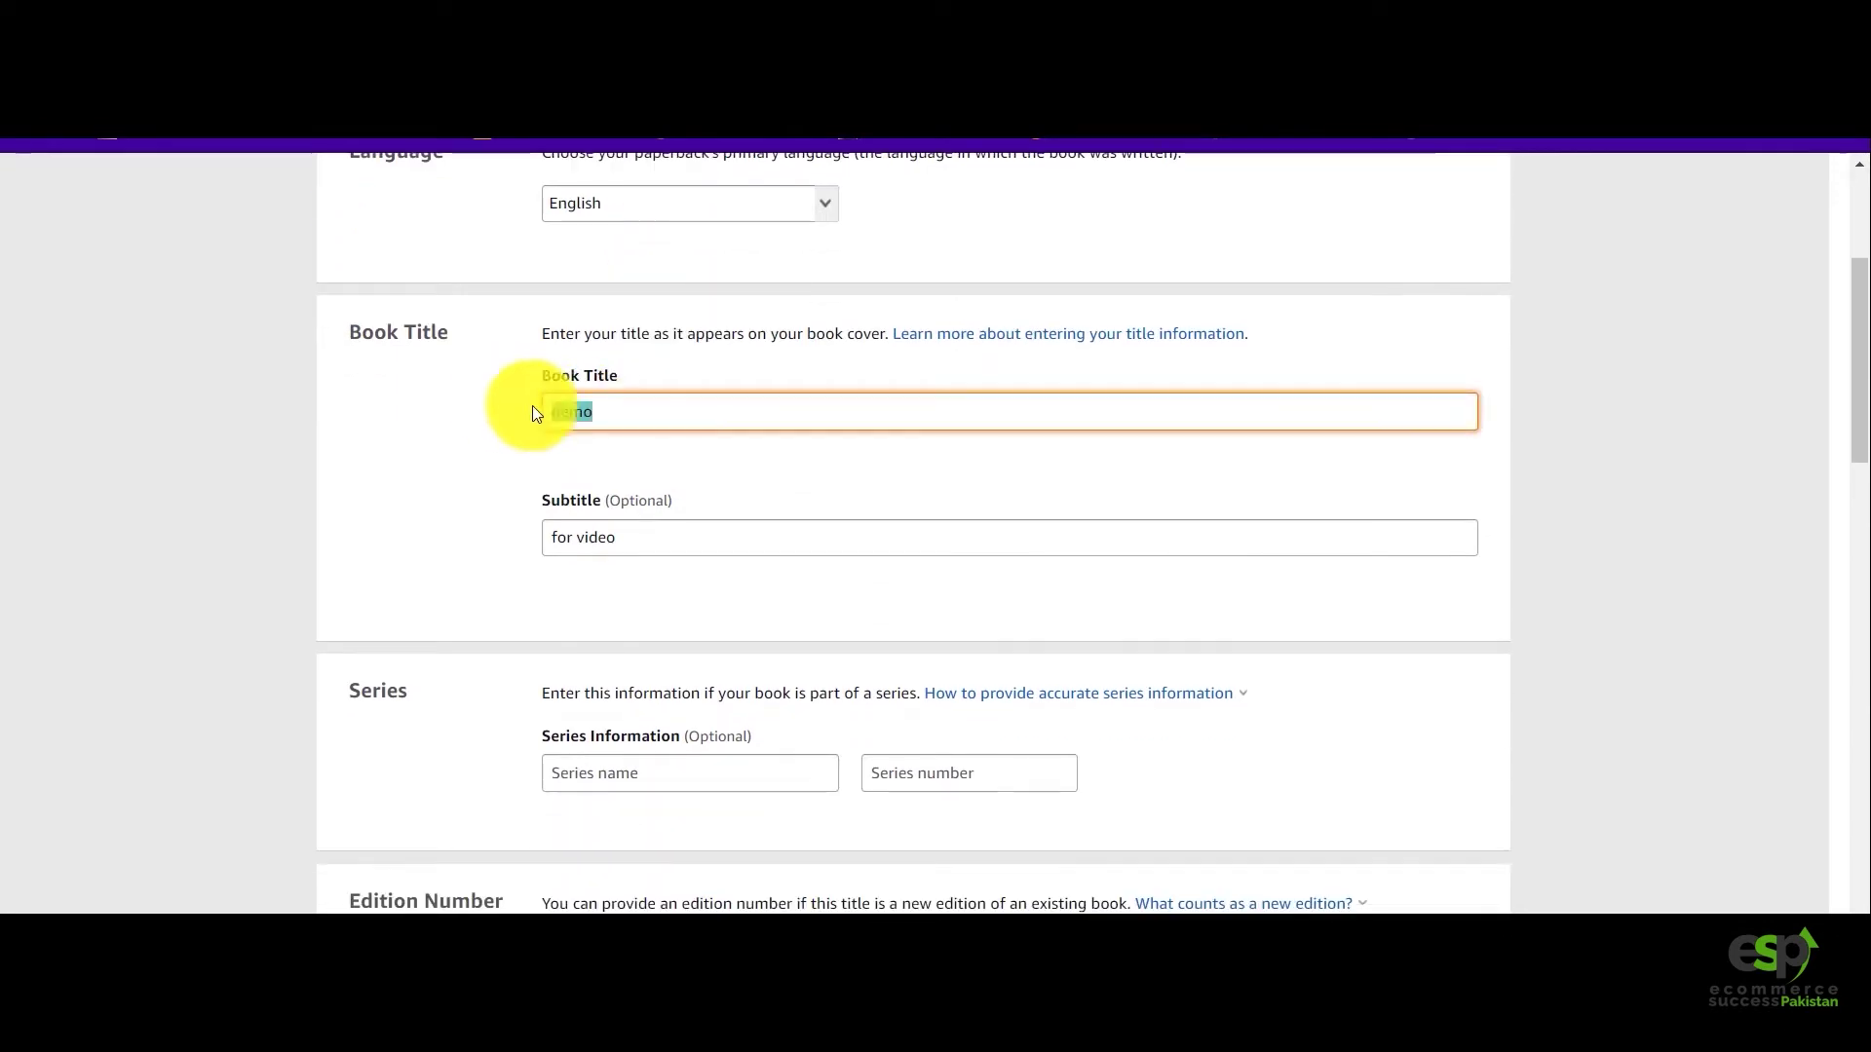
pyautogui.click(624, 542)
pyautogui.moveTo(623, 542); pyautogui.dragTo(535, 537)
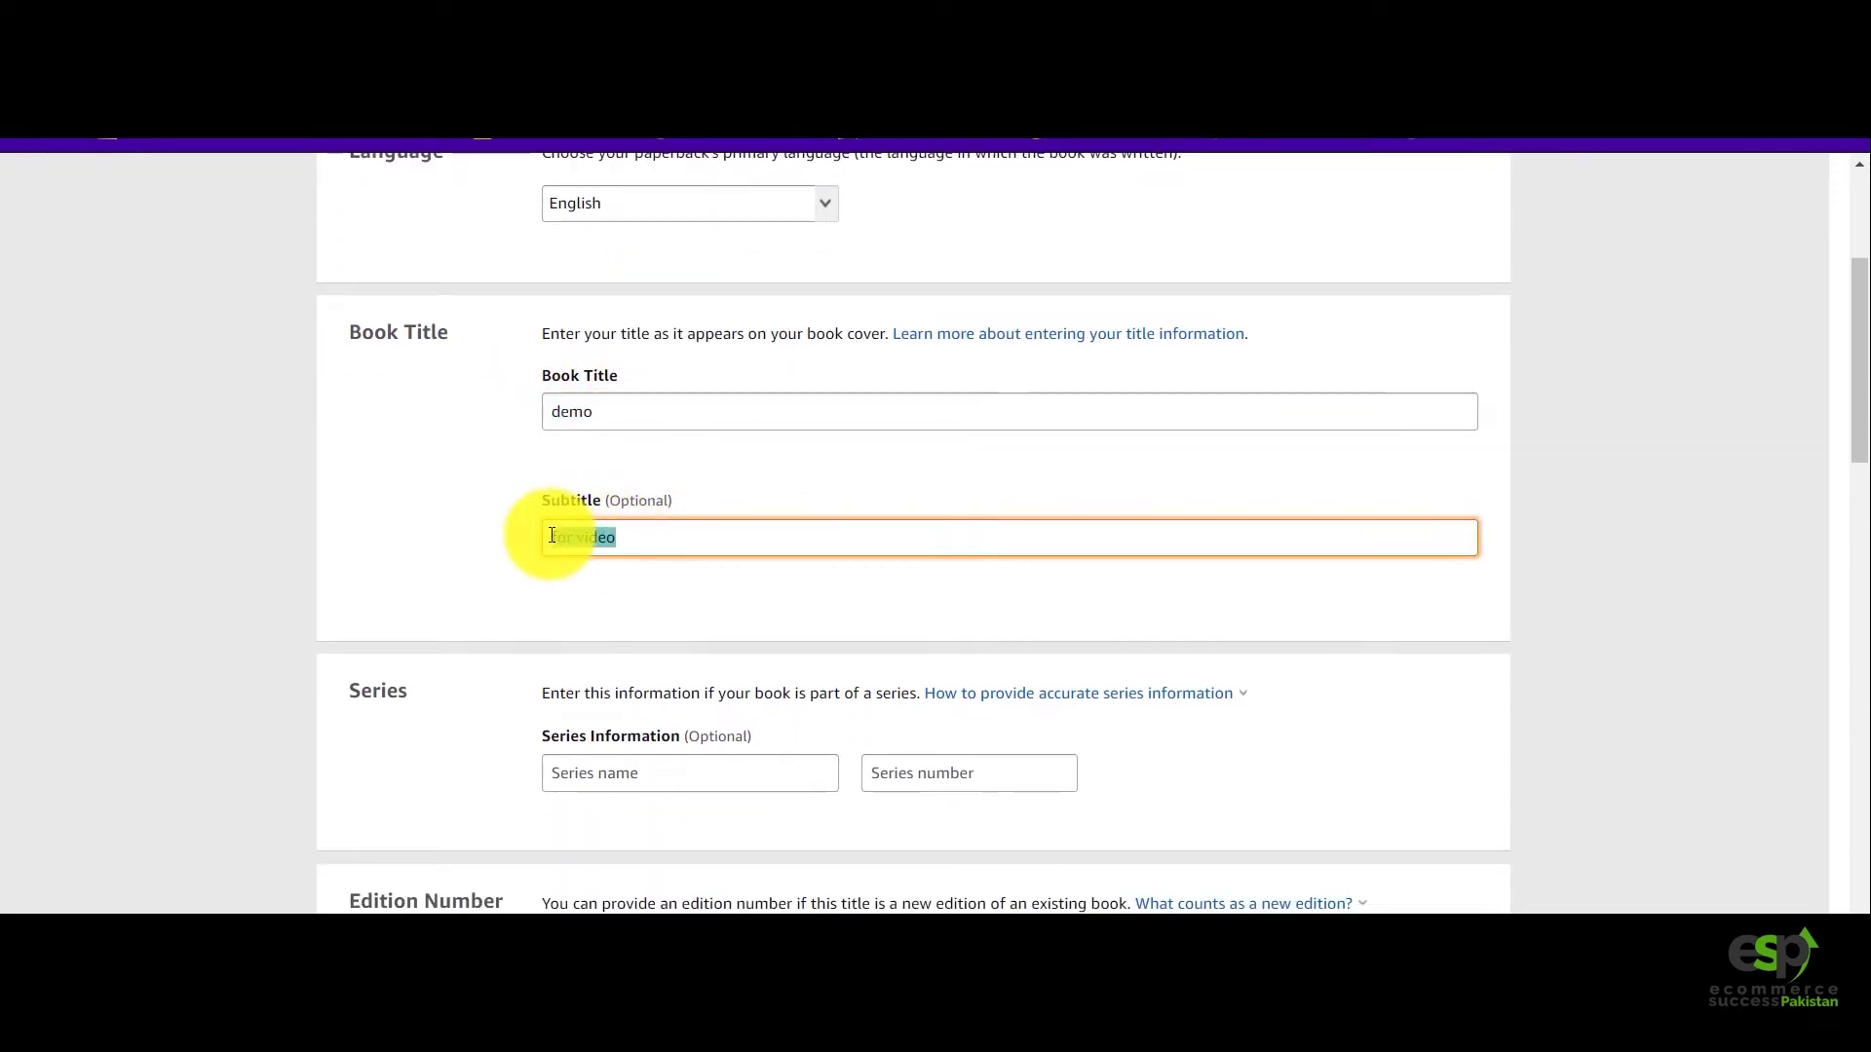
# Check the "mental health" keyword in Publisher Rocket against the Book Title and Subtitle fields of the KDP paperback form.
pyautogui.click(1052, 1033)
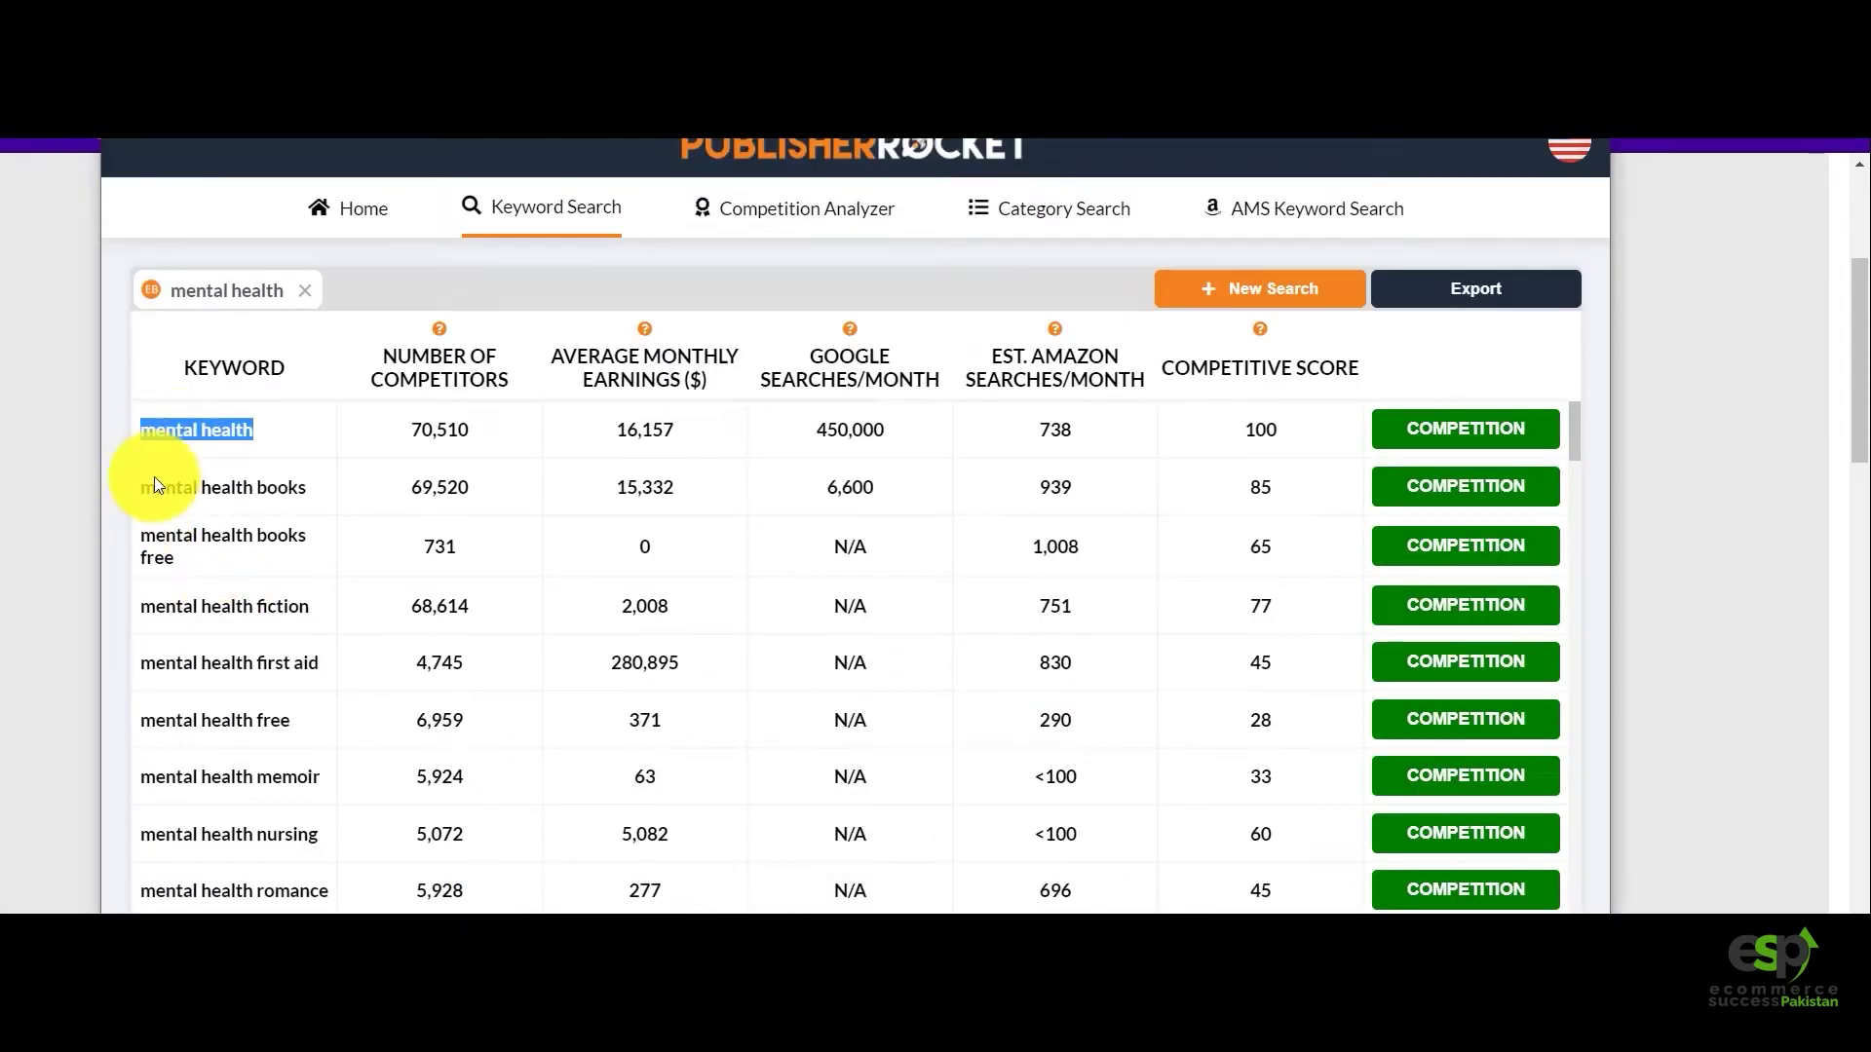
pyautogui.click(67, 479)
pyautogui.moveTo(674, 545); pyautogui.dragTo(503, 545)
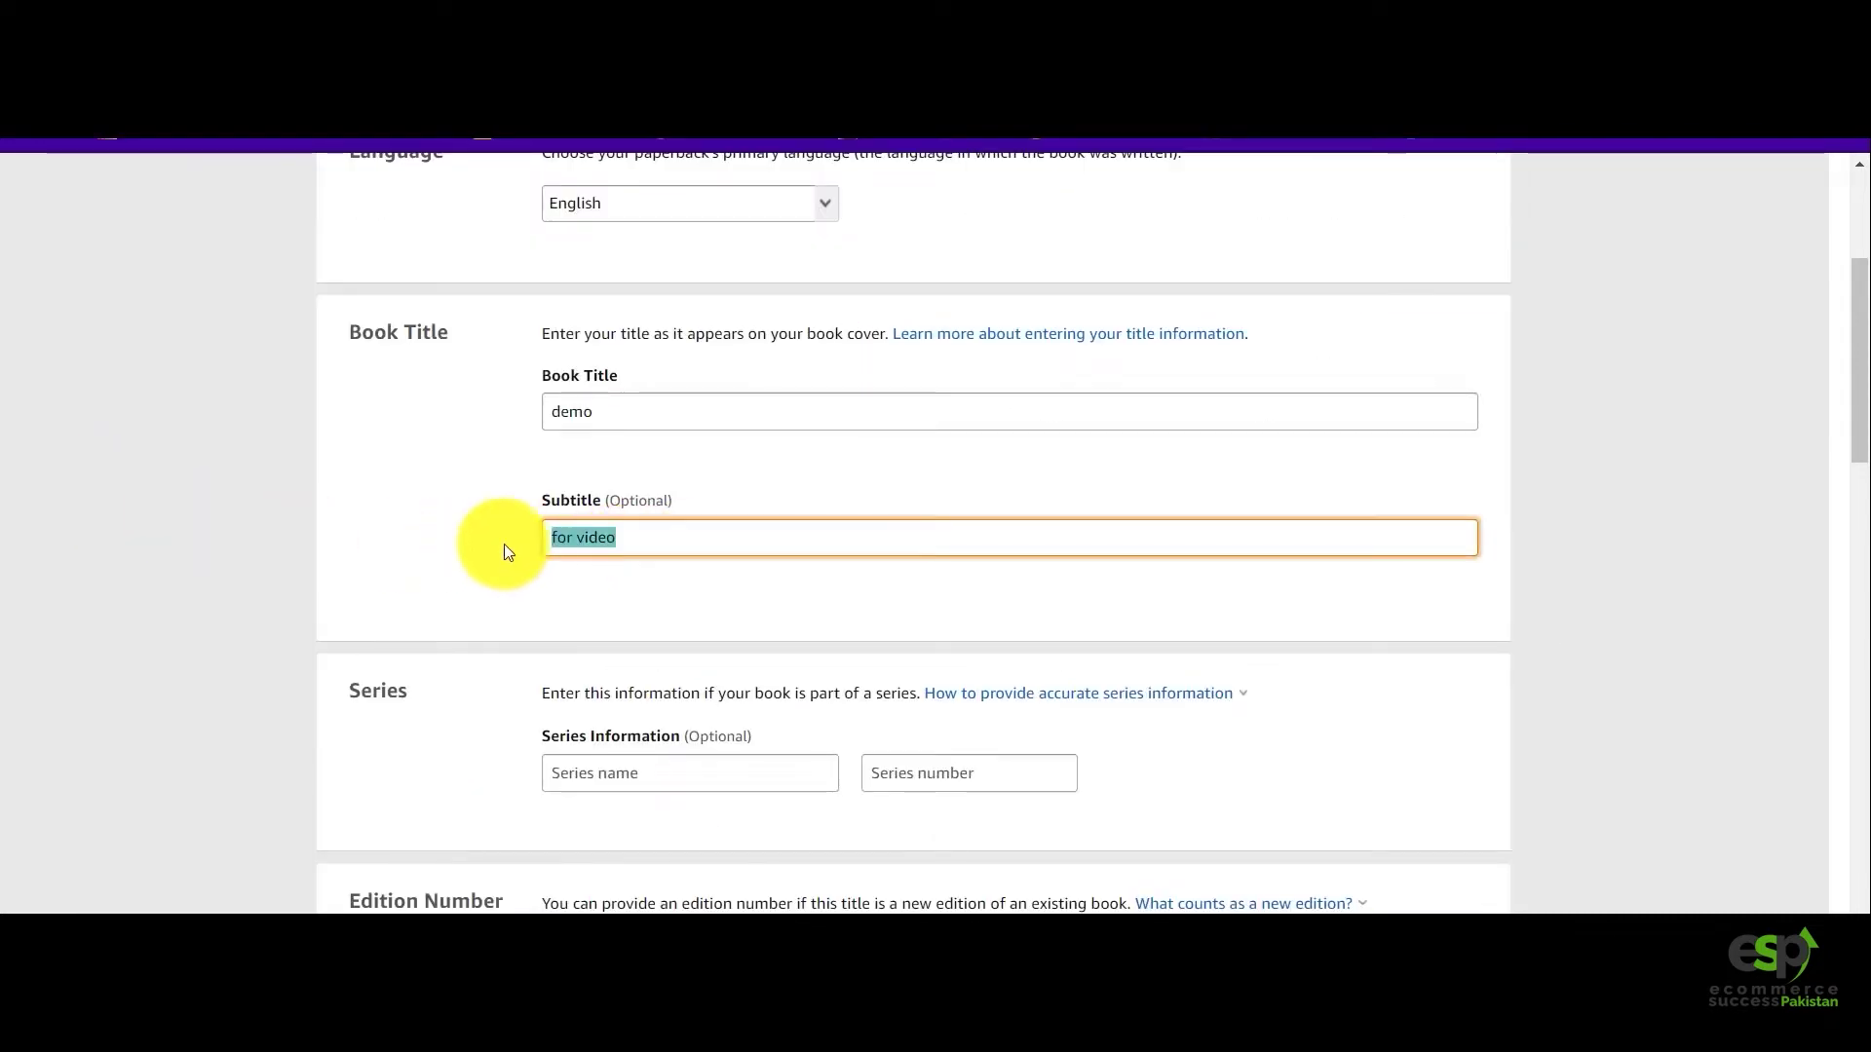
pyautogui.hotkey('shift', 'Tab')
# Examine the empty fields in the paperback form's Keywords section and switch back to Publisher Rocket's "mental health" results.
pyautogui.scroll(-15, 744, 604)
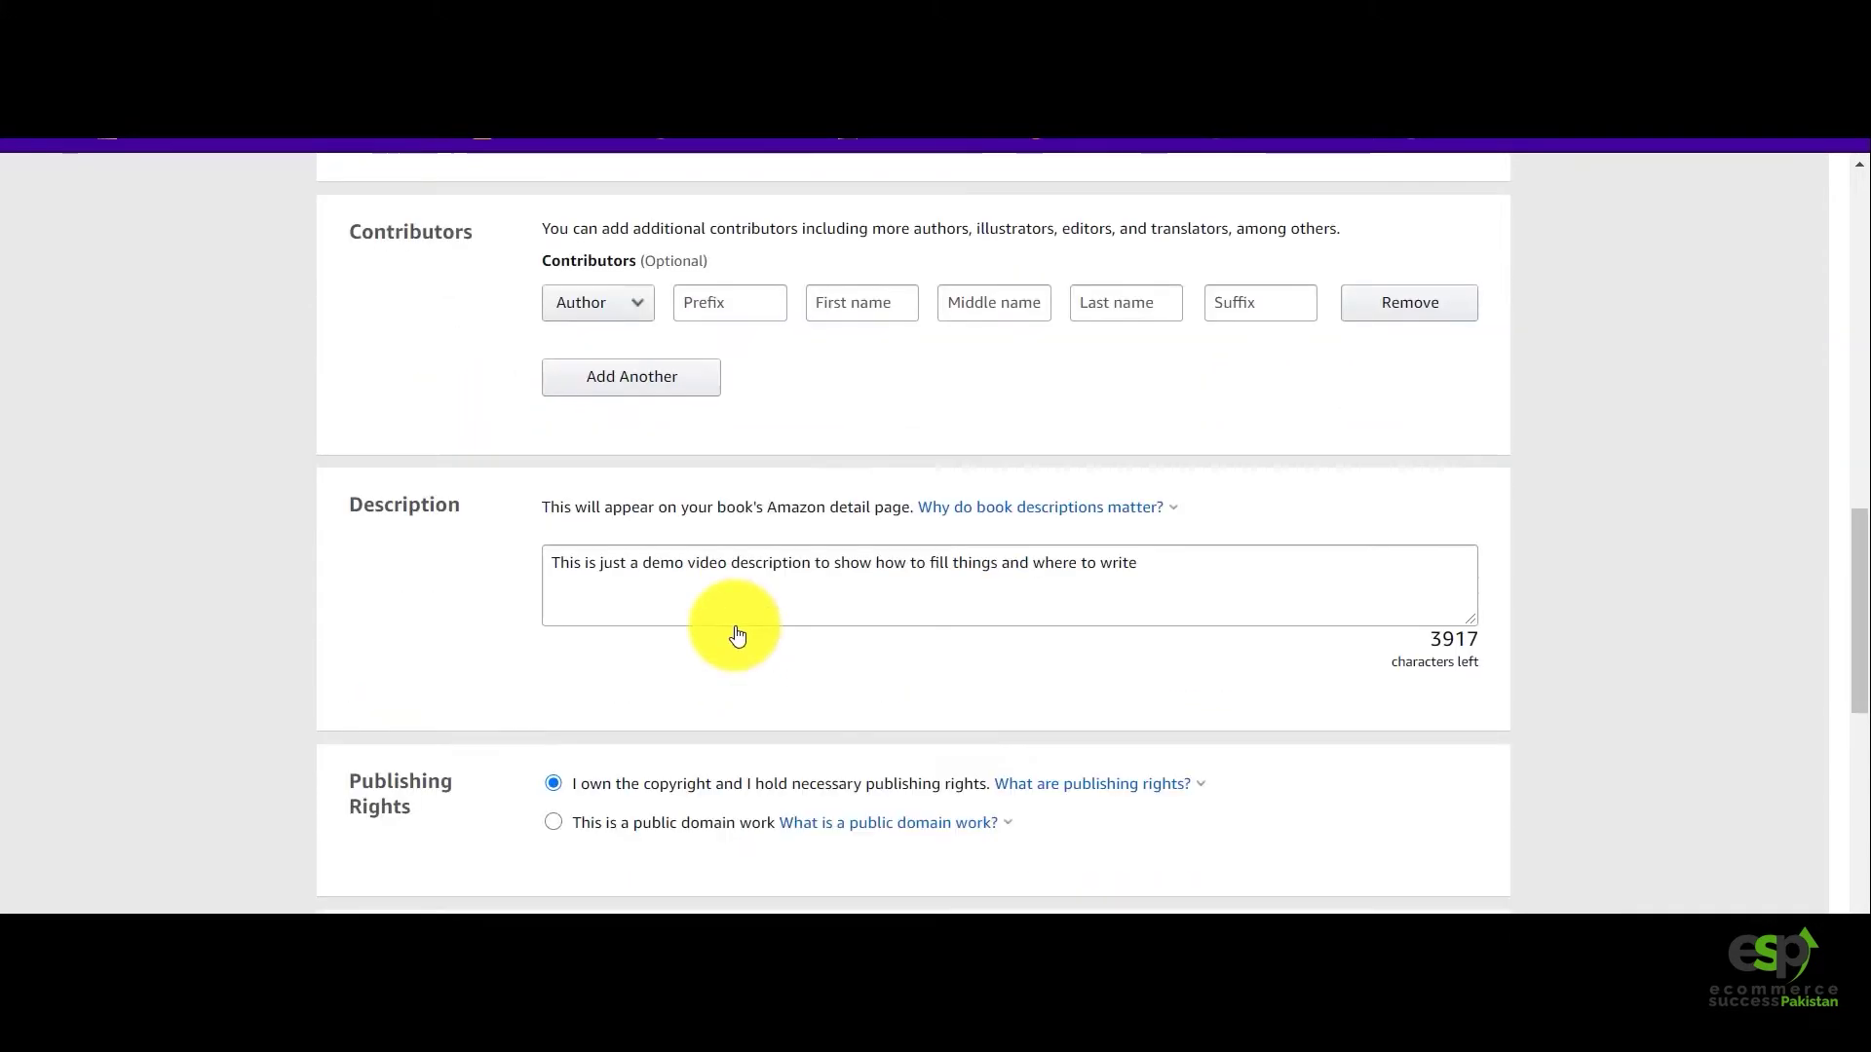
pyautogui.scroll(-4, 734, 633)
pyautogui.click(1101, 297)
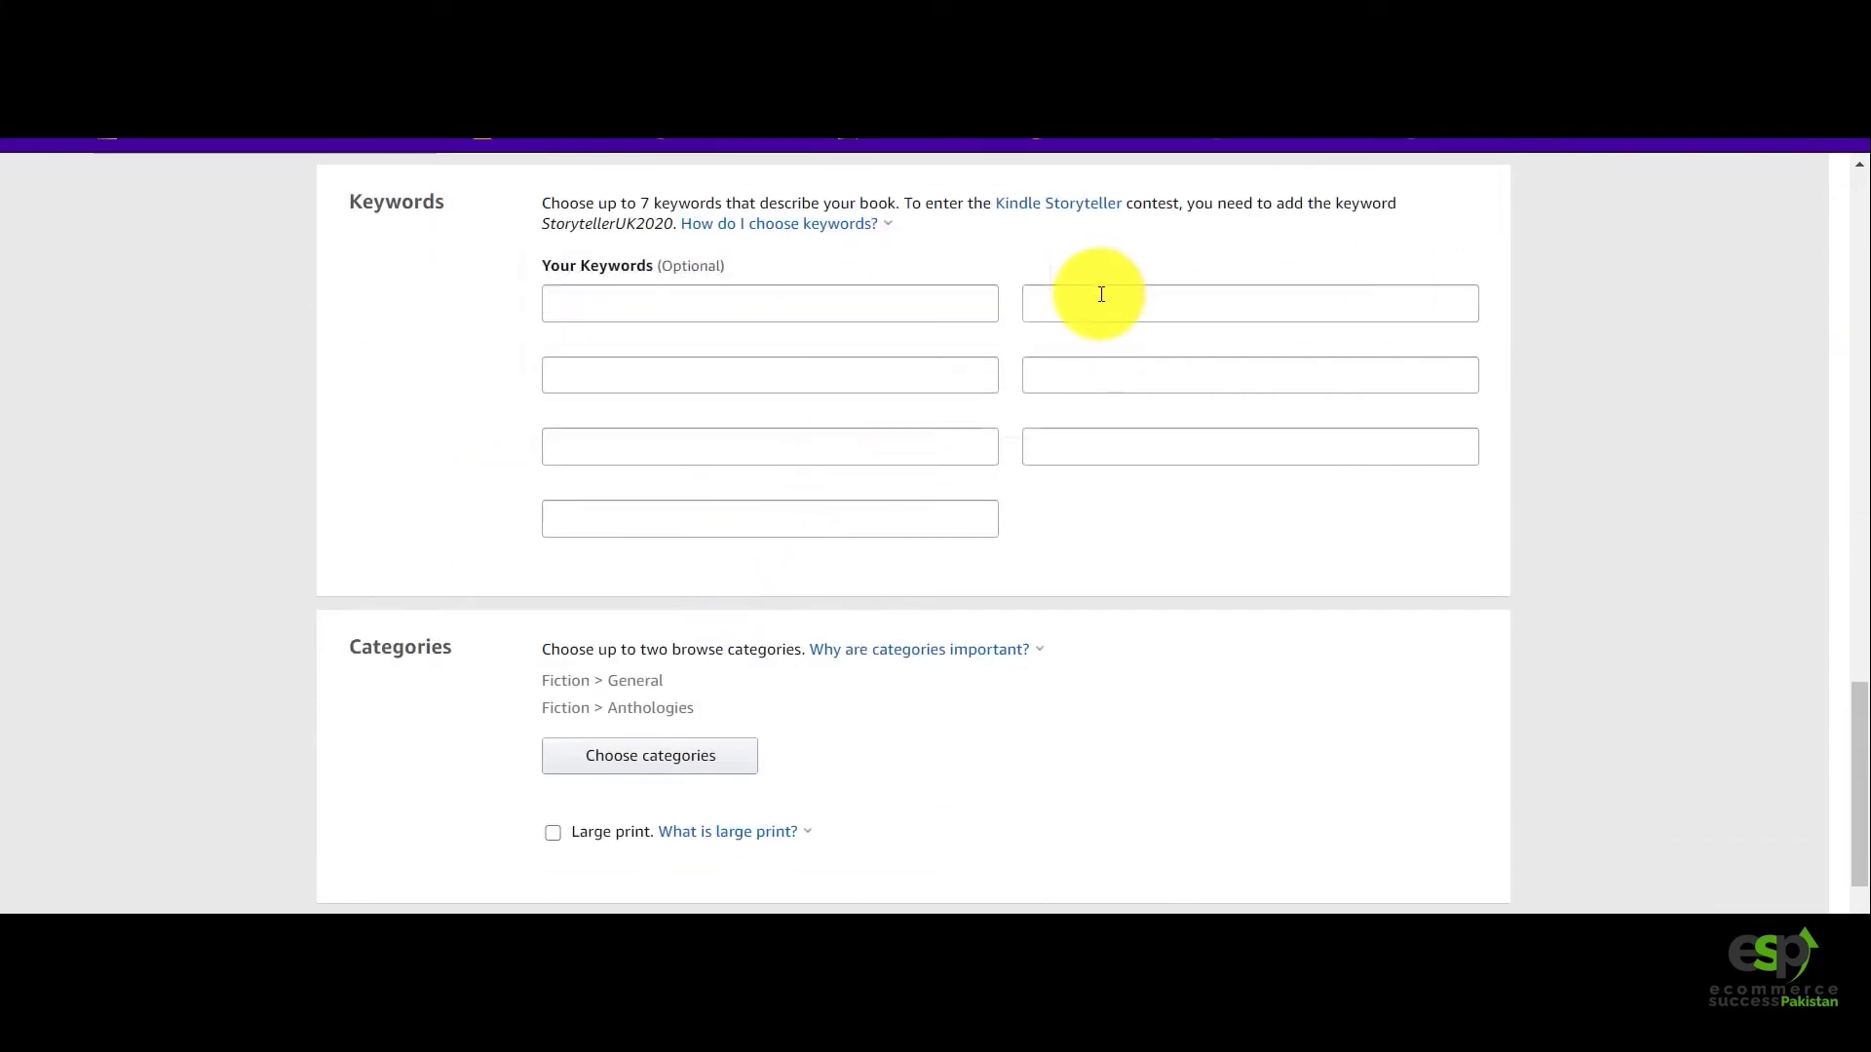
pyautogui.click(1094, 368)
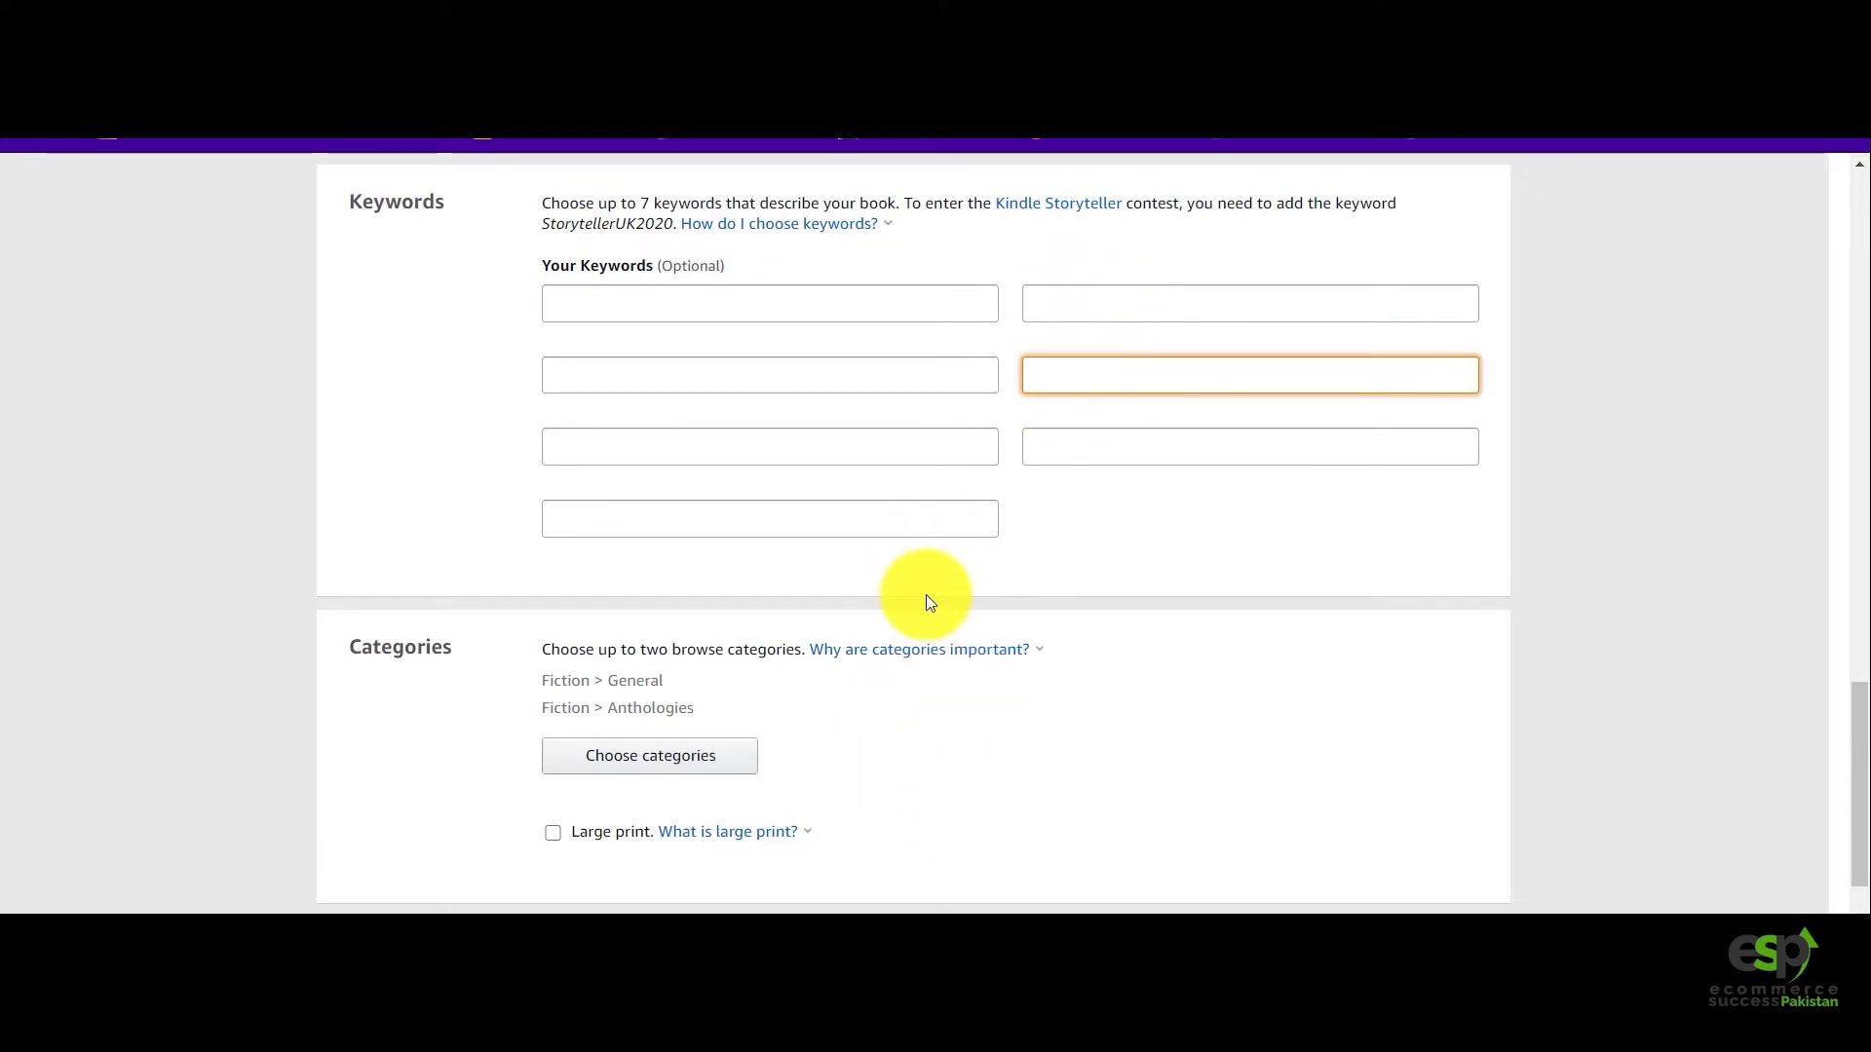
pyautogui.click(1053, 1033)
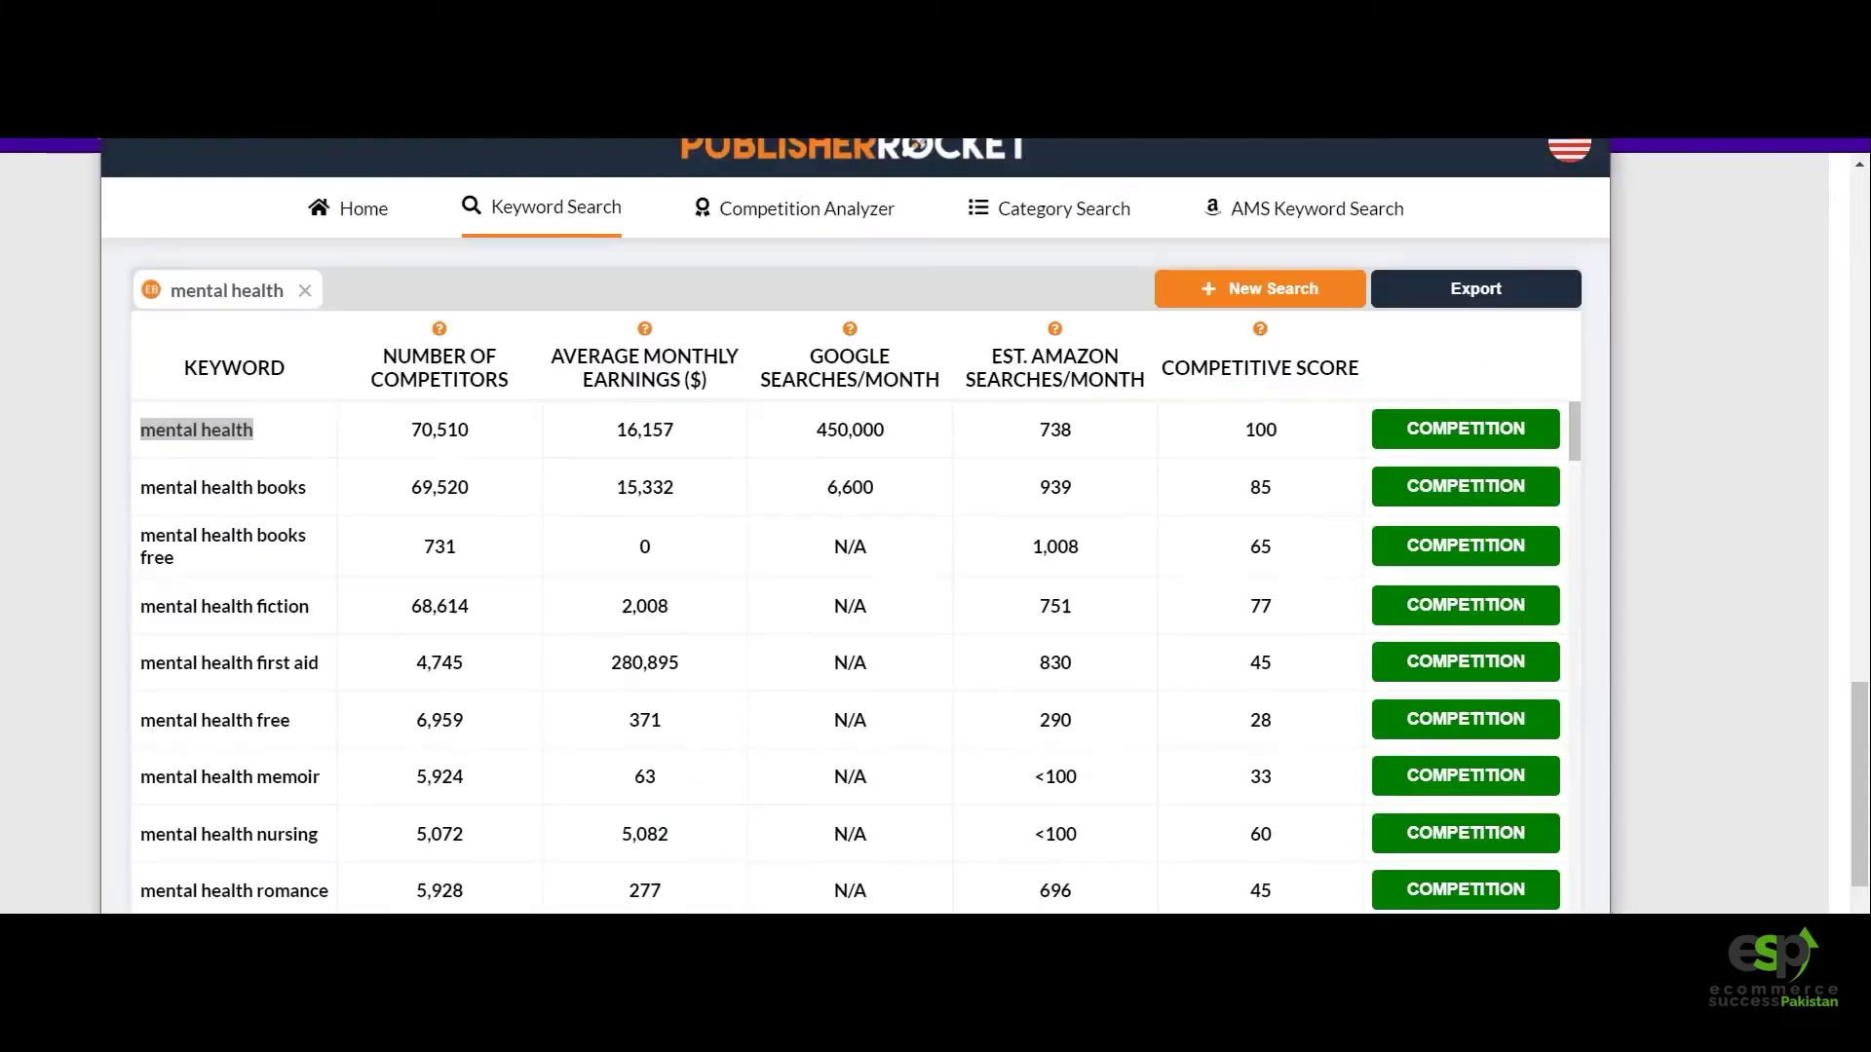
# Analyze the keywords "mental health and the law", "mental health assessment", "mental health autobiography" and "mental health awareness".
pyautogui.scroll(-5, 1051, 805)
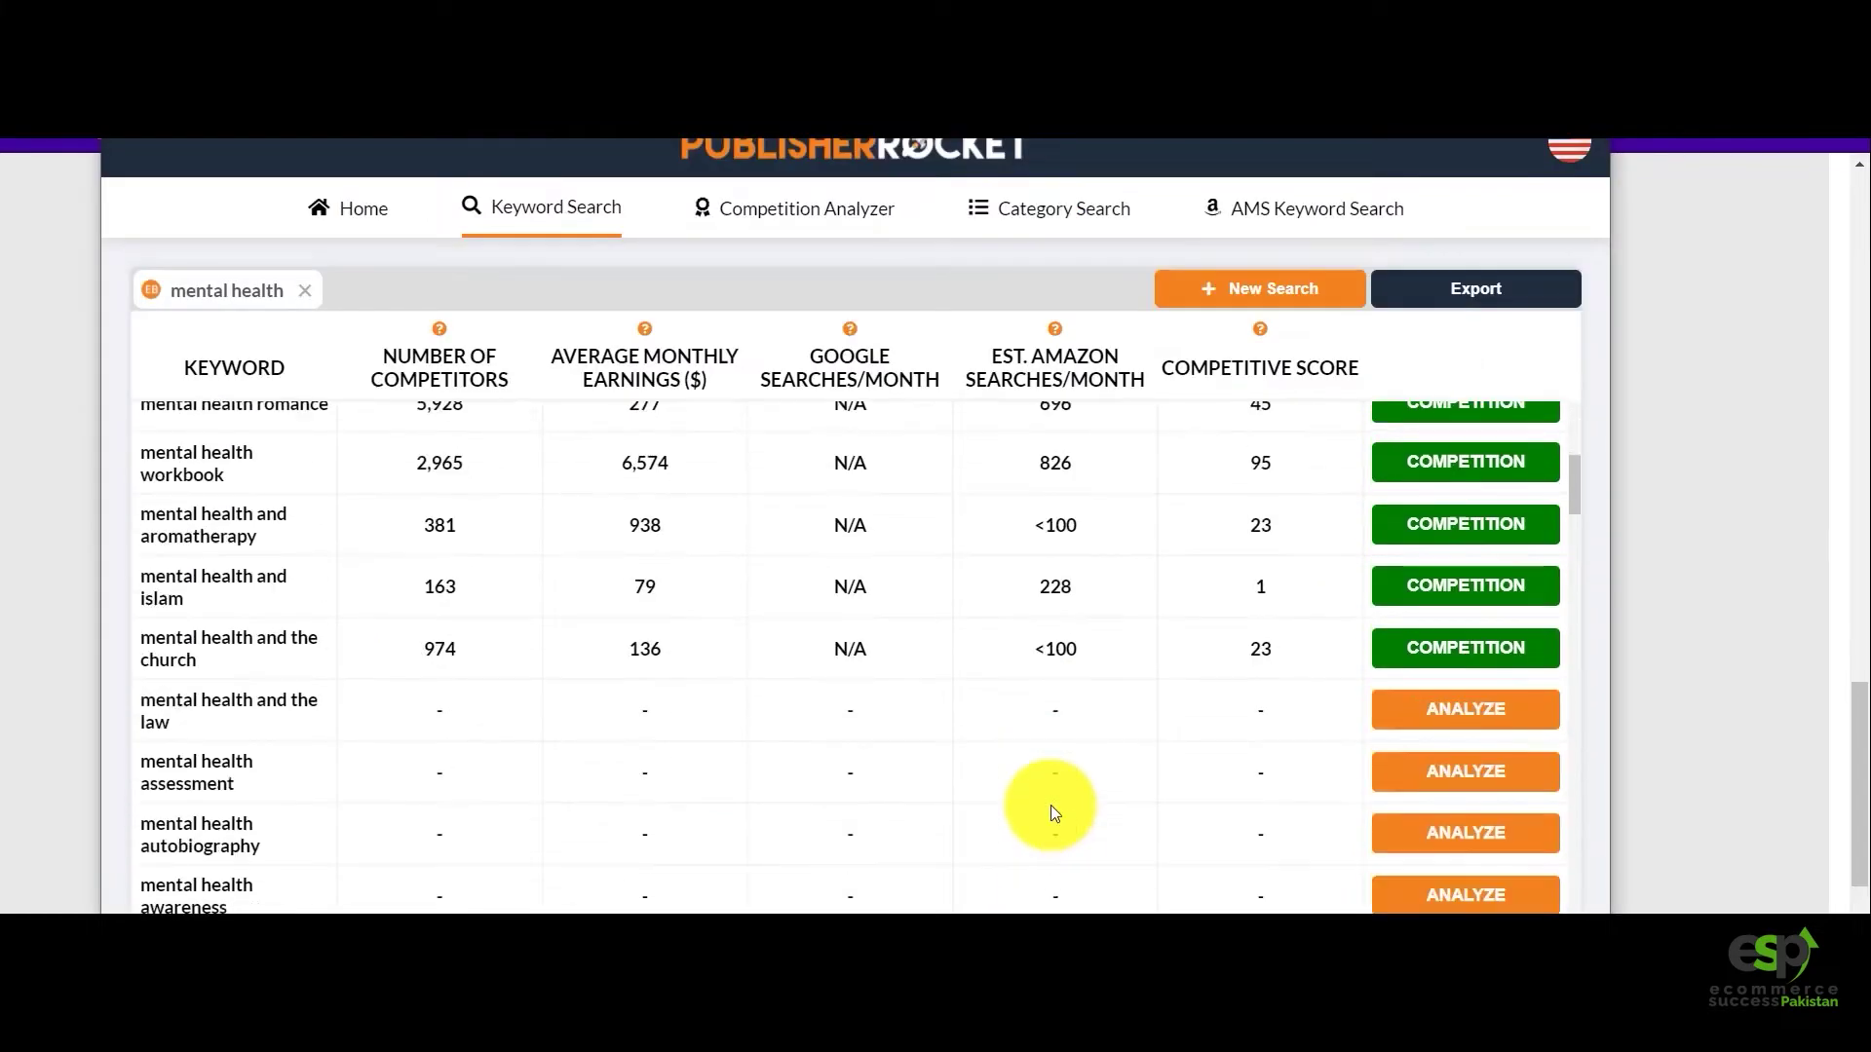
pyautogui.click(1421, 712)
pyautogui.click(1423, 783)
pyautogui.click(1421, 836)
pyautogui.click(1421, 894)
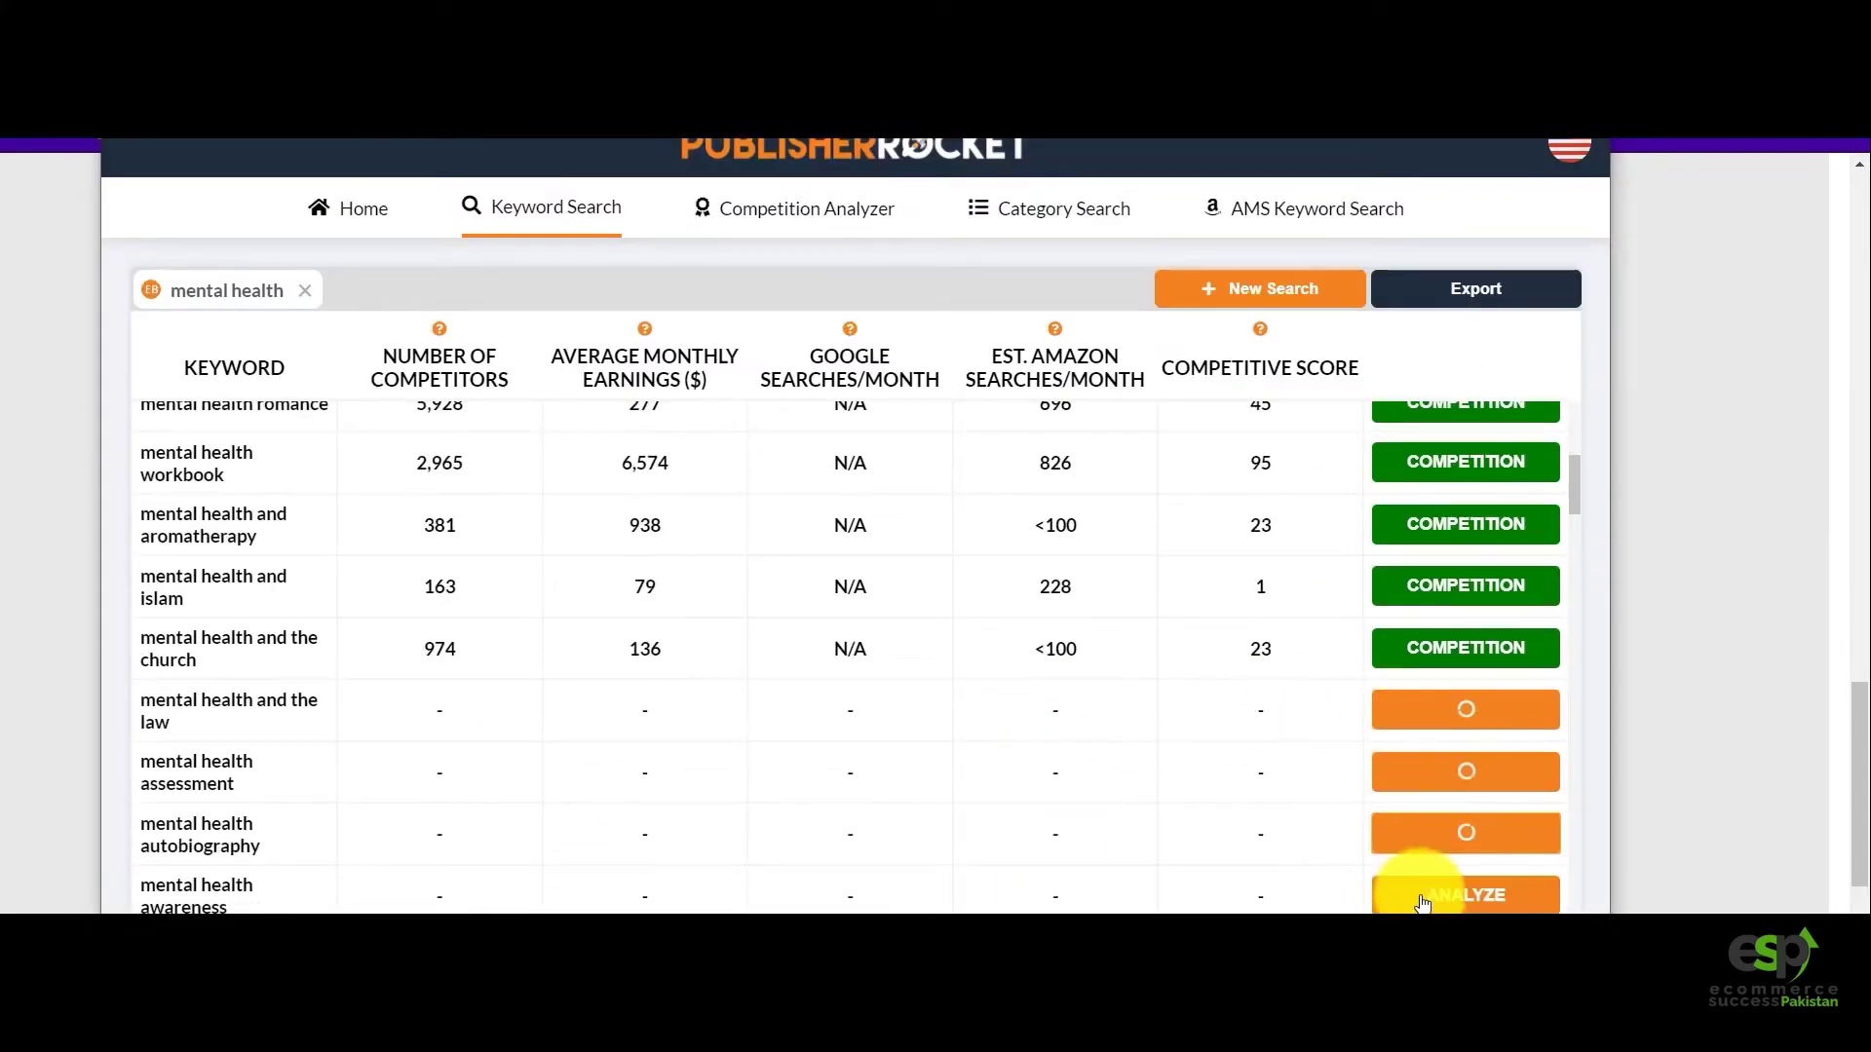
# Compare the competitive scores of the "mental health" keyword variations, including the books, fiction and nursing keywords.
pyautogui.scroll(5, 565, 624)
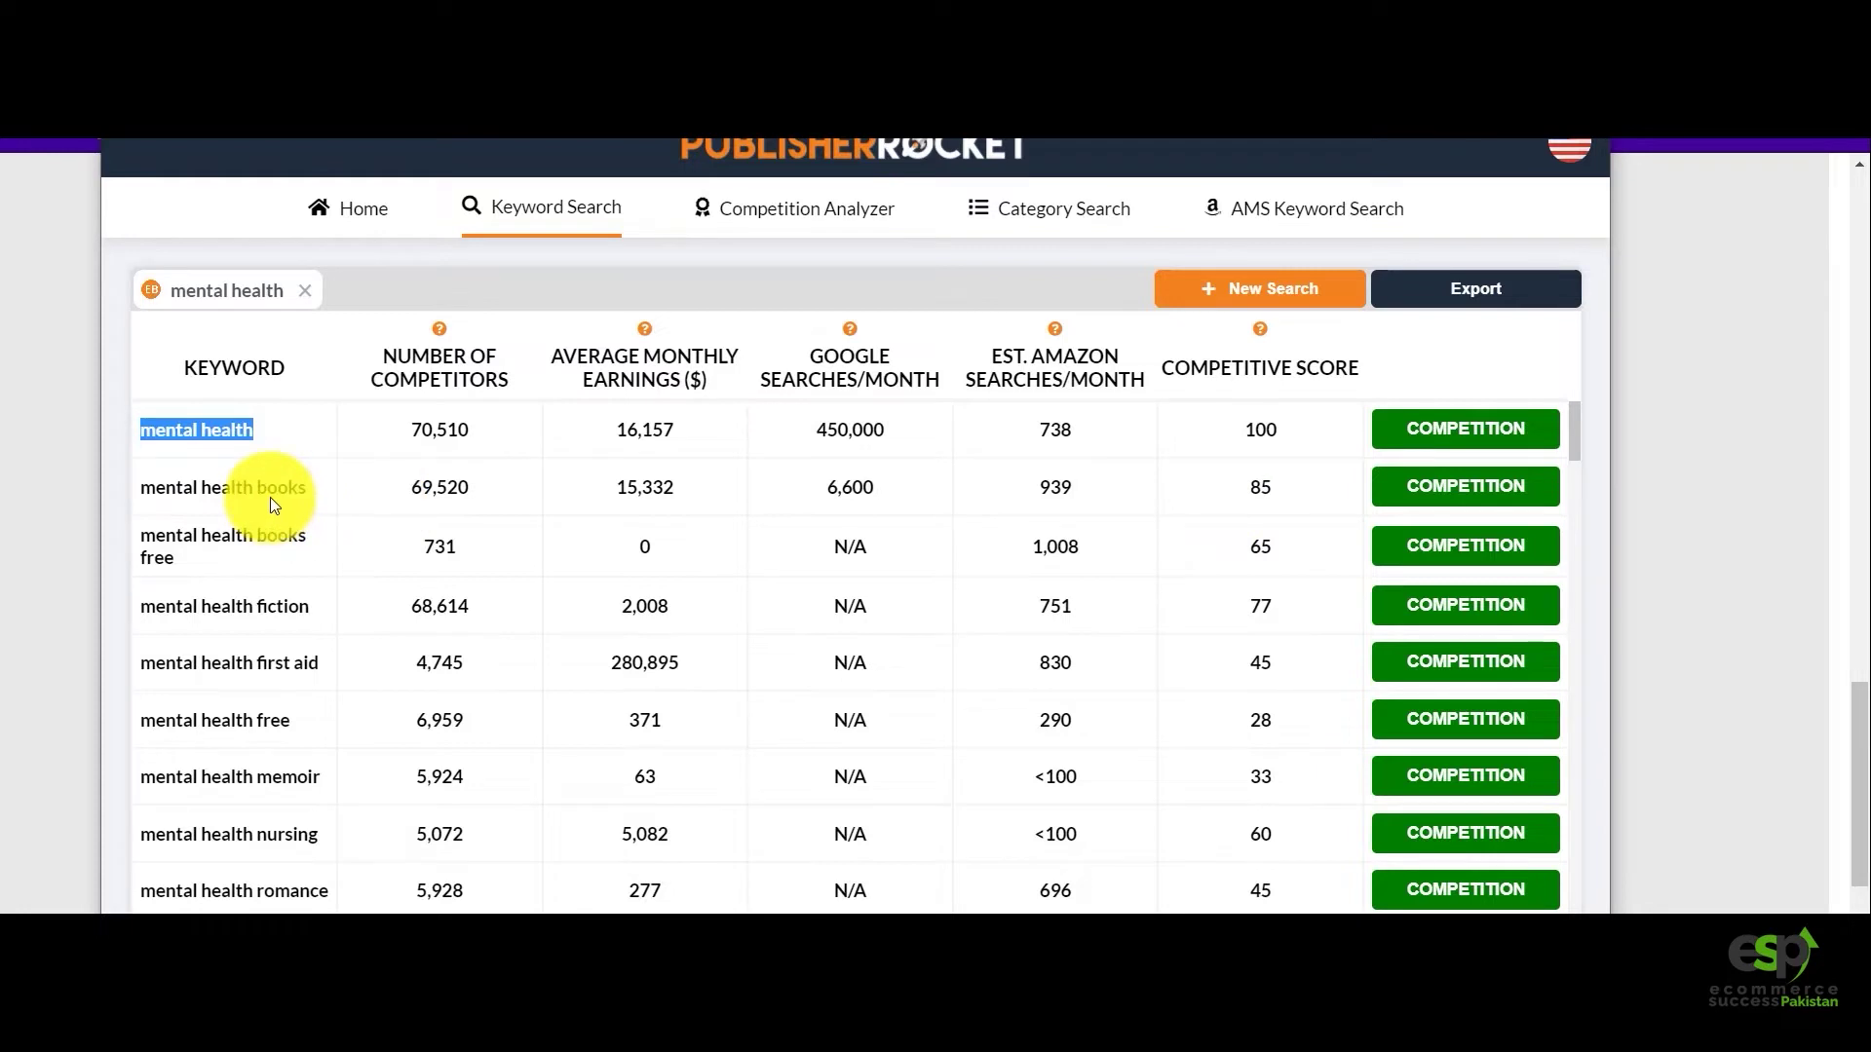
pyautogui.moveTo(312, 488); pyautogui.dragTo(149, 466)
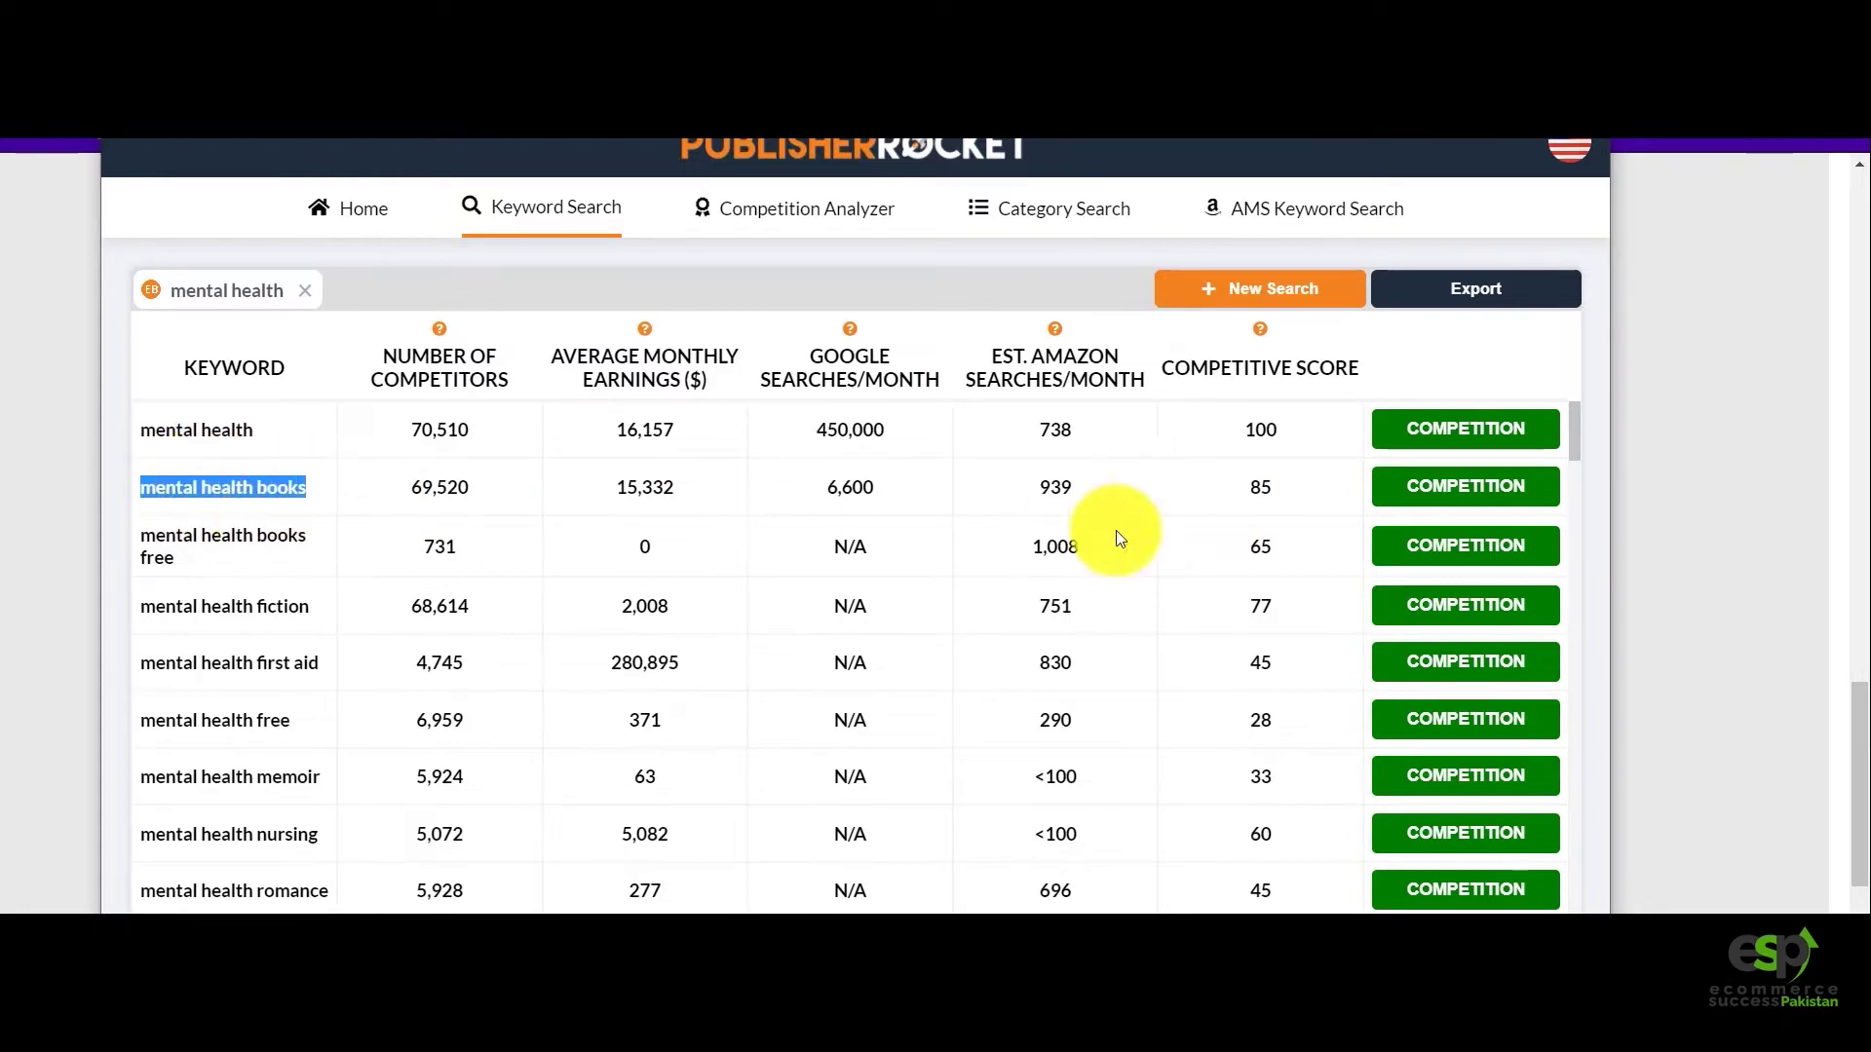
pyautogui.moveTo(1238, 606); pyautogui.dragTo(1273, 608)
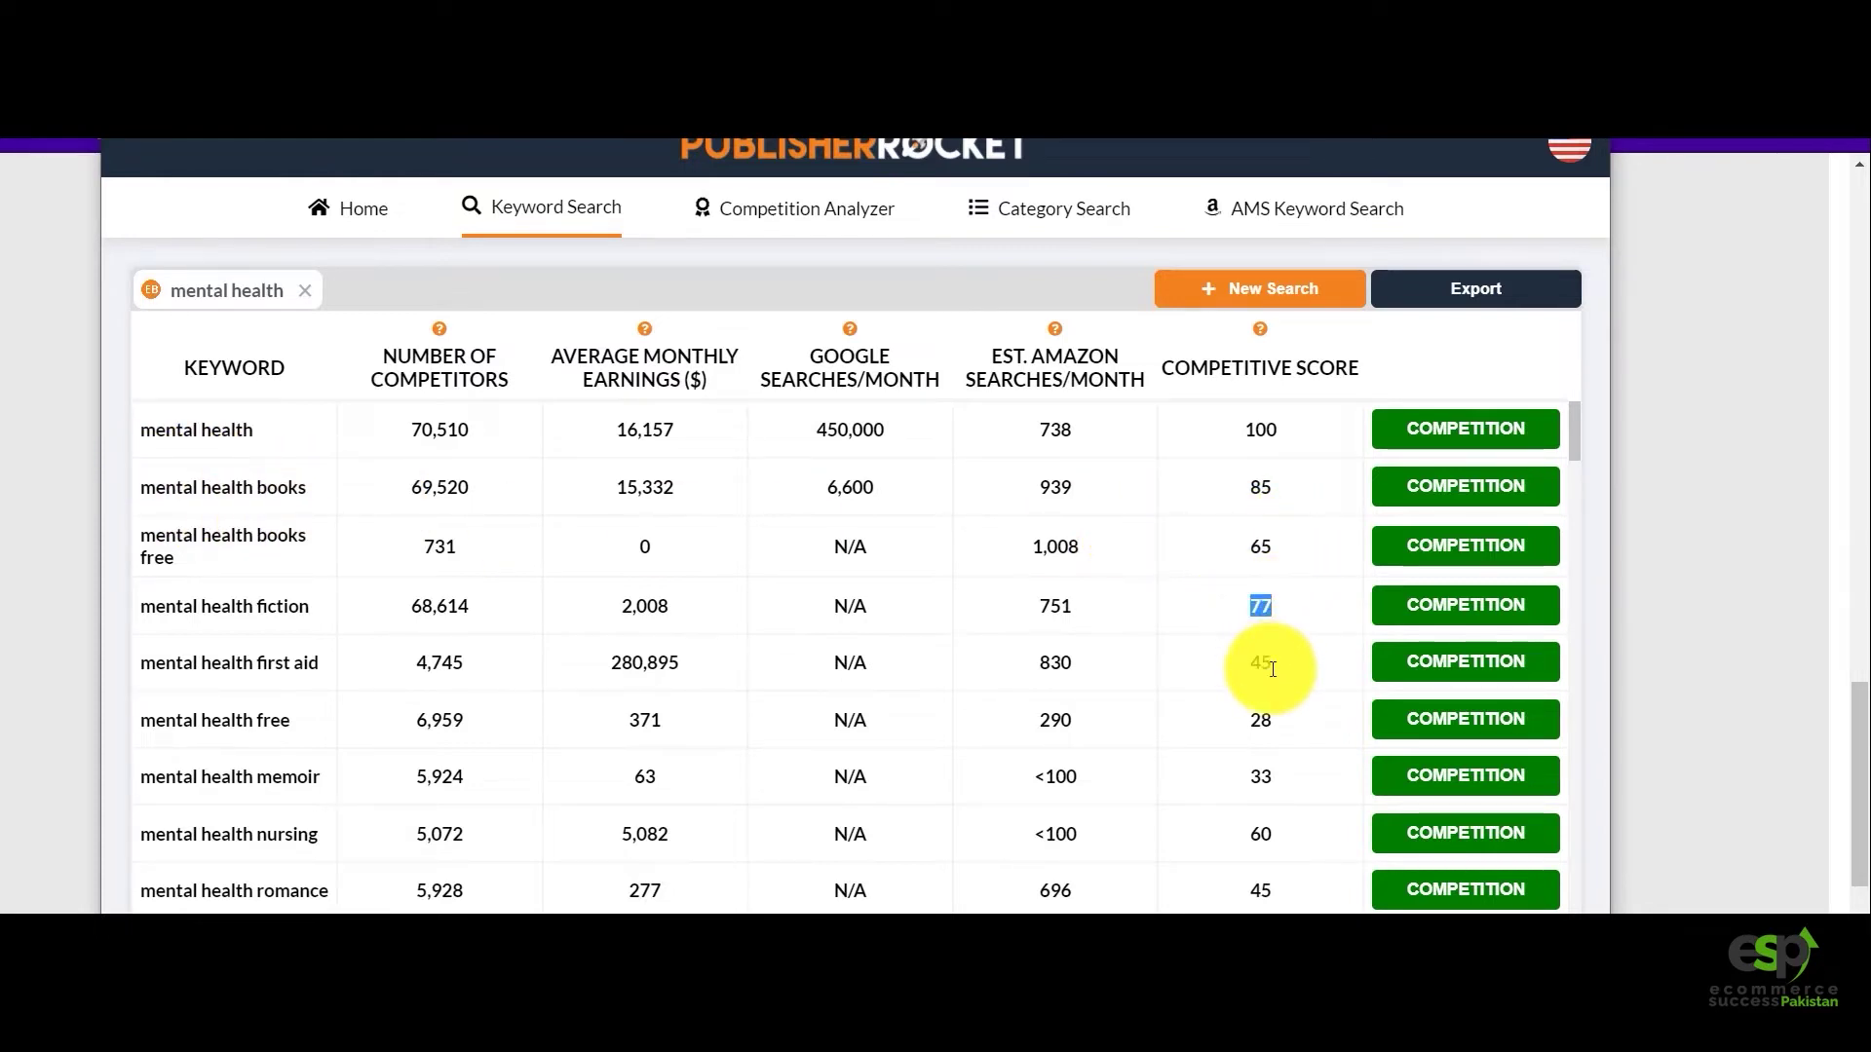
pyautogui.scroll(-2, 1306, 868)
pyautogui.moveTo(1276, 712); pyautogui.dragTo(1200, 719)
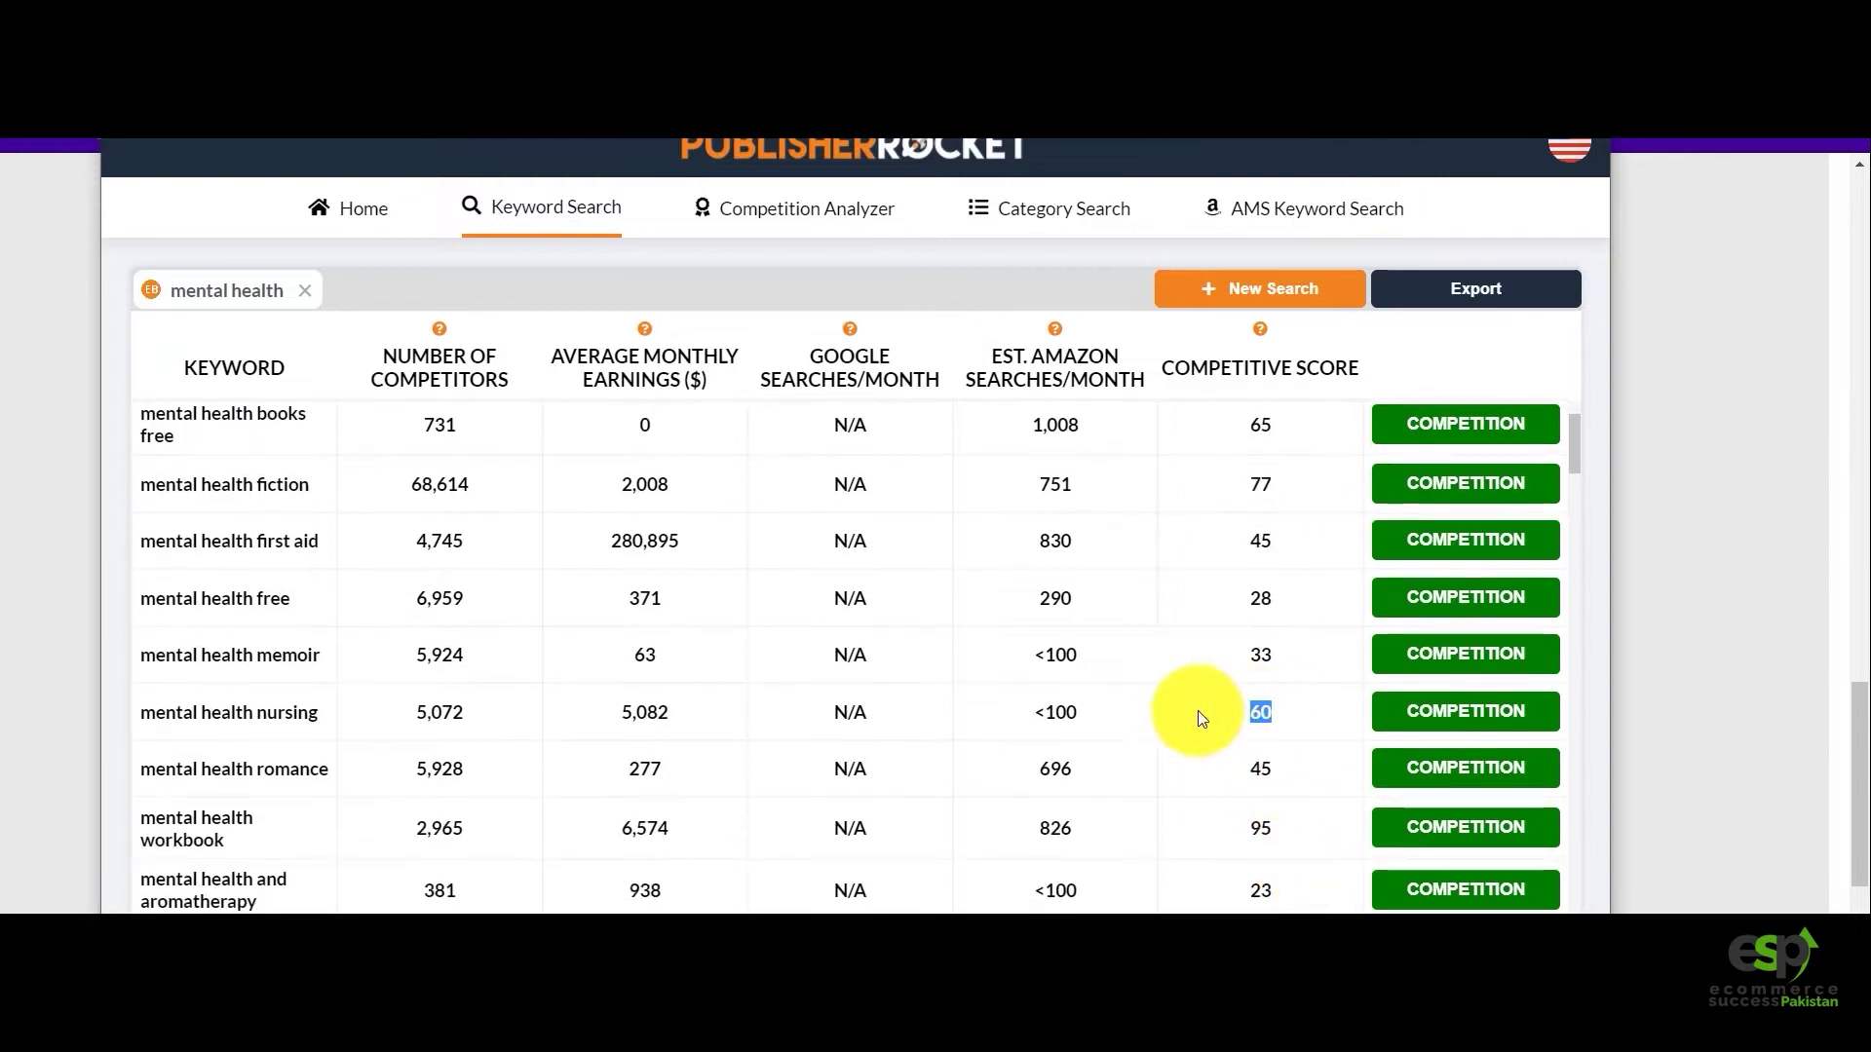
pyautogui.scroll(-4, 1248, 808)
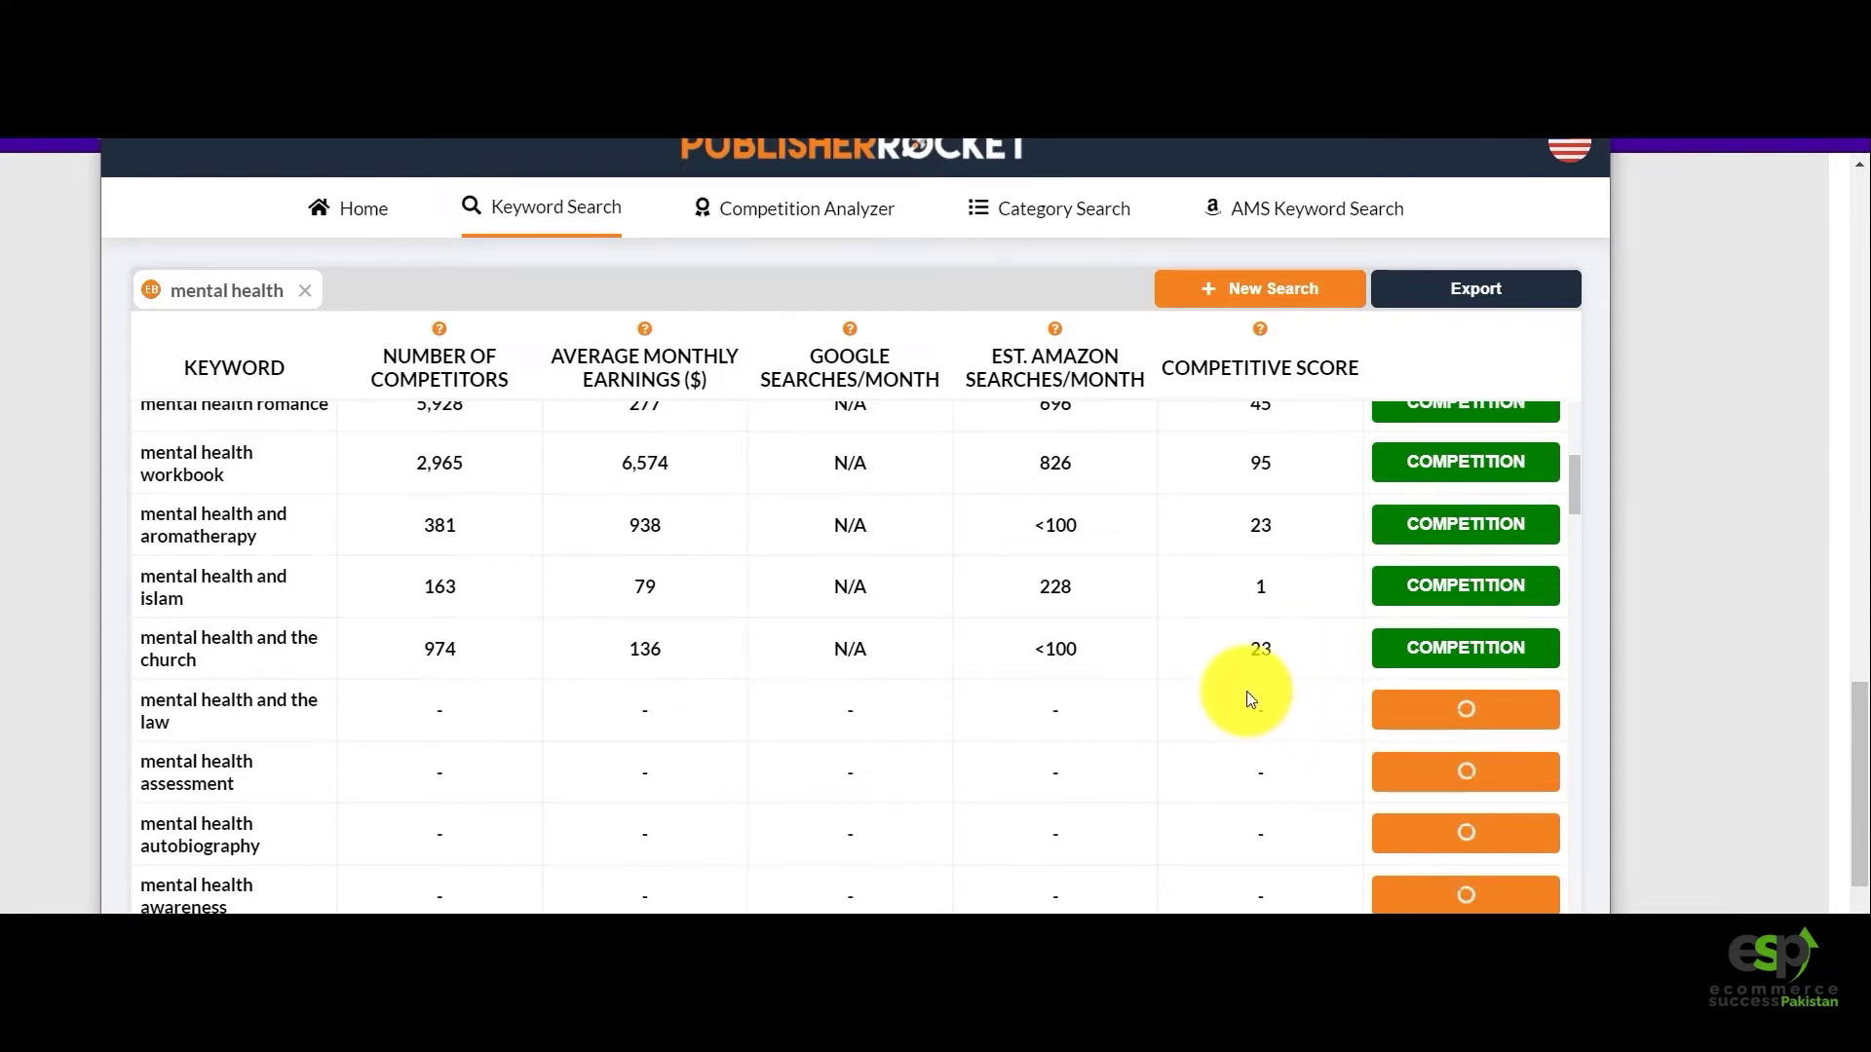
pyautogui.scroll(-2, 1243, 700)
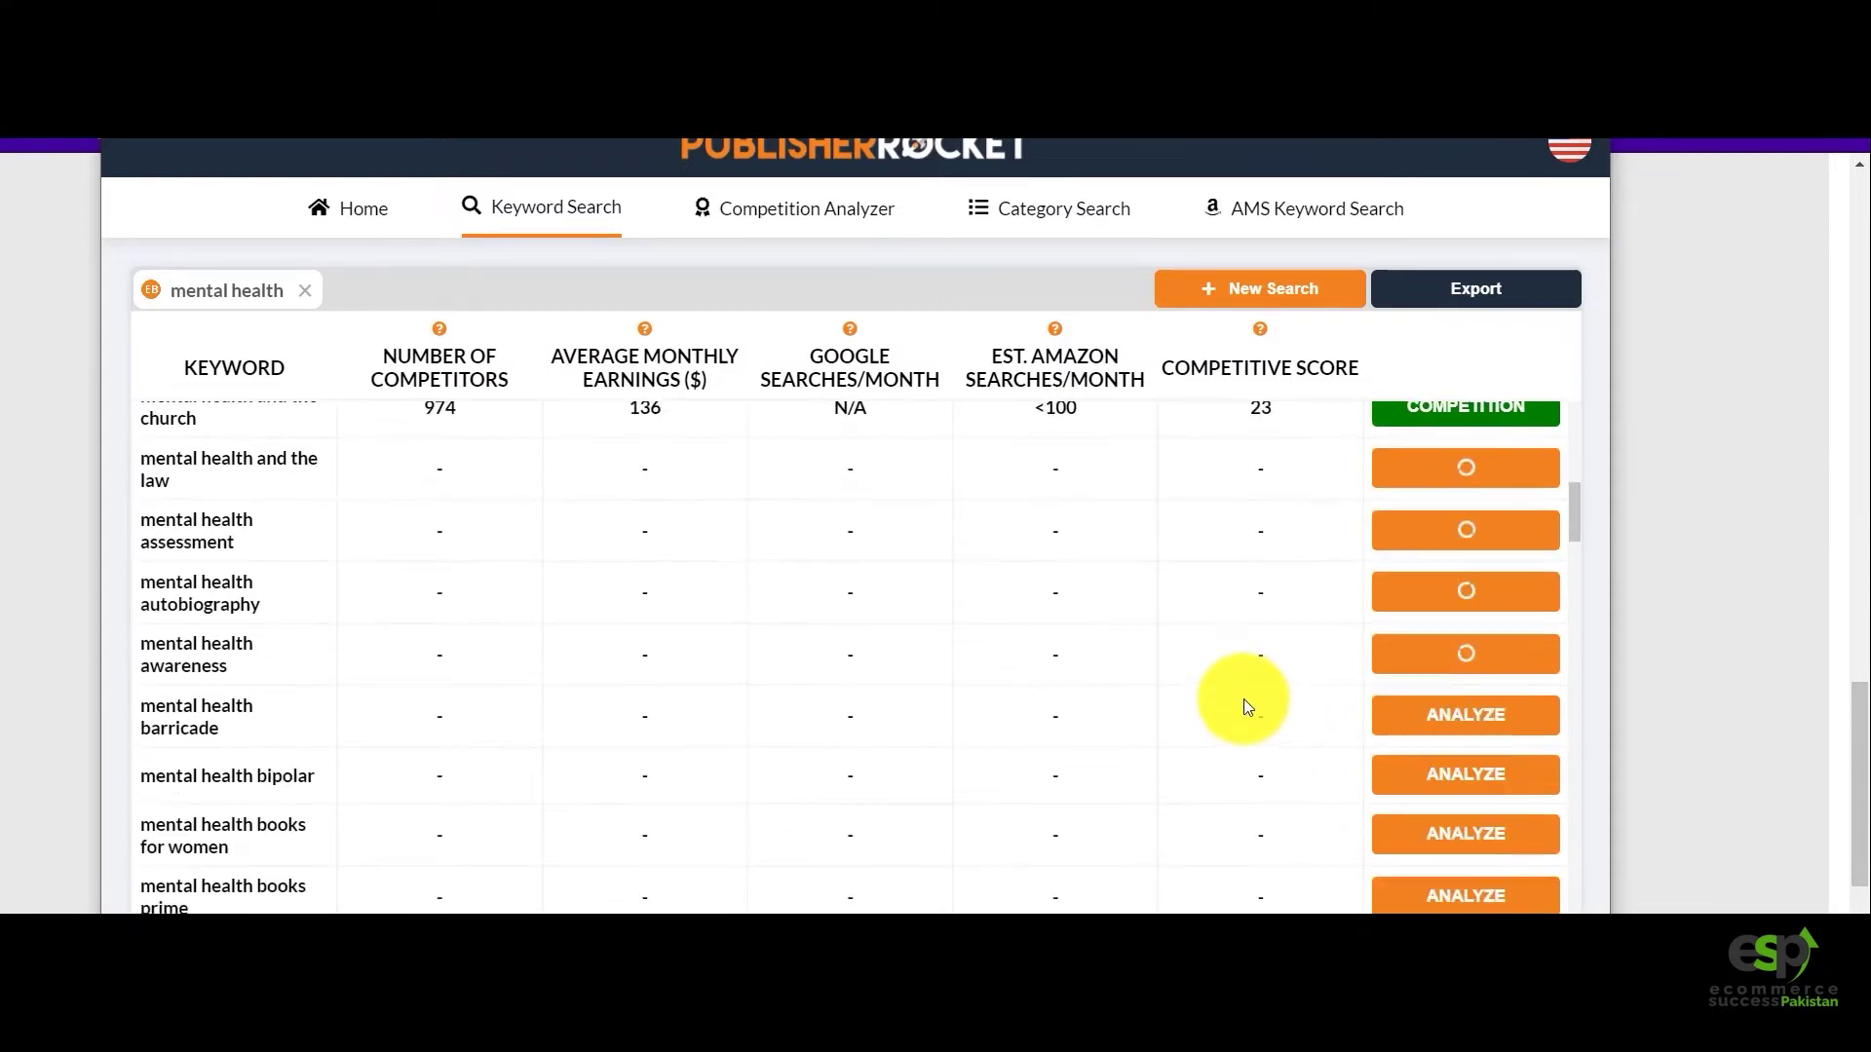
pyautogui.scroll(6, 1243, 699)
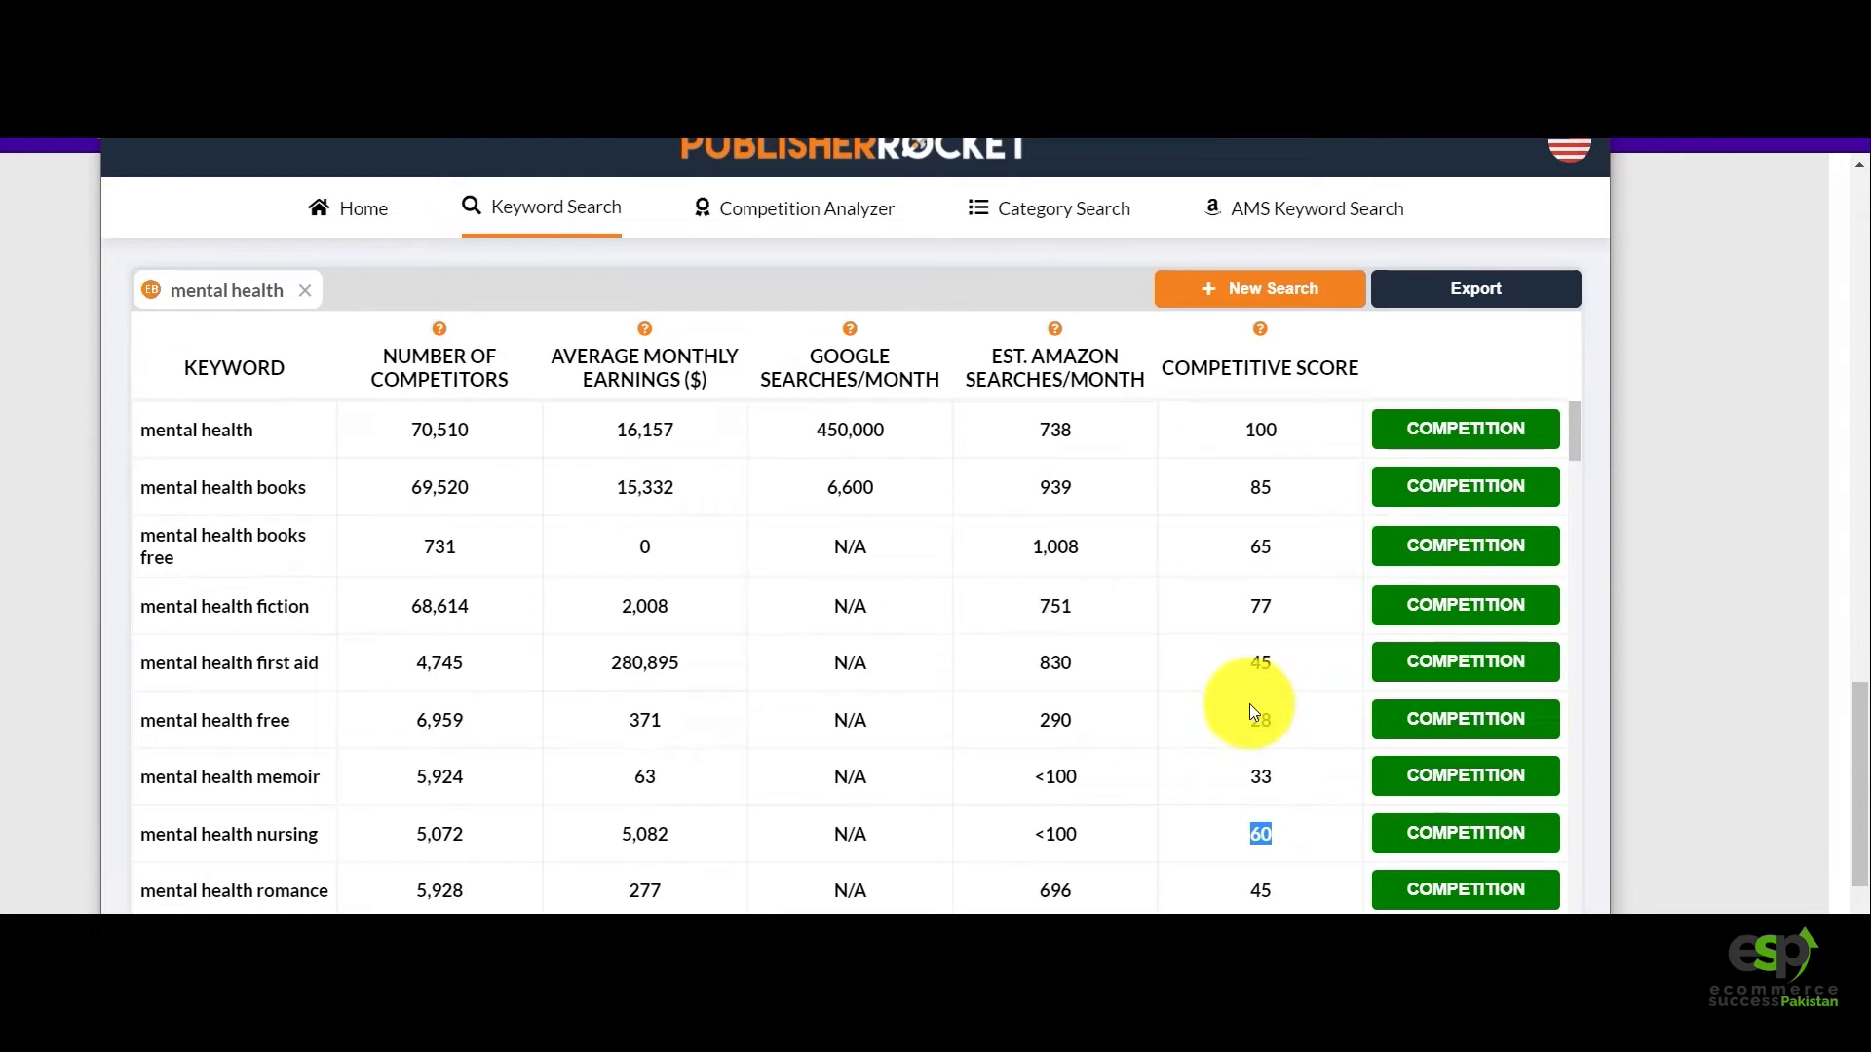
# Switch to the Amazon KDP paperback form and enter "mental health care" as the first keyword.
pyautogui.click(1482, 96)
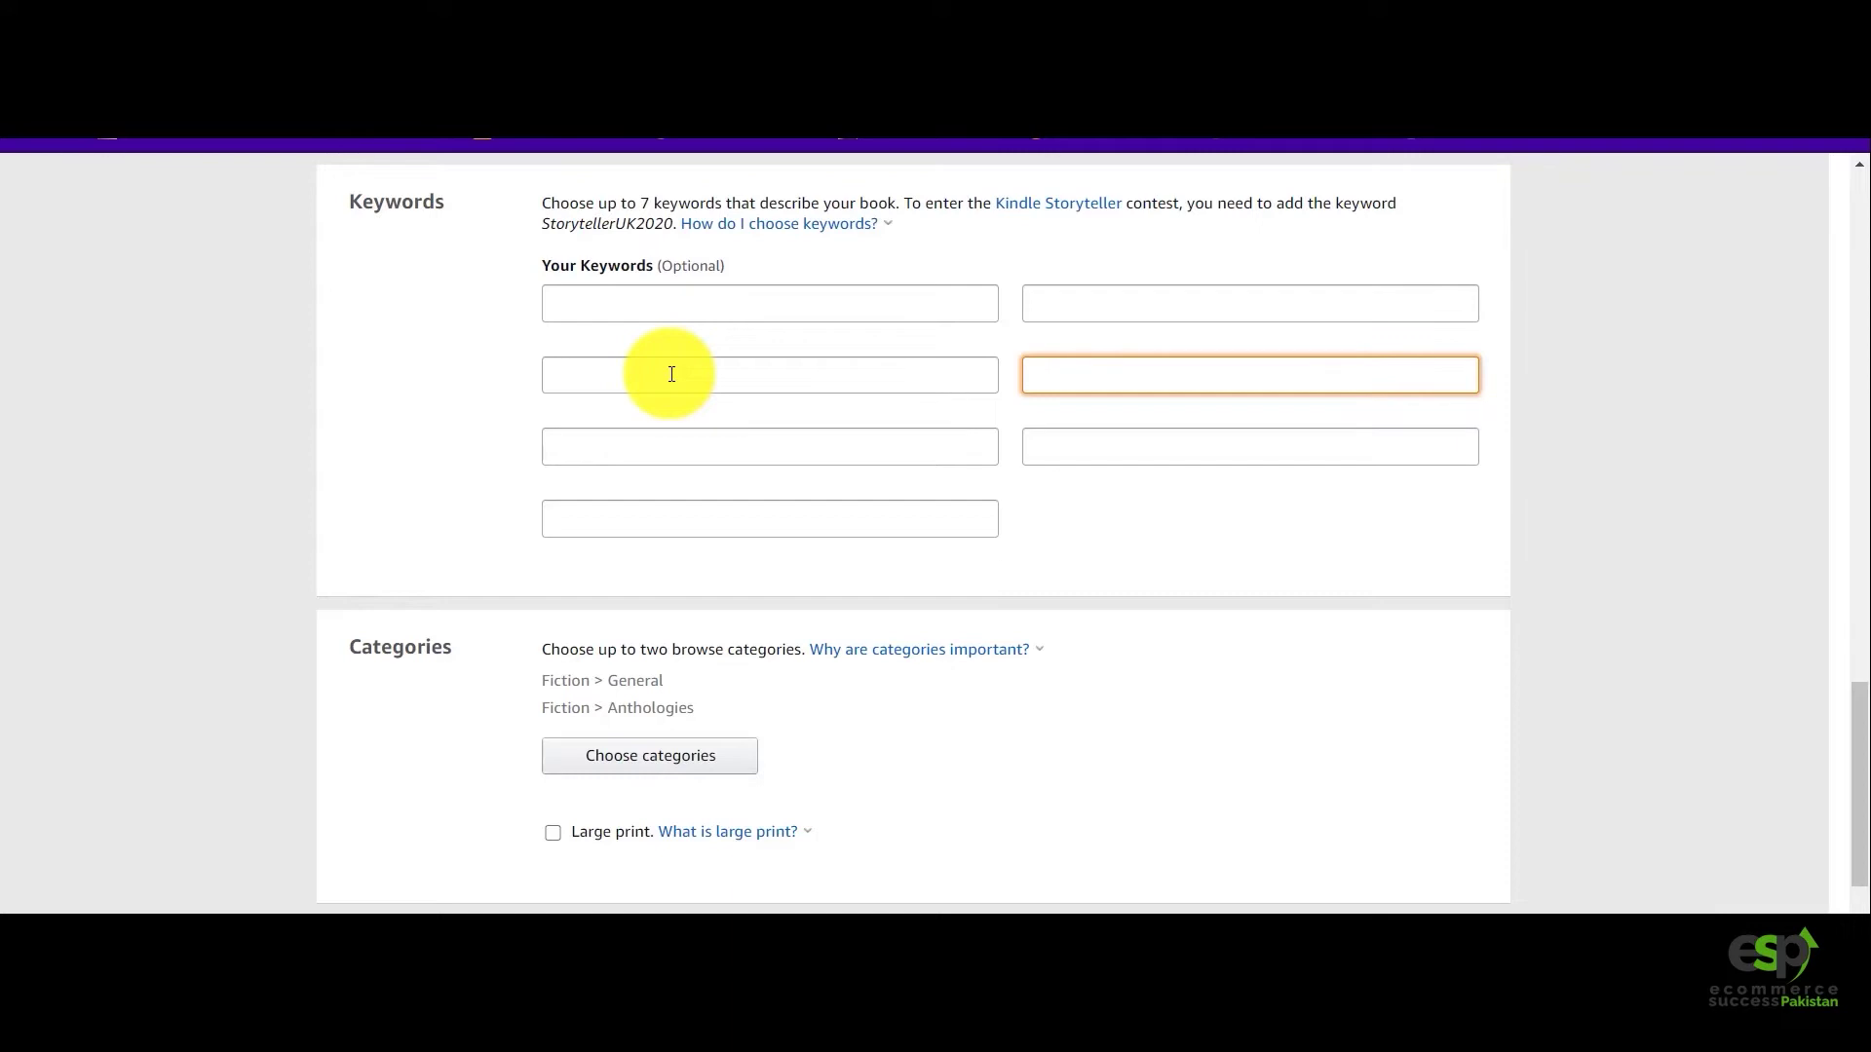
pyautogui.click(706, 306)
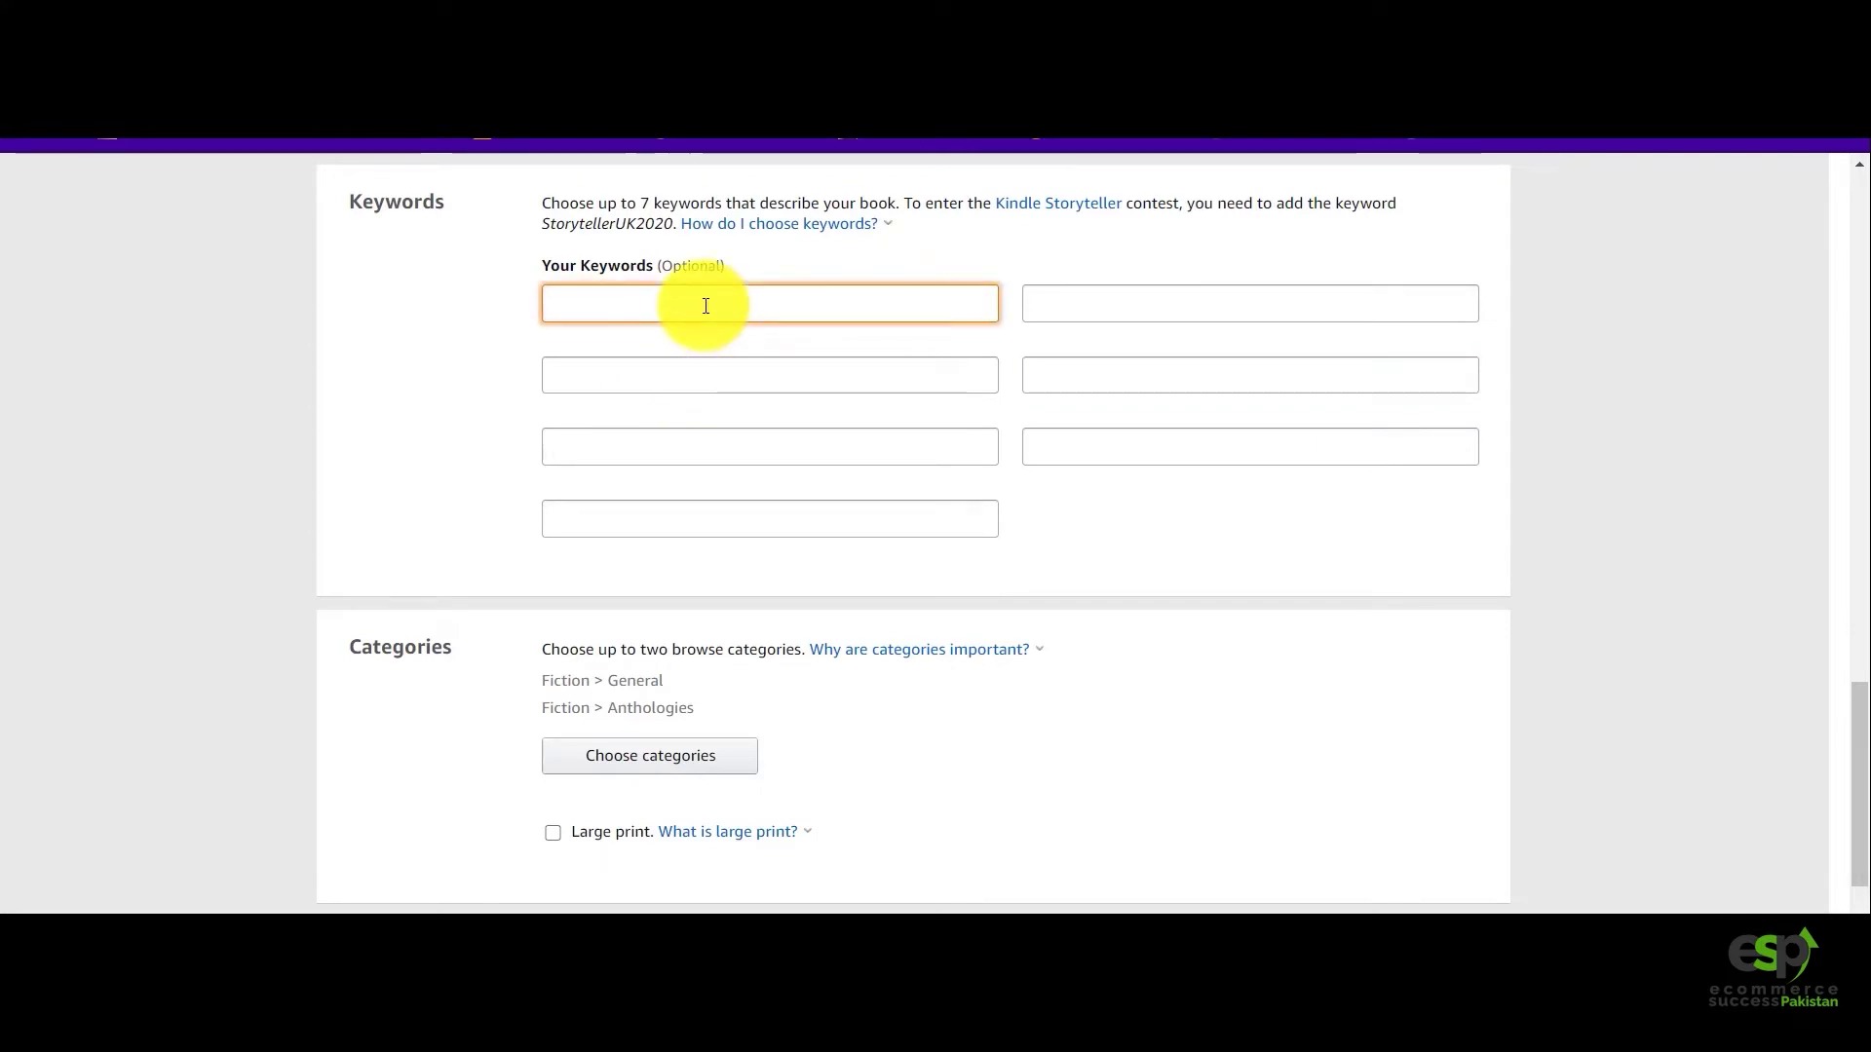
pyautogui.write('heal')
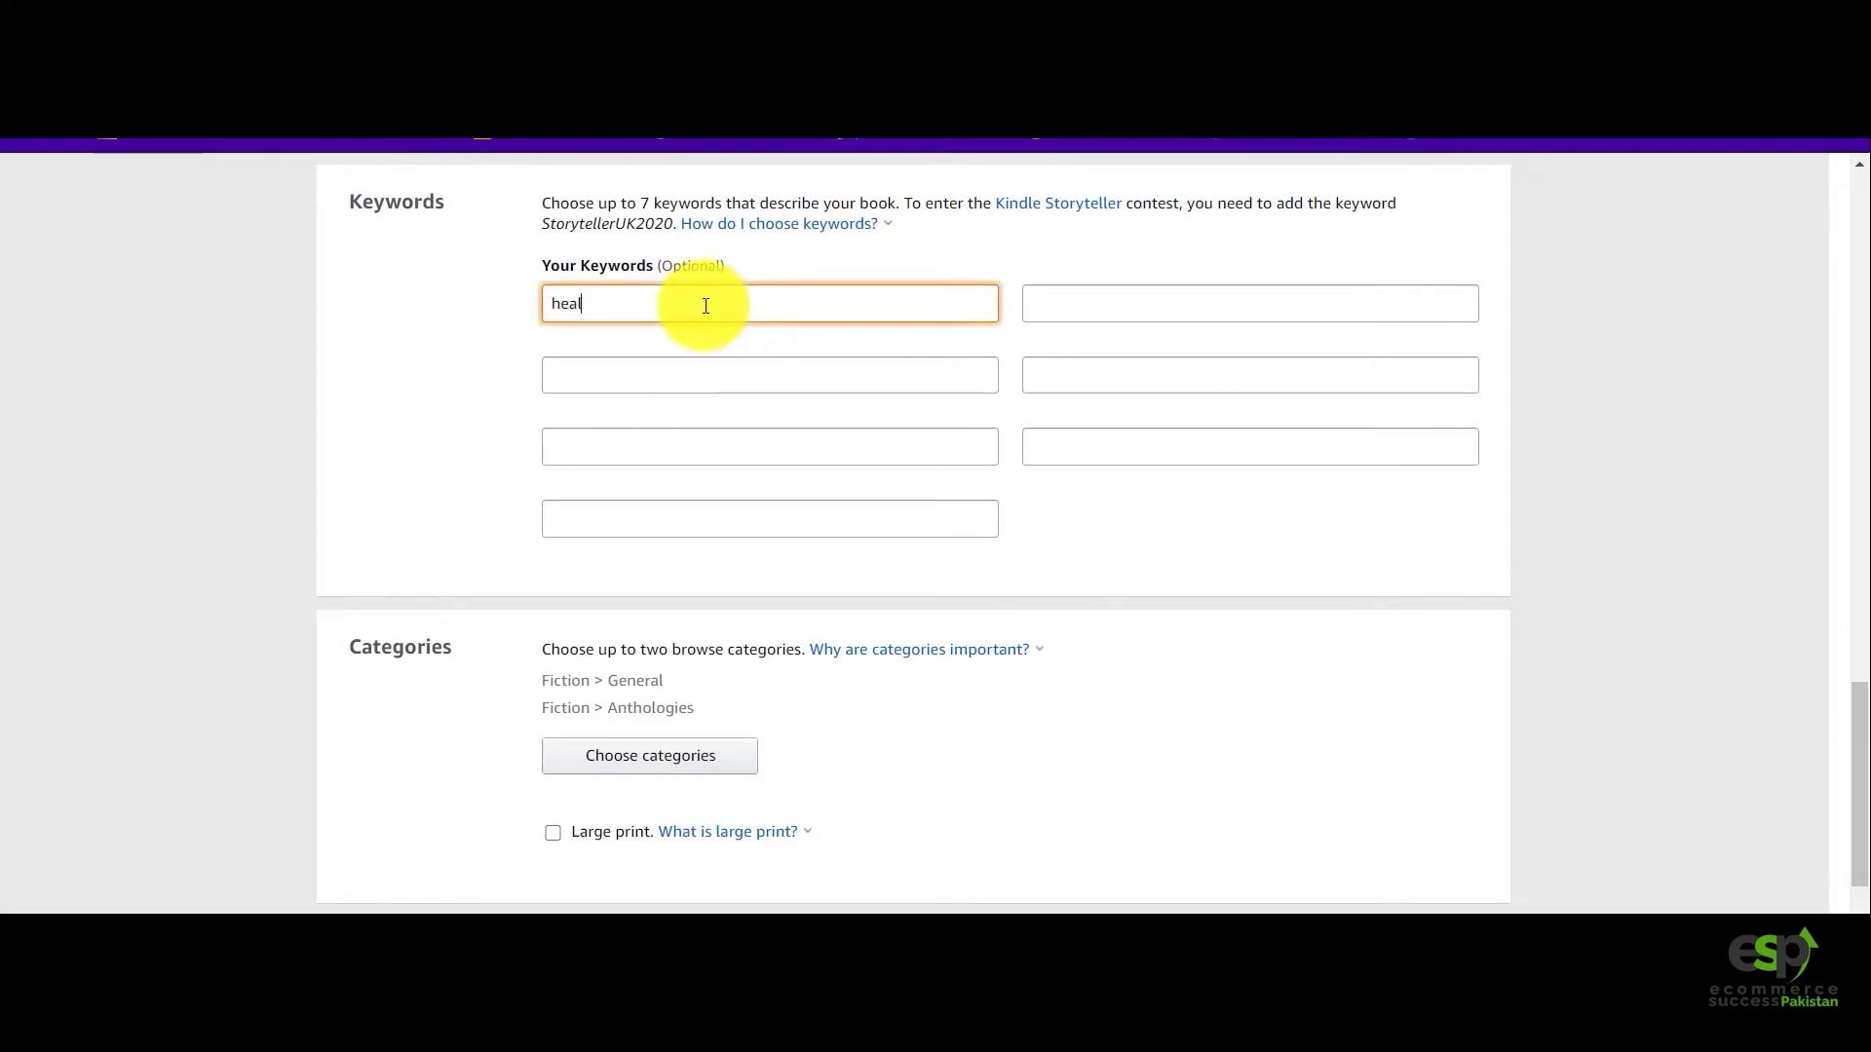
pyautogui.write('th')
pyautogui.write('are')
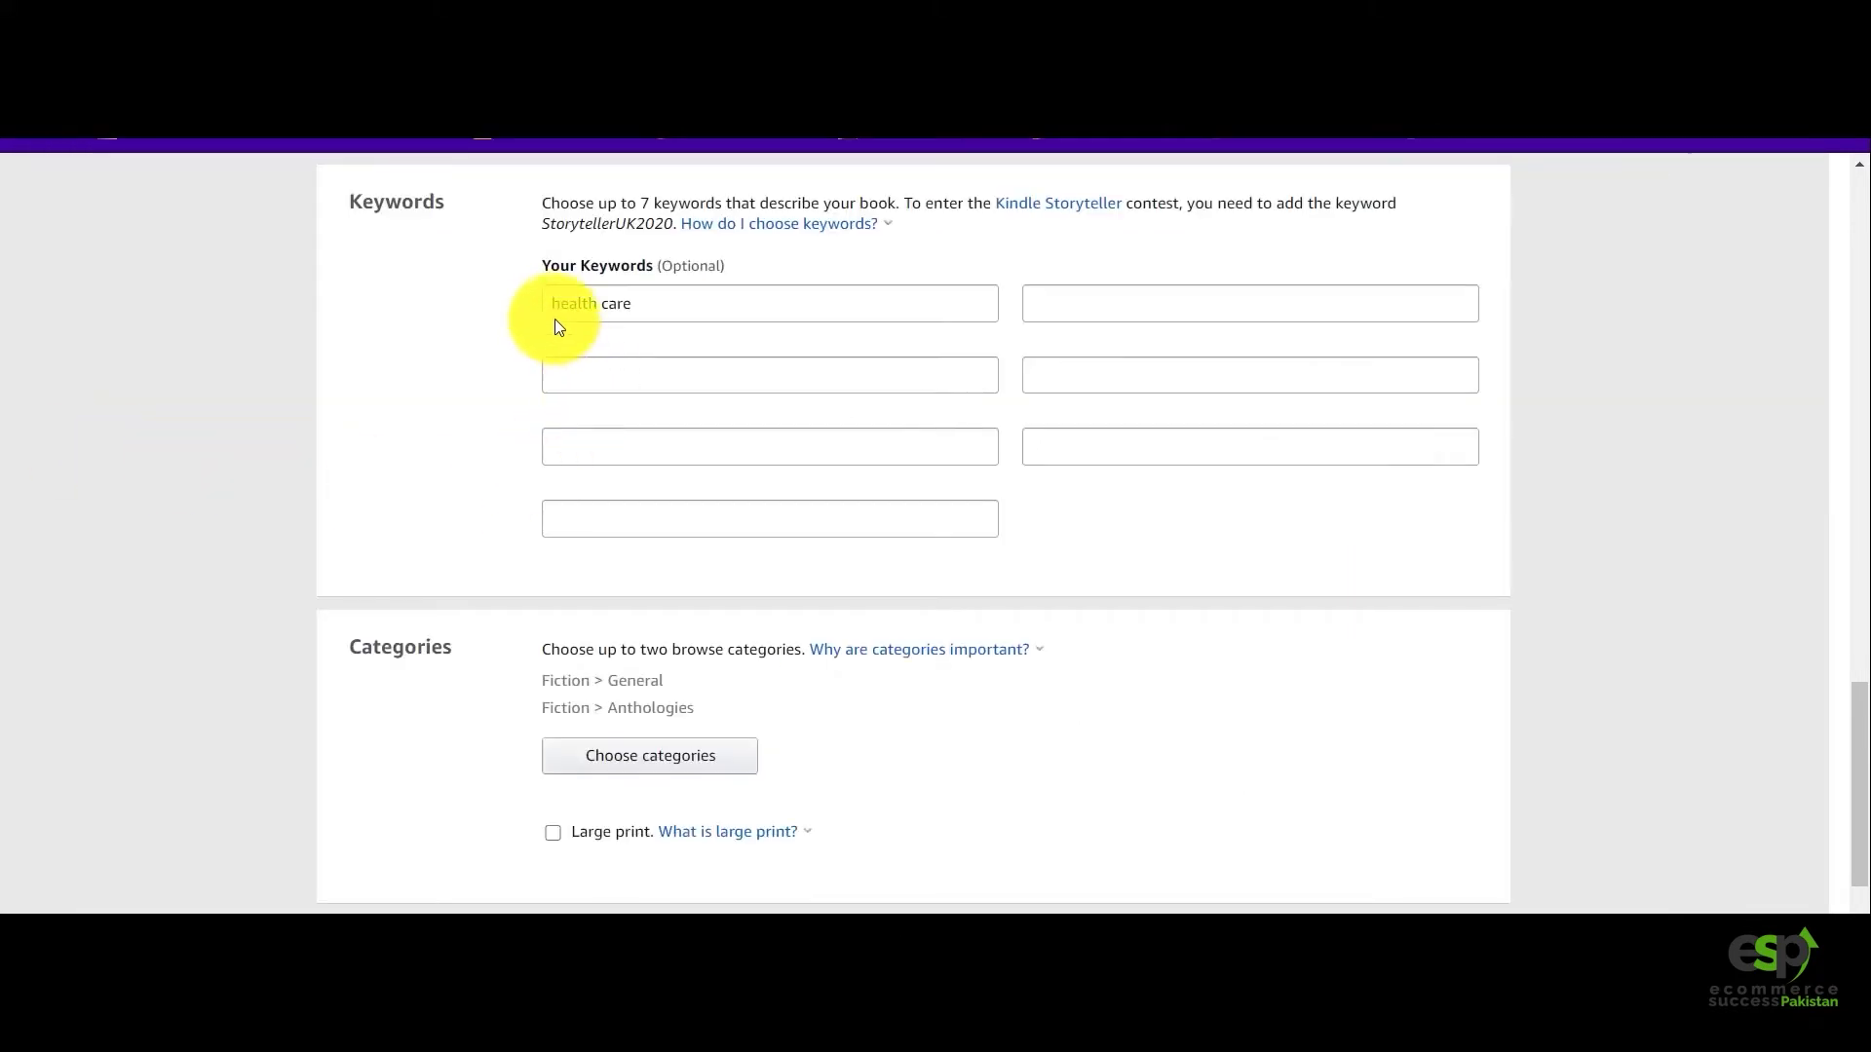
pyautogui.click(553, 307)
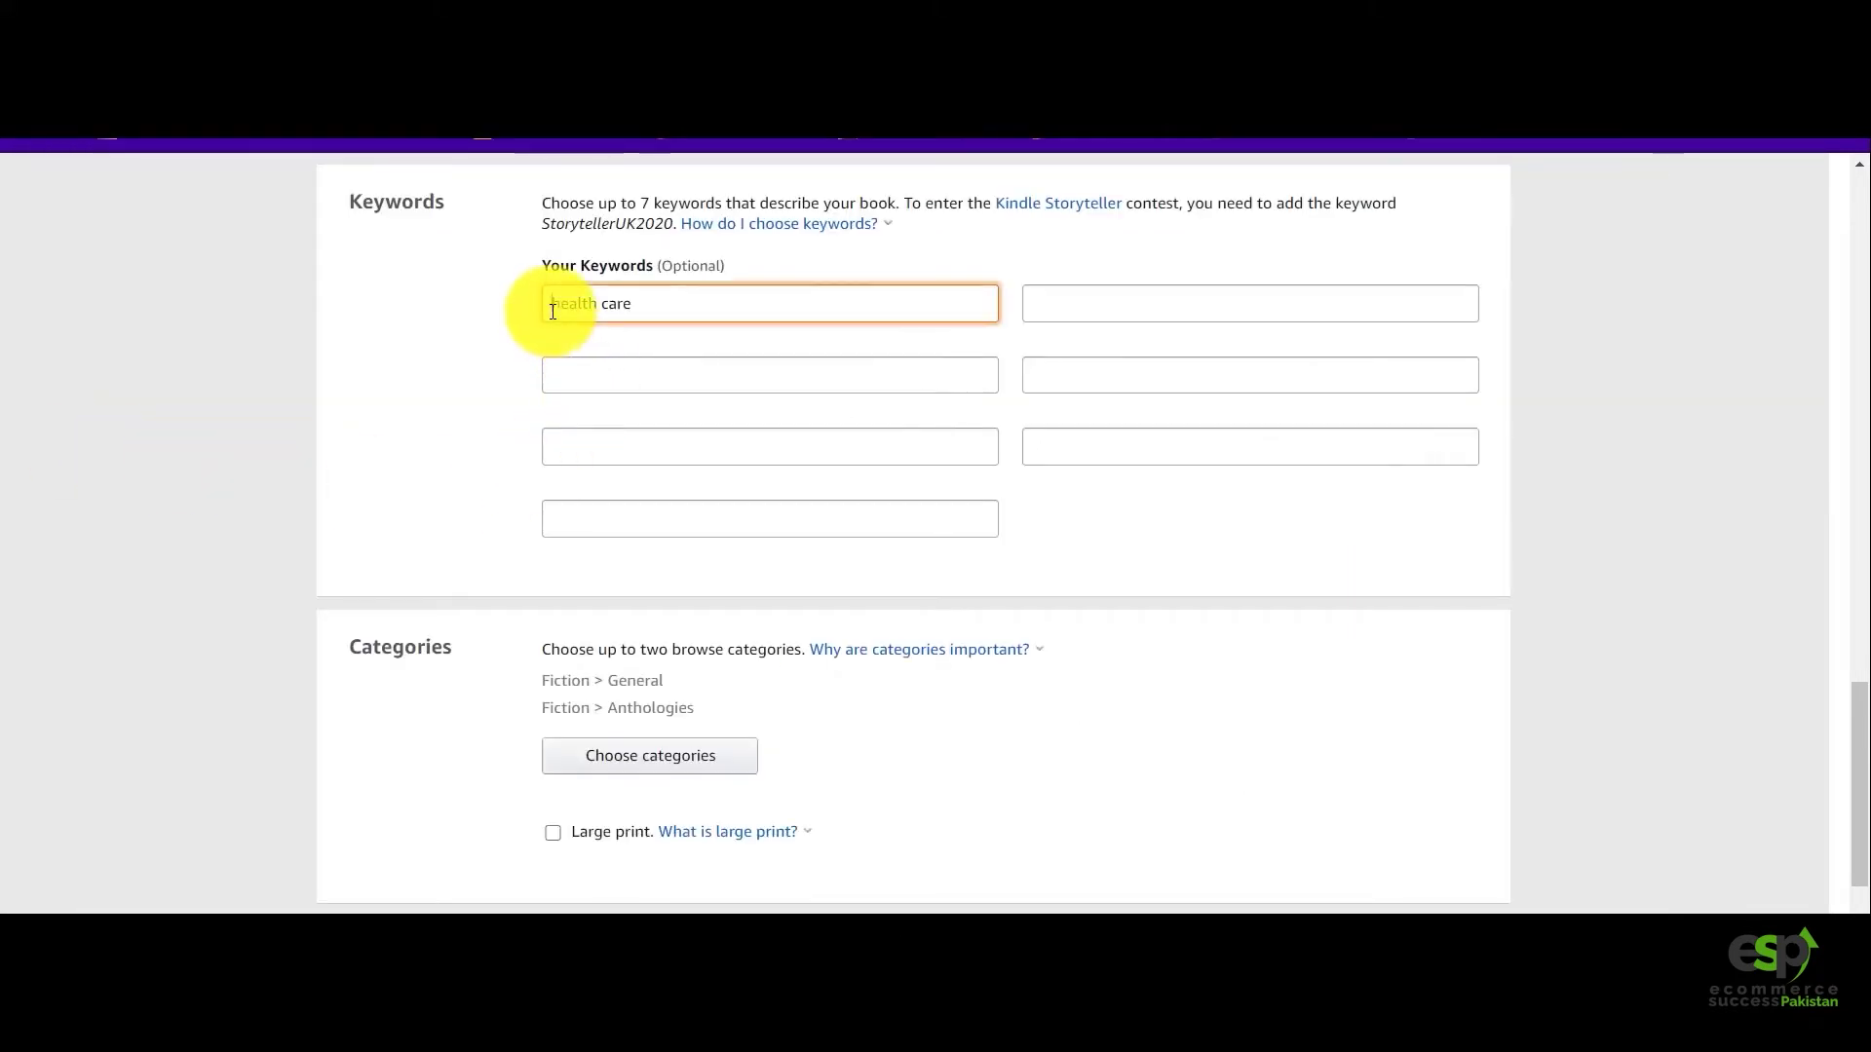
pyautogui.write('mental')
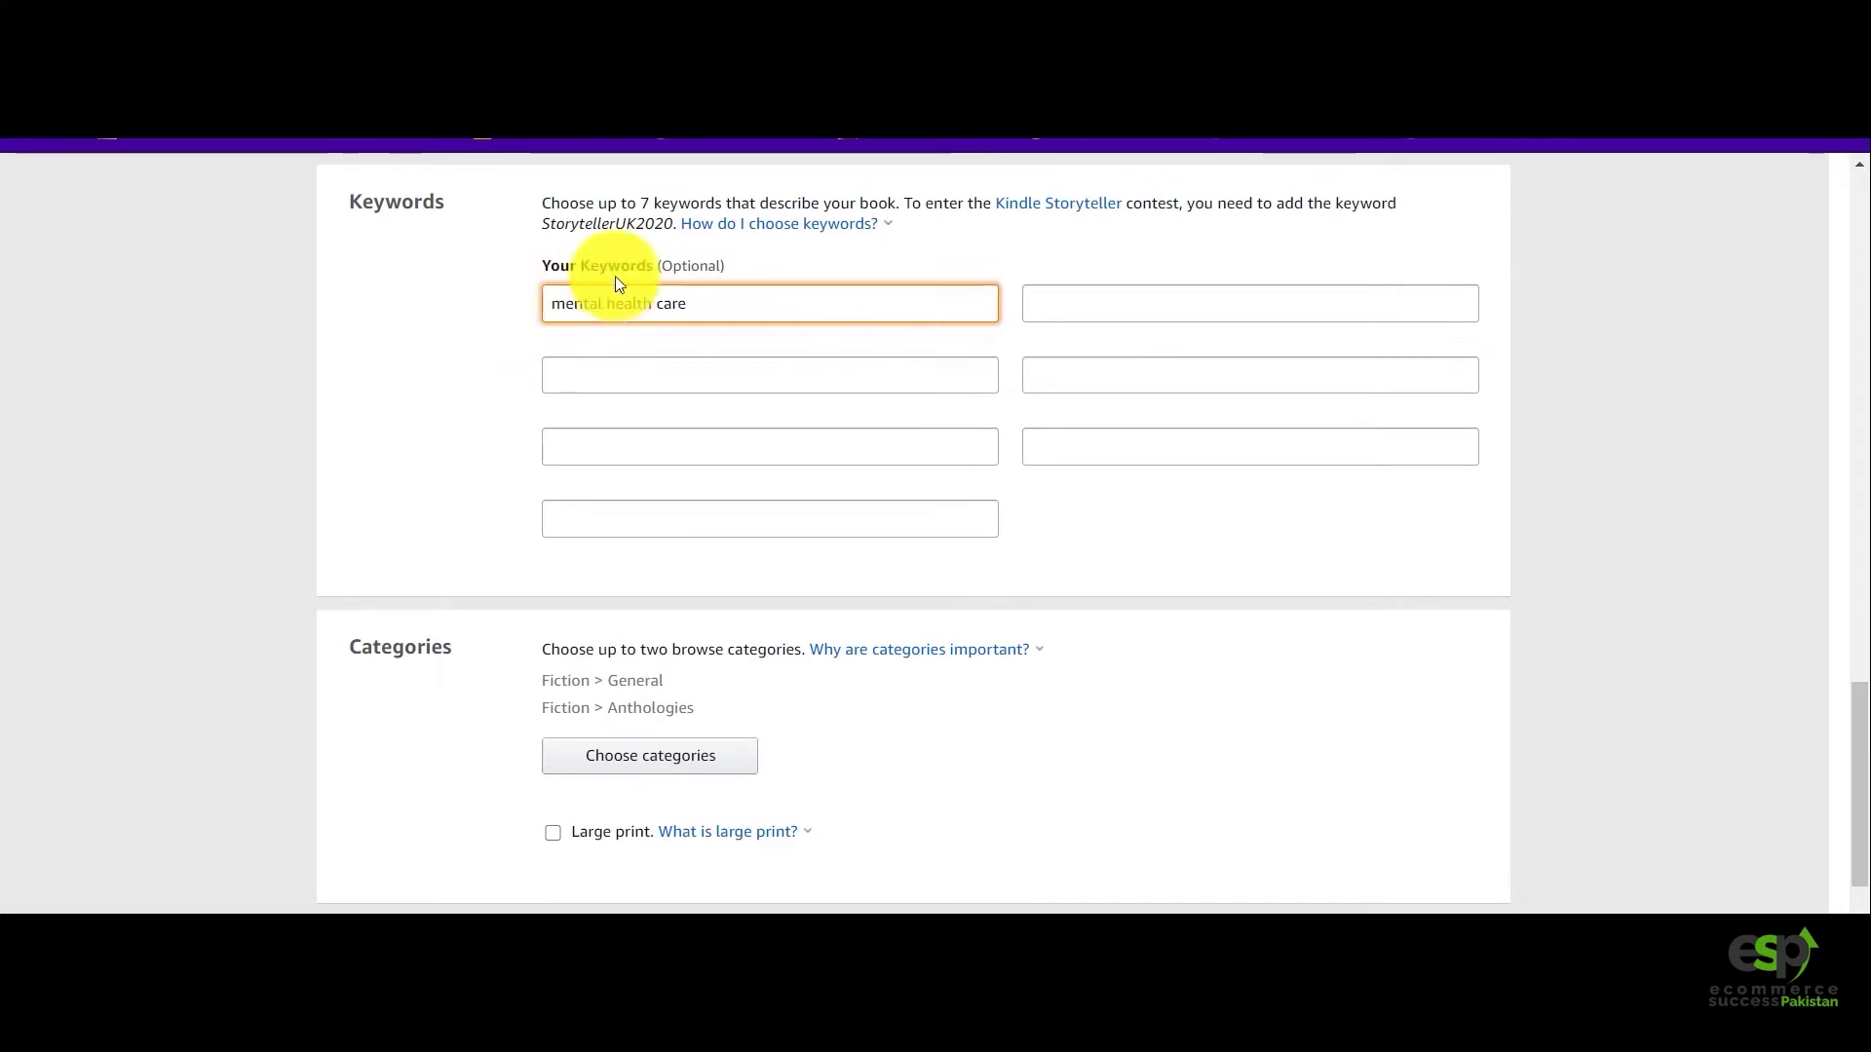
# Copy the phrase "mental health care" from the first keyword field.
pyautogui.moveTo(687, 304); pyautogui.dragTo(534, 305)
pyautogui.rightClick(564, 305)
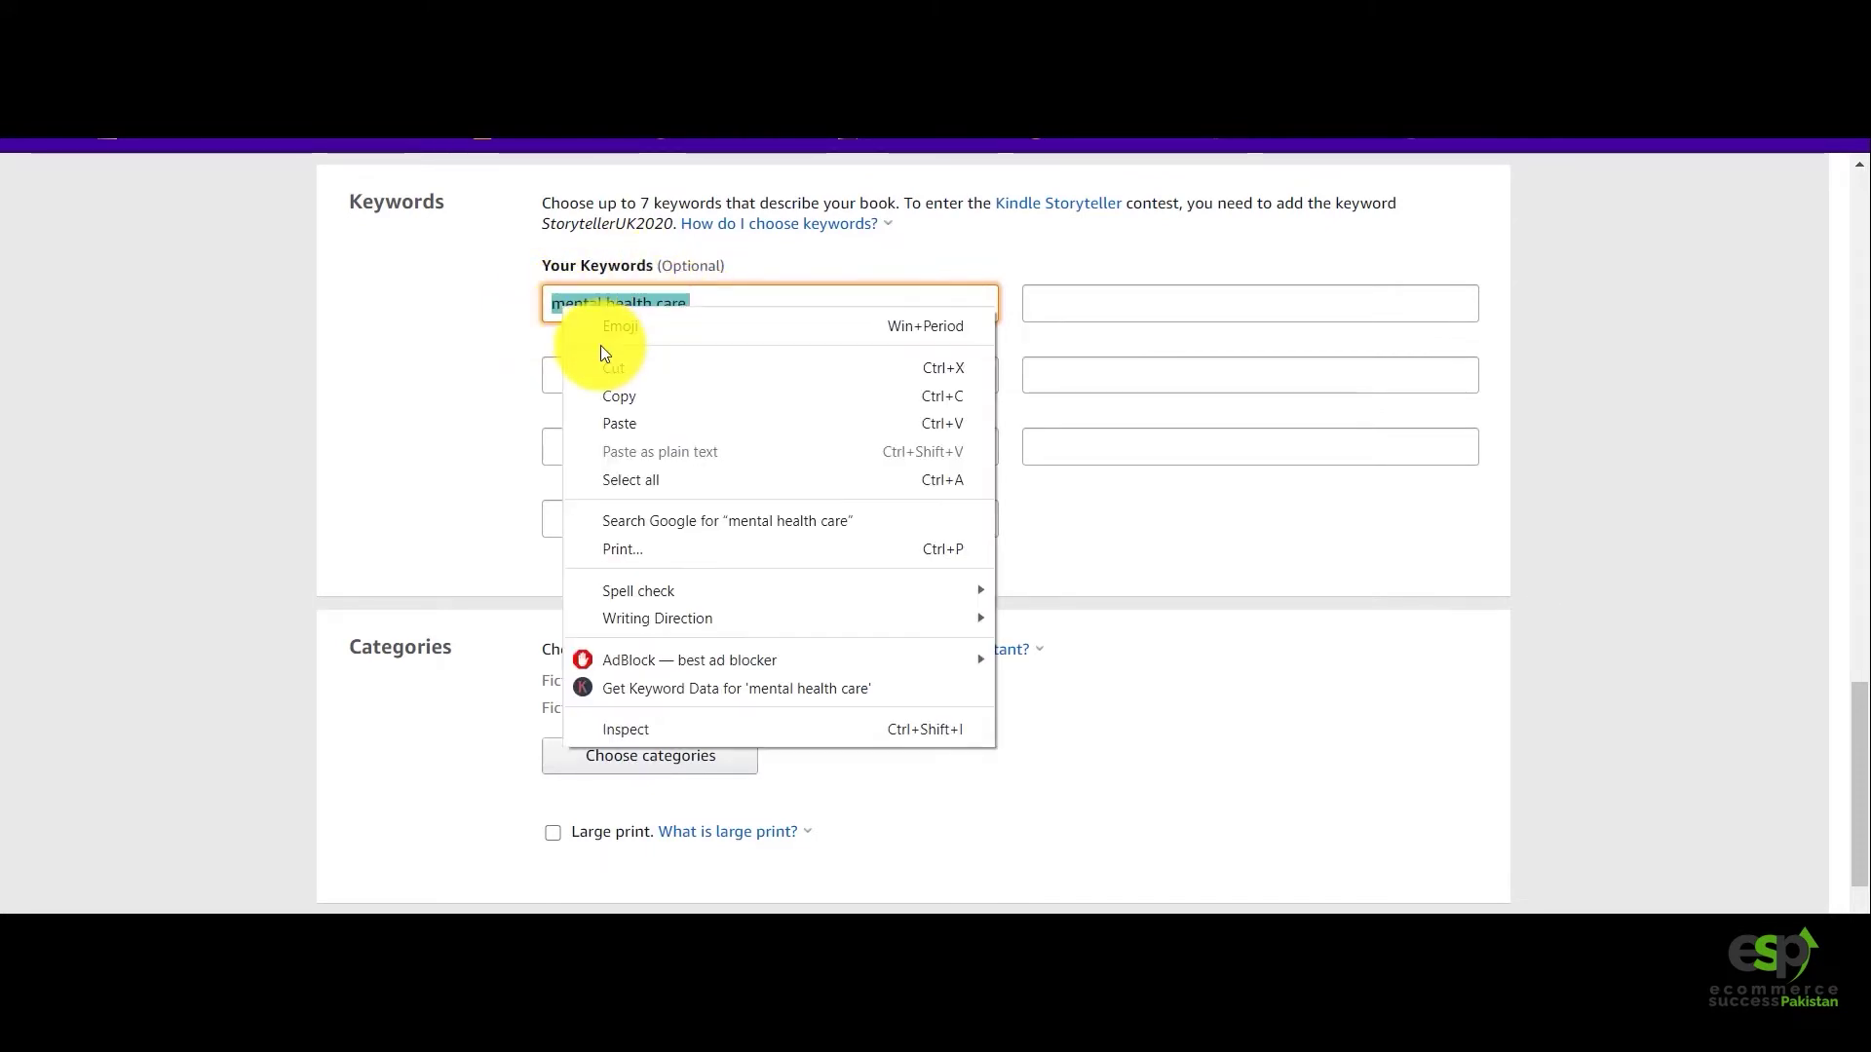
pyautogui.click(604, 398)
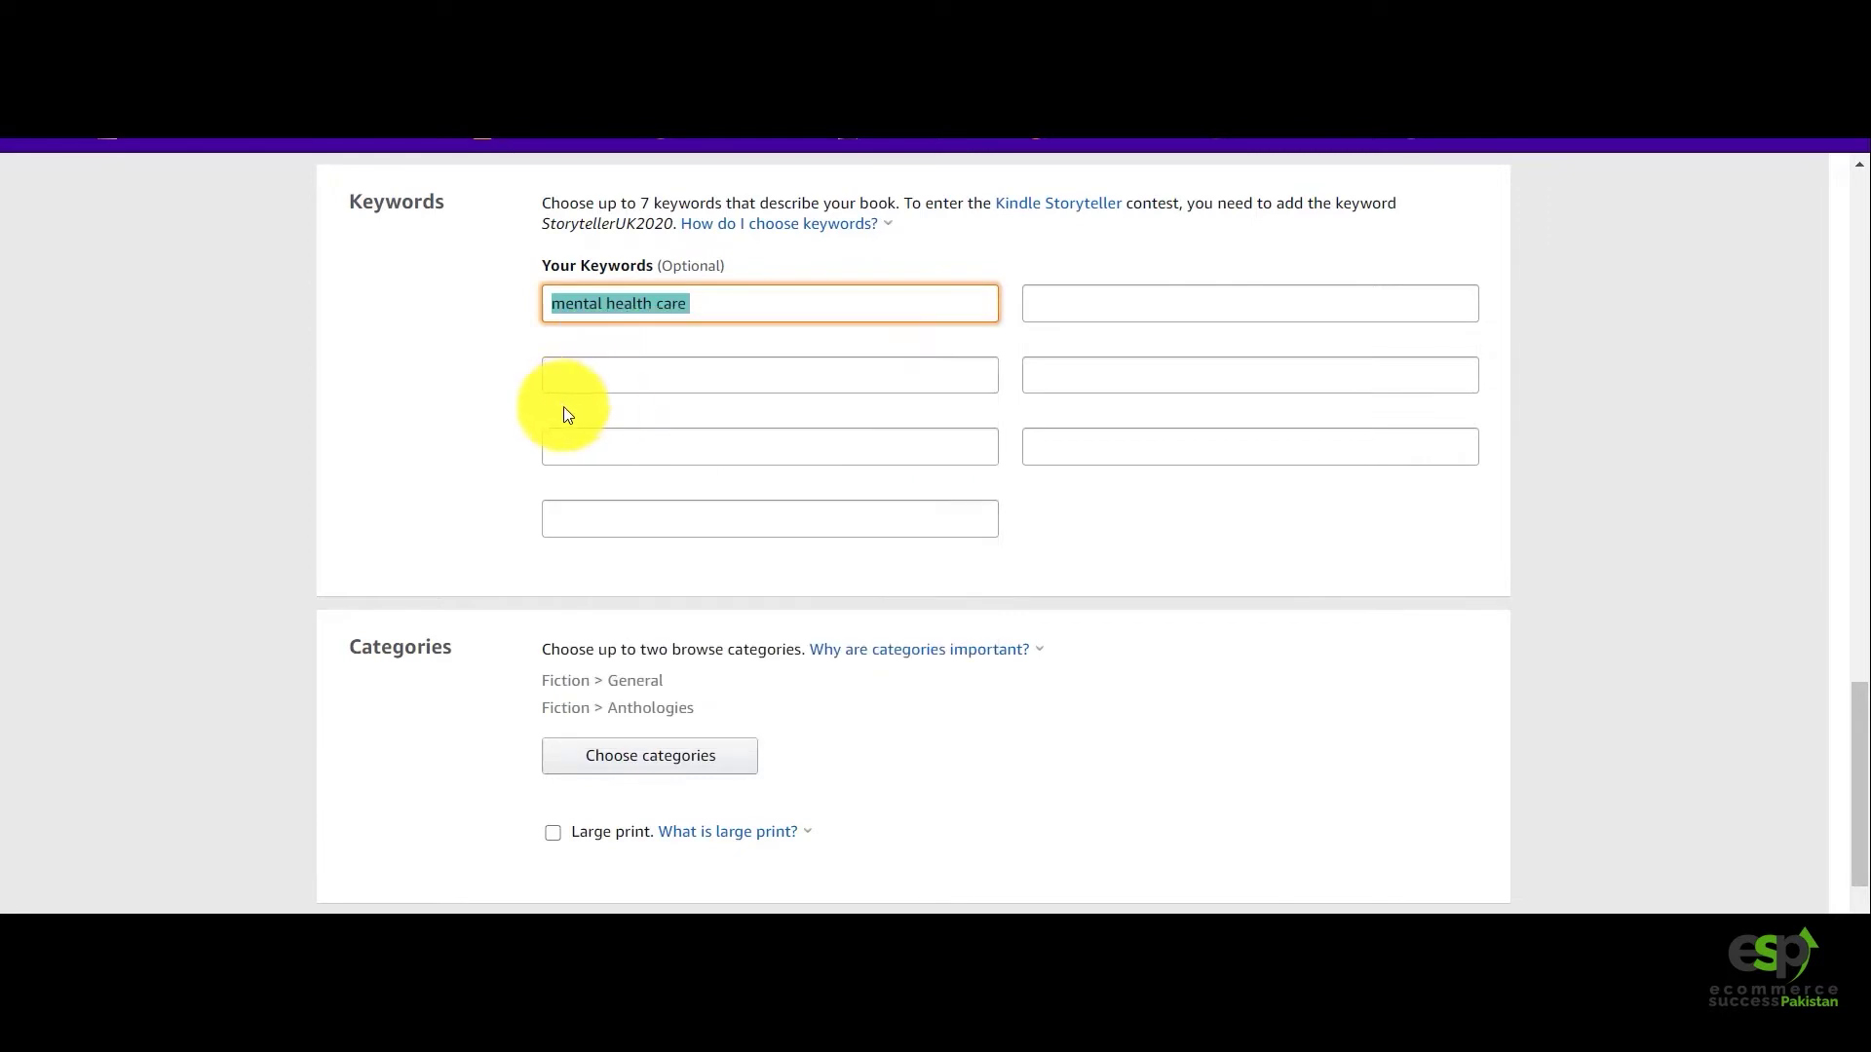
pyautogui.click(577, 343)
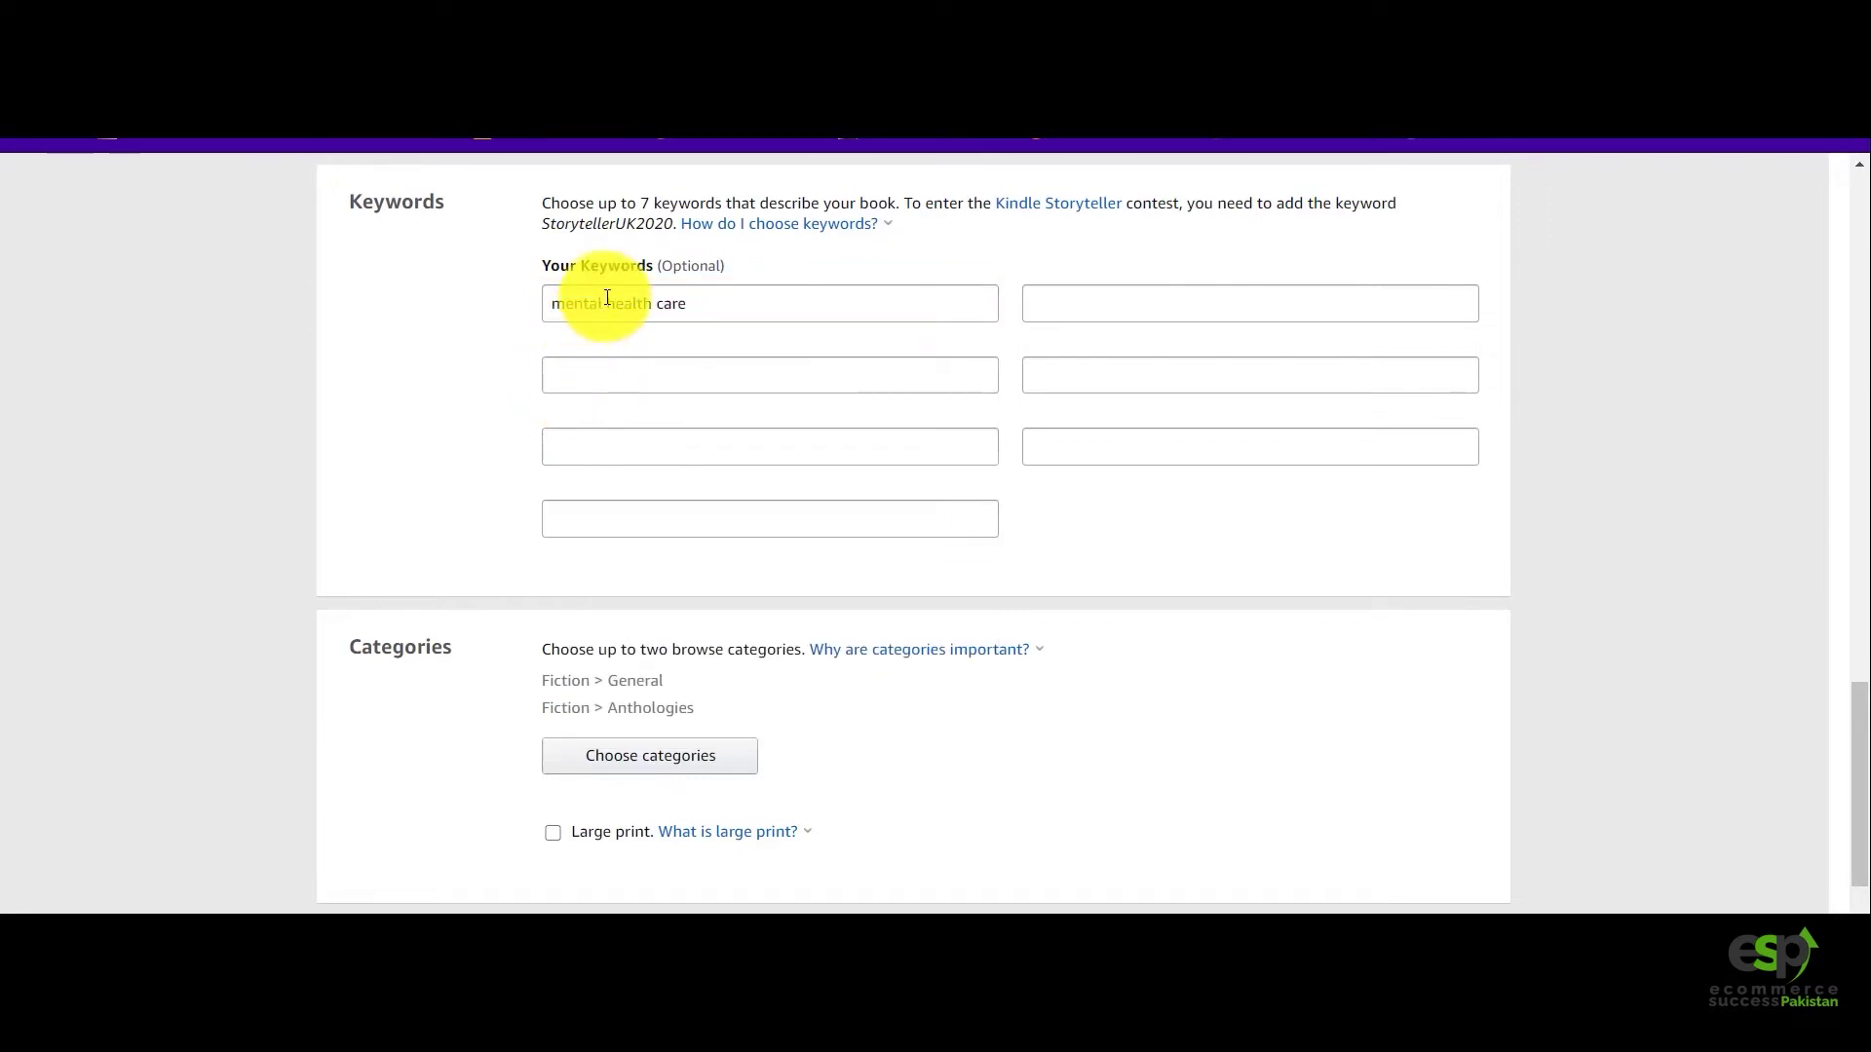
# Examine how the words "mental", "health" and "care" combine within the first keyword phrase.
pyautogui.doubleClick(590, 302)
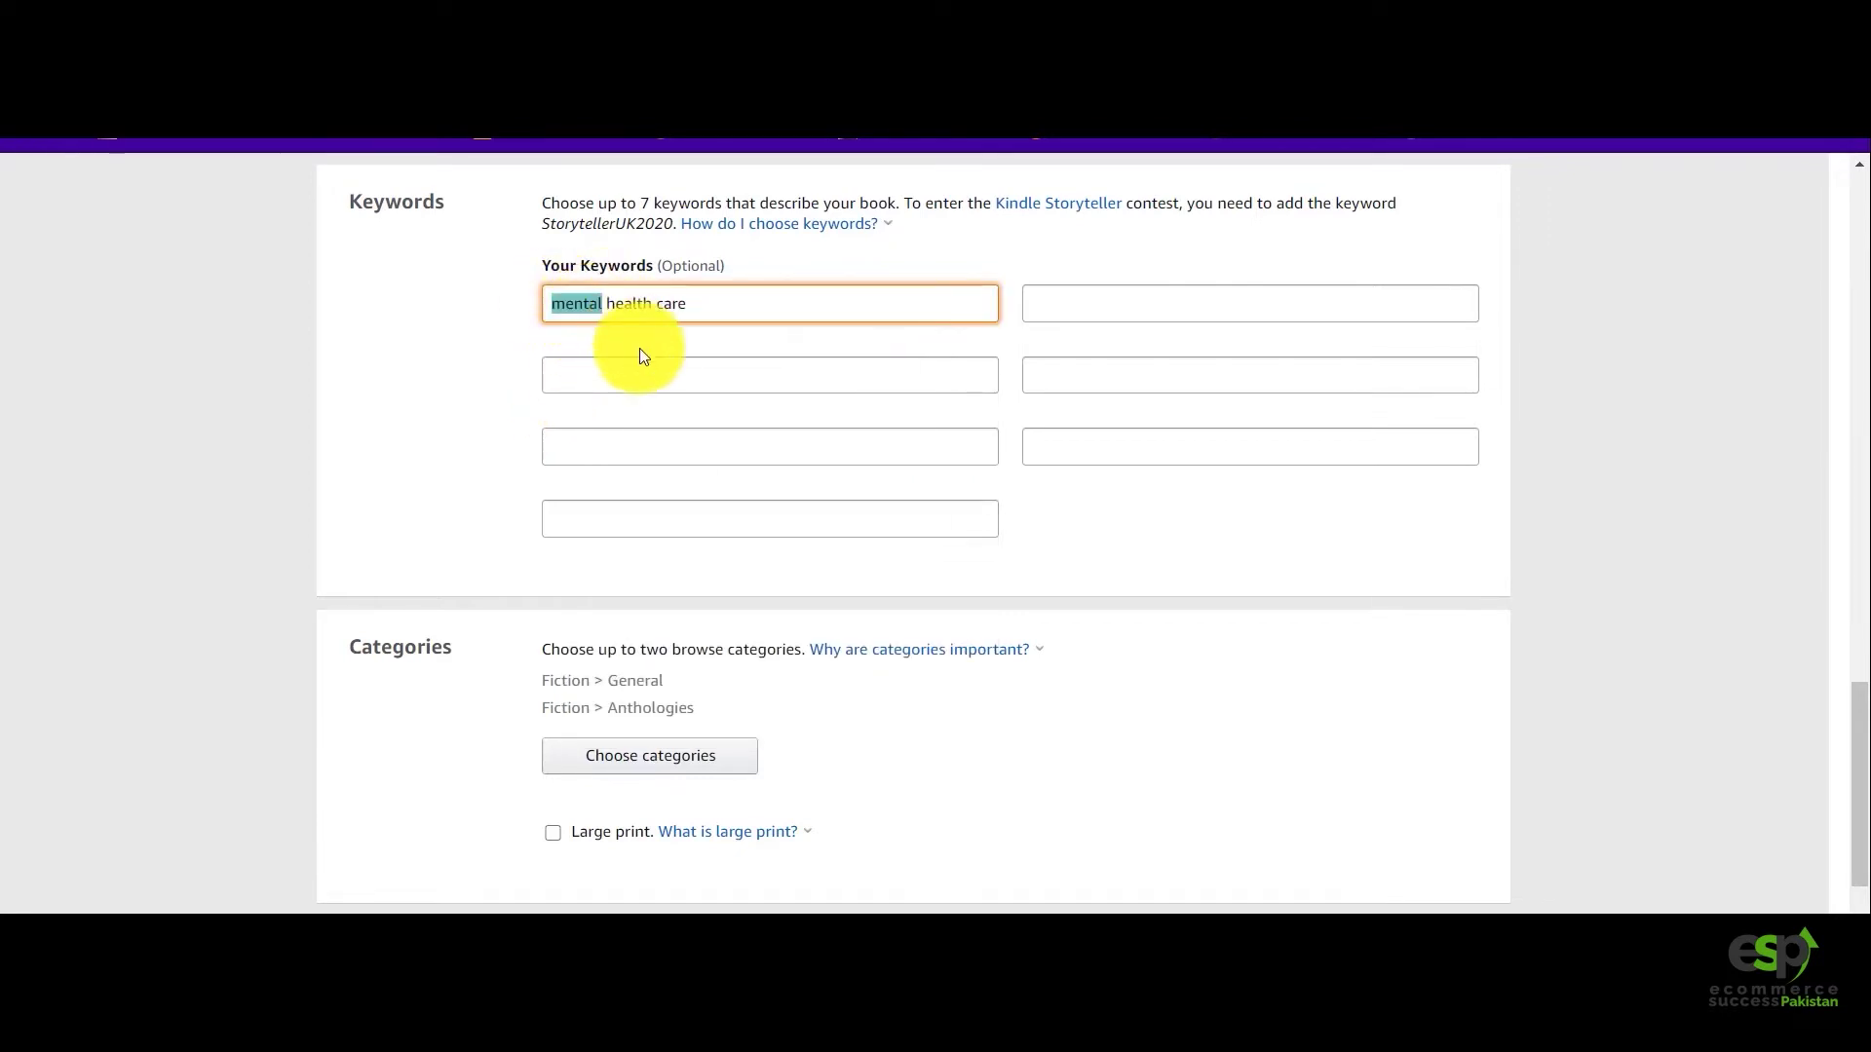
pyautogui.moveTo(605, 304); pyautogui.dragTo(718, 305)
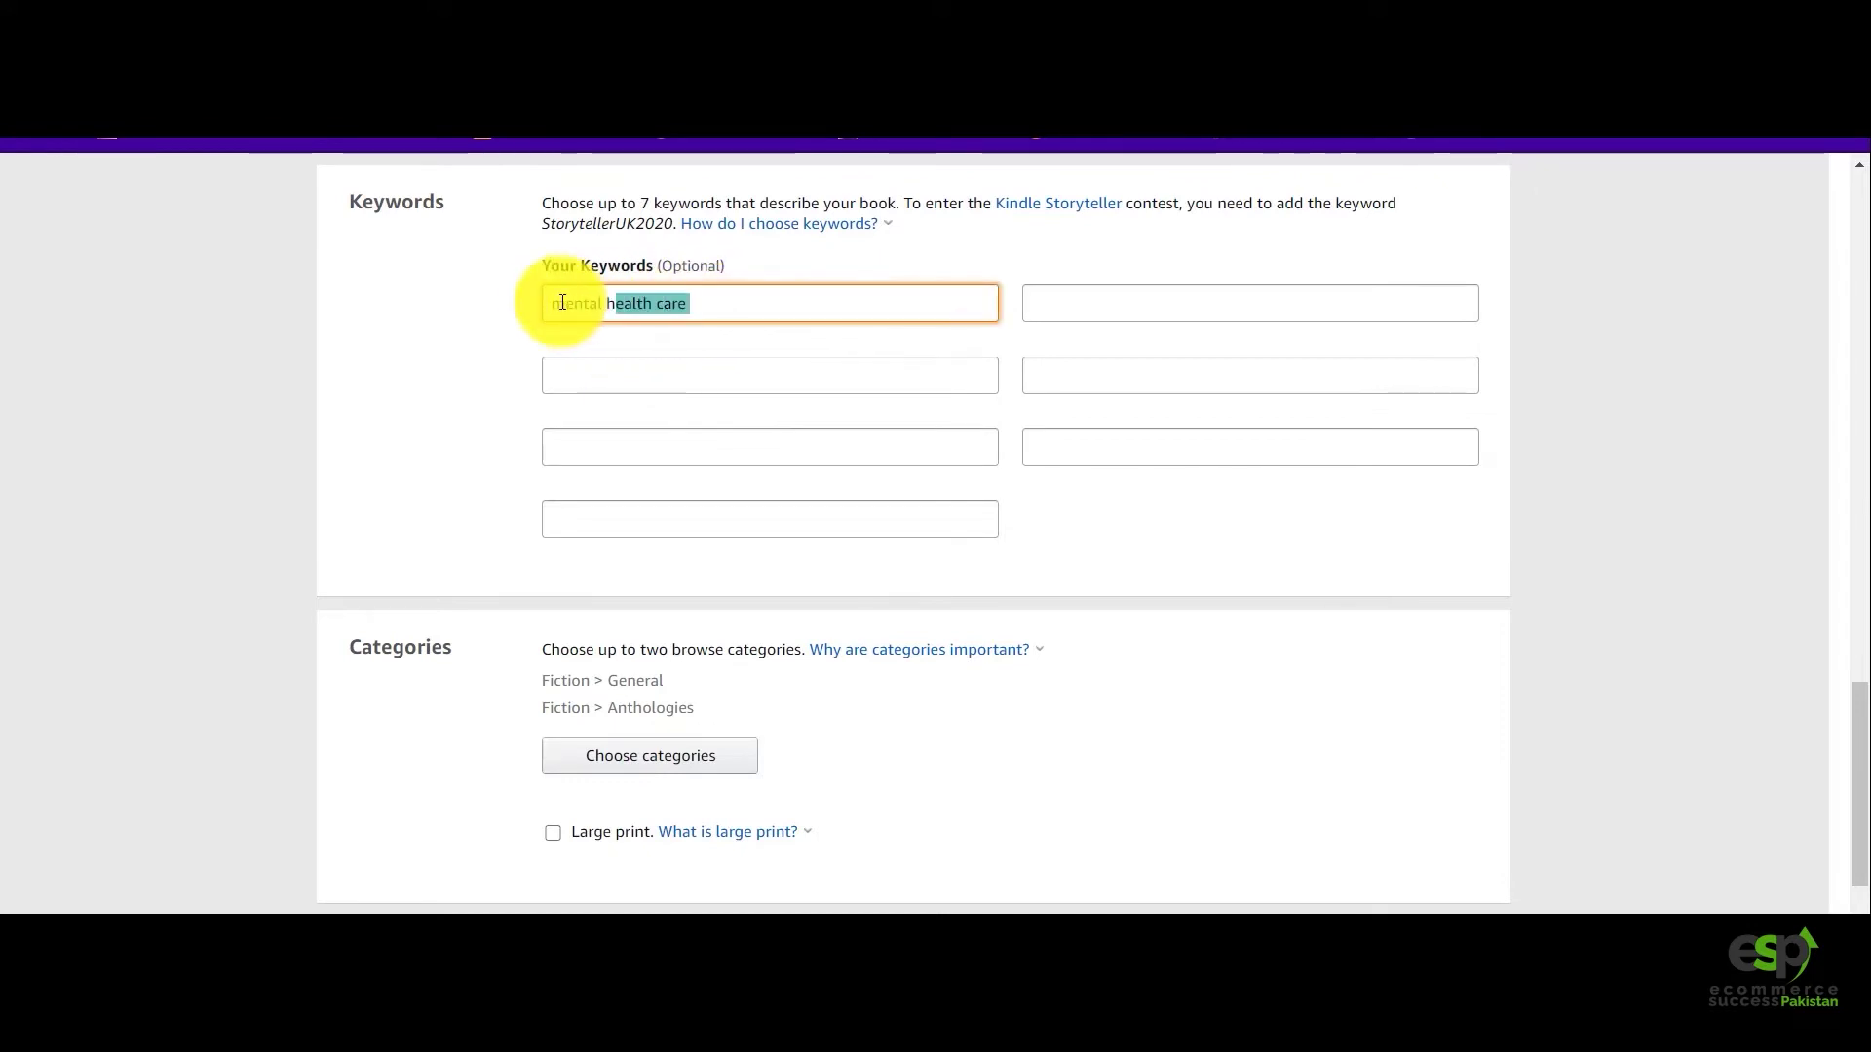
pyautogui.moveTo(562, 303); pyautogui.dragTo(546, 303)
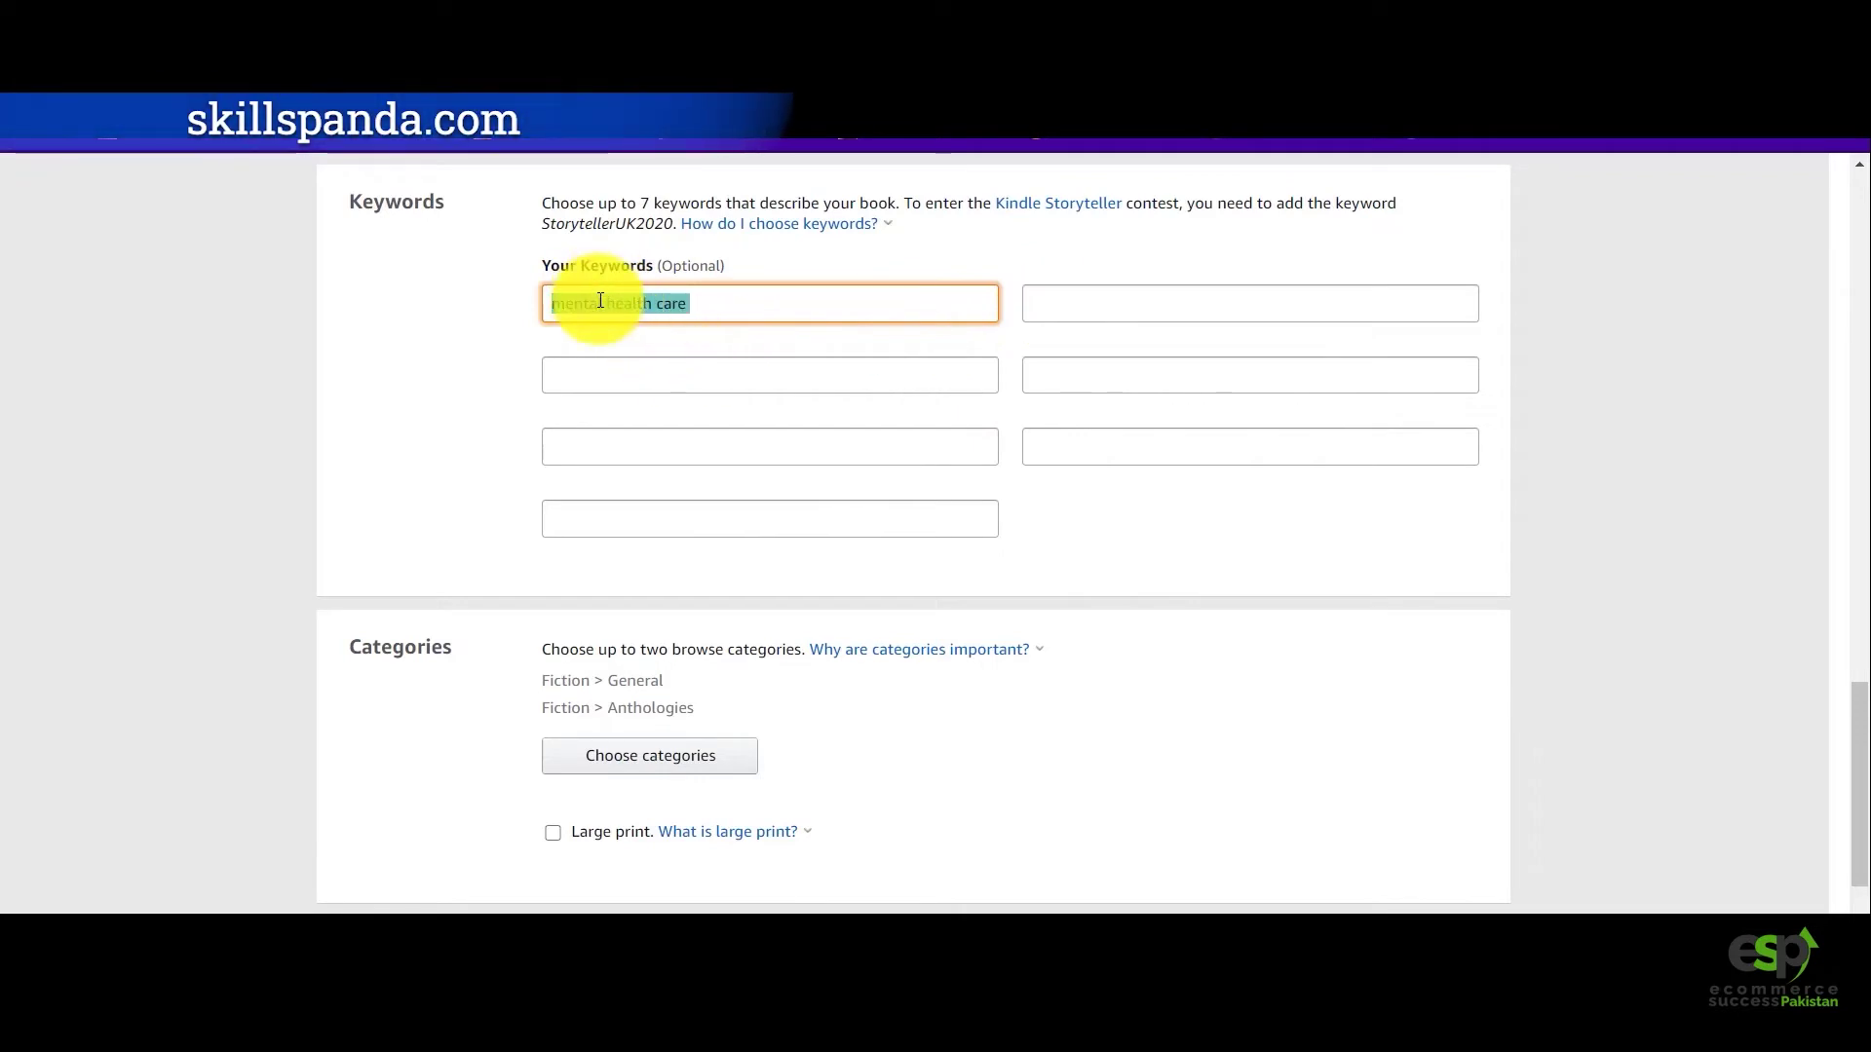
pyautogui.moveTo(605, 301); pyautogui.dragTo(548, 302)
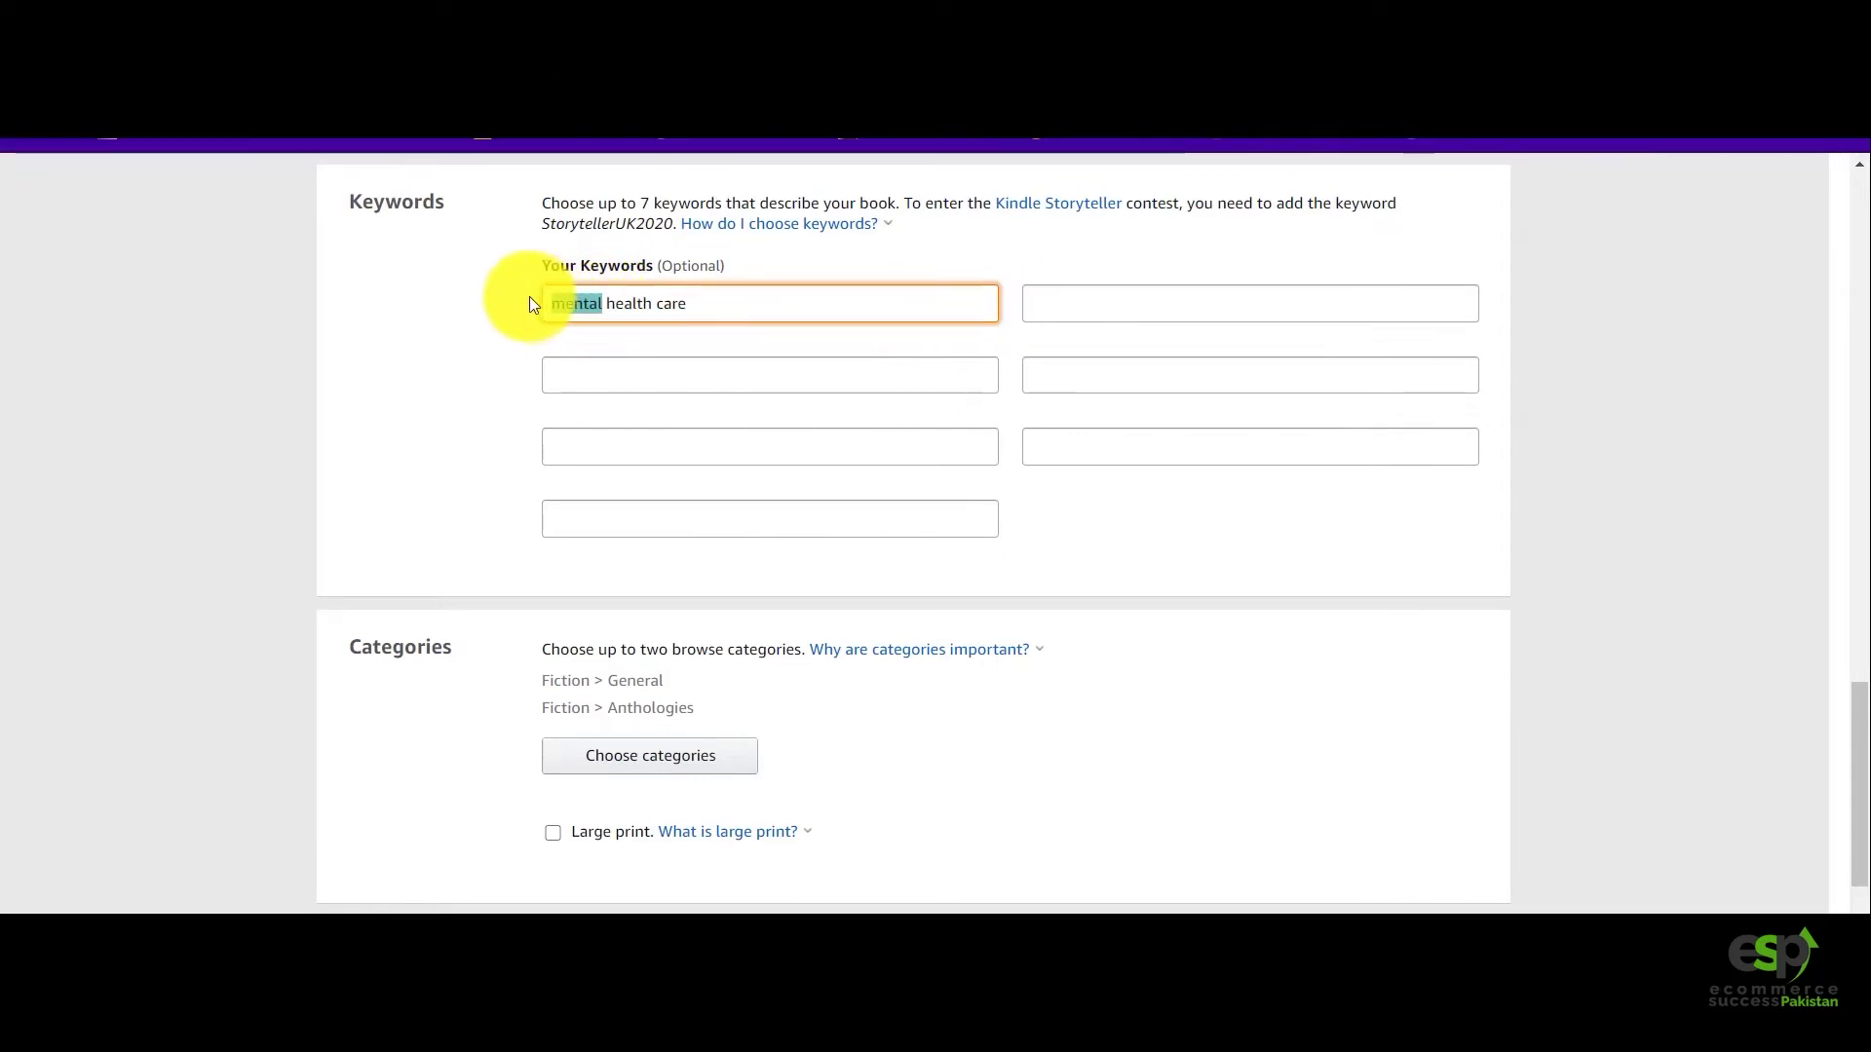
pyautogui.moveTo(652, 304)
pyautogui.mouseDown()
pyautogui.moveTo(605, 303)
pyautogui.moveTo(672, 306)
pyautogui.moveTo(551, 301)
pyautogui.moveTo(685, 306)
pyautogui.mouseUp()
pyautogui.click(644, 304)
pyautogui.click(606, 308)
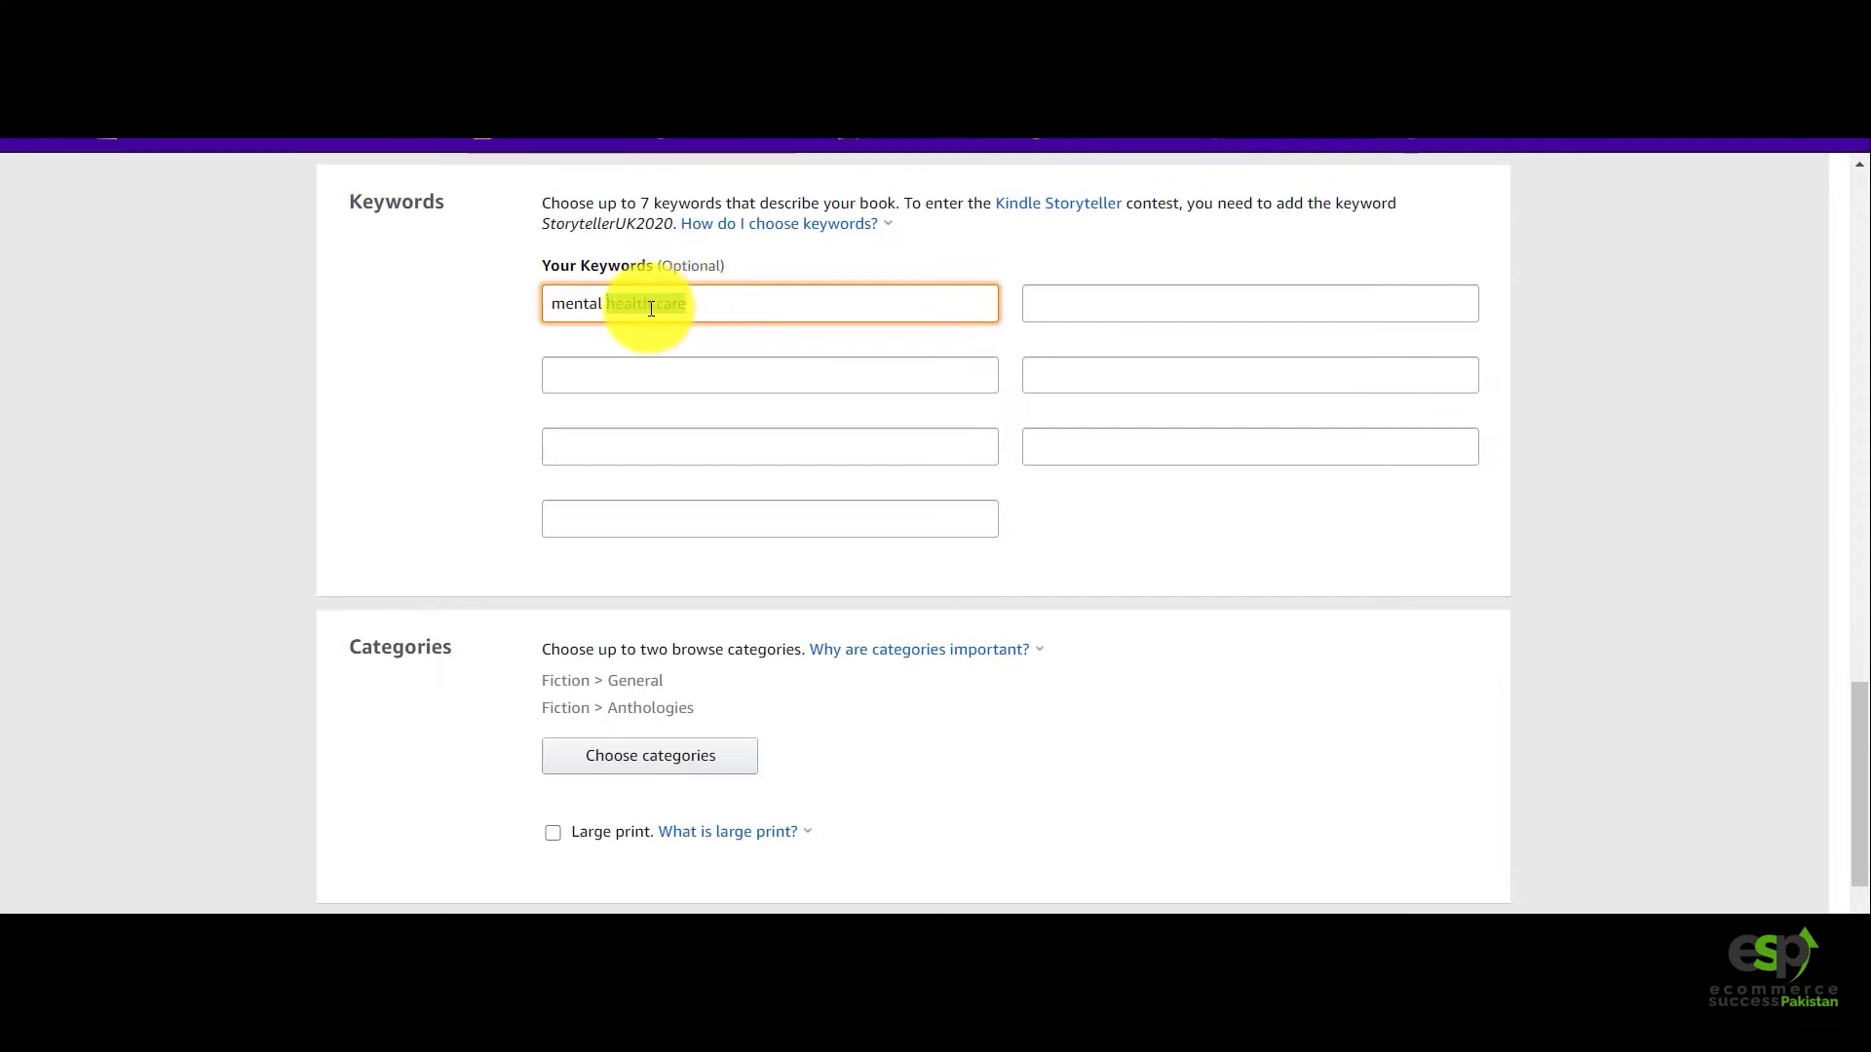
pyautogui.click(651, 308)
pyautogui.click(688, 385)
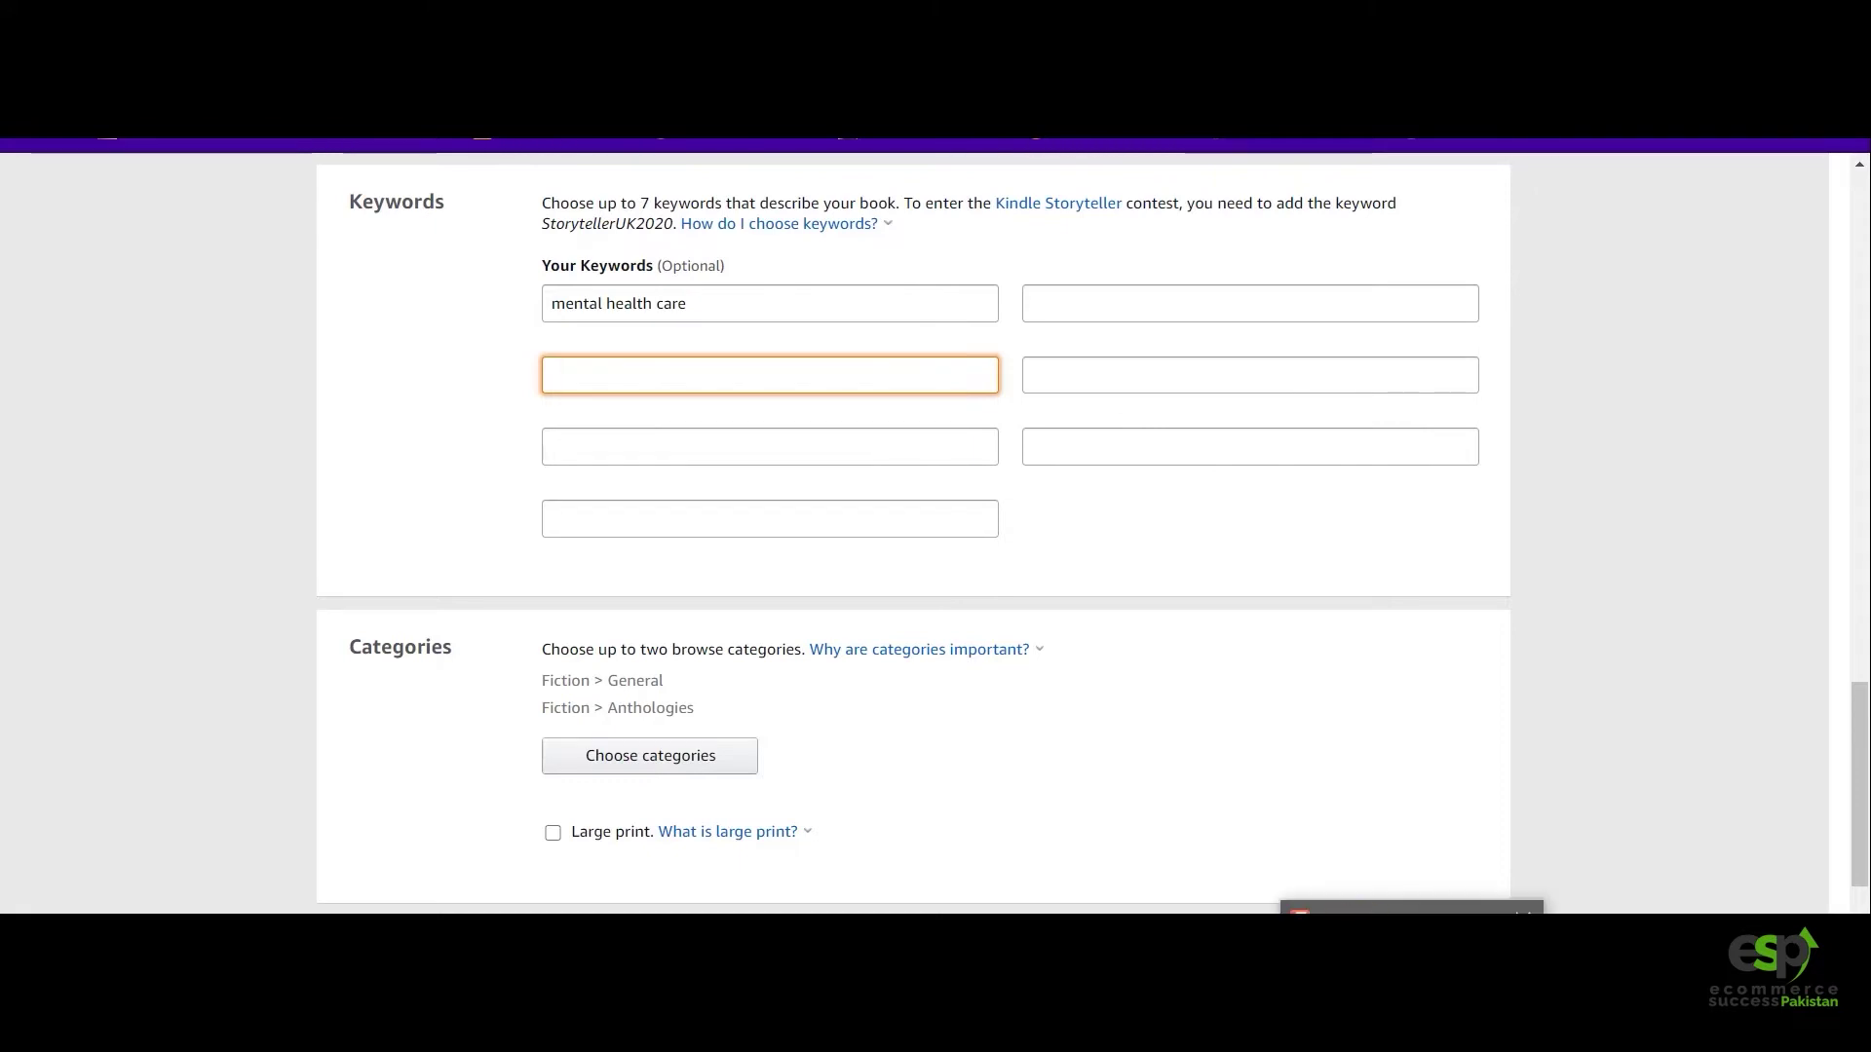
# Switch to the Amazon search window and check the number of book results for "health".
pyautogui.moveTo(687, 936)
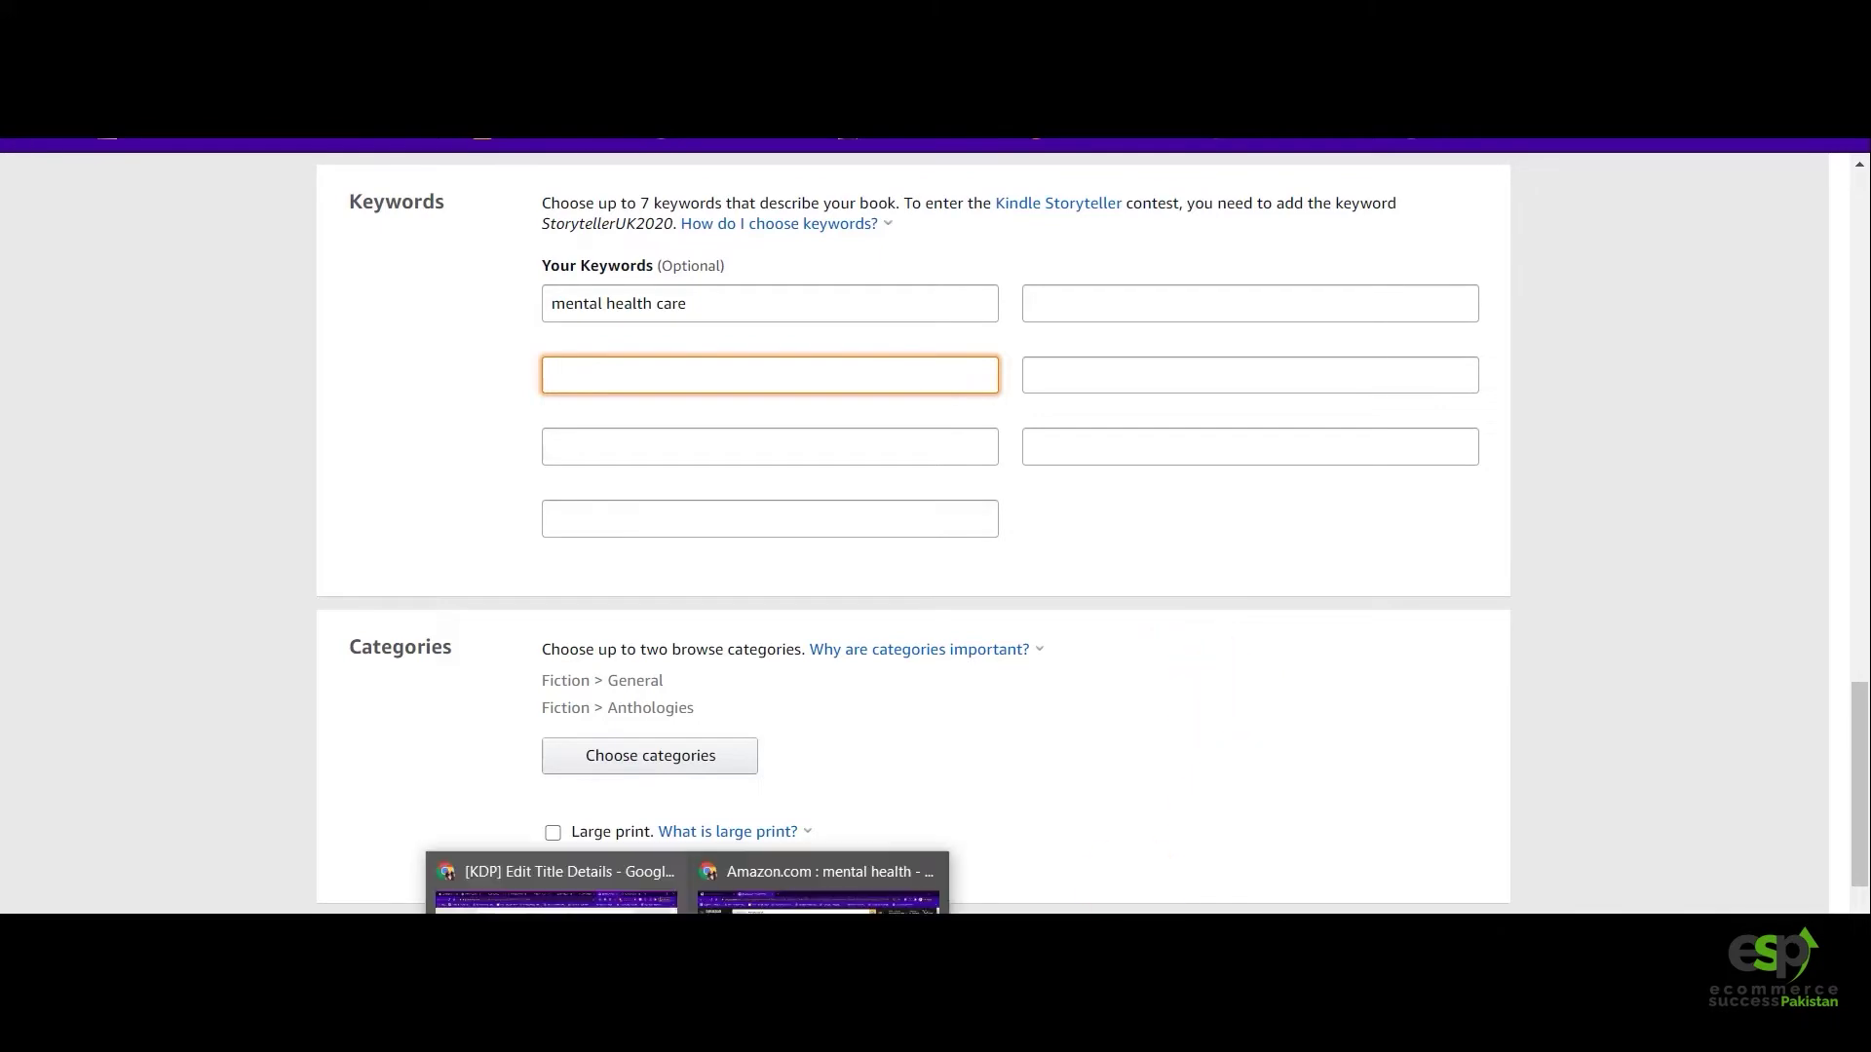
pyautogui.click(809, 882)
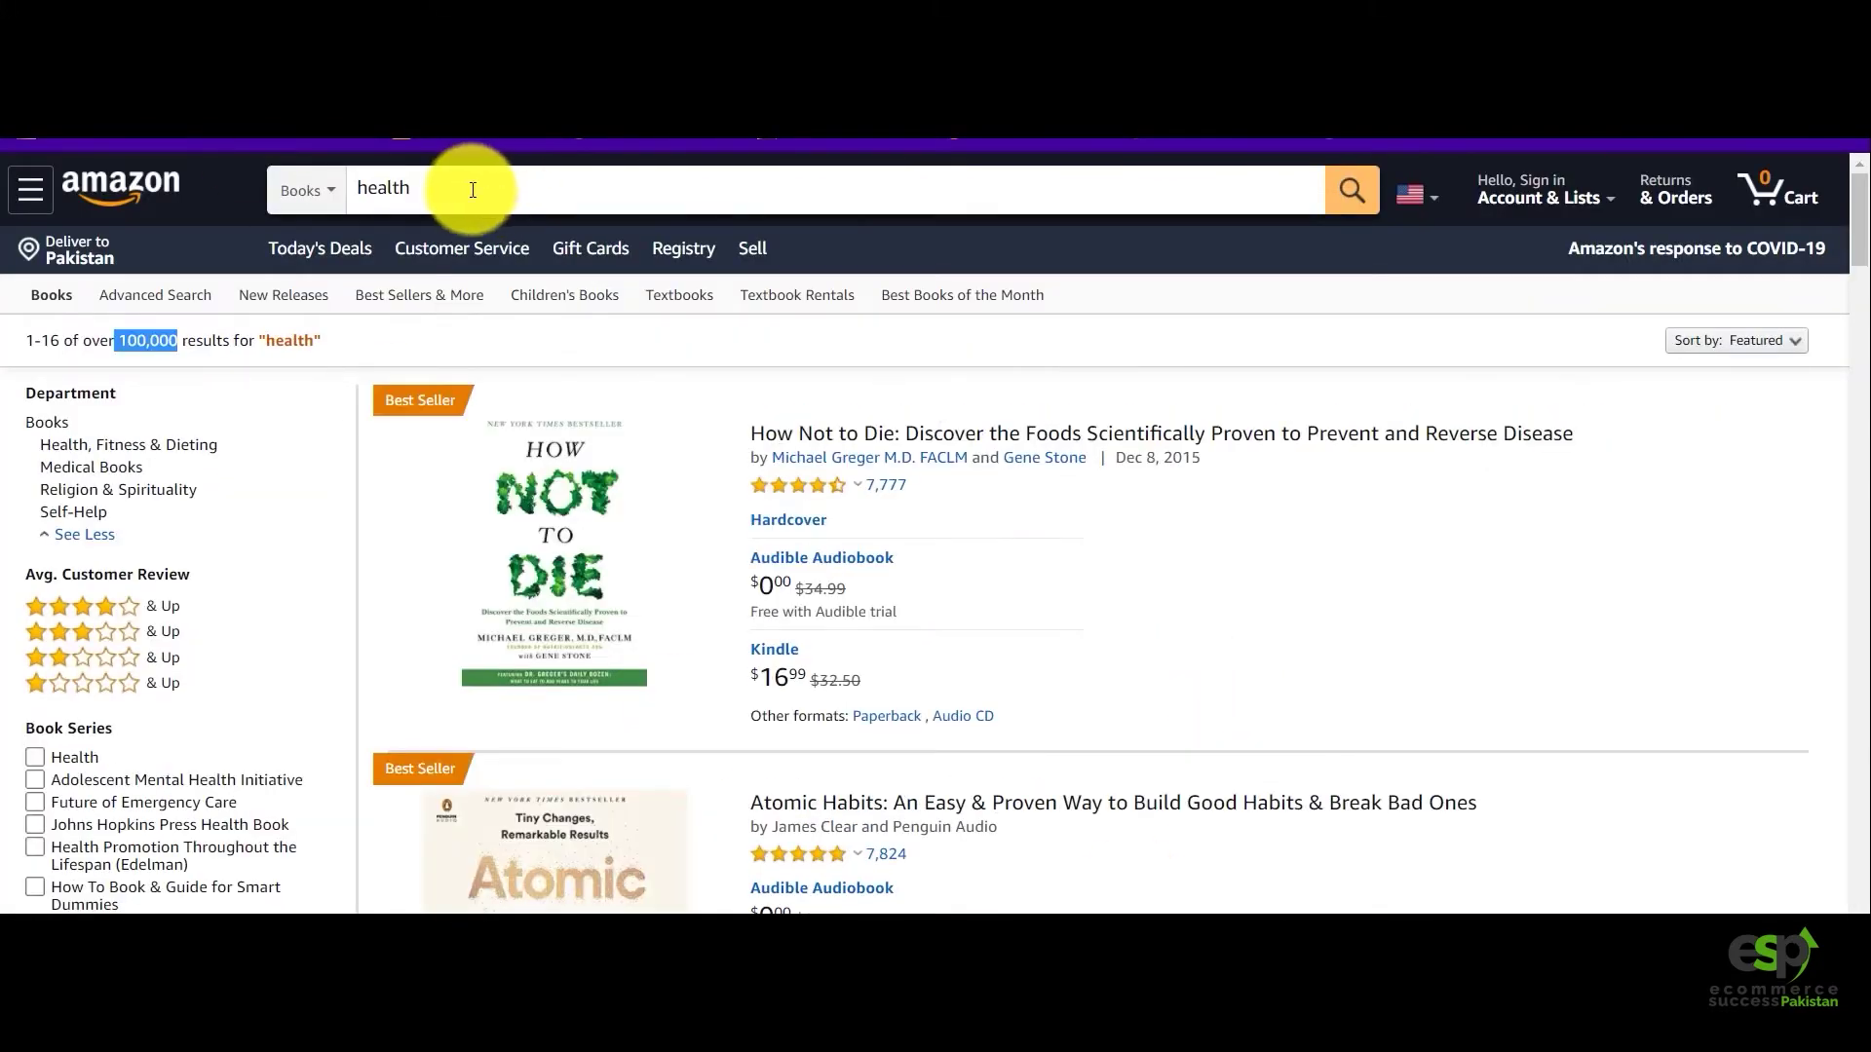
pyautogui.moveTo(473, 188); pyautogui.dragTo(327, 187)
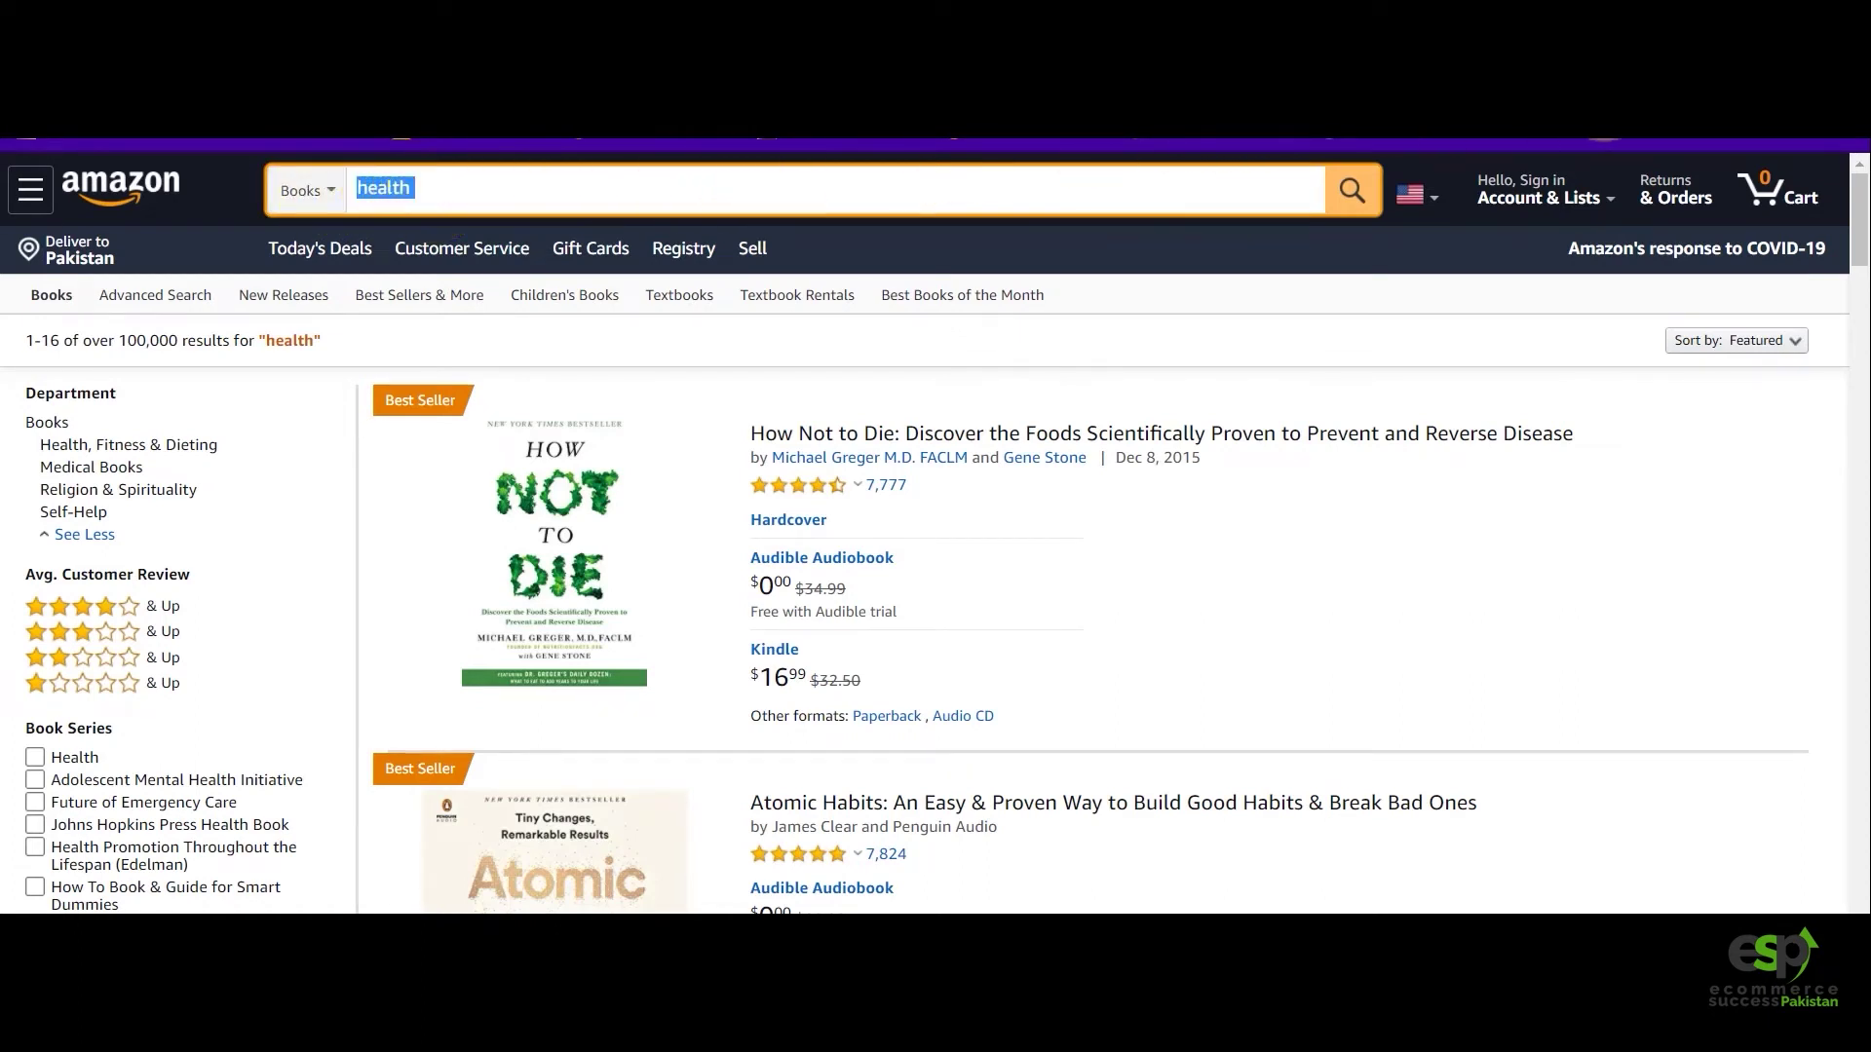
pyautogui.rightClick(1645, 141)
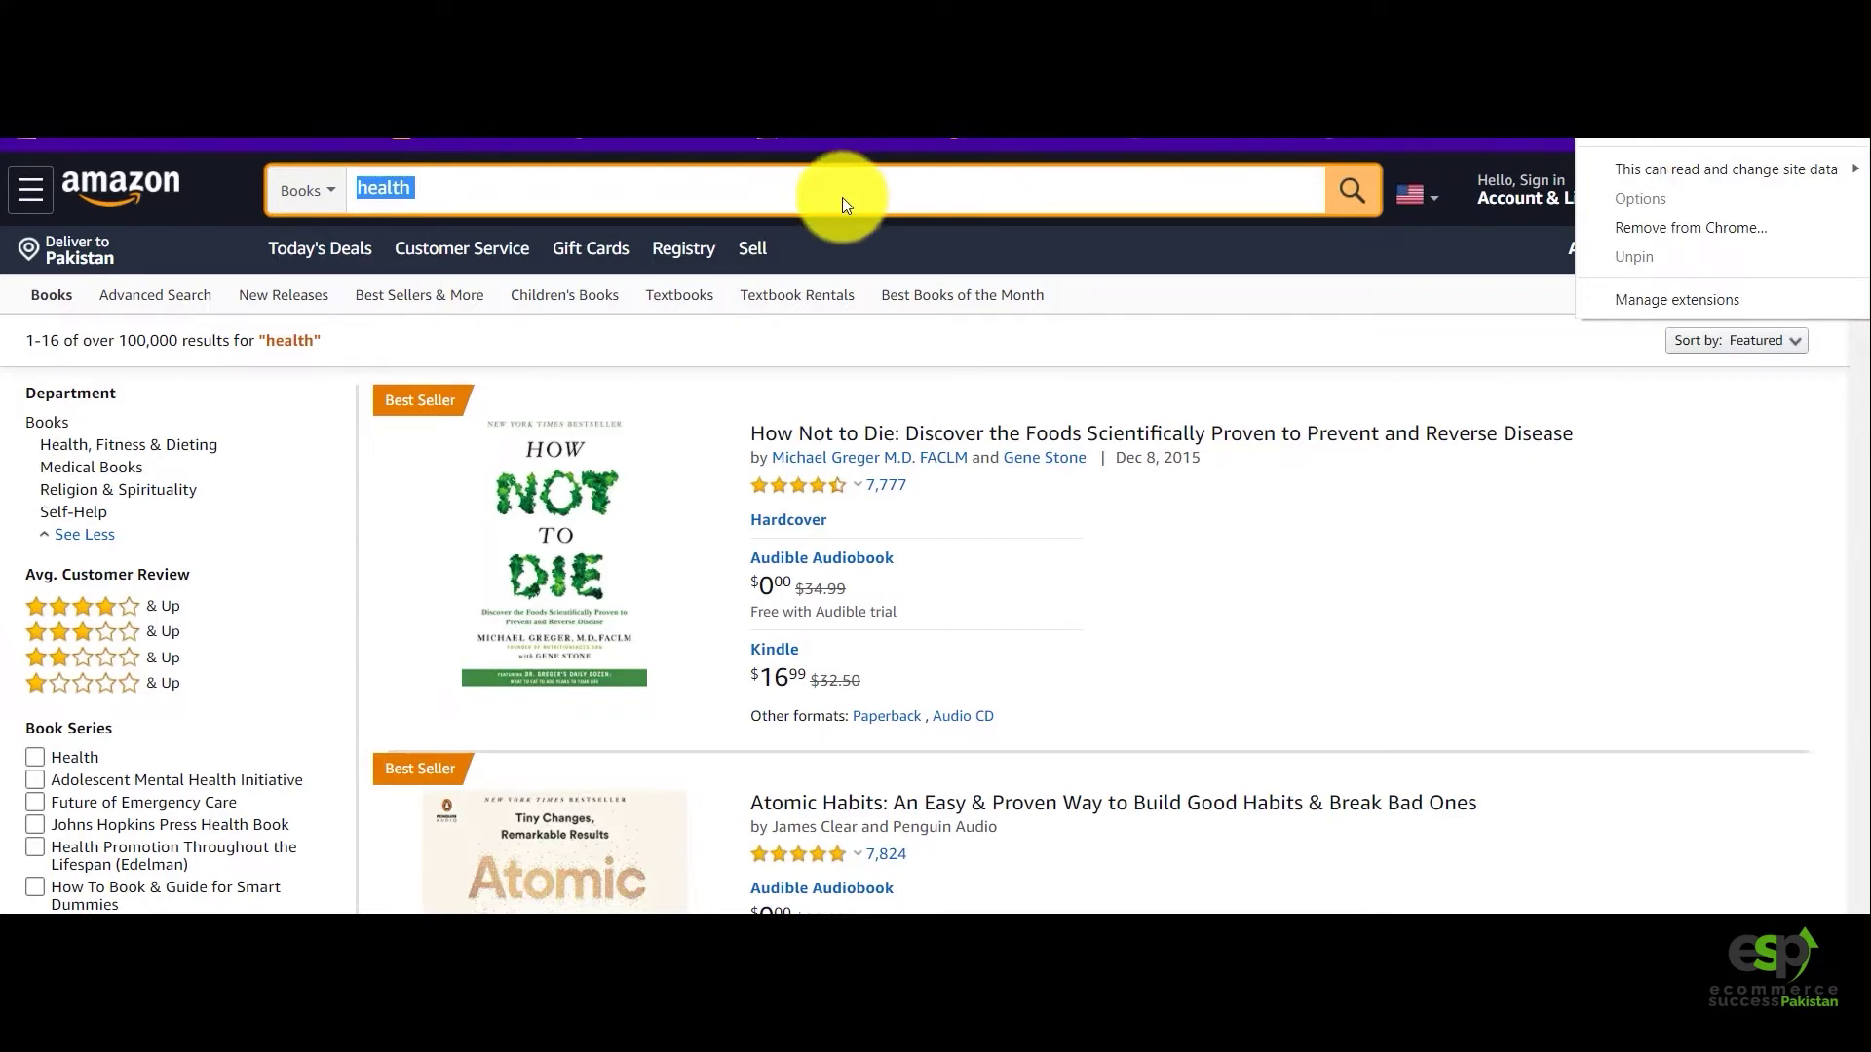
pyautogui.click(530, 195)
pyautogui.click(493, 187)
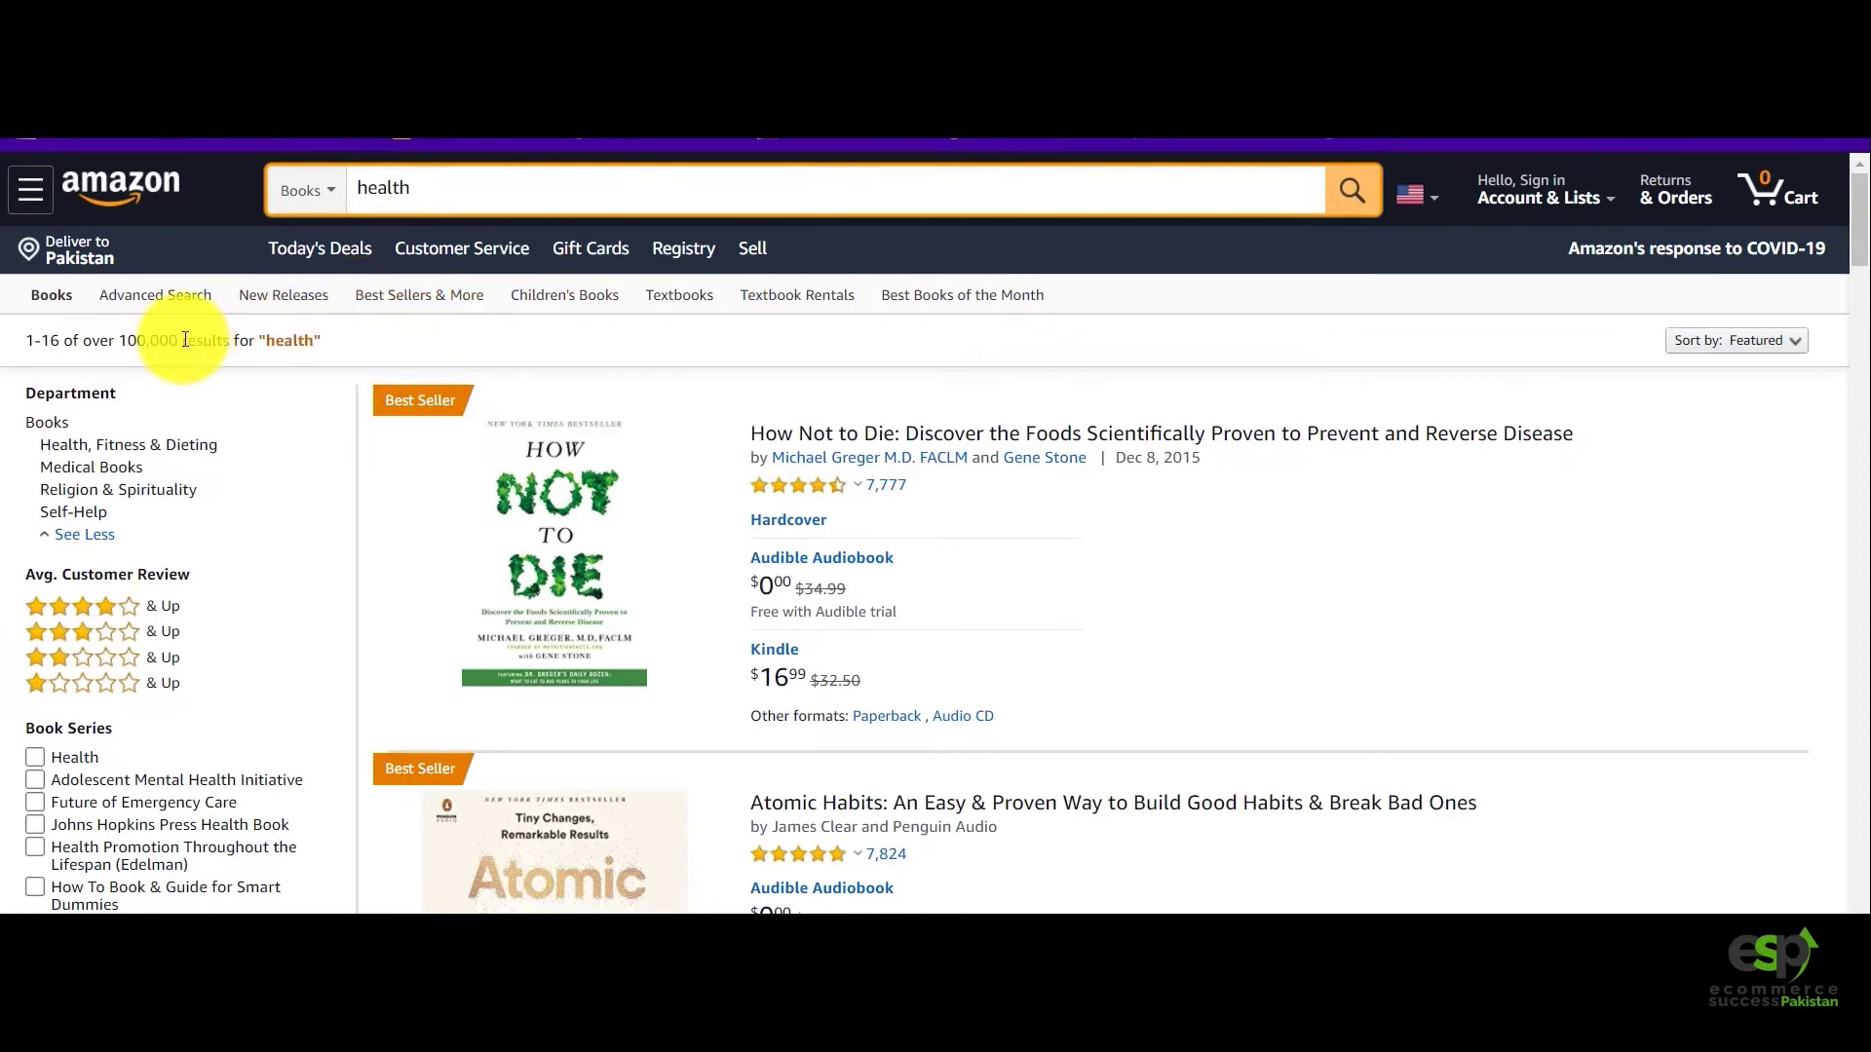
pyautogui.moveTo(178, 340); pyautogui.dragTo(121, 332)
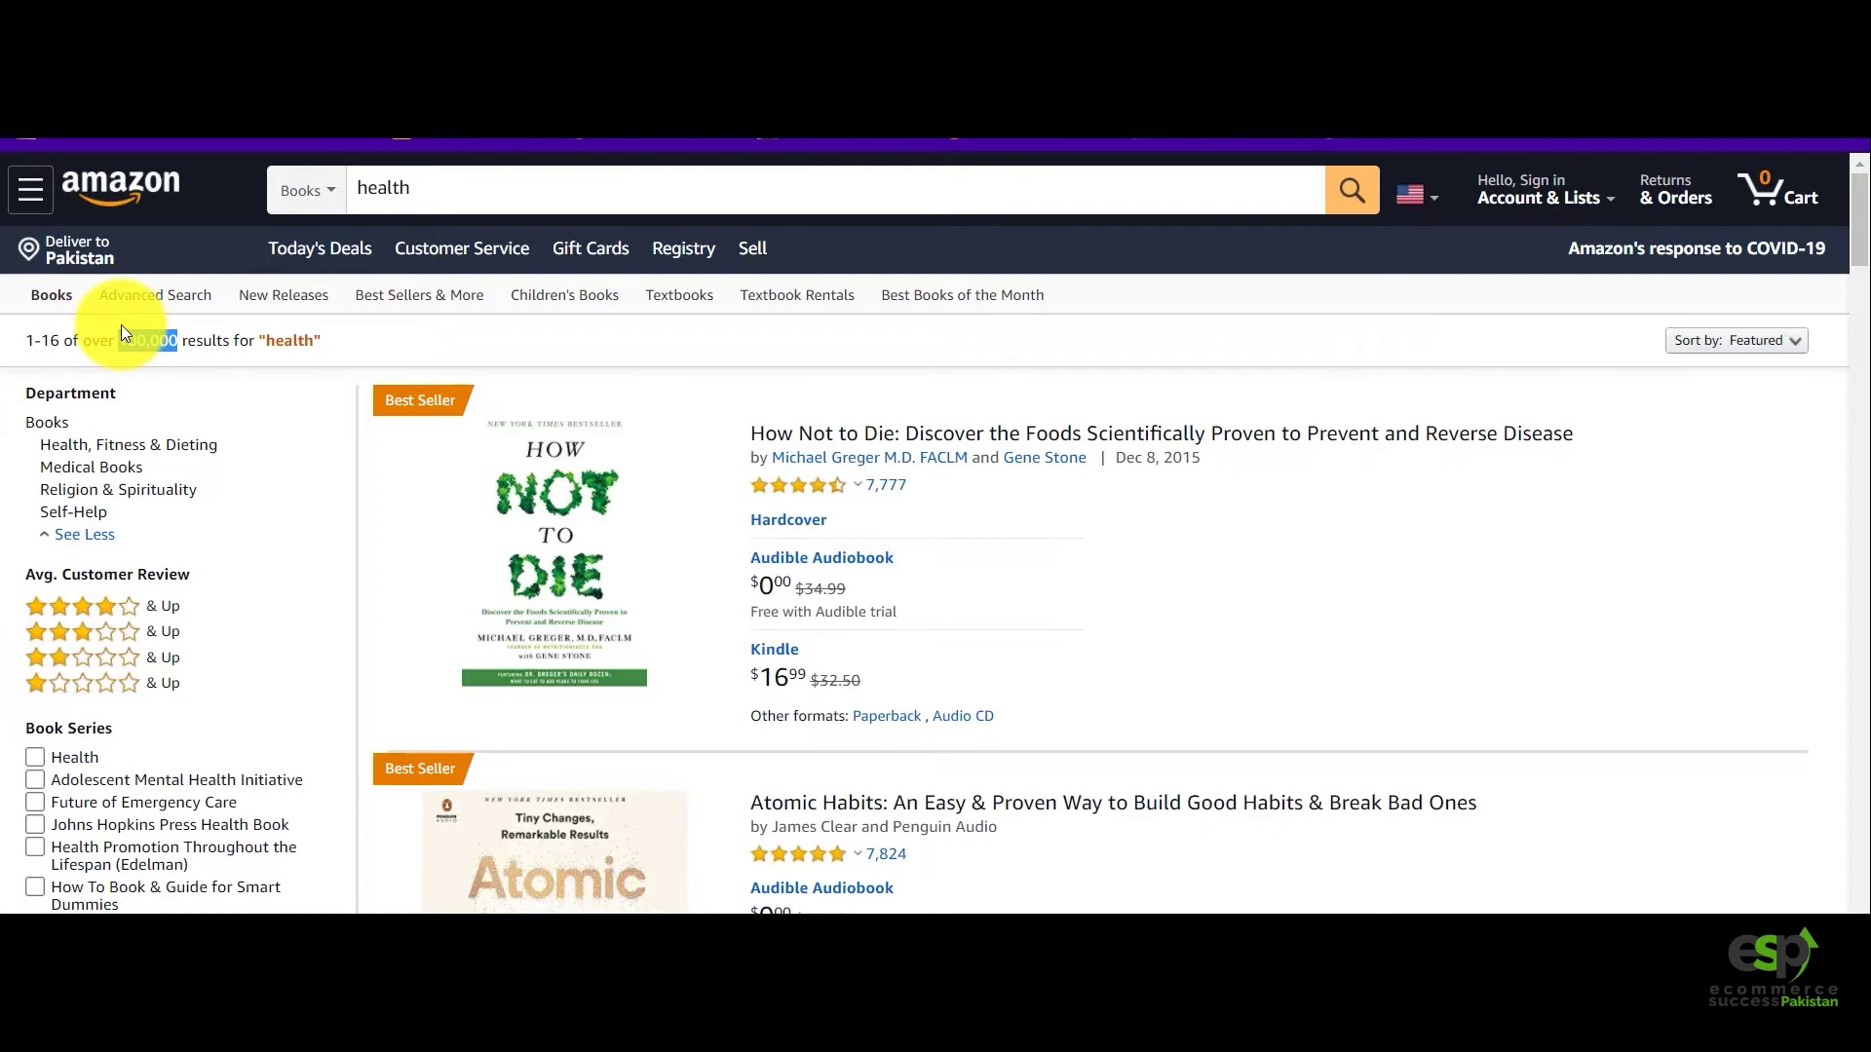
# Compare the result count for "health" in Books with the count for "mental health" in the Depression category.
pyautogui.moveTo(429, 187); pyautogui.dragTo(362, 184)
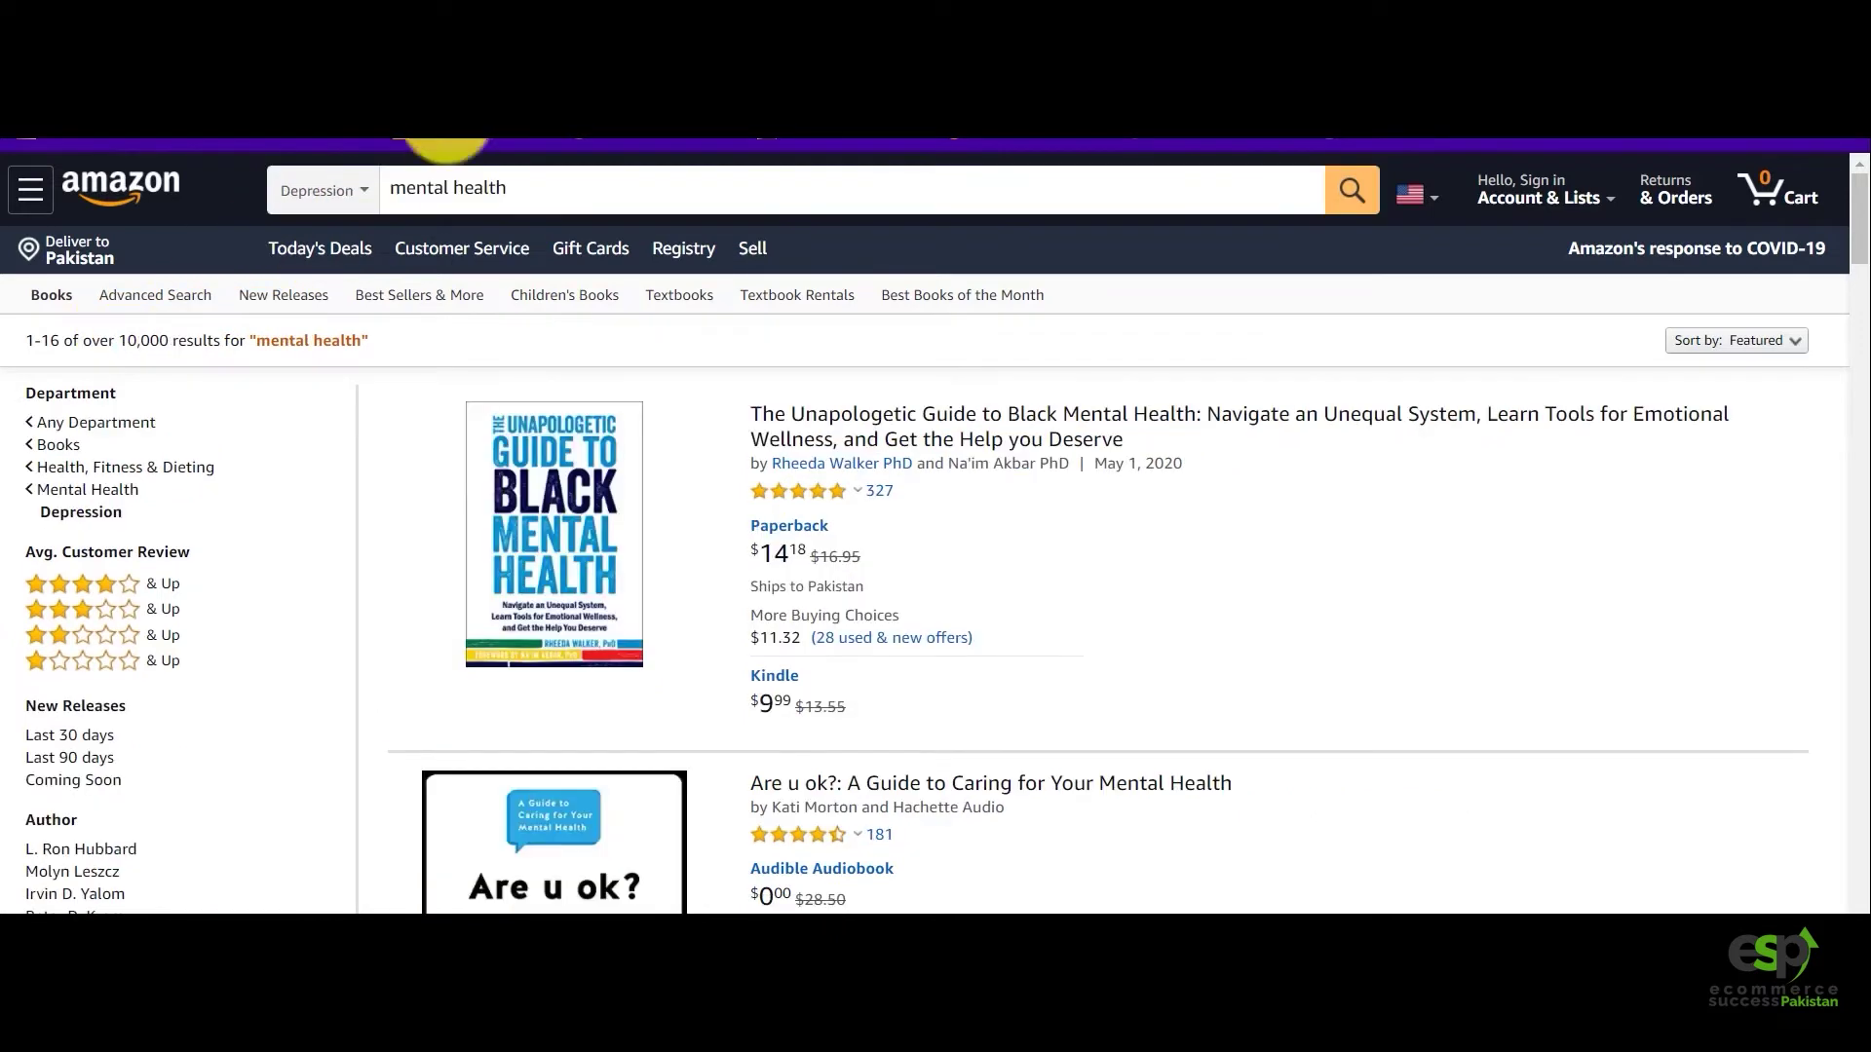
pyautogui.moveTo(506, 187); pyautogui.dragTo(394, 184)
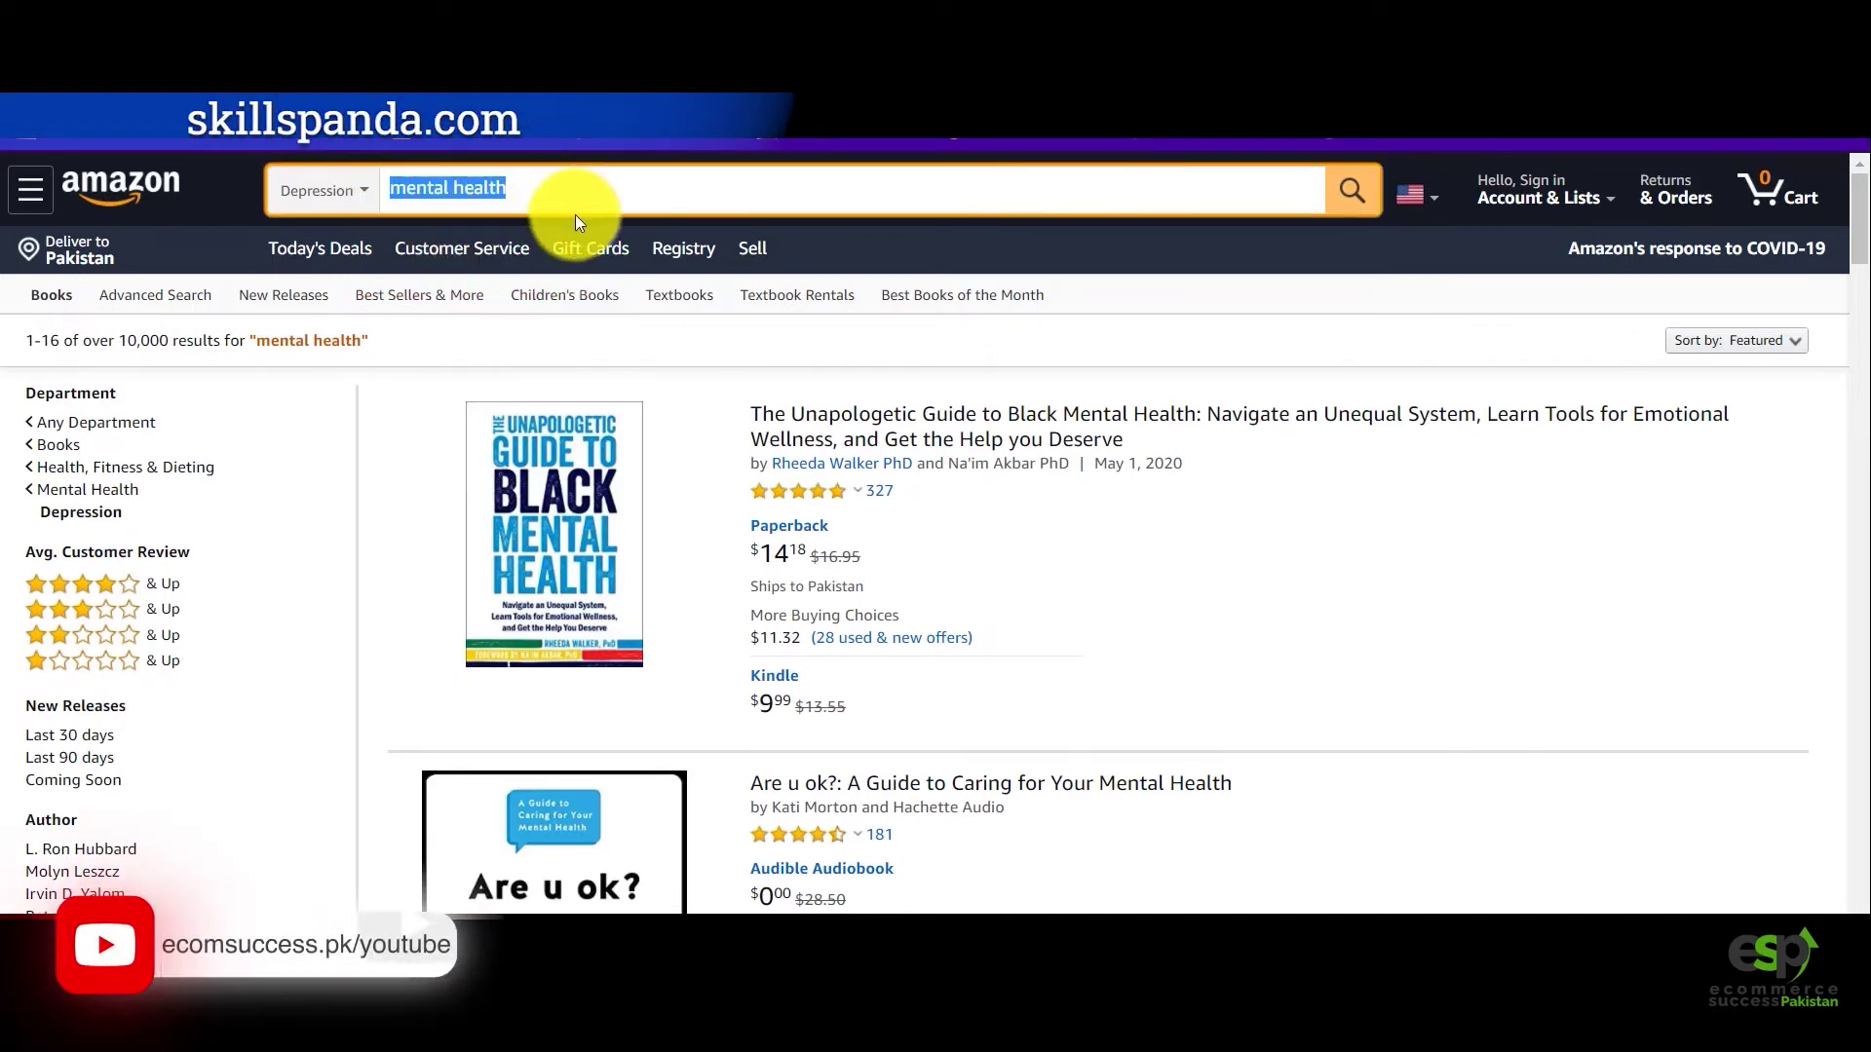
pyautogui.click(558, 176)
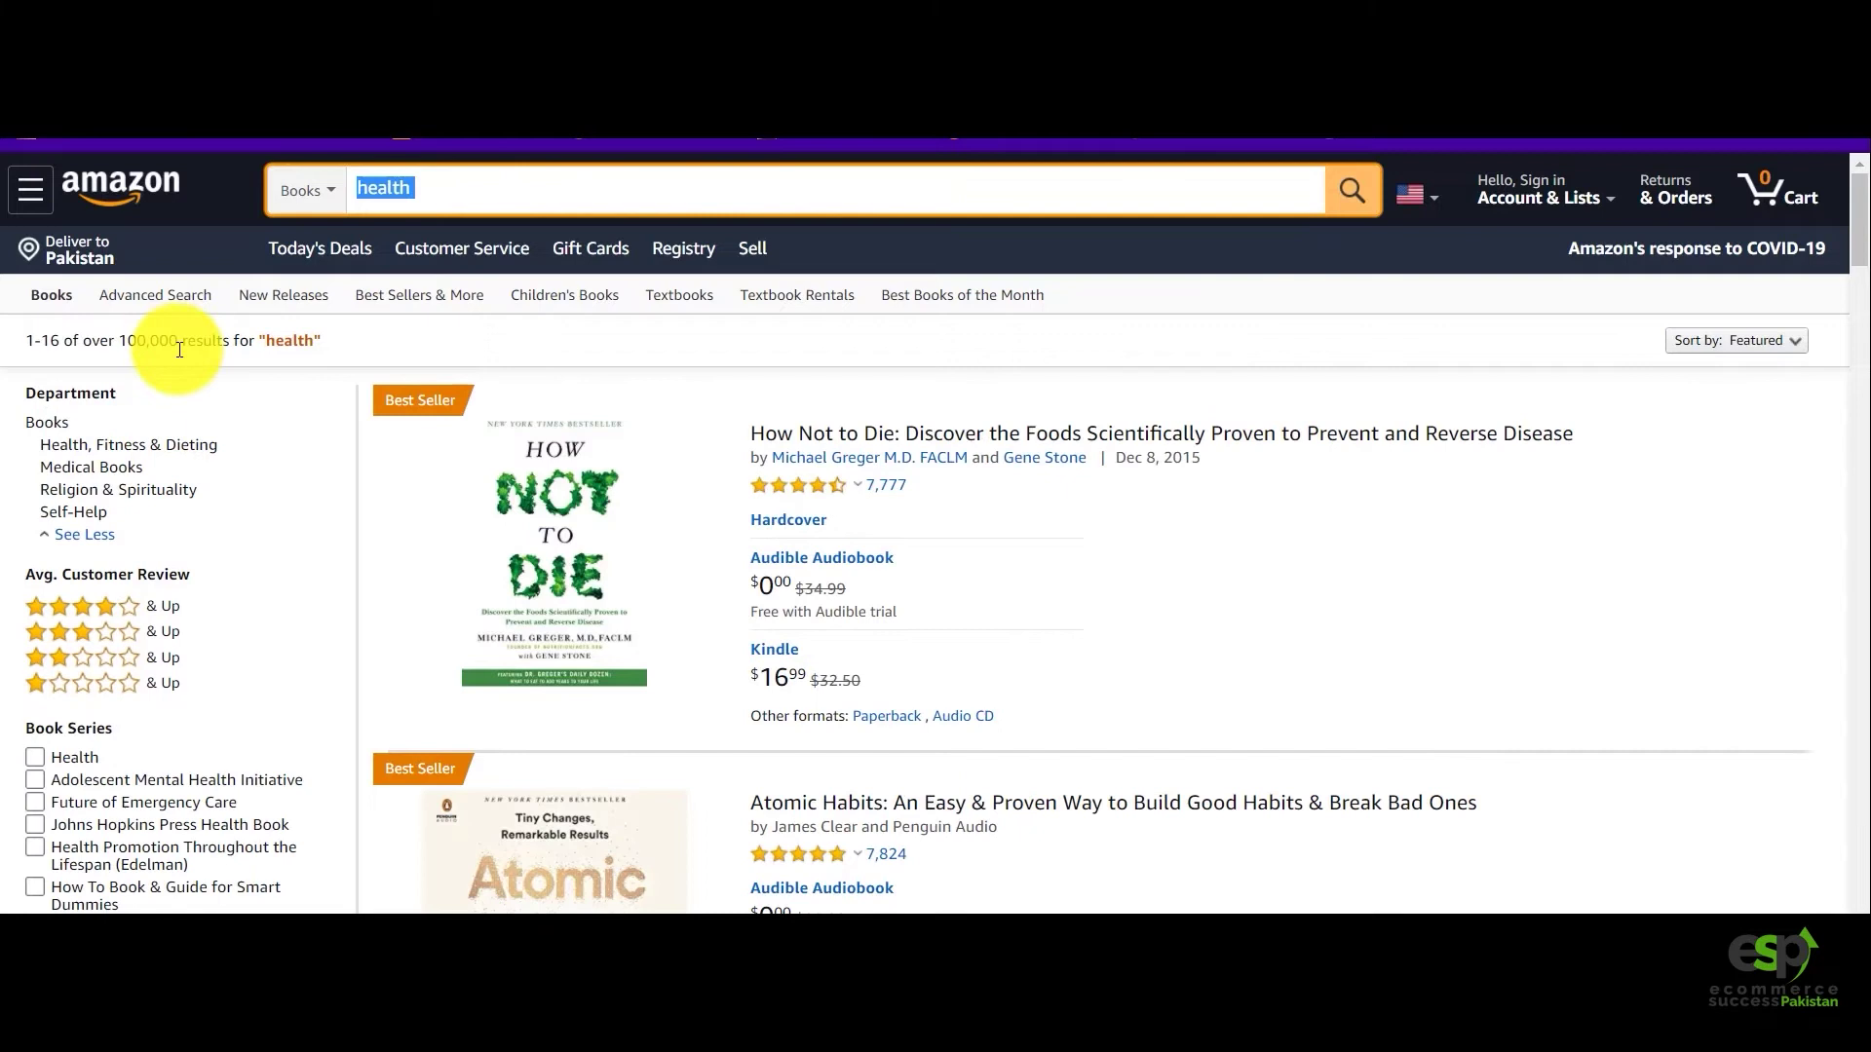
pyautogui.moveTo(178, 343); pyautogui.dragTo(84, 345)
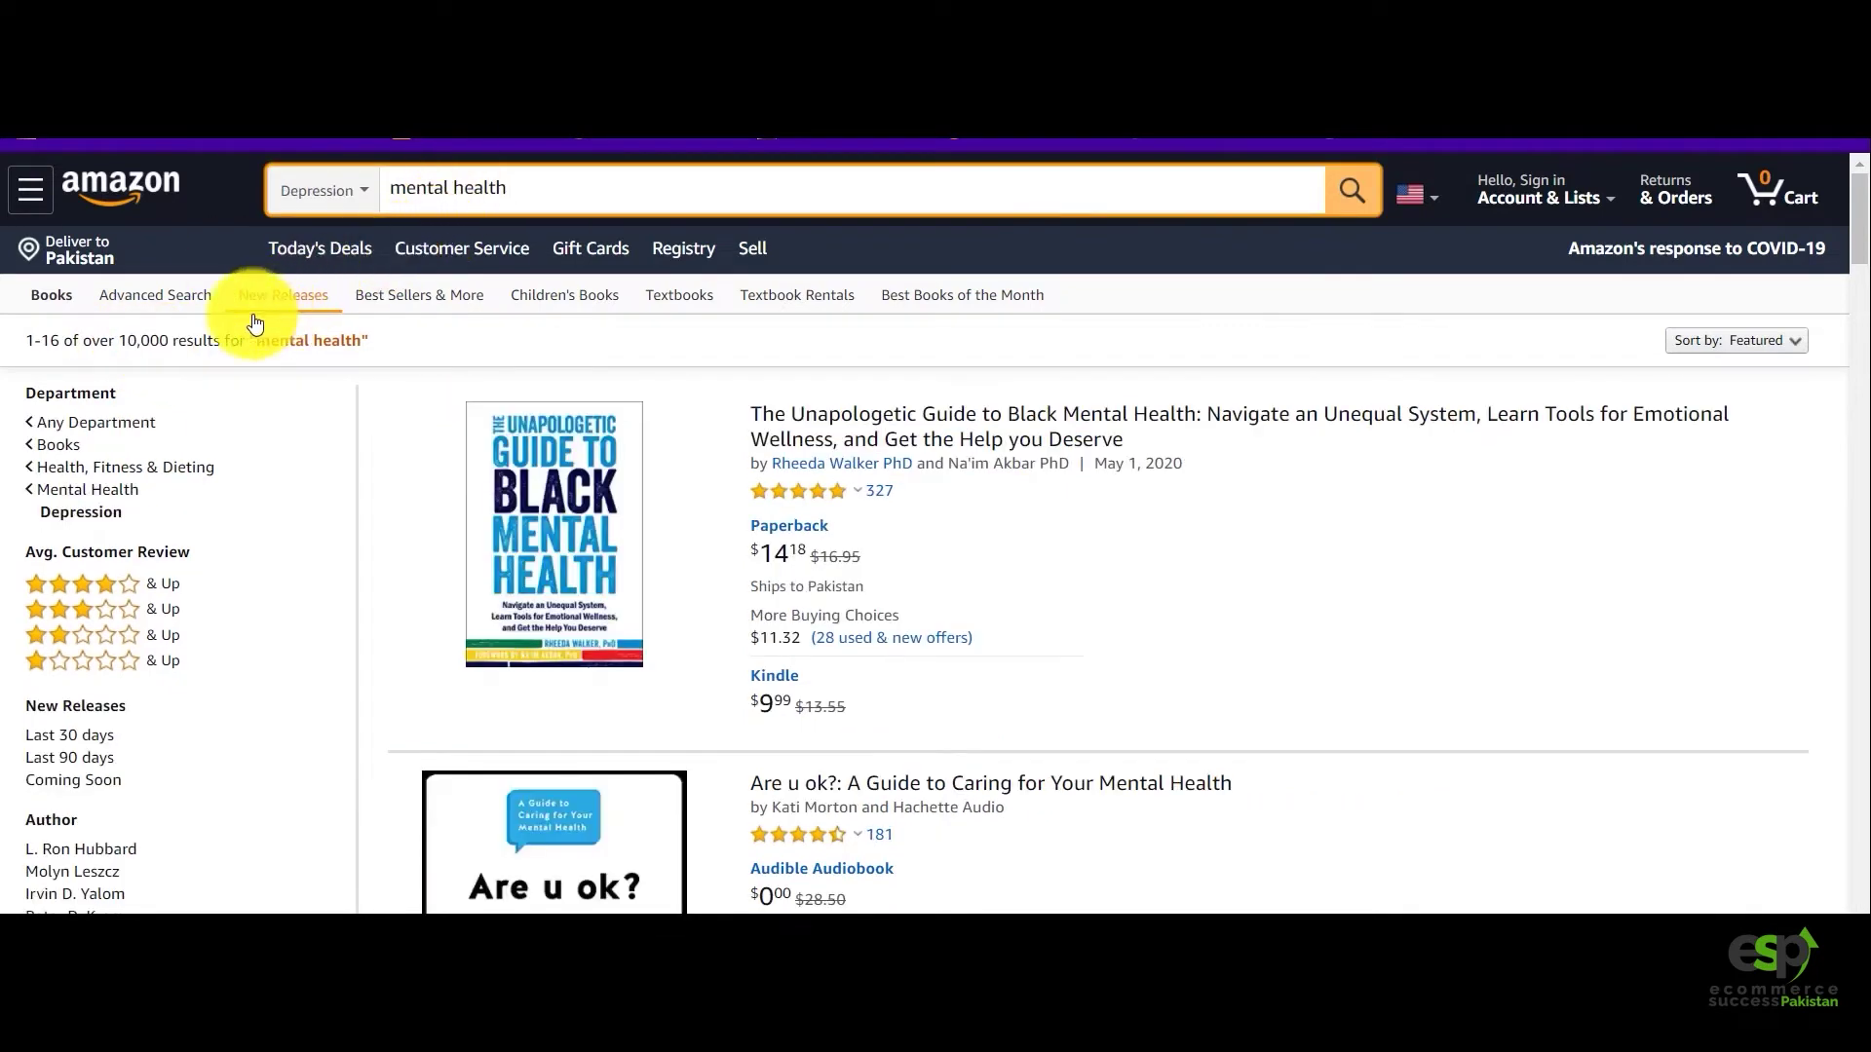
pyautogui.doubleClick(126, 342)
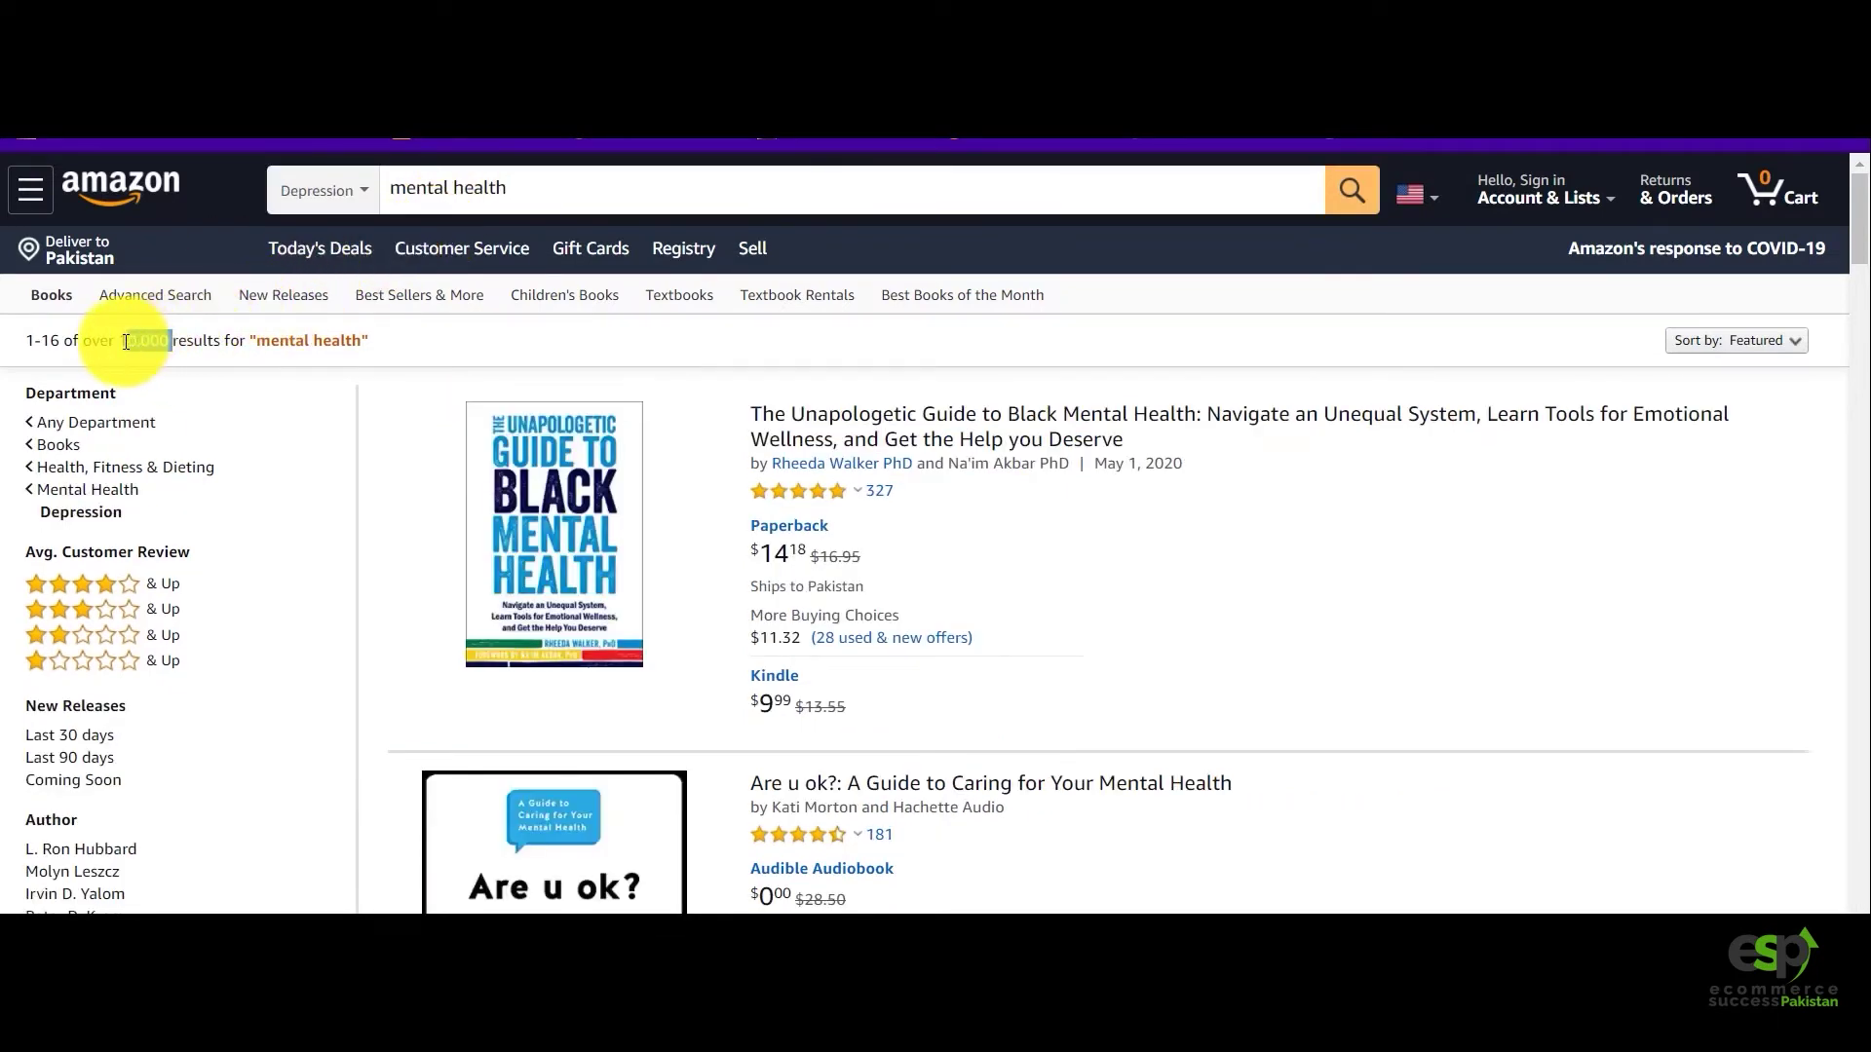
# Switch to Publisher Rocket and compare the number of competitors with the competitive score for "mental health books free".
pyautogui.moveTo(126, 343); pyautogui.dragTo(119, 342)
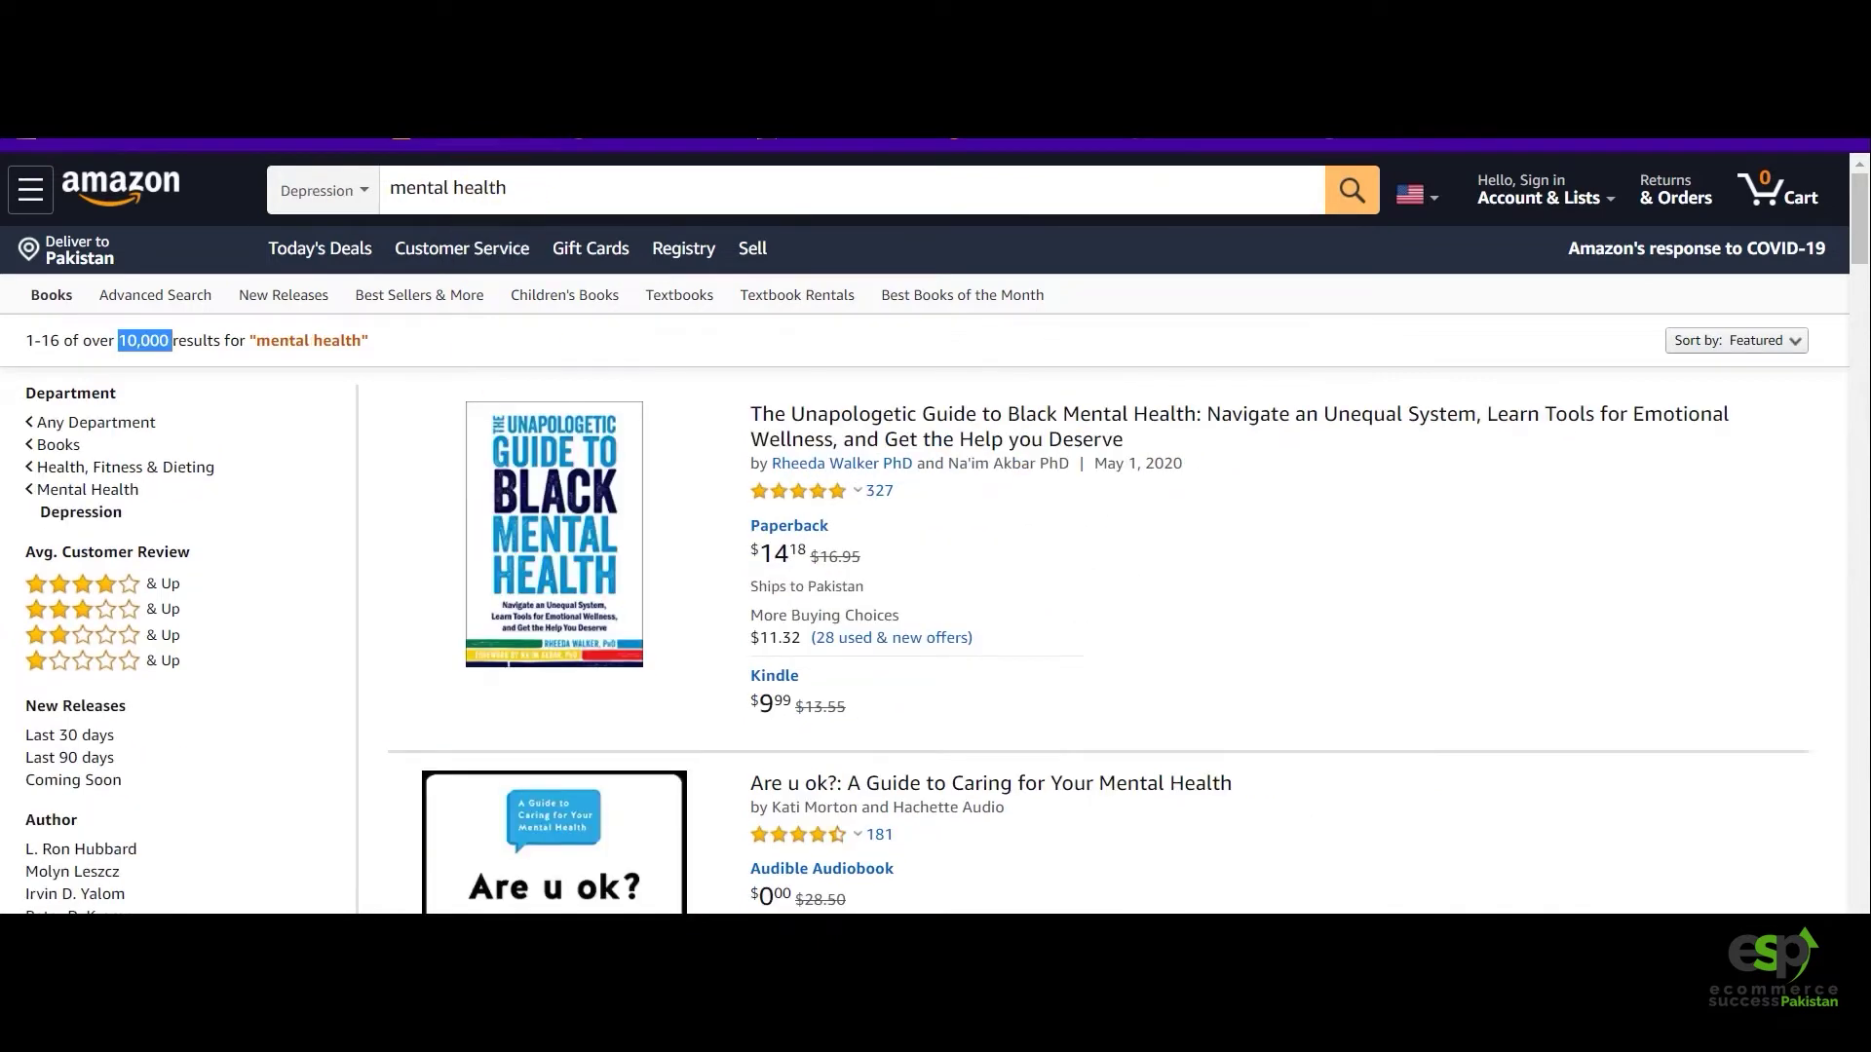
pyautogui.click(1052, 1031)
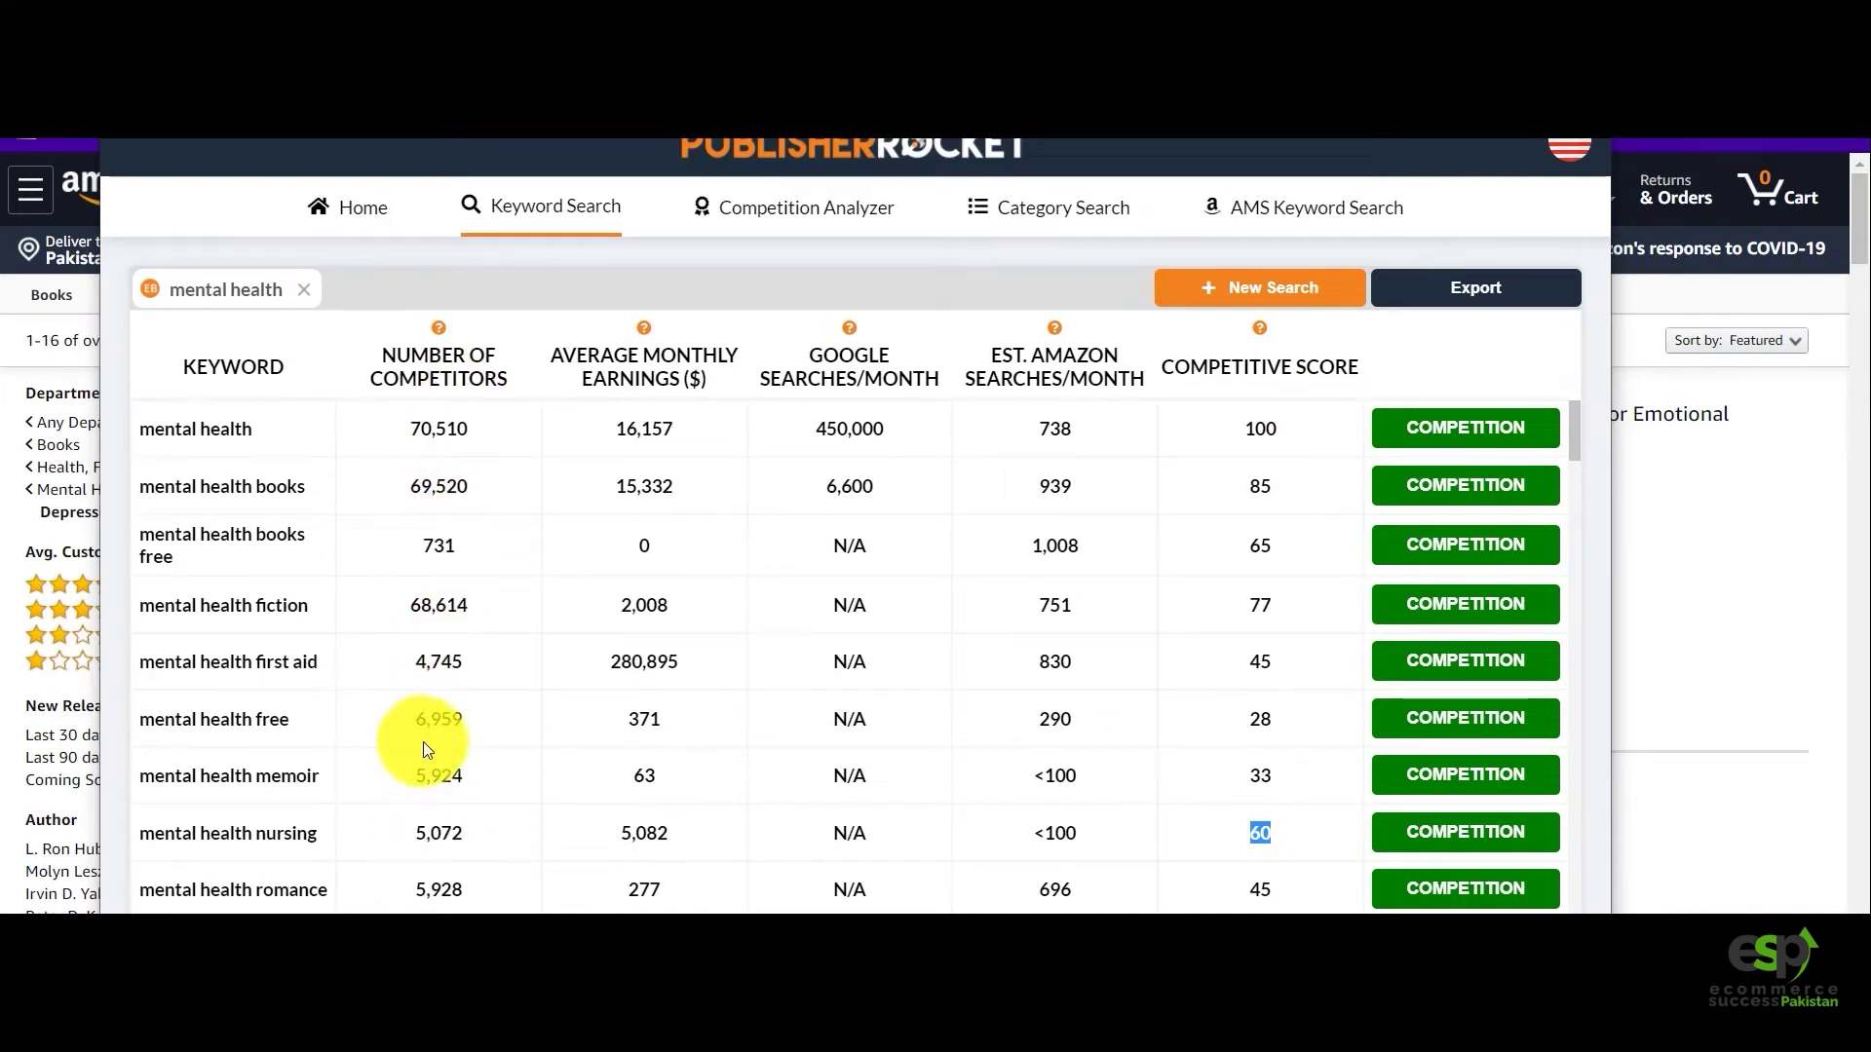
pyautogui.doubleClick(1267, 538)
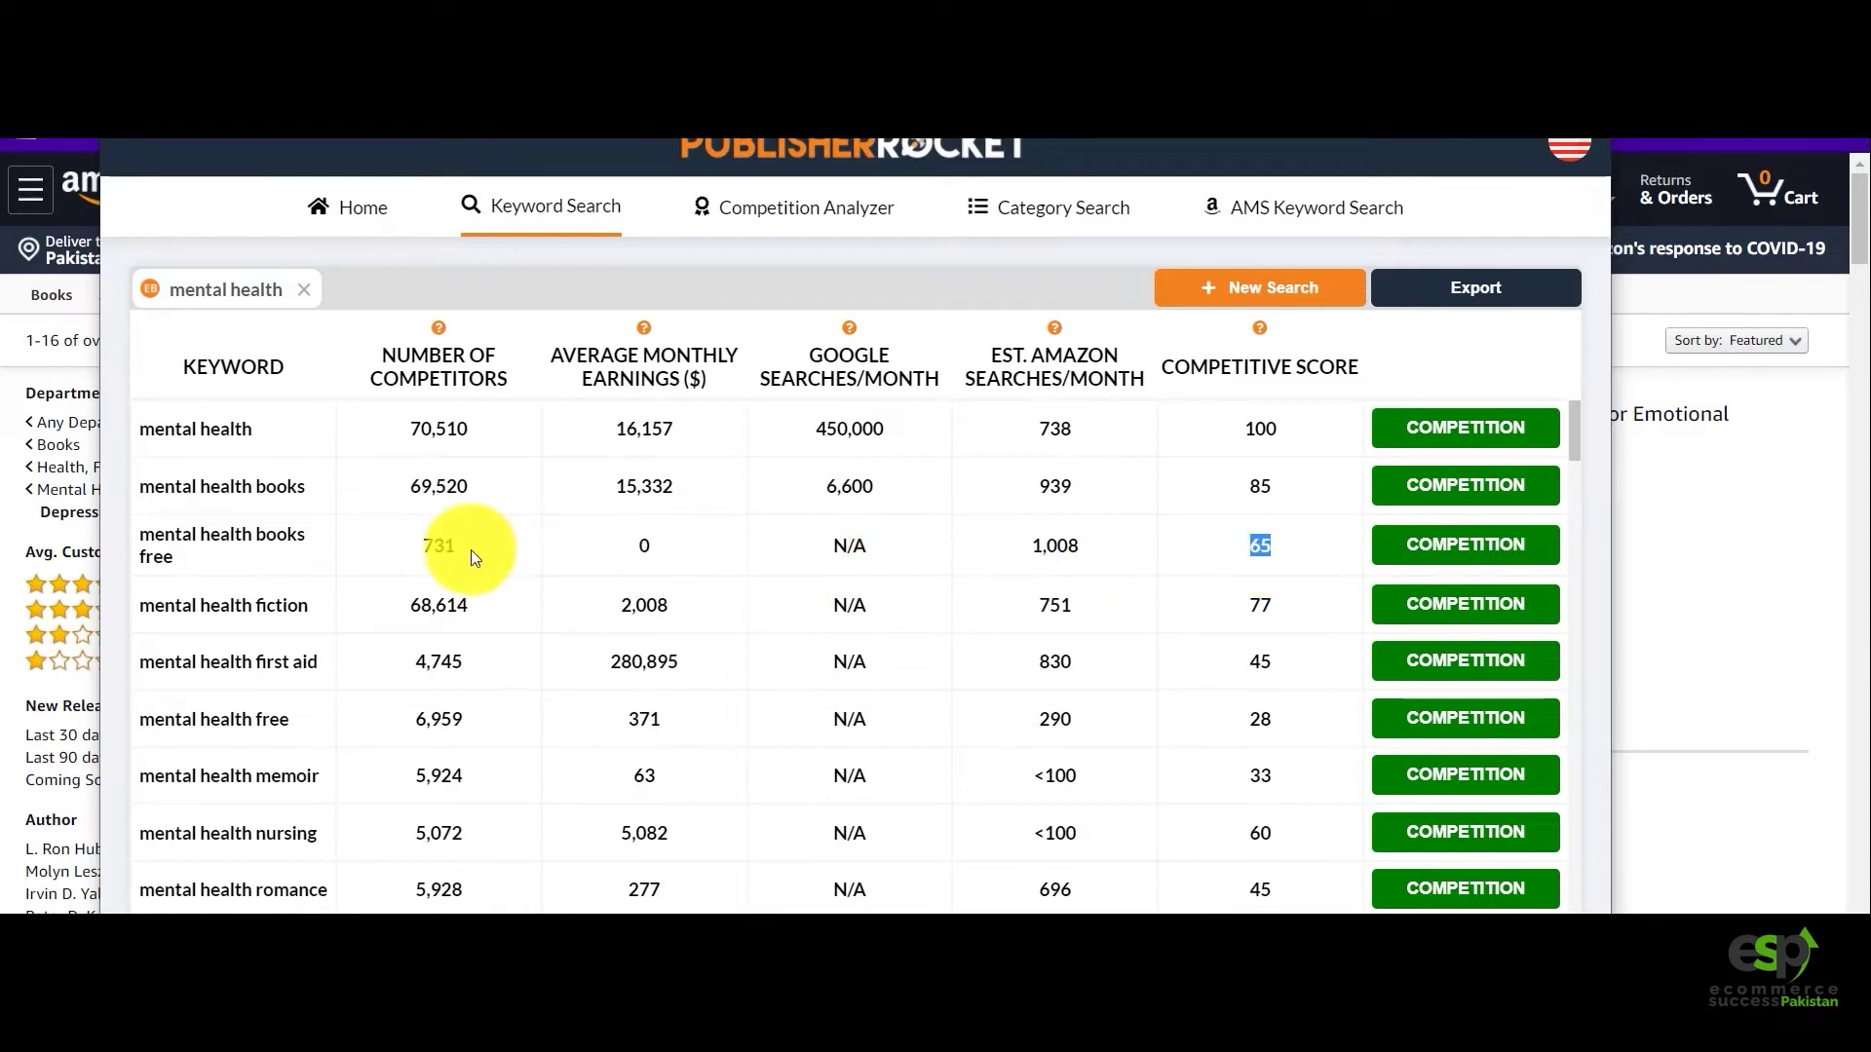
pyautogui.moveTo(464, 547); pyautogui.dragTo(423, 547)
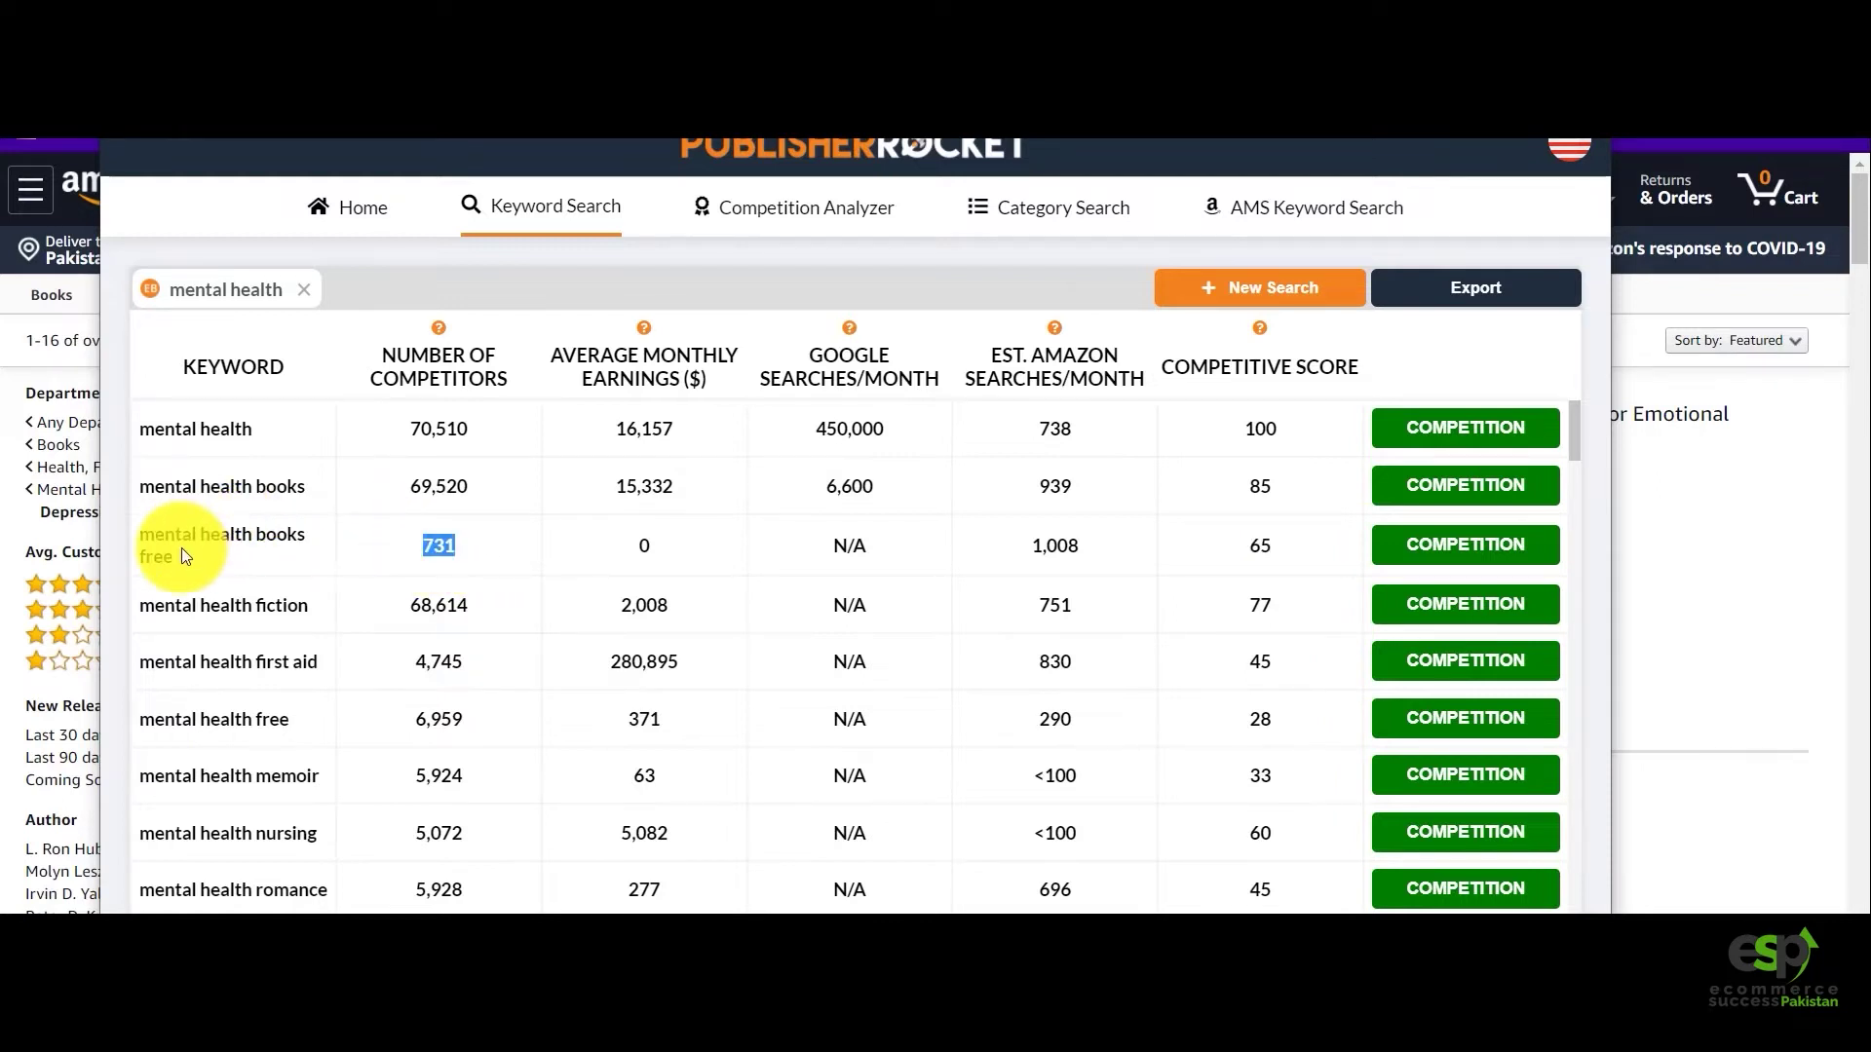
pyautogui.moveTo(181, 548); pyautogui.dragTo(147, 542)
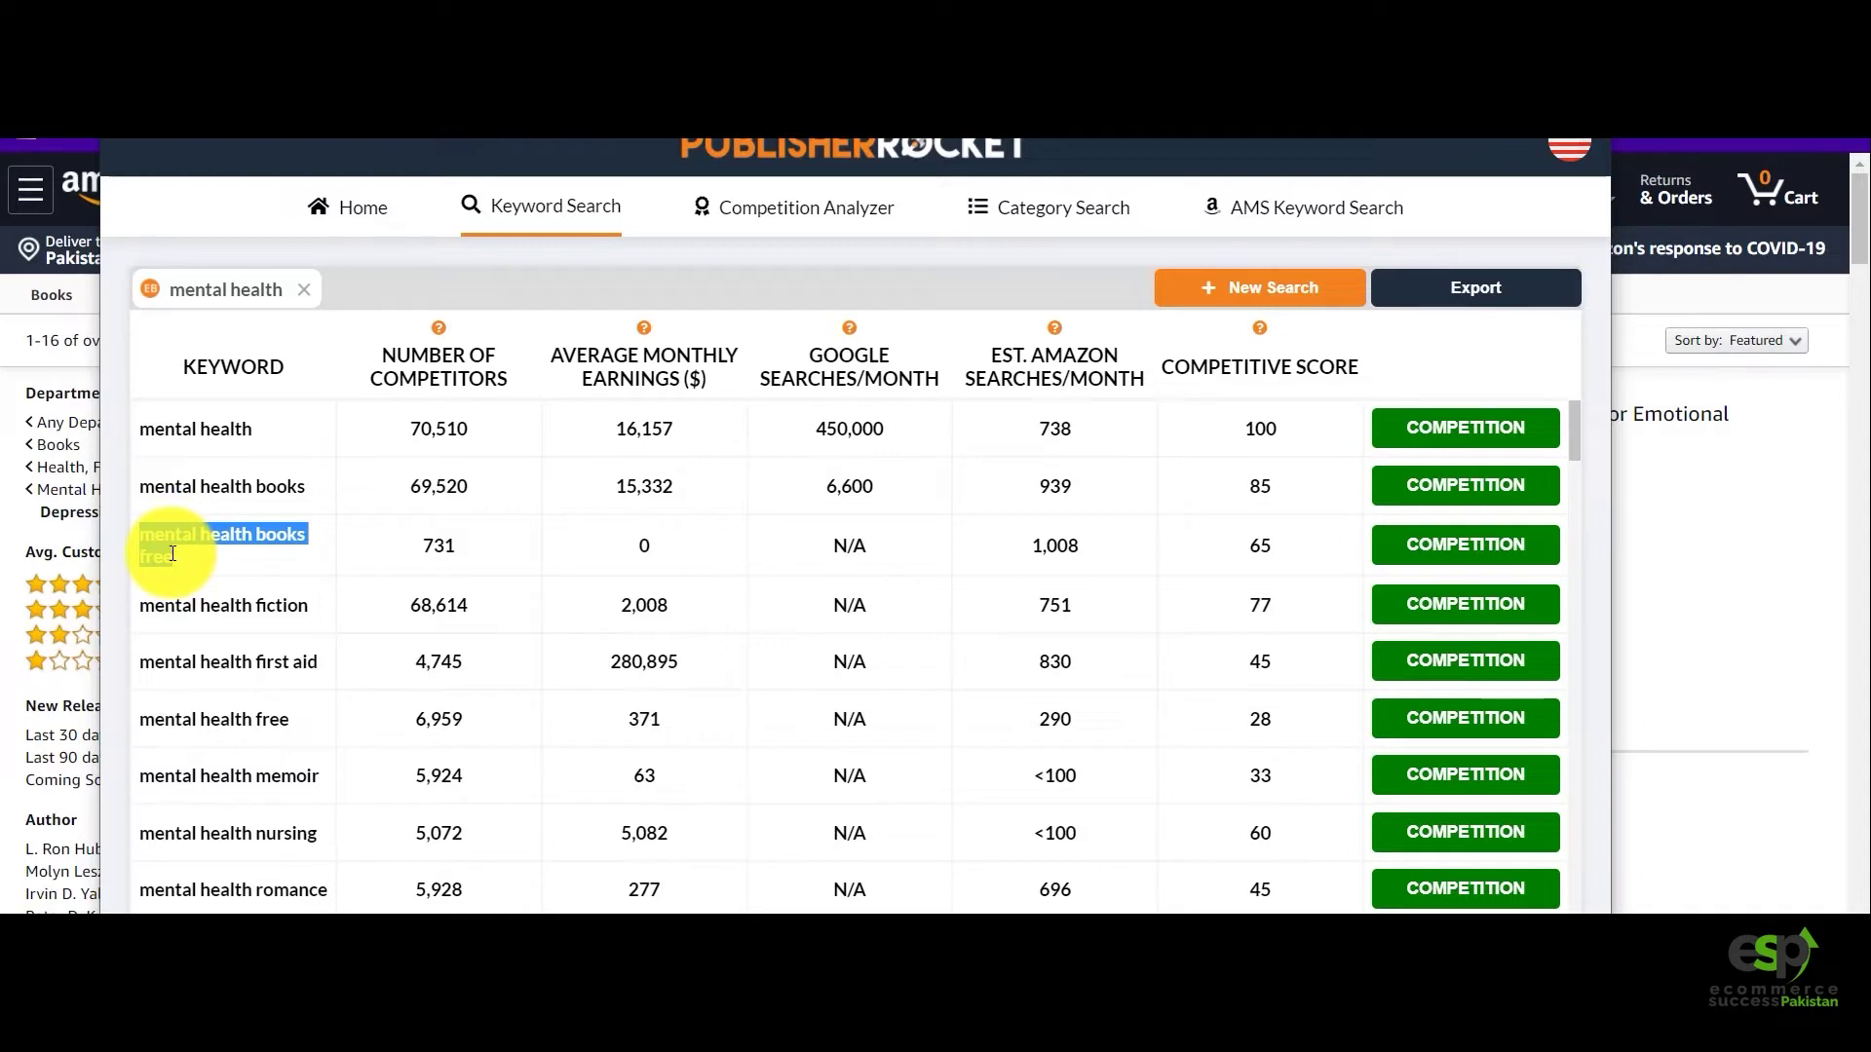
pyautogui.click(222, 554)
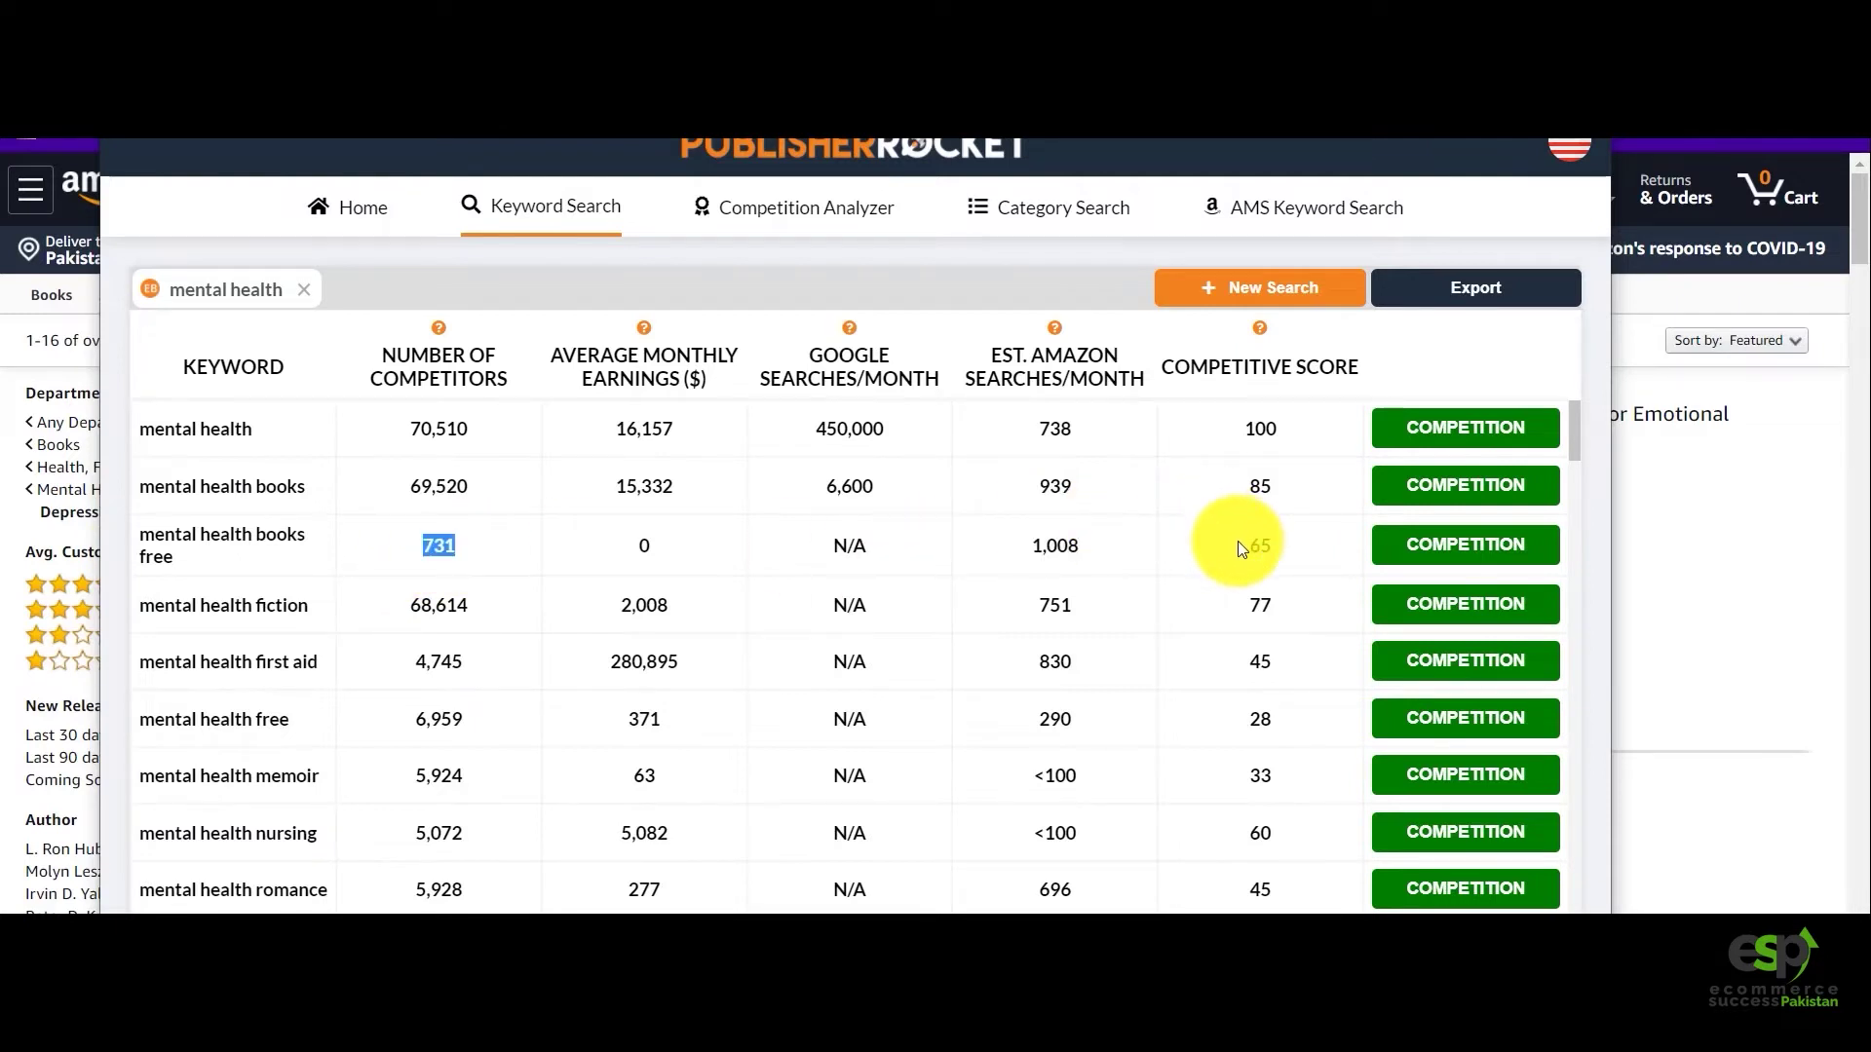
pyautogui.moveTo(1251, 546); pyautogui.dragTo(1273, 547)
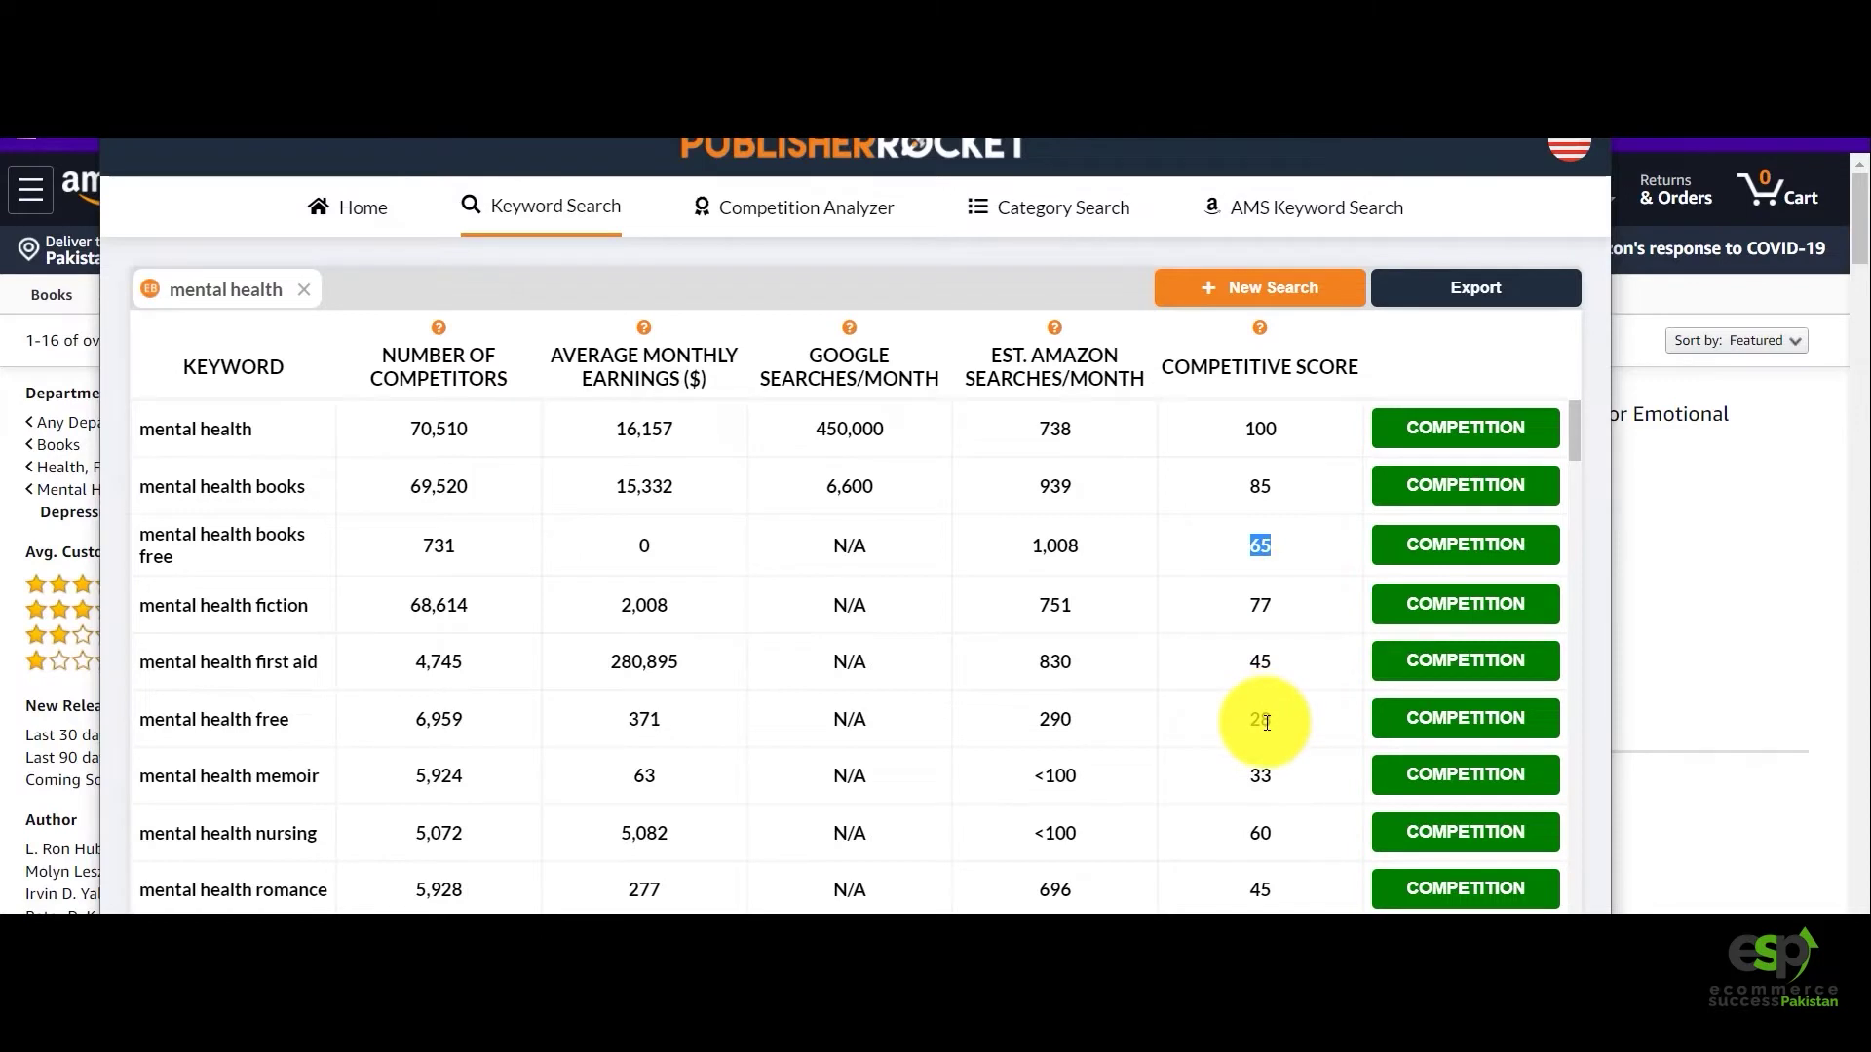
# Review the competitive scores further down the keyword list, checking the one for "mental health awareness".
pyautogui.scroll(-1, 1266, 722)
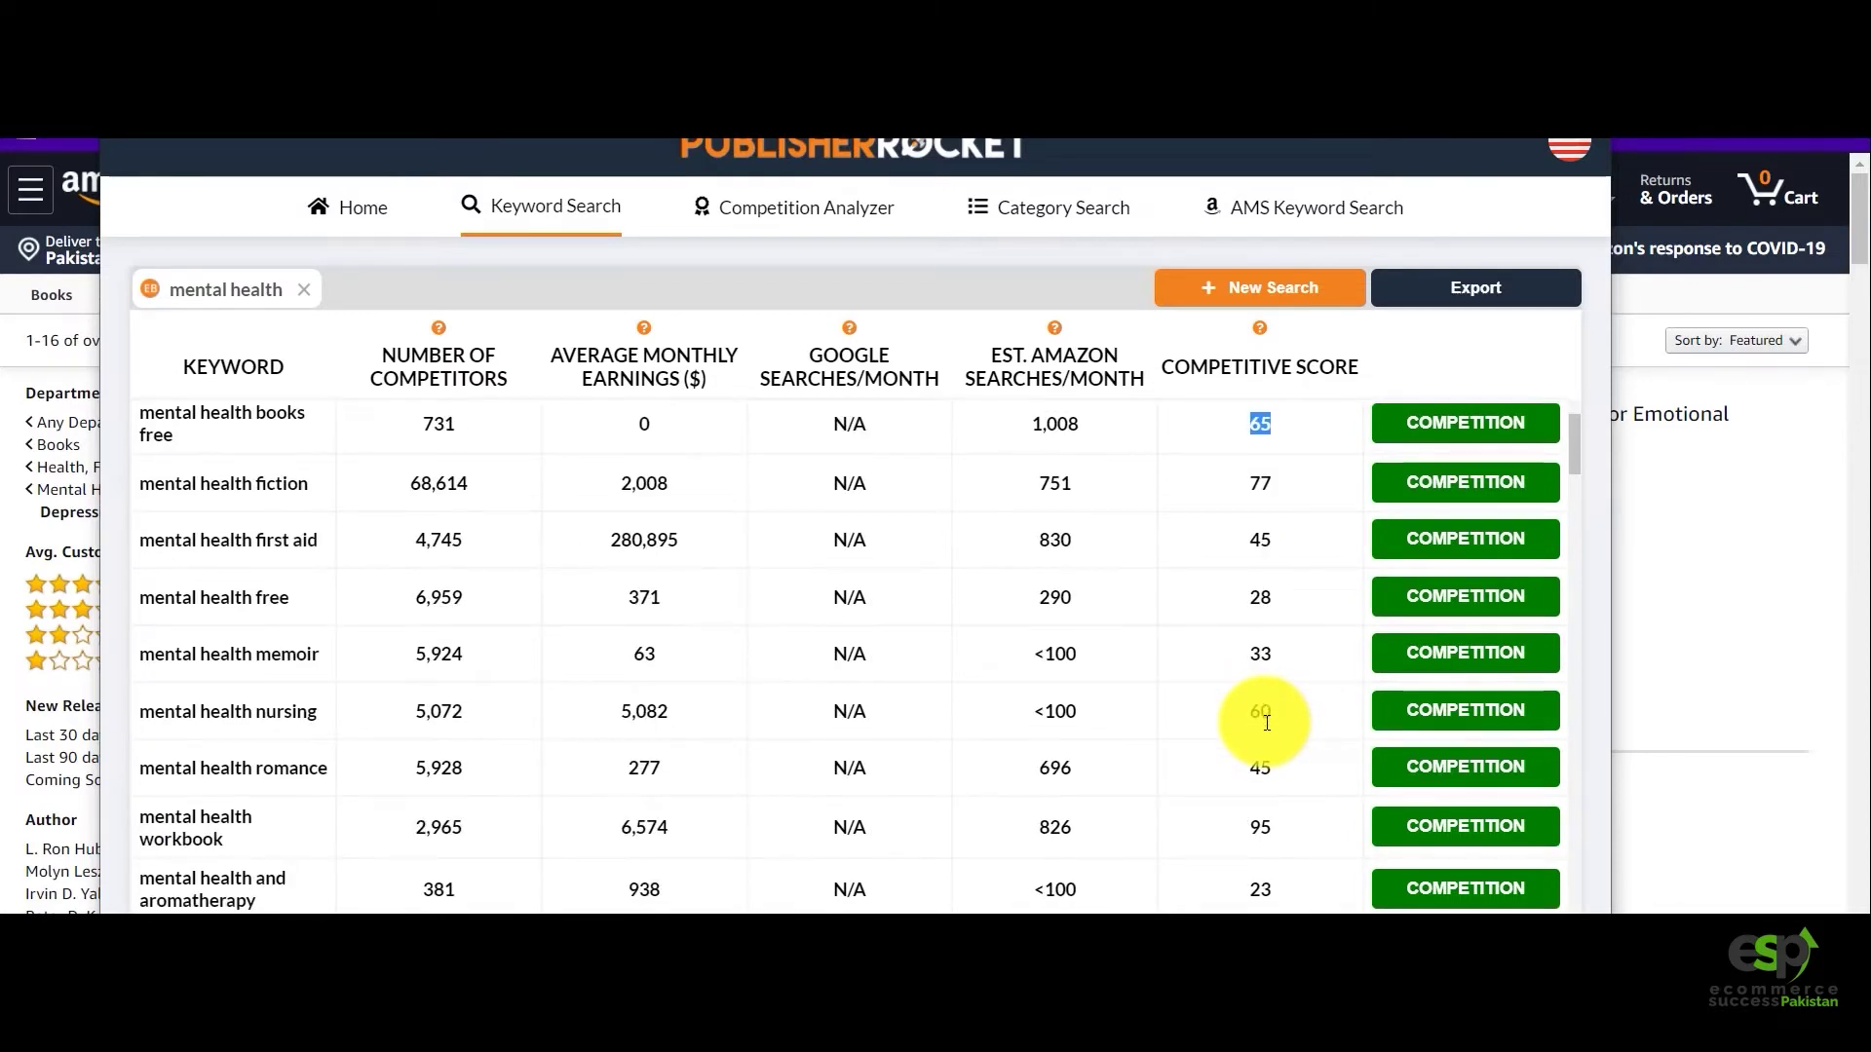
pyautogui.scroll(-1, 1266, 722)
pyautogui.scroll(-1, 1266, 727)
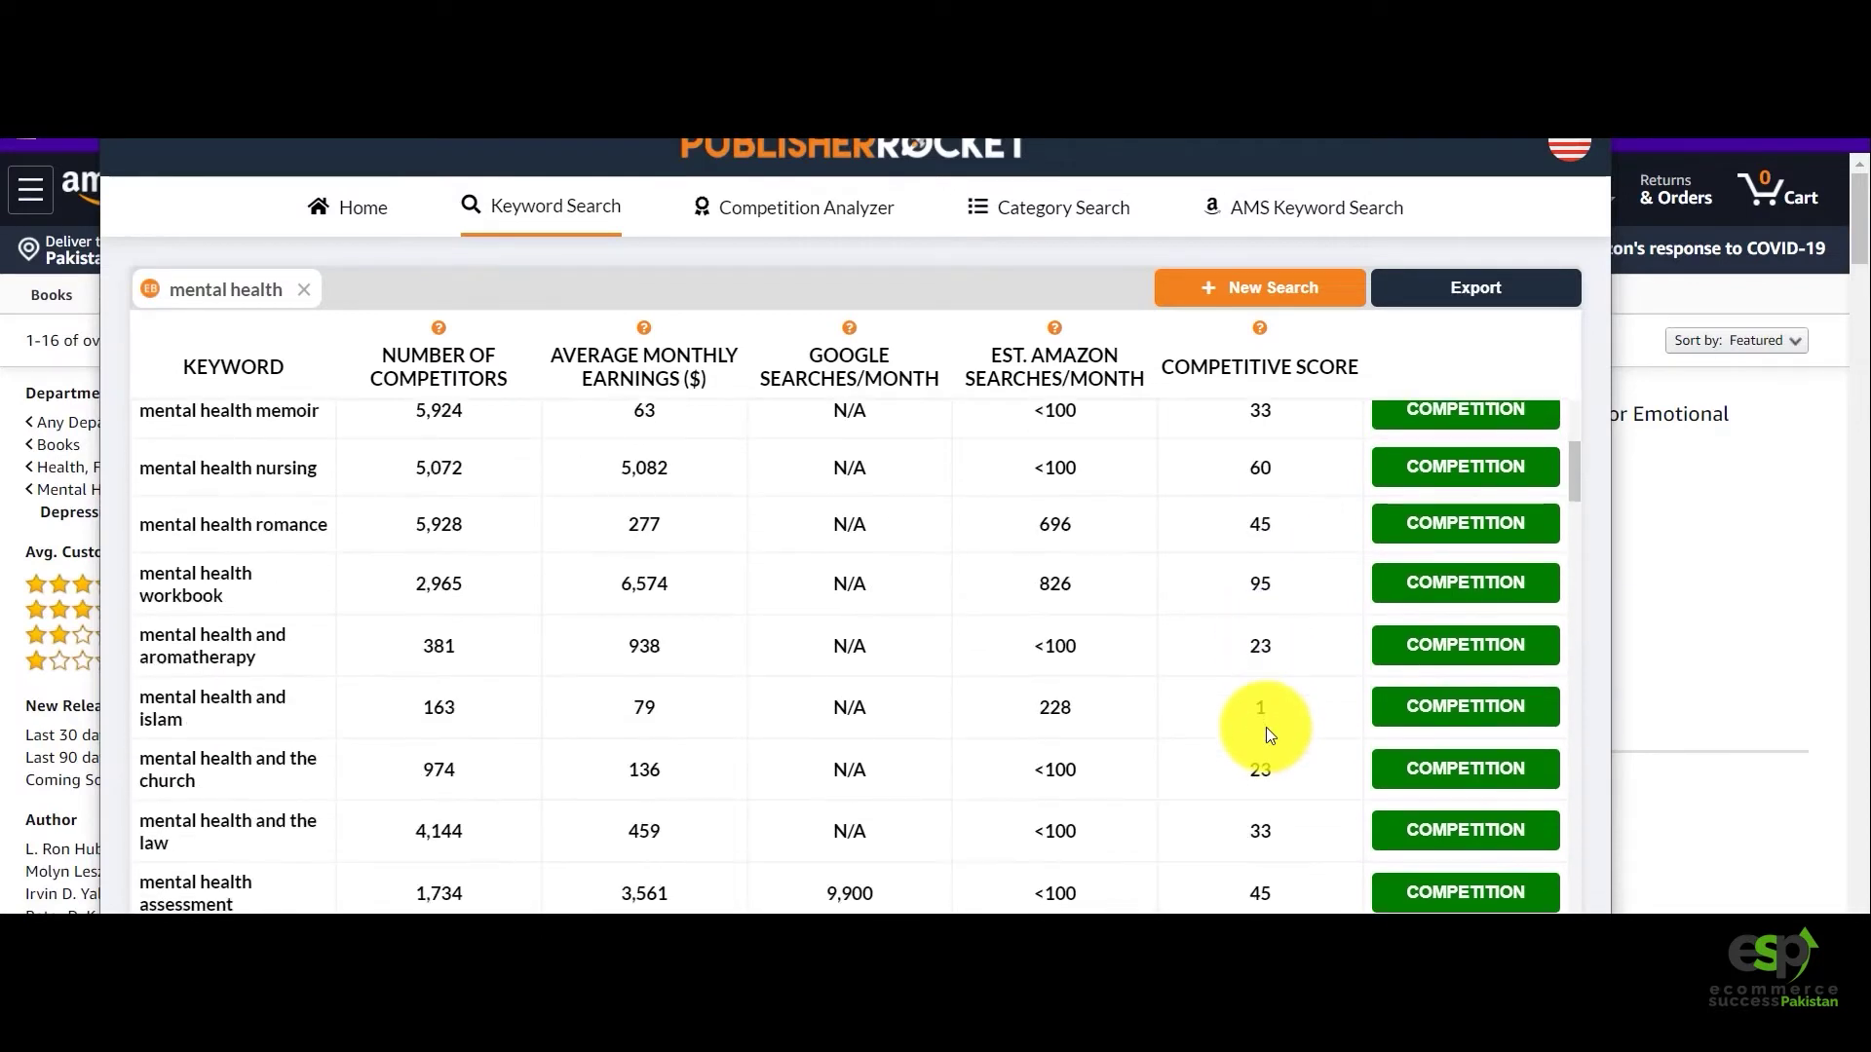
pyautogui.scroll(-3, 1266, 727)
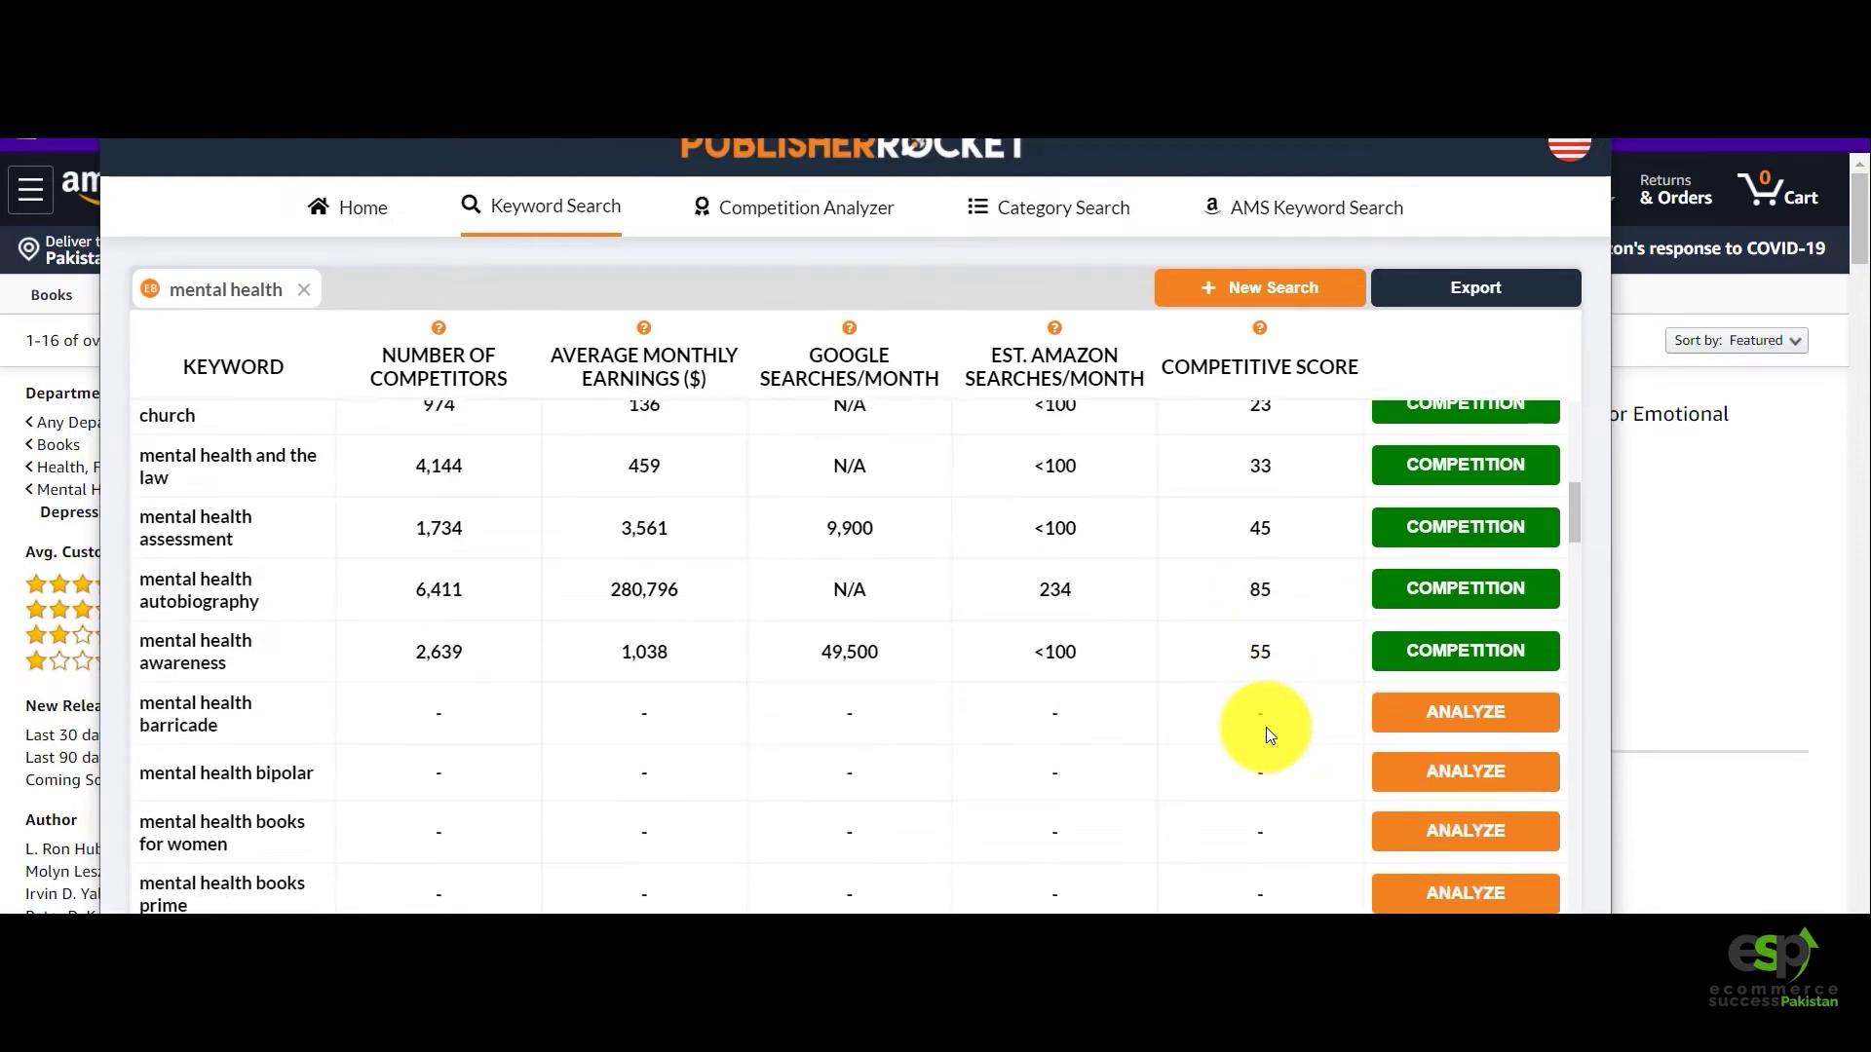
pyautogui.scroll(1, 1265, 727)
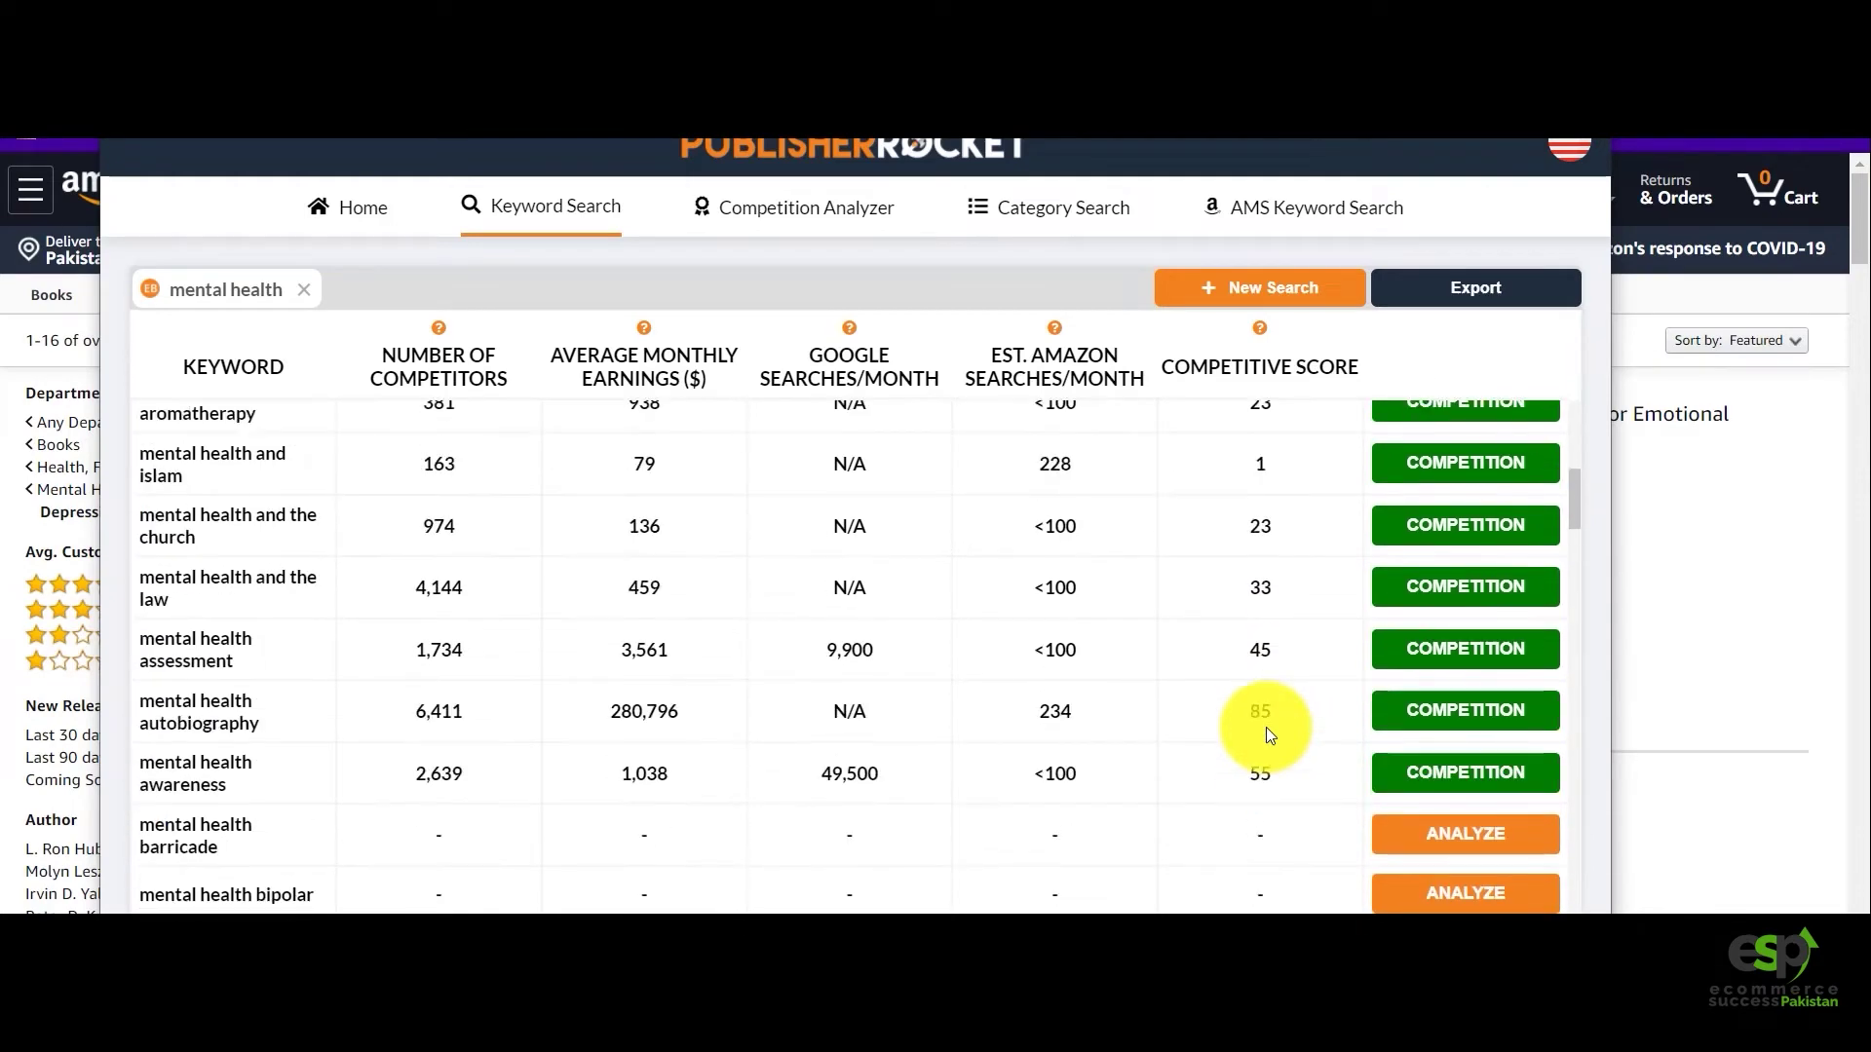
pyautogui.doubleClick(1257, 775)
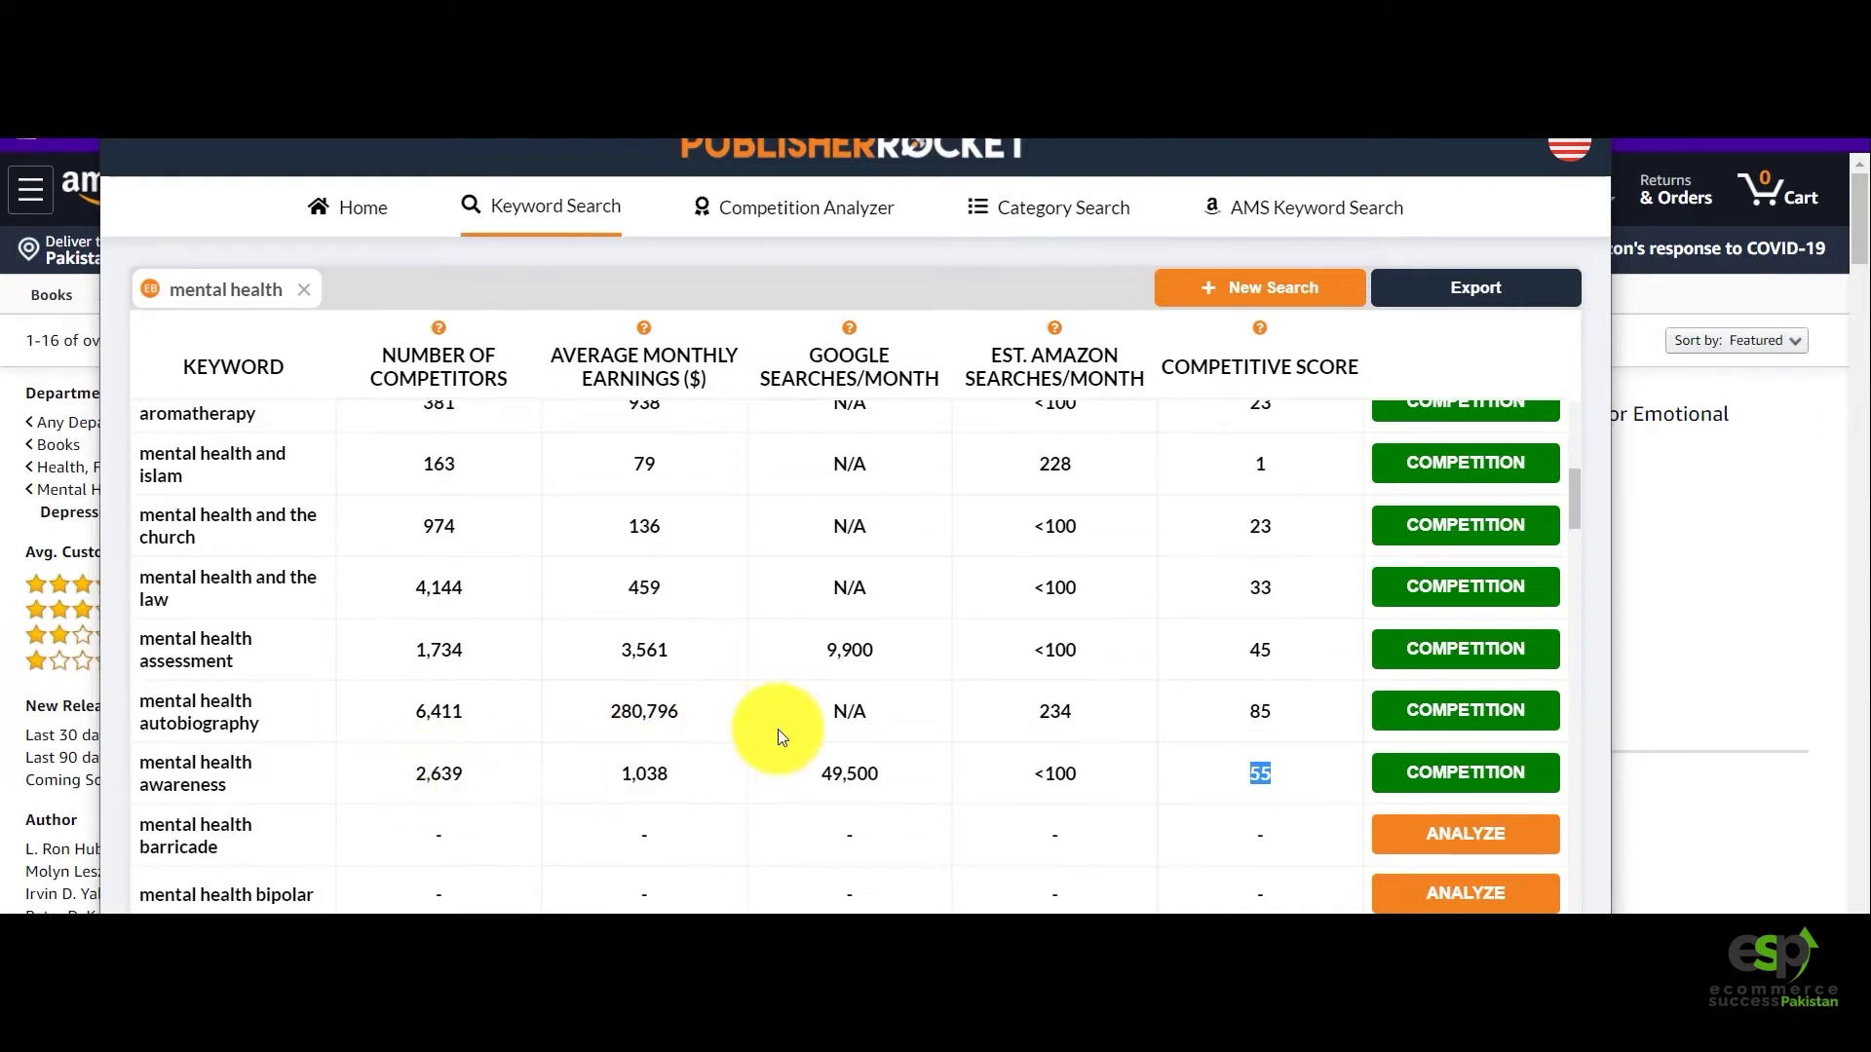
pyautogui.scroll(2, 794, 714)
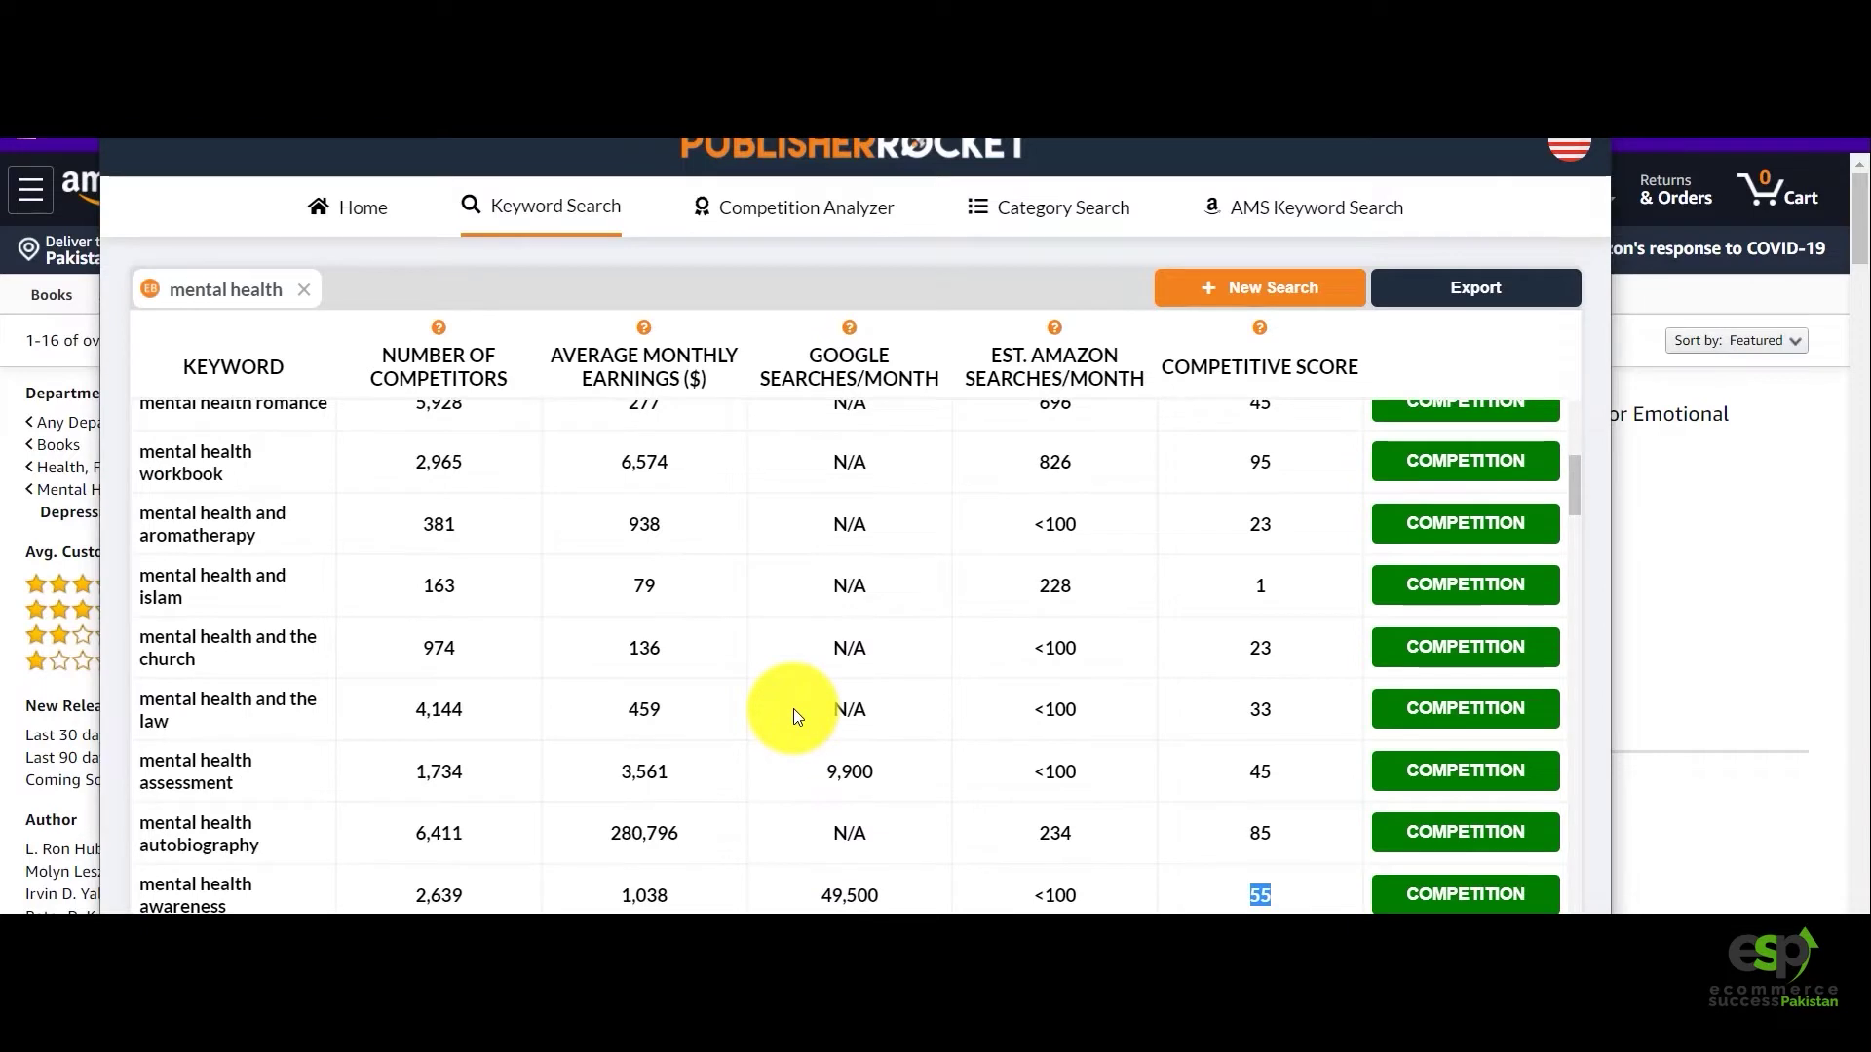
pyautogui.scroll(-2, 793, 711)
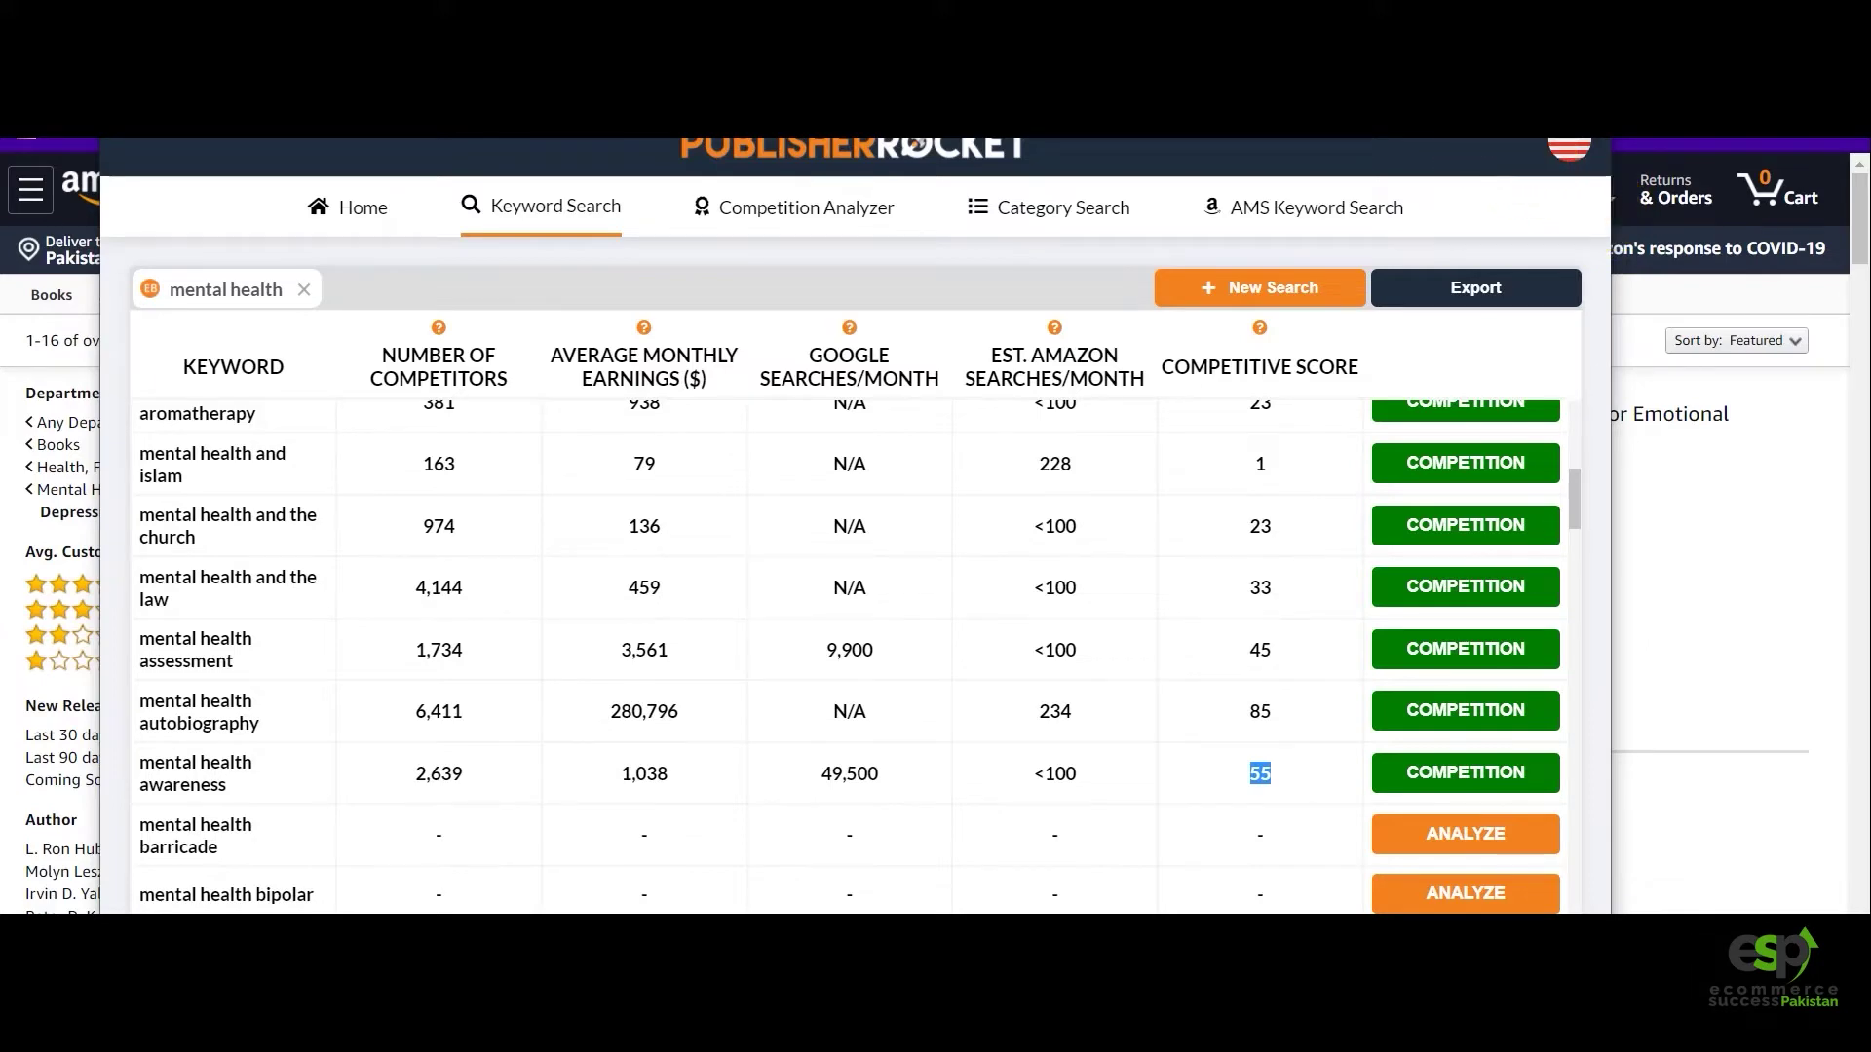
# Switch to the Amazon search window and search again for "mental health" in the Depression category.
pyautogui.hotkey('alt', 'Tab')
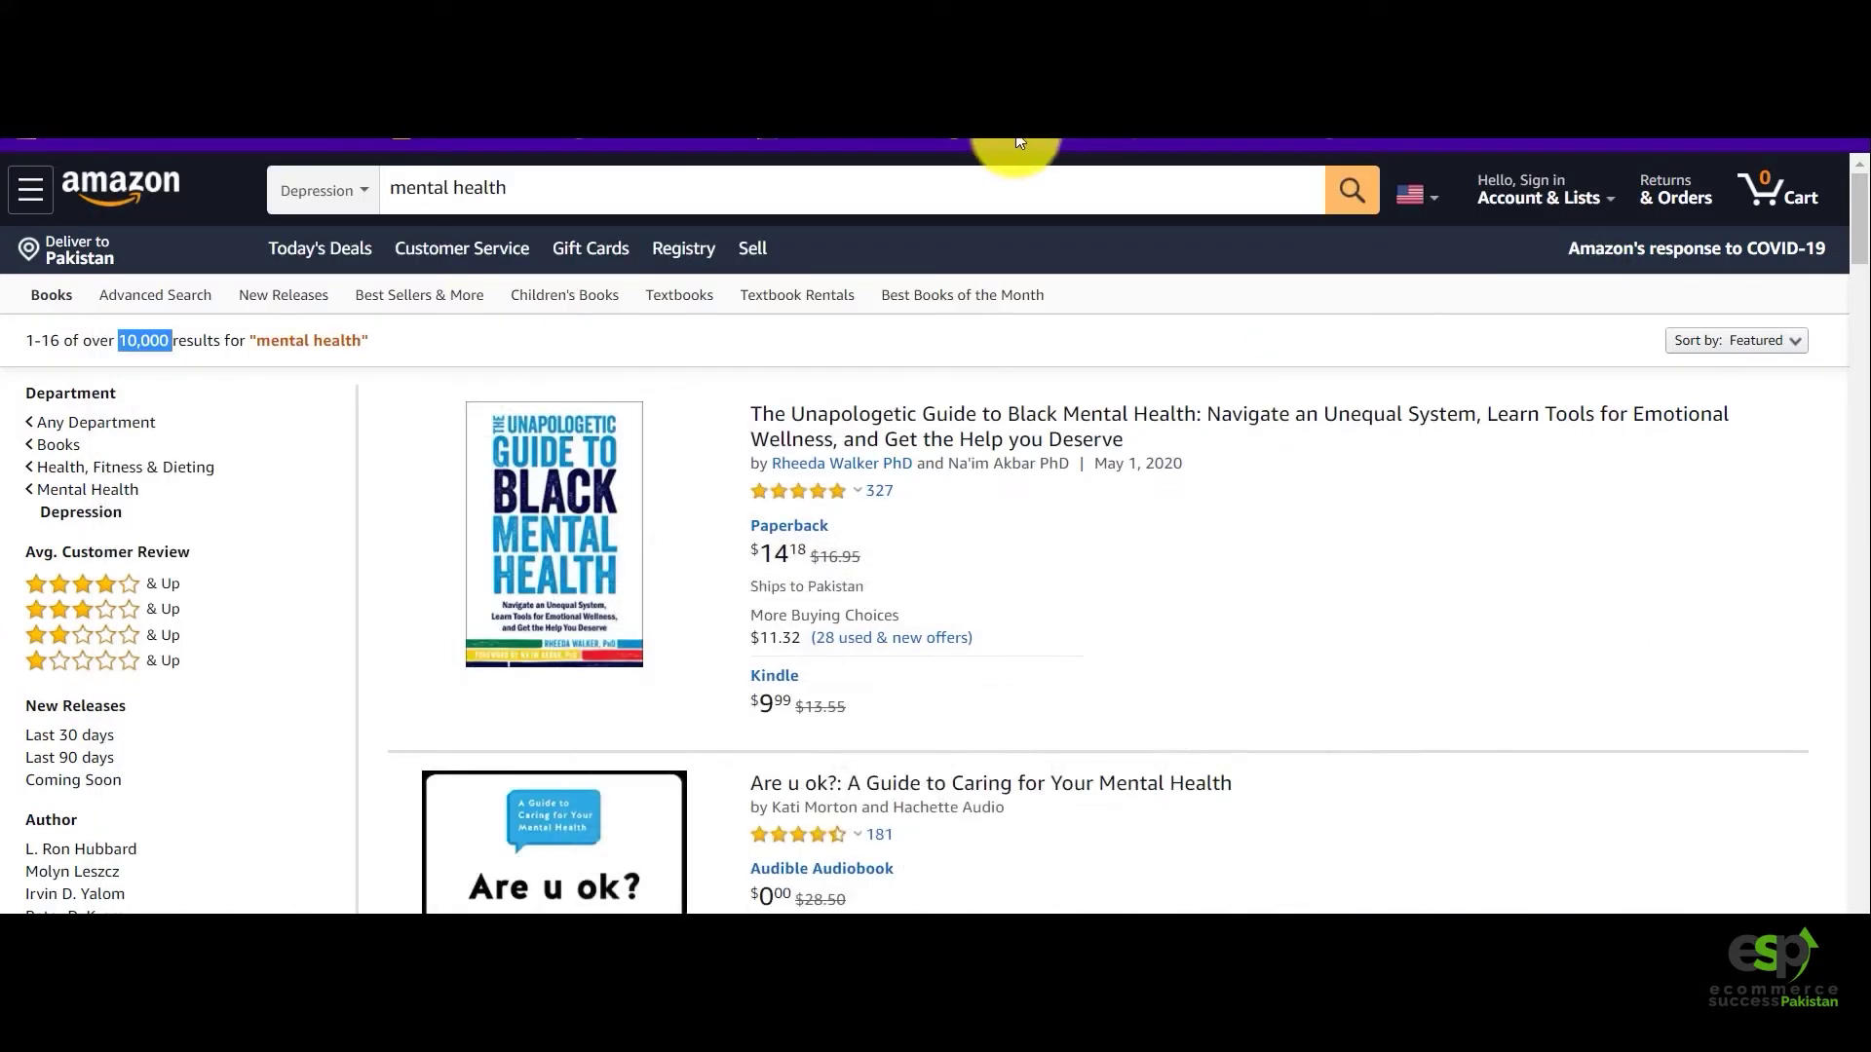
pyautogui.click(515, 192)
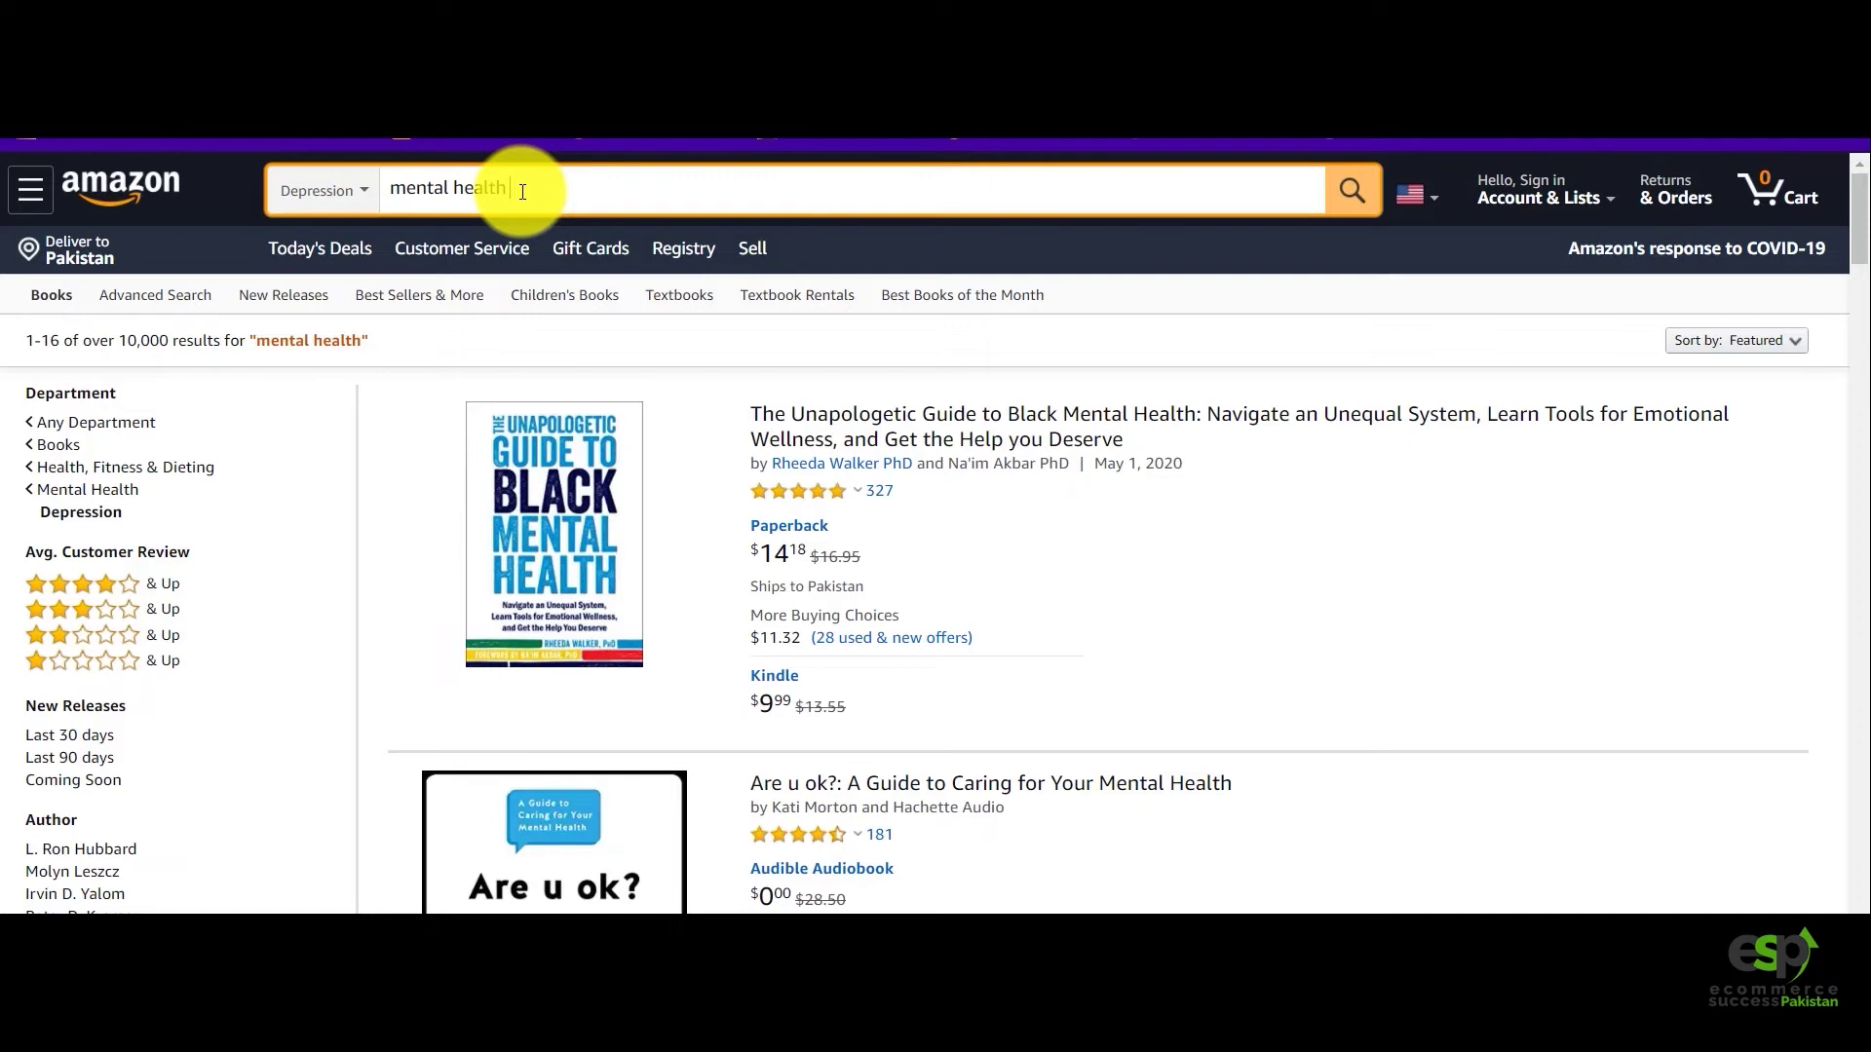
pyautogui.press('BackSpace')
pyautogui.press('BackSpace')
pyautogui.press('BackSpace')
pyautogui.press('BackSpace')
pyautogui.press('BackSpace')
pyautogui.press('BackSpace')
pyautogui.press('BackSpace')
pyautogui.write('l health')
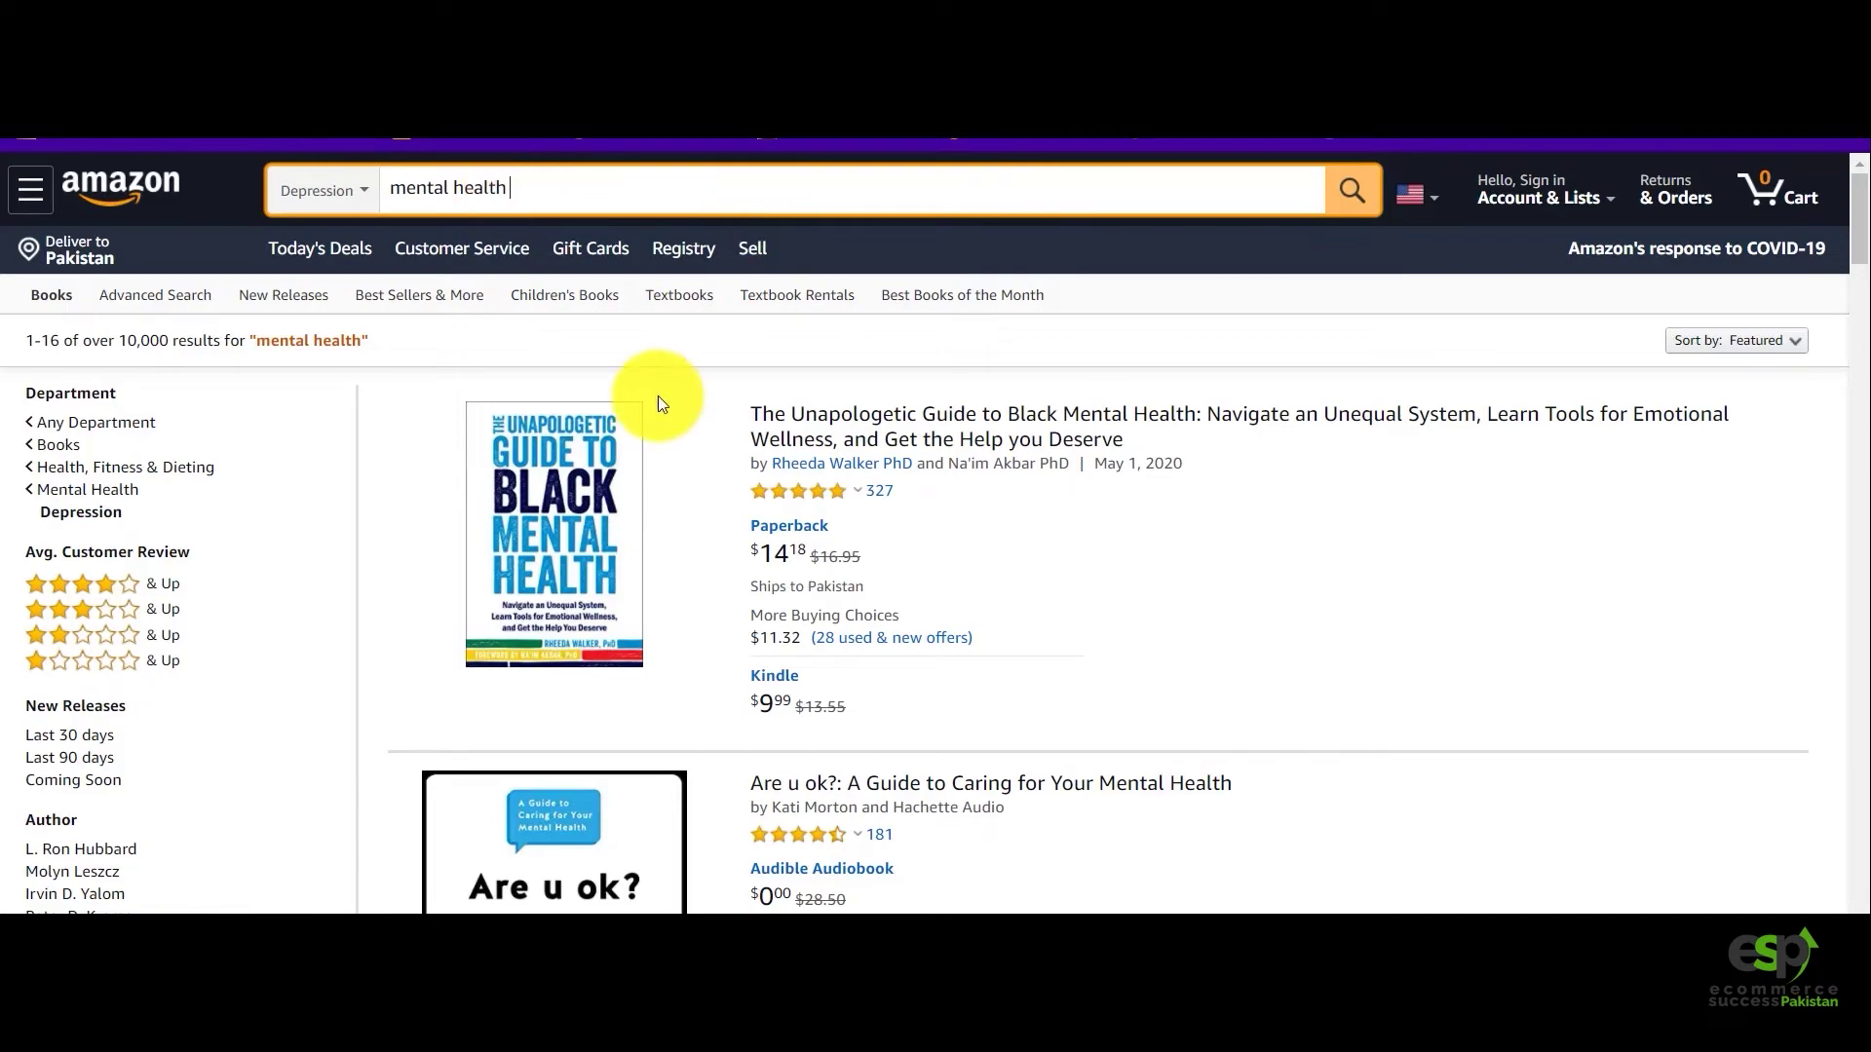
pyautogui.scroll(-6, 669, 406)
pyautogui.scroll(6, 687, 417)
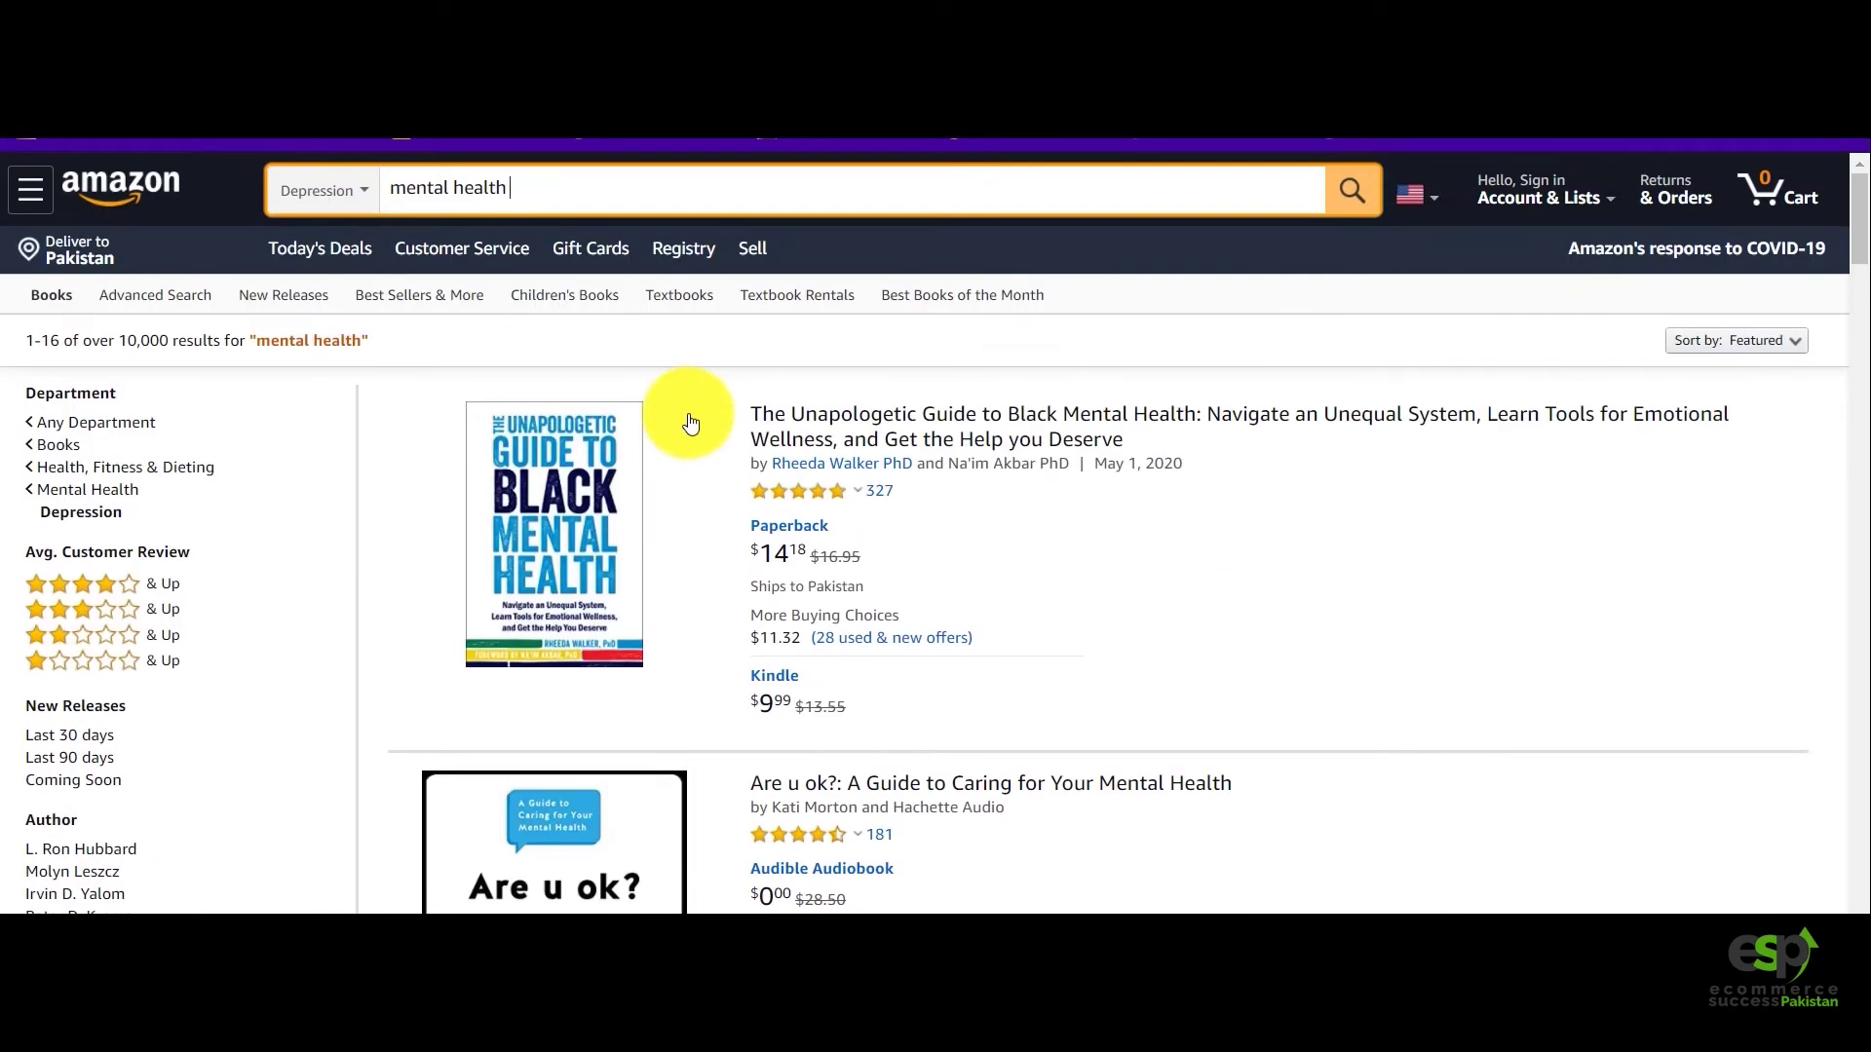
pyautogui.click(1373, 190)
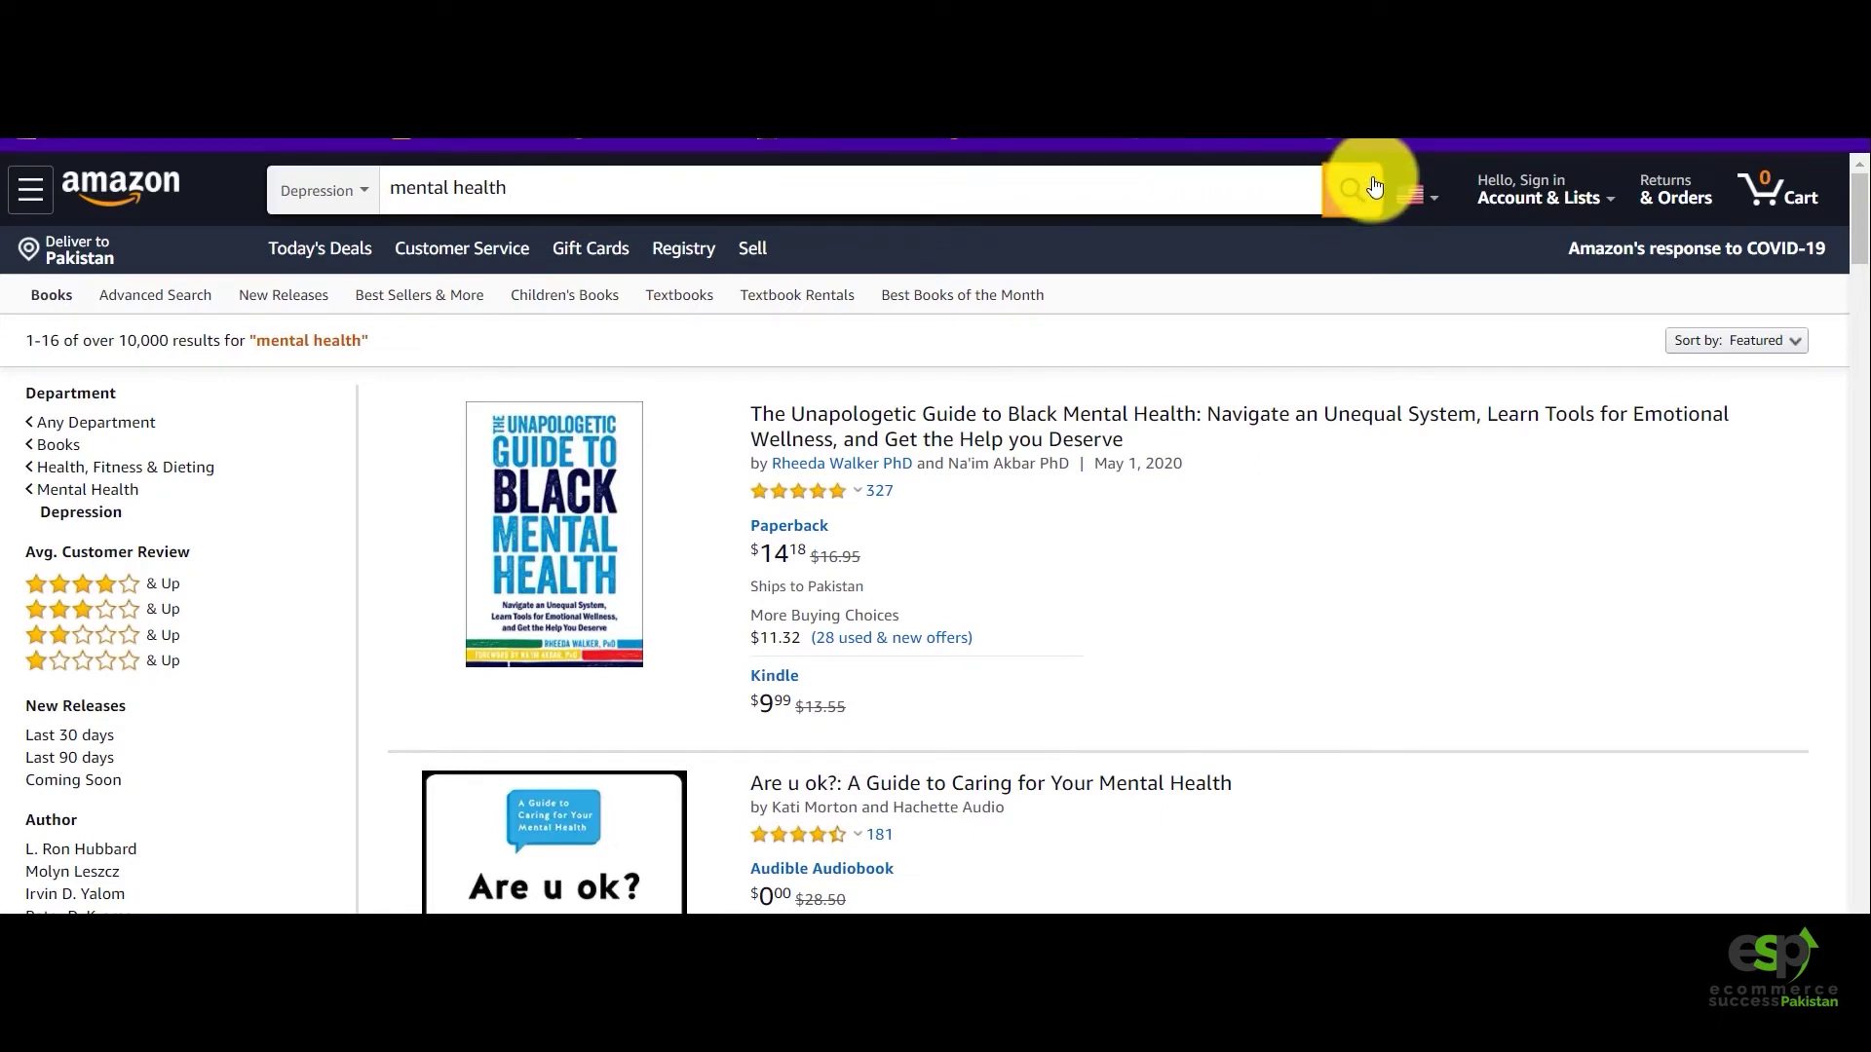
pyautogui.click(533, 185)
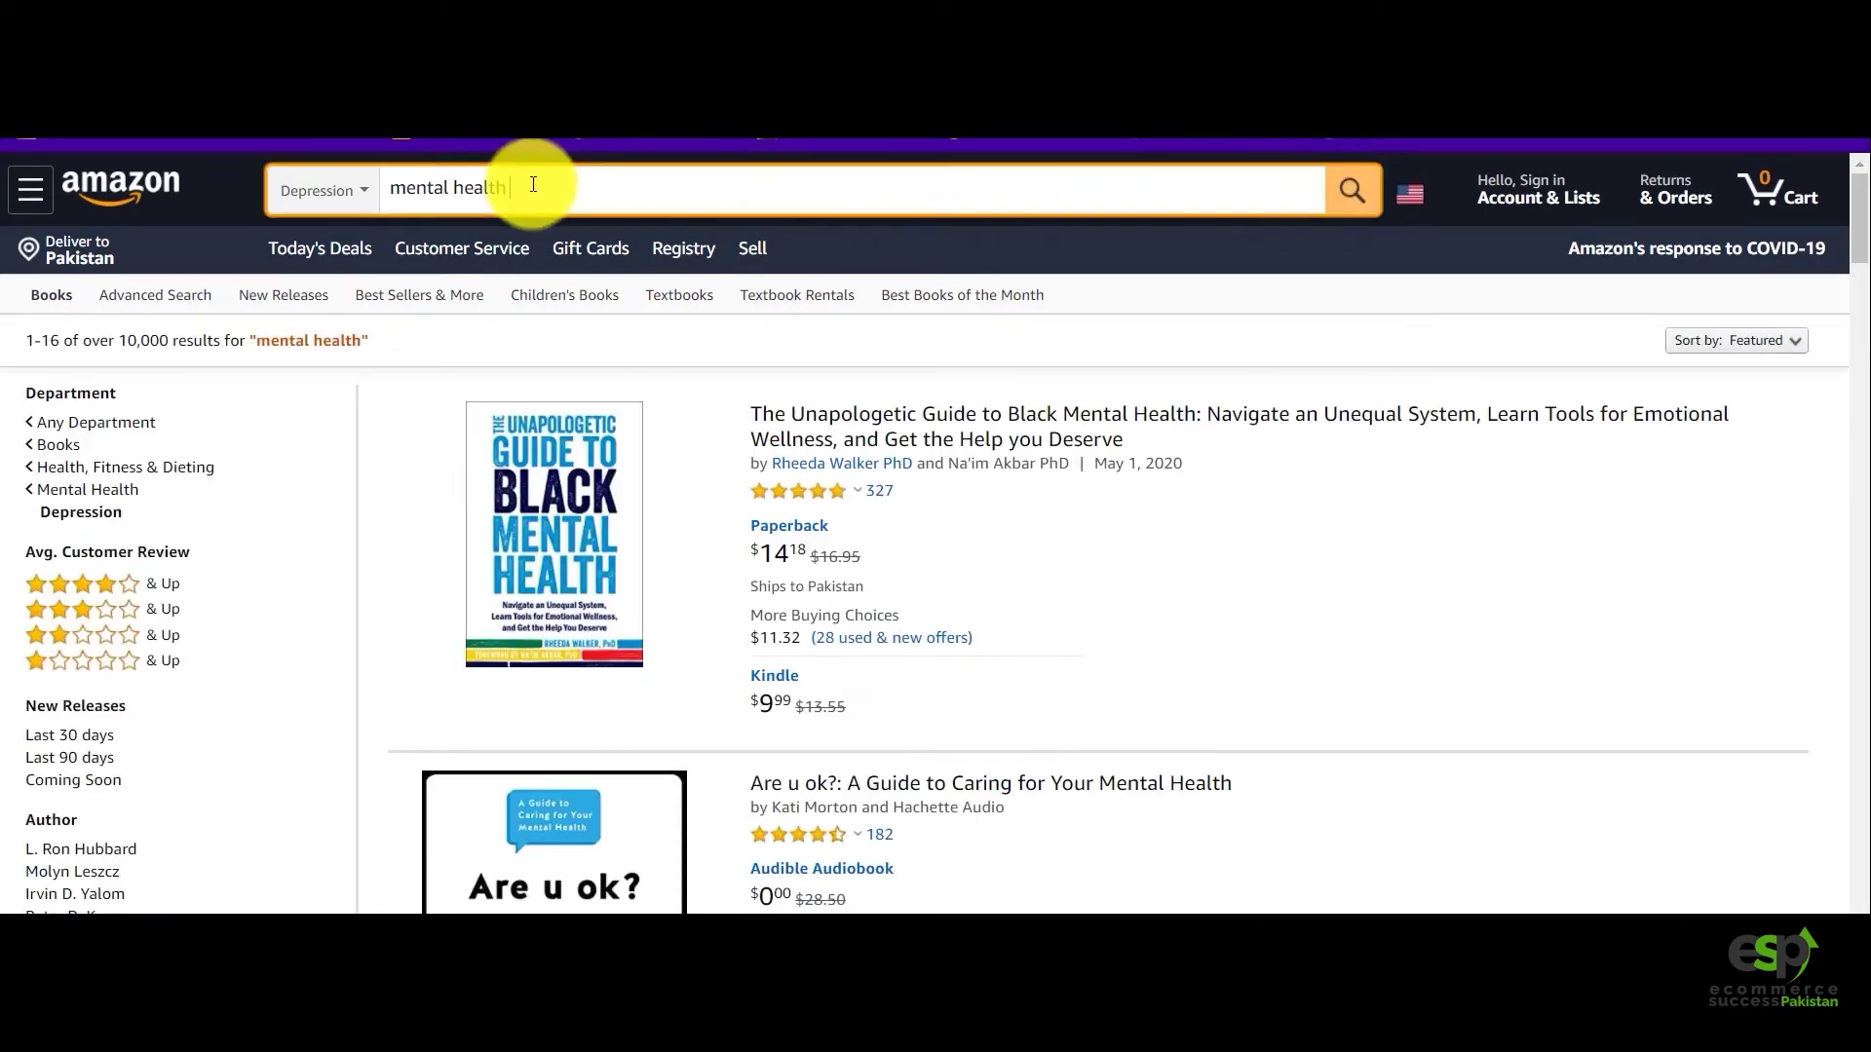
pyautogui.doubleClick(533, 185)
pyautogui.click(536, 185)
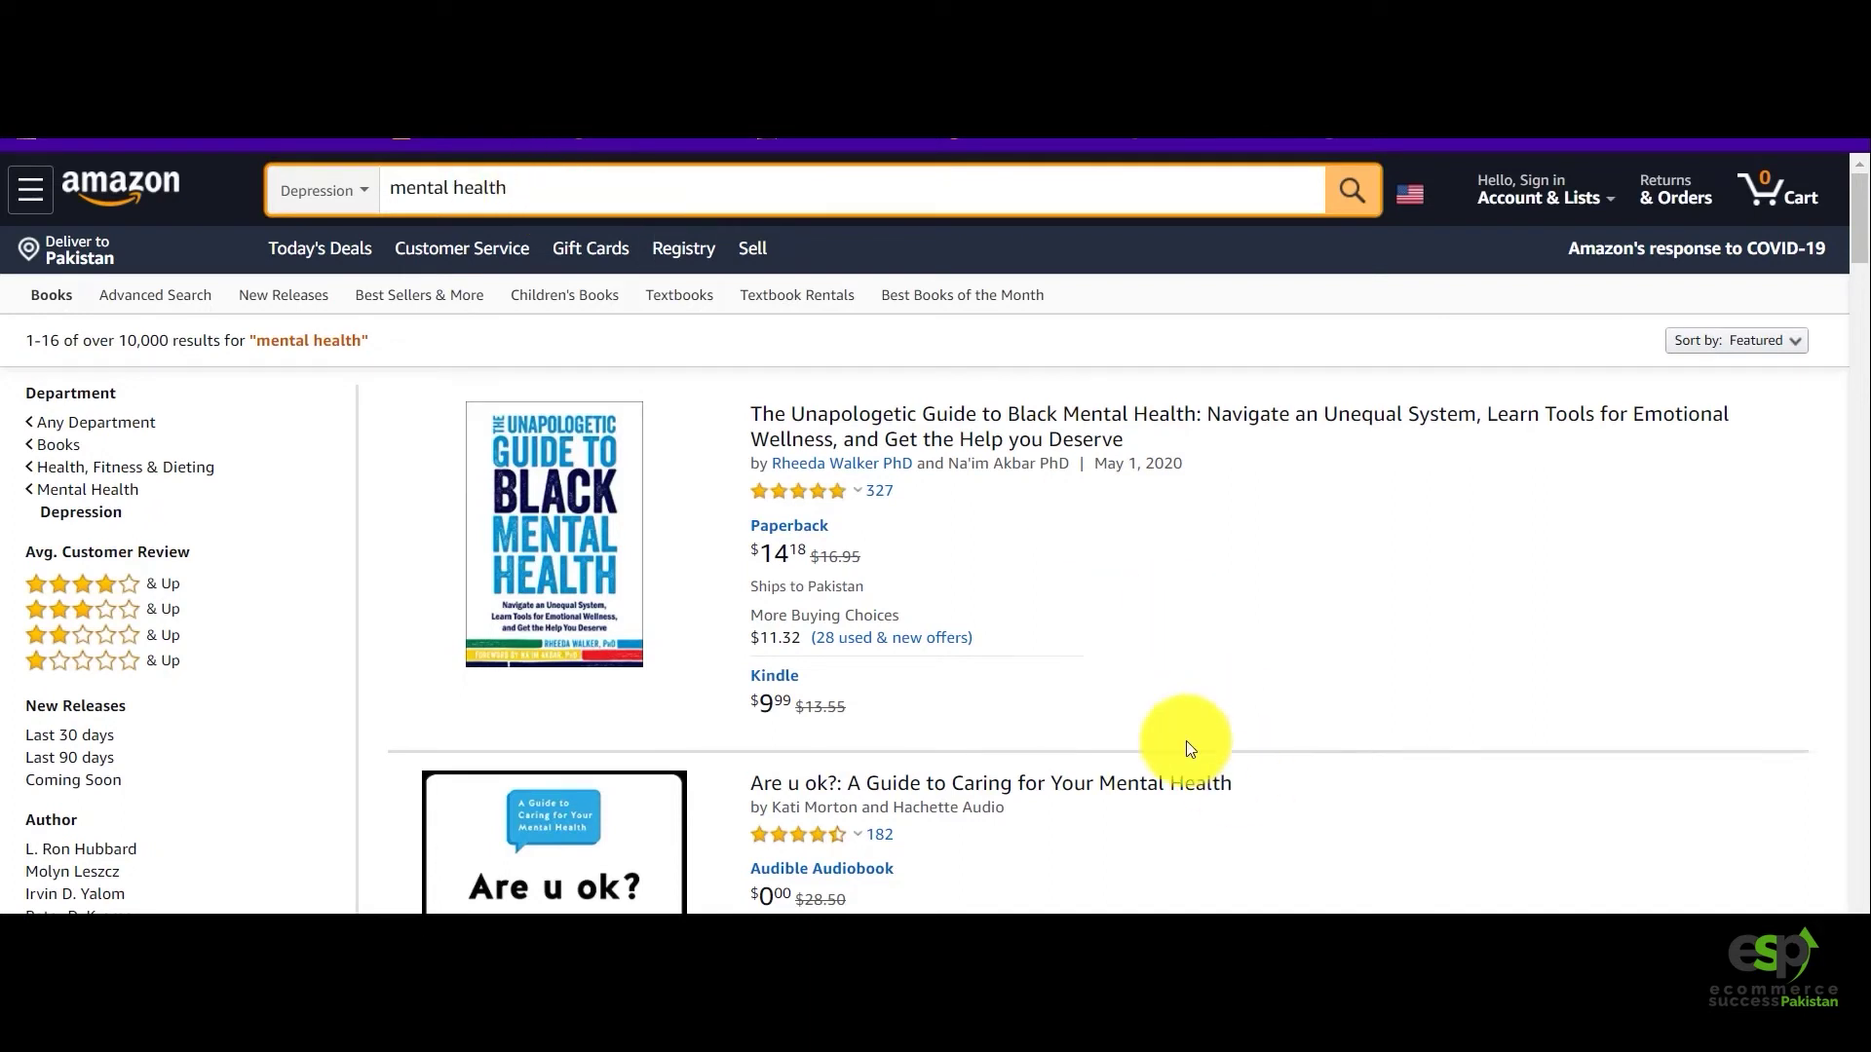
# Switch to the Sonar keyword tool and search for the copied phrase "mental health care" in place of "dog".
pyautogui.moveTo(687, 1043)
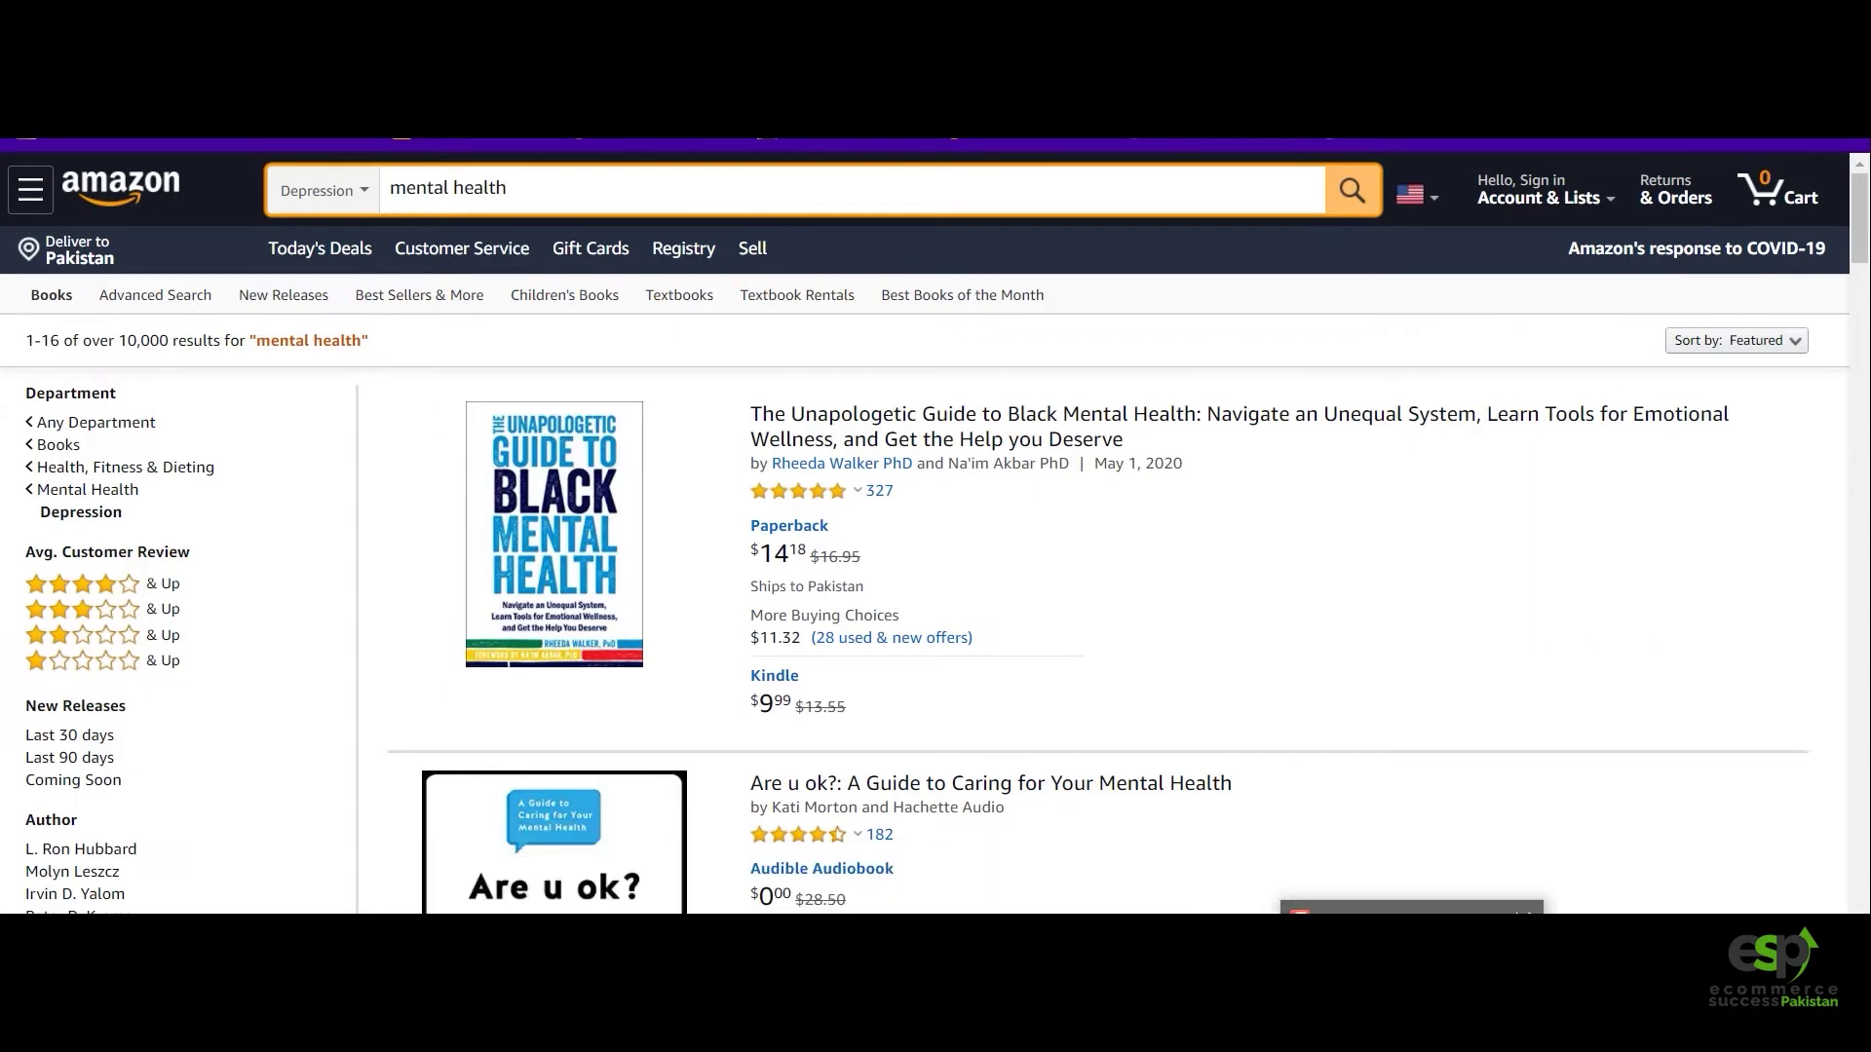
pyautogui.click(1350, 901)
pyautogui.click(1755, 847)
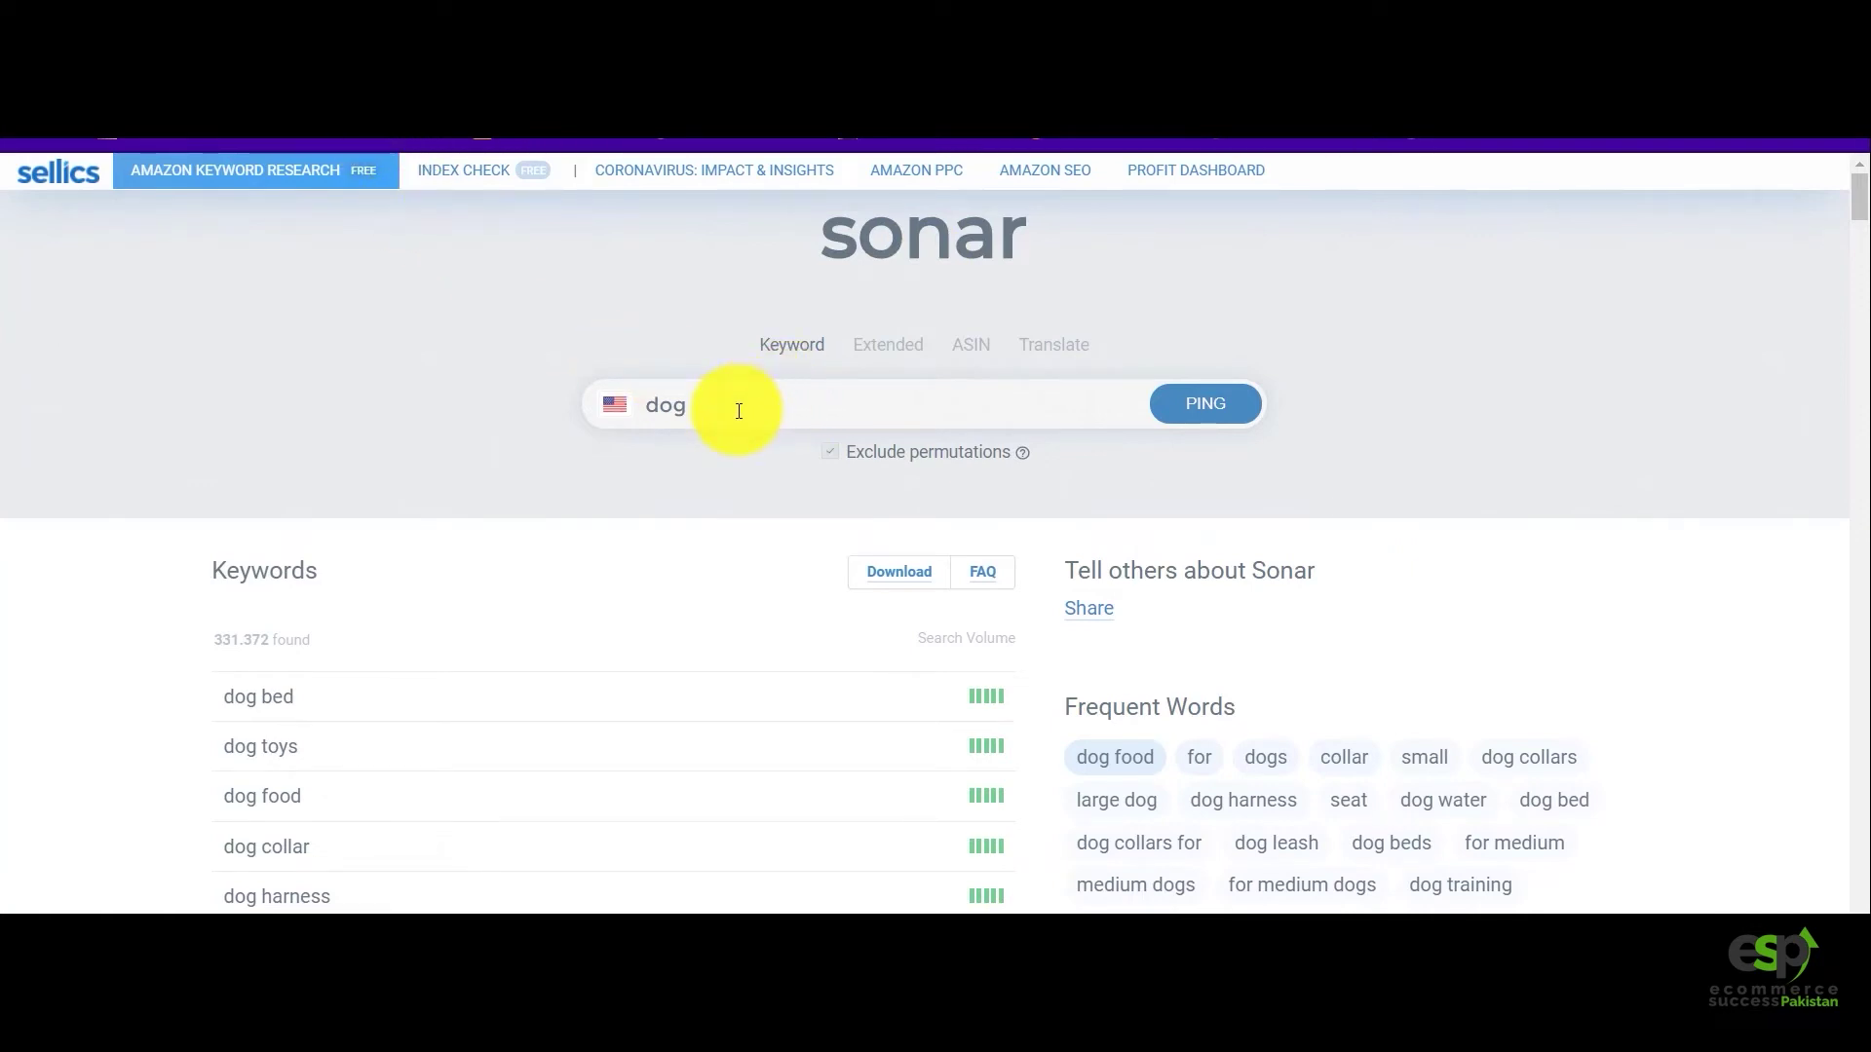
pyautogui.moveTo(739, 410); pyautogui.dragTo(638, 411)
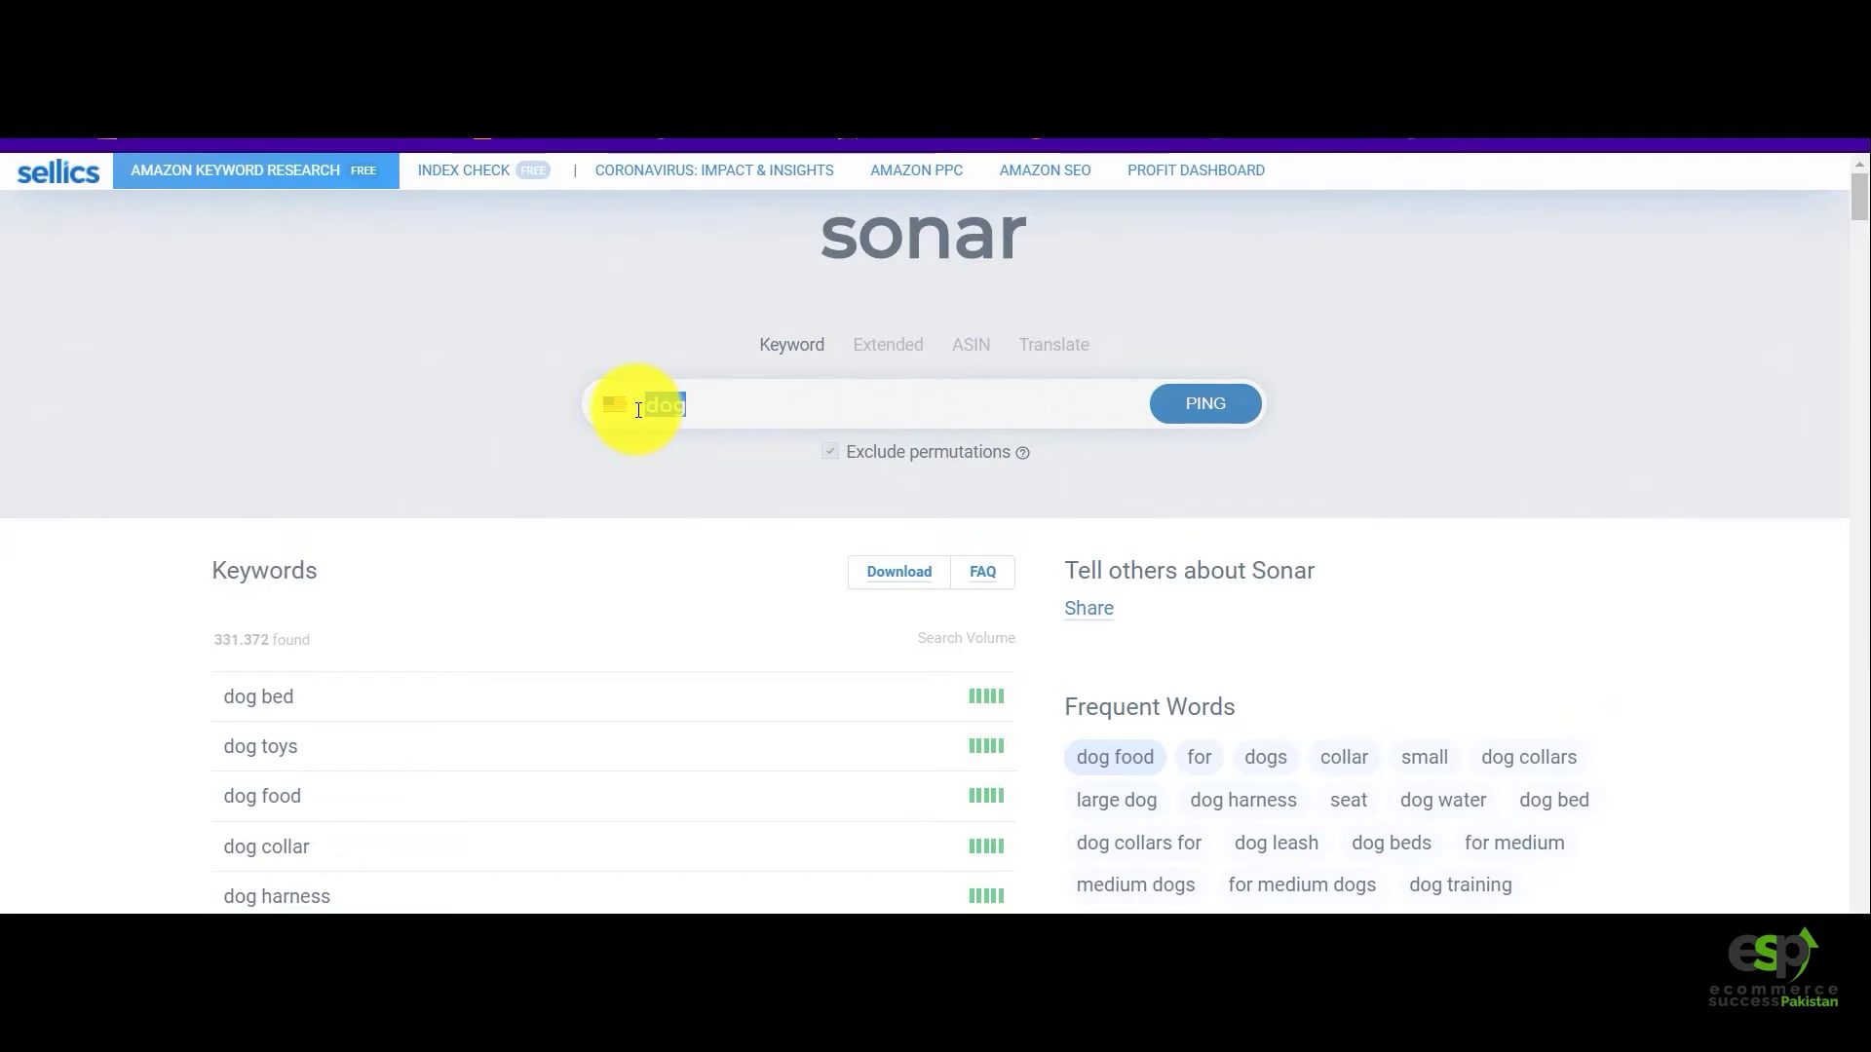
pyautogui.rightClick(696, 417)
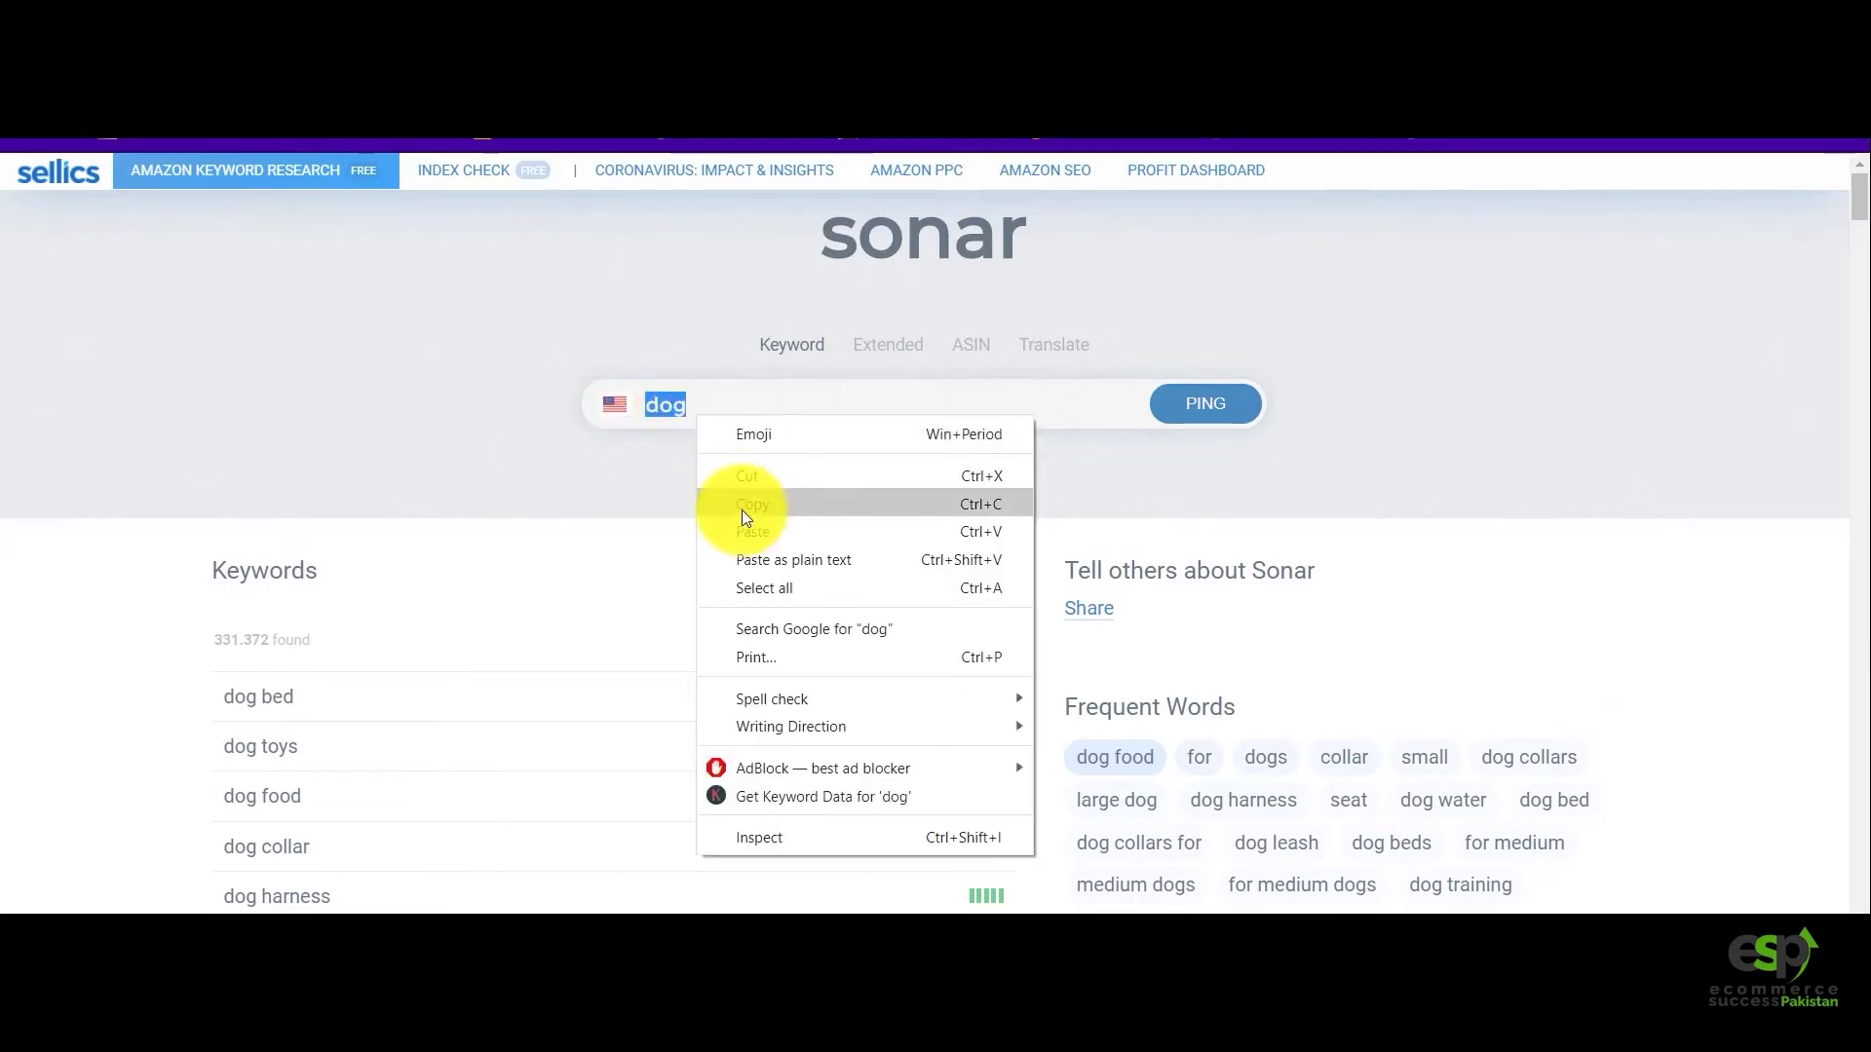
pyautogui.click(746, 532)
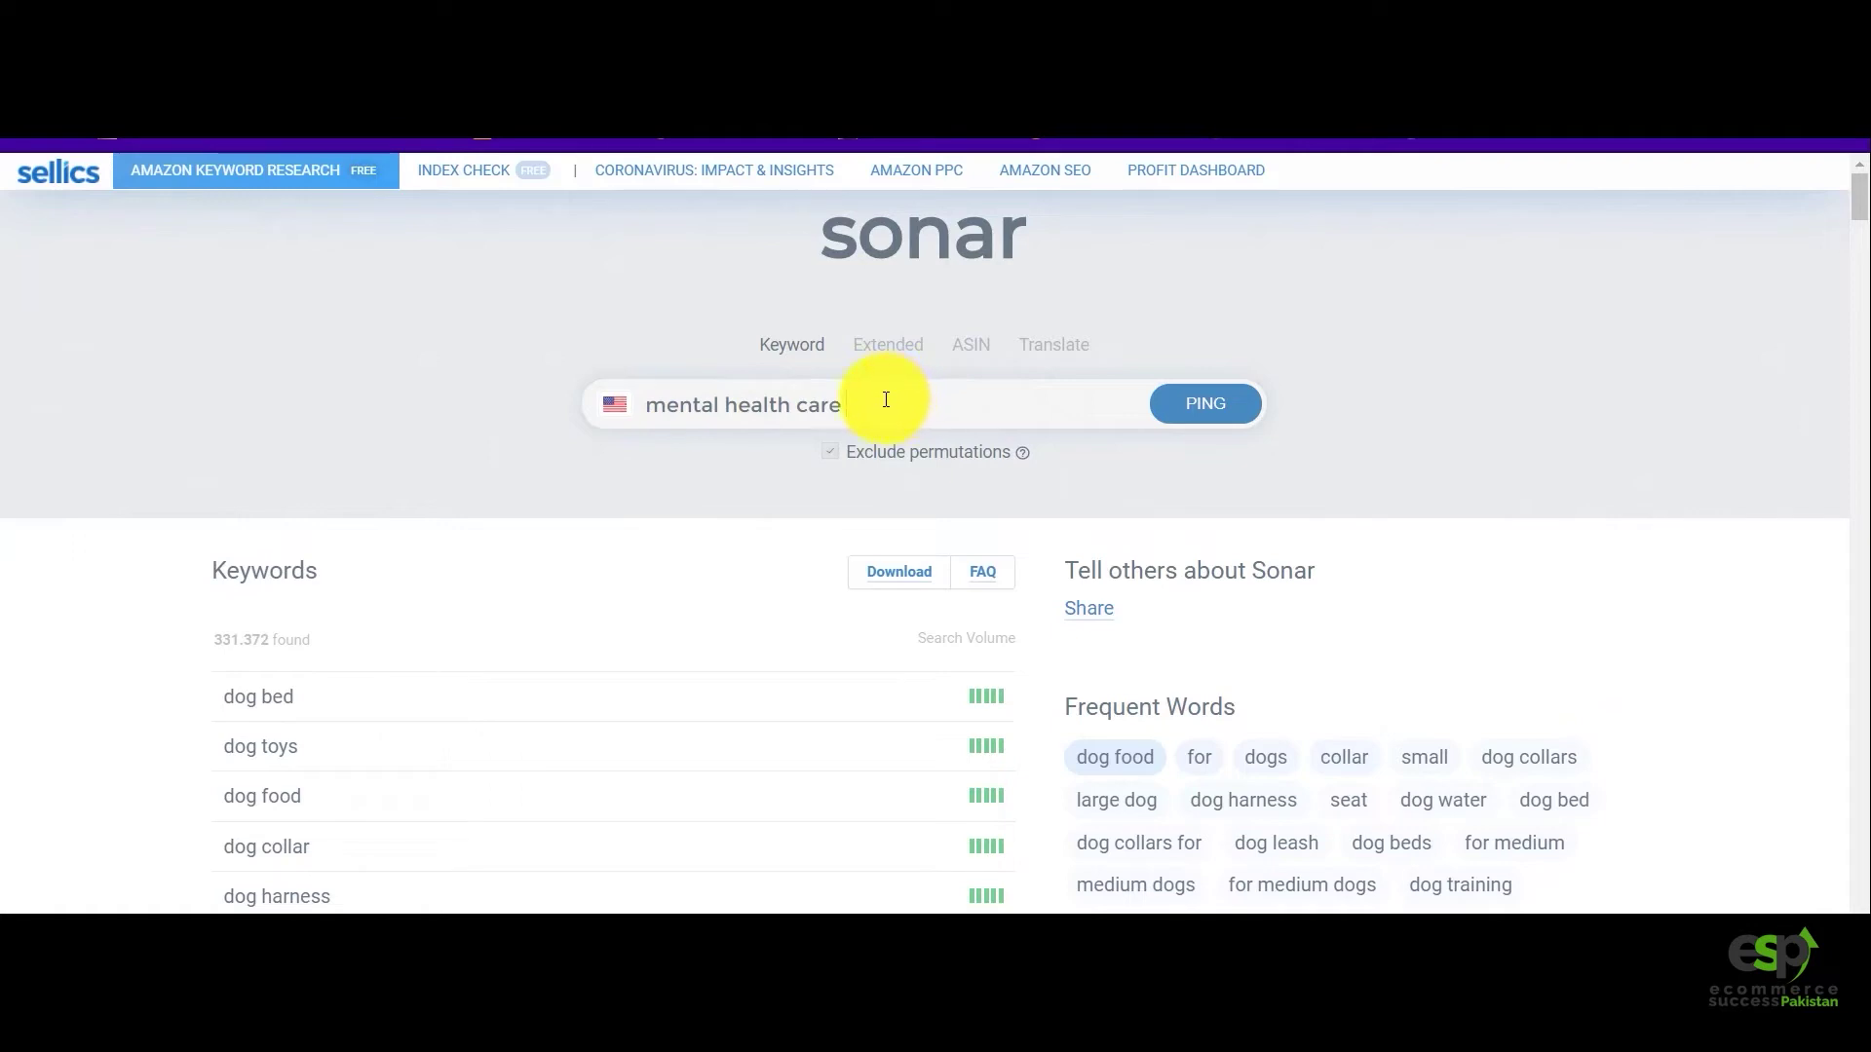
pyautogui.click(1193, 407)
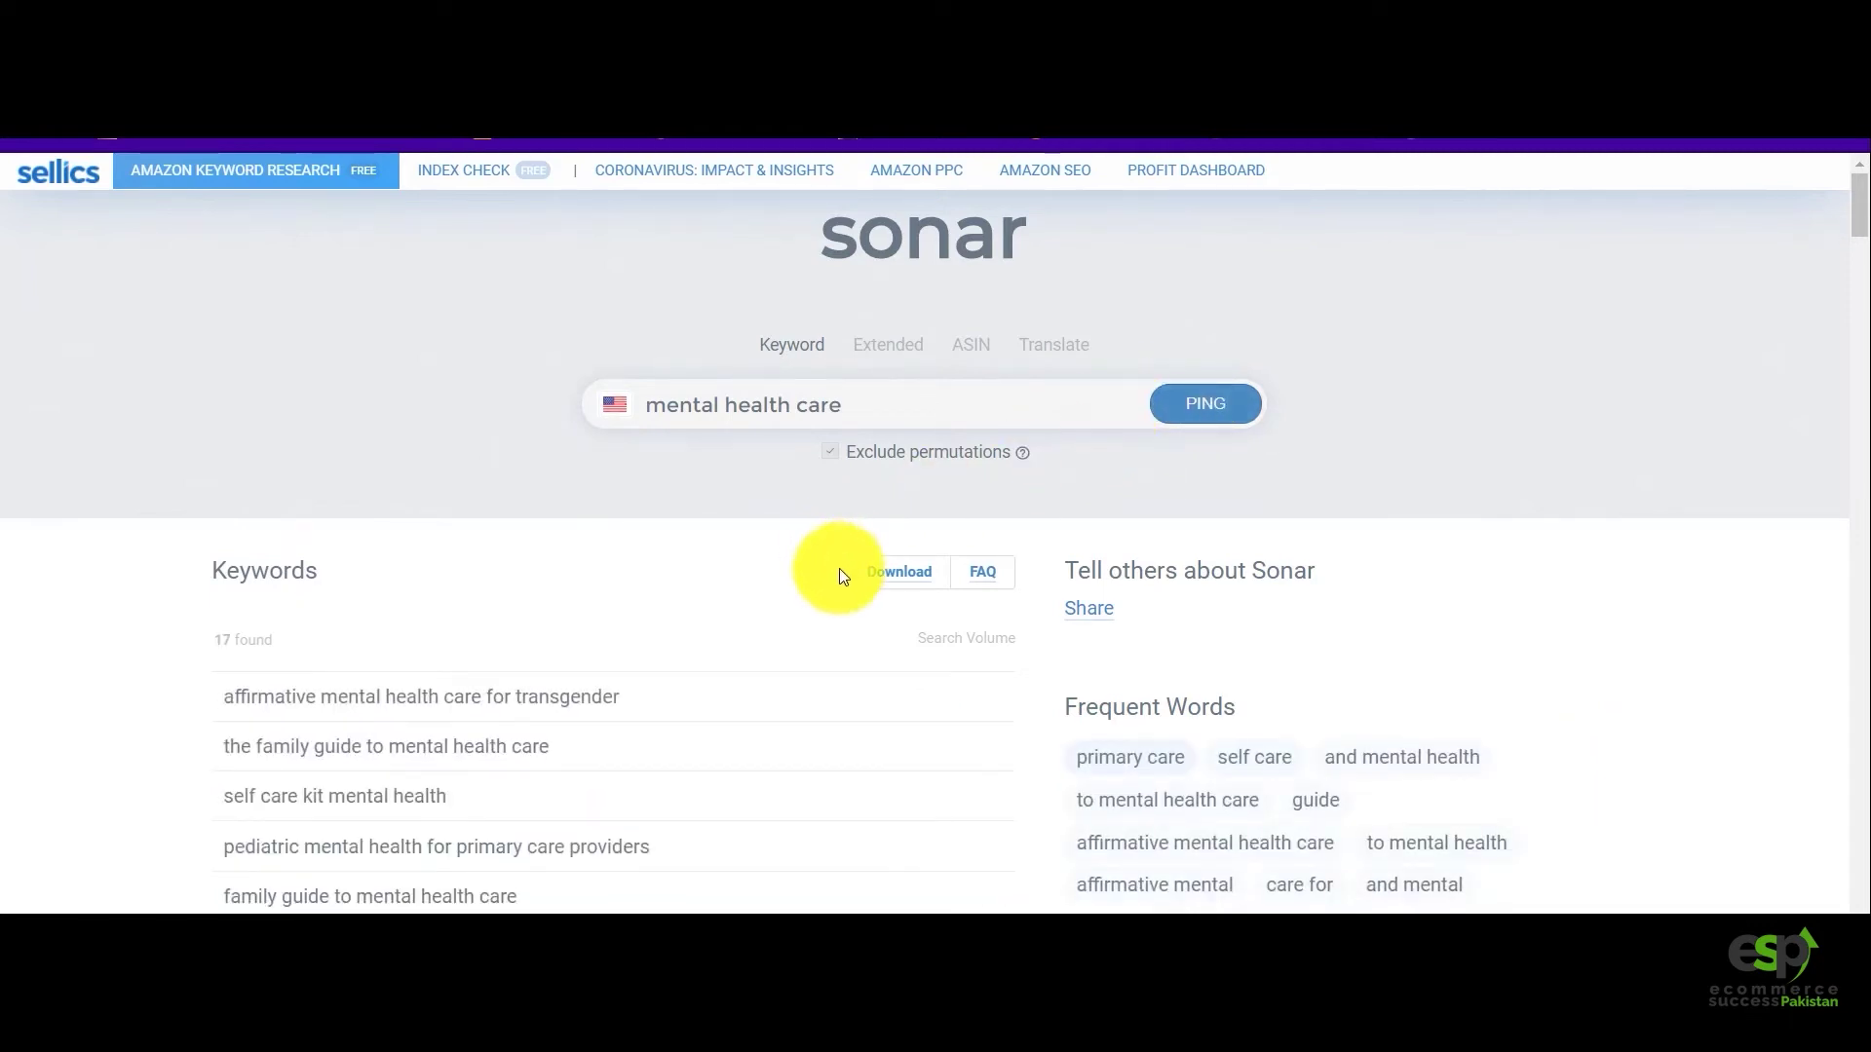
# Shorten the Sonar search phrase to "health care" and look up its keywords.
pyautogui.scroll(-1, 842, 575)
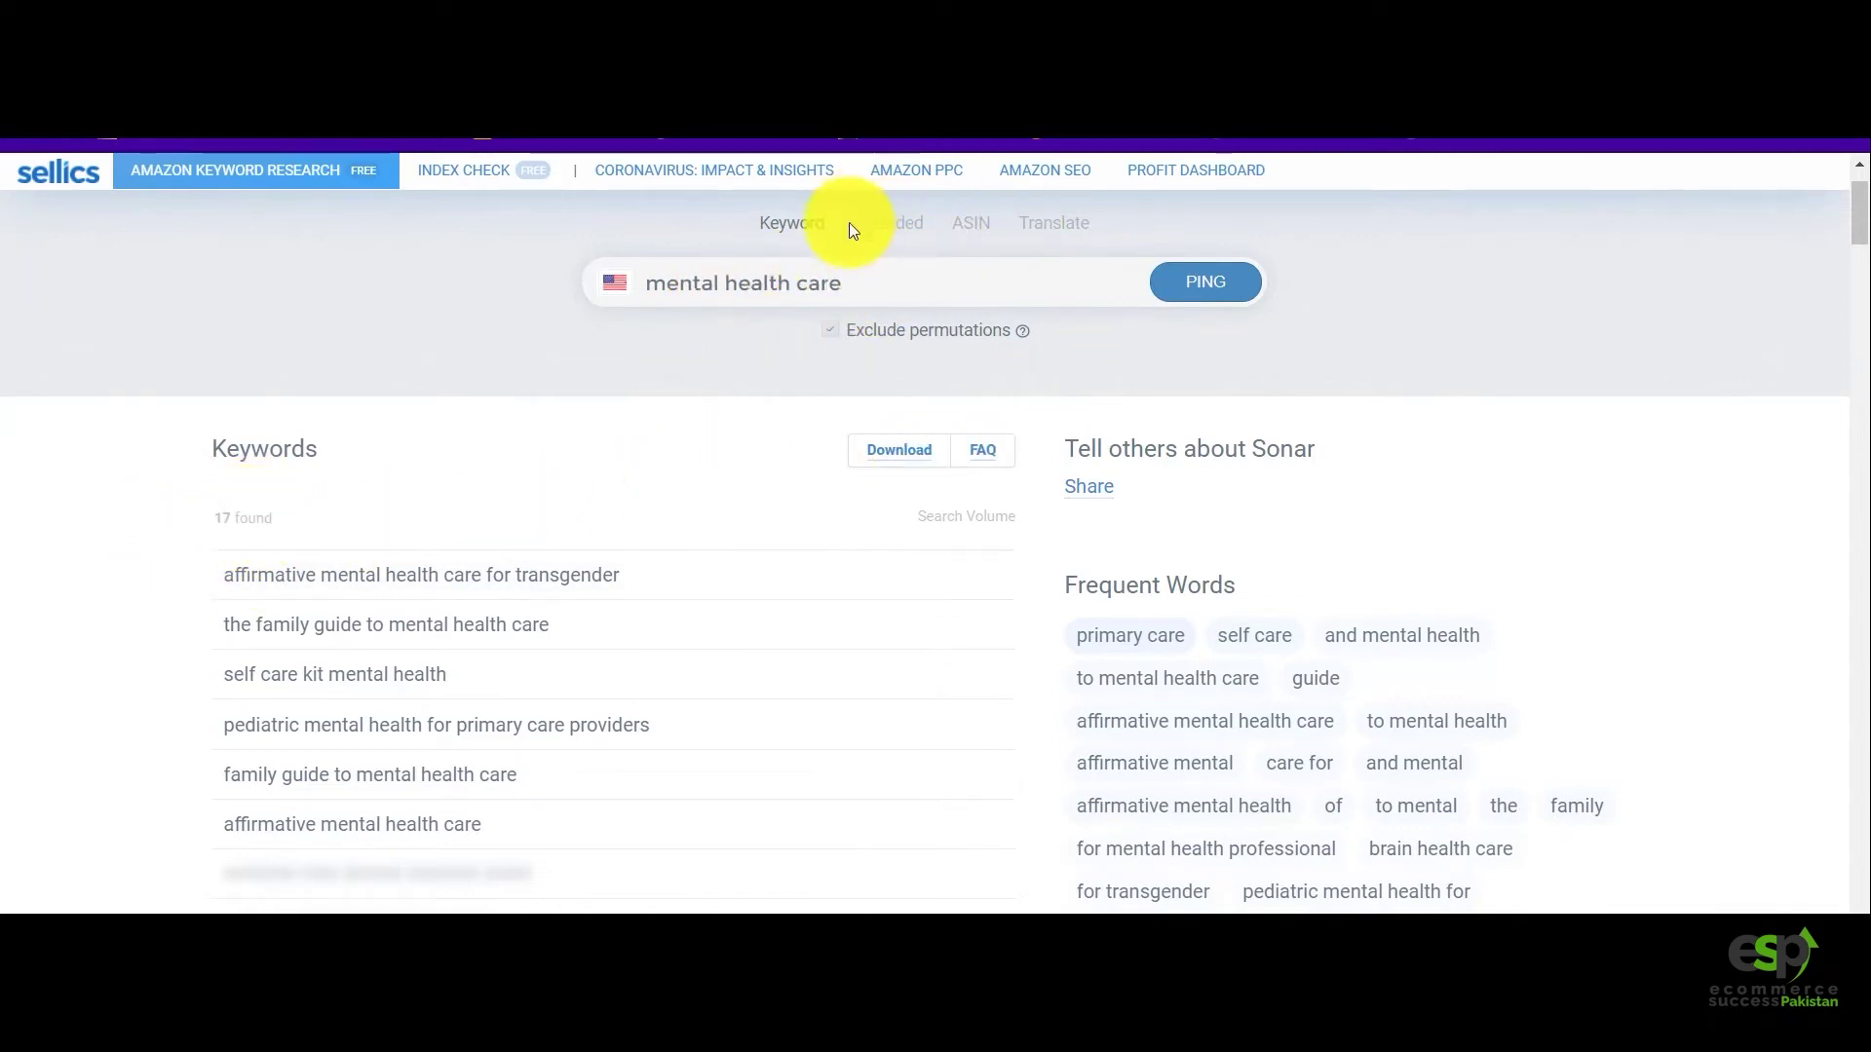
pyautogui.moveTo(848, 285); pyautogui.dragTo(647, 290)
pyautogui.press('BackSpace')
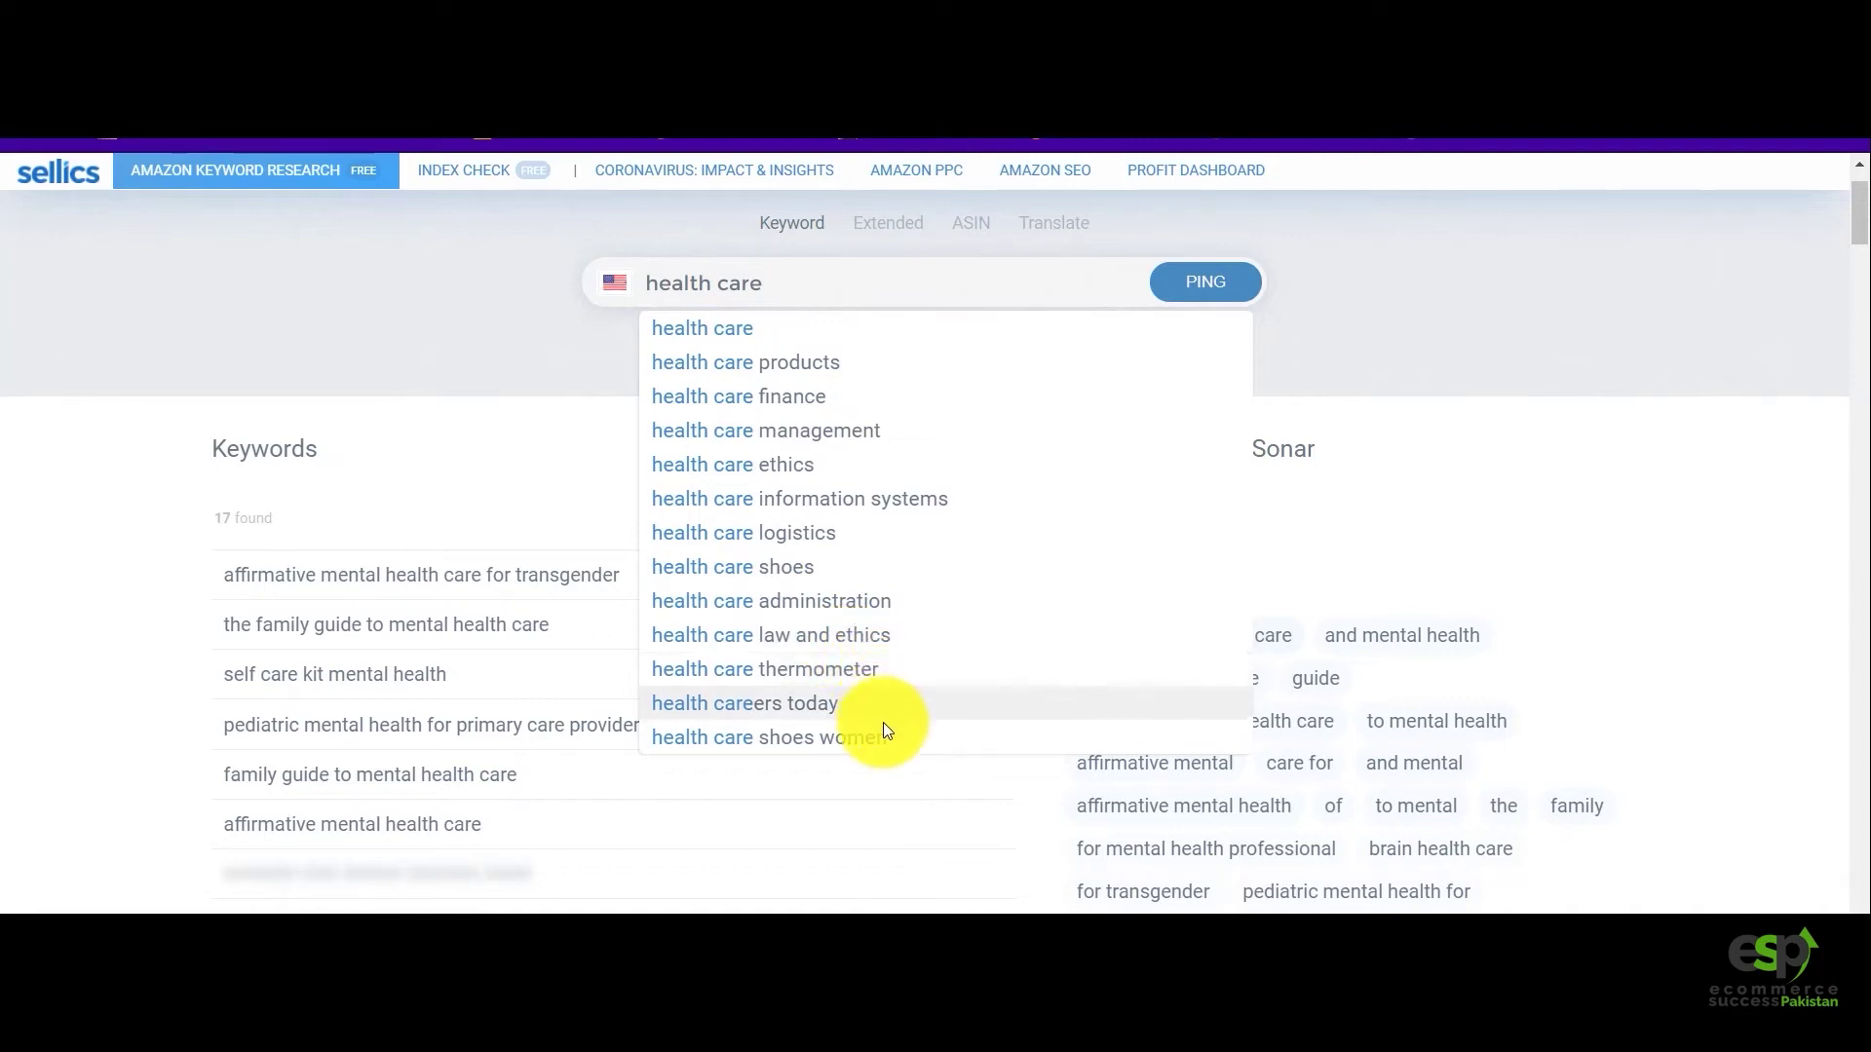
pyautogui.click(737, 339)
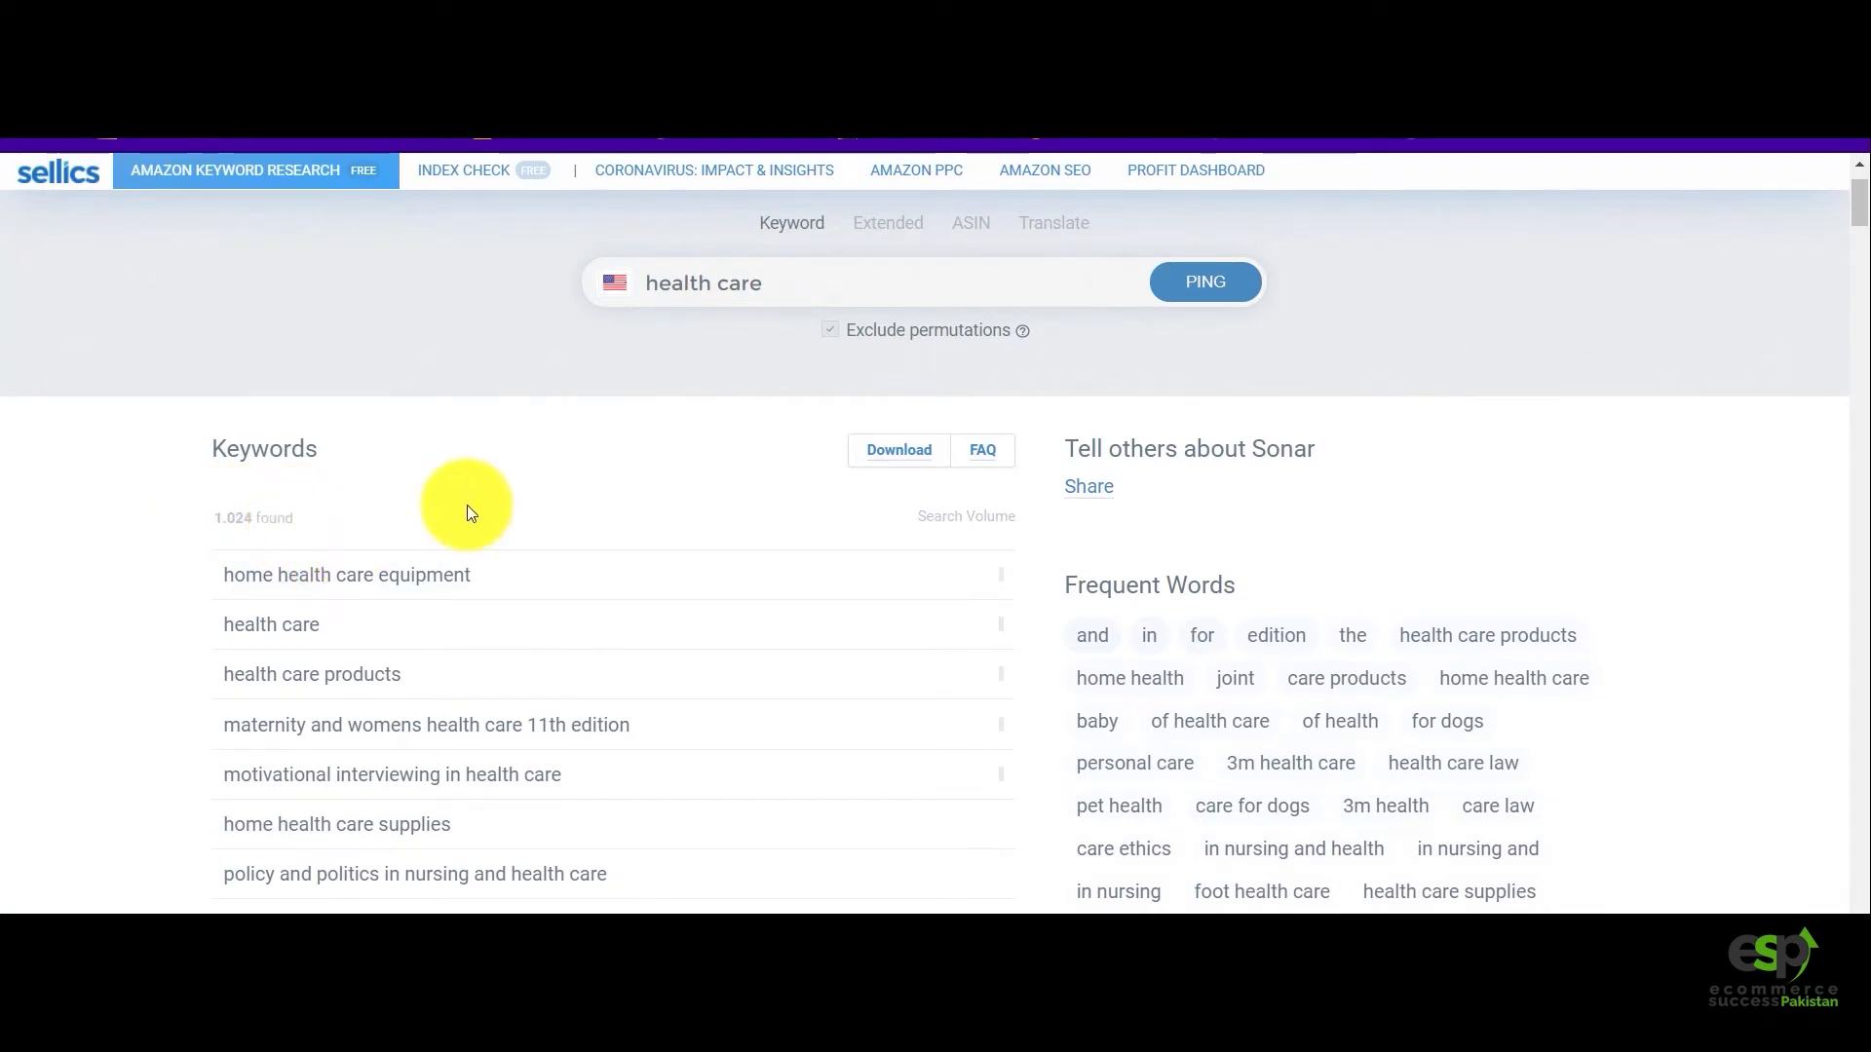
# Examine the "health care" keyword suggestions, their search volumes and the relevant products.
pyautogui.scroll(-1, 471, 501)
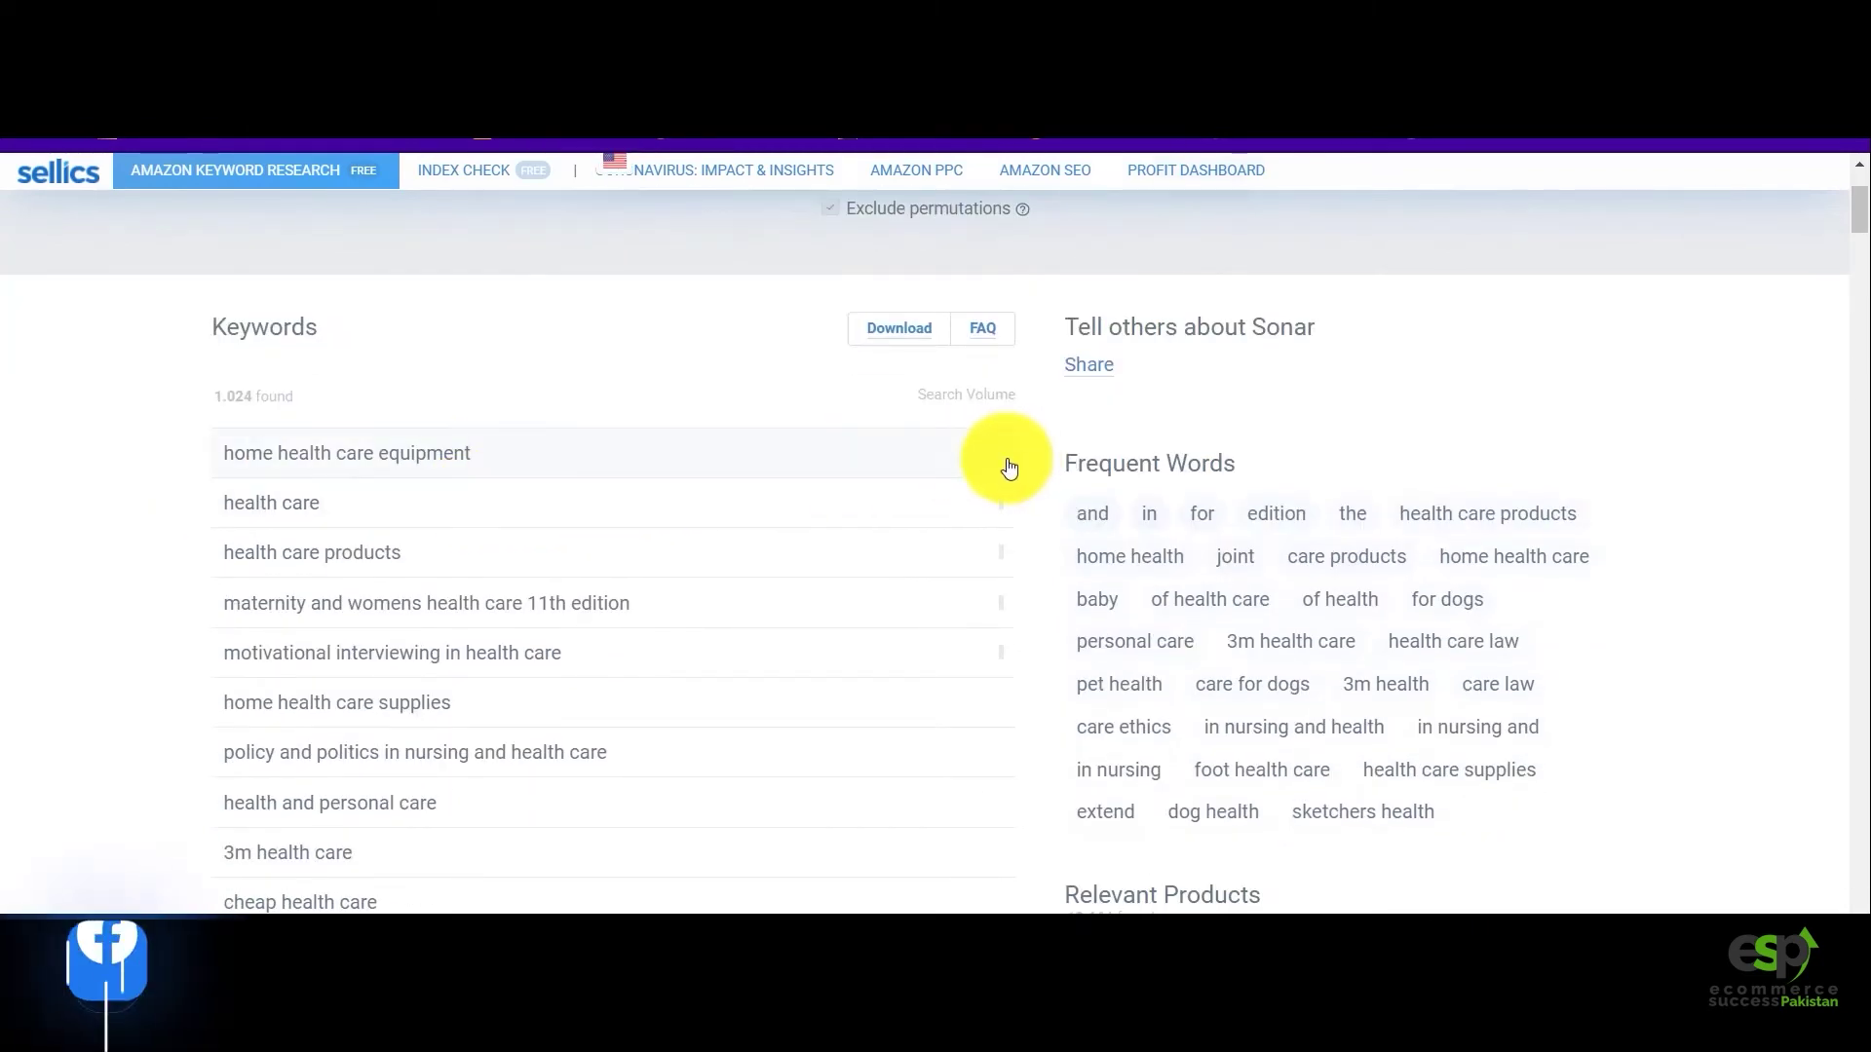
pyautogui.scroll(-4, 1008, 468)
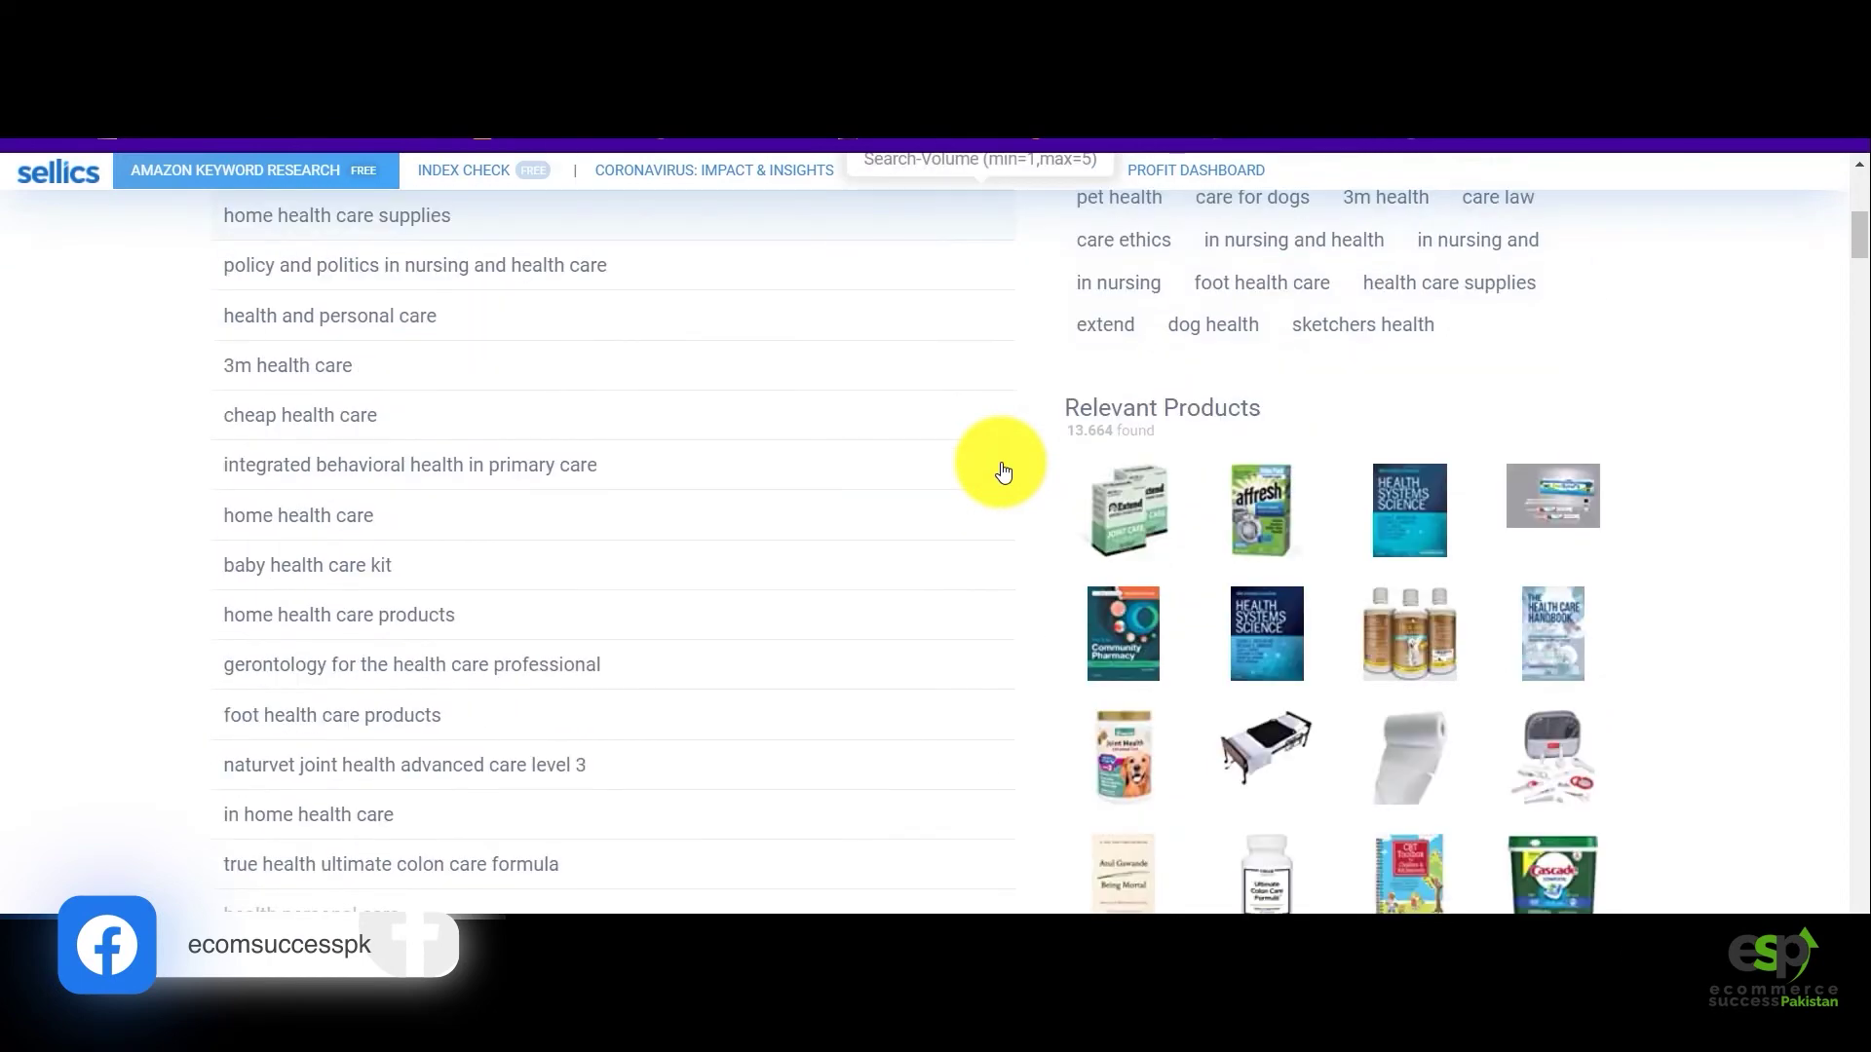
pyautogui.scroll(5, 974, 467)
pyautogui.scroll(-1, 694, 514)
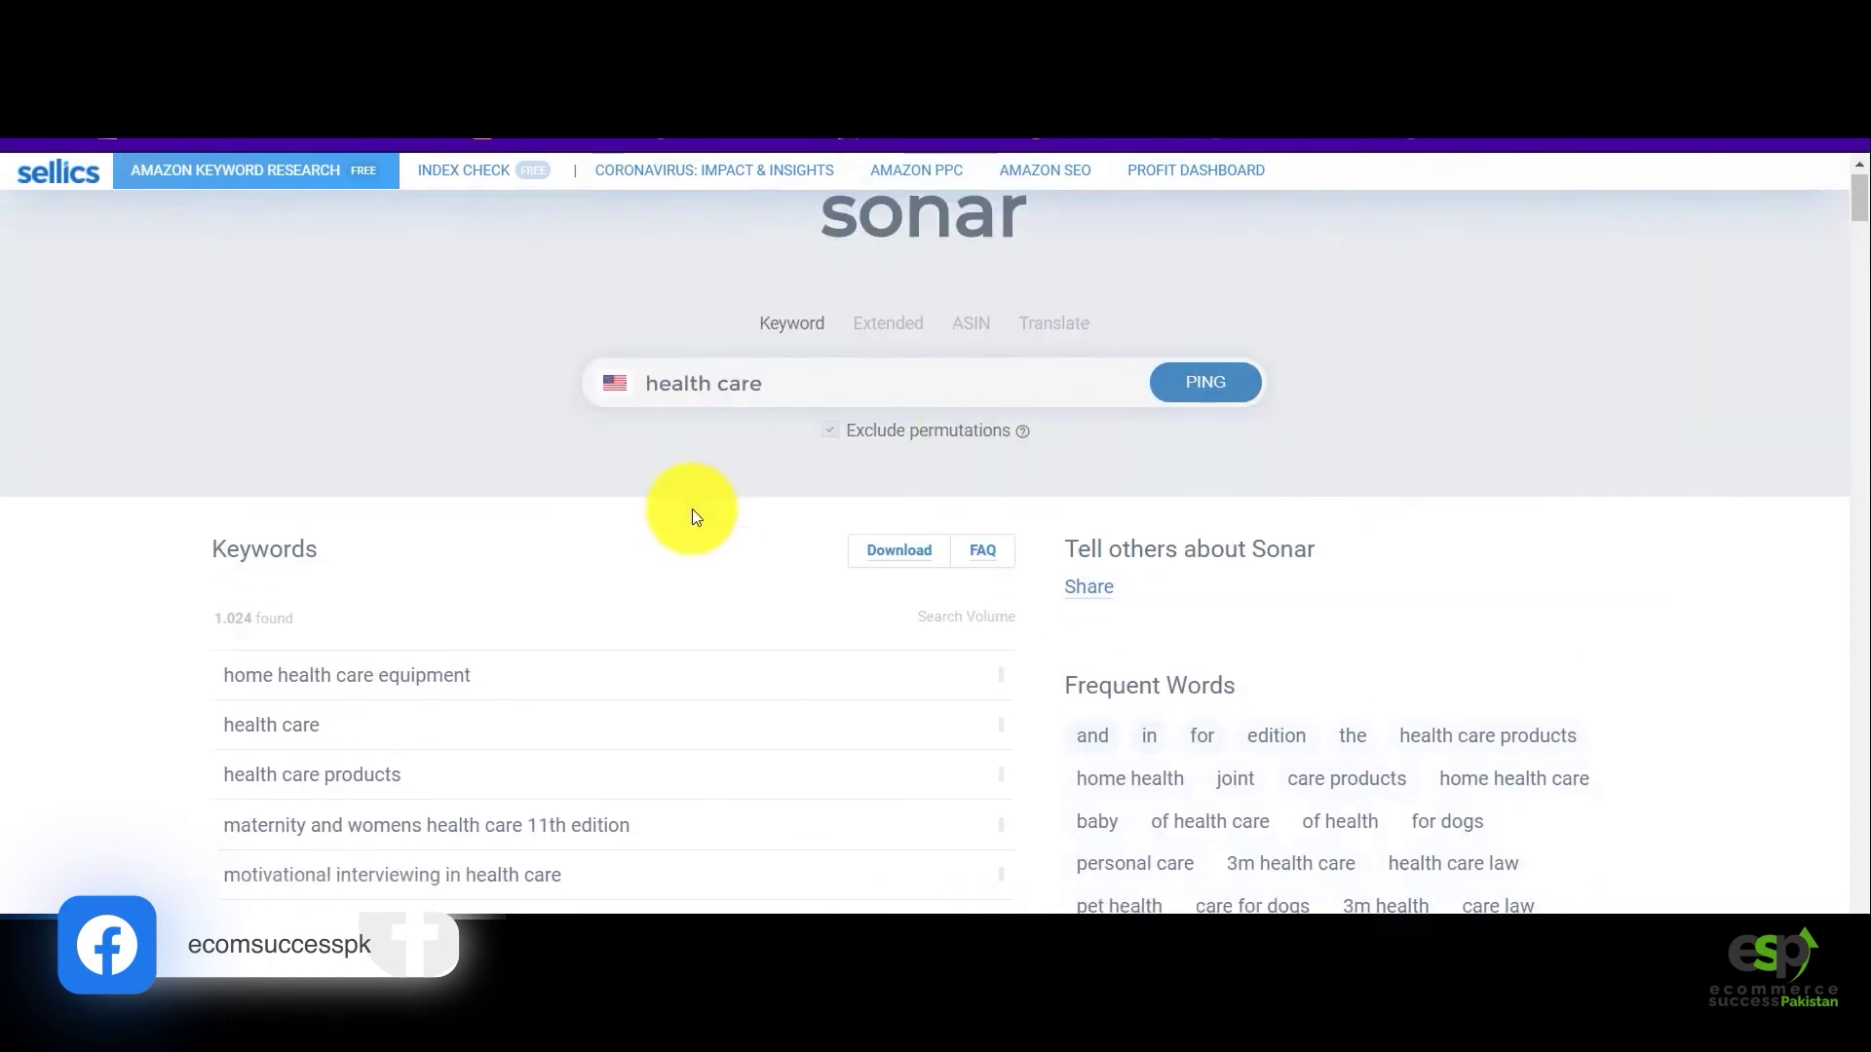
pyautogui.scroll(-2, 692, 508)
pyautogui.scroll(2, 692, 508)
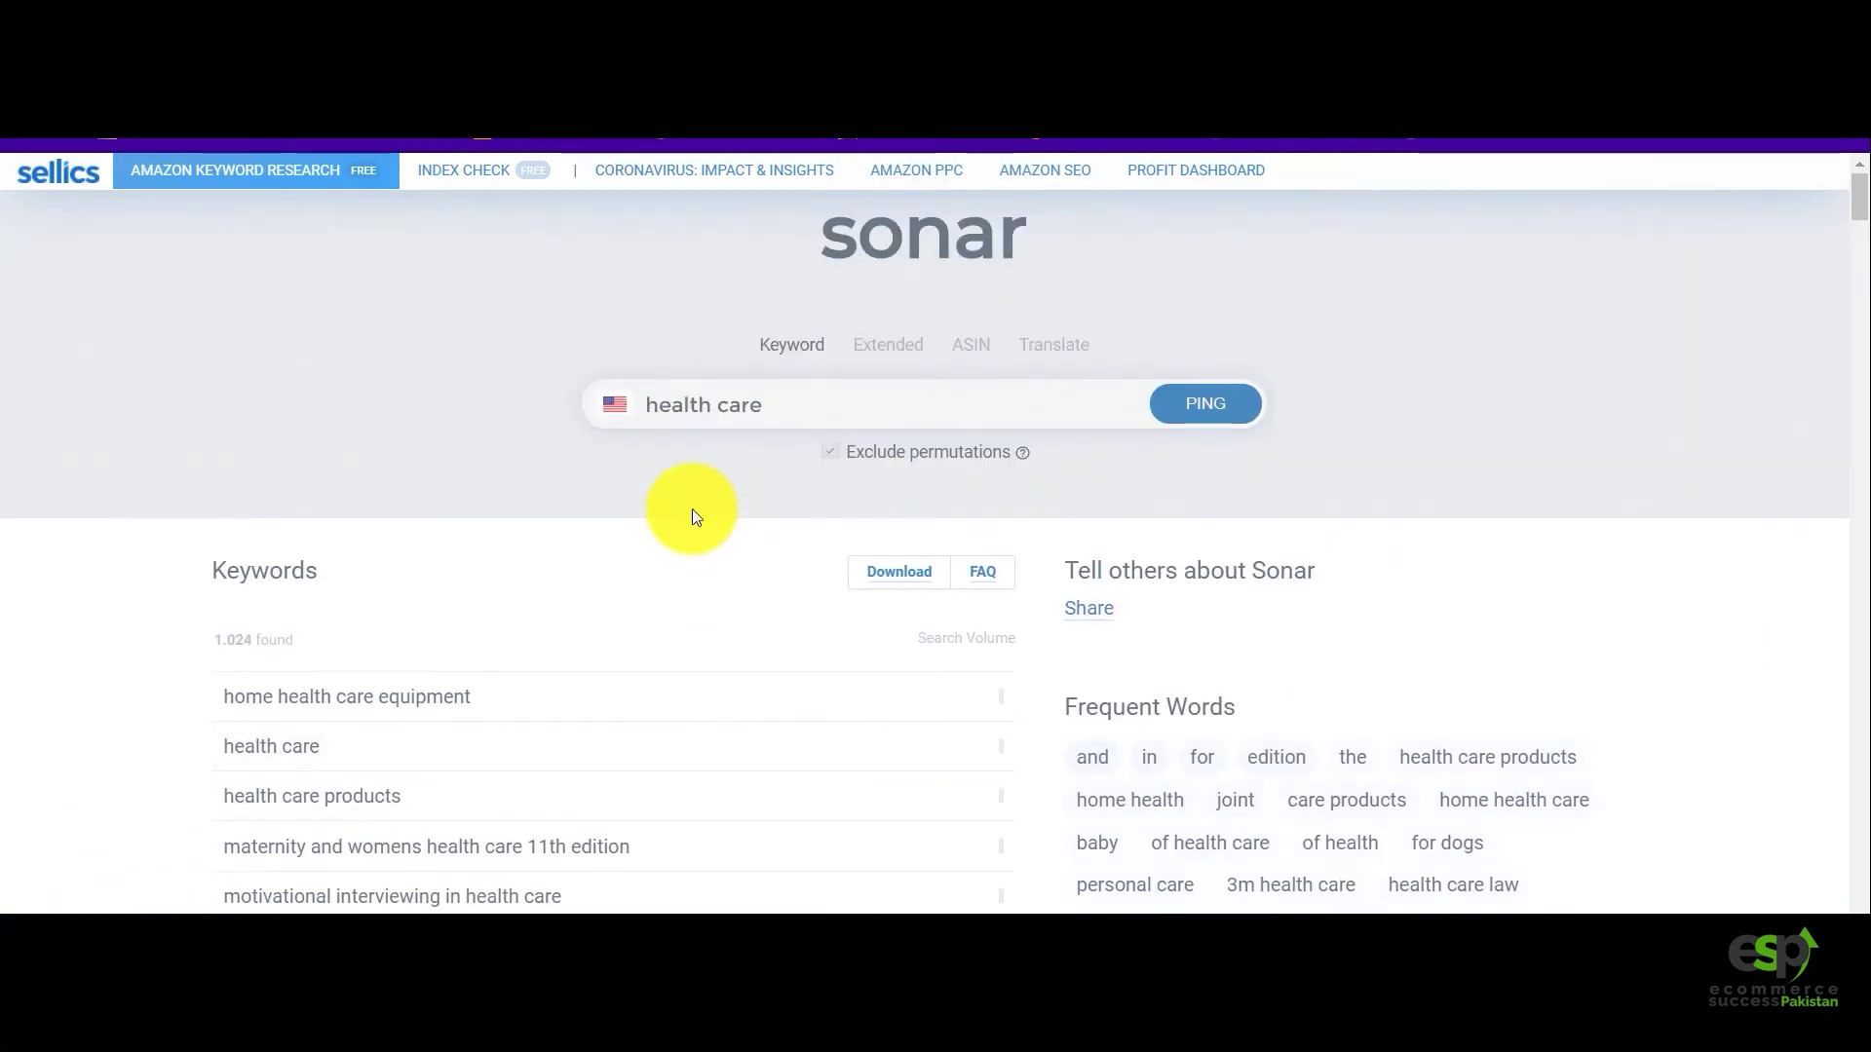
pyautogui.scroll(-2, 692, 512)
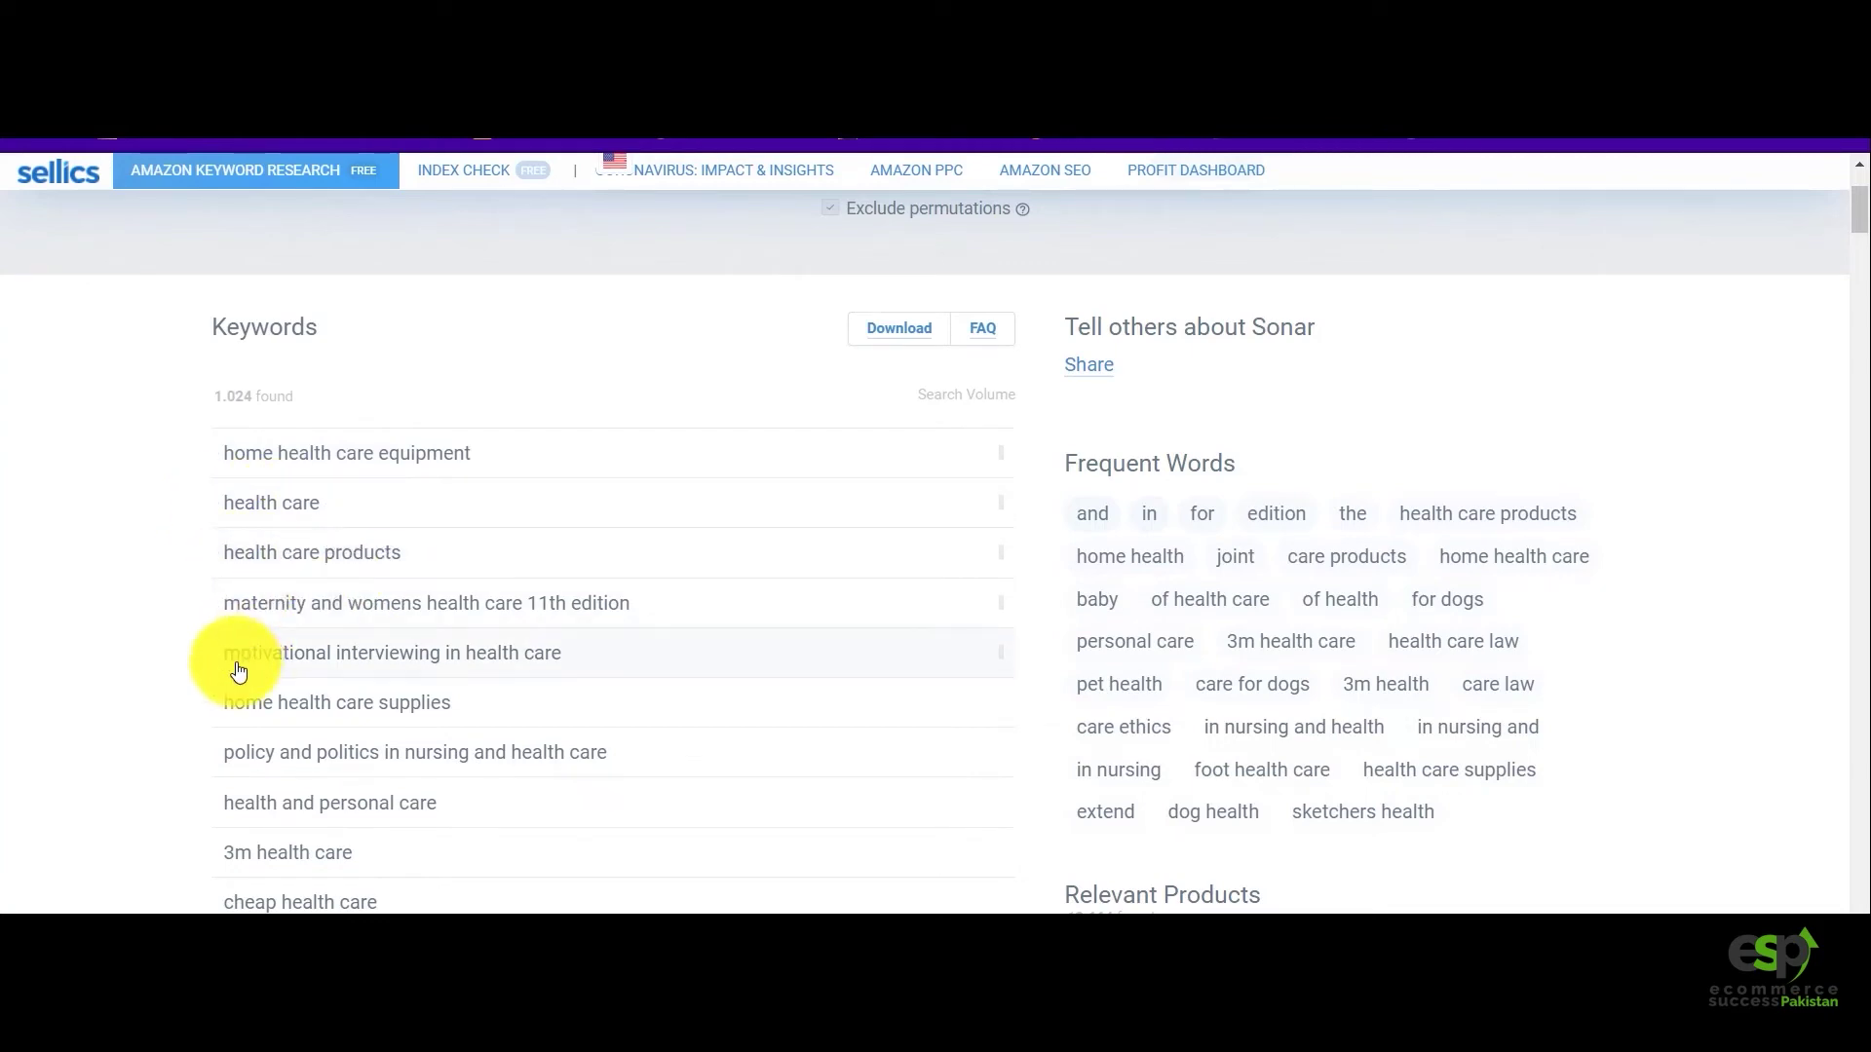
# Shorten the Sonar search phrase to "health" and look up its keywords.
pyautogui.scroll(-10, 235, 736)
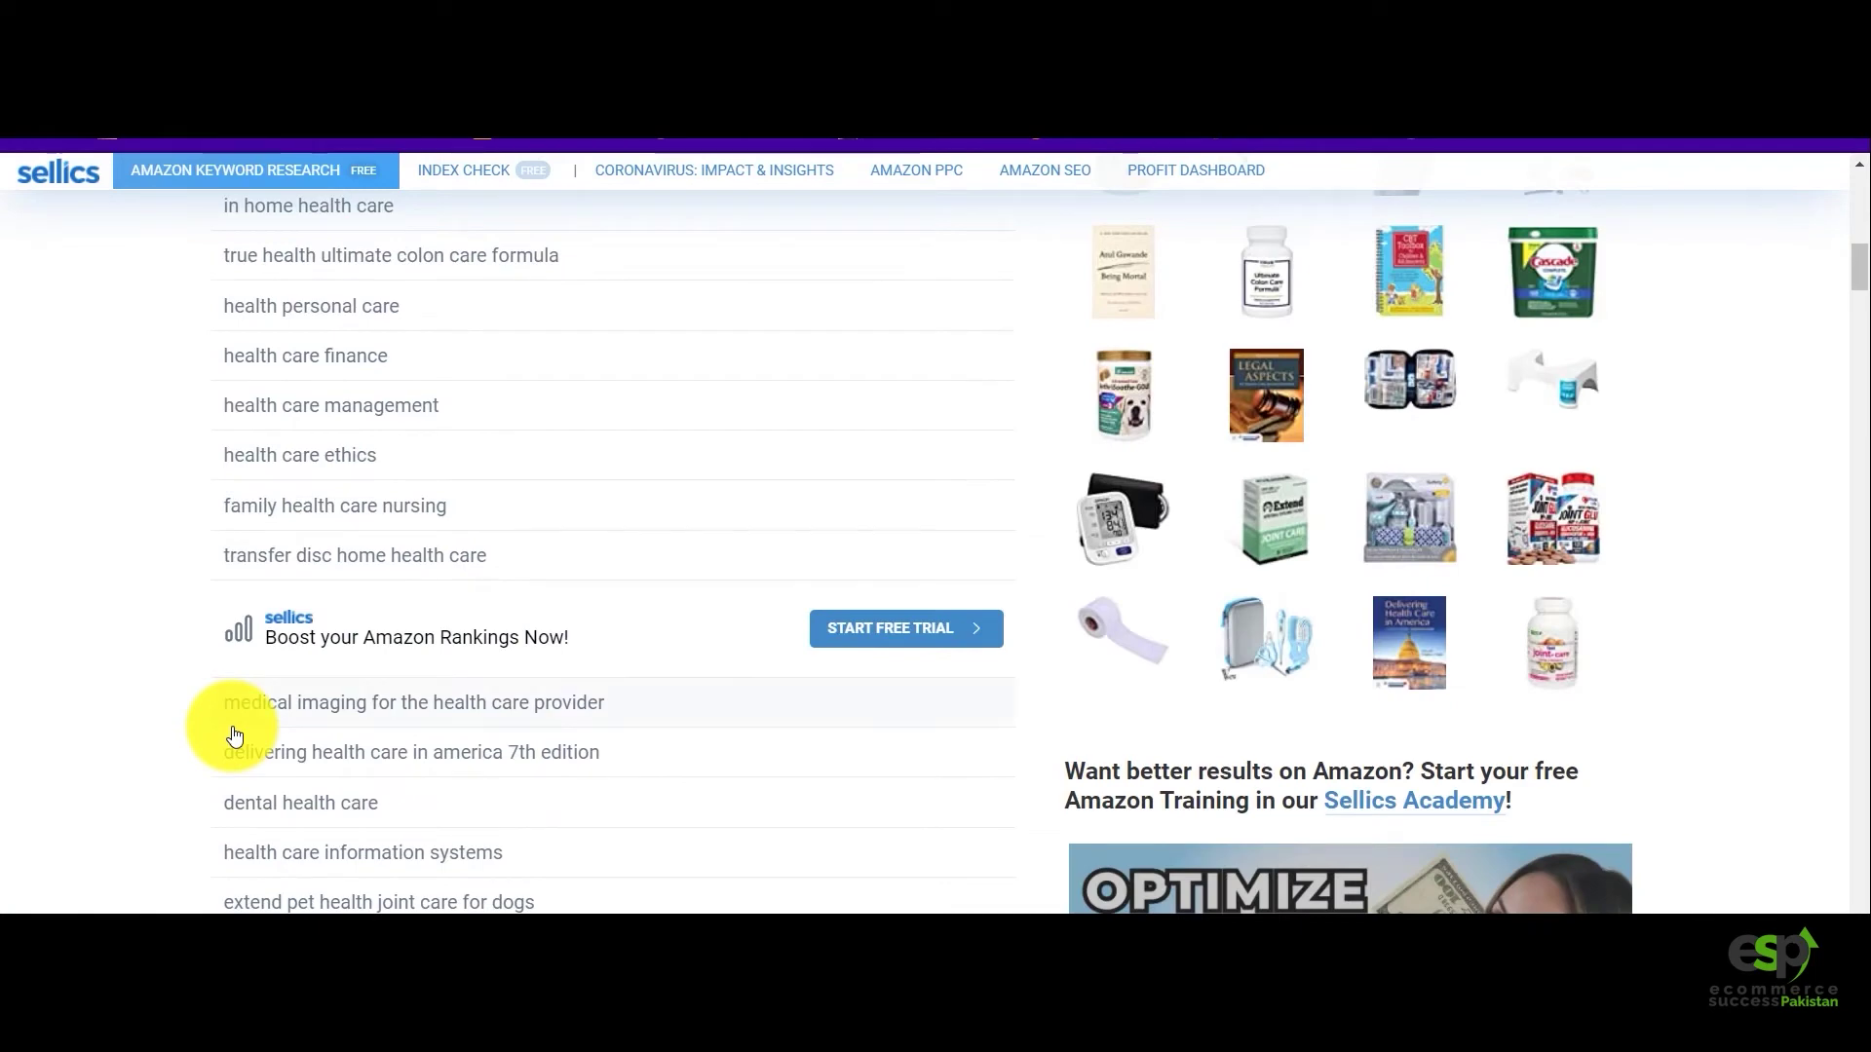
pyautogui.scroll(4, 235, 736)
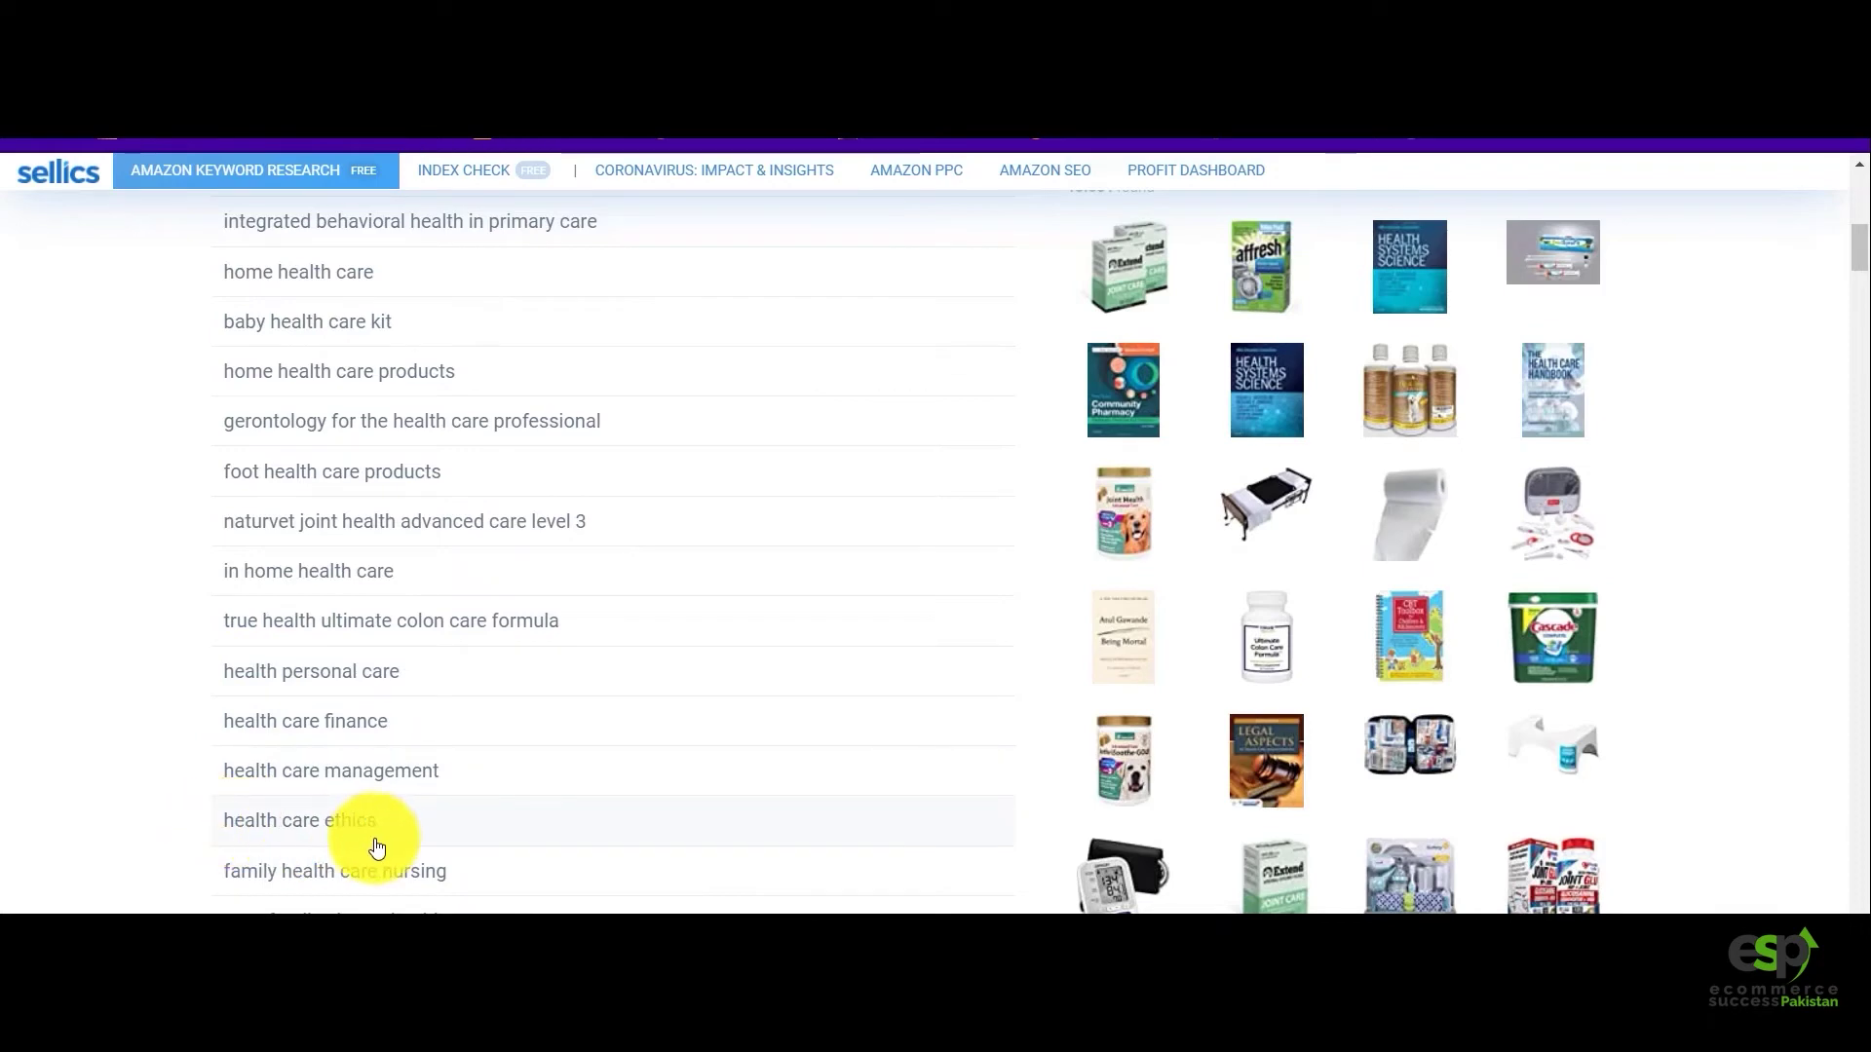
pyautogui.scroll(6, 411, 795)
pyautogui.scroll(-3, 416, 799)
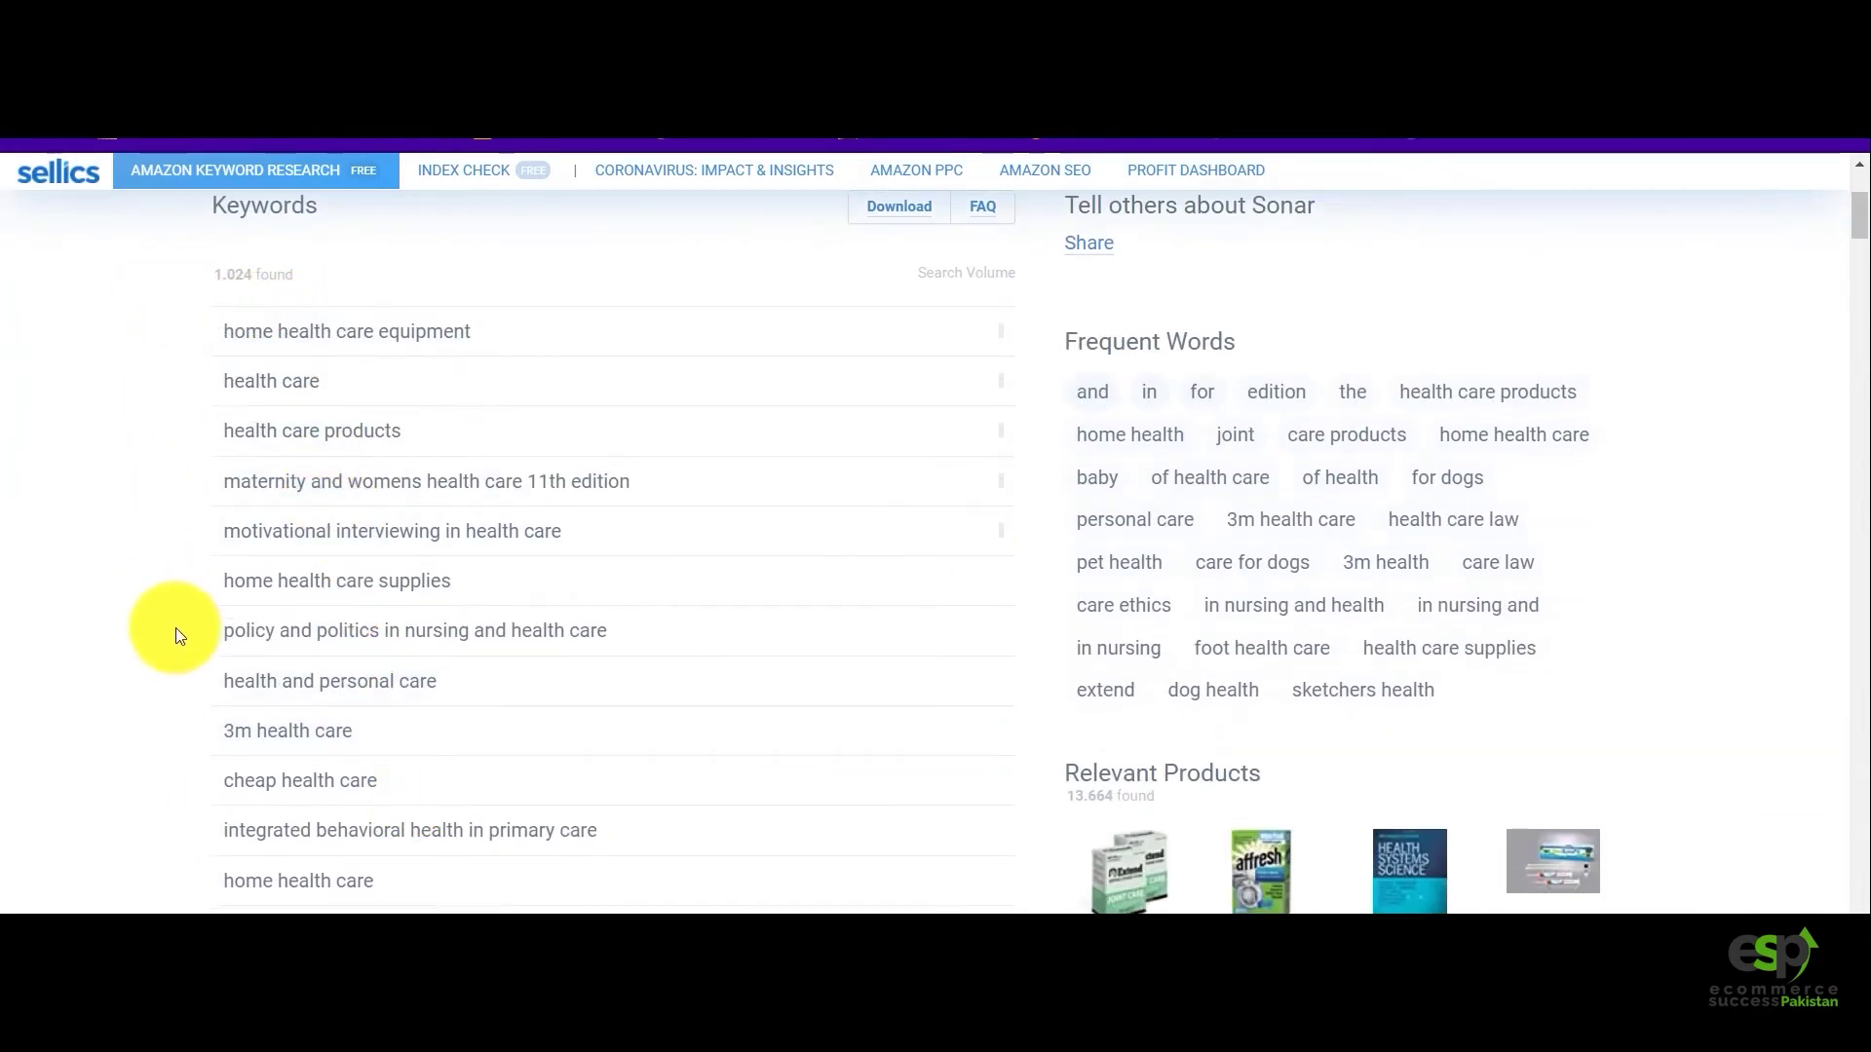
pyautogui.scroll(2, 1033, 331)
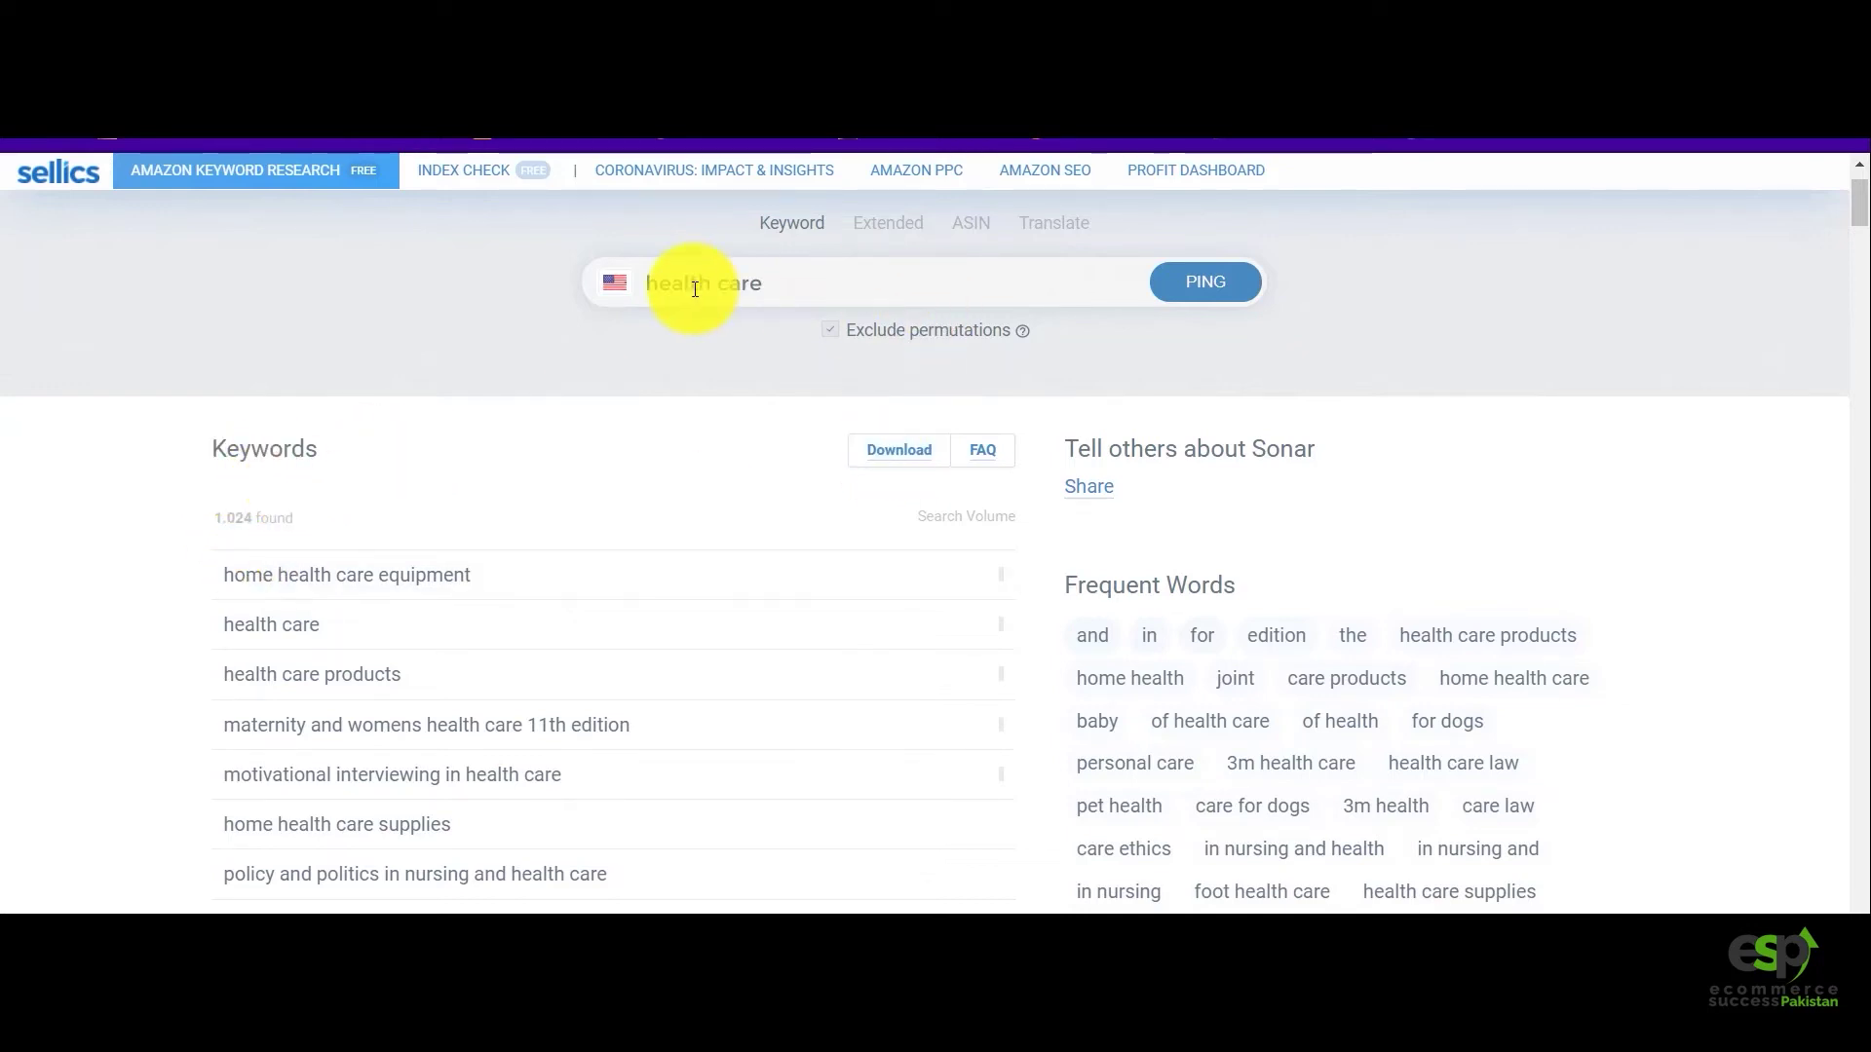
pyautogui.moveTo(717, 282); pyautogui.dragTo(805, 286)
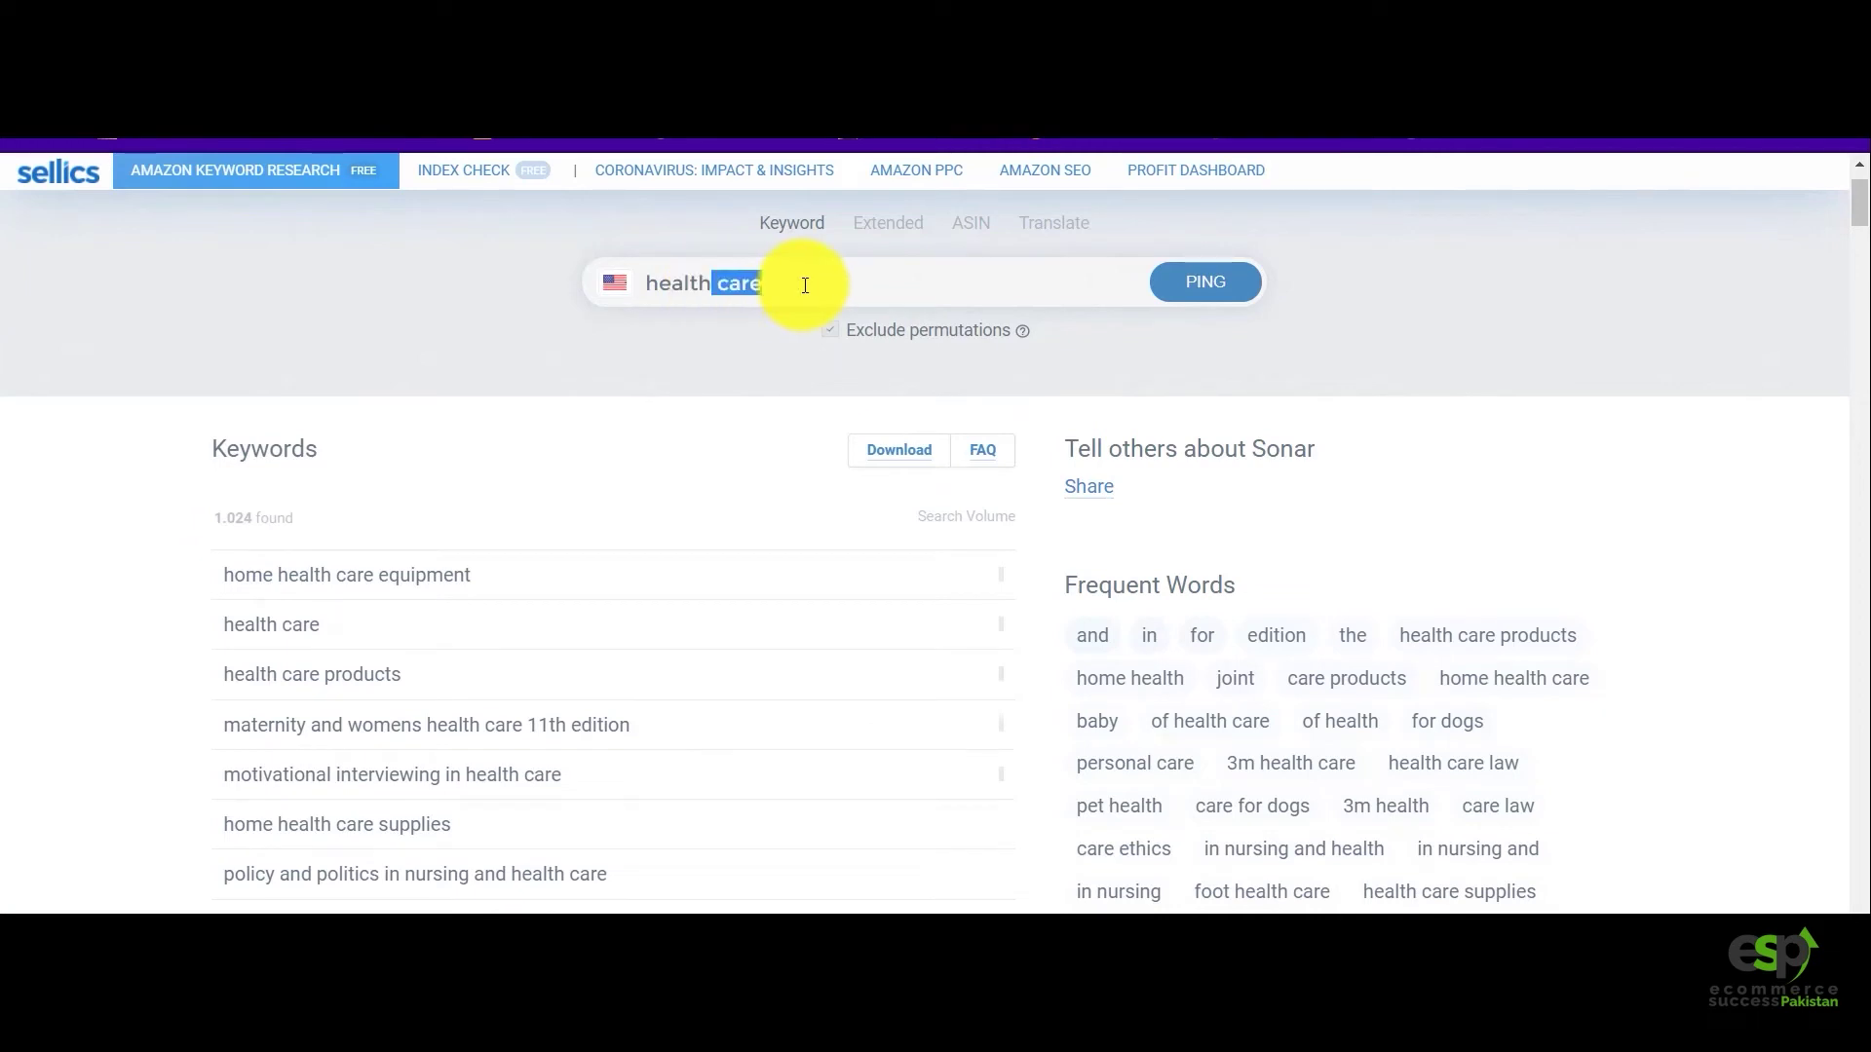
pyautogui.press('BackSpace')
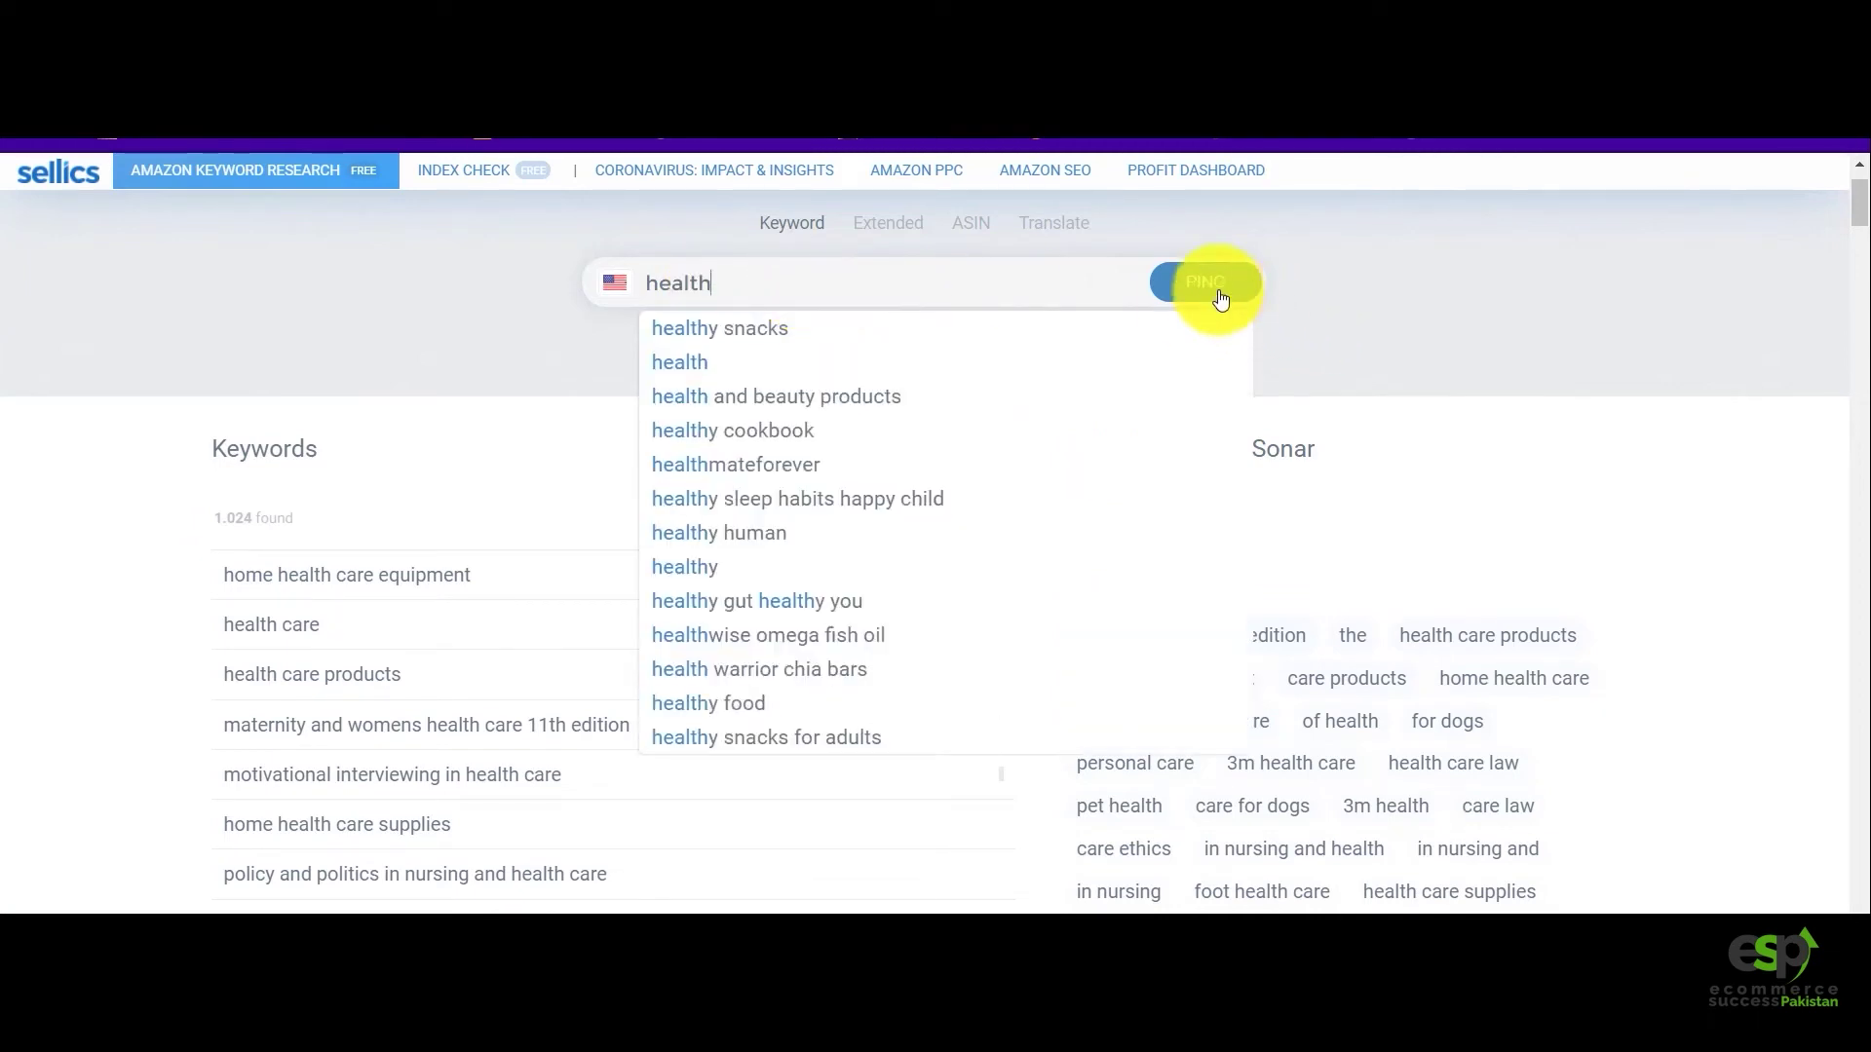
pyautogui.click(1207, 285)
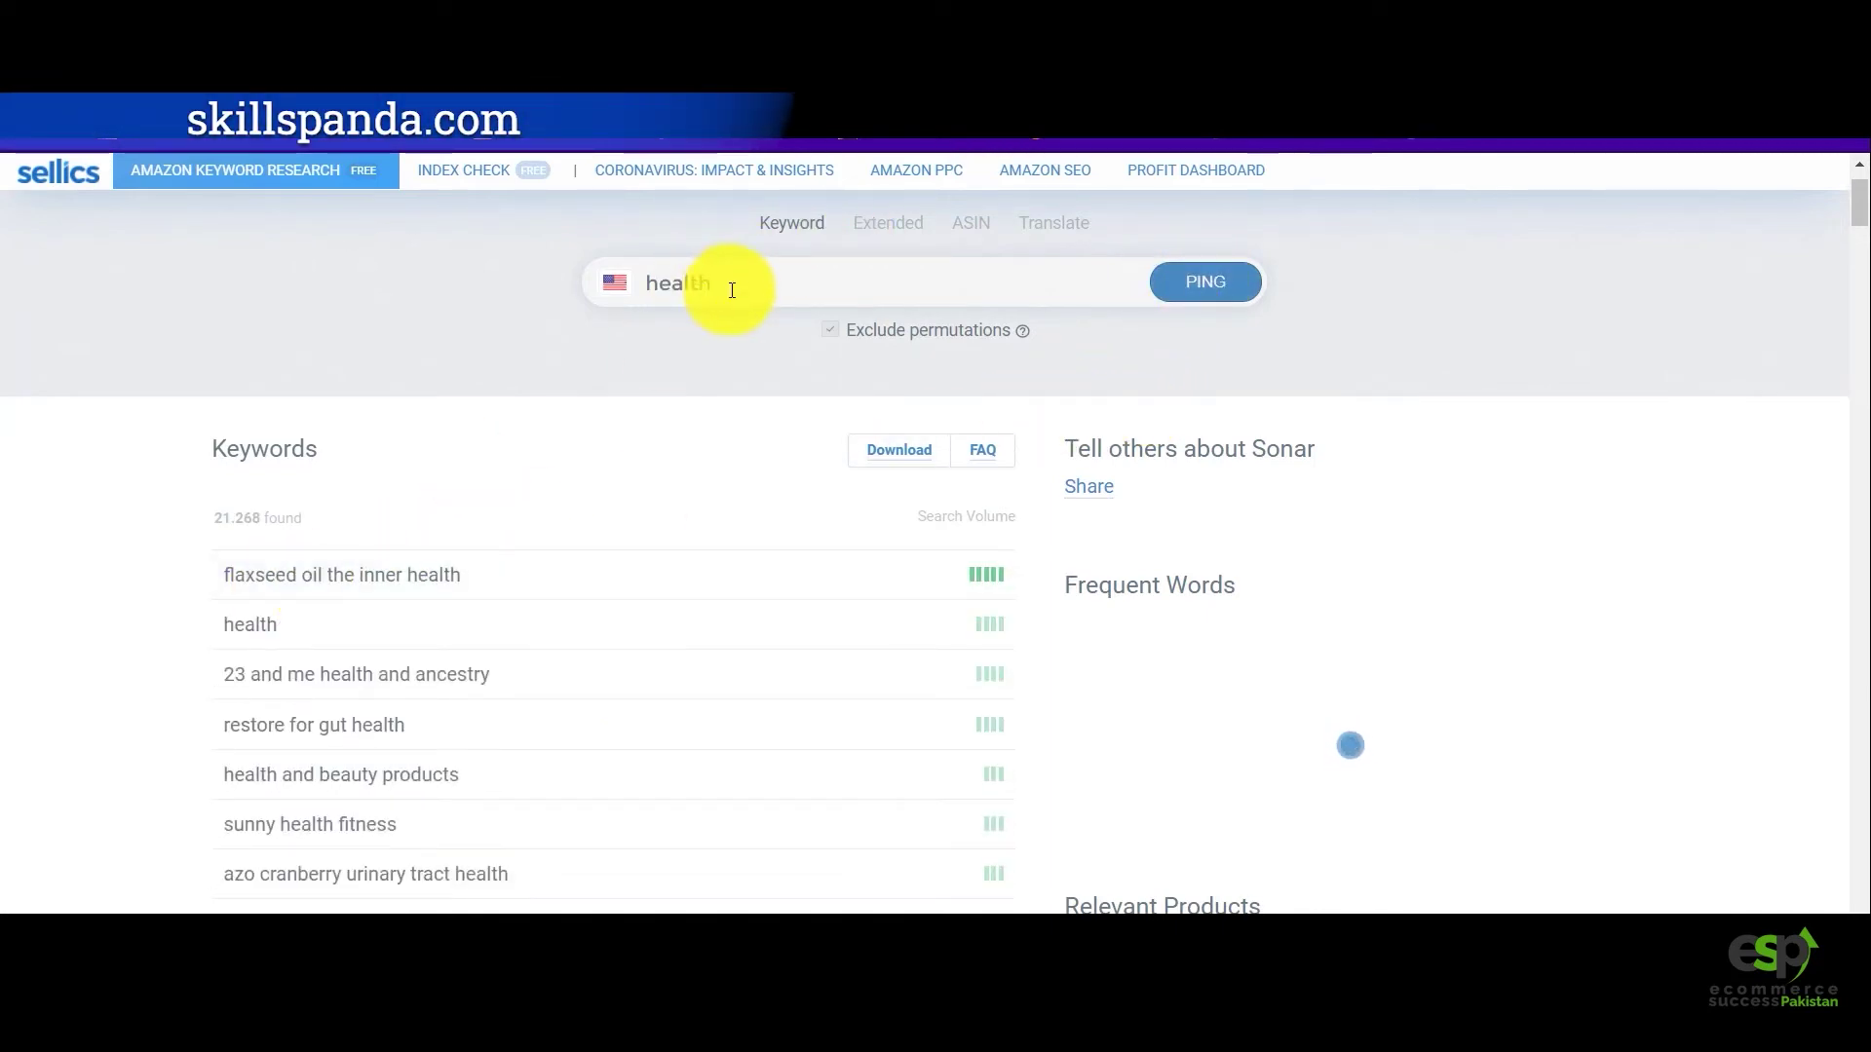
# Examine the "health" keyword suggestions, their search volumes, the frequent words and the relevant products.
pyautogui.moveTo(722, 283); pyautogui.dragTo(648, 286)
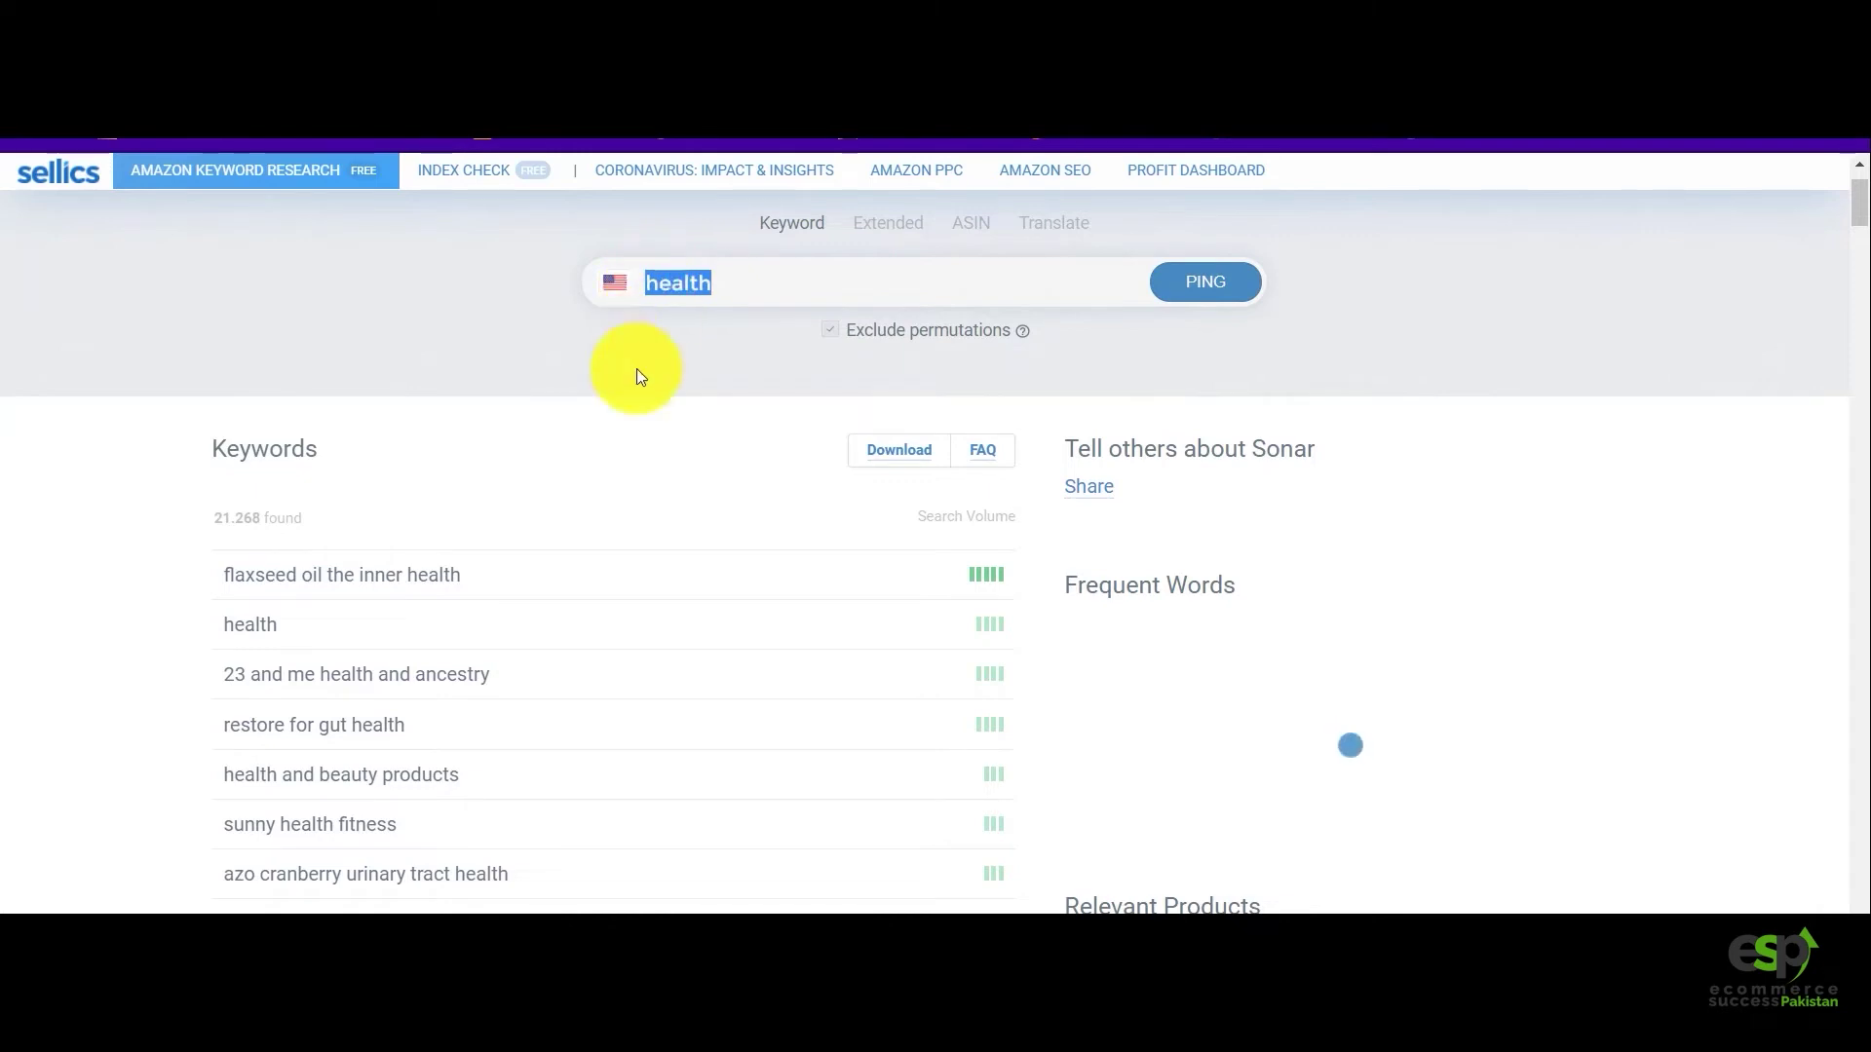
pyautogui.scroll(-1, 616, 407)
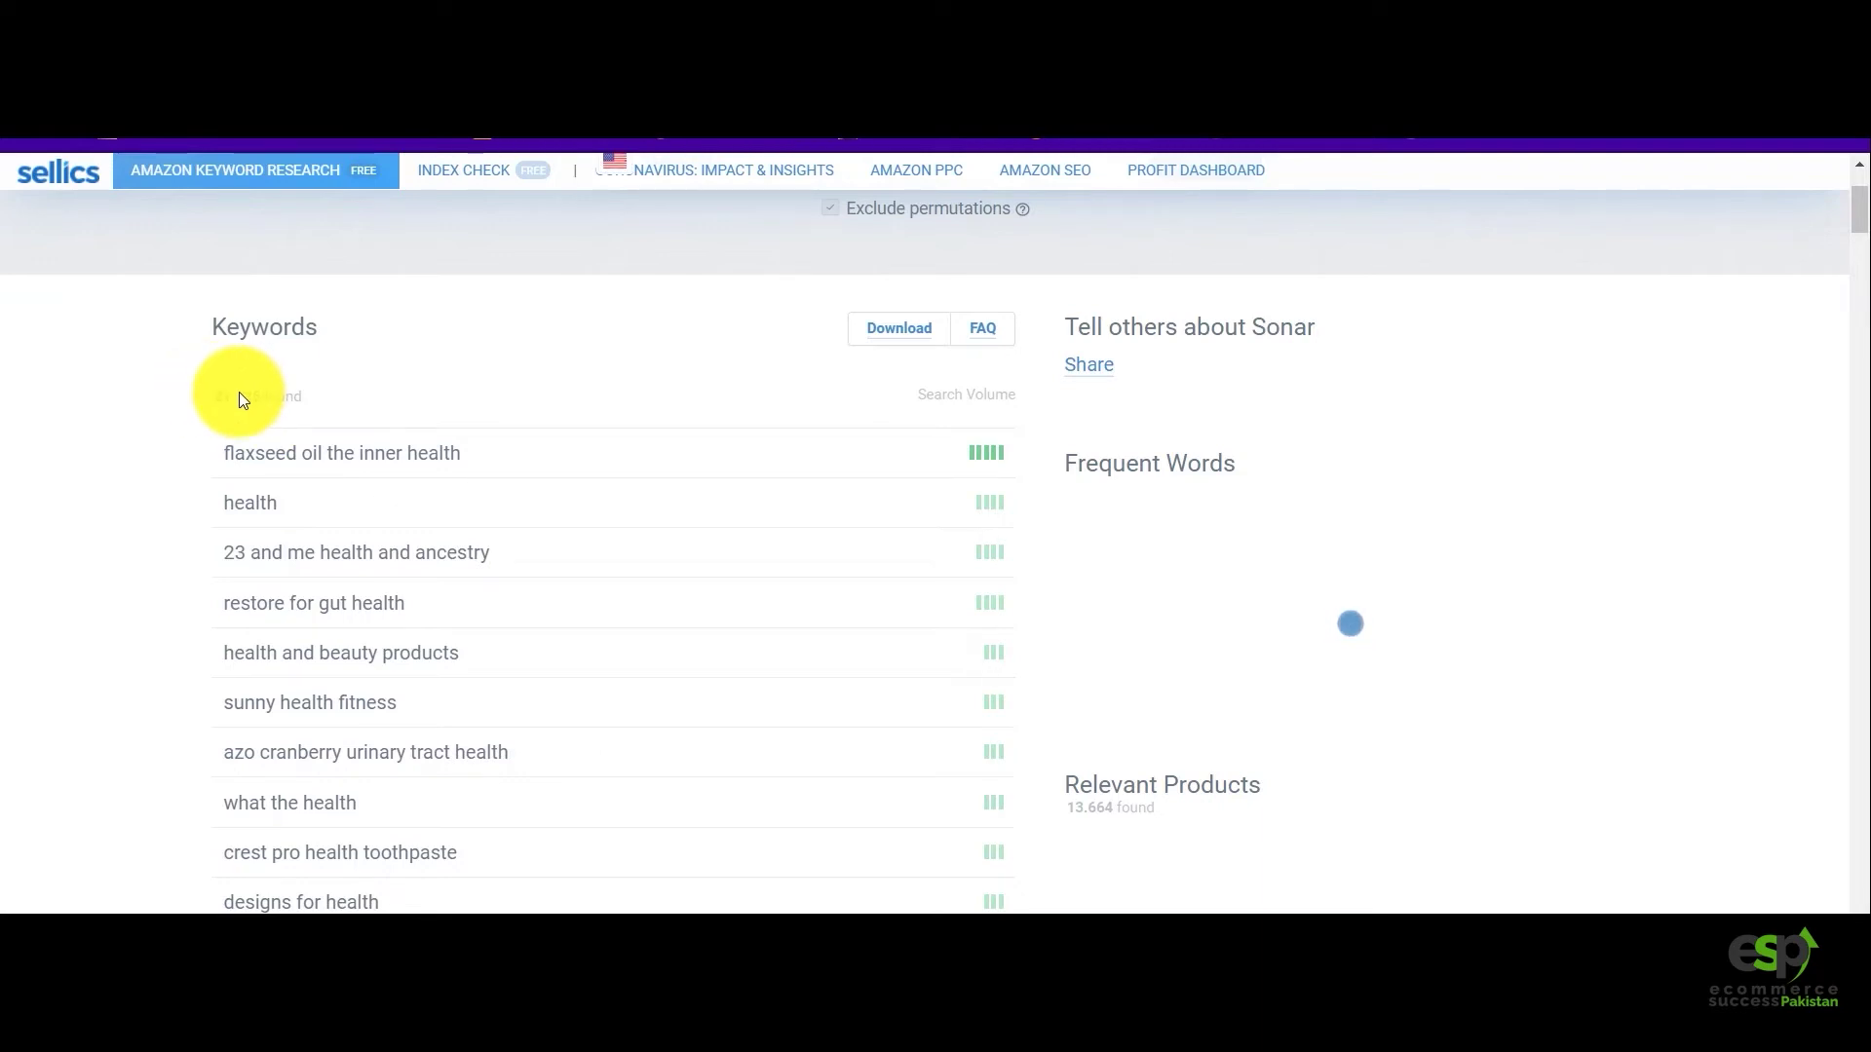
pyautogui.scroll(3, 570, 262)
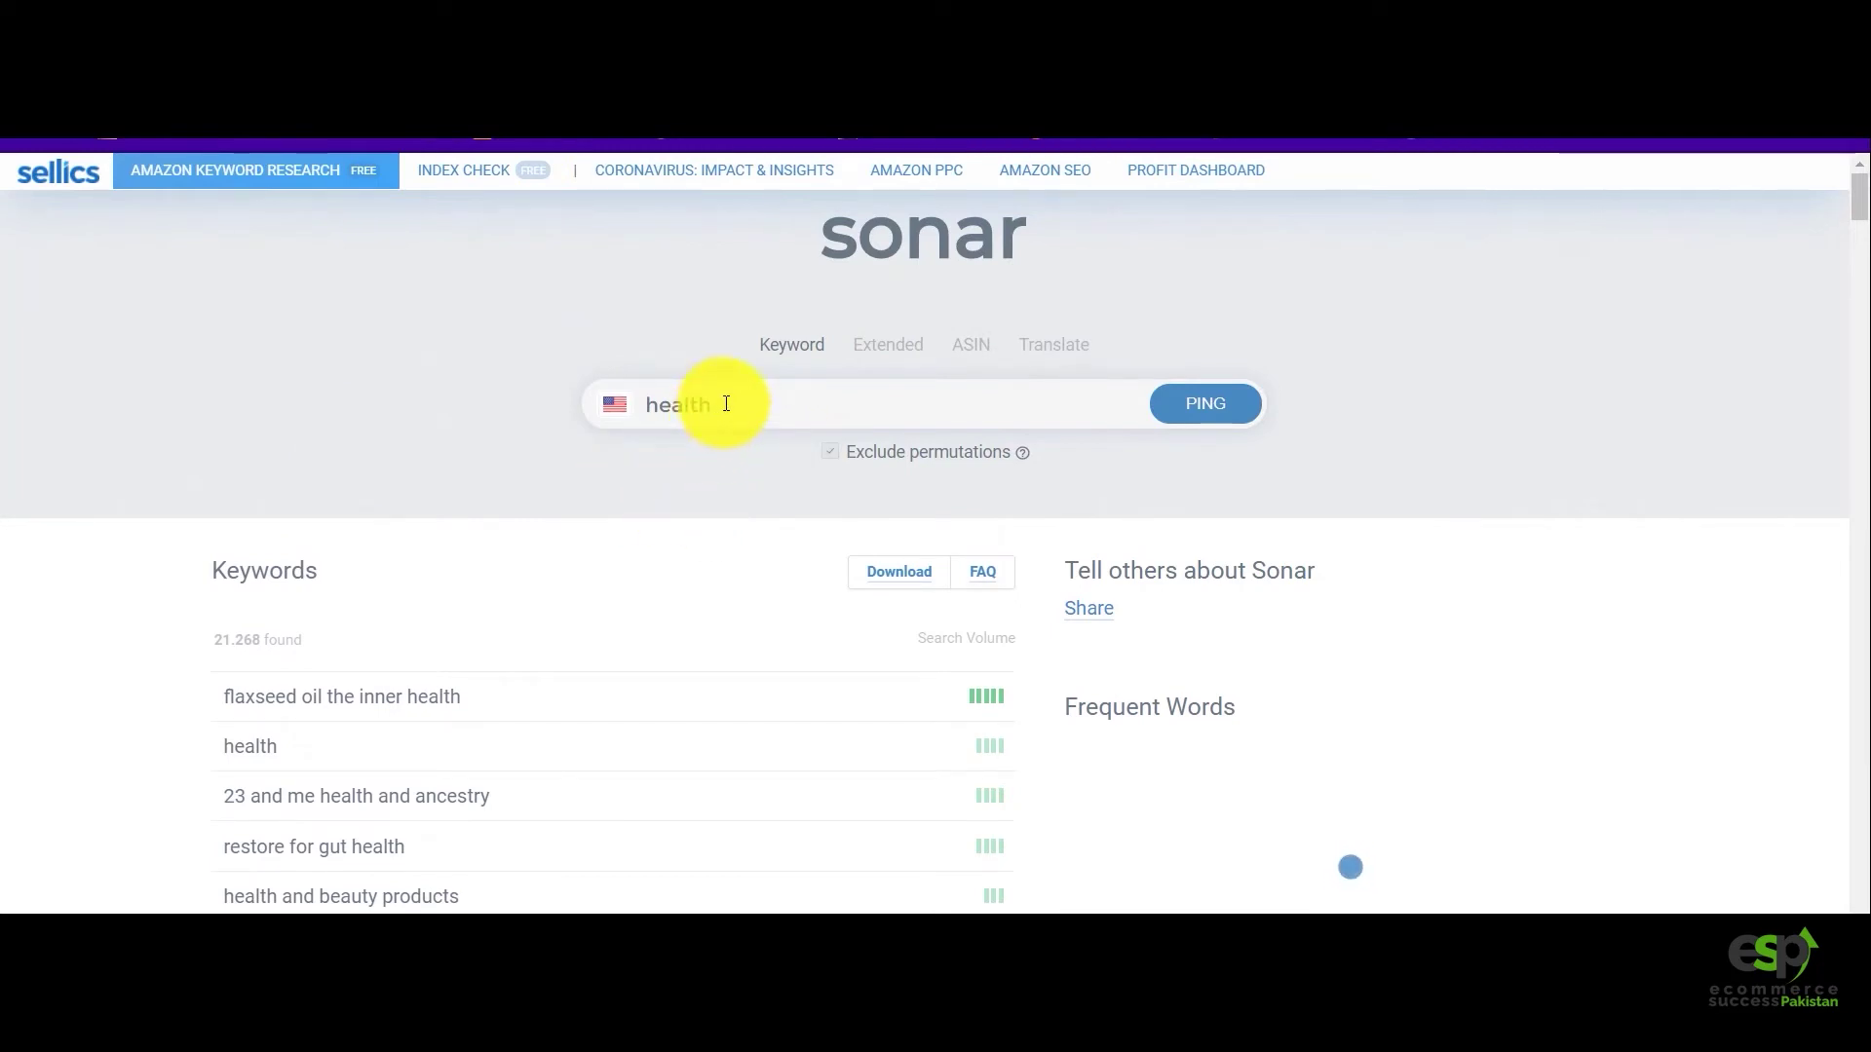
pyautogui.moveTo(700, 404); pyautogui.dragTo(688, 407)
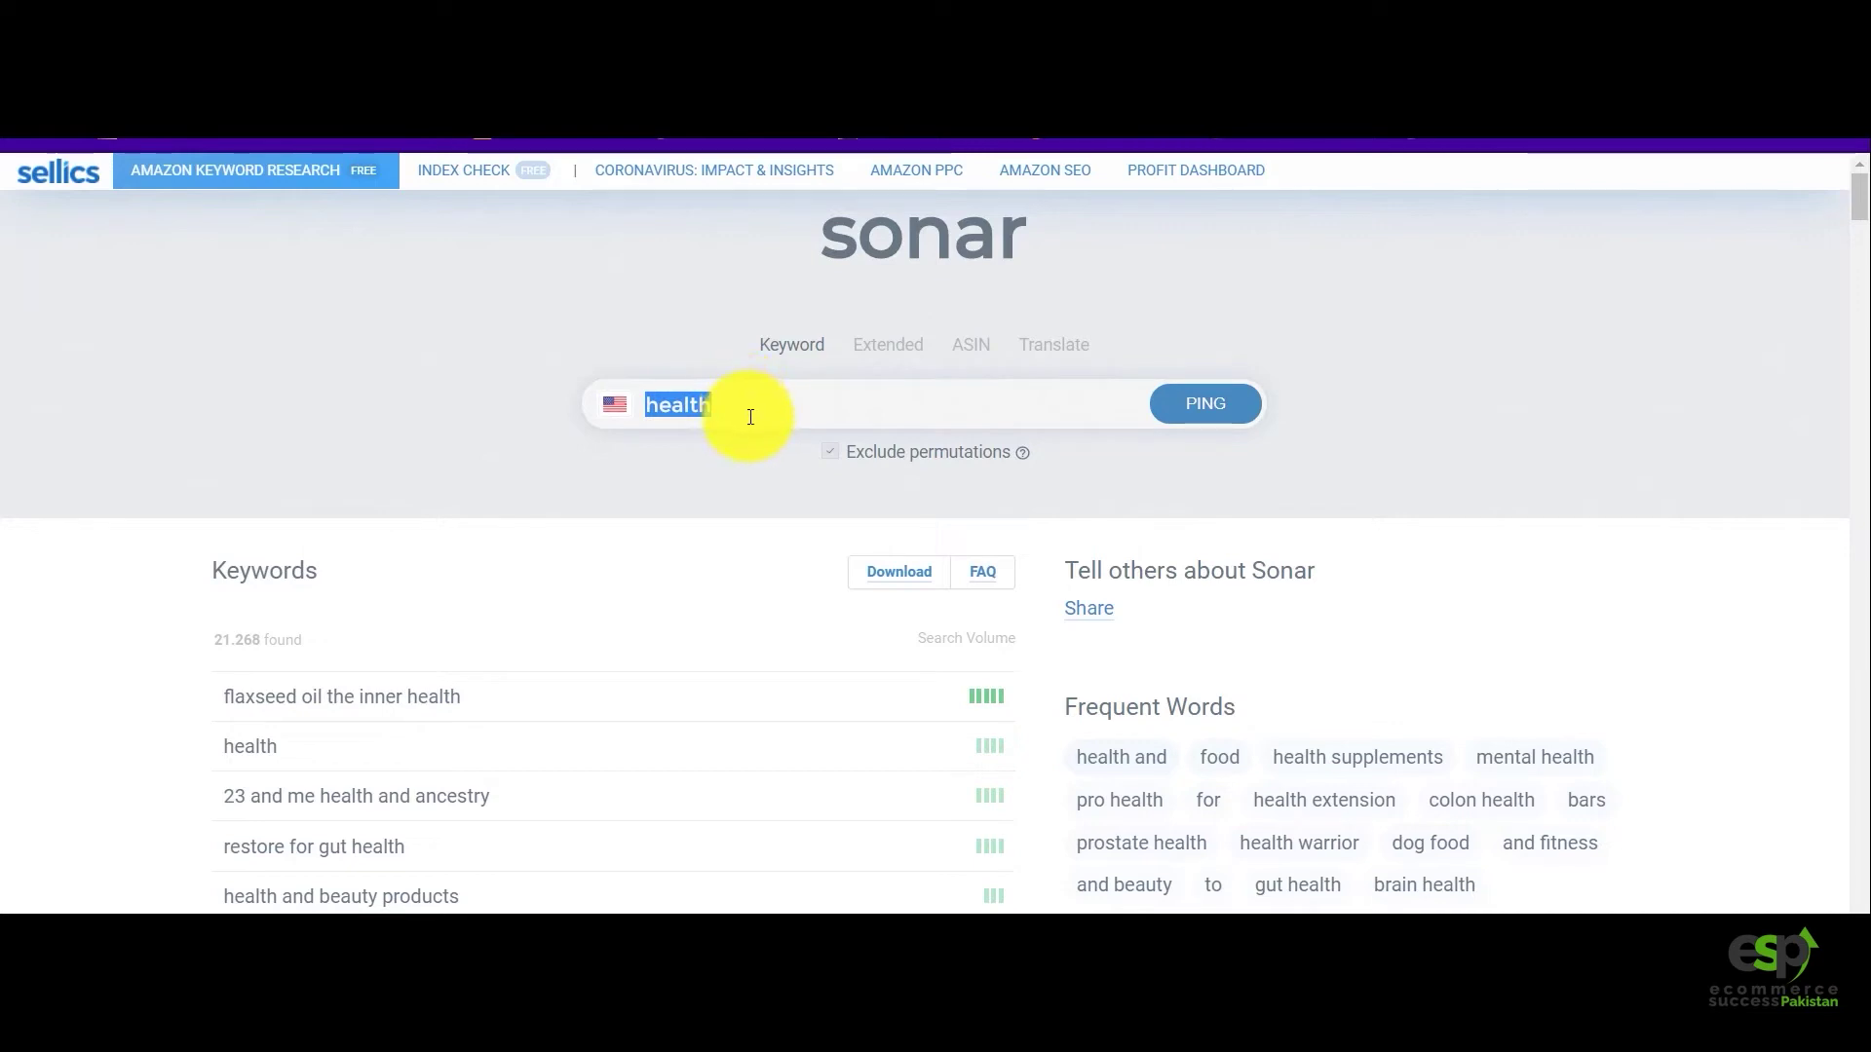
pyautogui.scroll(-3, 701, 530)
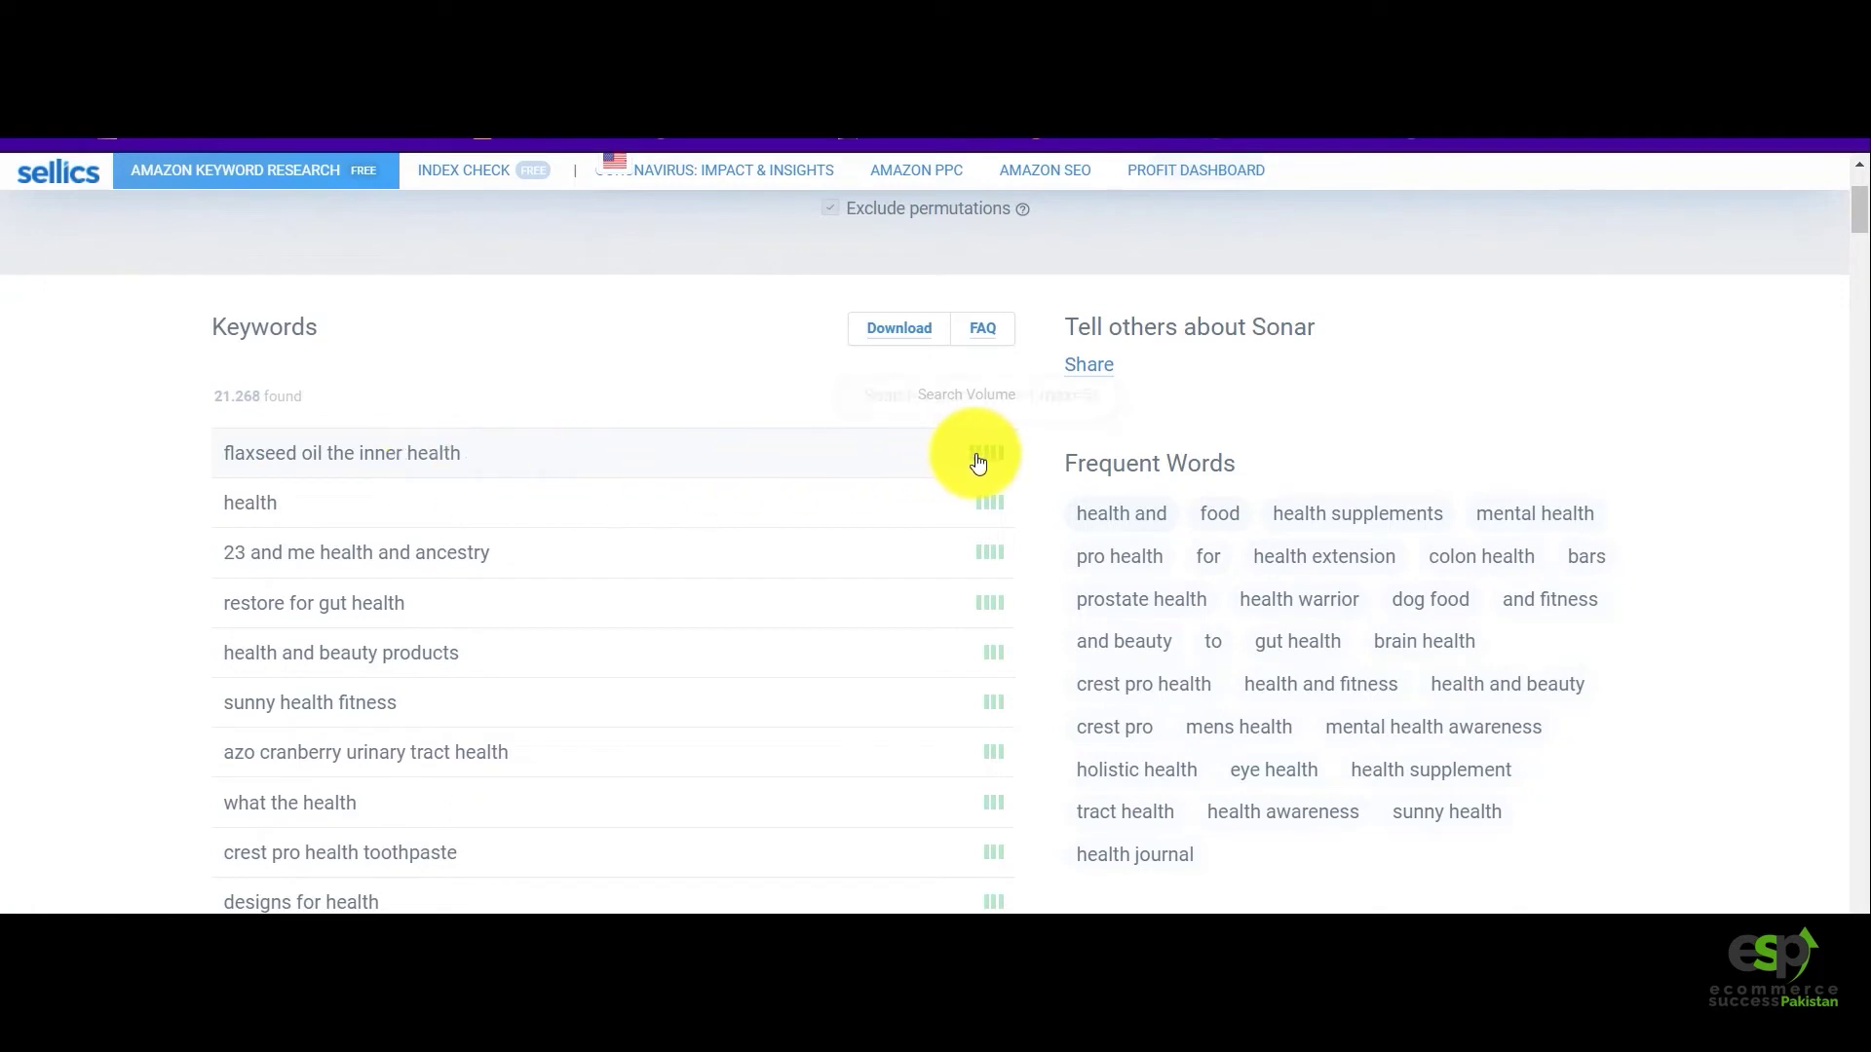
pyautogui.moveTo(979, 462)
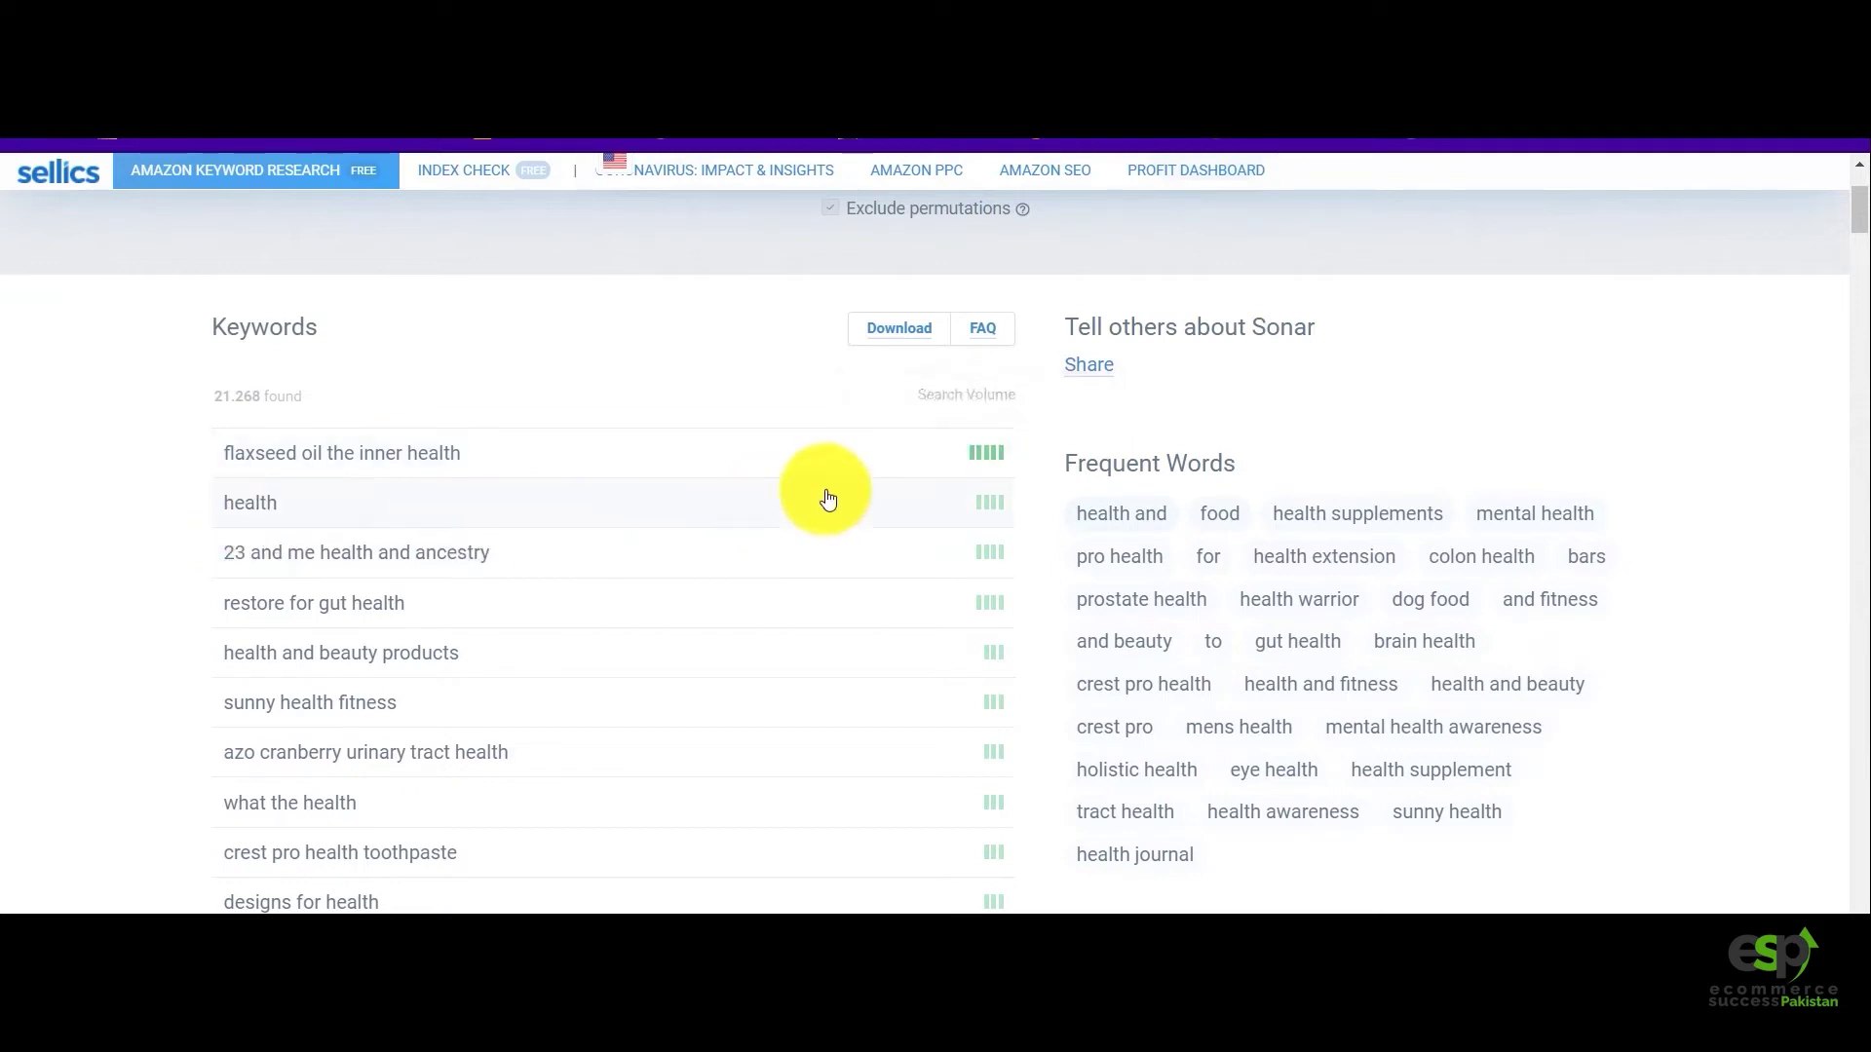
pyautogui.scroll(-1, 873, 489)
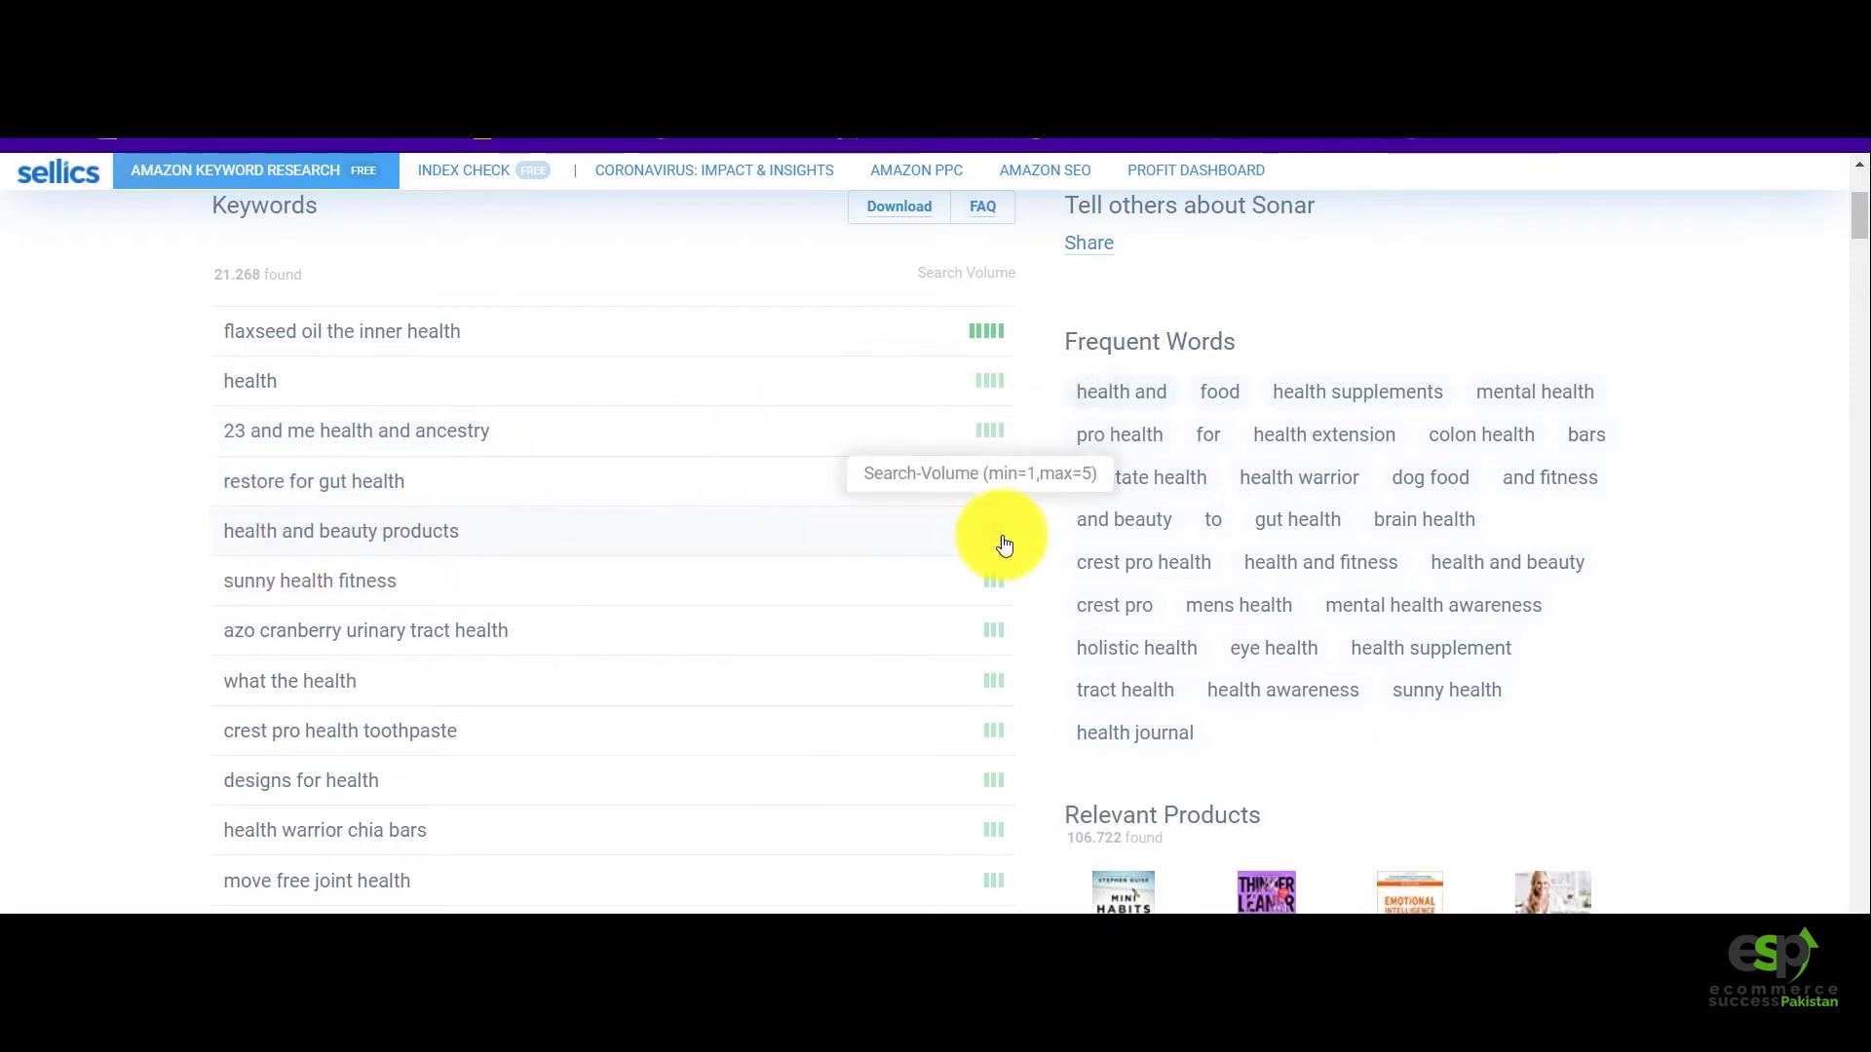
pyautogui.scroll(-10, 616, 518)
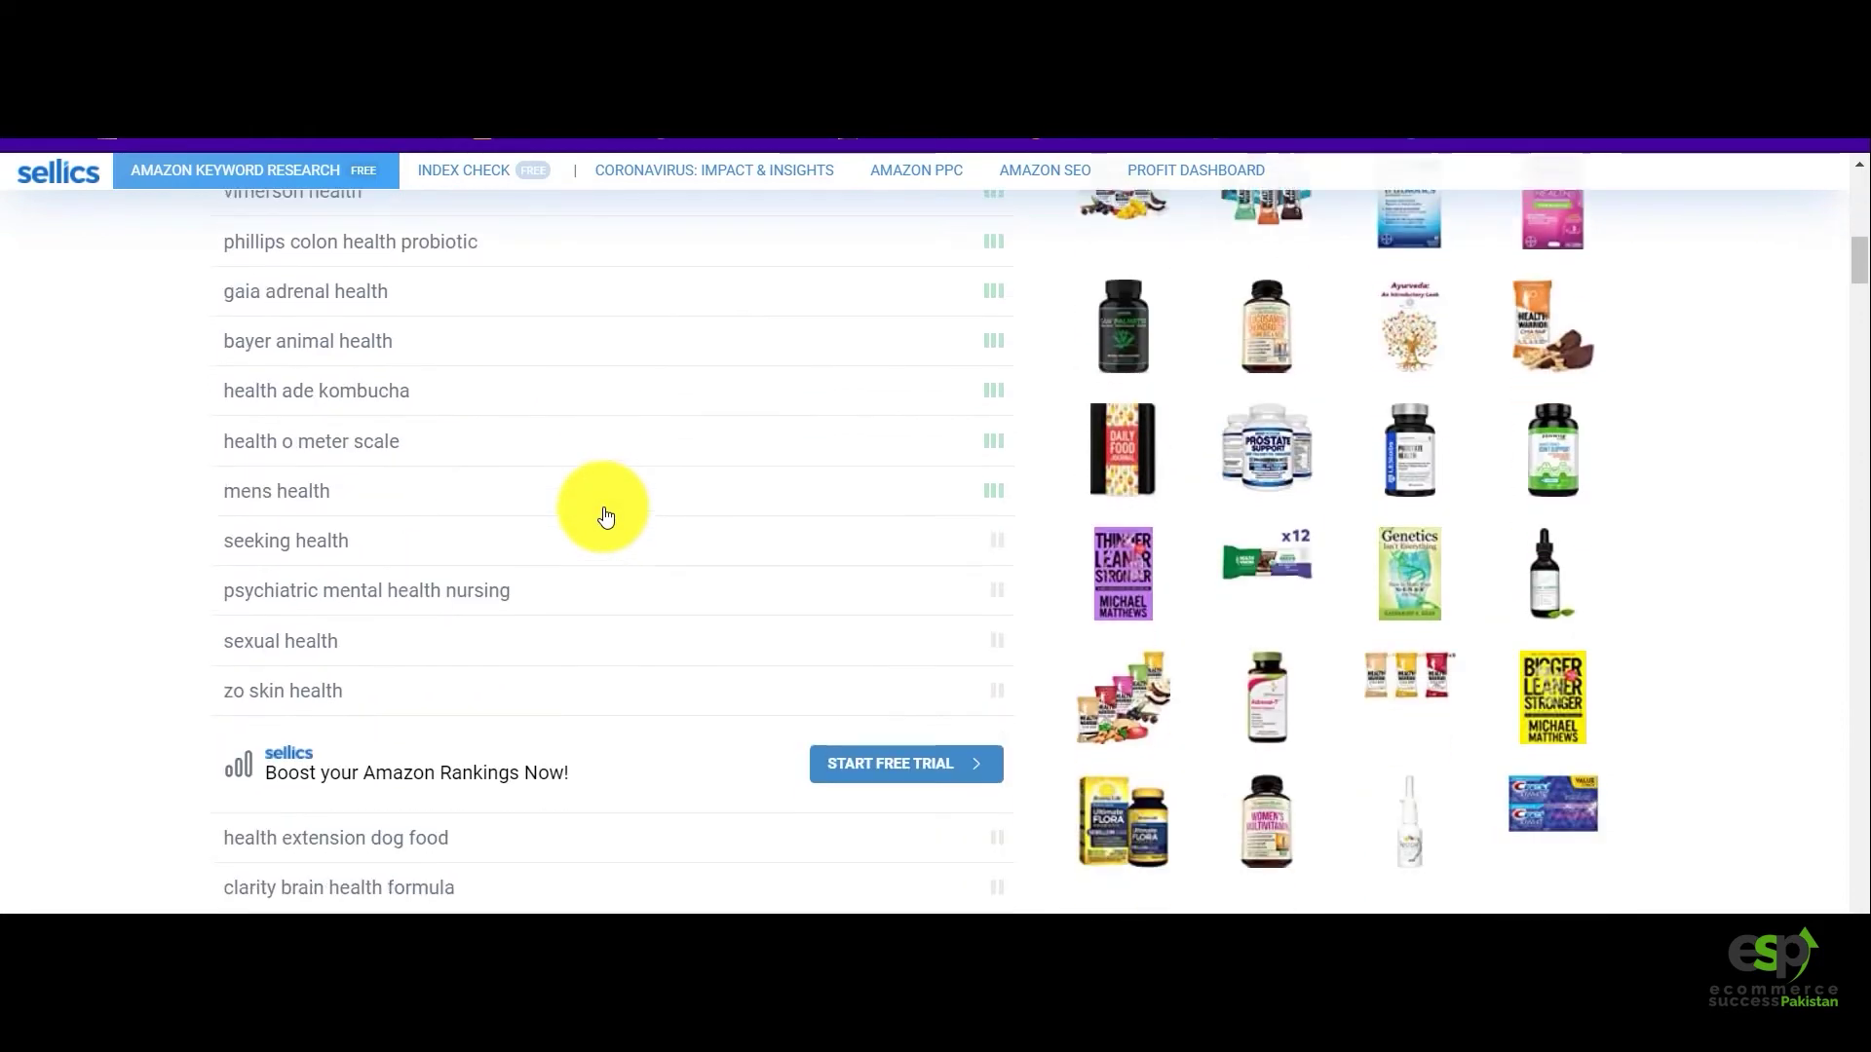
pyautogui.scroll(-10, 604, 520)
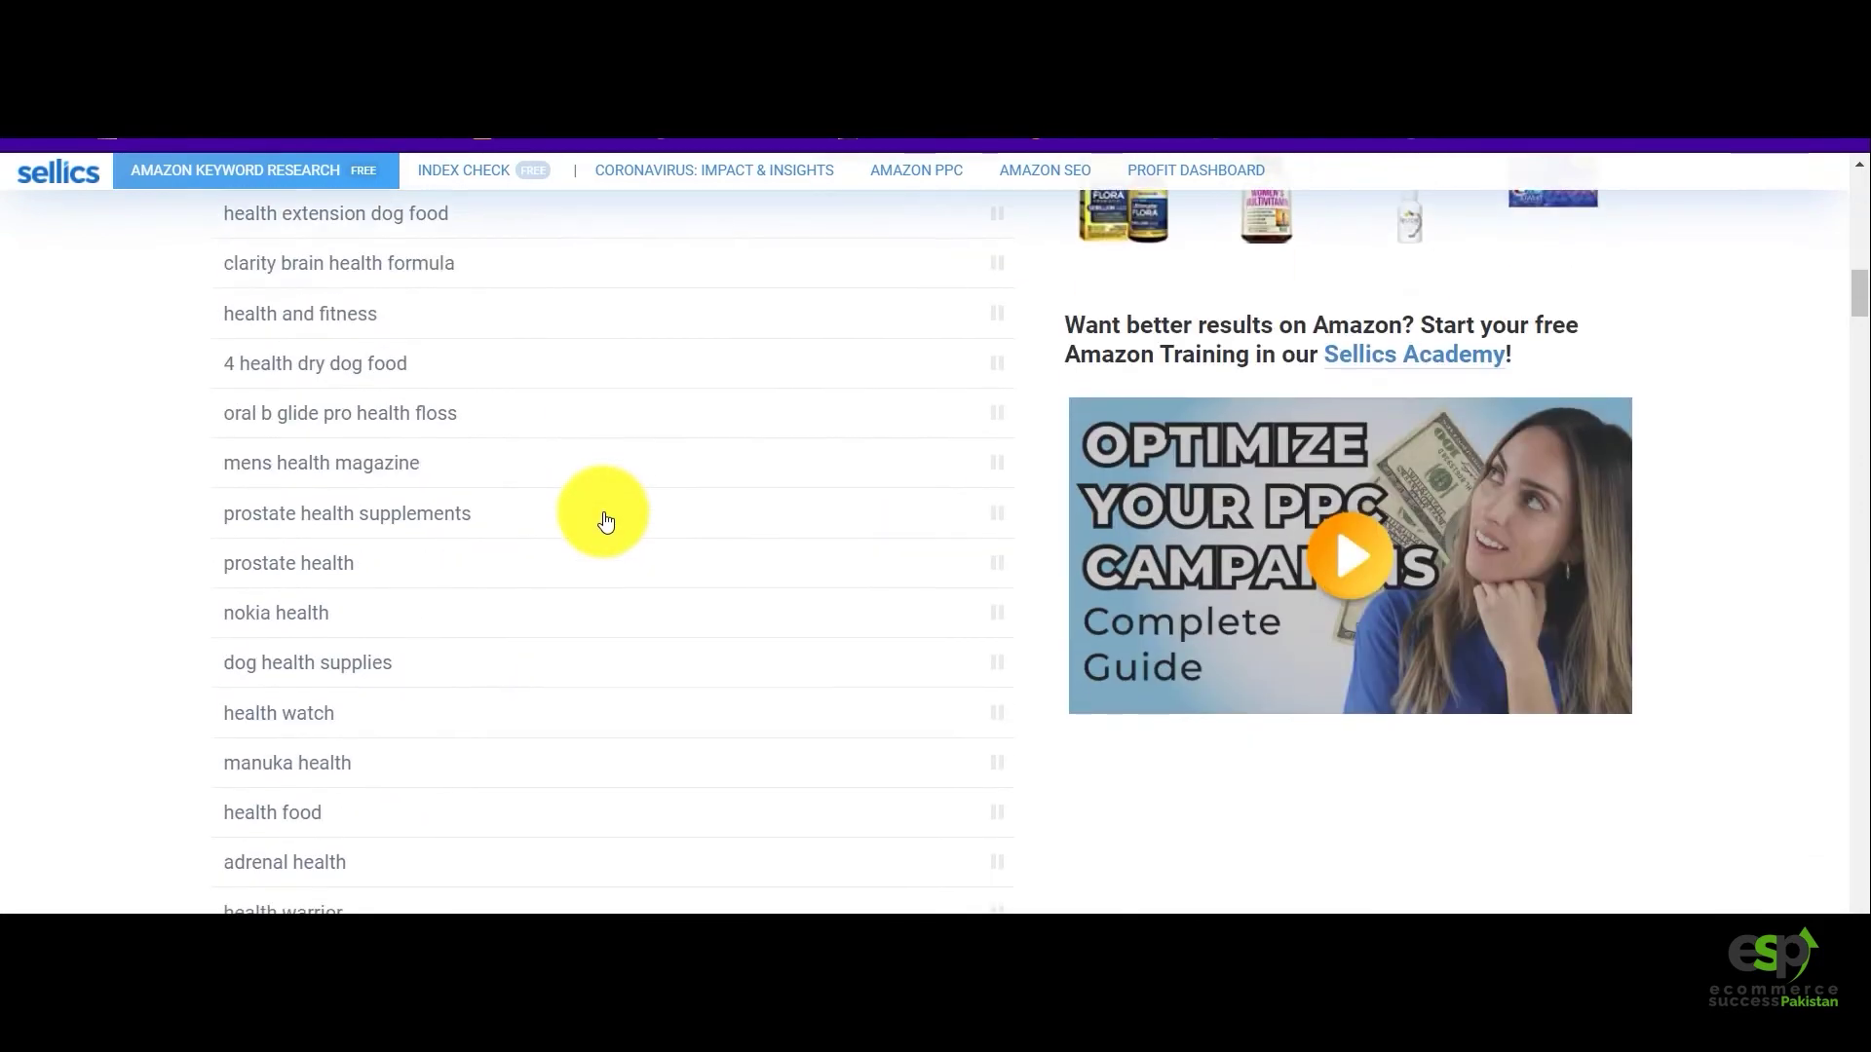
pyautogui.scroll(20, 604, 513)
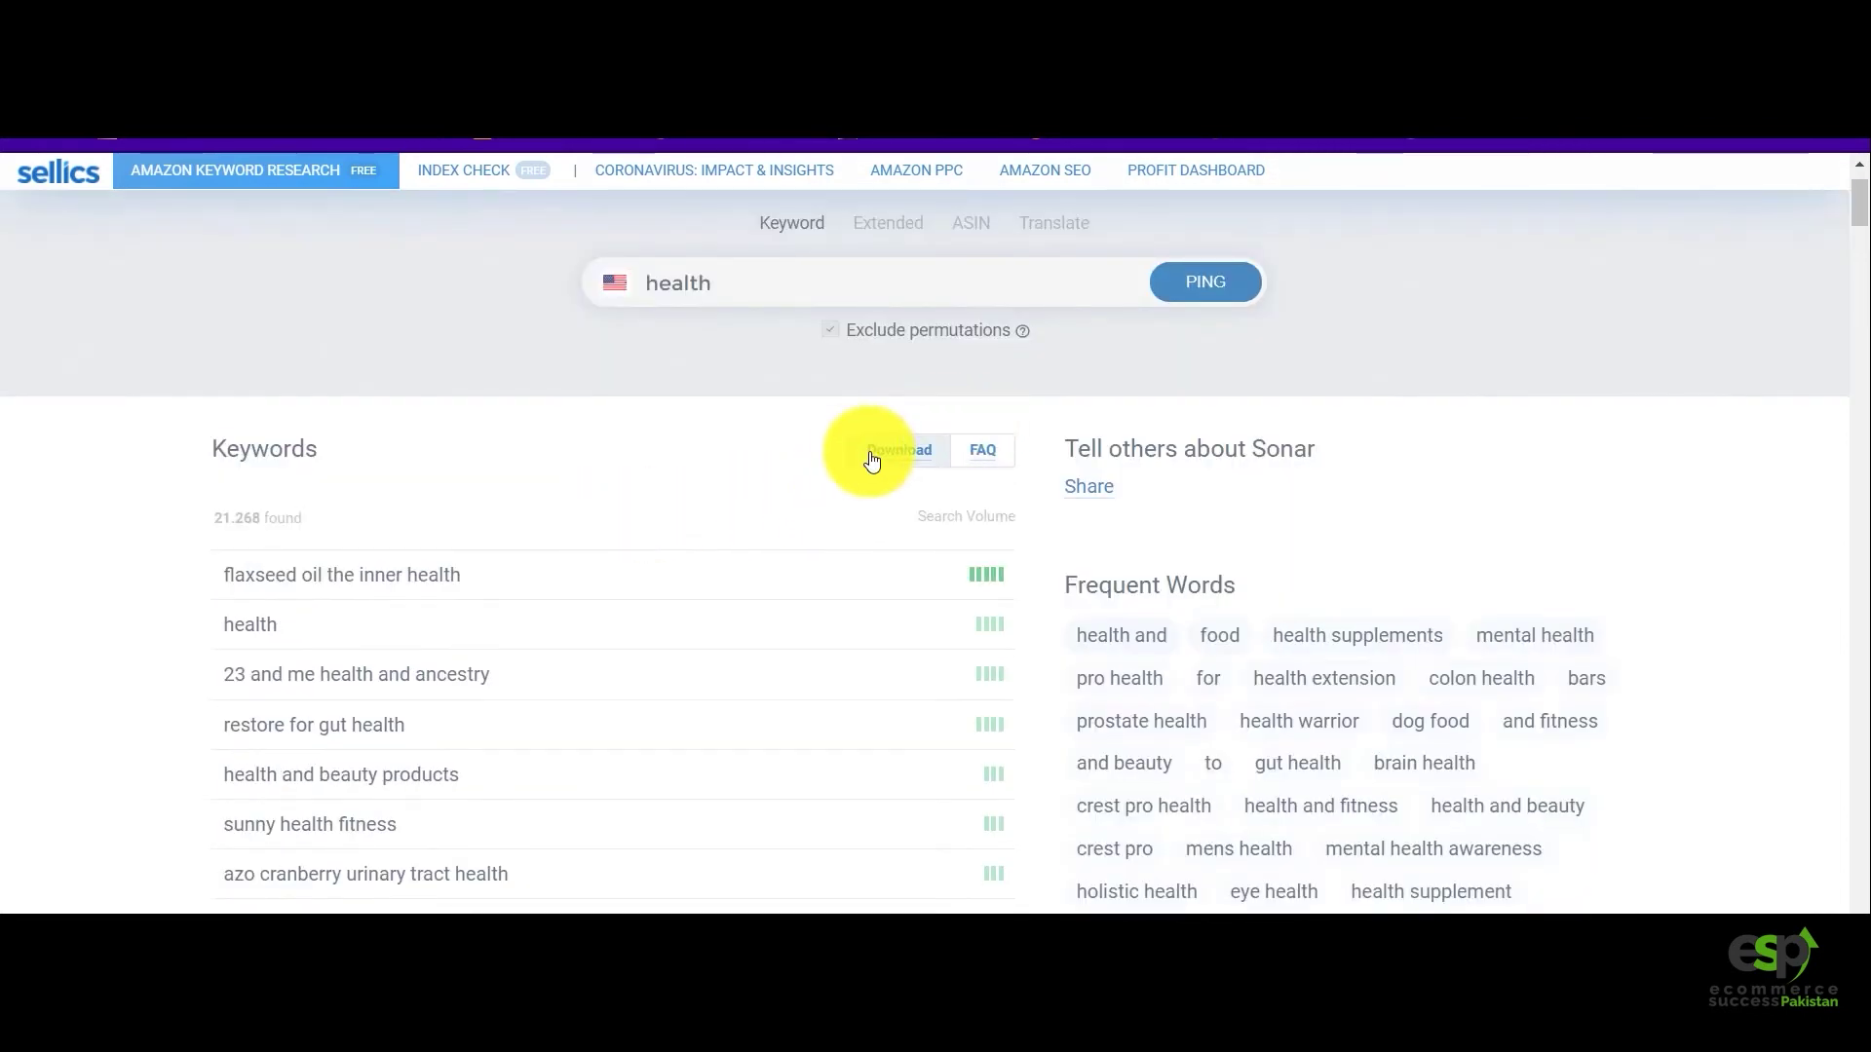
# Run the Extended search for "health" and review its keywords, search volumes and frequent words.
pyautogui.click(888, 226)
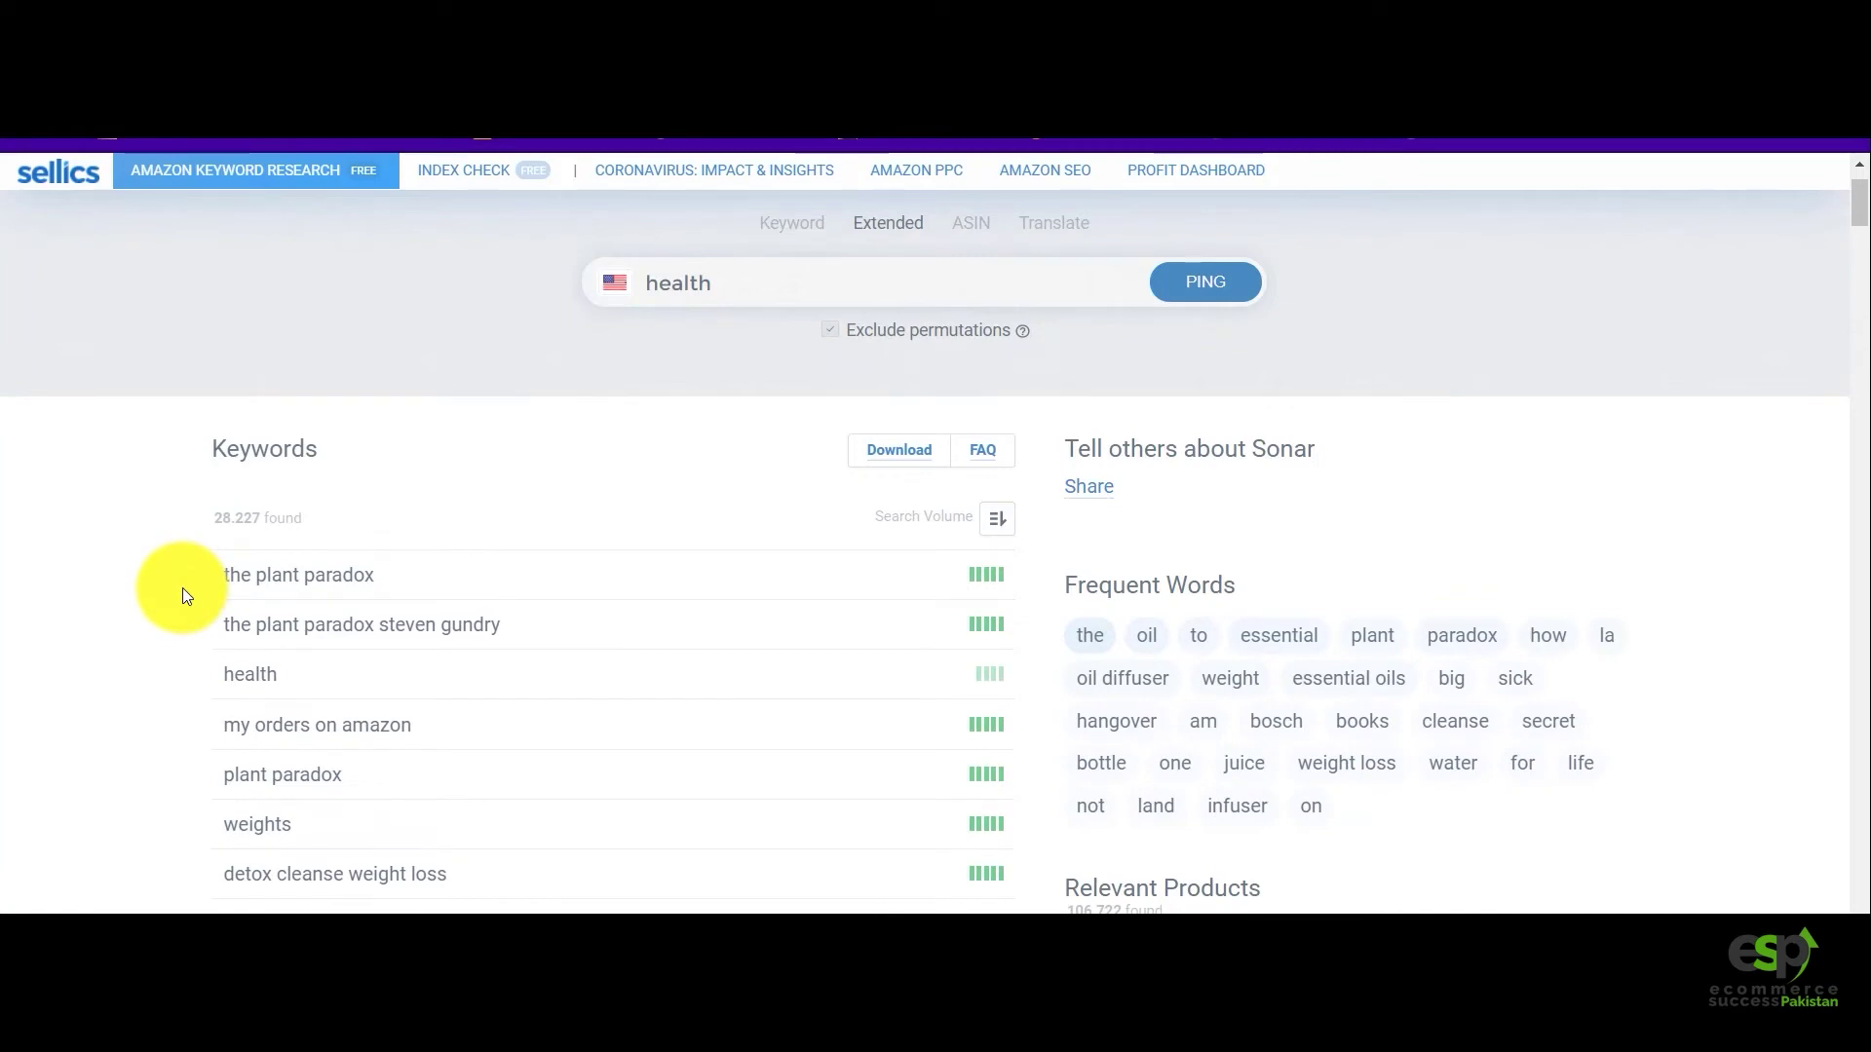
pyautogui.scroll(-1, 183, 587)
pyautogui.scroll(-1, 183, 592)
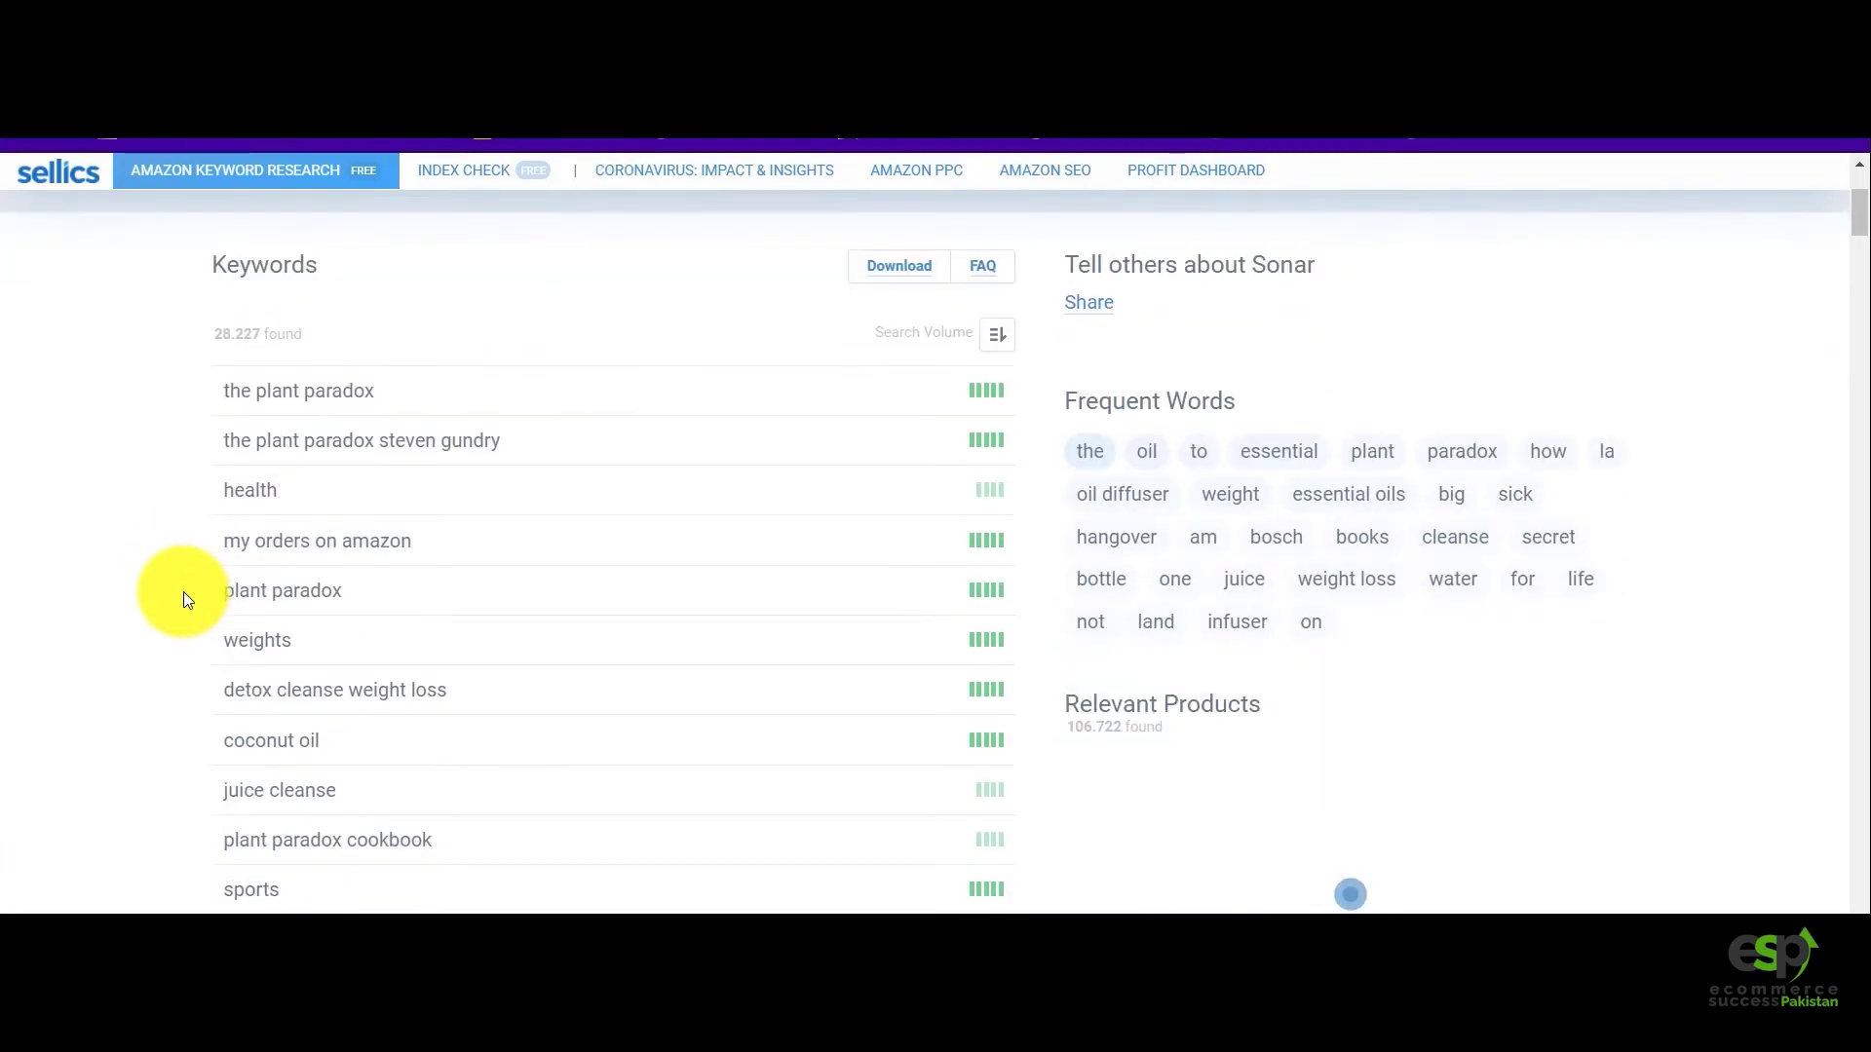
pyautogui.scroll(2, 183, 592)
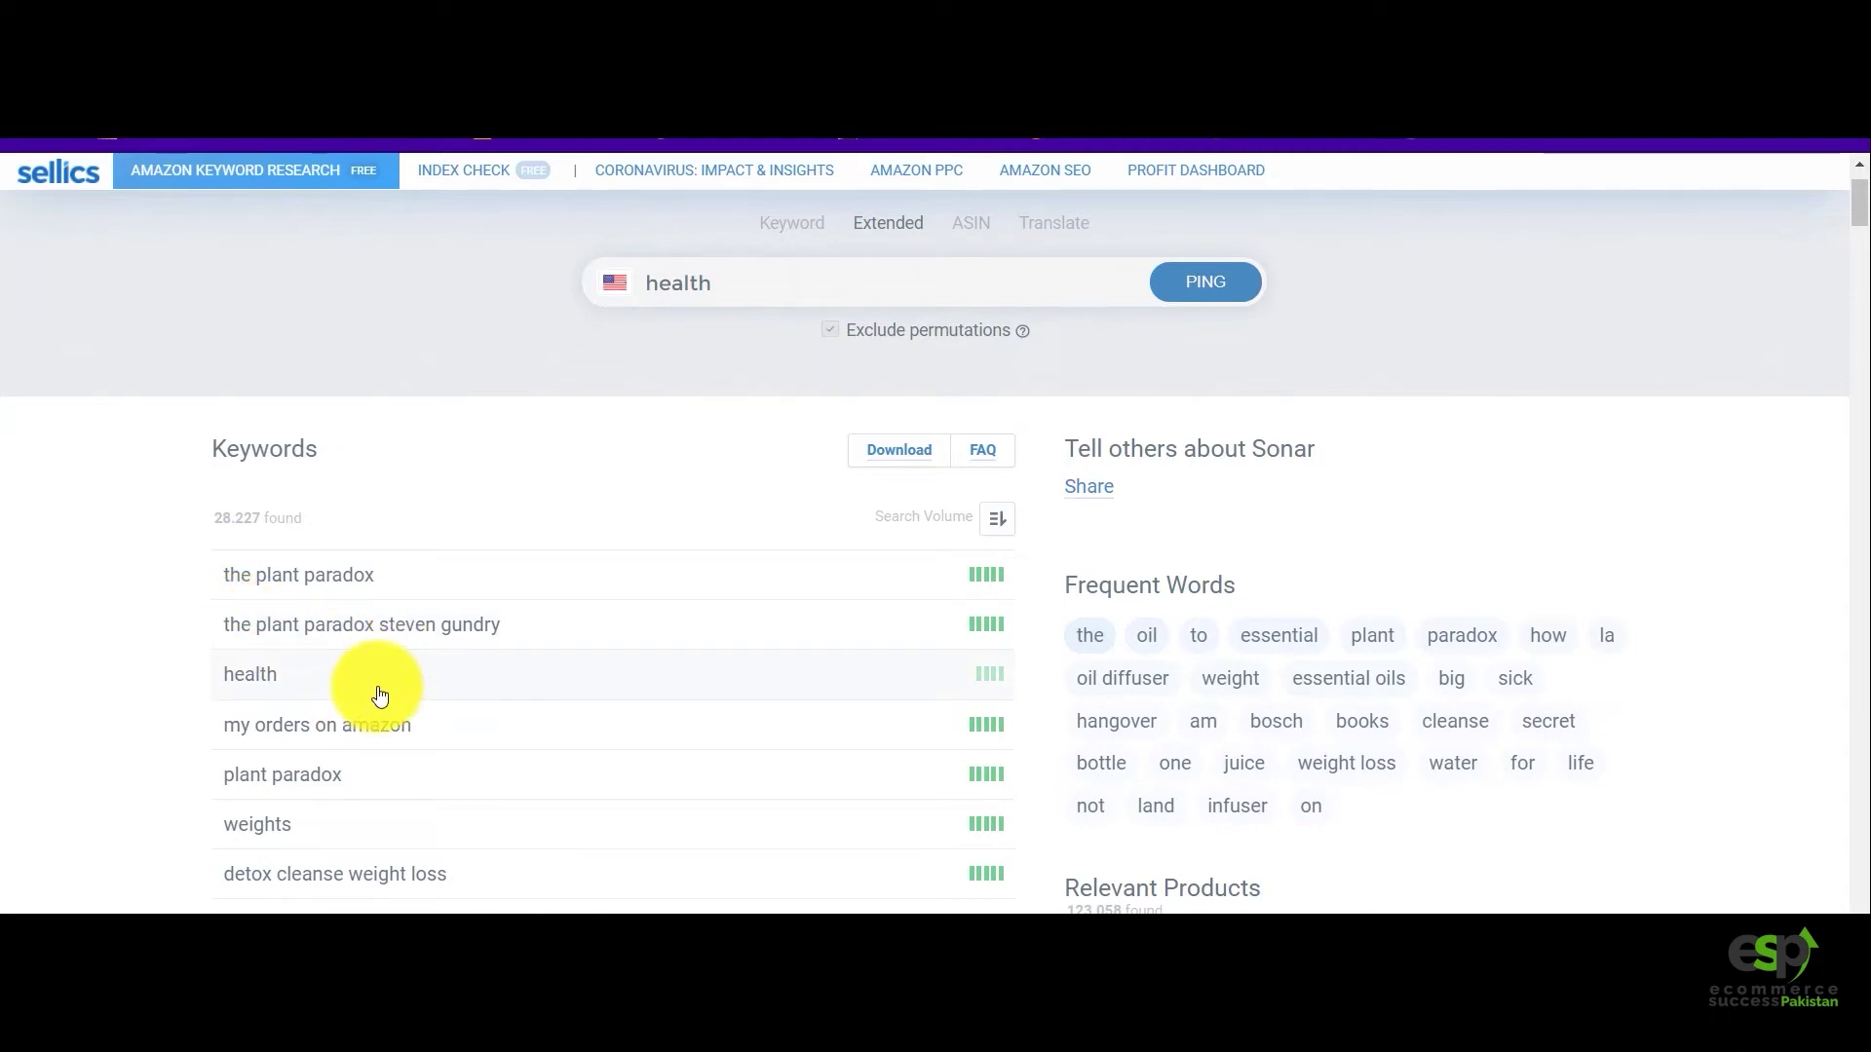
pyautogui.scroll(-1, 380, 696)
pyautogui.scroll(-1, 378, 691)
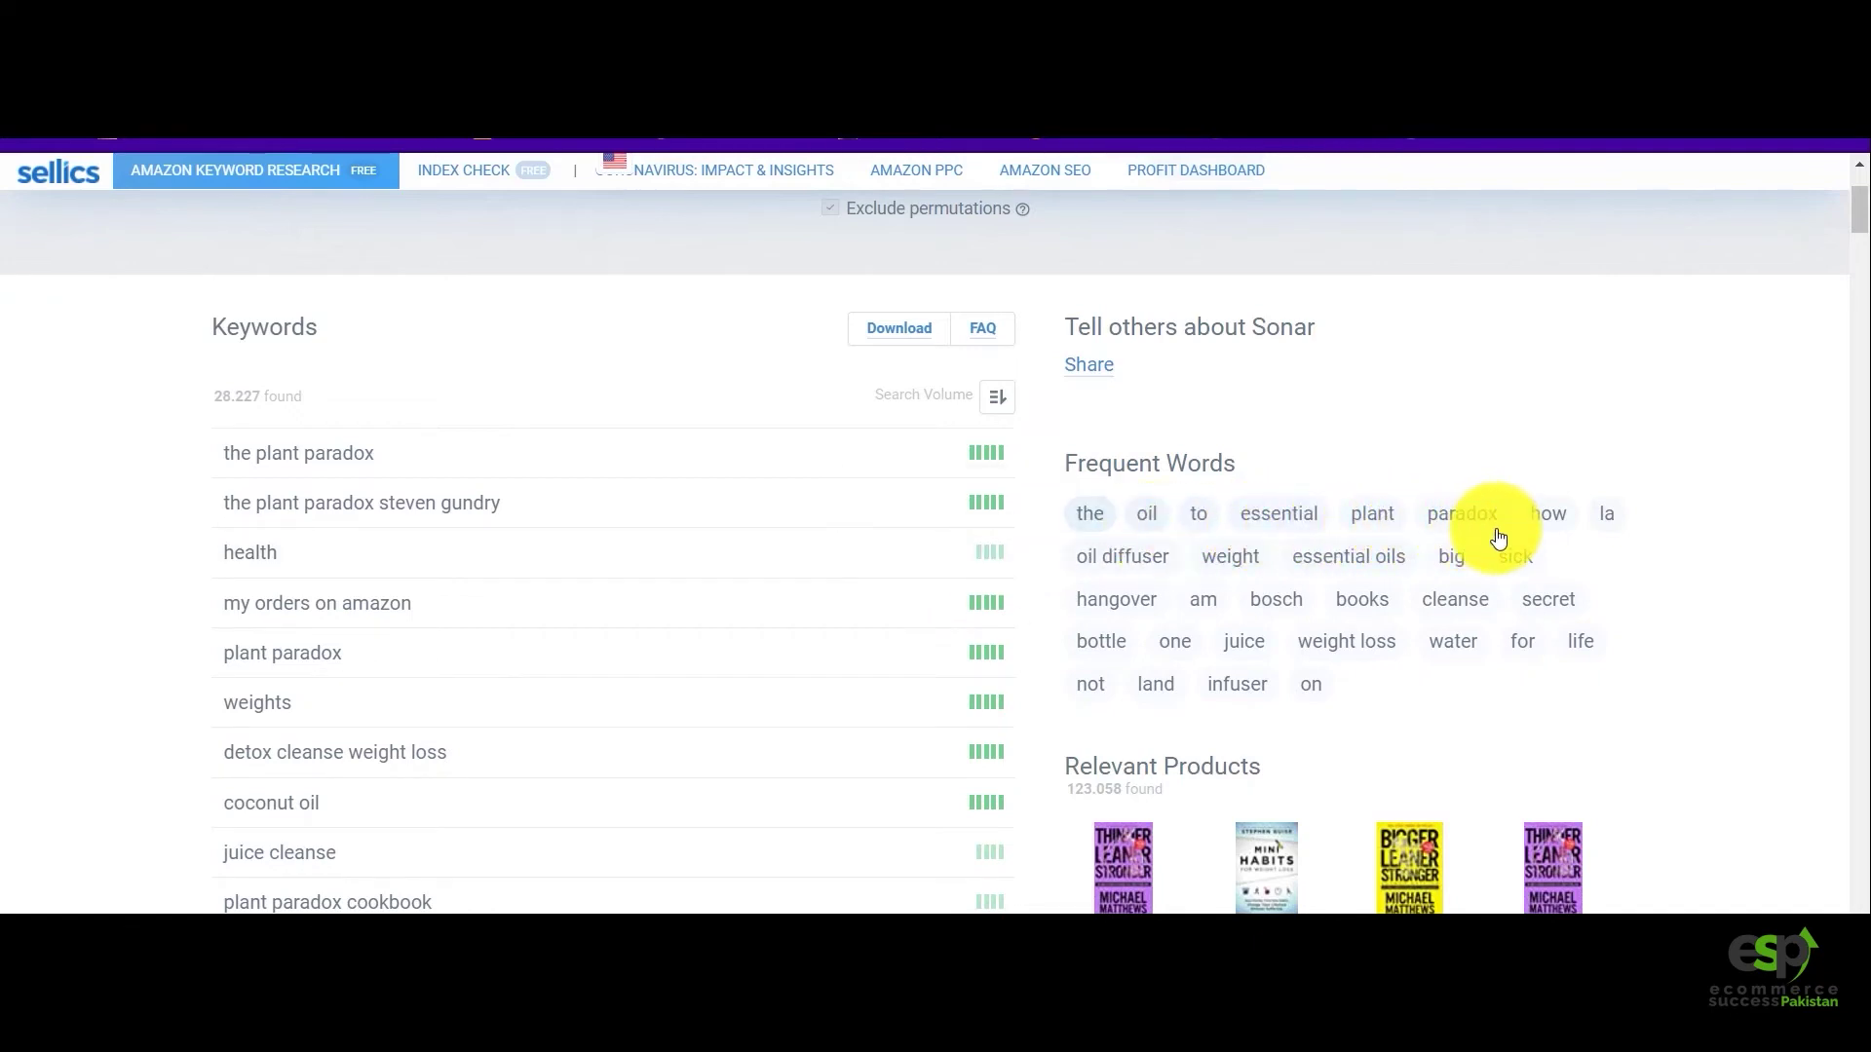
pyautogui.scroll(3, 660, 435)
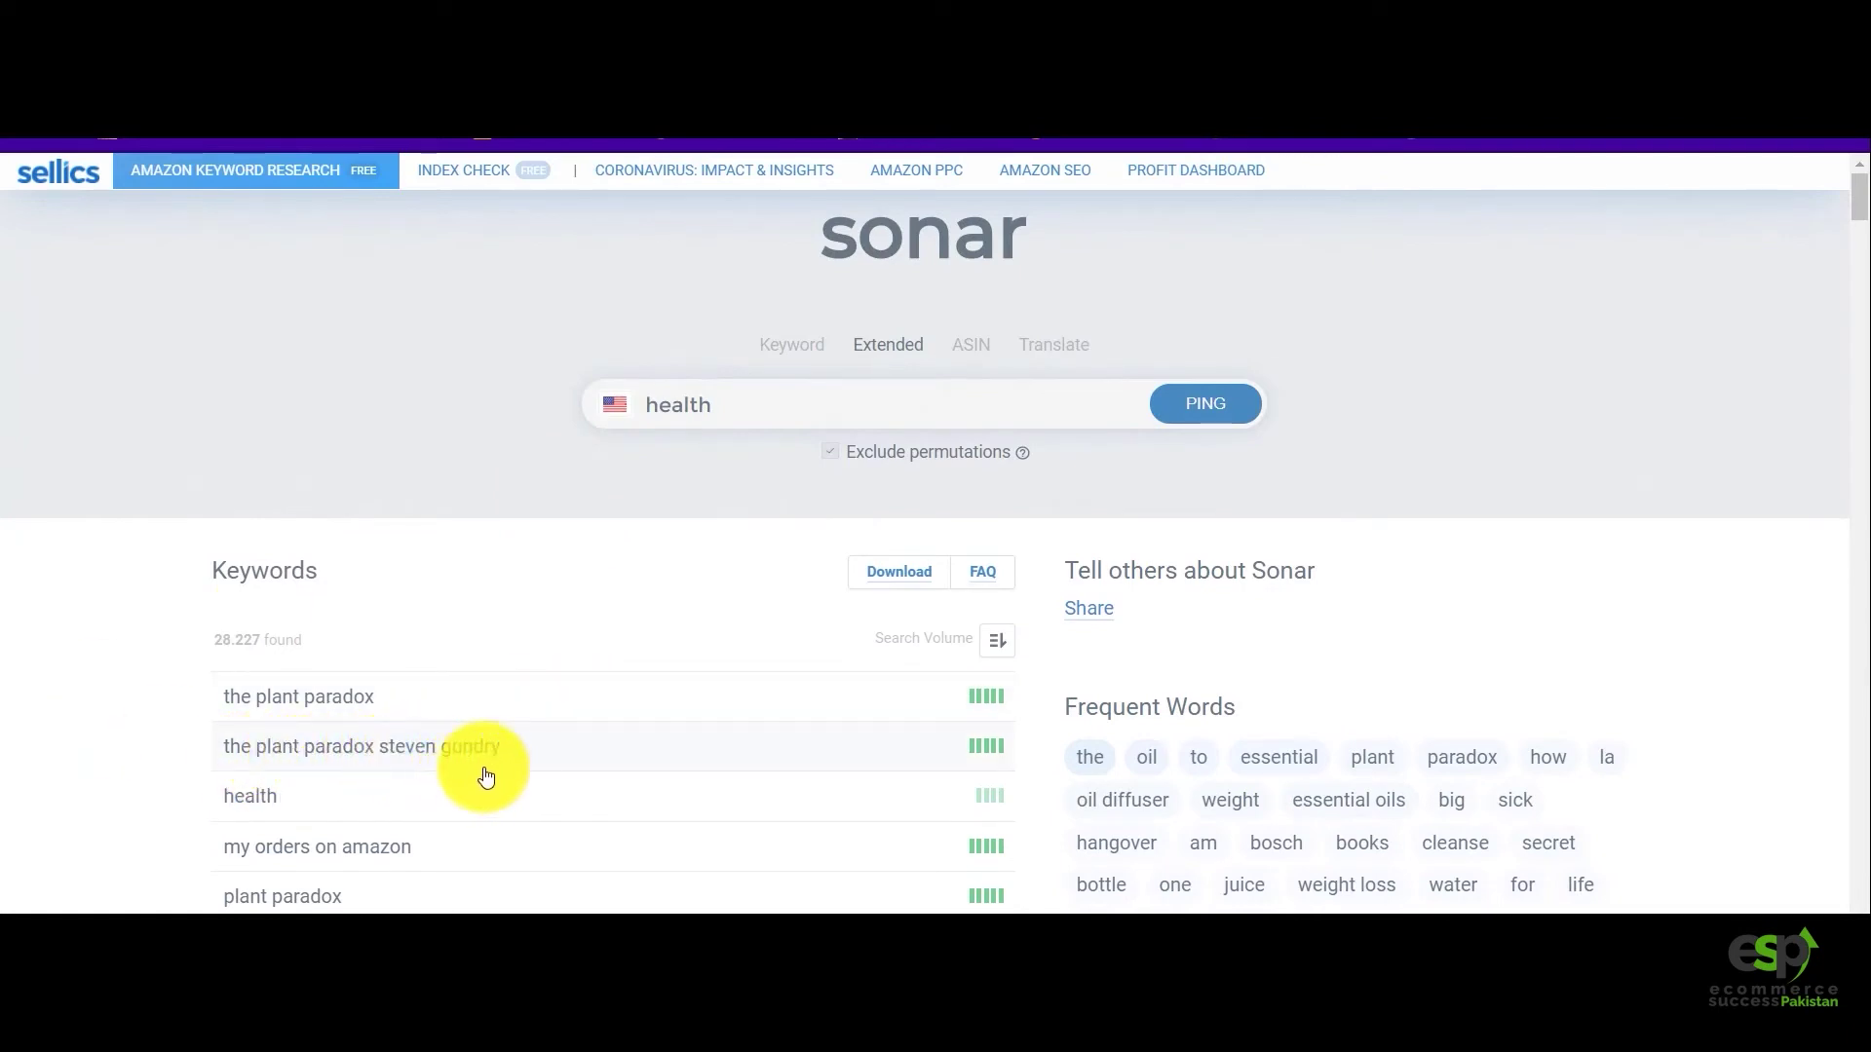
# Return Sonar to the Keyword search for "health" and glance over its suggestions.
pyautogui.click(977, 349)
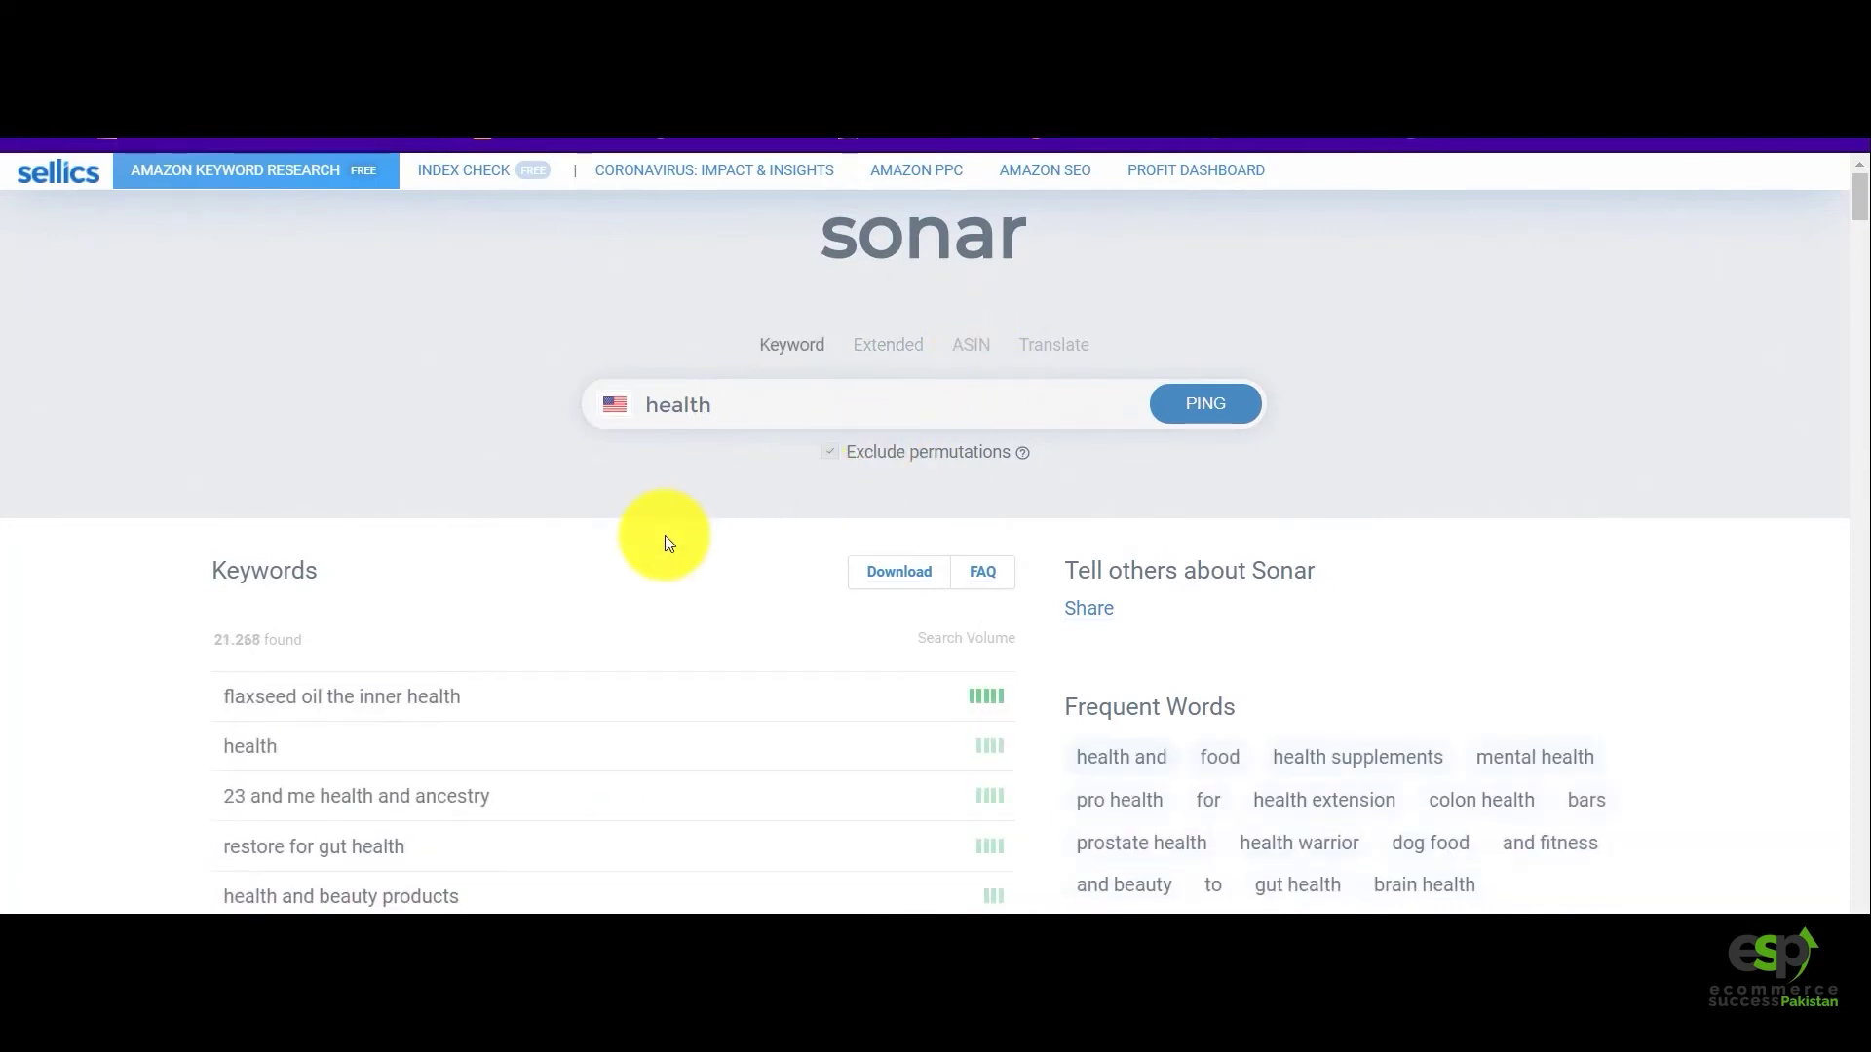
pyautogui.scroll(-1, 665, 543)
pyautogui.scroll(1, 877, 472)
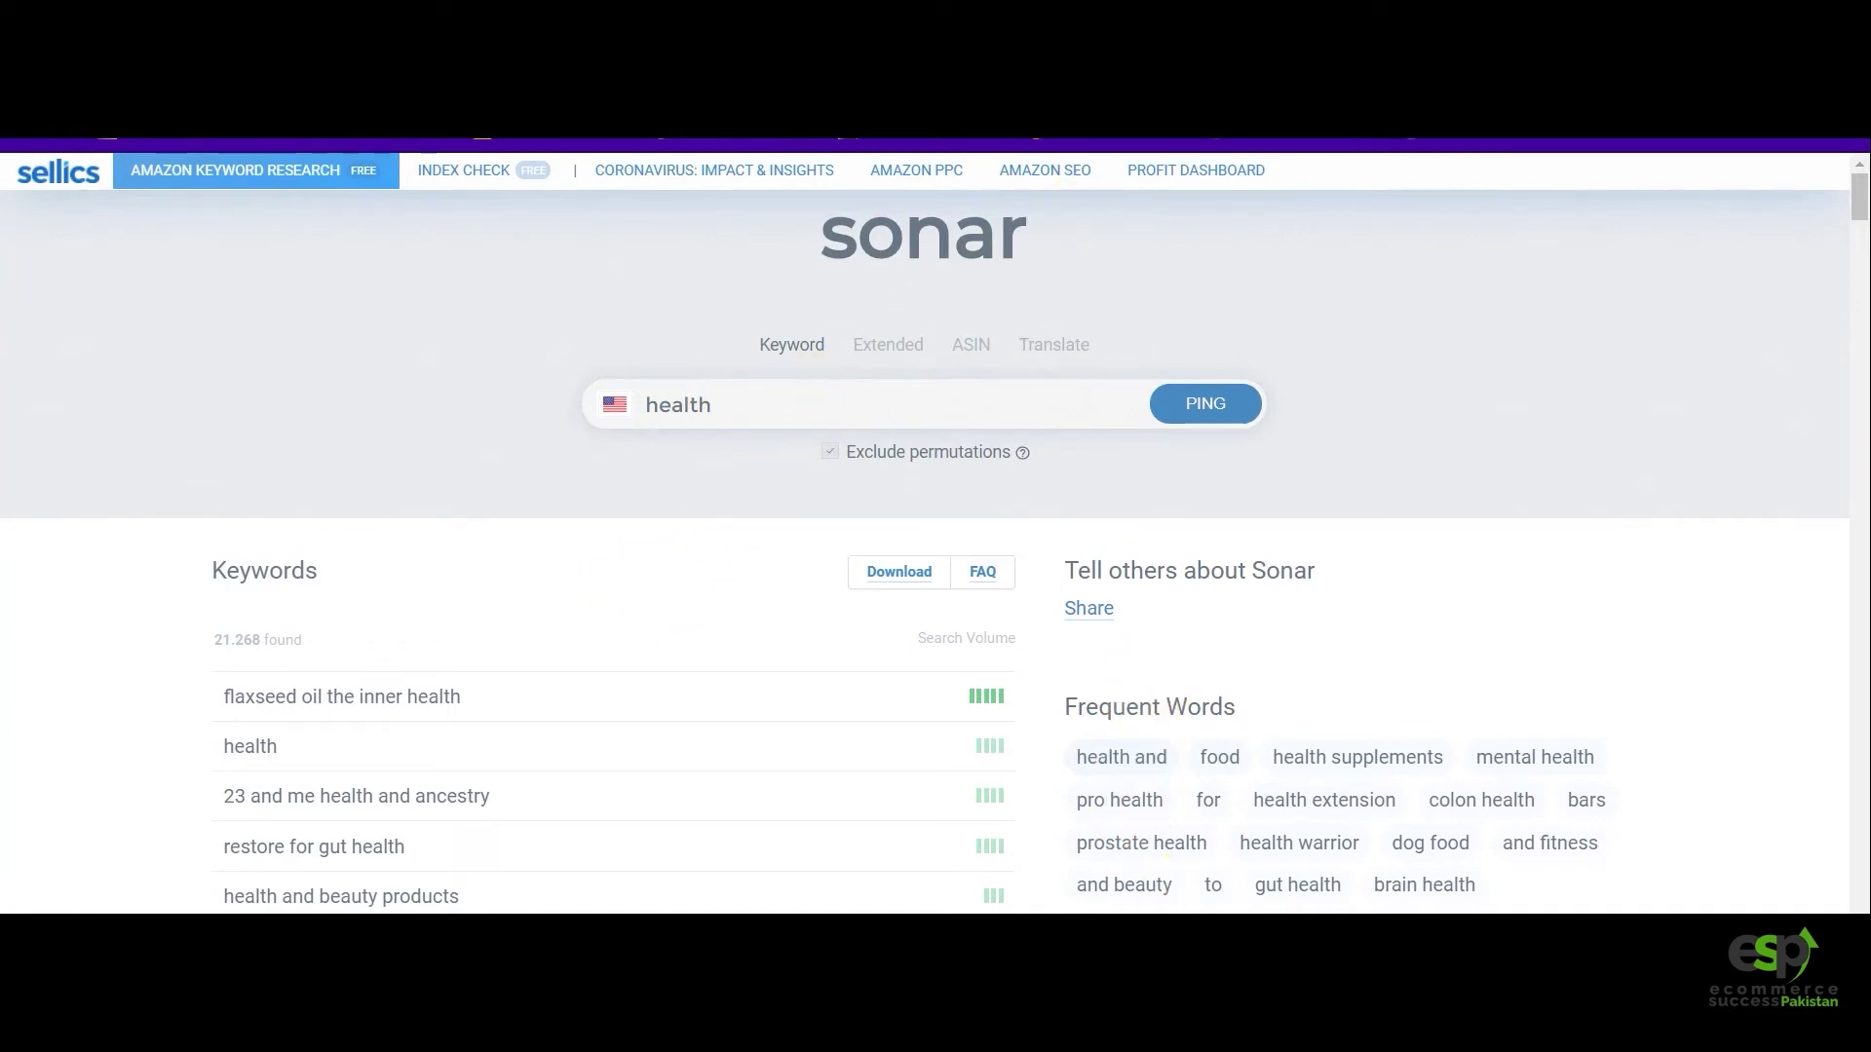
# Switch to the Amazon KDP paperback form and open the category selection for the book.
pyautogui.click(1413, 1038)
pyautogui.click(1769, 846)
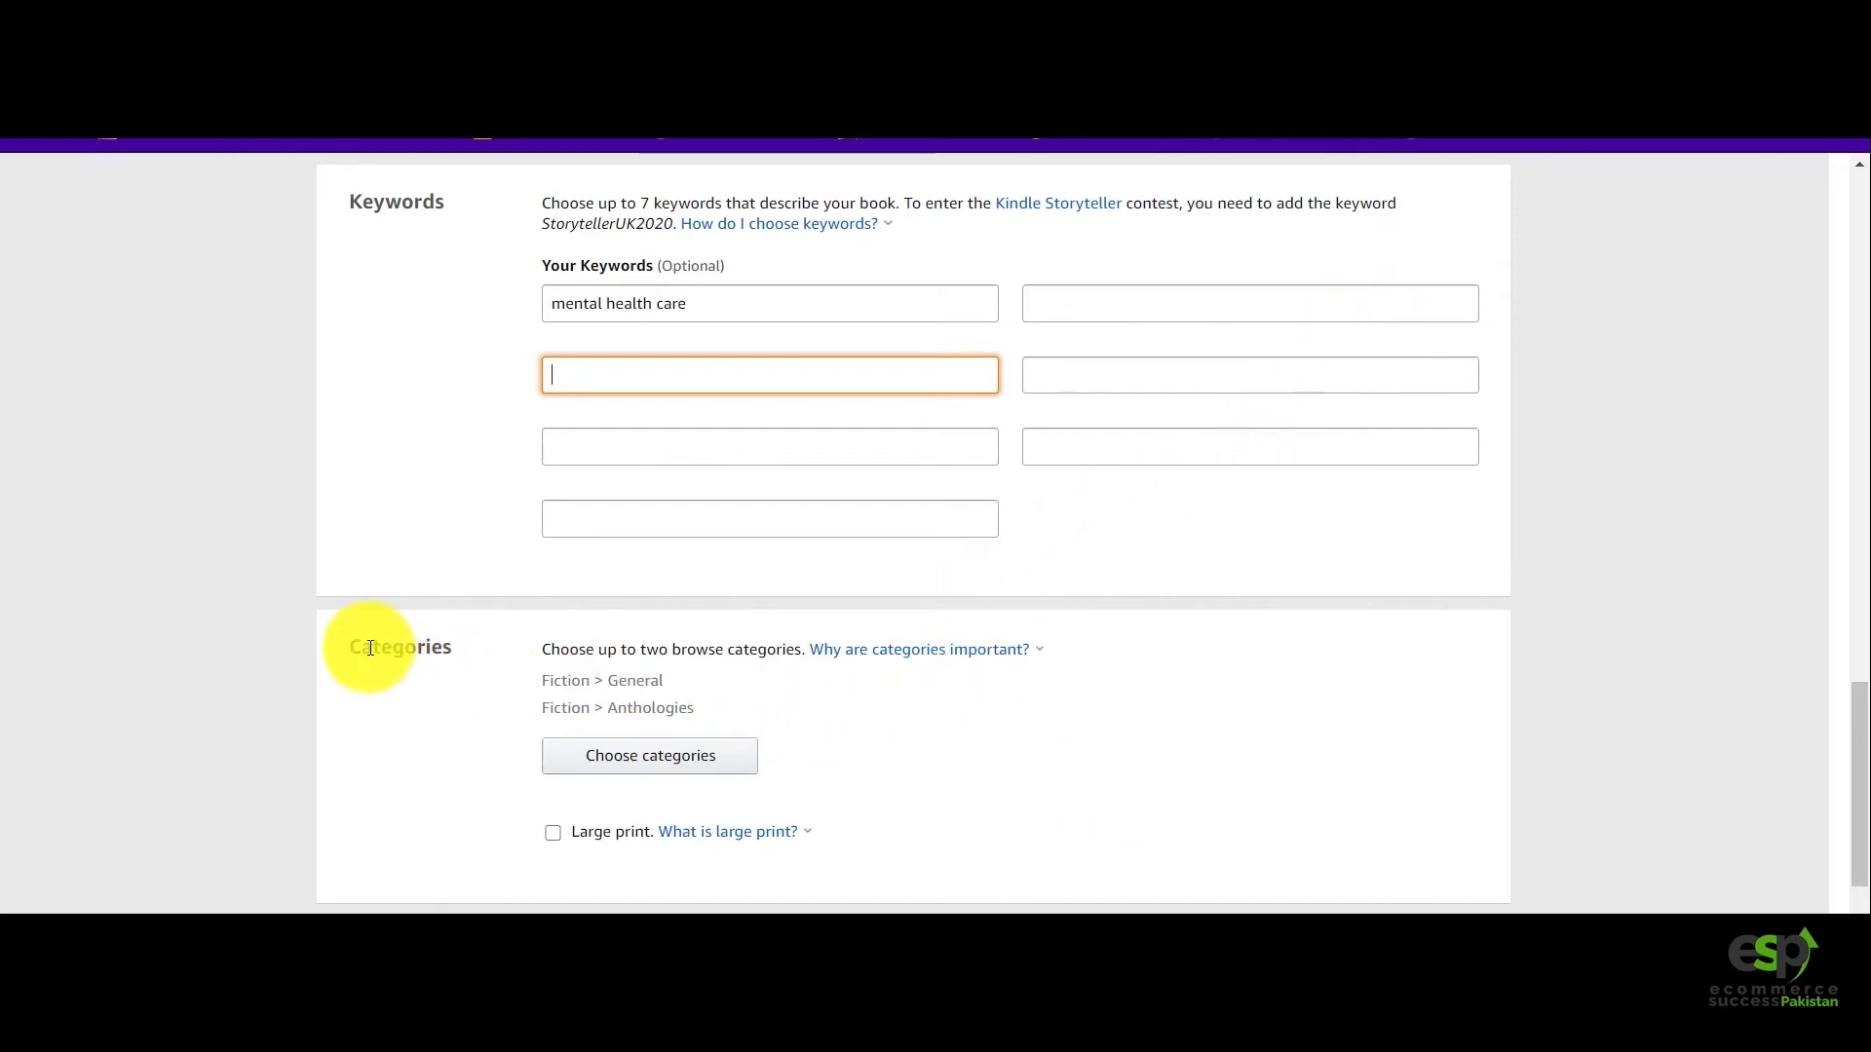
pyautogui.moveTo(336, 646); pyautogui.dragTo(449, 646)
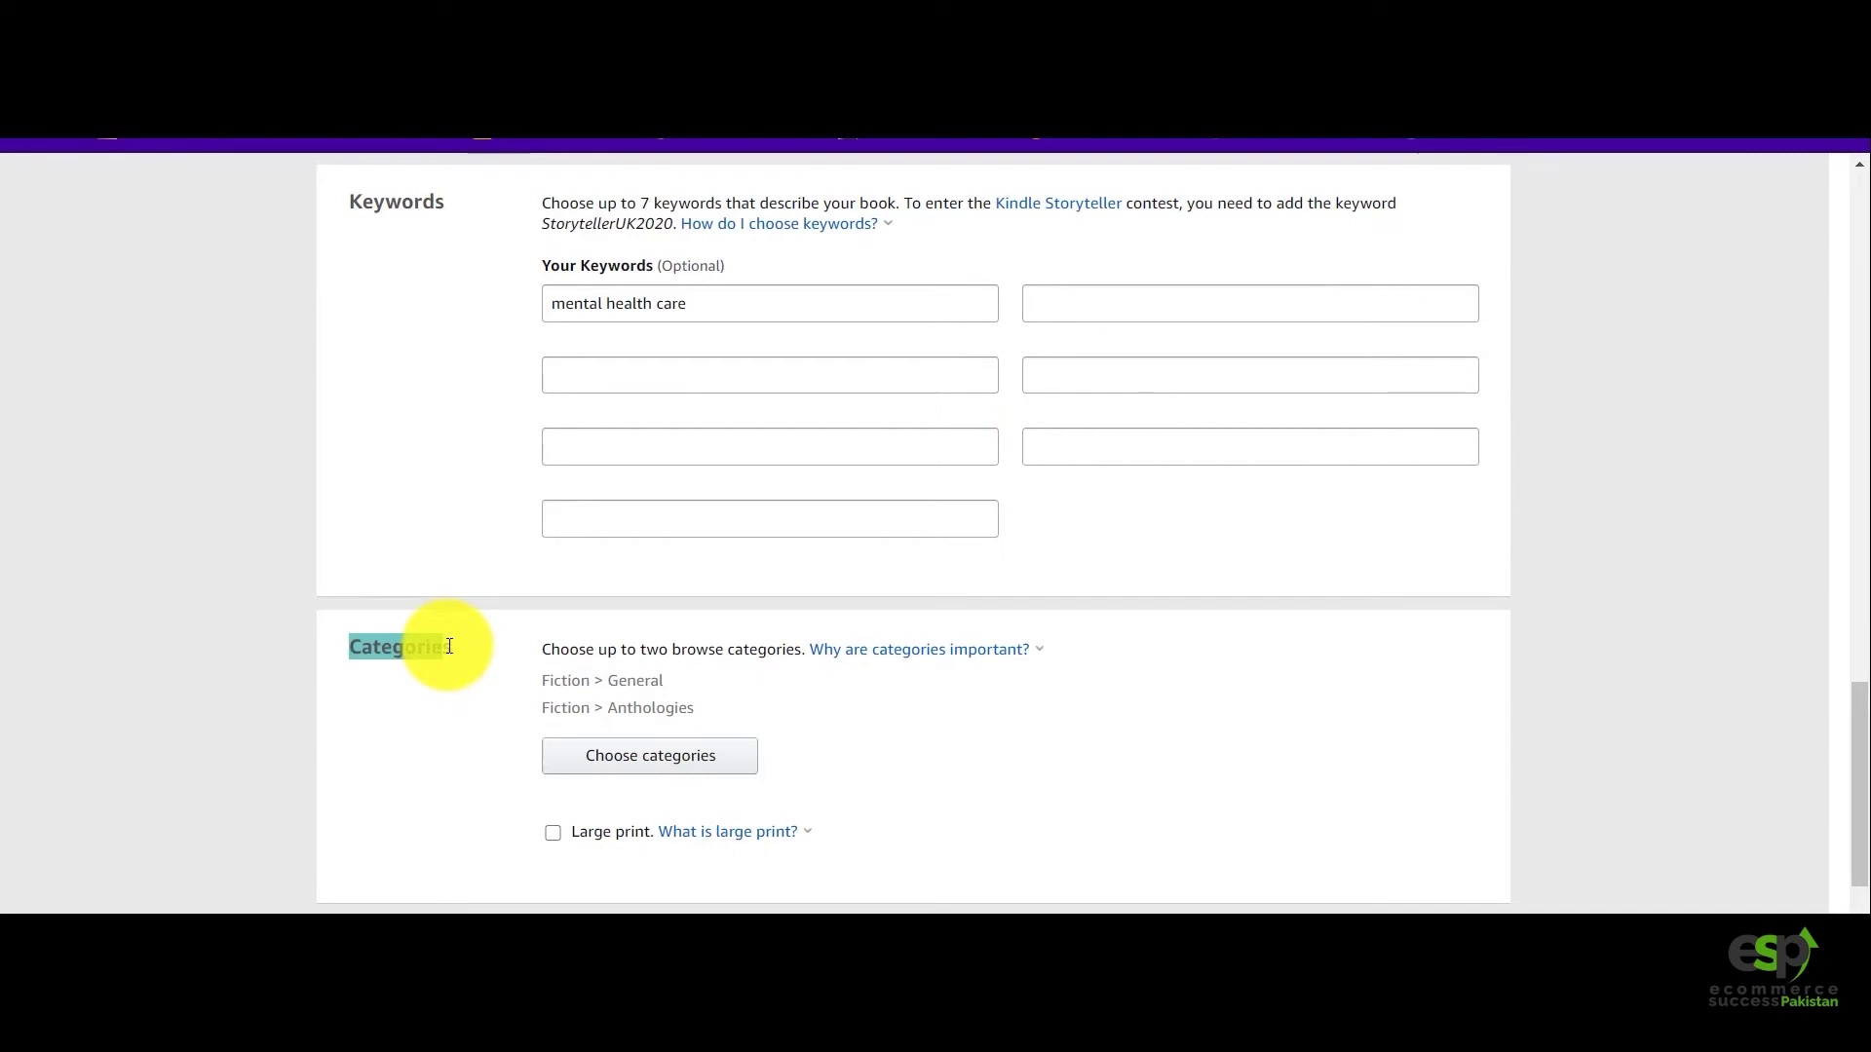
pyautogui.click(627, 768)
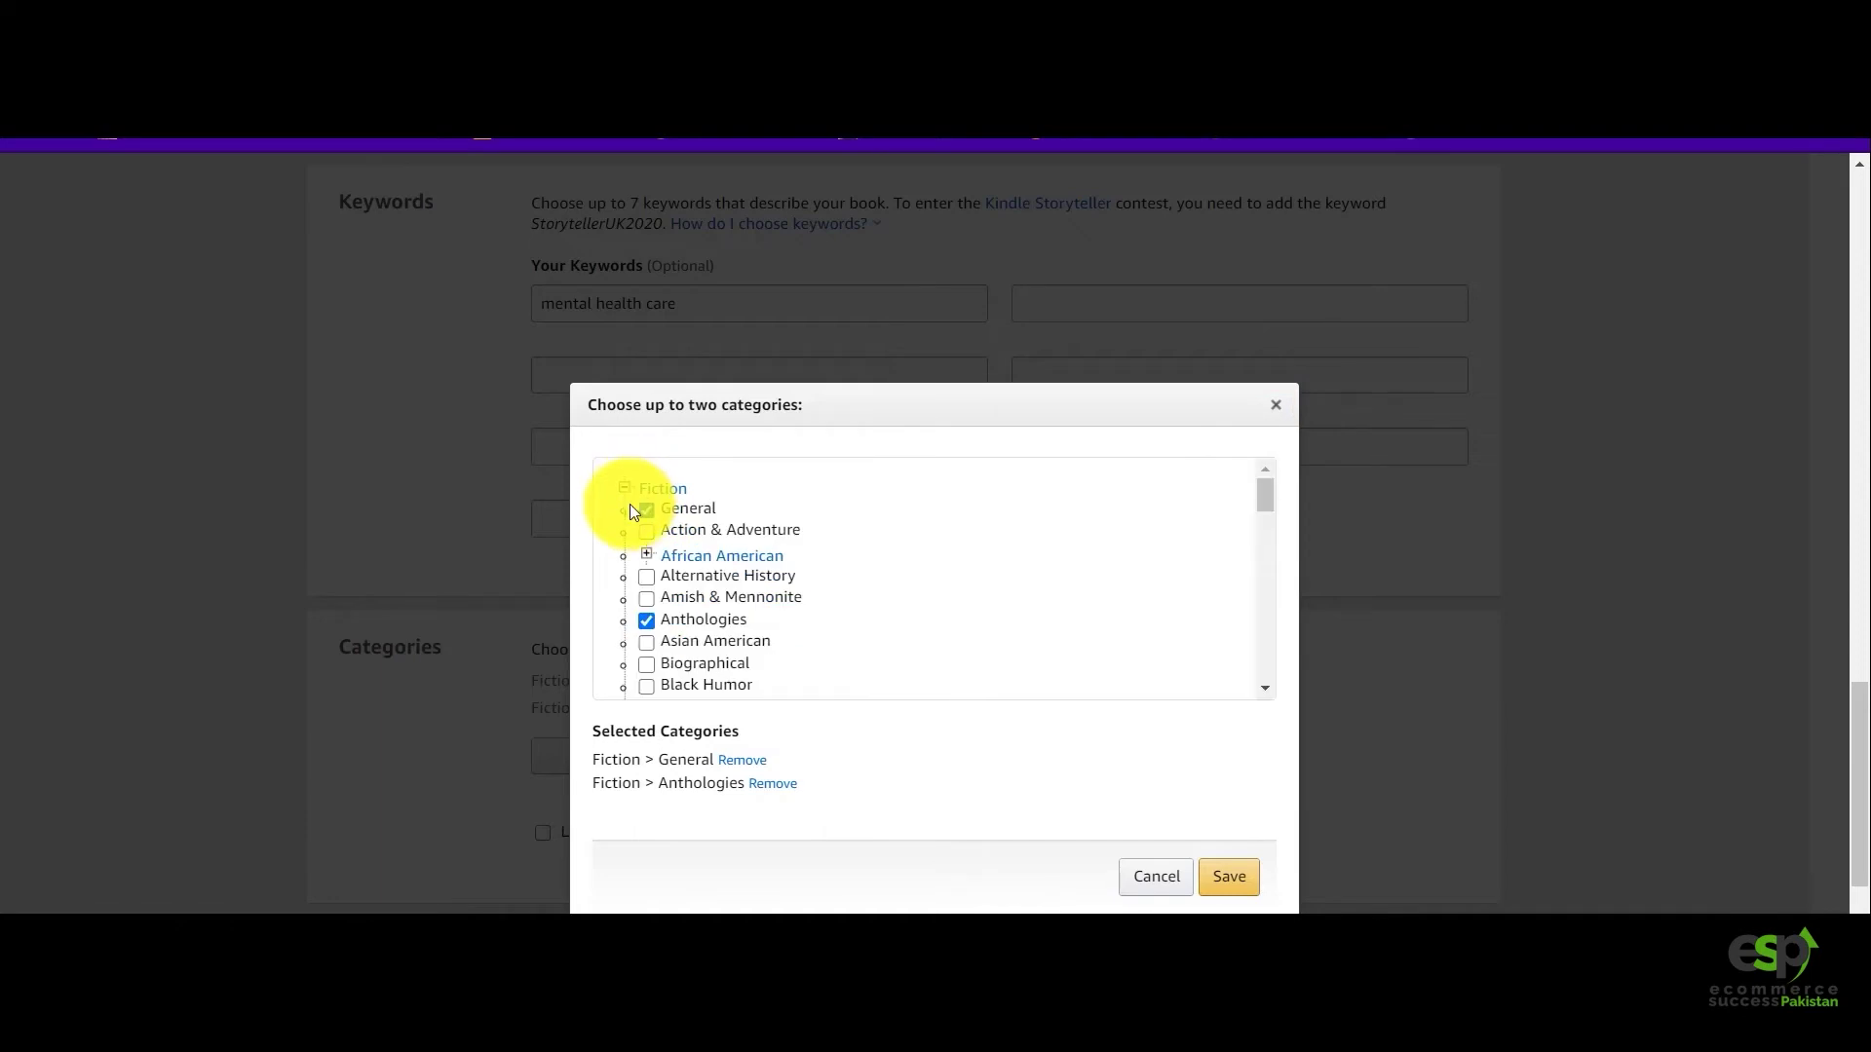
# Replace the selected General and Anthologies categories with Fiction > Action & Adventure.
pyautogui.click(679, 538)
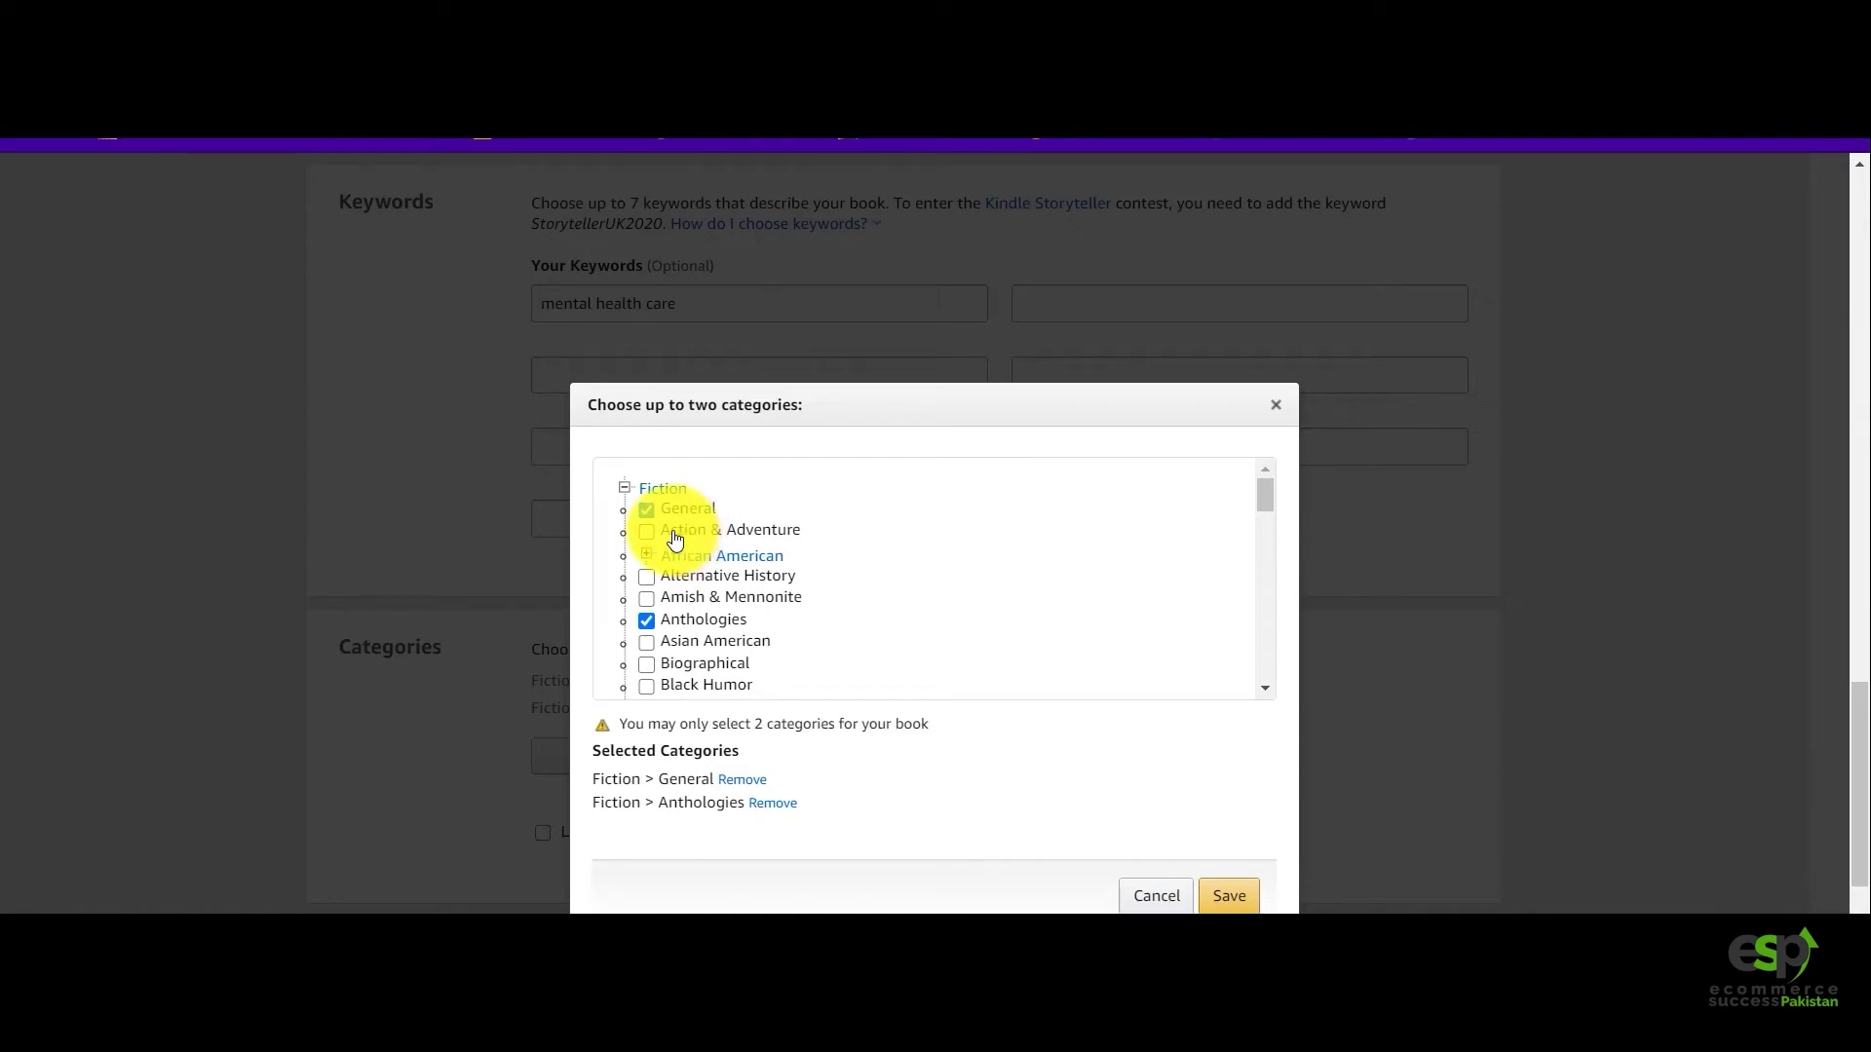
pyautogui.click(647, 620)
pyautogui.click(646, 510)
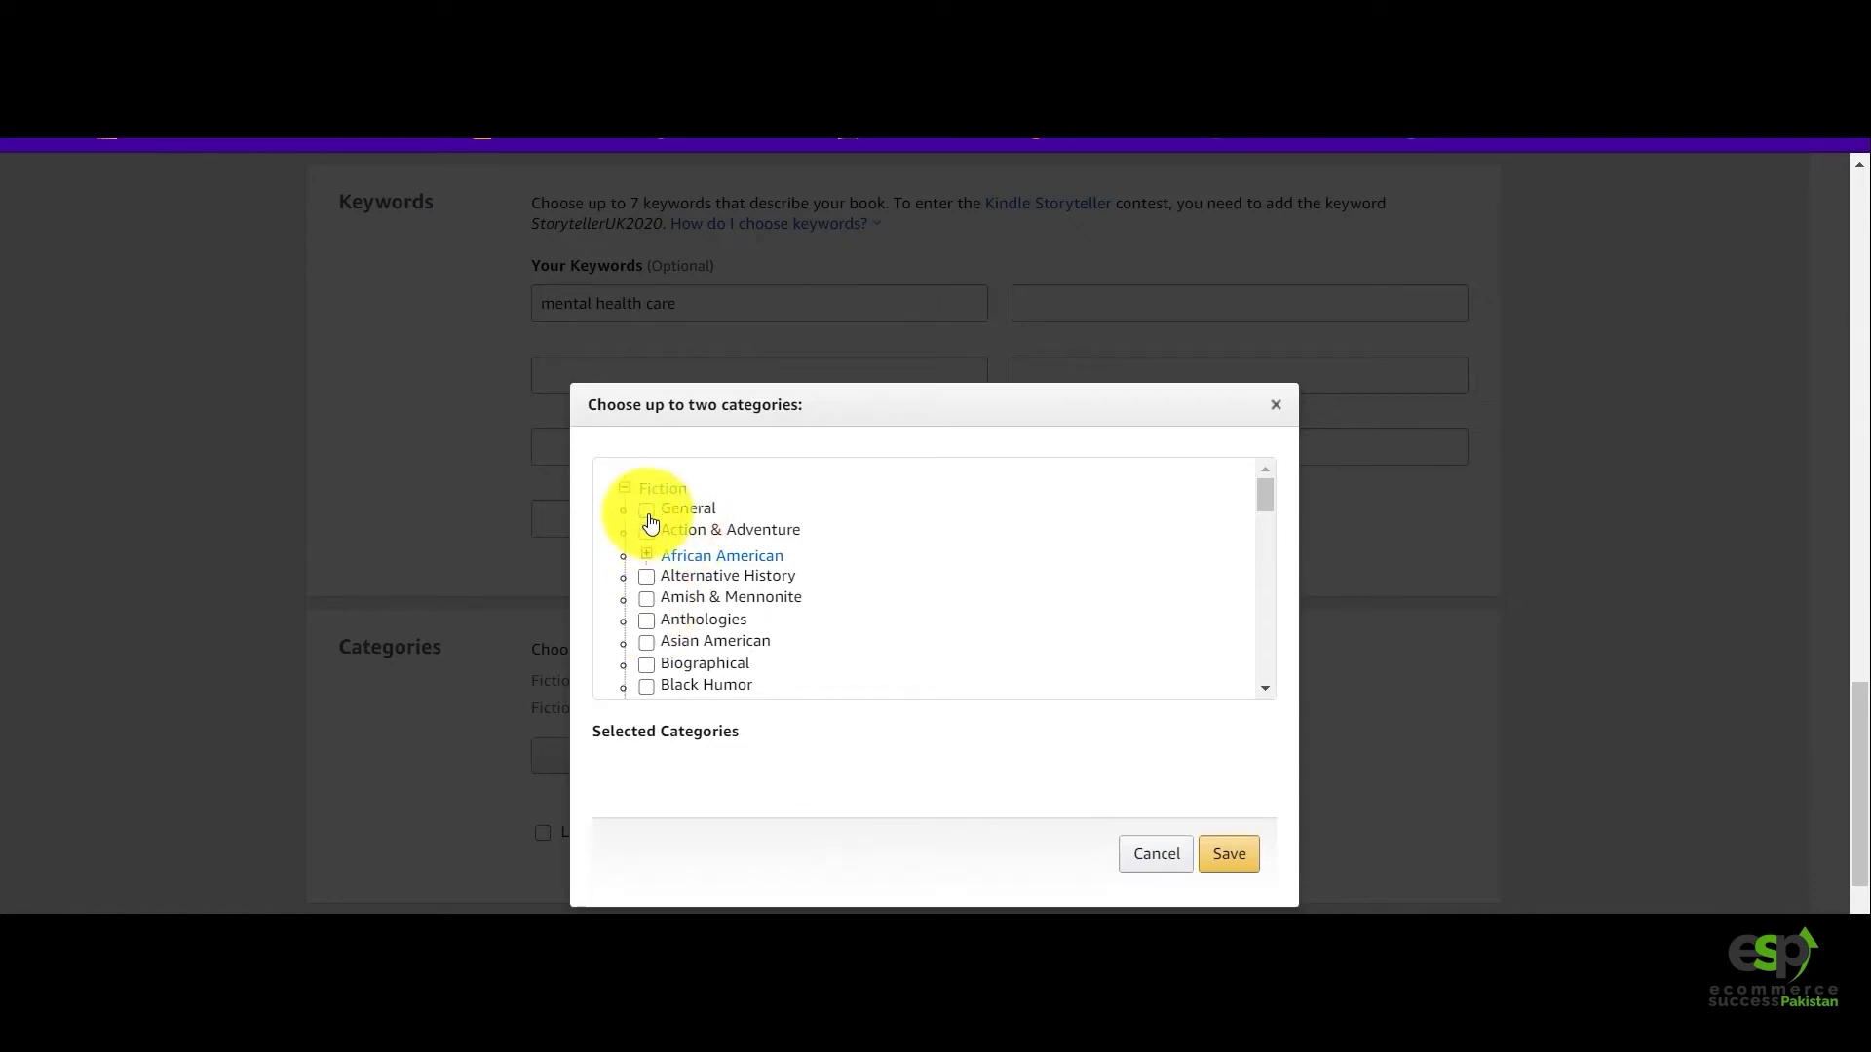
pyautogui.click(646, 532)
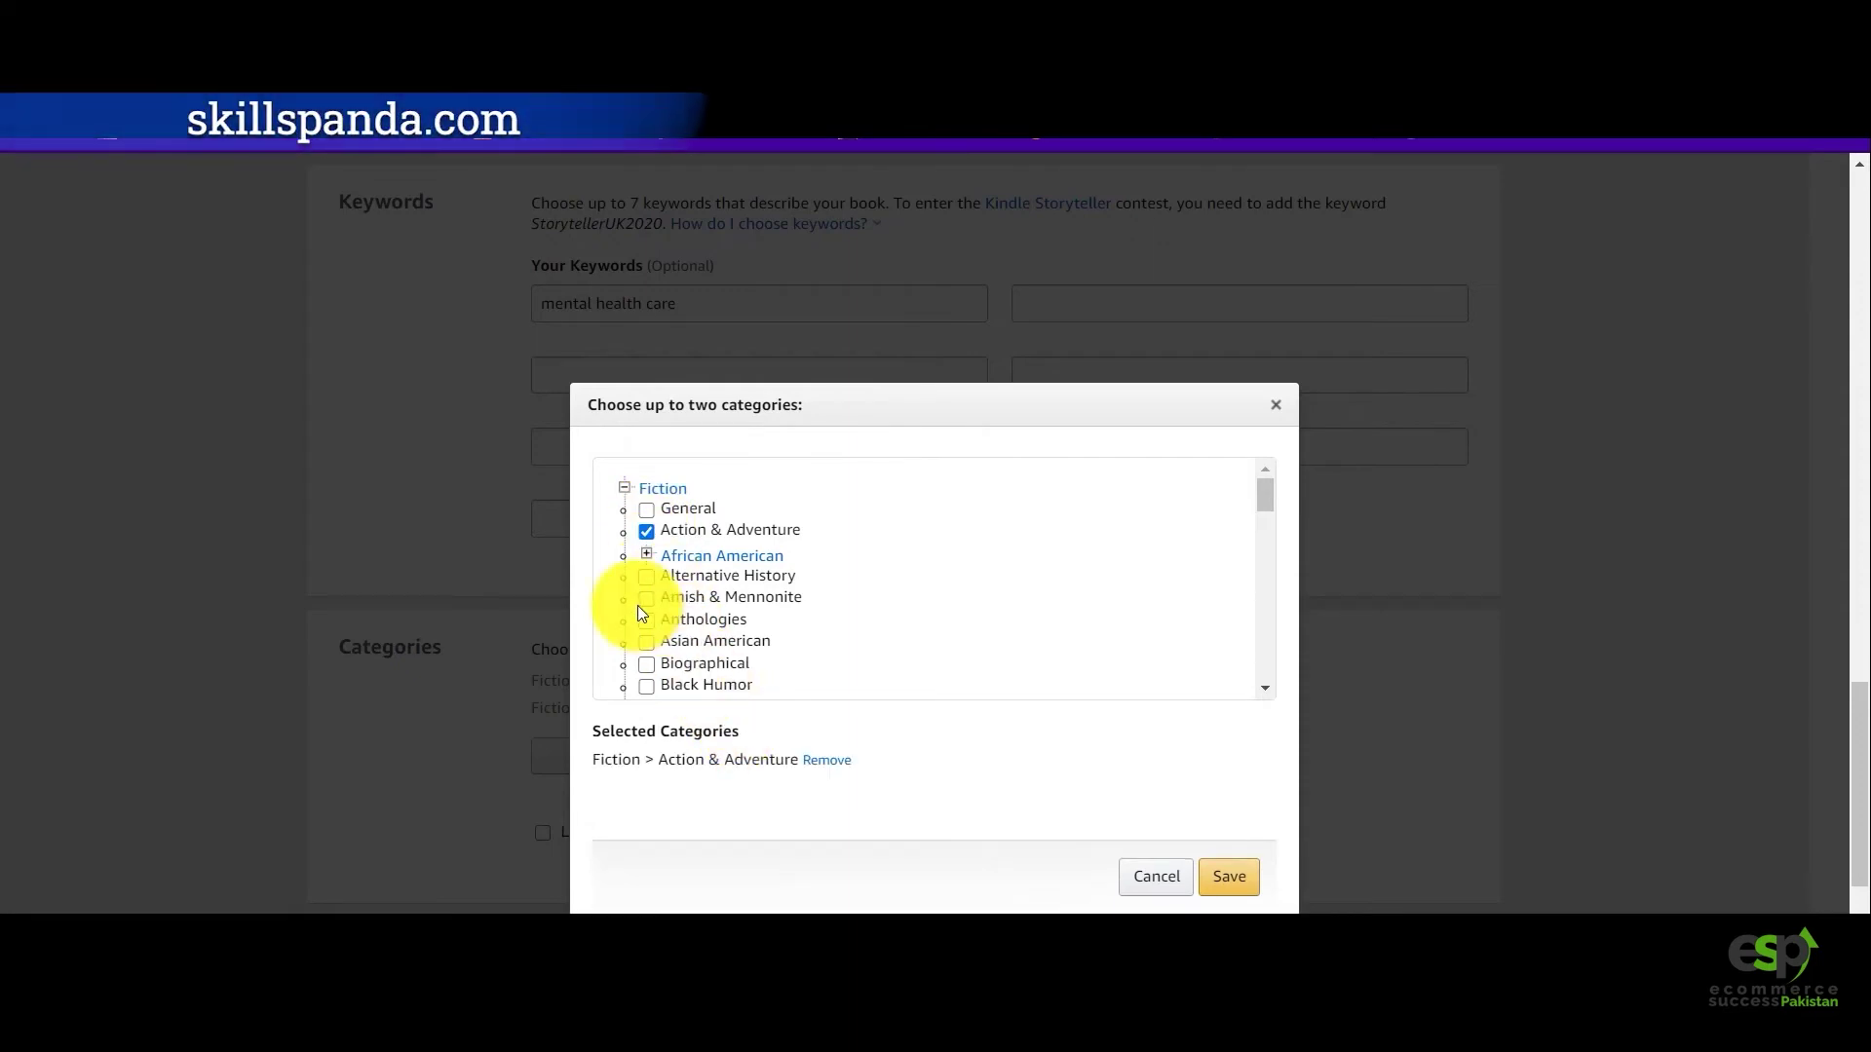
# Add Fiction > Horror as the second category and try to select a third one from the Fiction list.
pyautogui.scroll(-1, 651, 609)
pyautogui.scroll(-1, 653, 609)
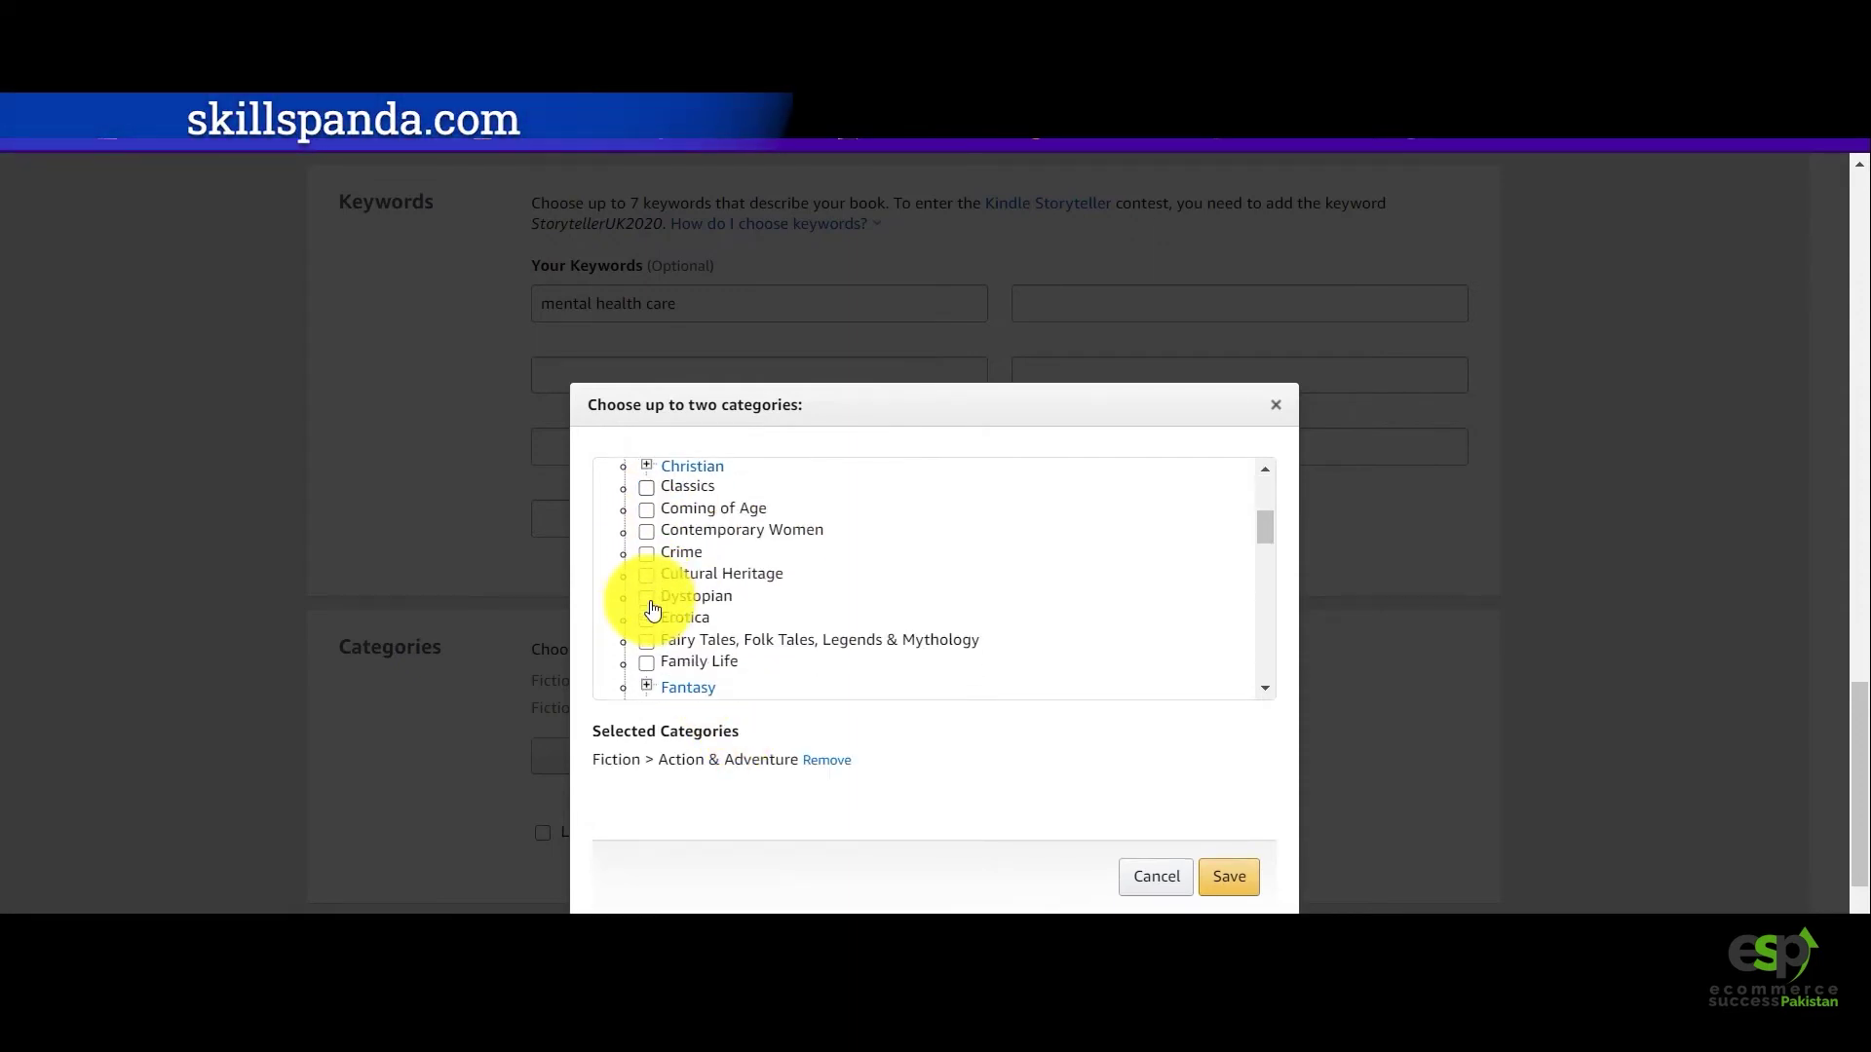
pyautogui.scroll(-1, 653, 609)
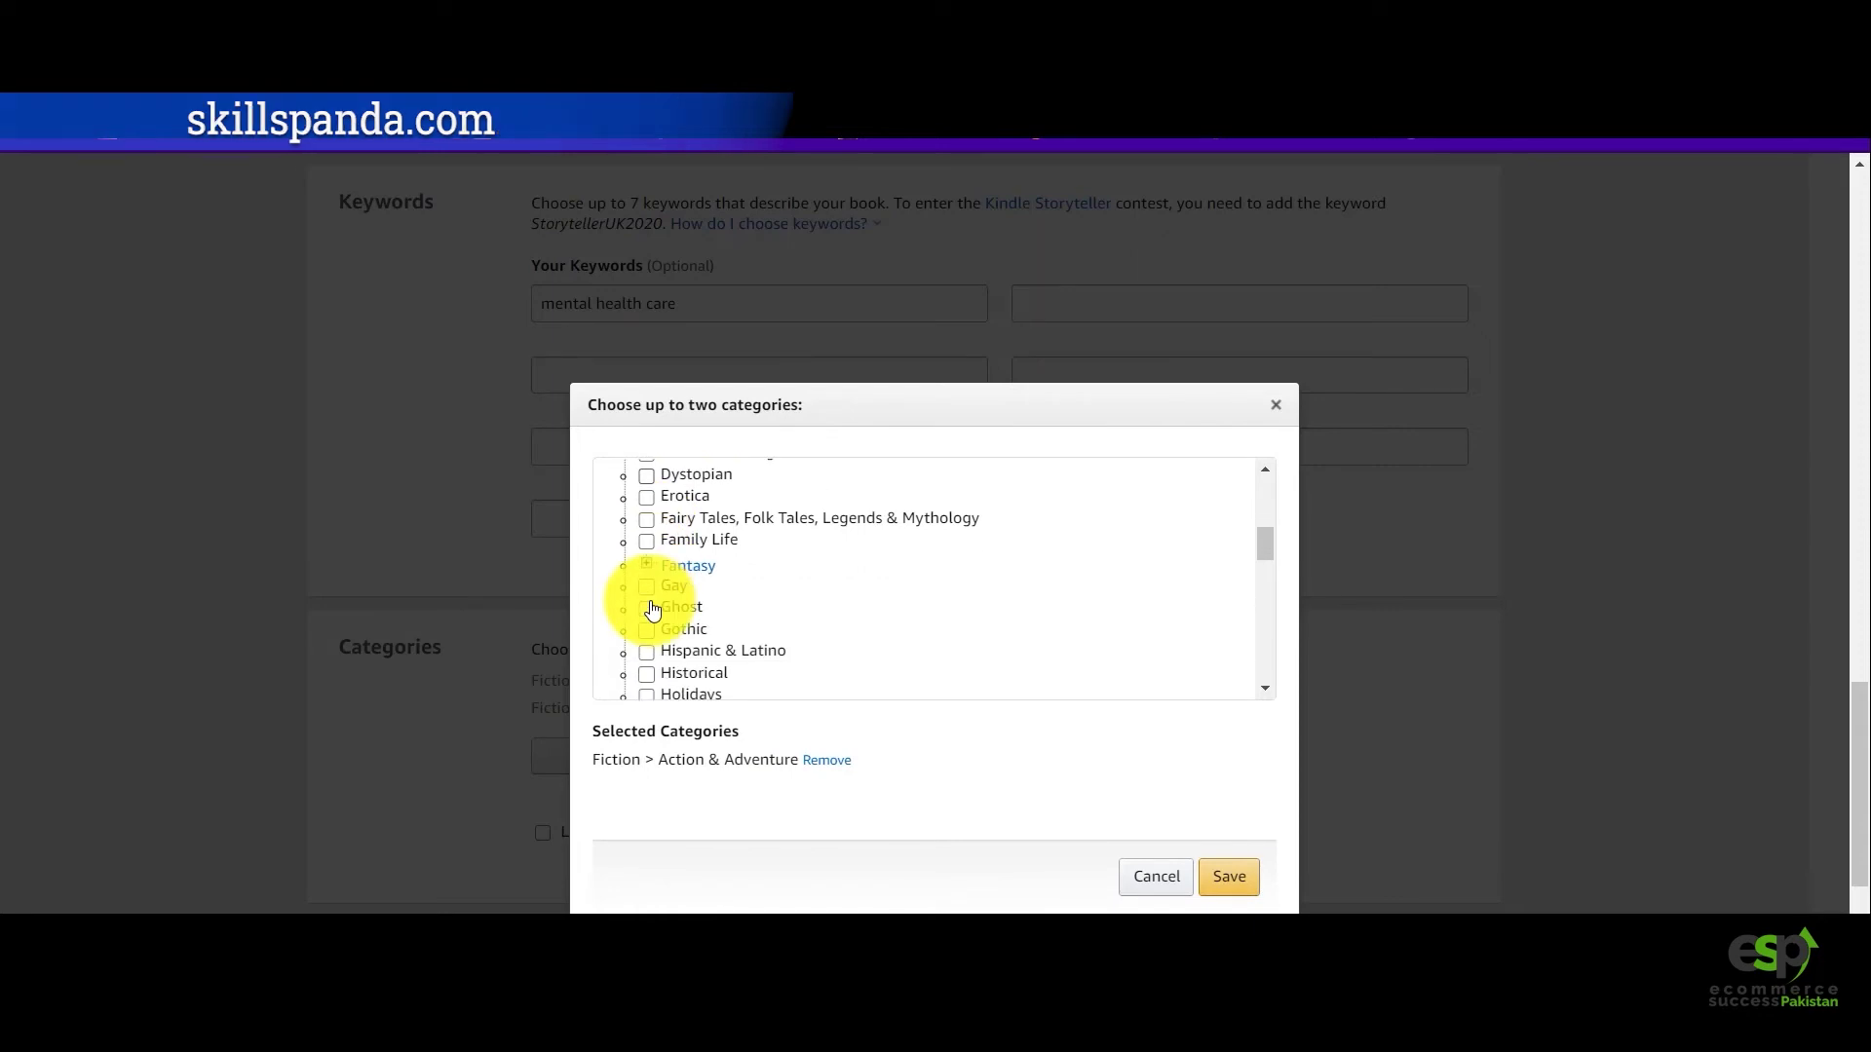
pyautogui.scroll(-1, 653, 609)
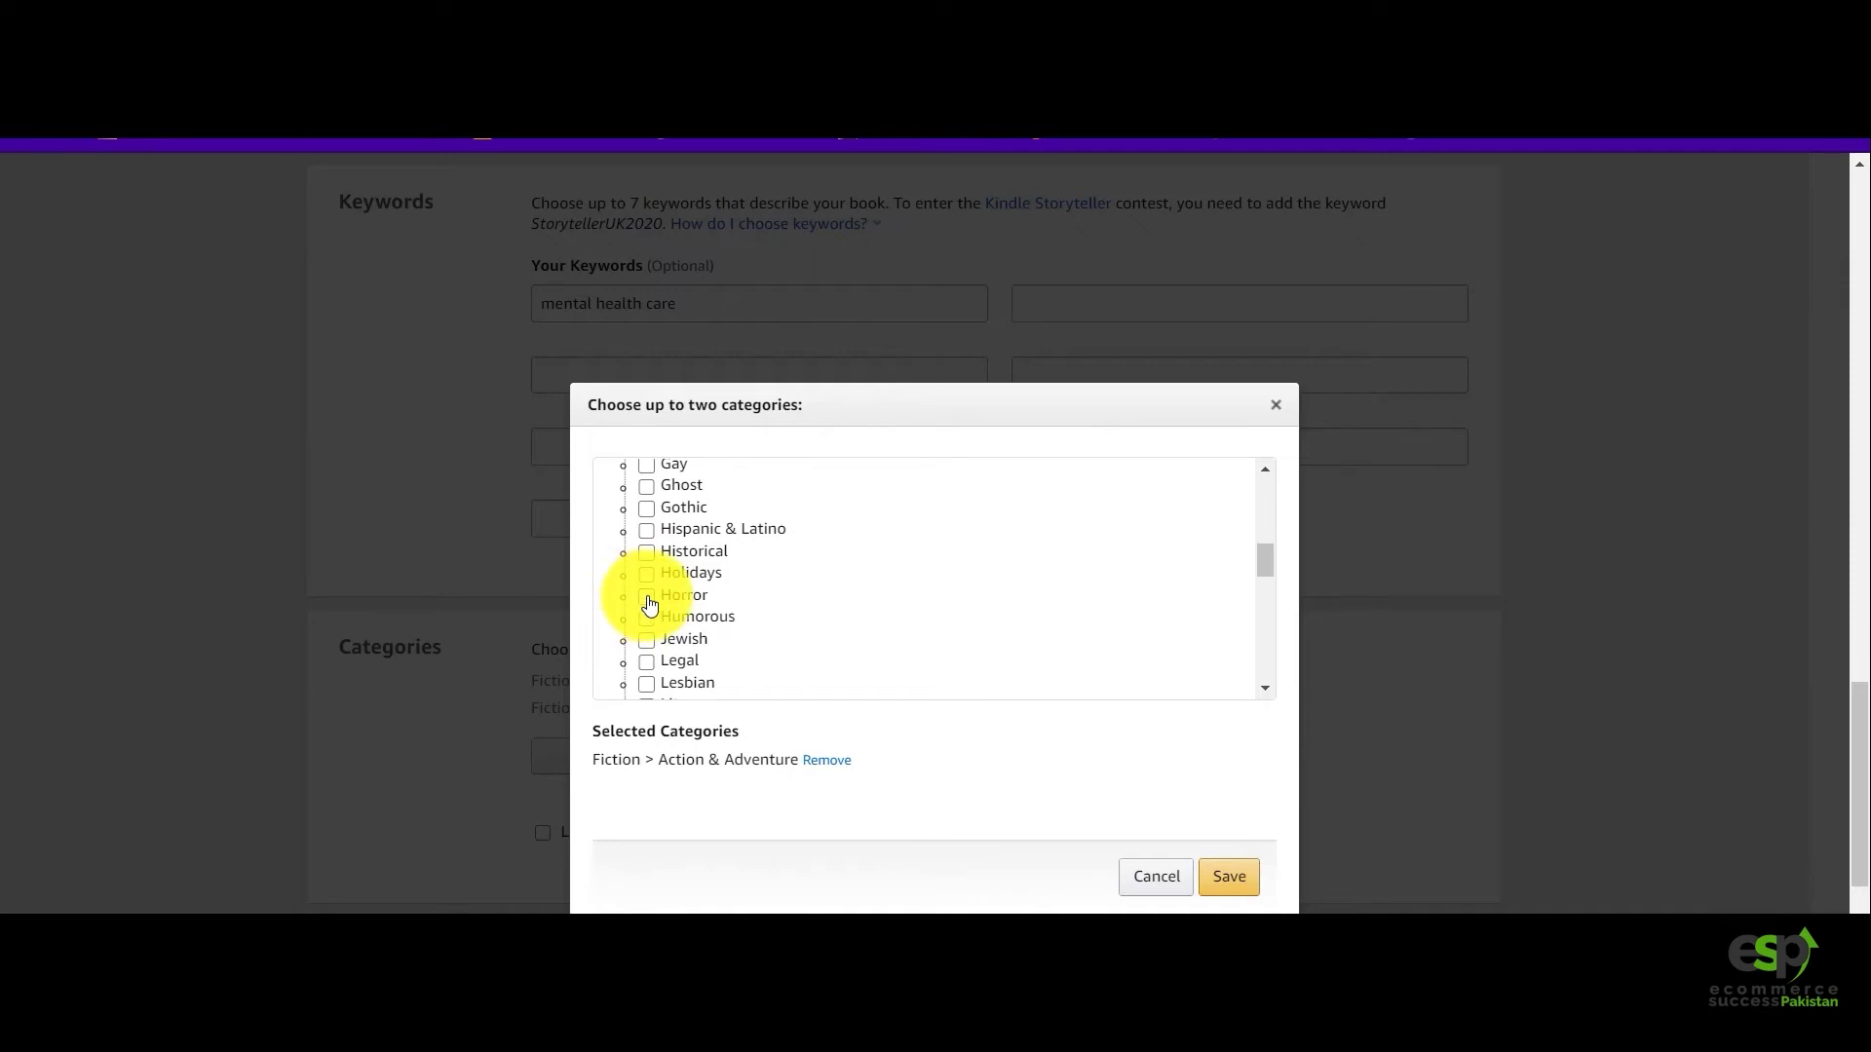
pyautogui.click(649, 602)
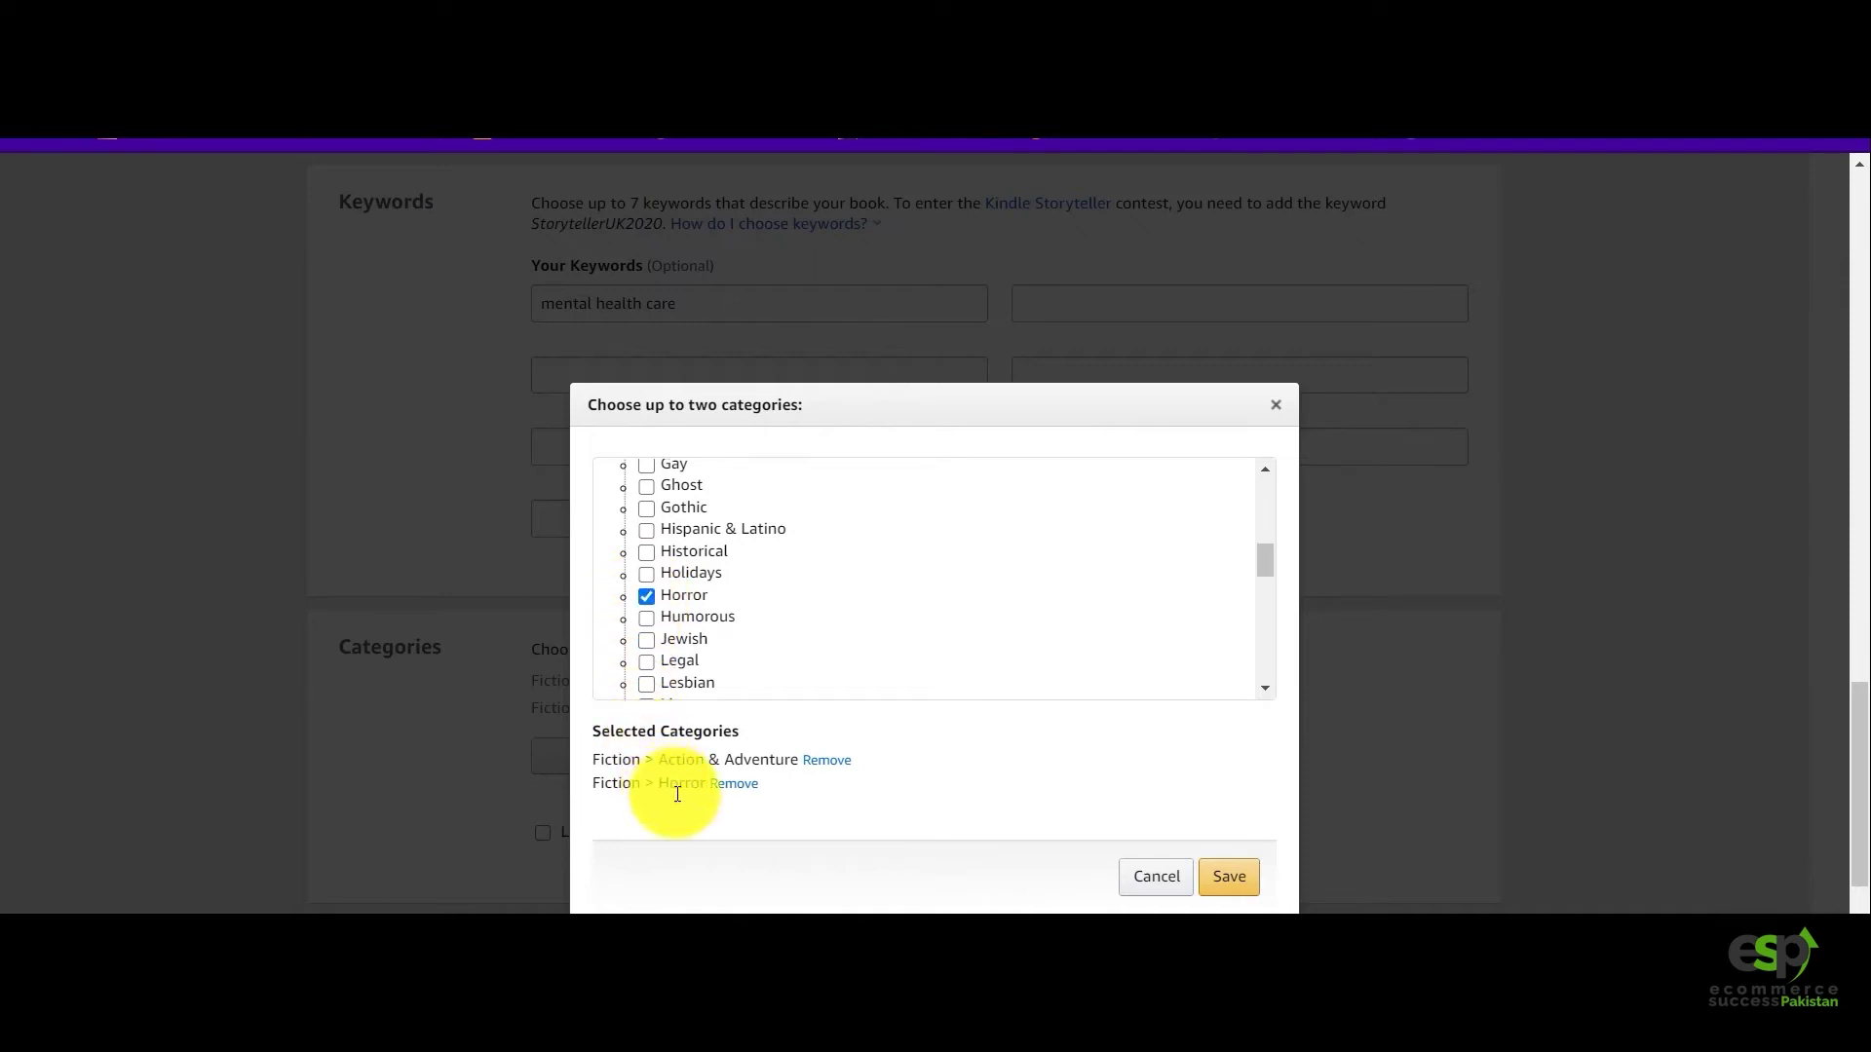
pyautogui.click(643, 653)
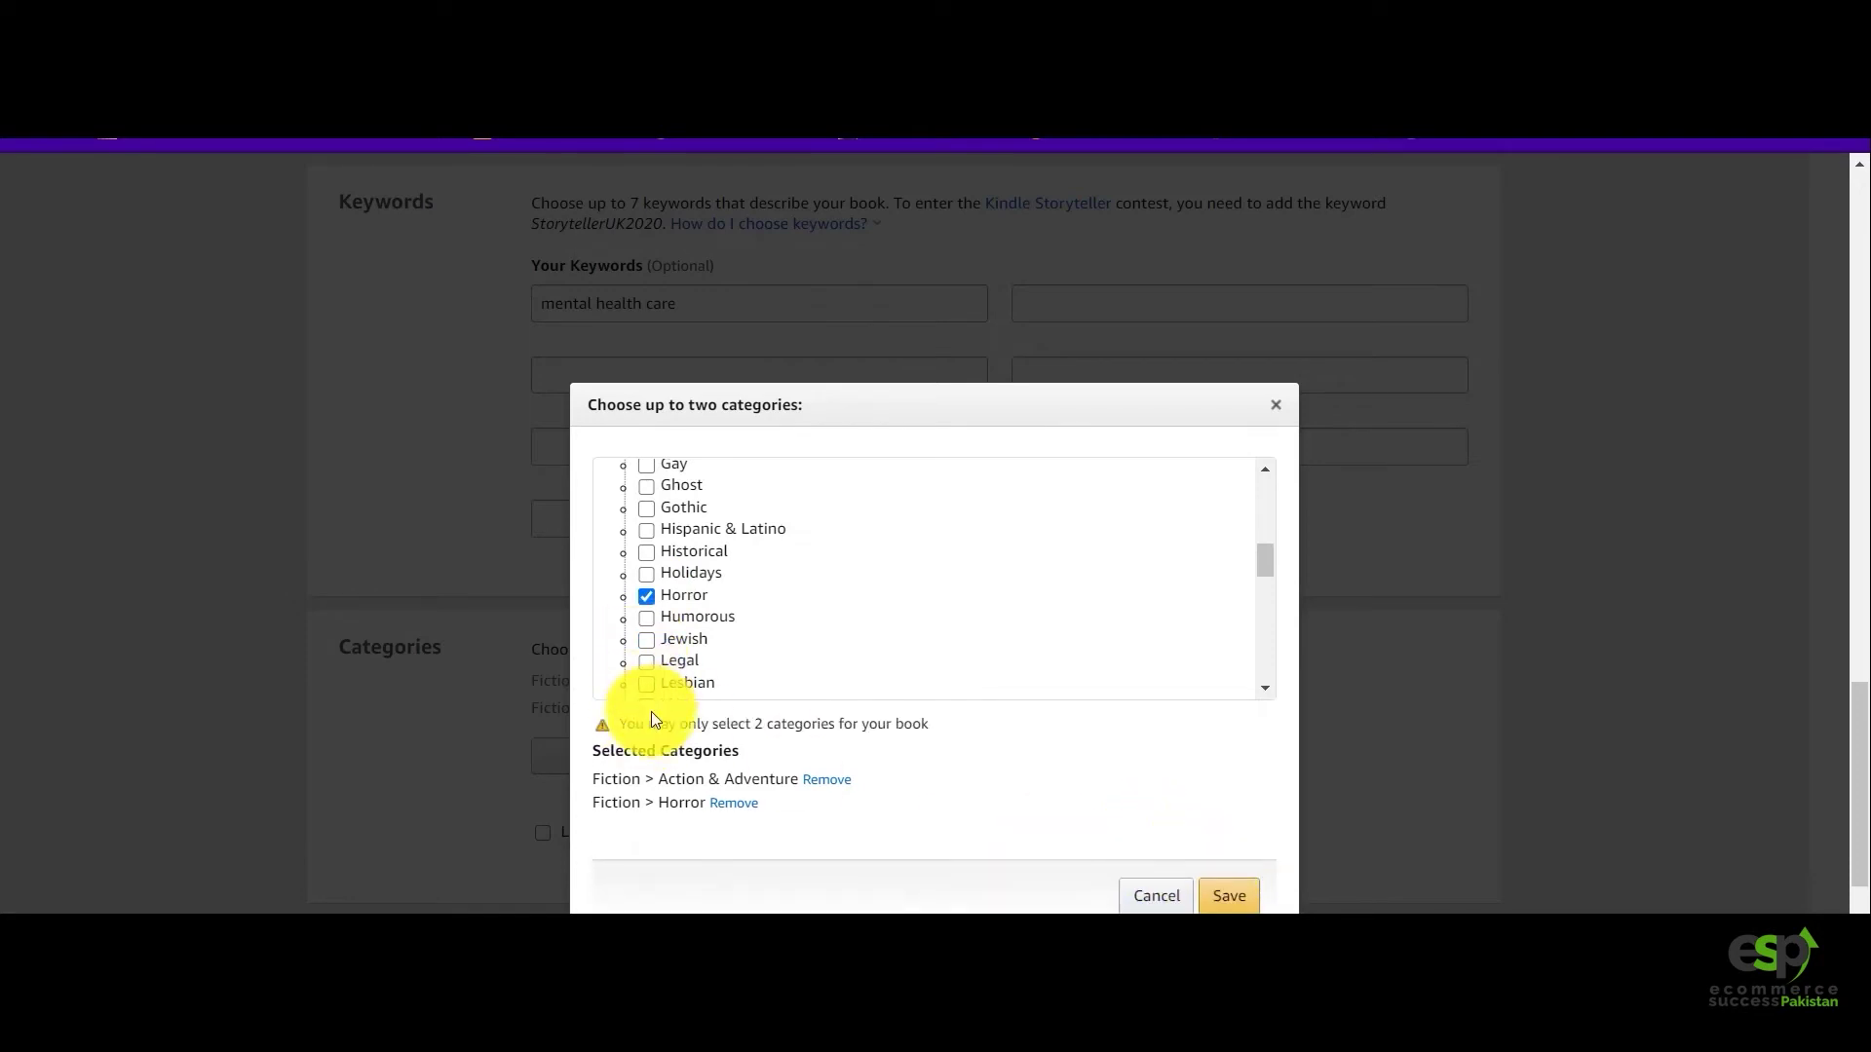
# Deselect and reselect Fiction > Horror, save the two categories and review them along with the keywords on the form.
pyautogui.click(648, 599)
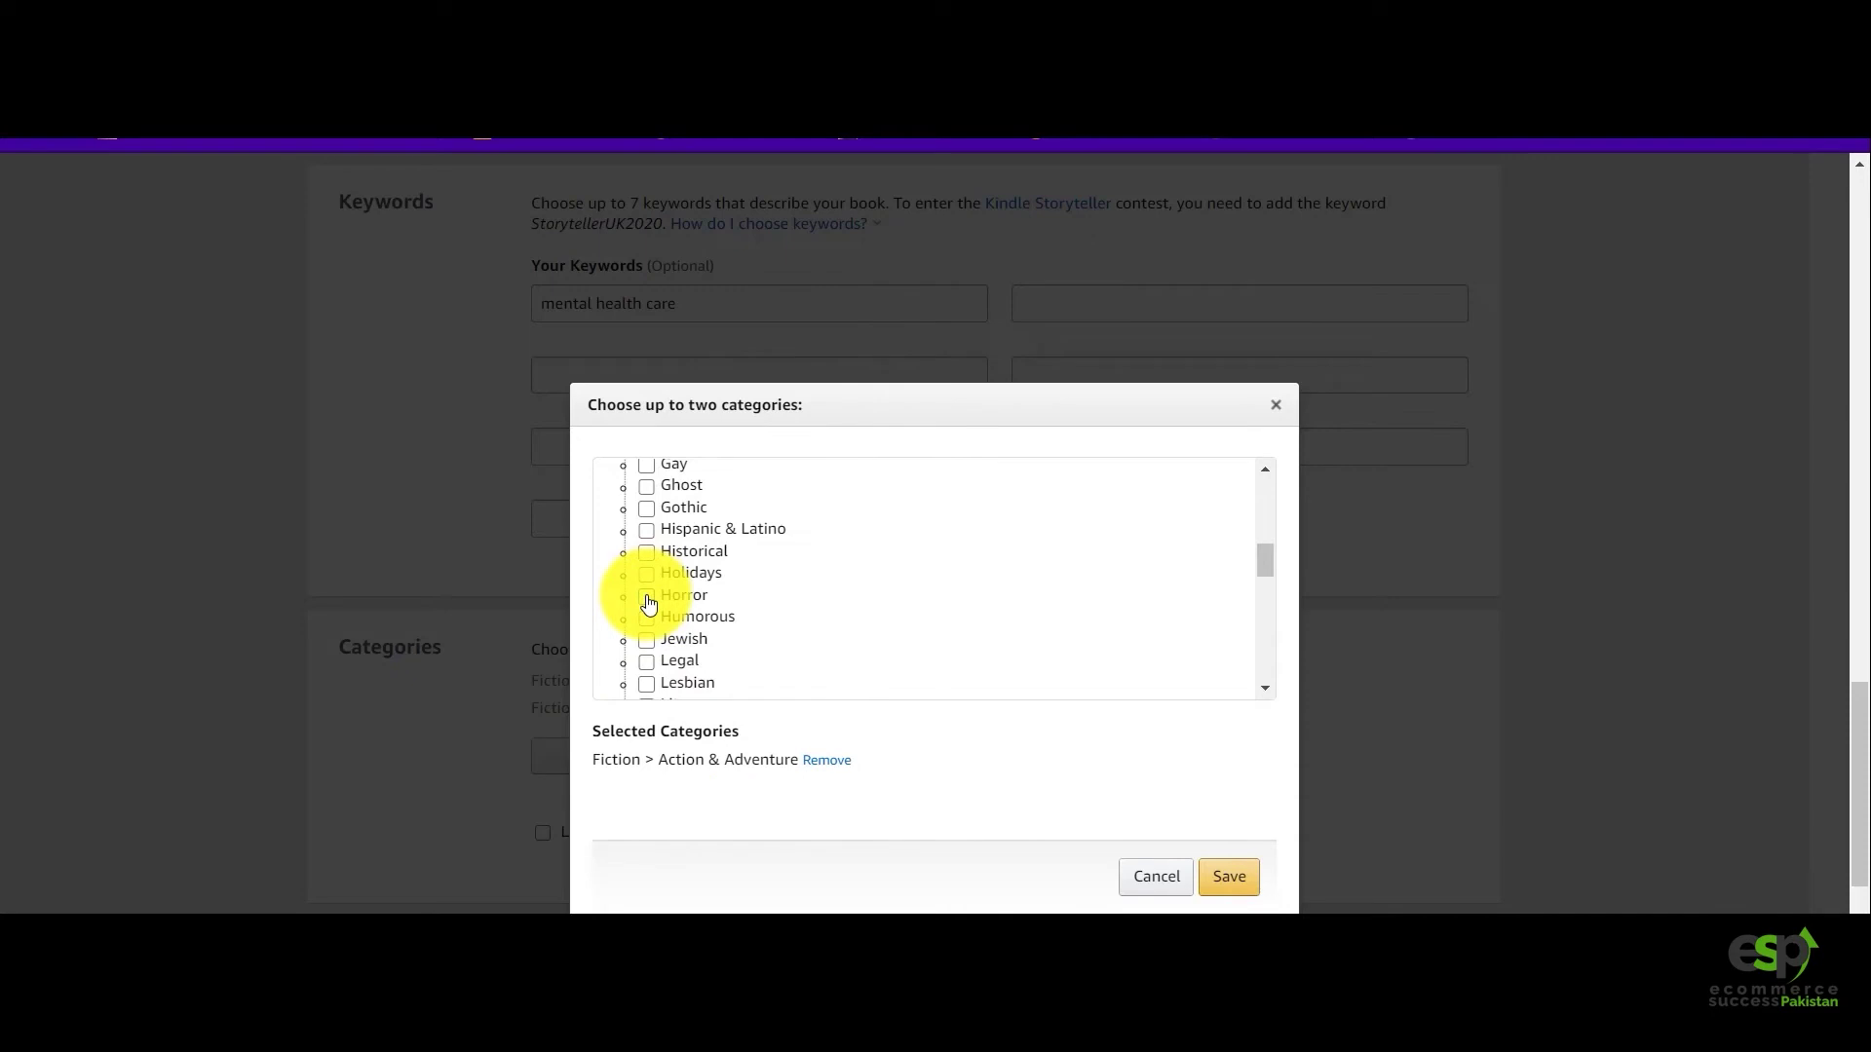
pyautogui.click(648, 598)
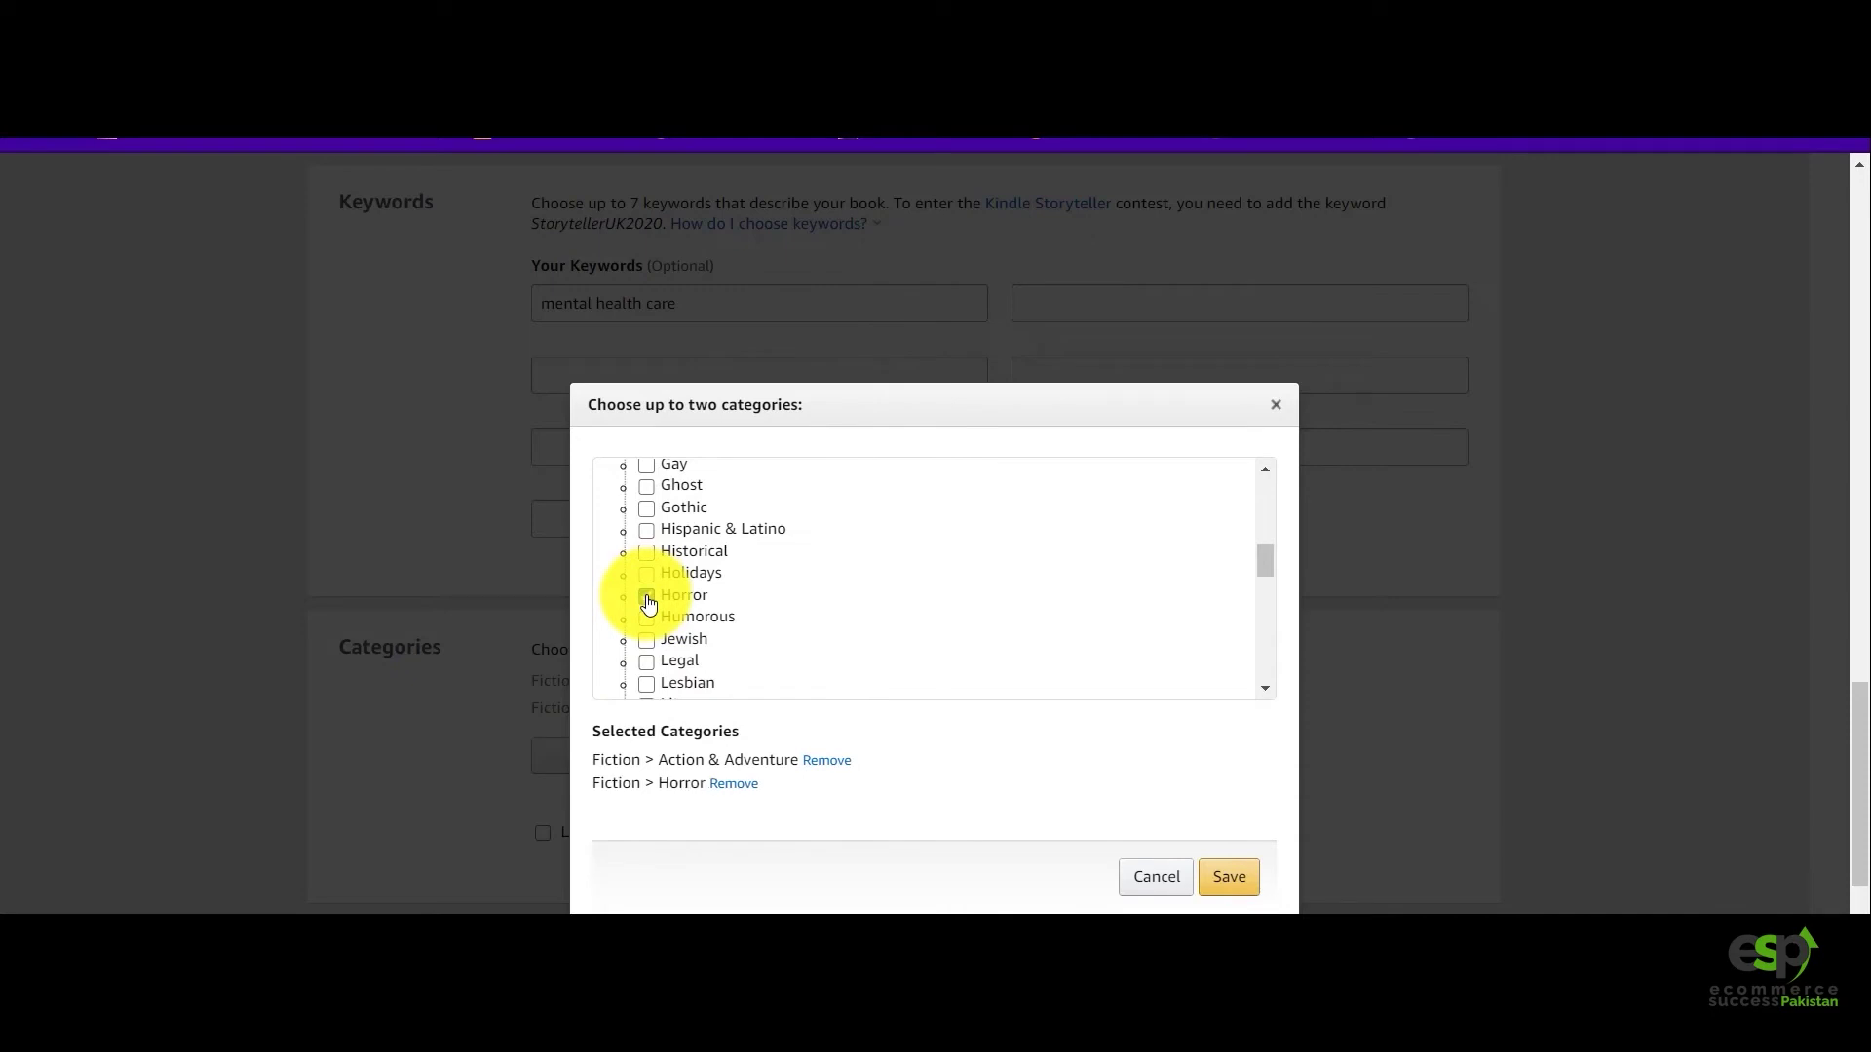
pyautogui.click(1224, 882)
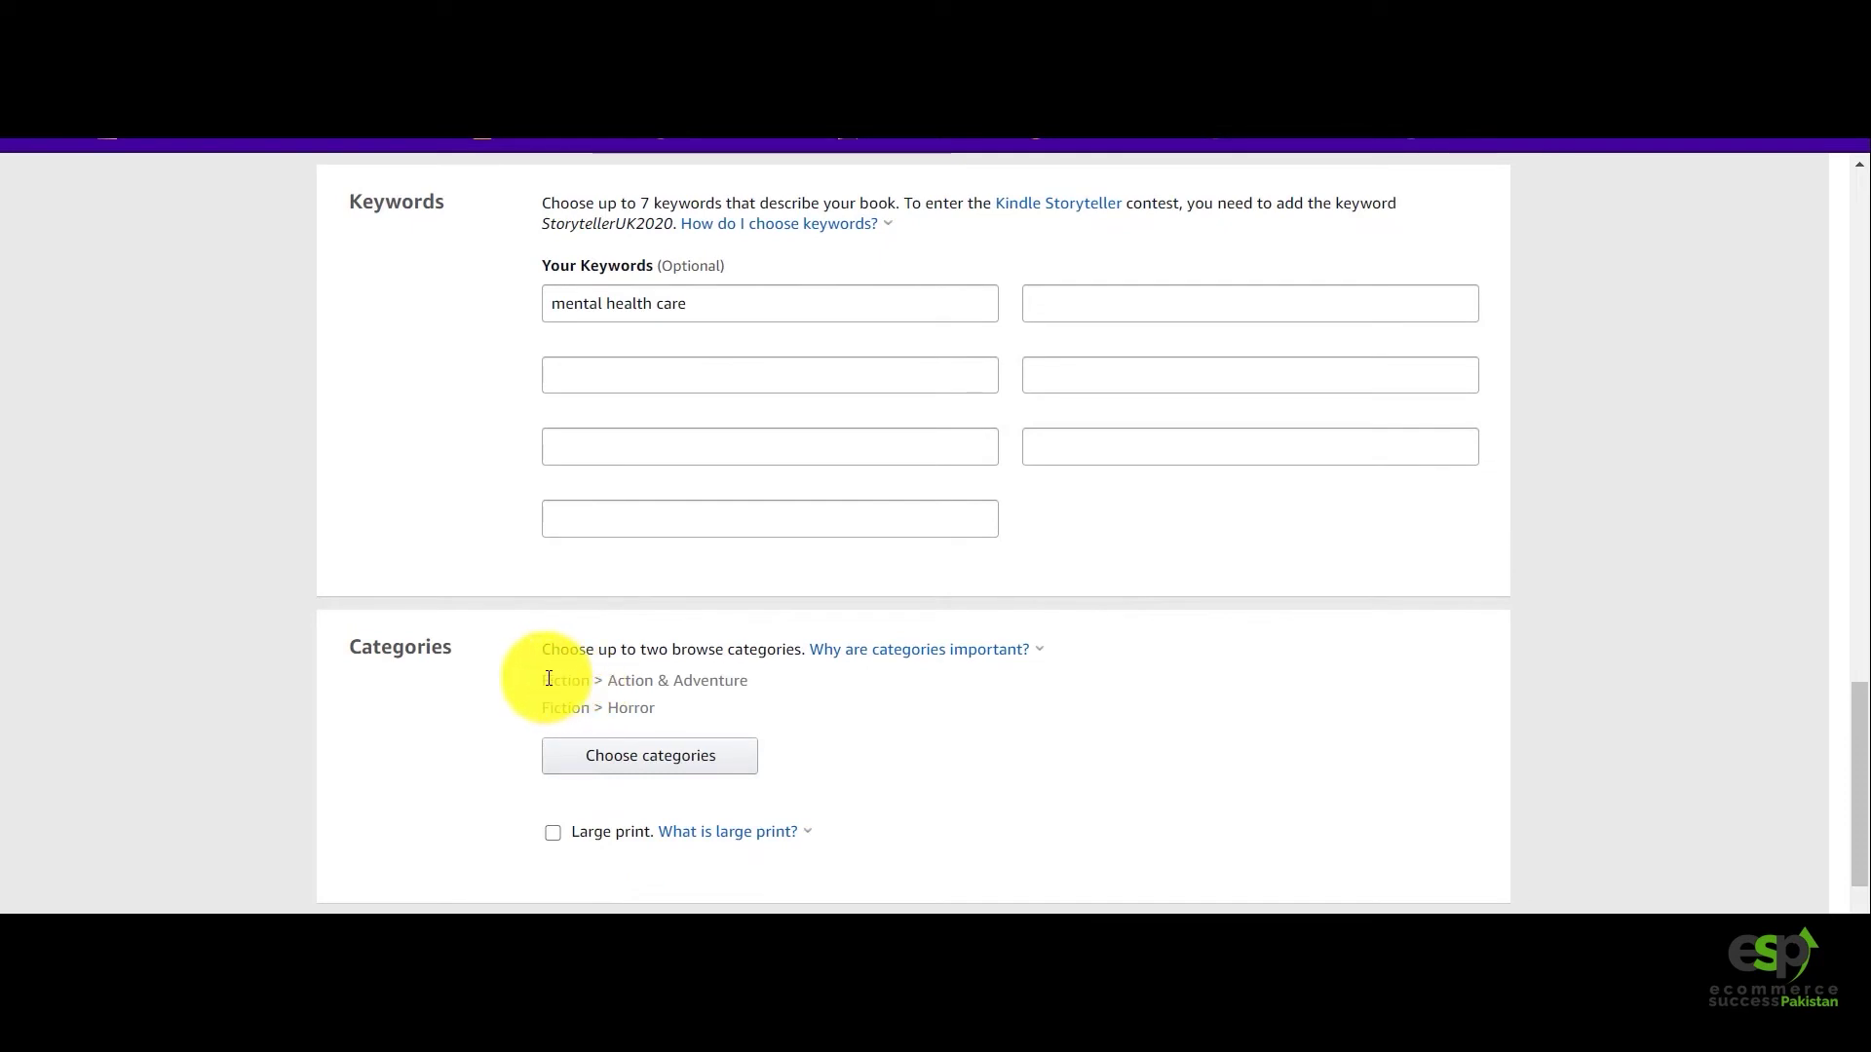
pyautogui.moveTo(541, 681); pyautogui.dragTo(662, 715)
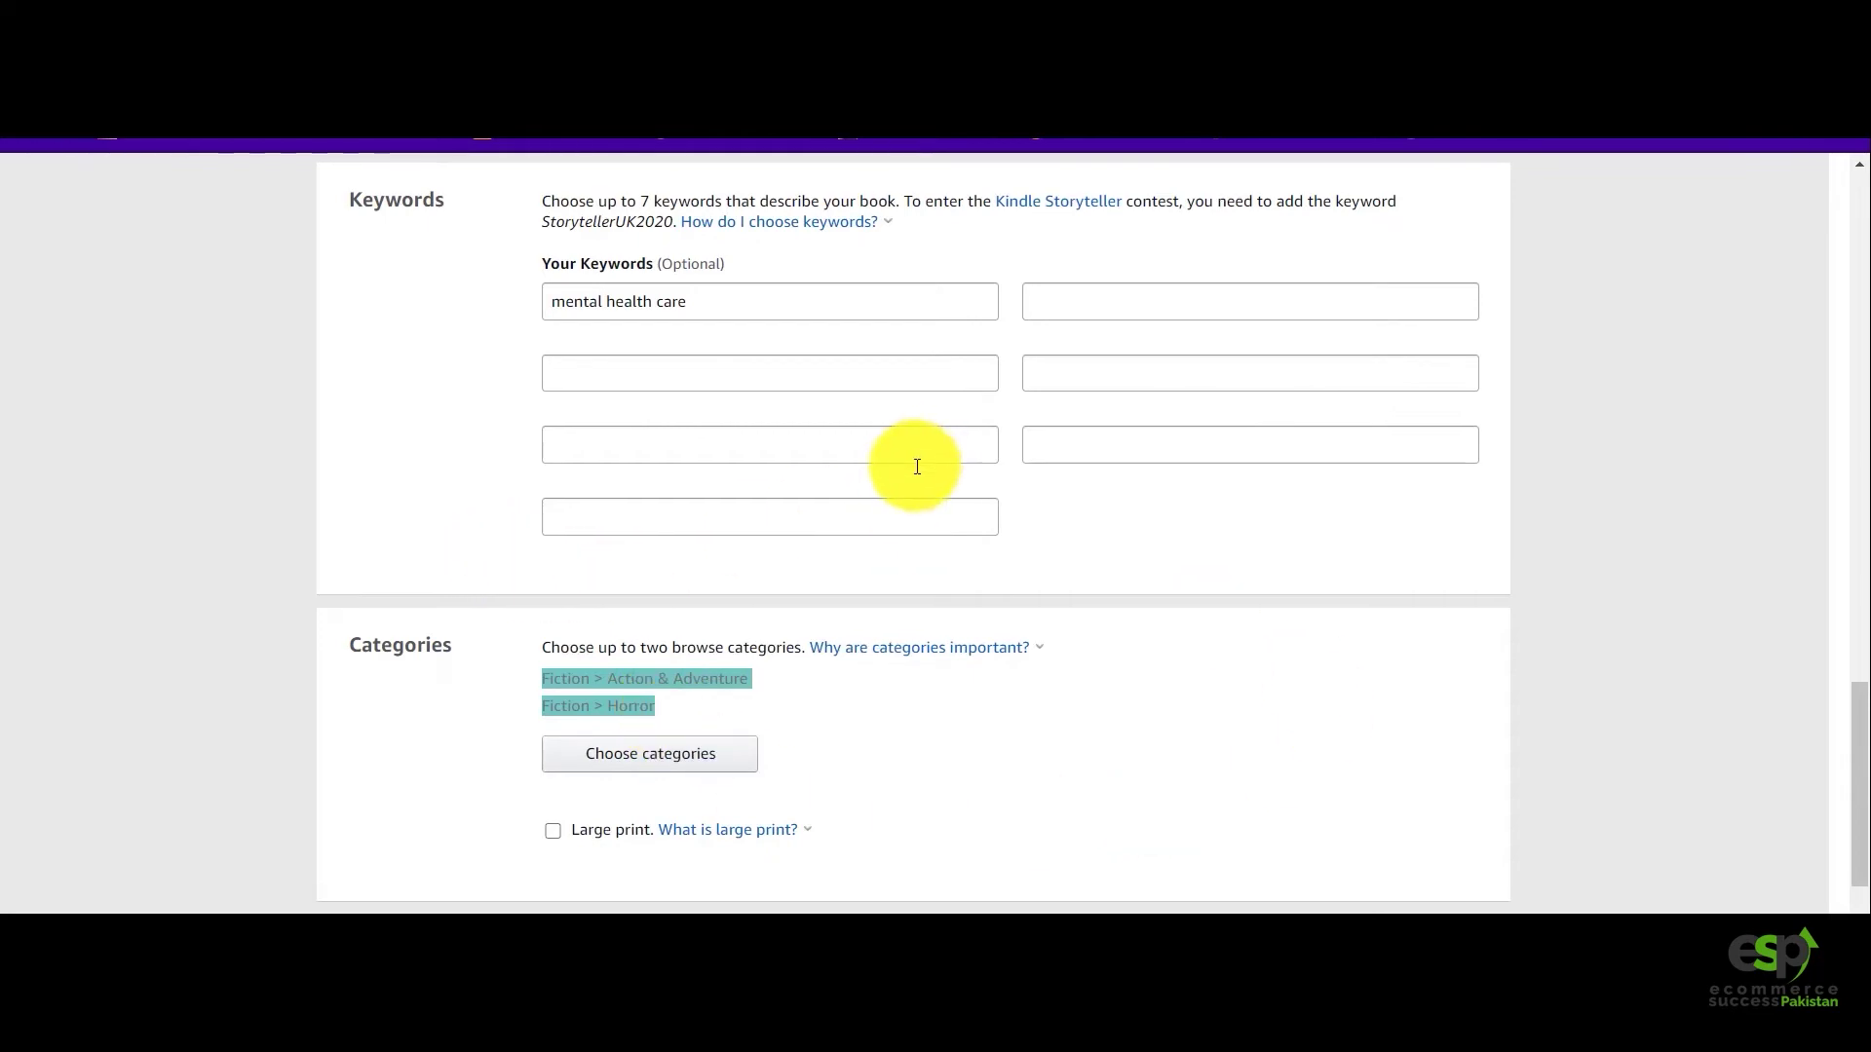
pyautogui.scroll(-5, 915, 464)
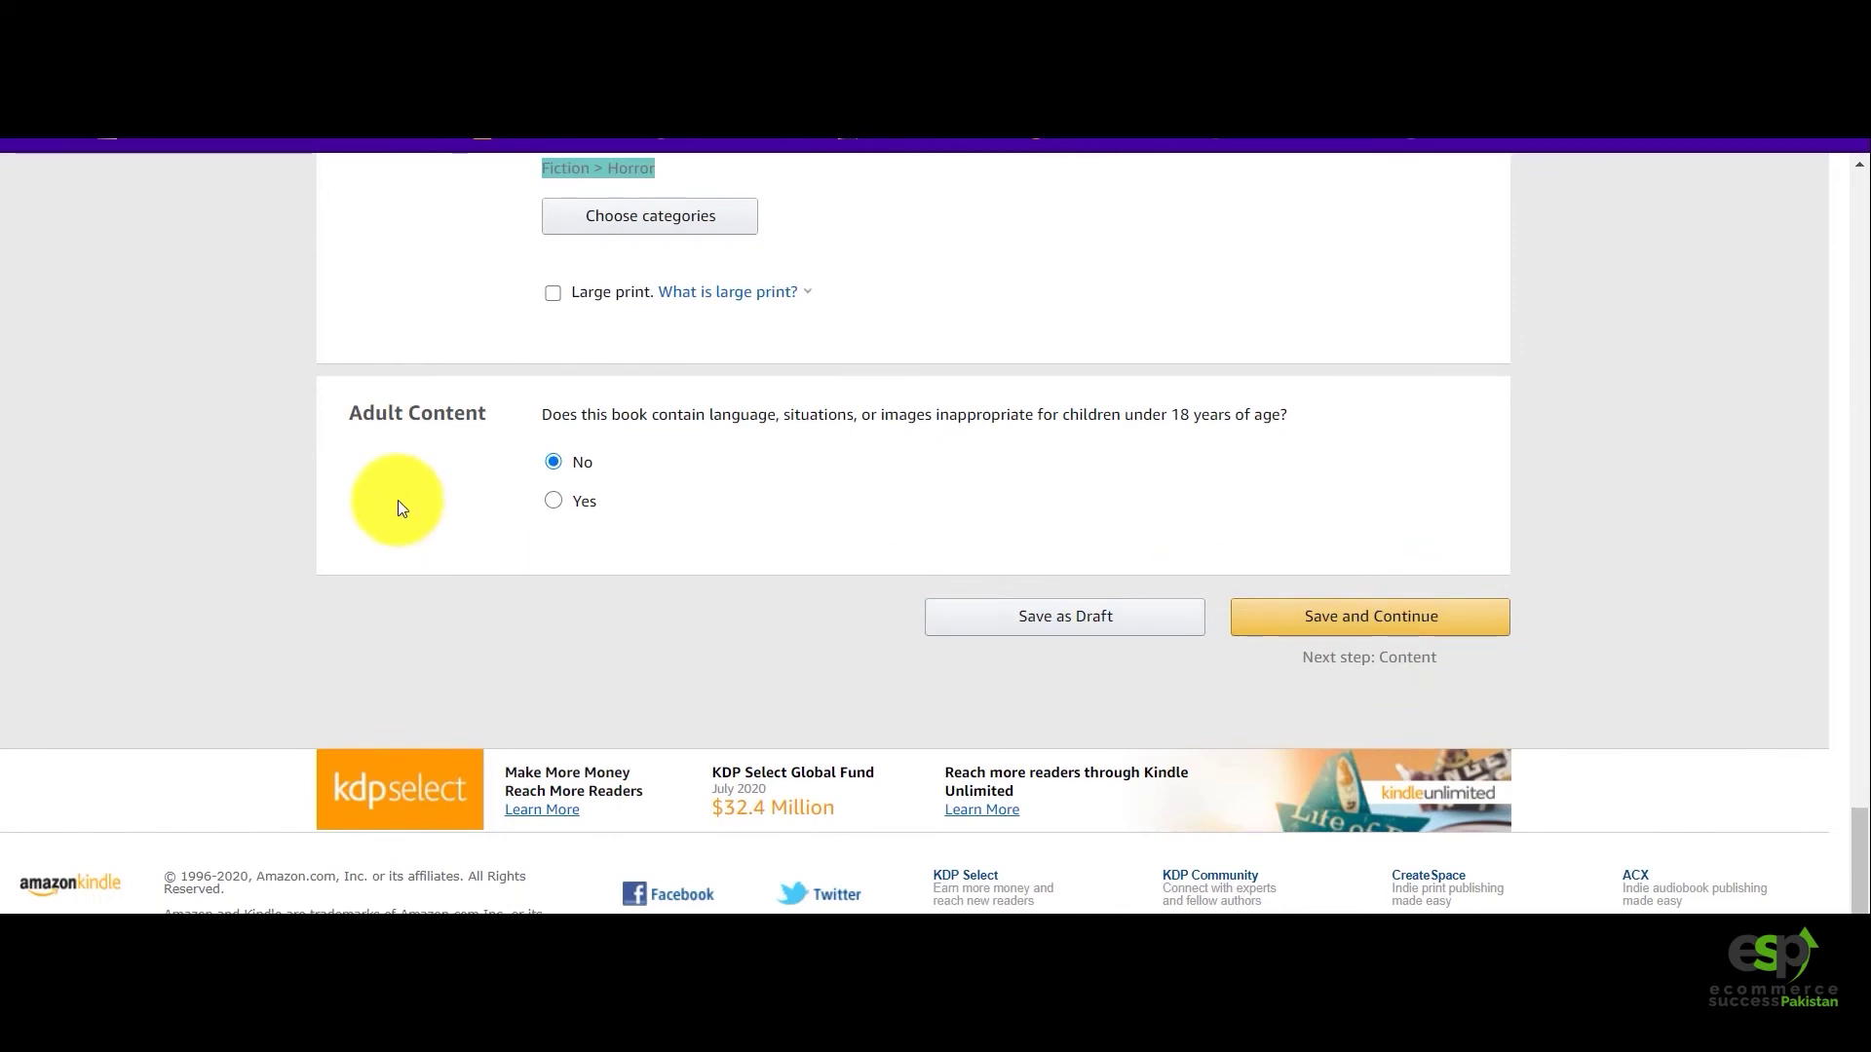
pyautogui.scroll(6, 397, 500)
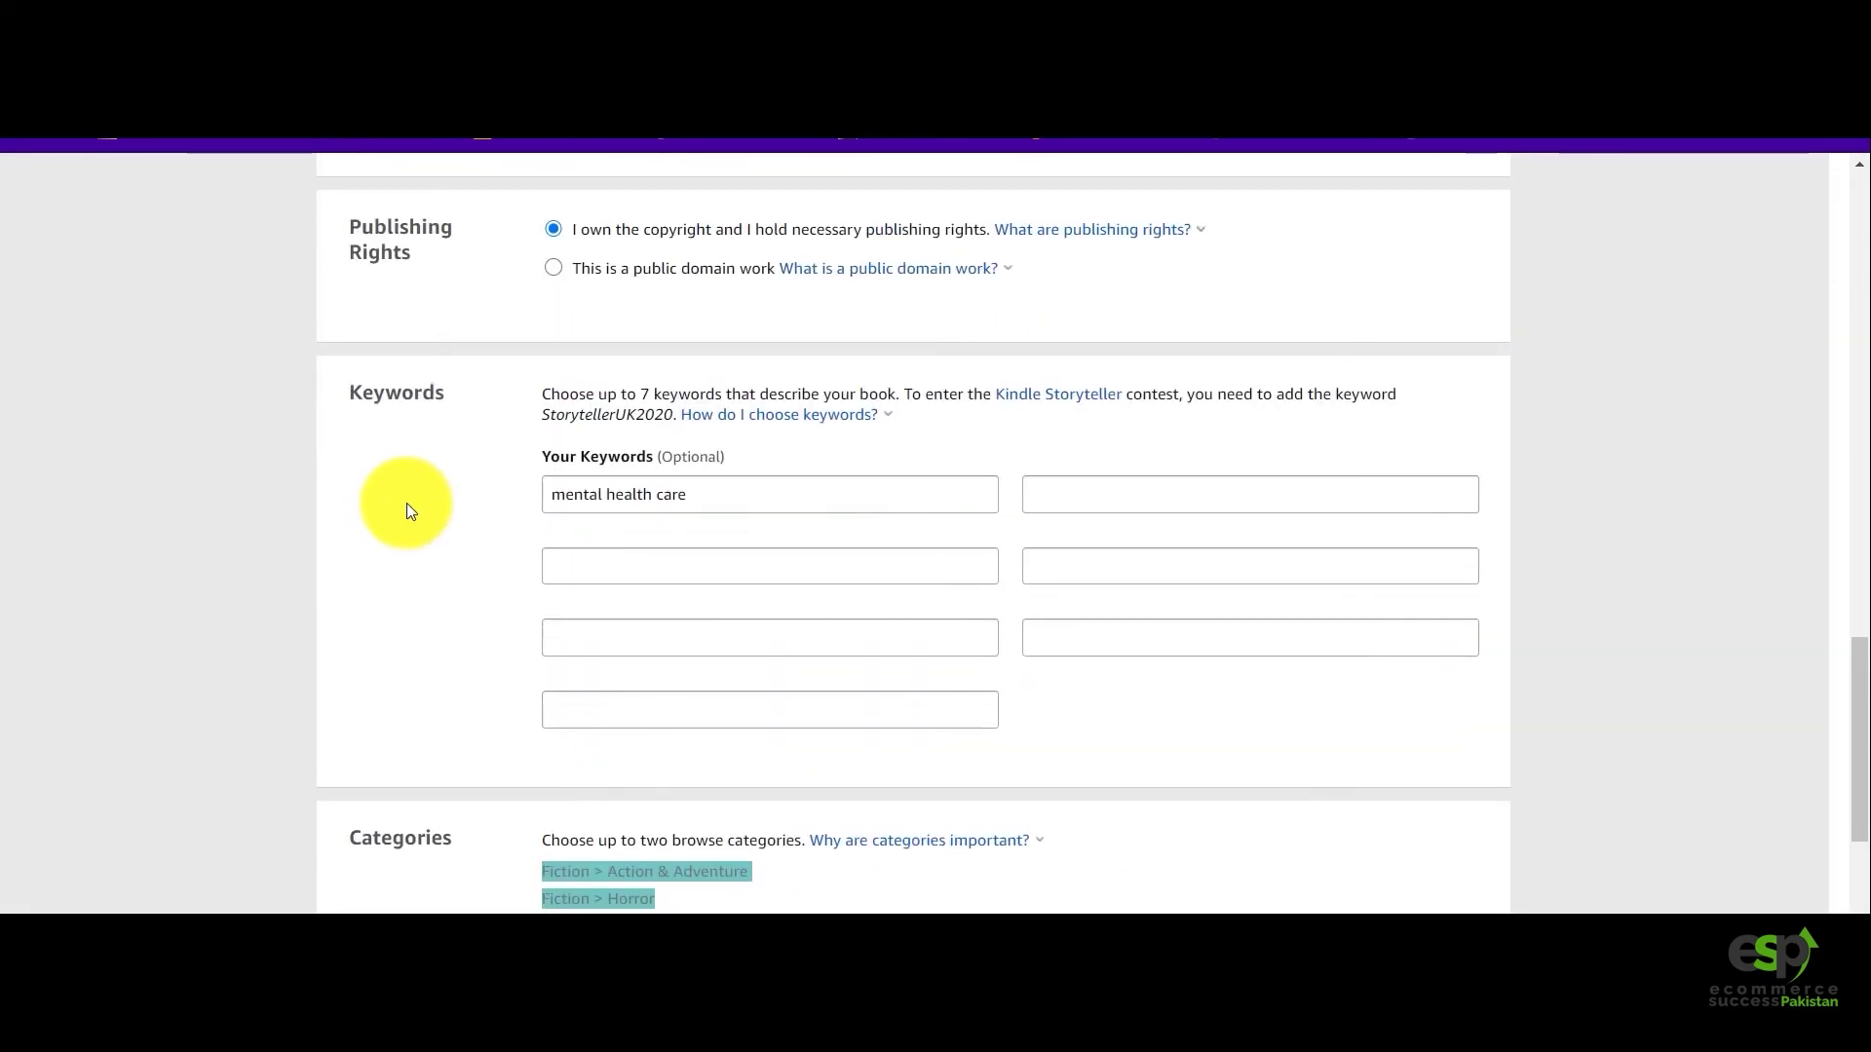
pyautogui.scroll(-1, 408, 505)
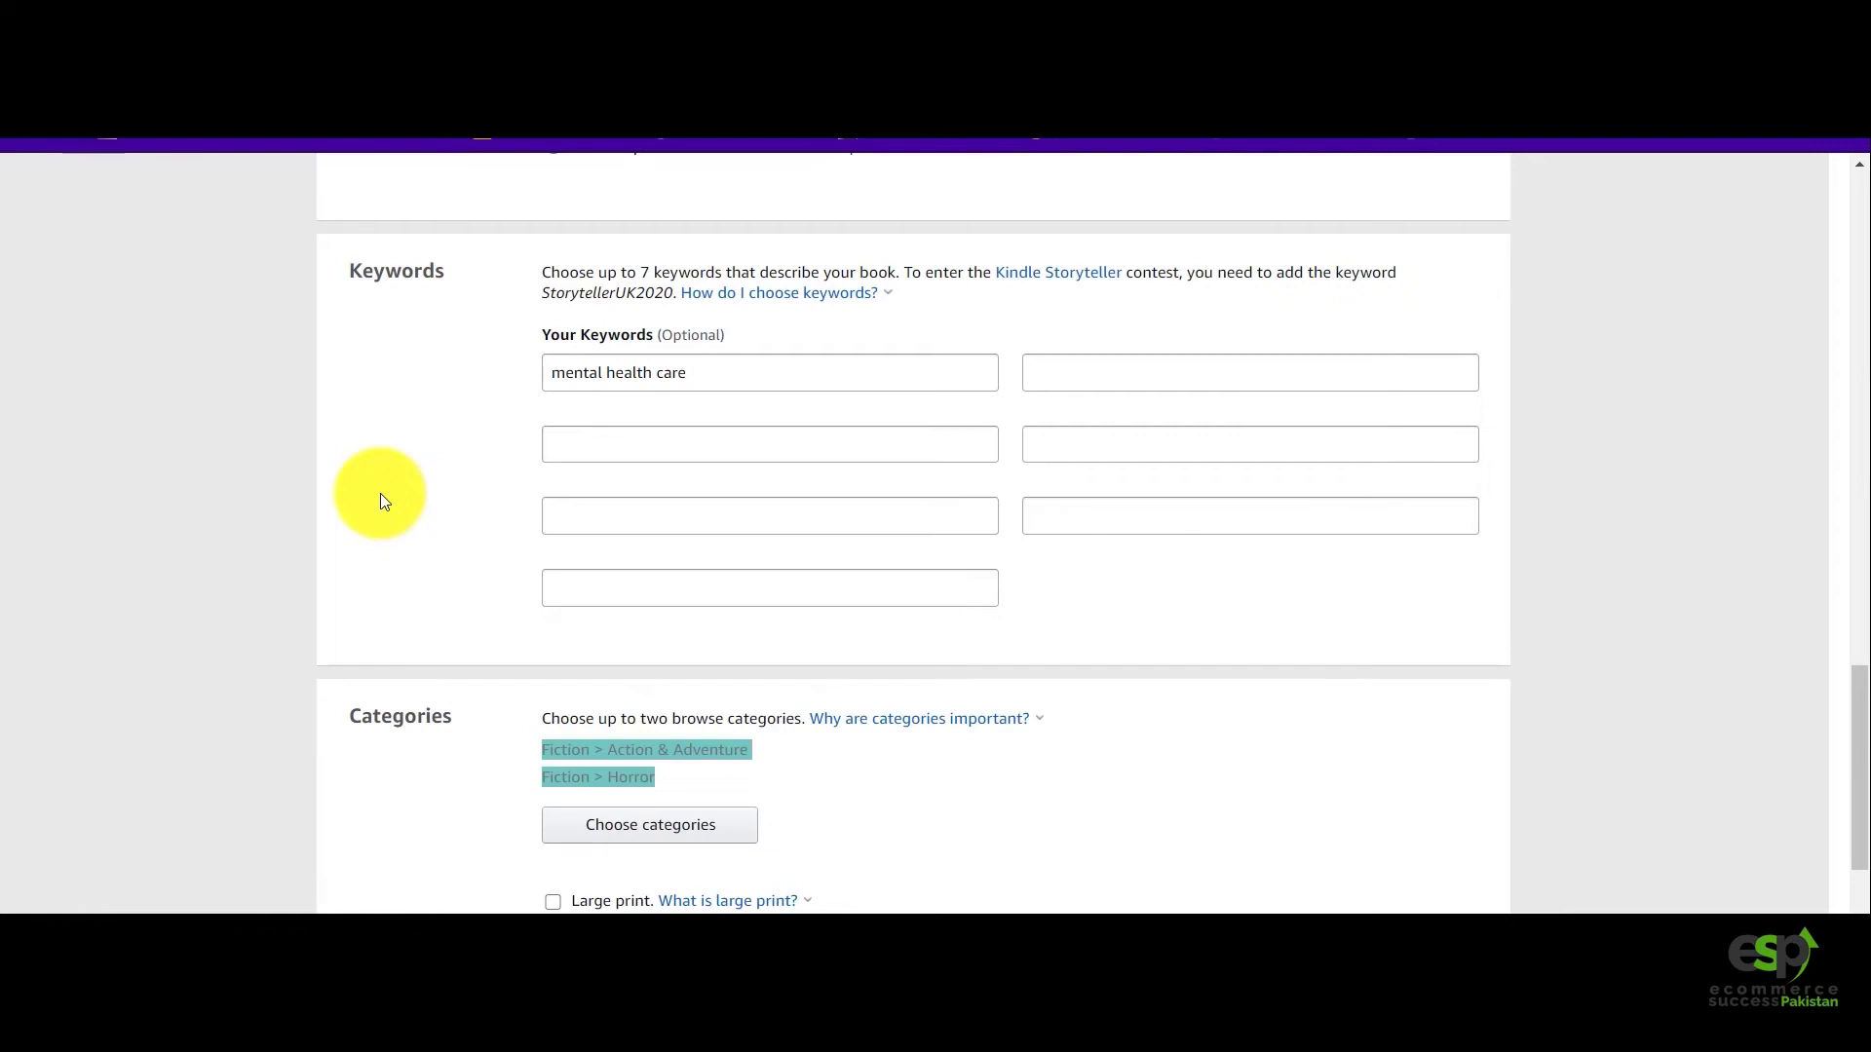
# Reopen the category selection and browse the remaining Fiction subcategories below Horror.
pyautogui.click(643, 833)
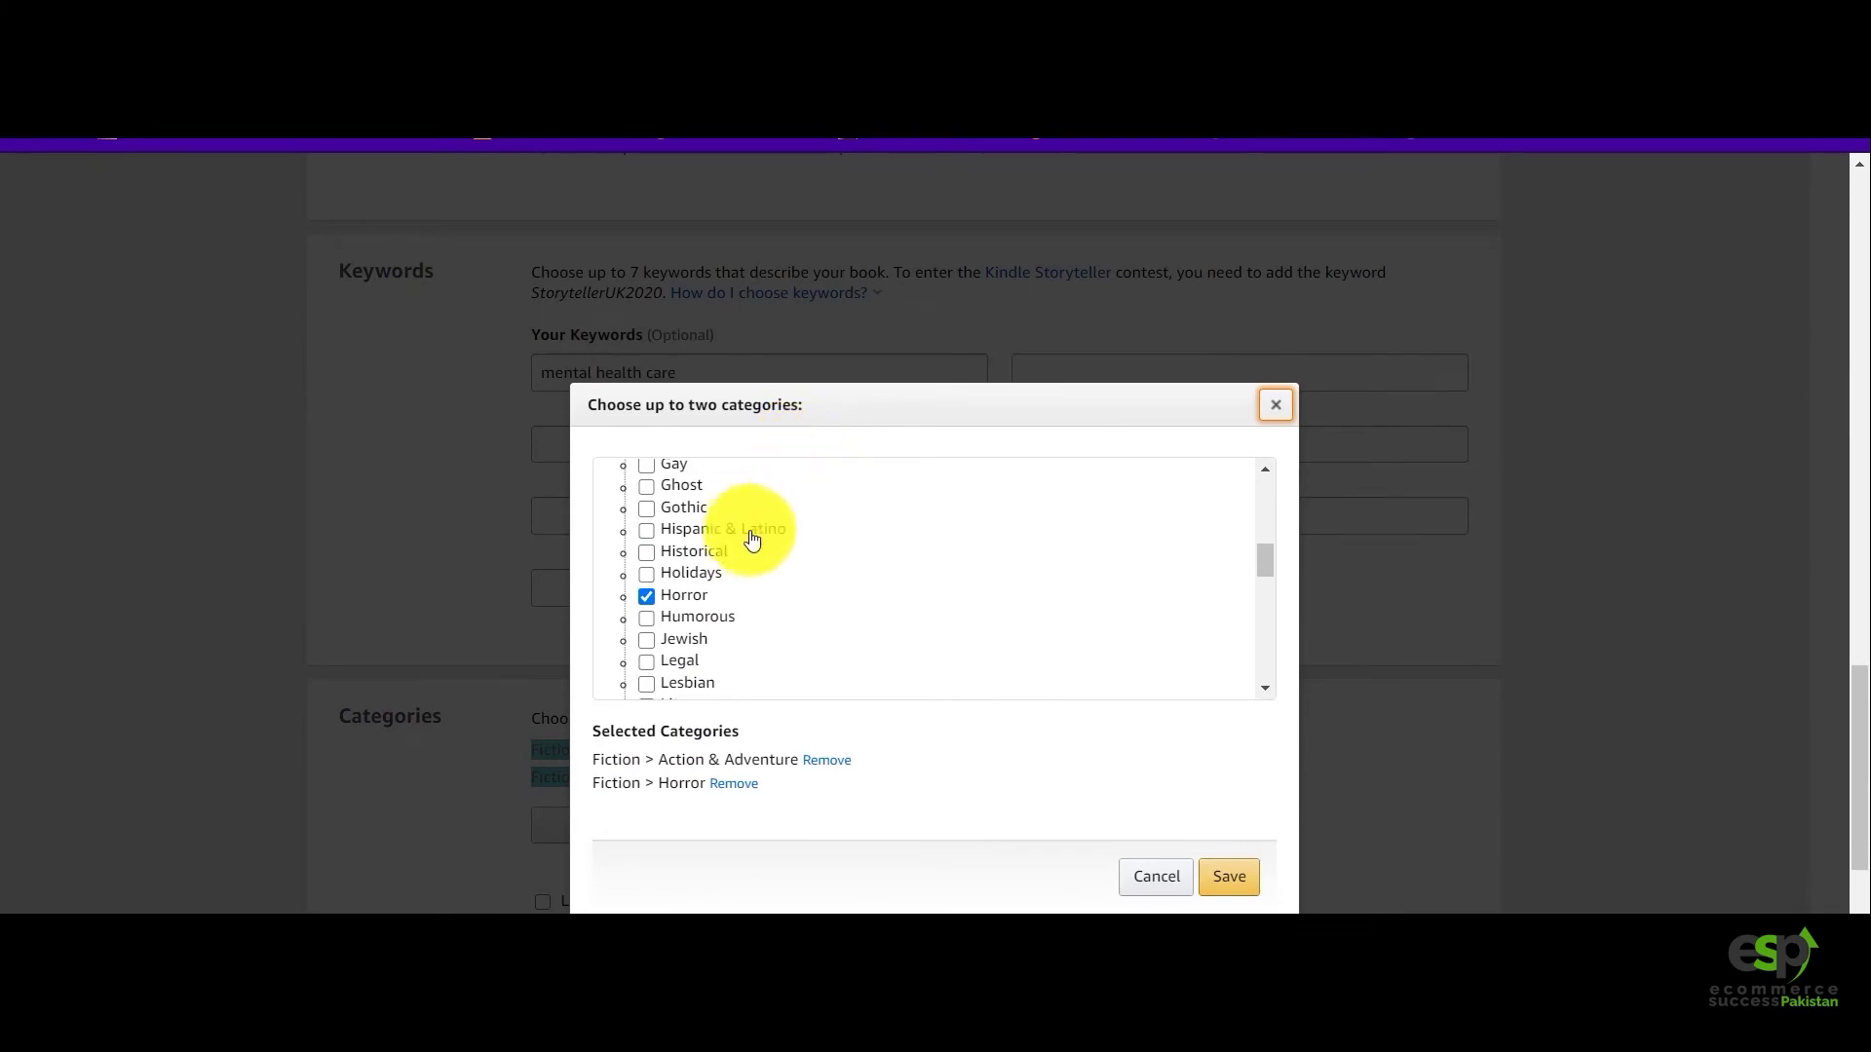
pyautogui.scroll(-3, 623, 643)
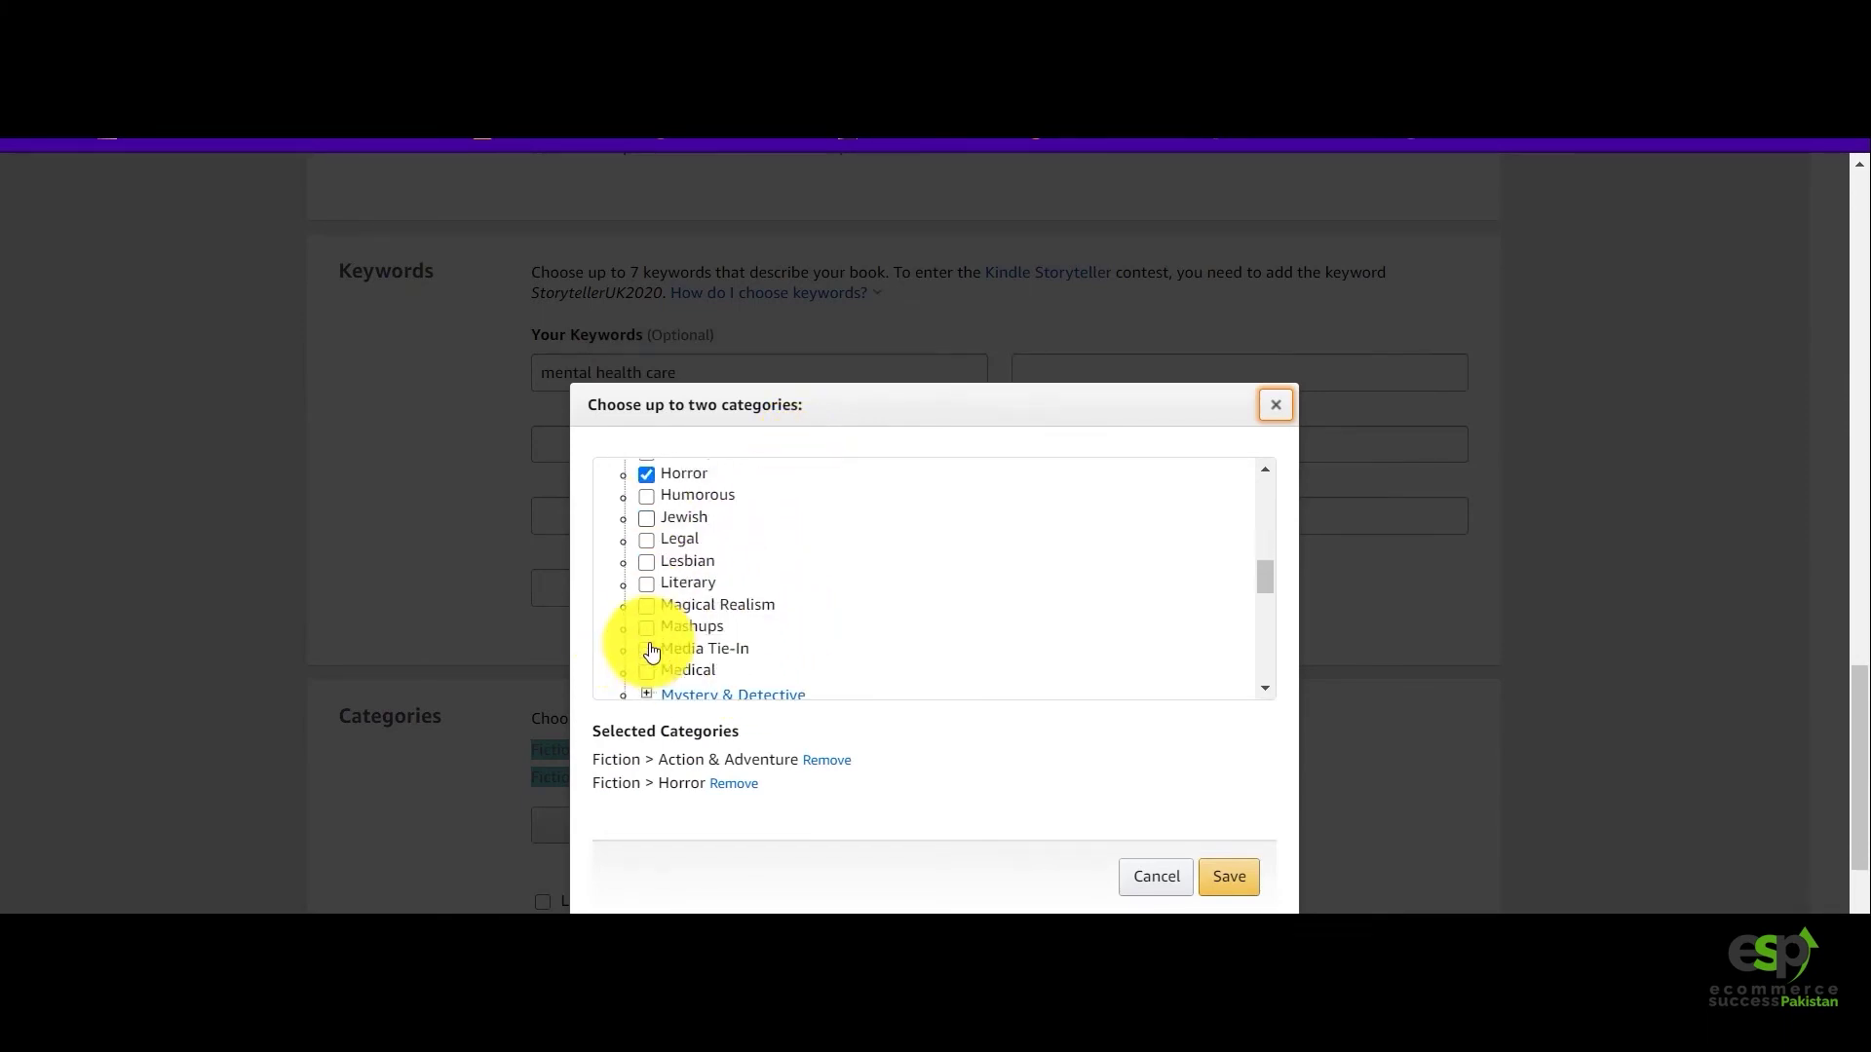
pyautogui.scroll(-1, 653, 655)
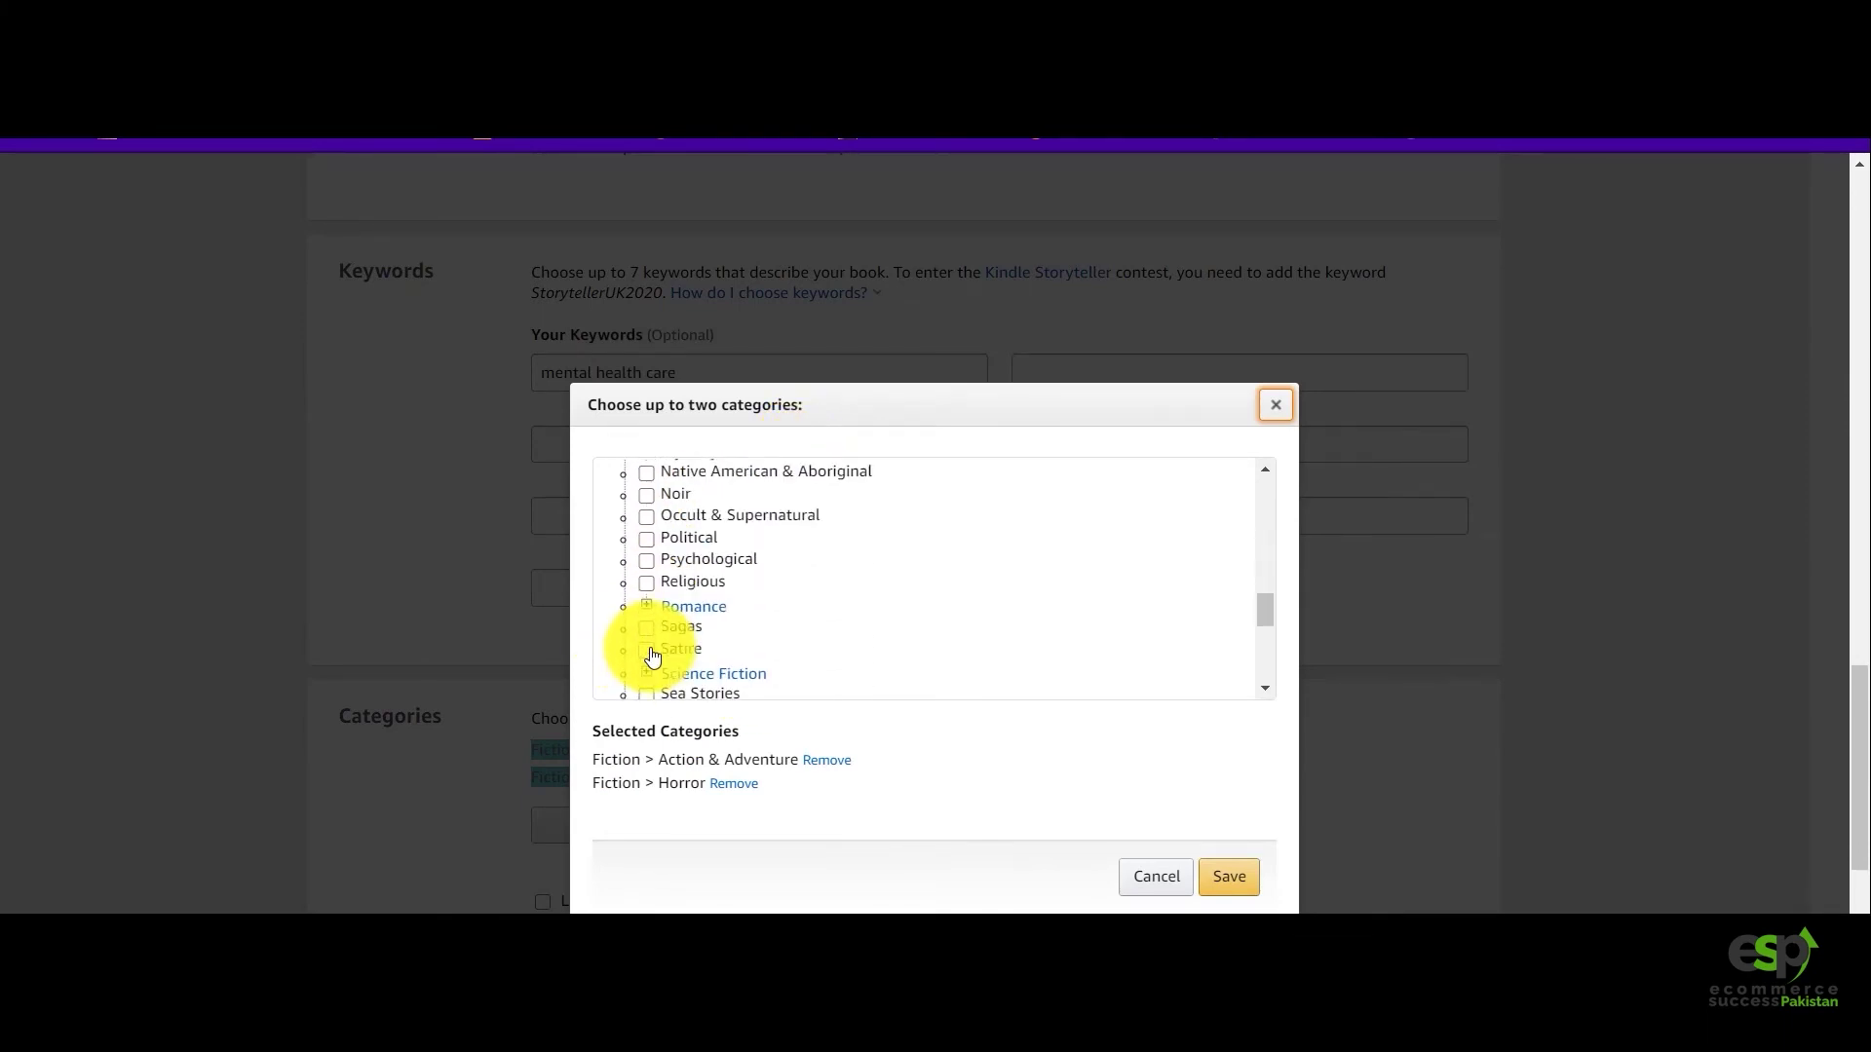
pyautogui.scroll(-1, 653, 656)
pyautogui.scroll(-2, 651, 647)
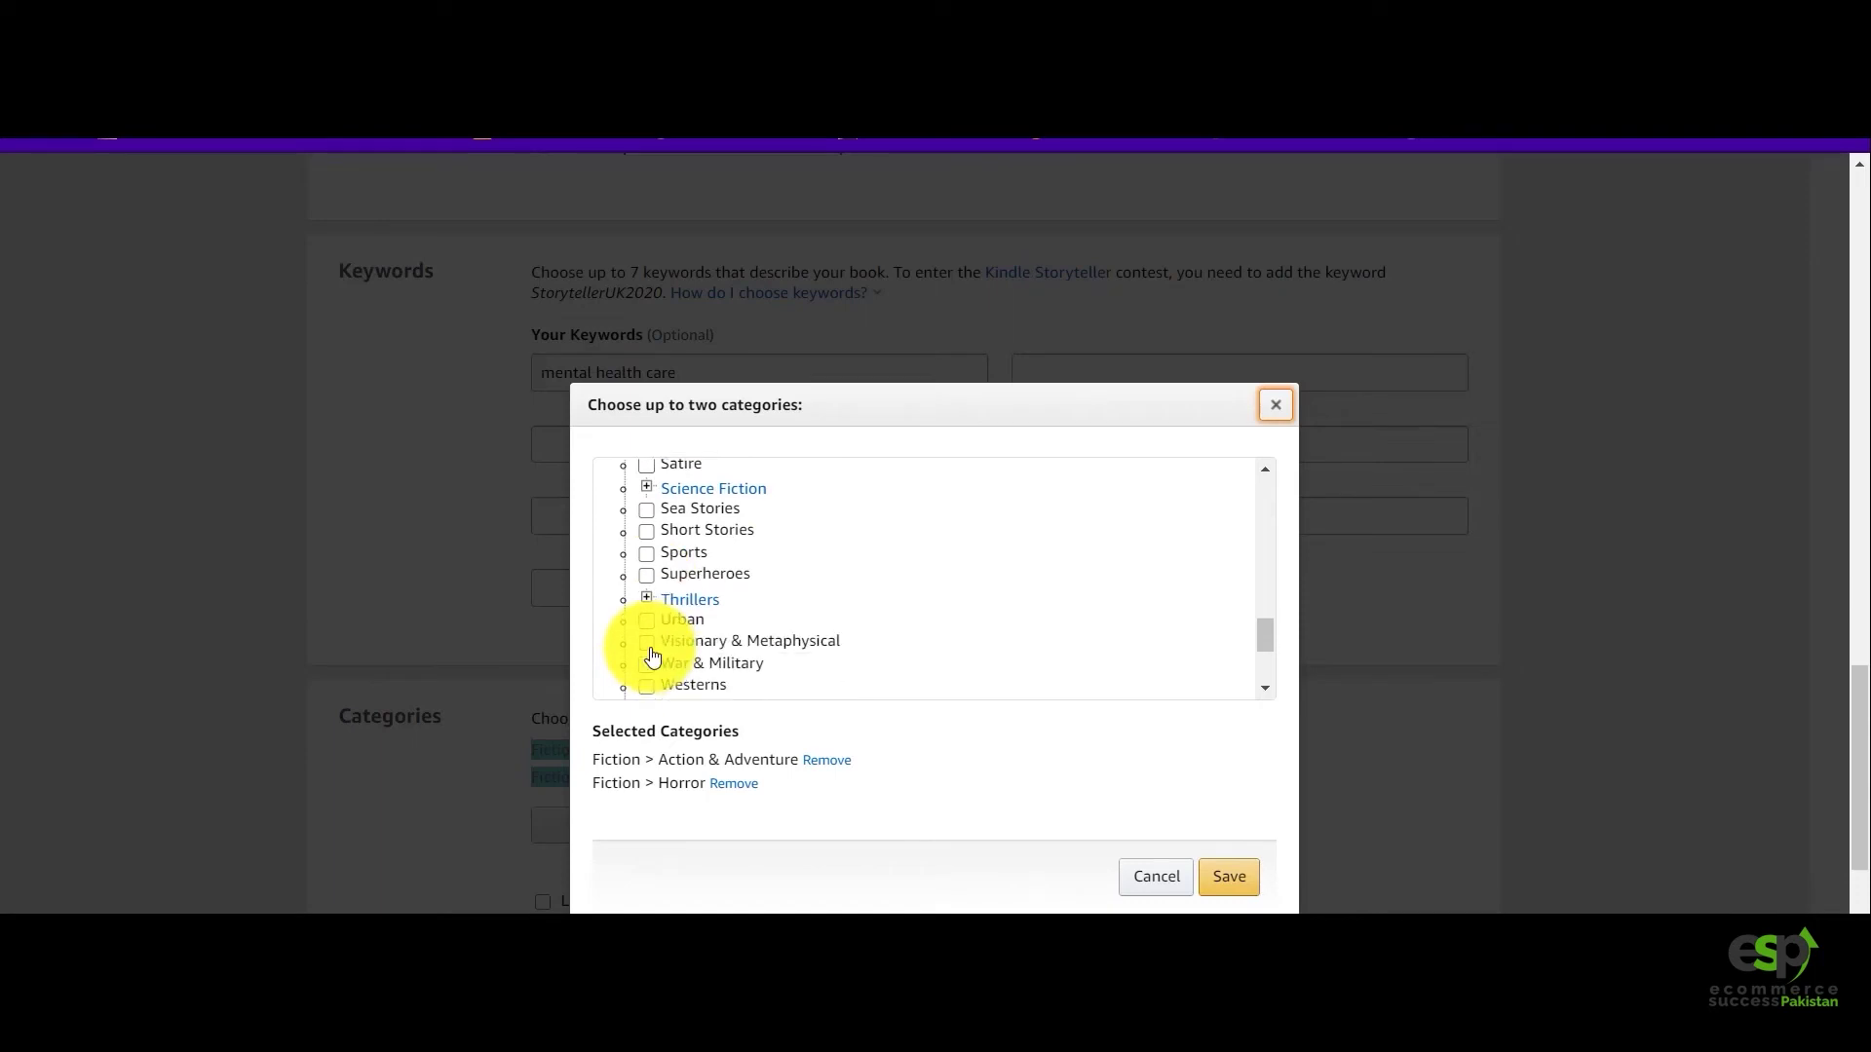
pyautogui.scroll(2, 653, 653)
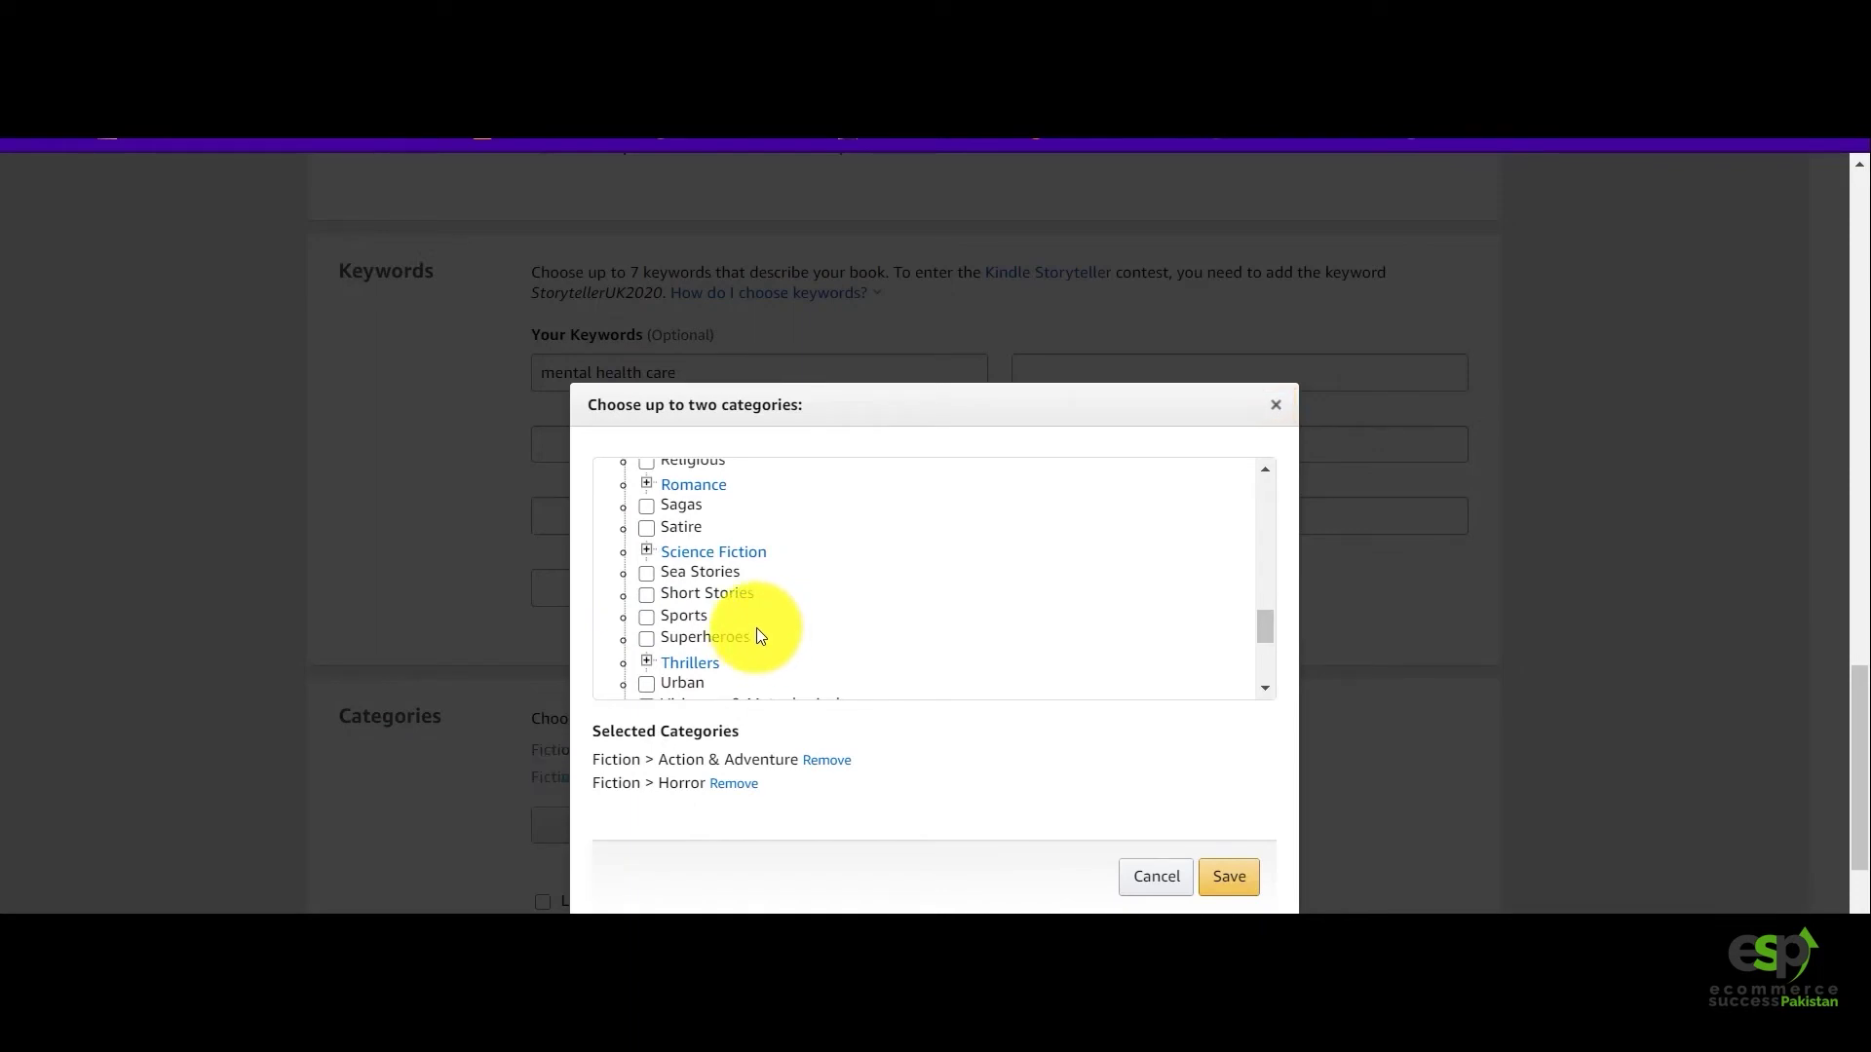
pyautogui.scroll(1, 757, 629)
pyautogui.scroll(-1, 757, 629)
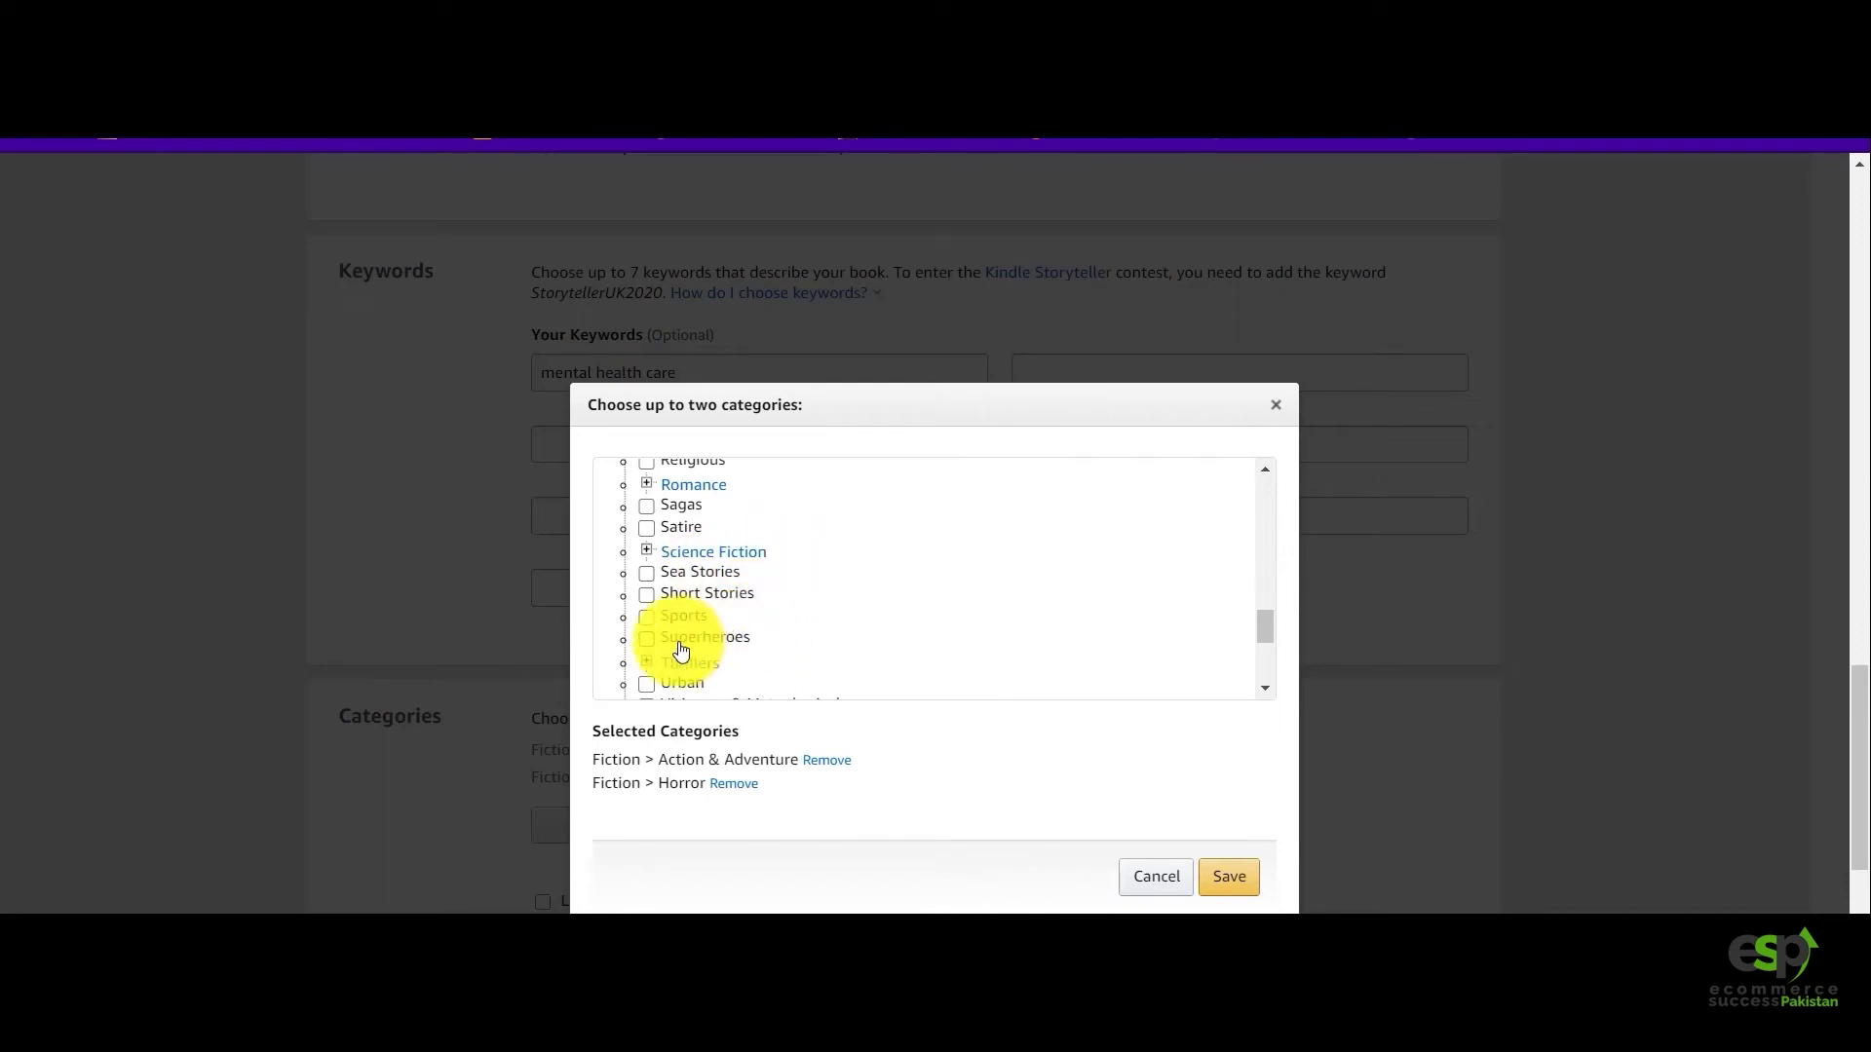
pyautogui.scroll(-1, 770, 651)
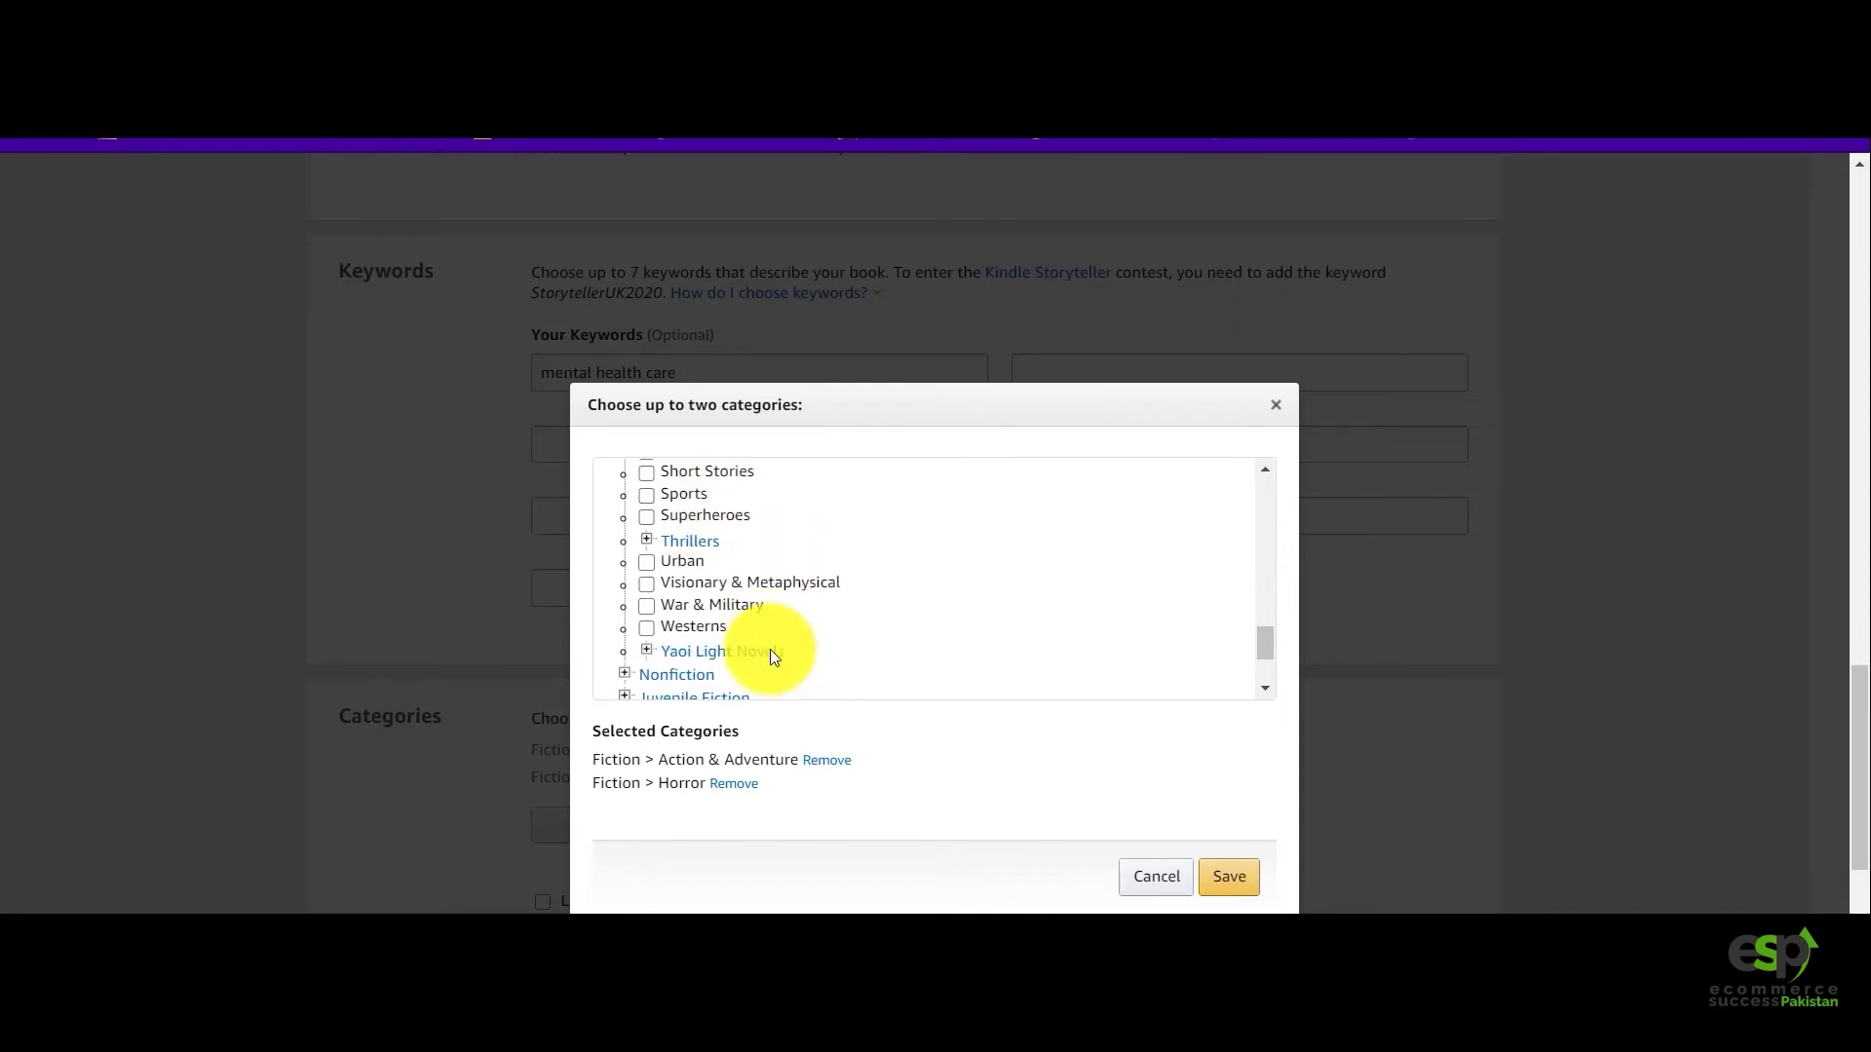
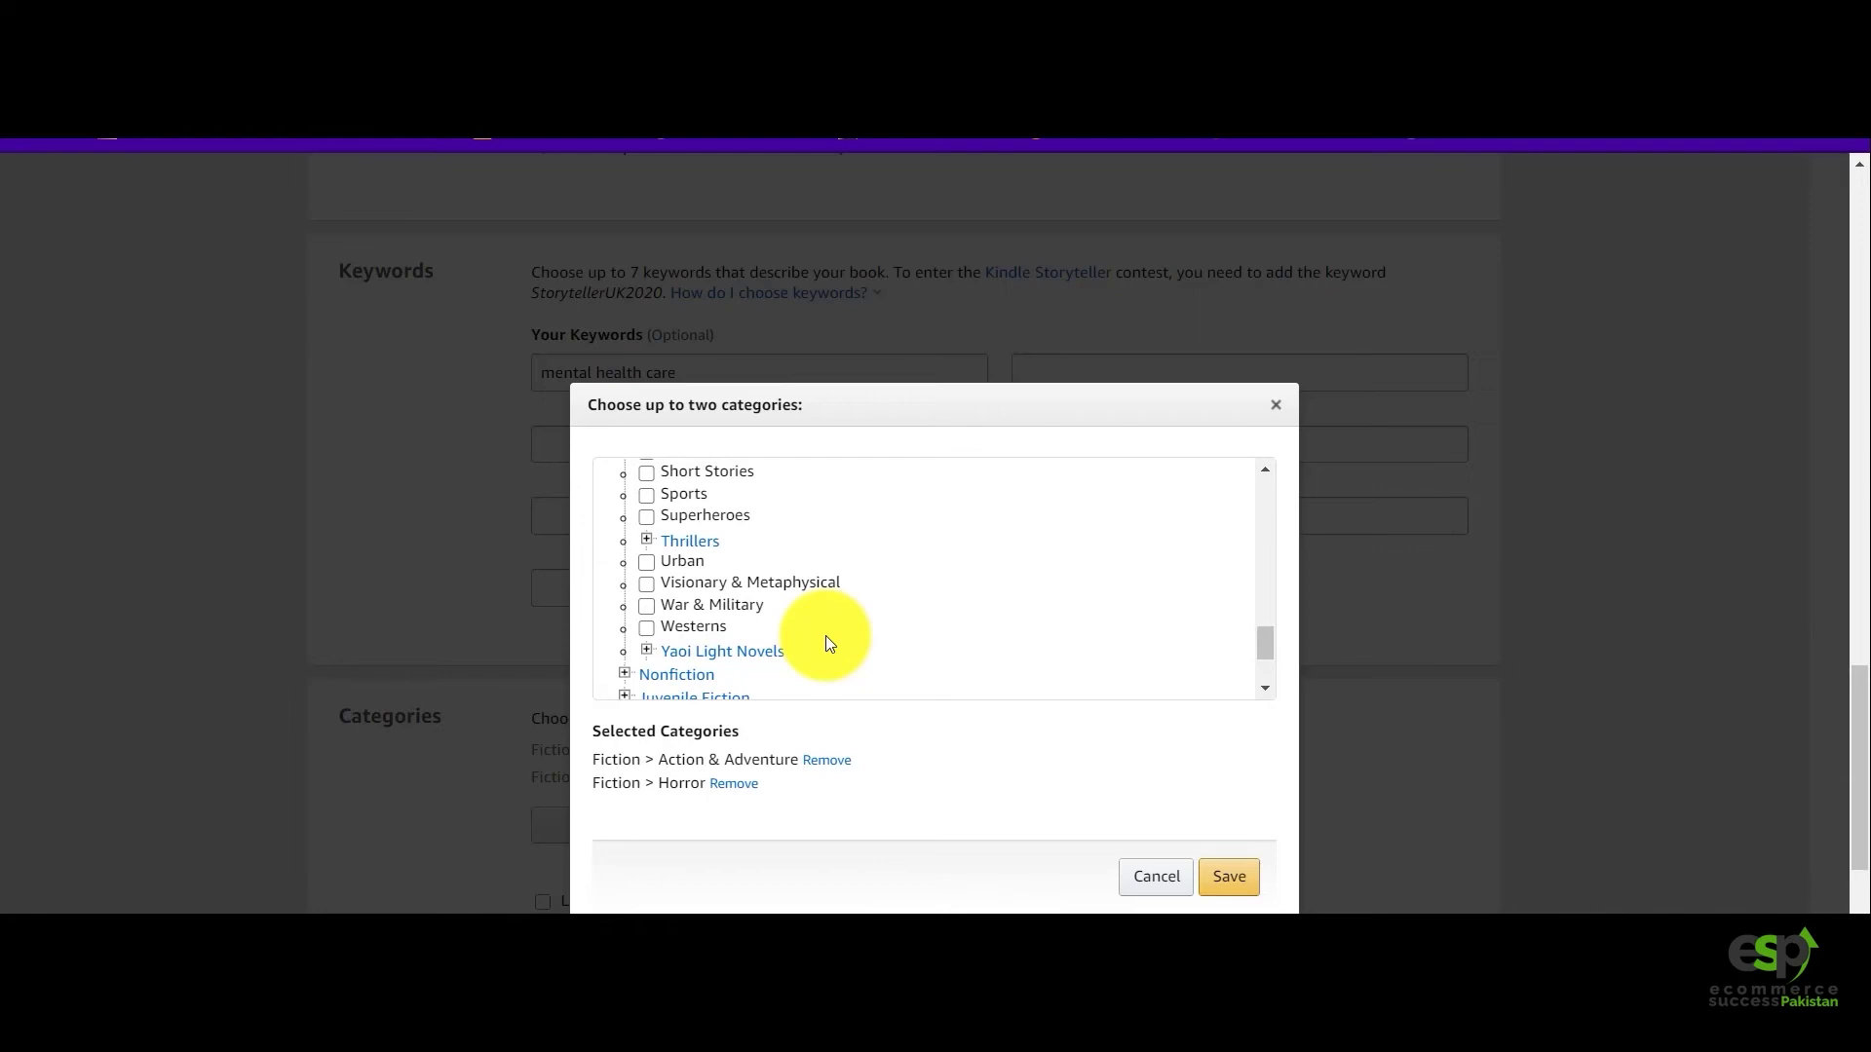
# Switch to the Amazon search results, clear the "mental health" query and set the search department to Books.
pyautogui.moveTo(721, 984)
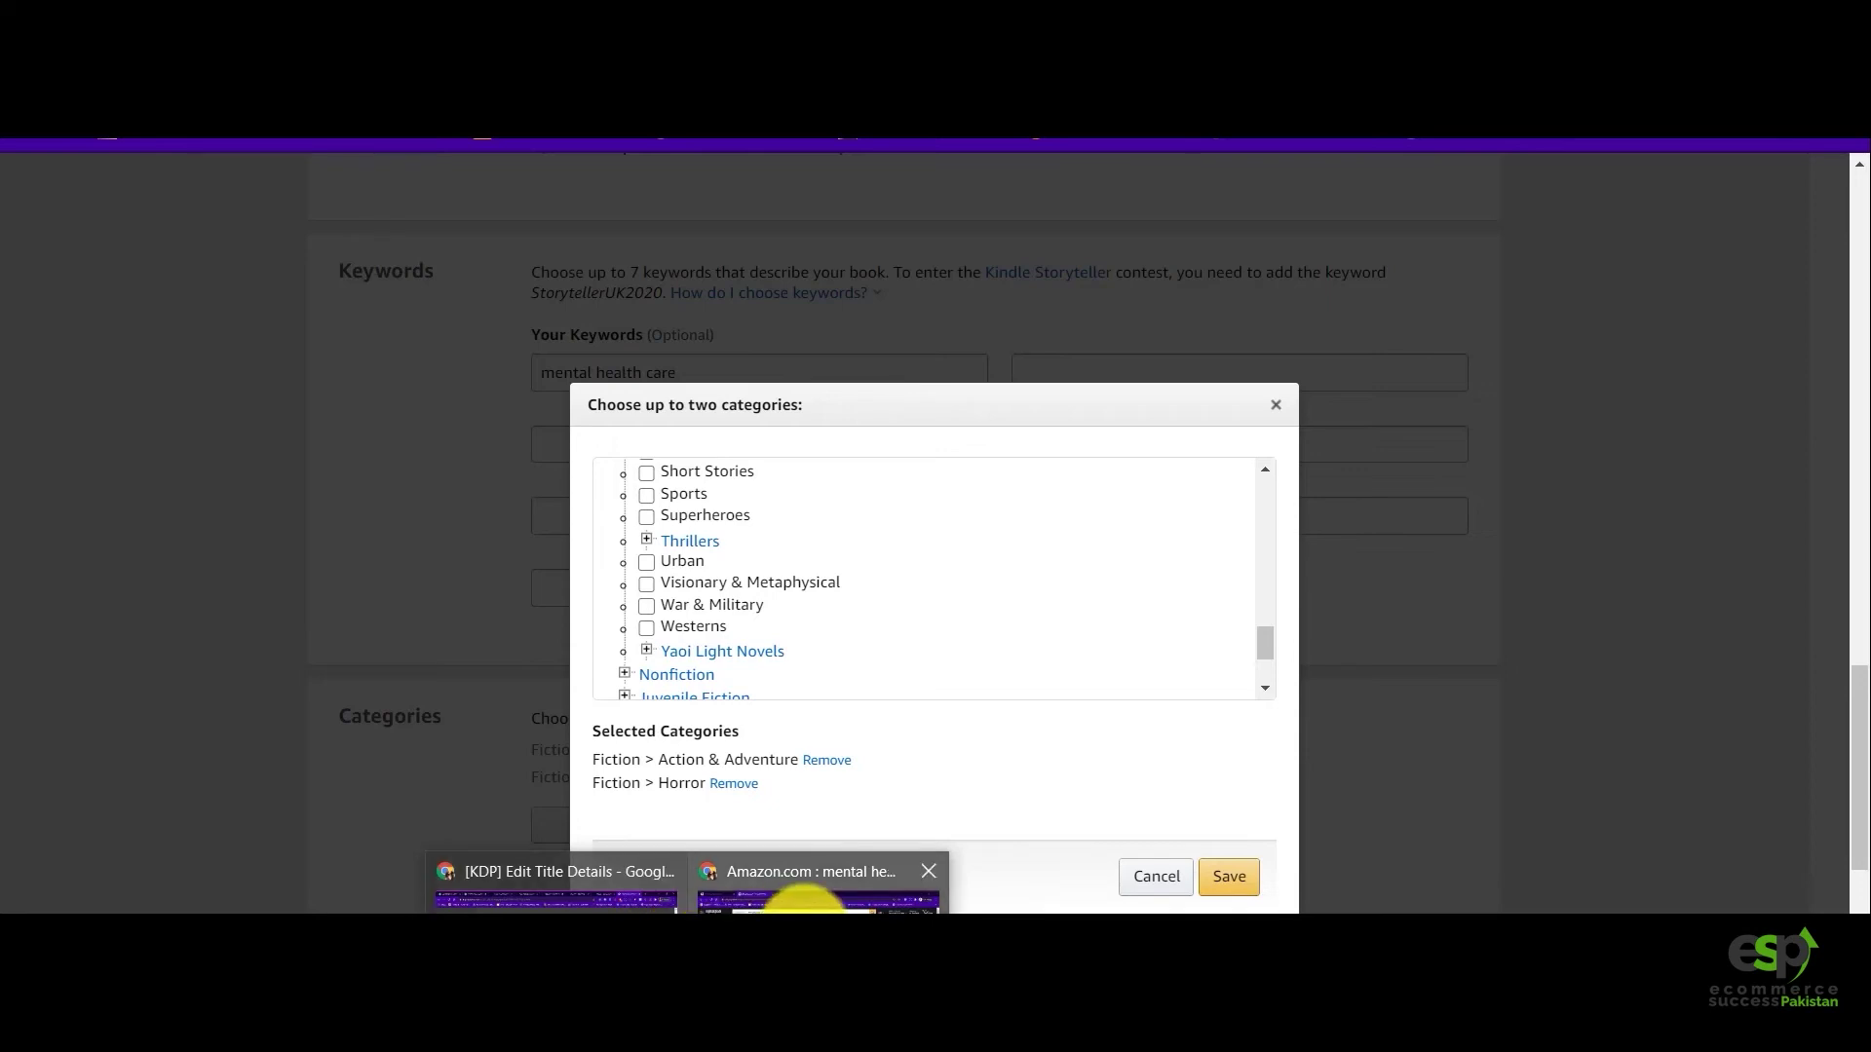
pyautogui.click(818, 899)
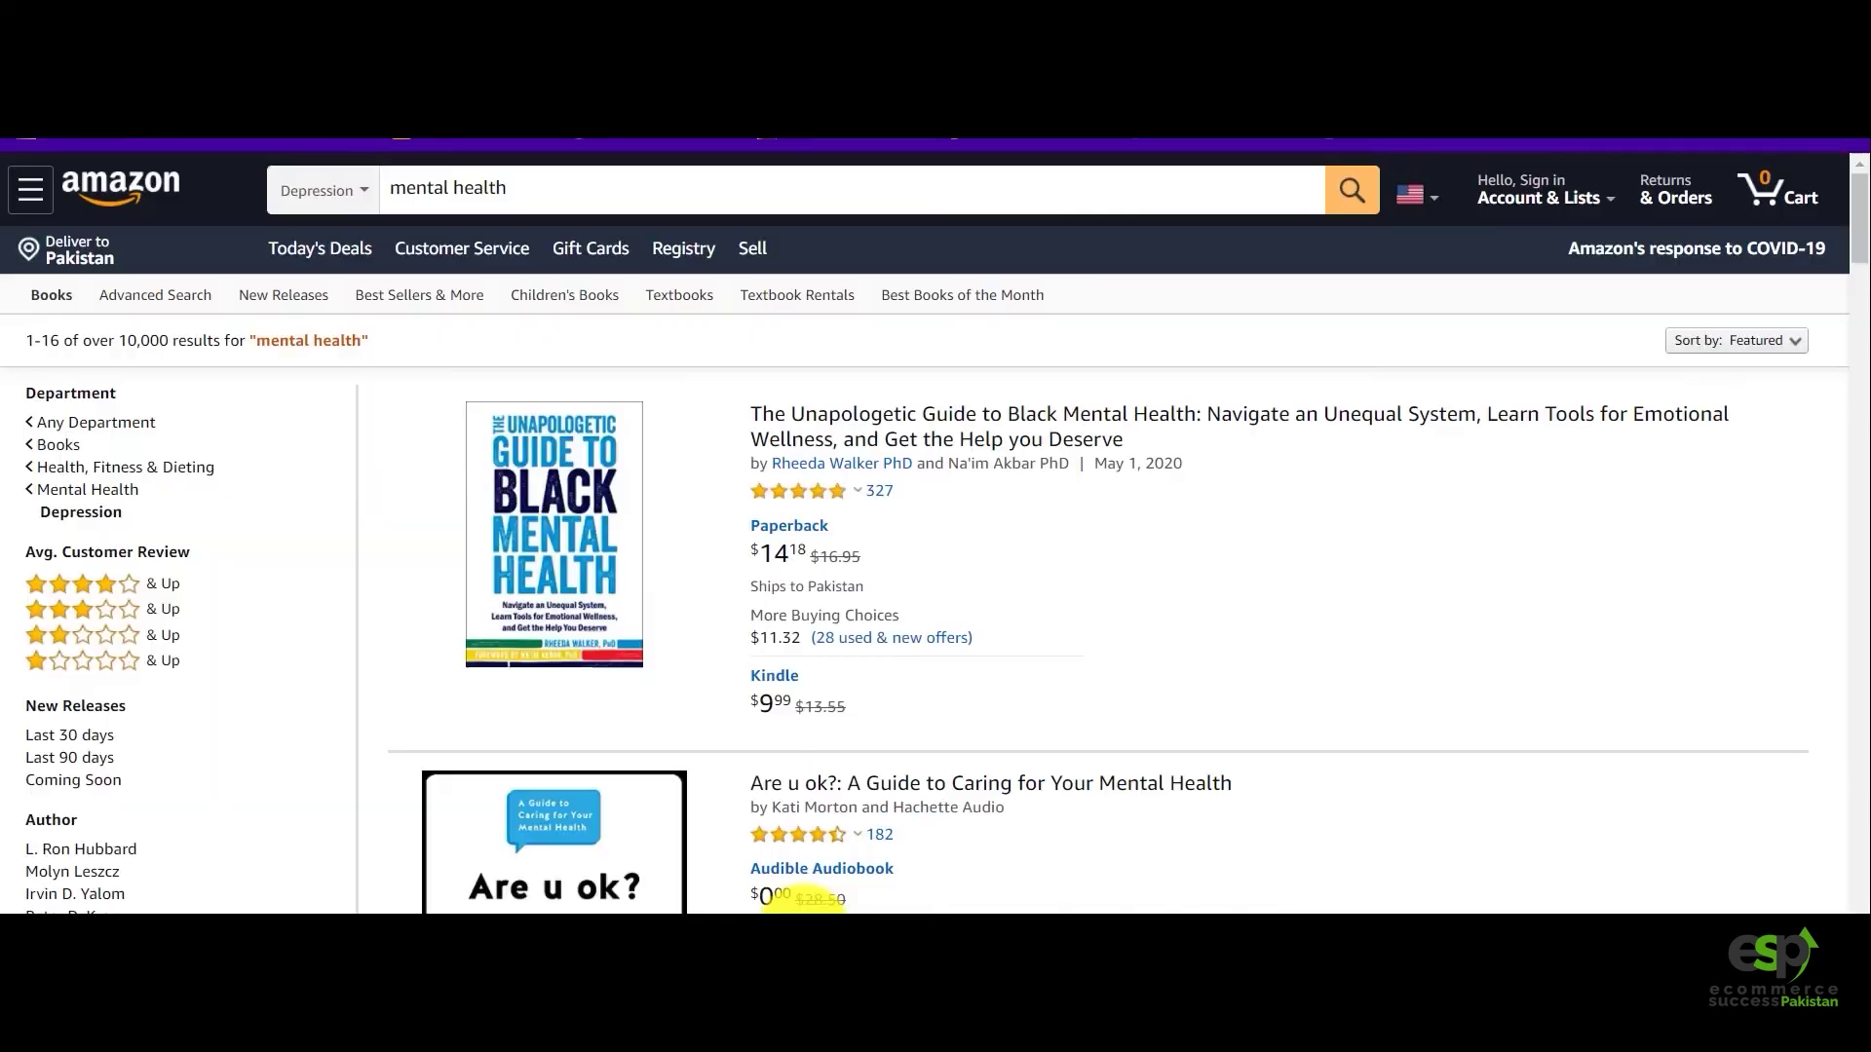
pyautogui.click(532, 196)
pyautogui.moveTo(532, 196); pyautogui.dragTo(385, 191)
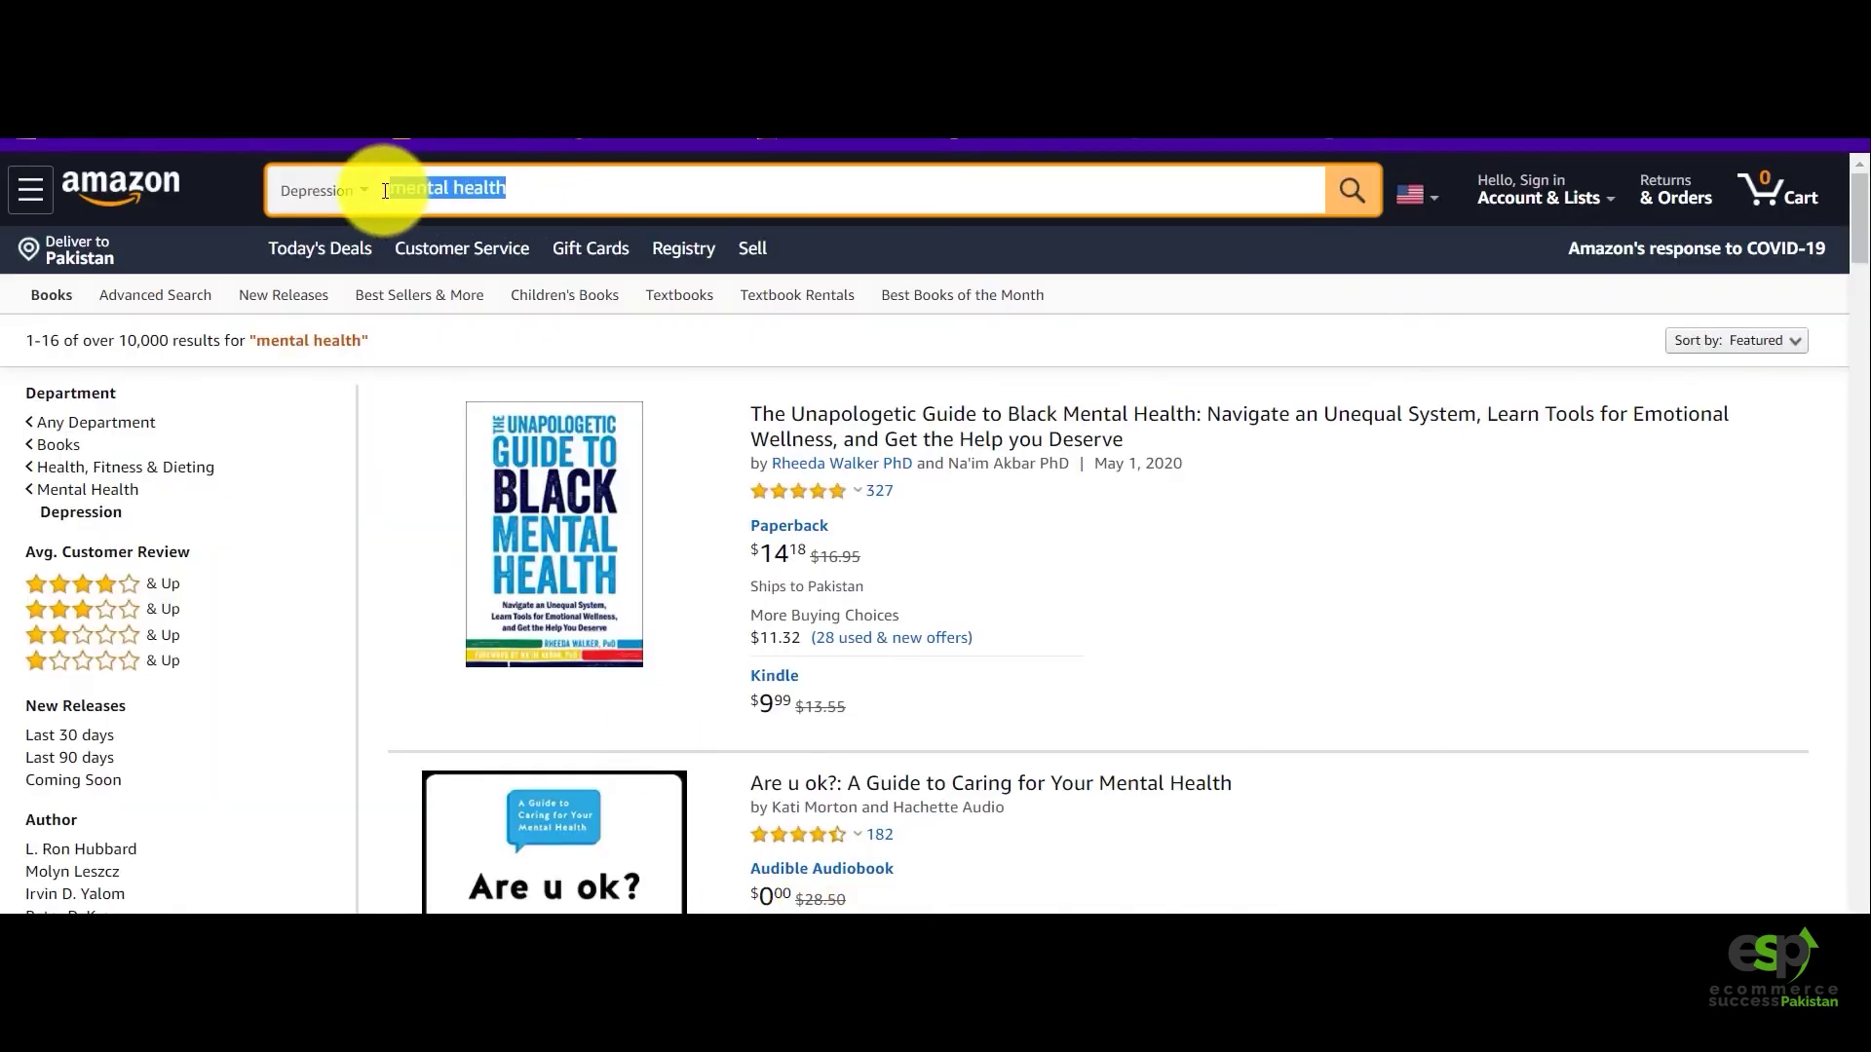
pyautogui.press('BackSpace')
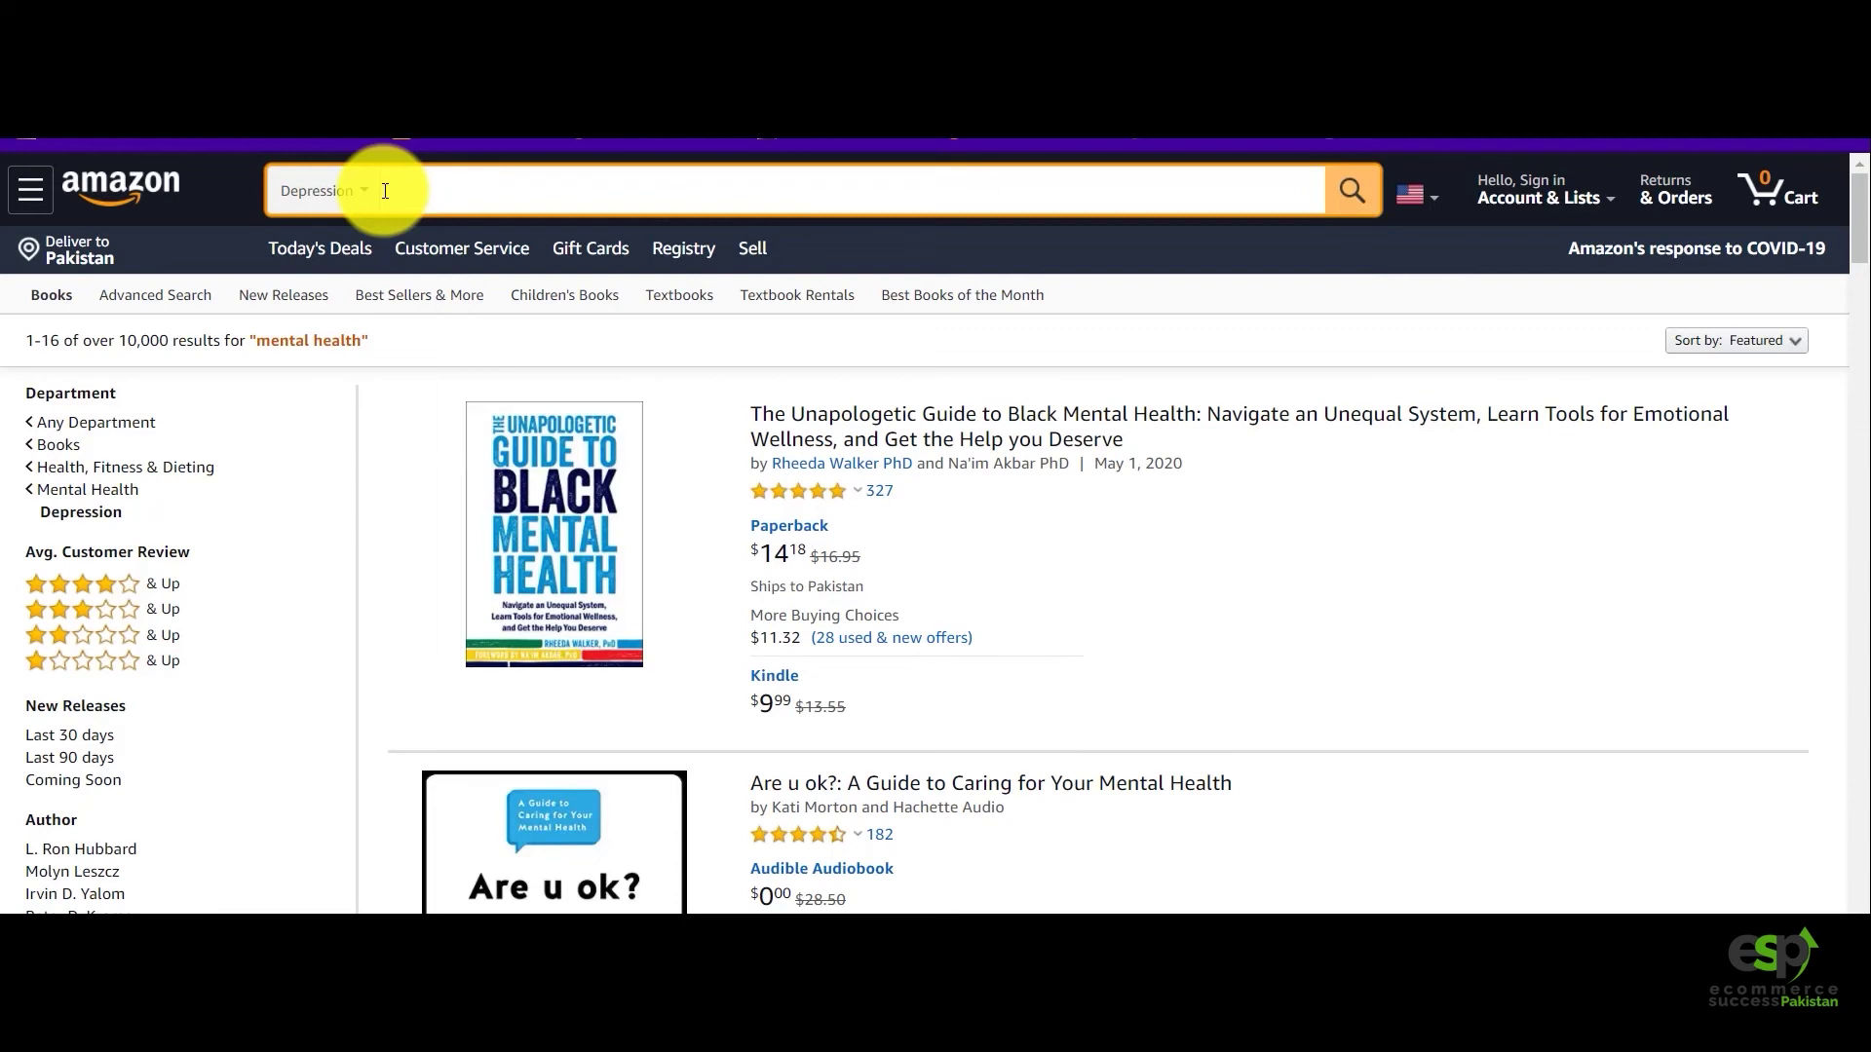
pyautogui.click(355, 189)
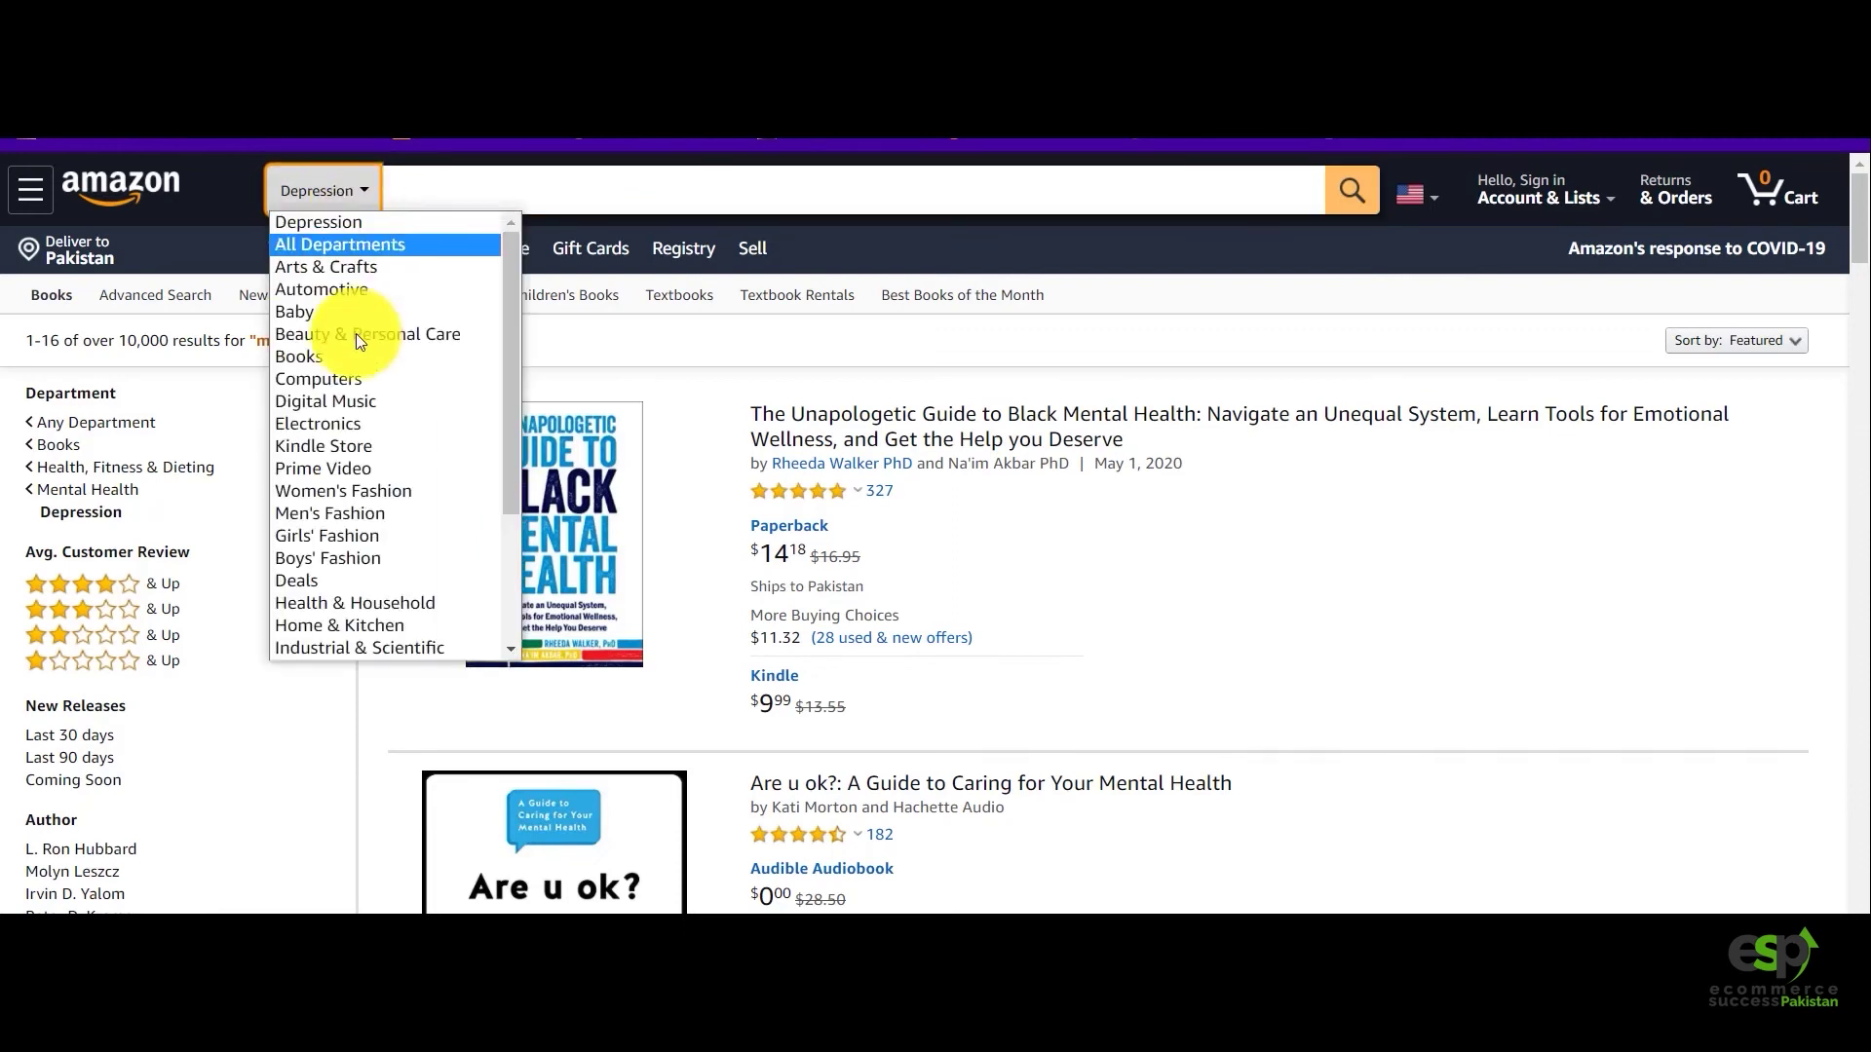
pyautogui.click(359, 365)
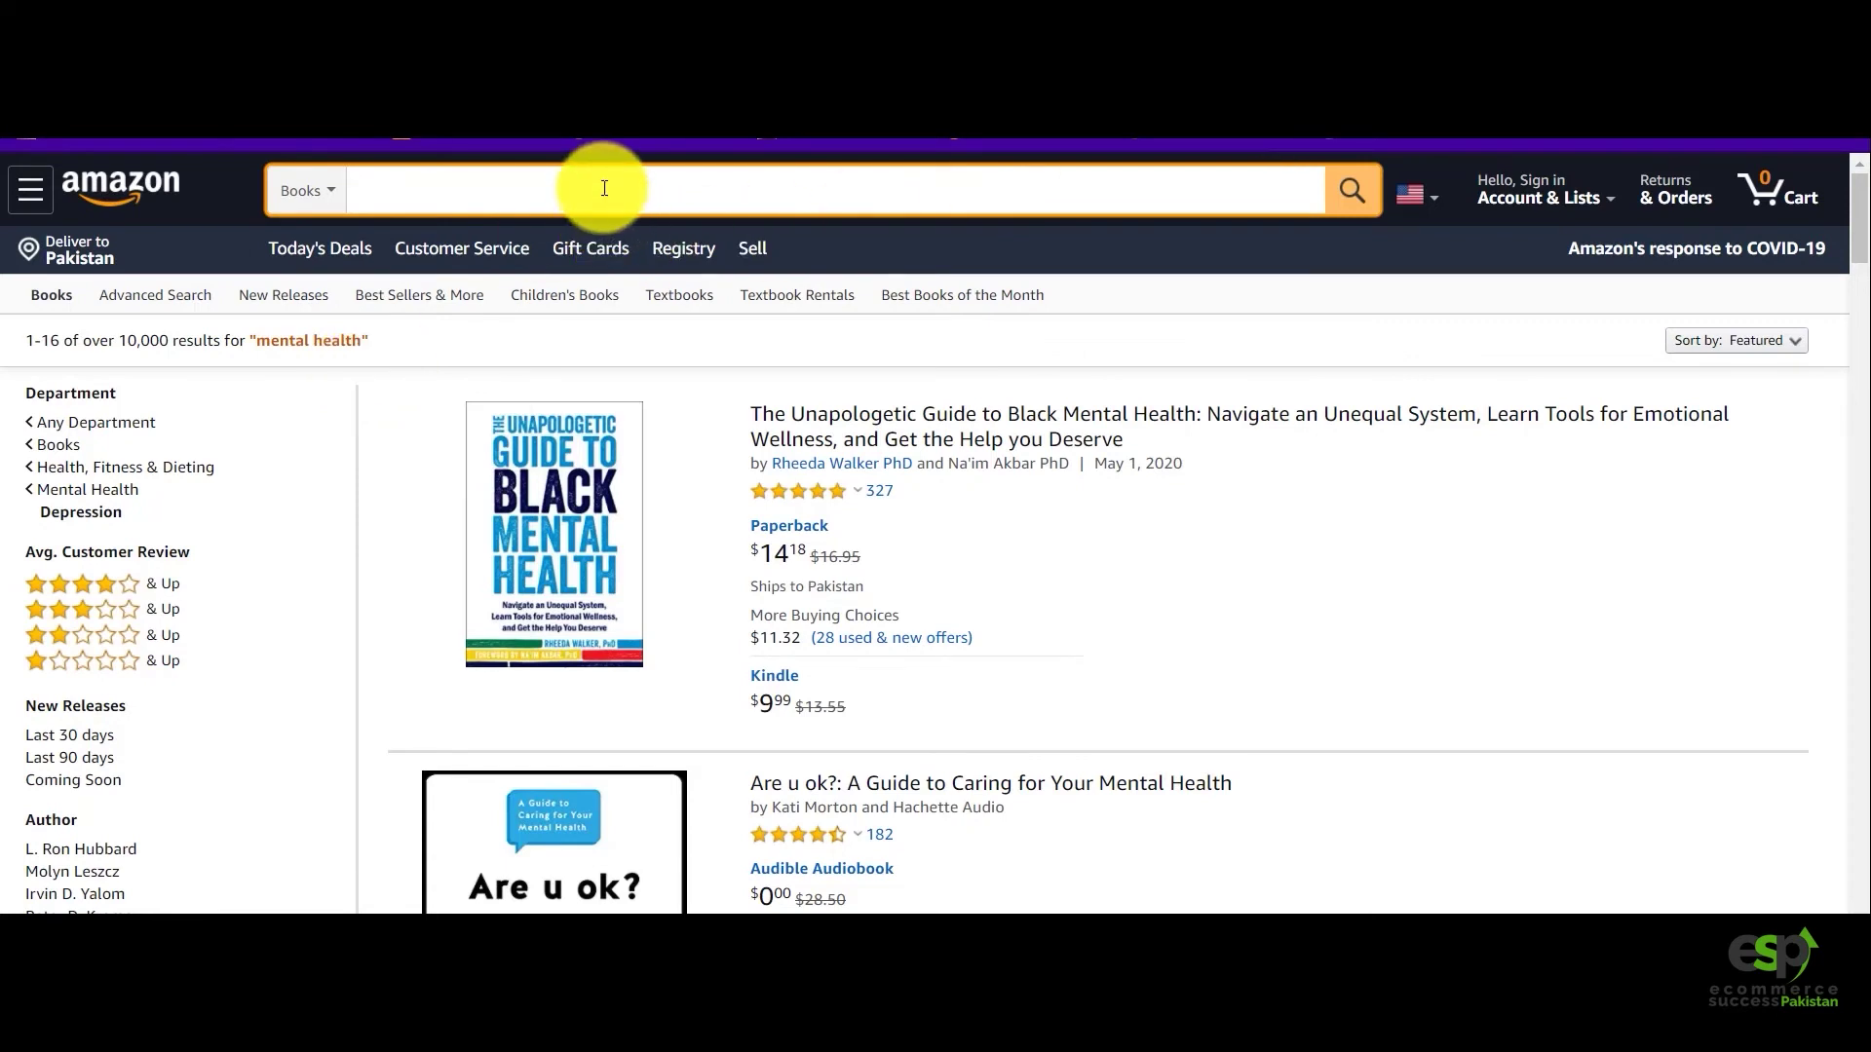
# Enter "gym" as the book search and run the suggested "gymnastics" search.
pyautogui.write('gym')
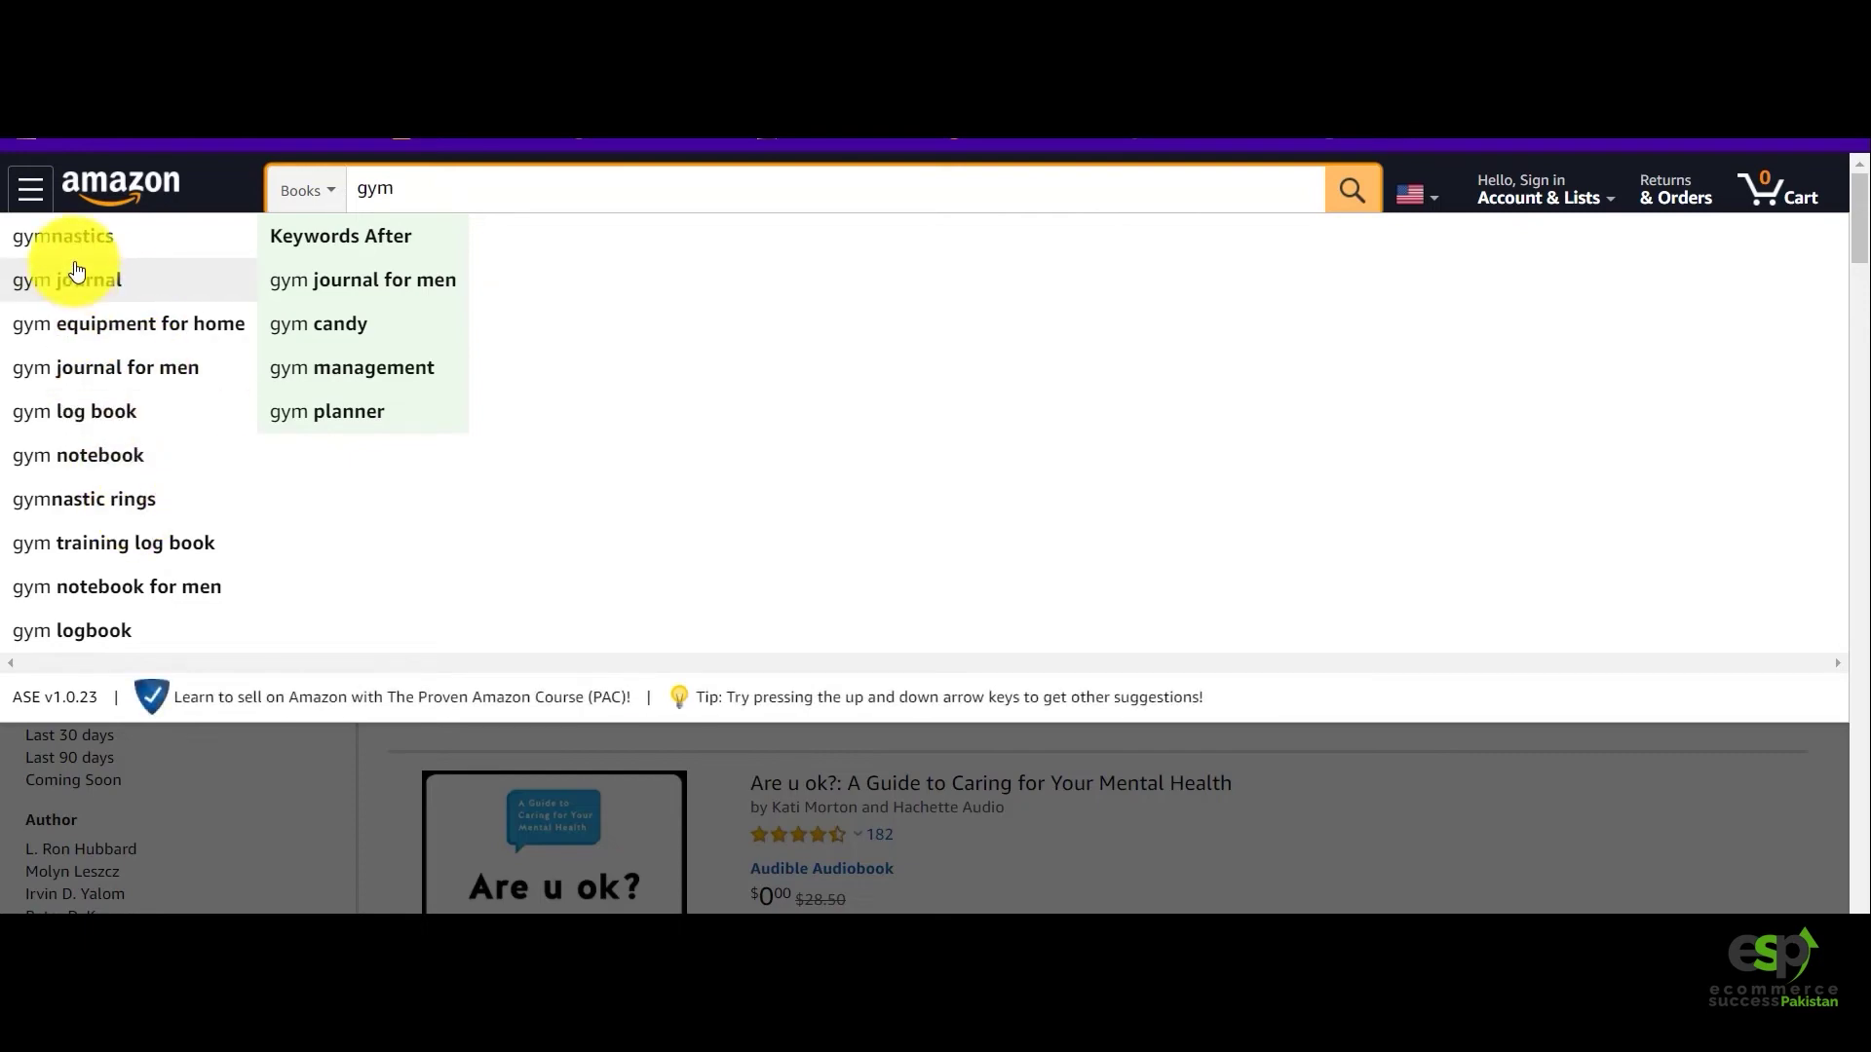
pyautogui.click(115, 240)
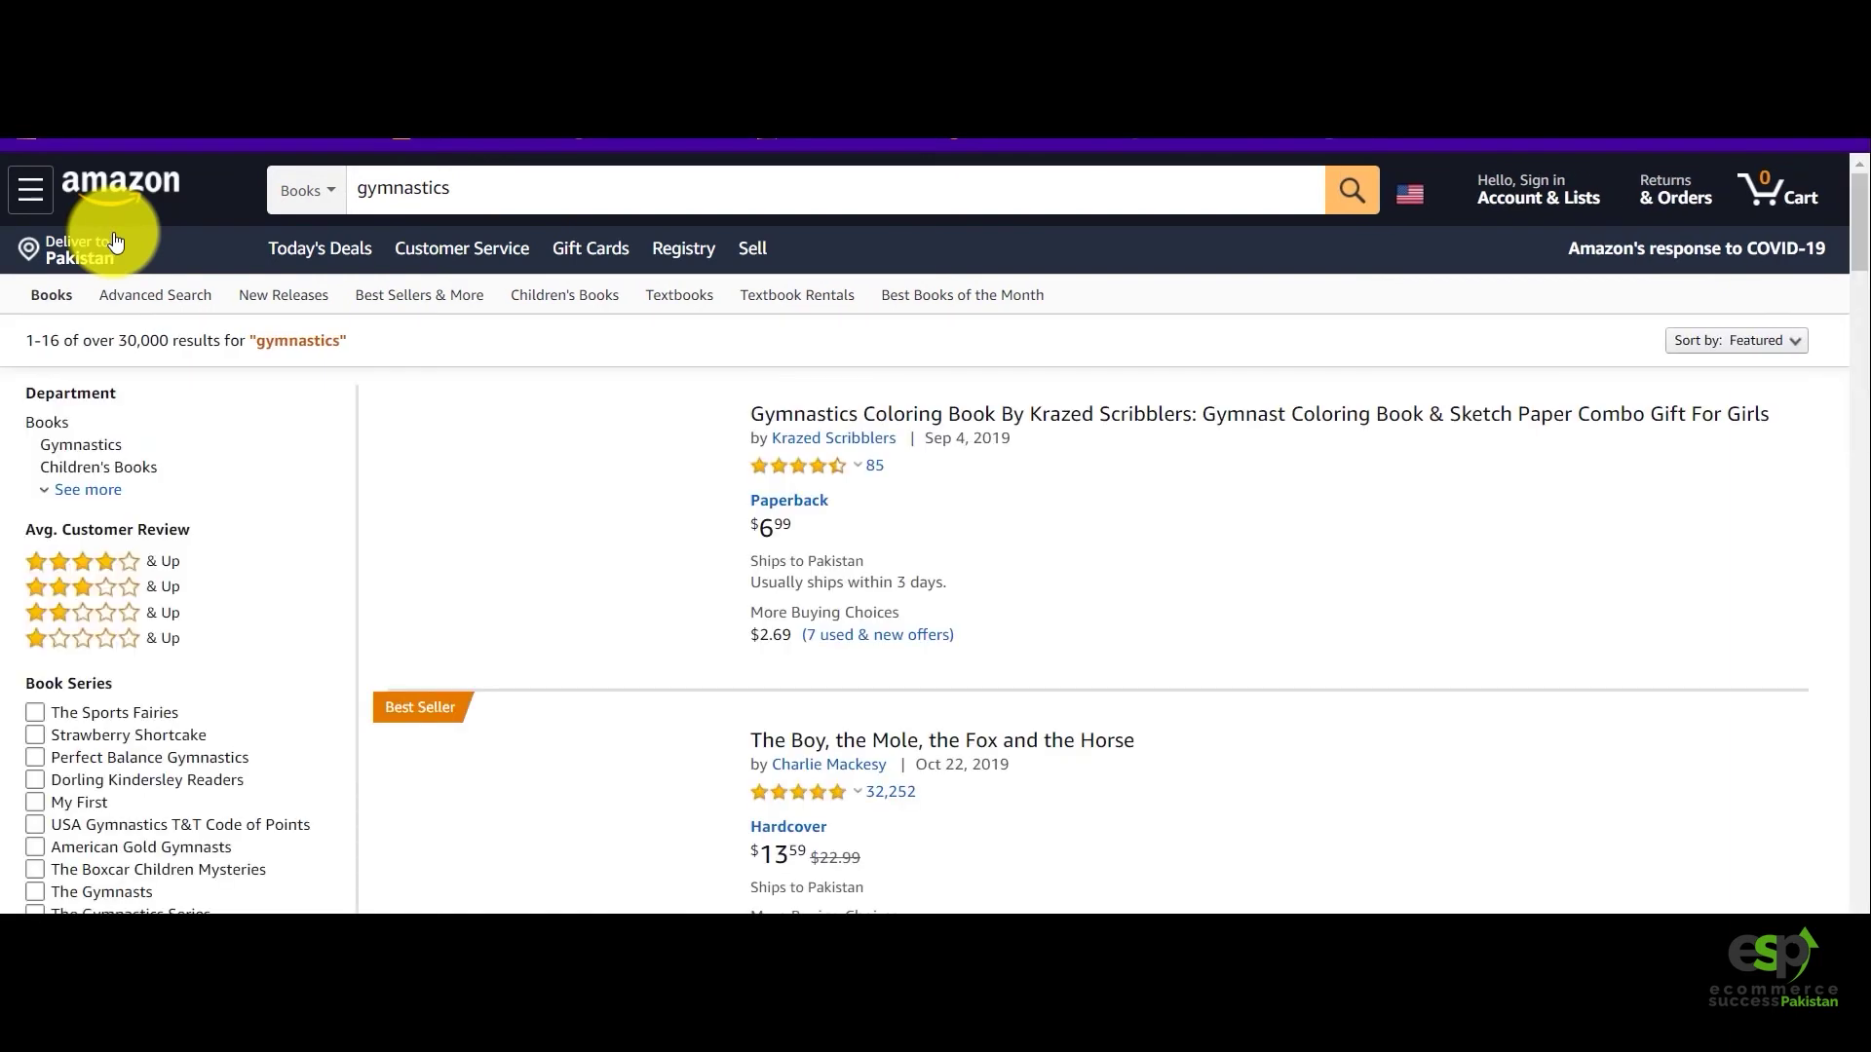
pyautogui.click(479, 190)
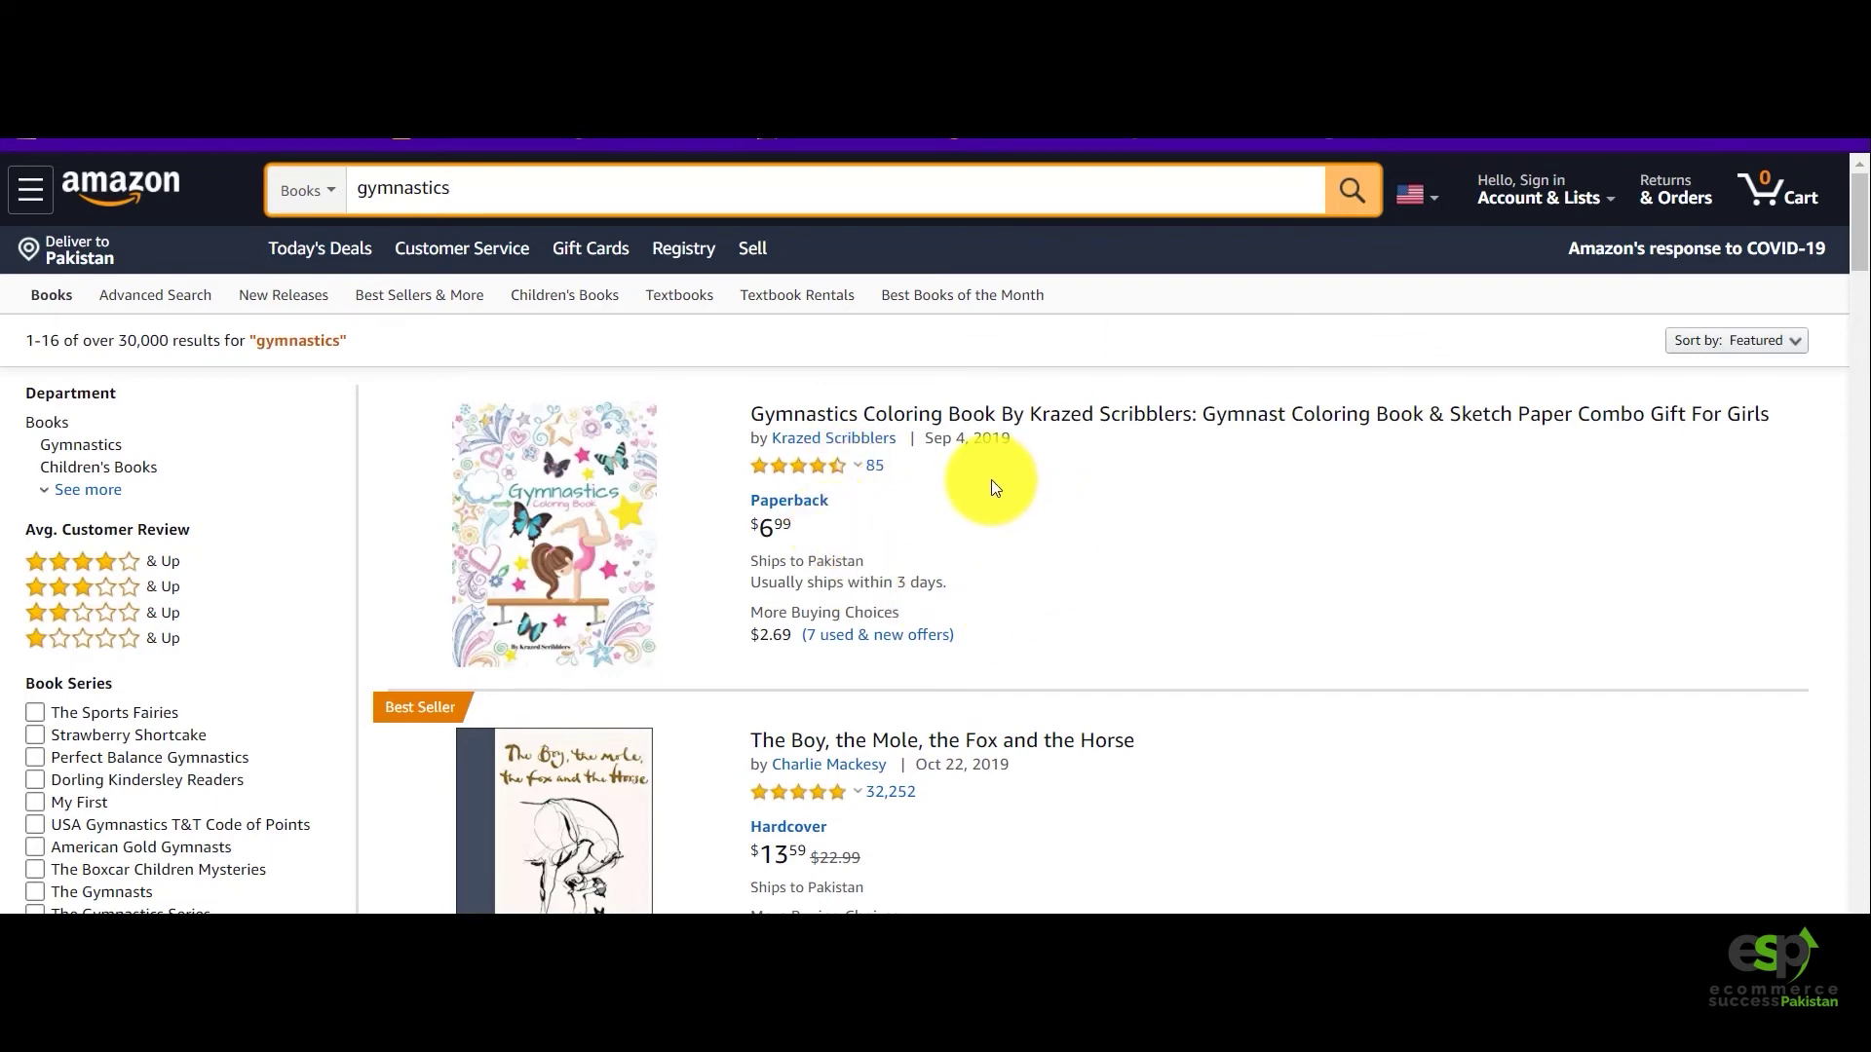
# Examine the gymnastics book results for their titles, available formats, prices and reviews.
pyautogui.scroll(-3, 991, 479)
pyautogui.scroll(3, 985, 476)
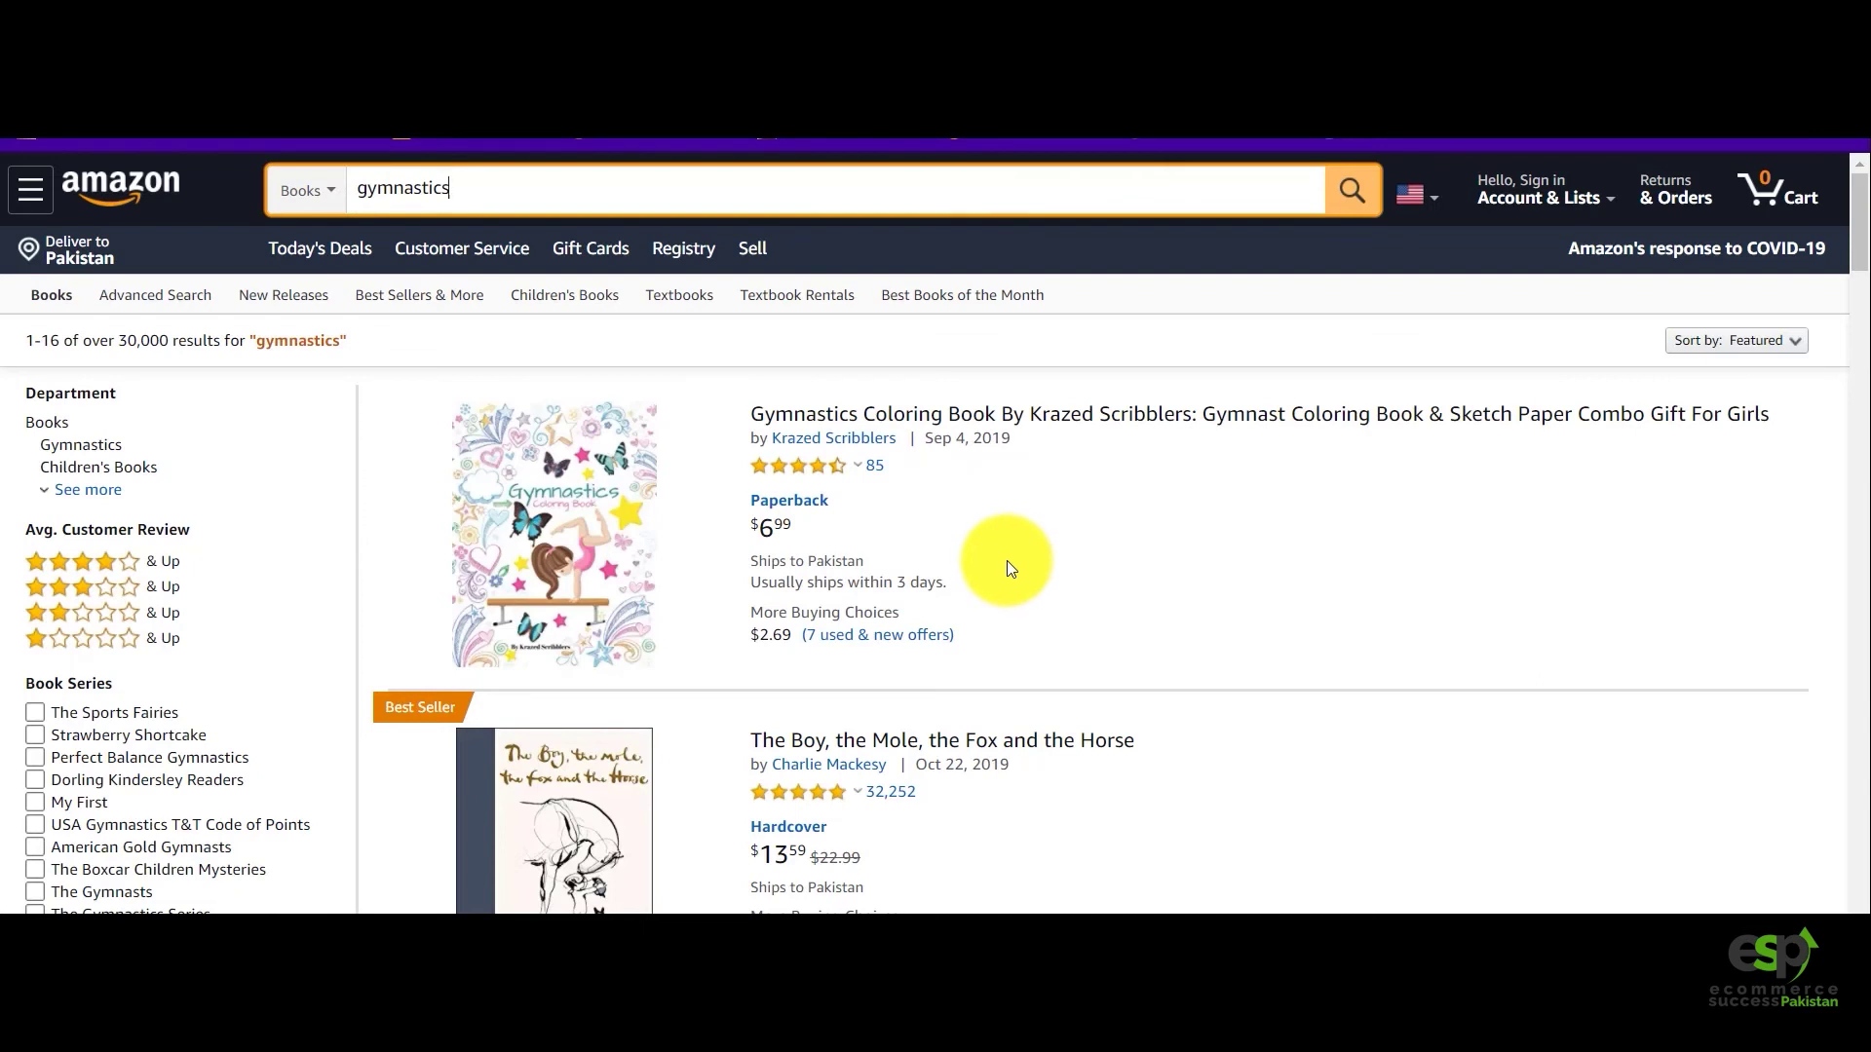
pyautogui.scroll(-1, 1007, 560)
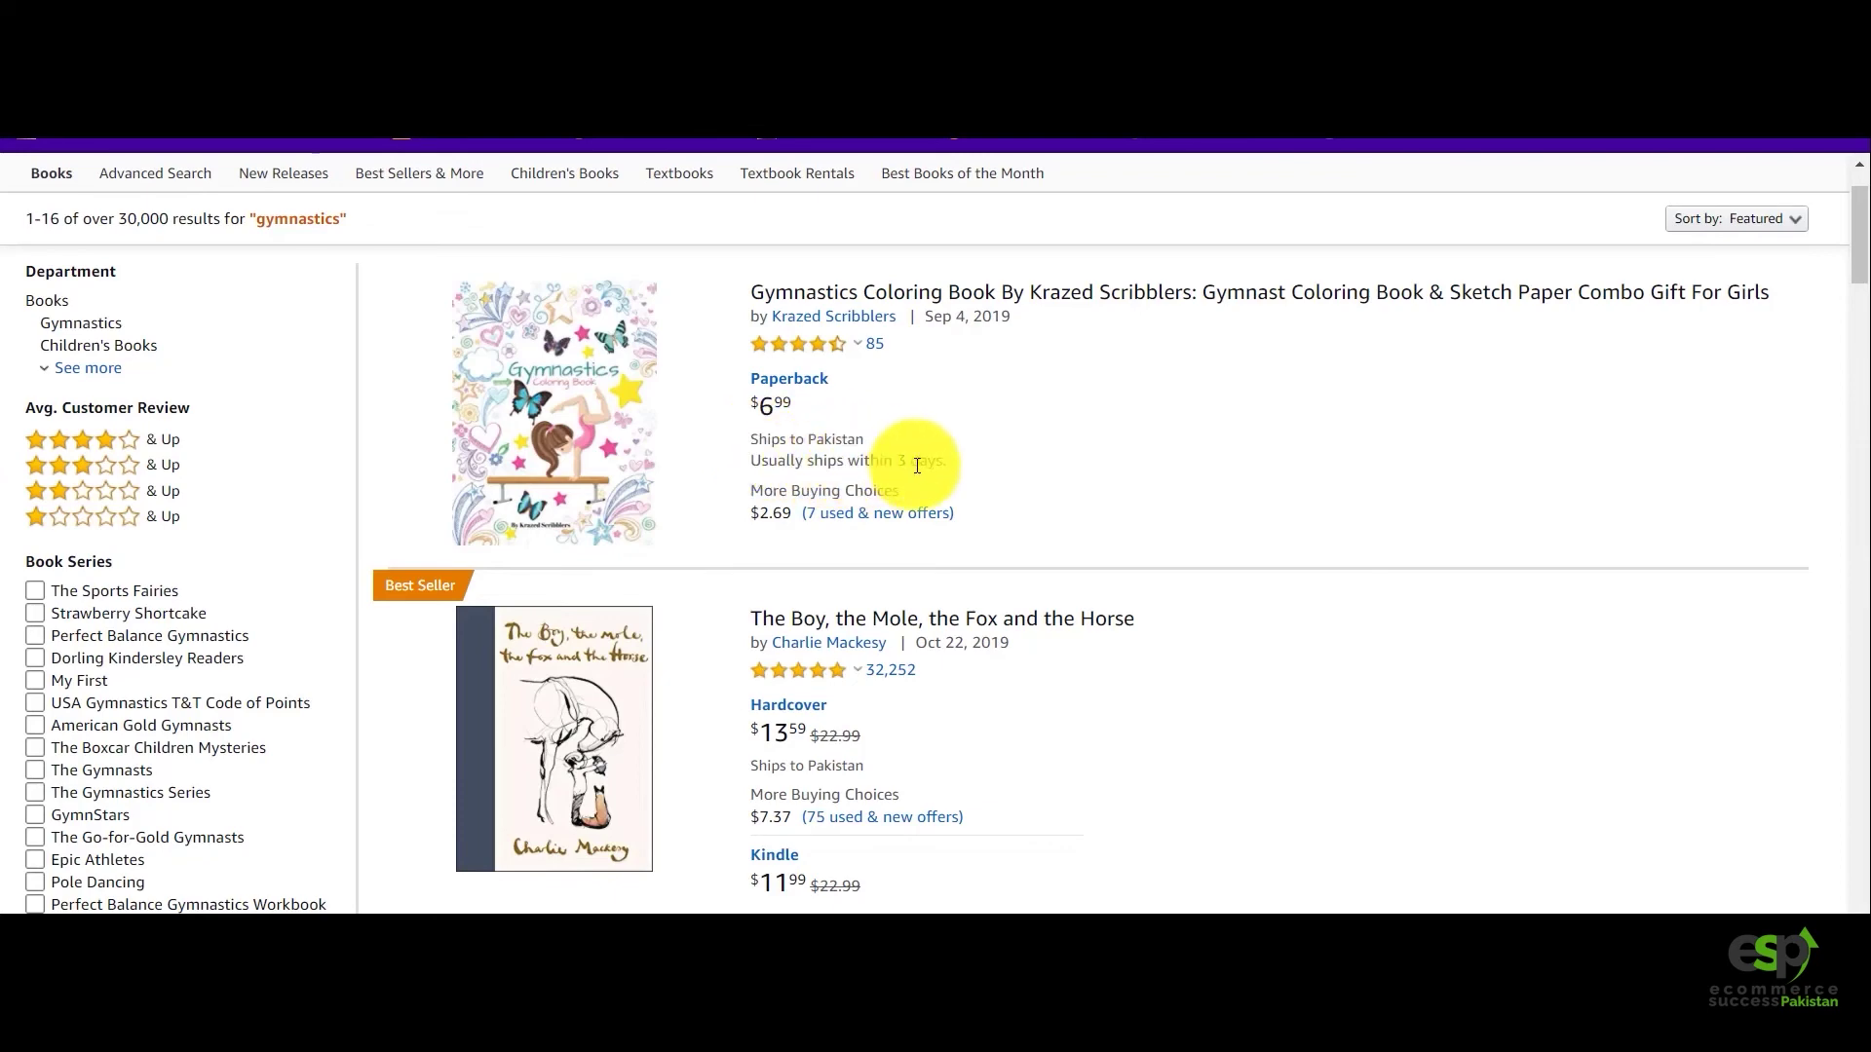
pyautogui.scroll(-1, 1004, 502)
pyautogui.scroll(-1, 1019, 496)
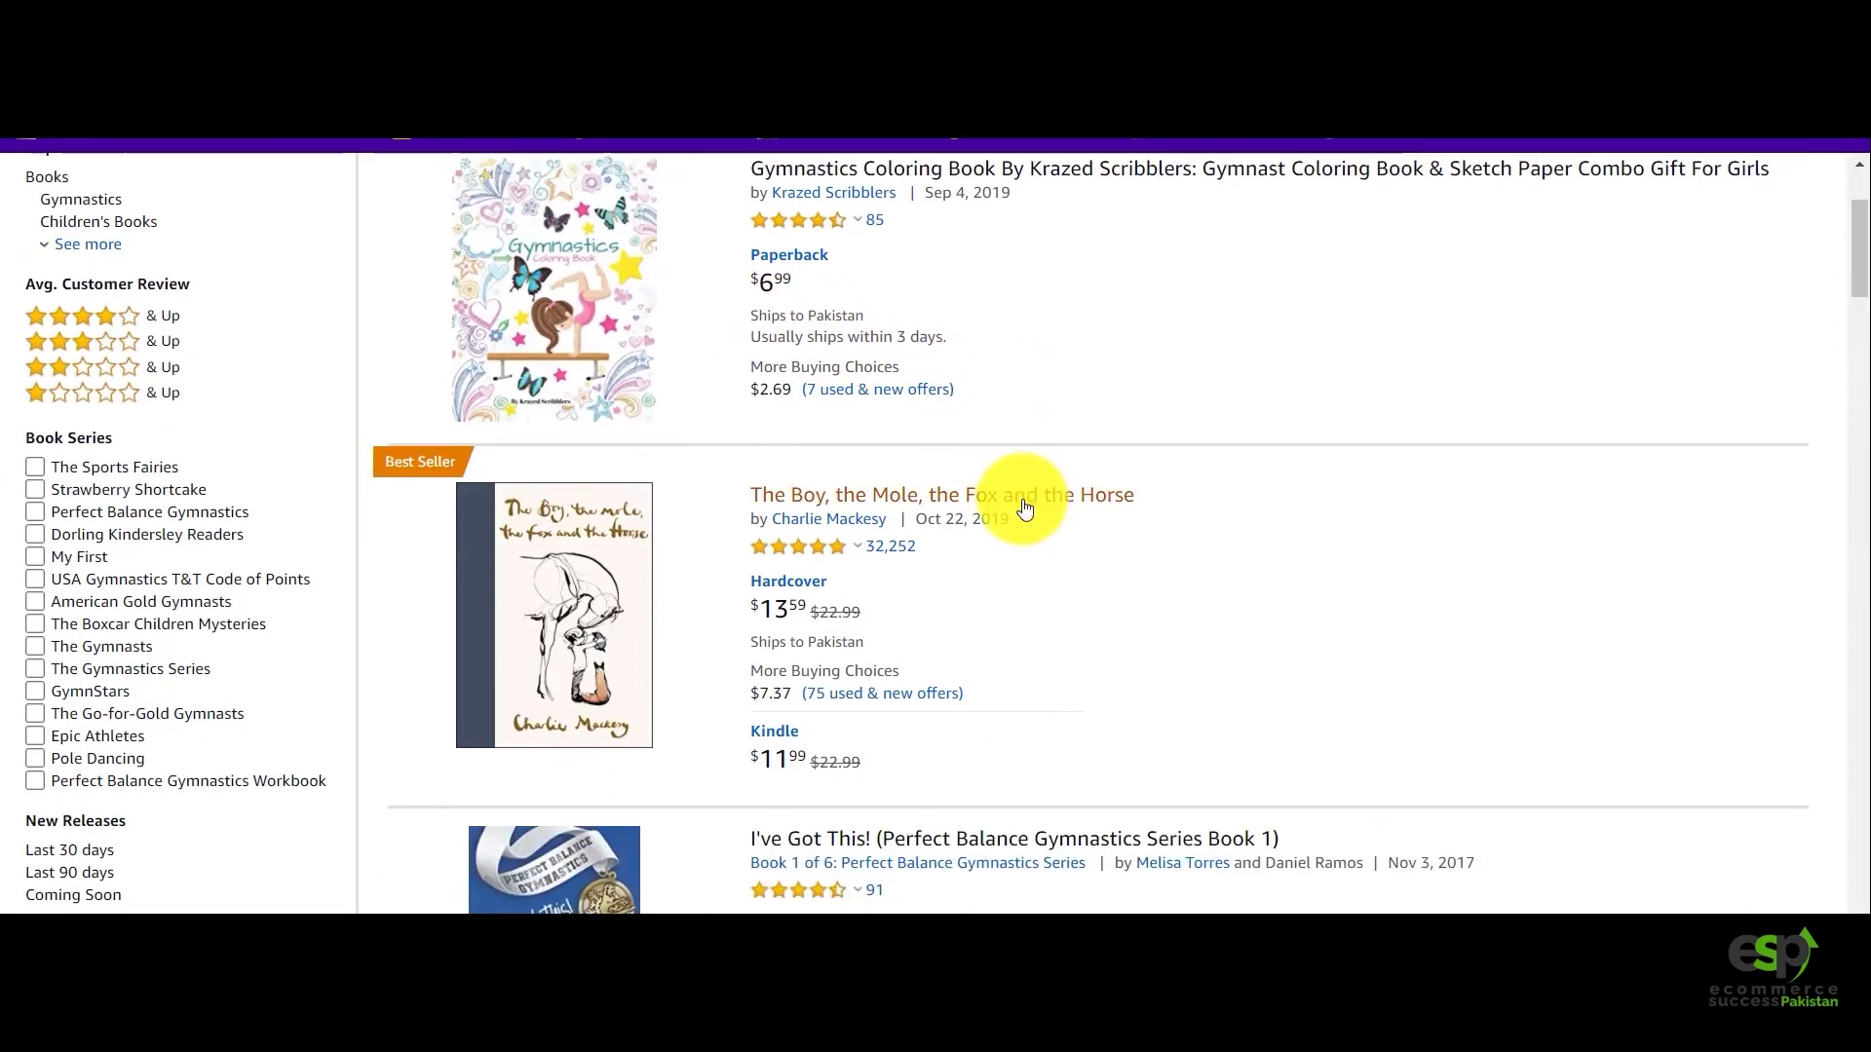
pyautogui.scroll(-2, 974, 511)
pyautogui.moveTo(813, 612); pyautogui.dragTo(748, 616)
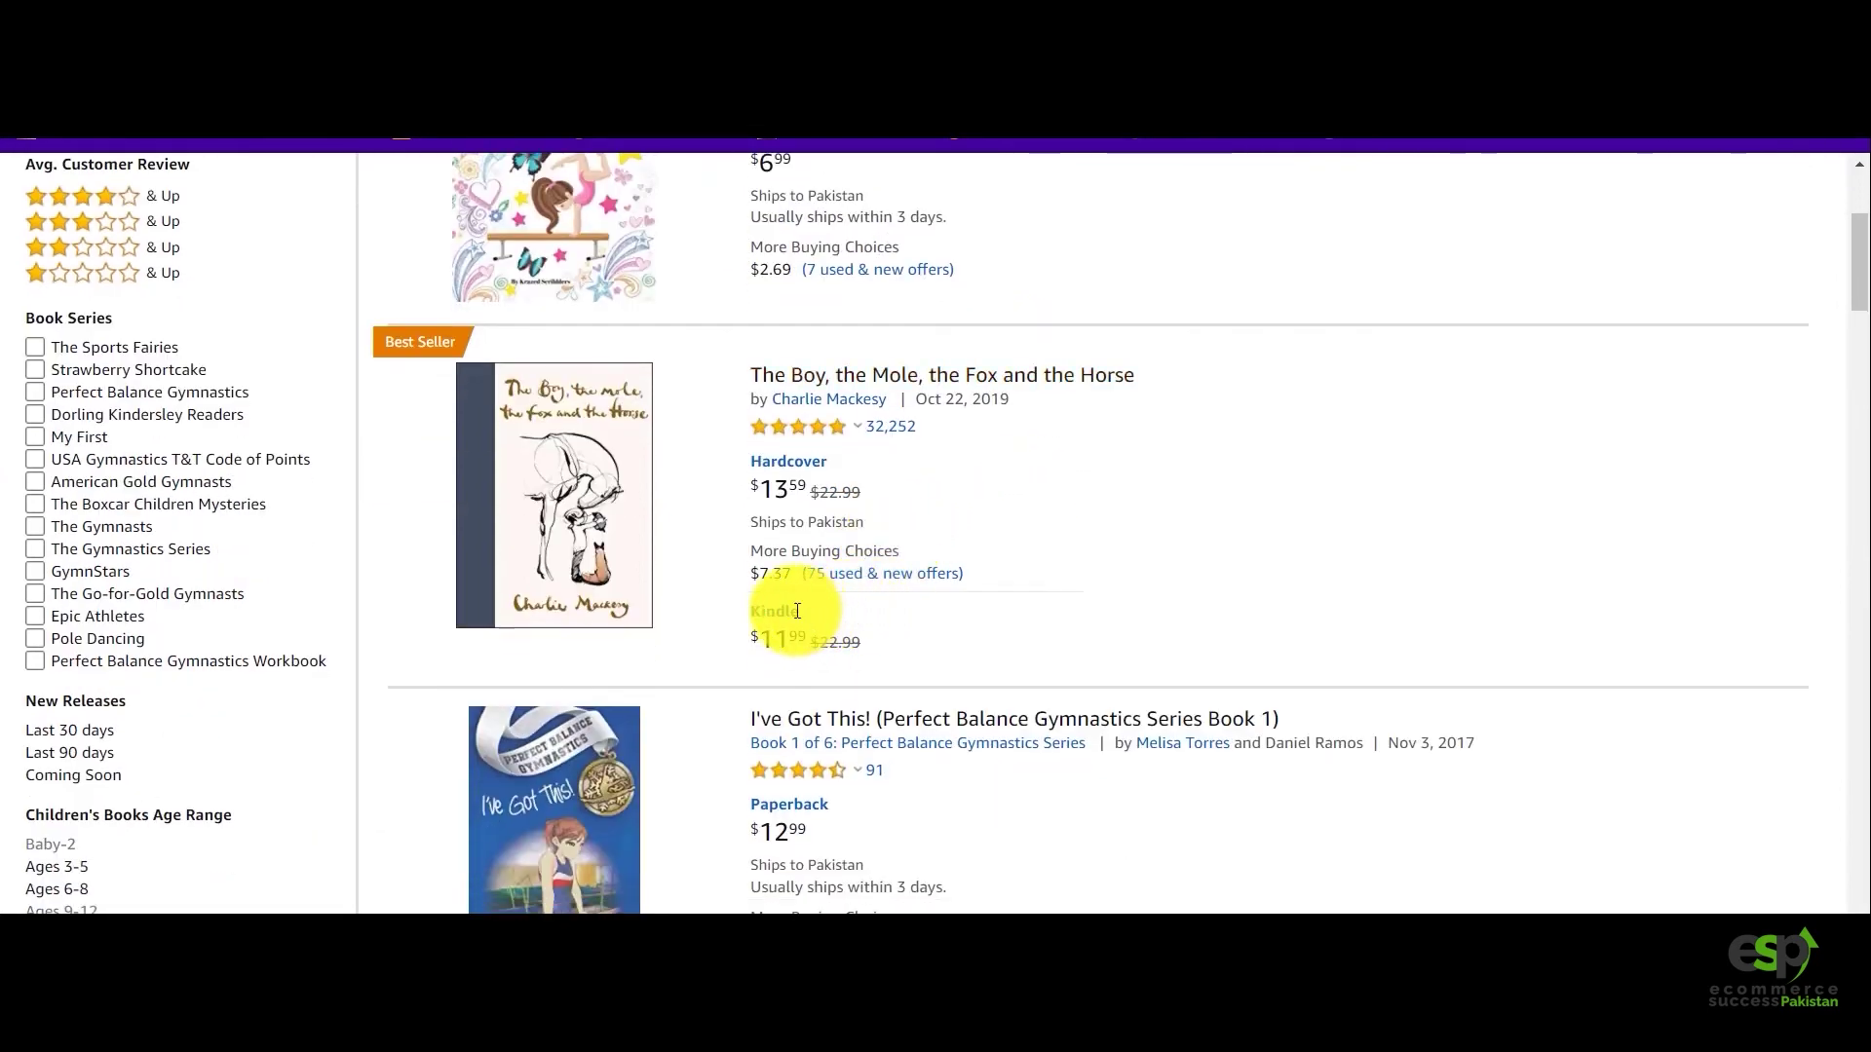
pyautogui.click(1227, 523)
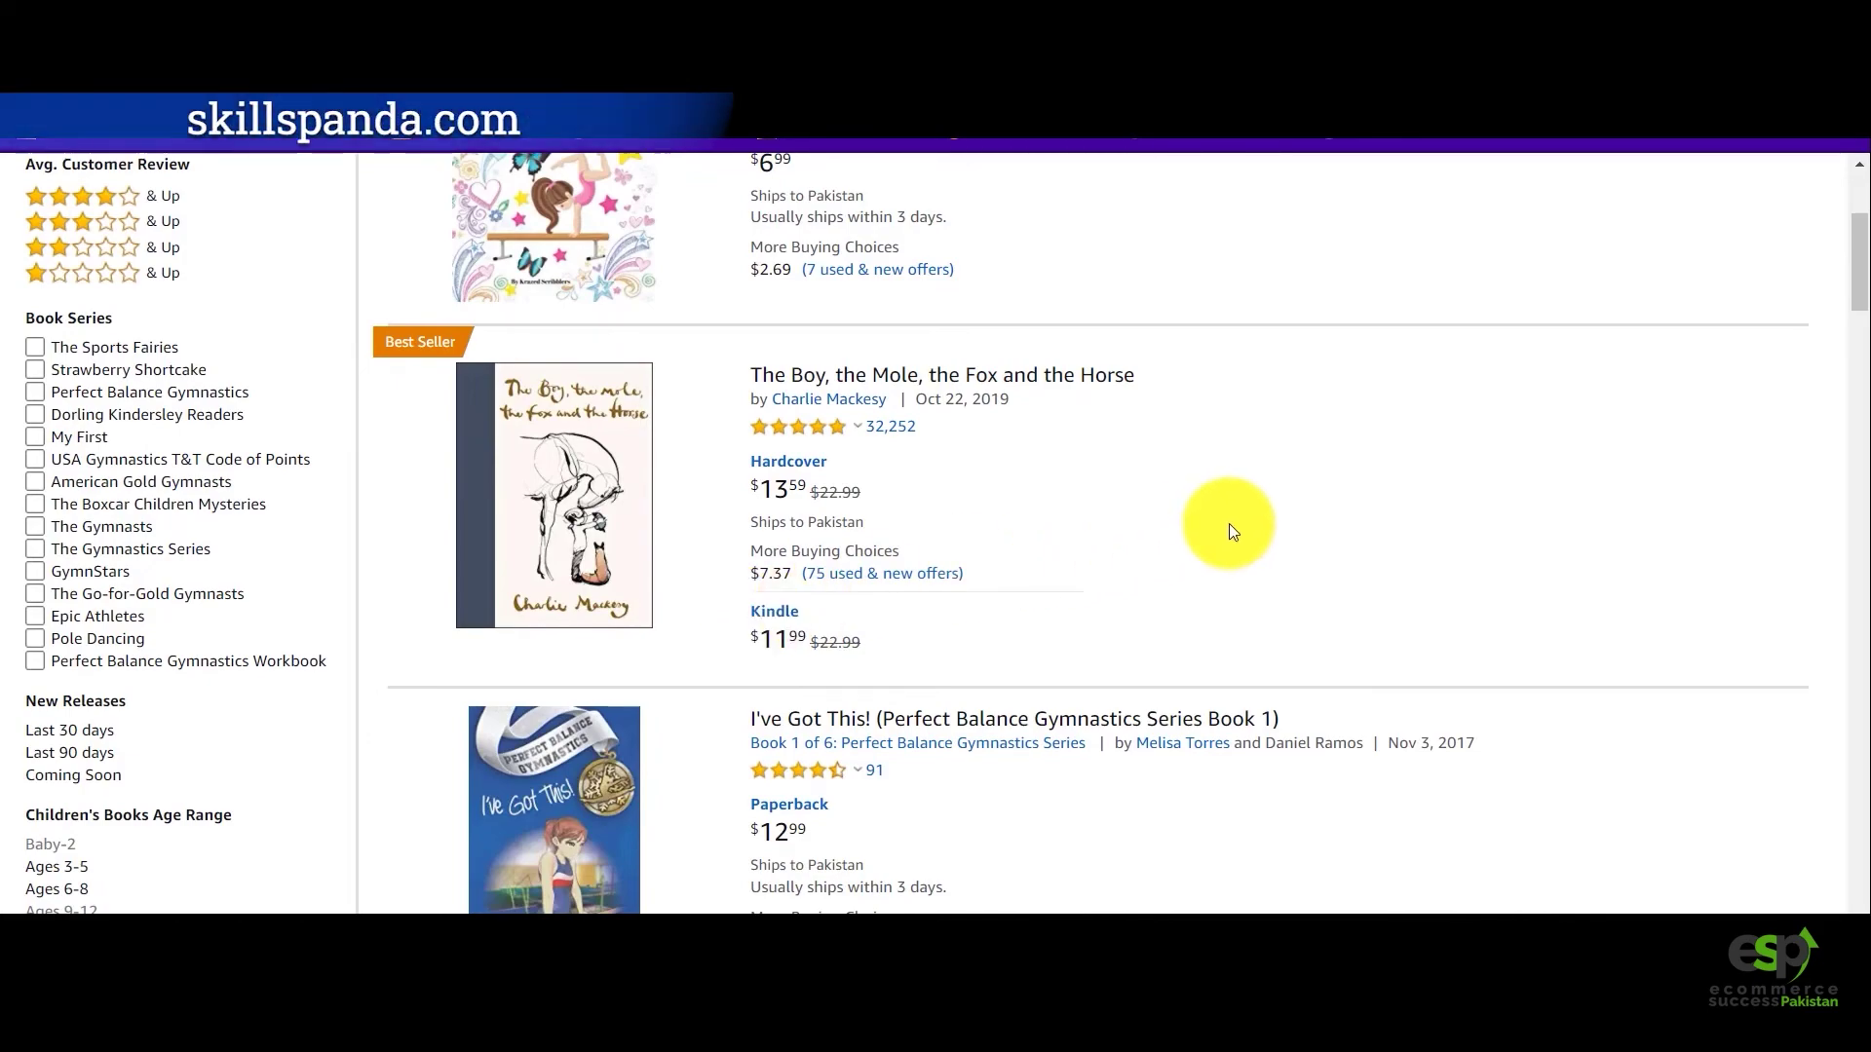
pyautogui.scroll(-4, 1230, 523)
pyautogui.scroll(-5, 763, 750)
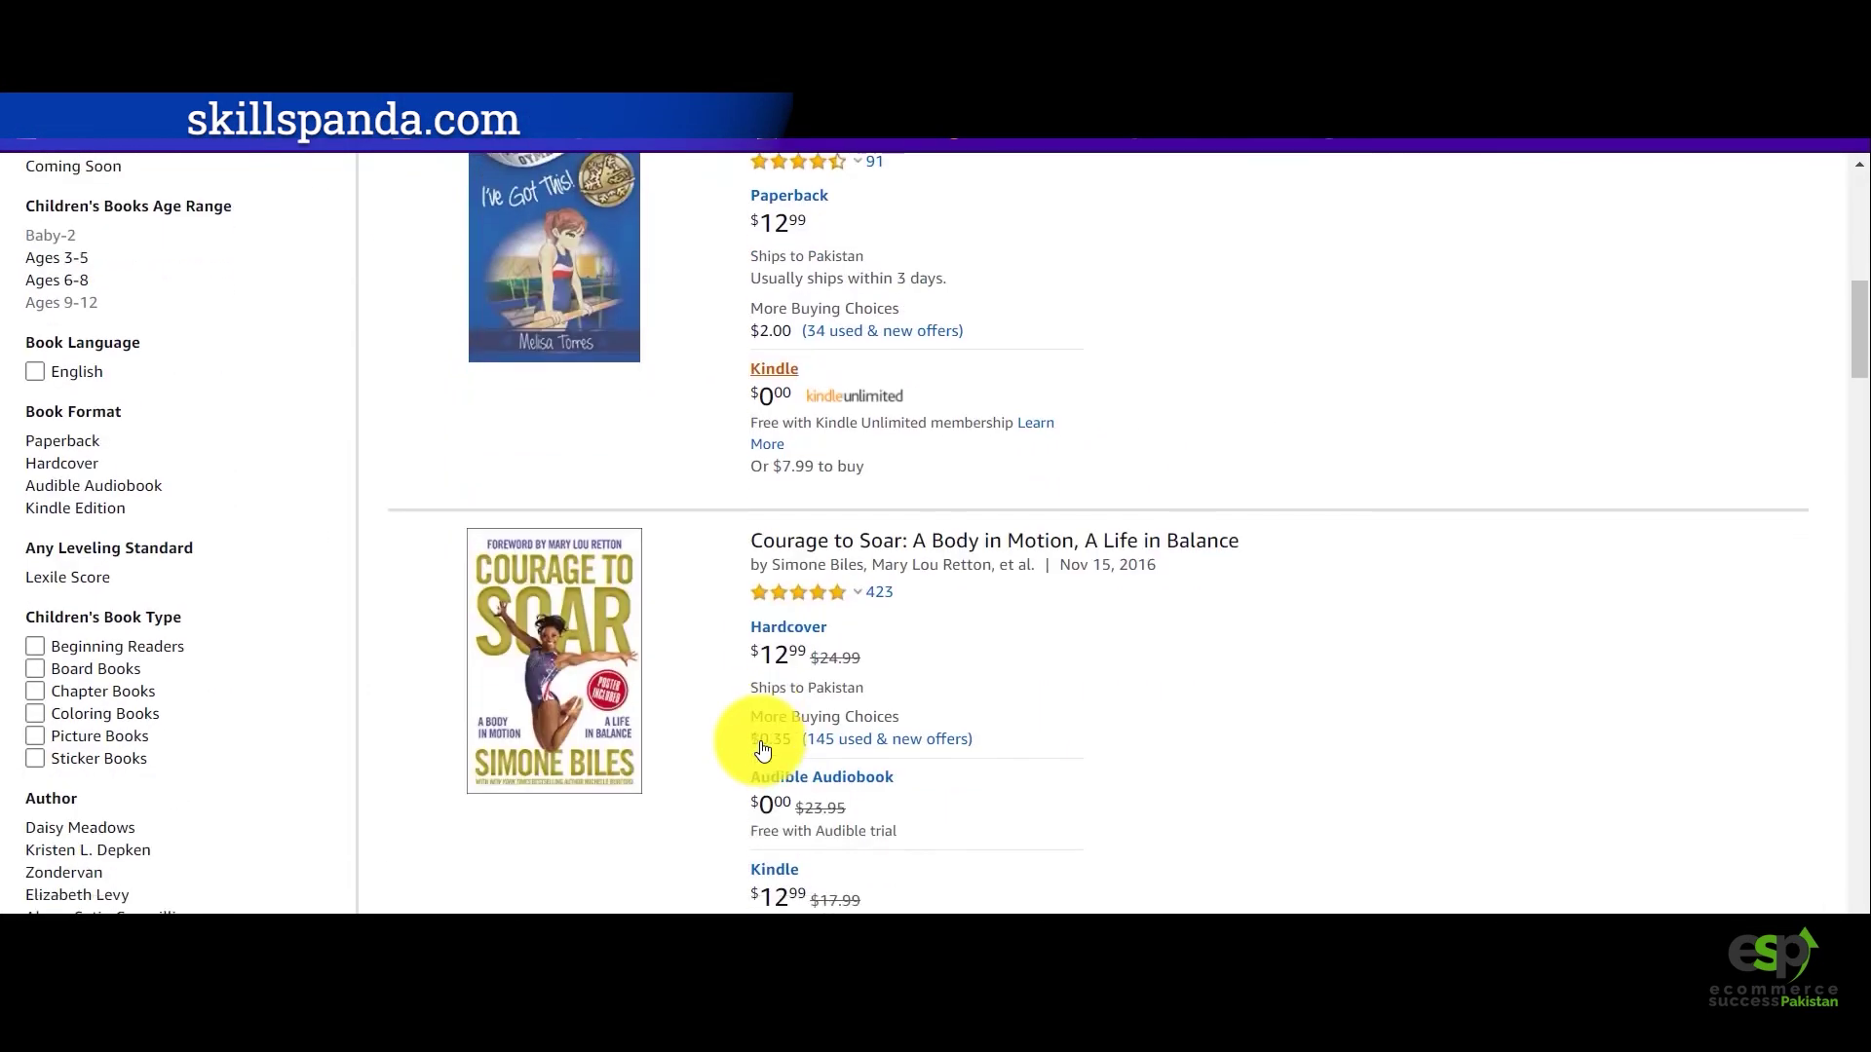
pyautogui.scroll(-4, 763, 752)
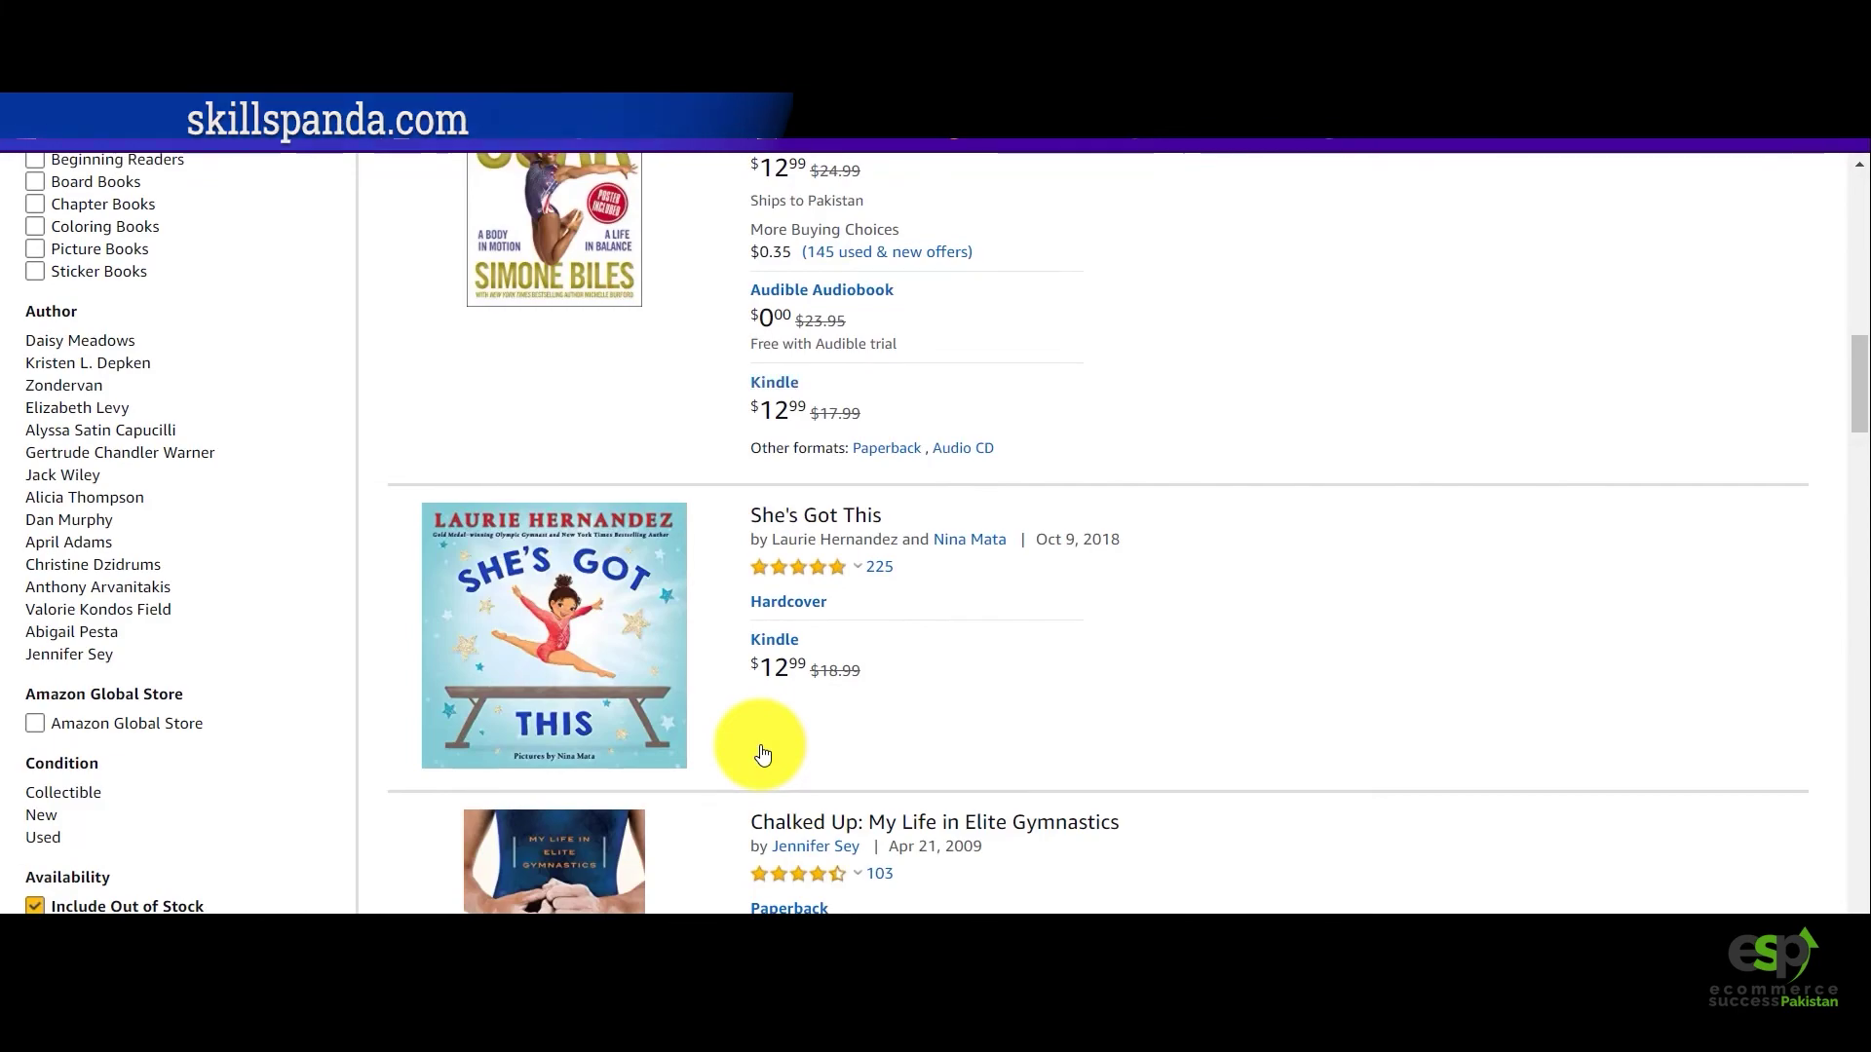
pyautogui.scroll(-4, 763, 751)
pyautogui.scroll(-7, 762, 752)
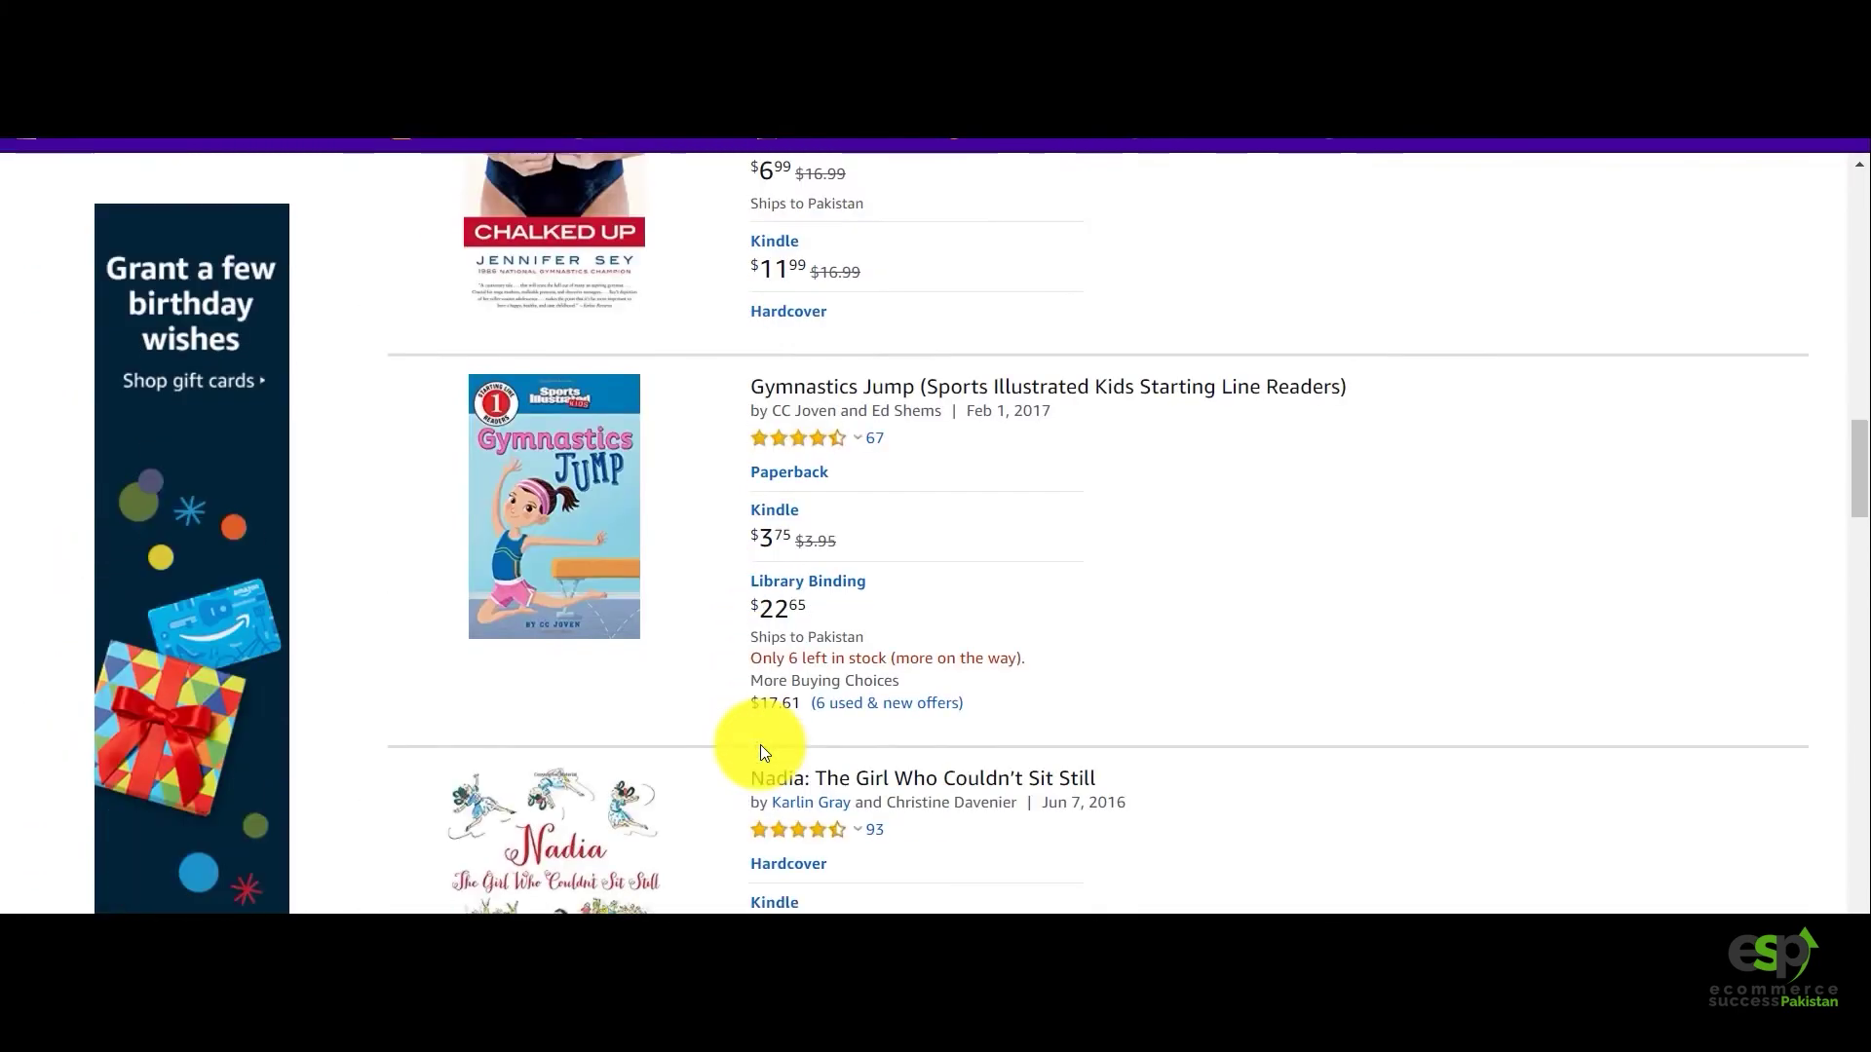
pyautogui.scroll(-5, 760, 753)
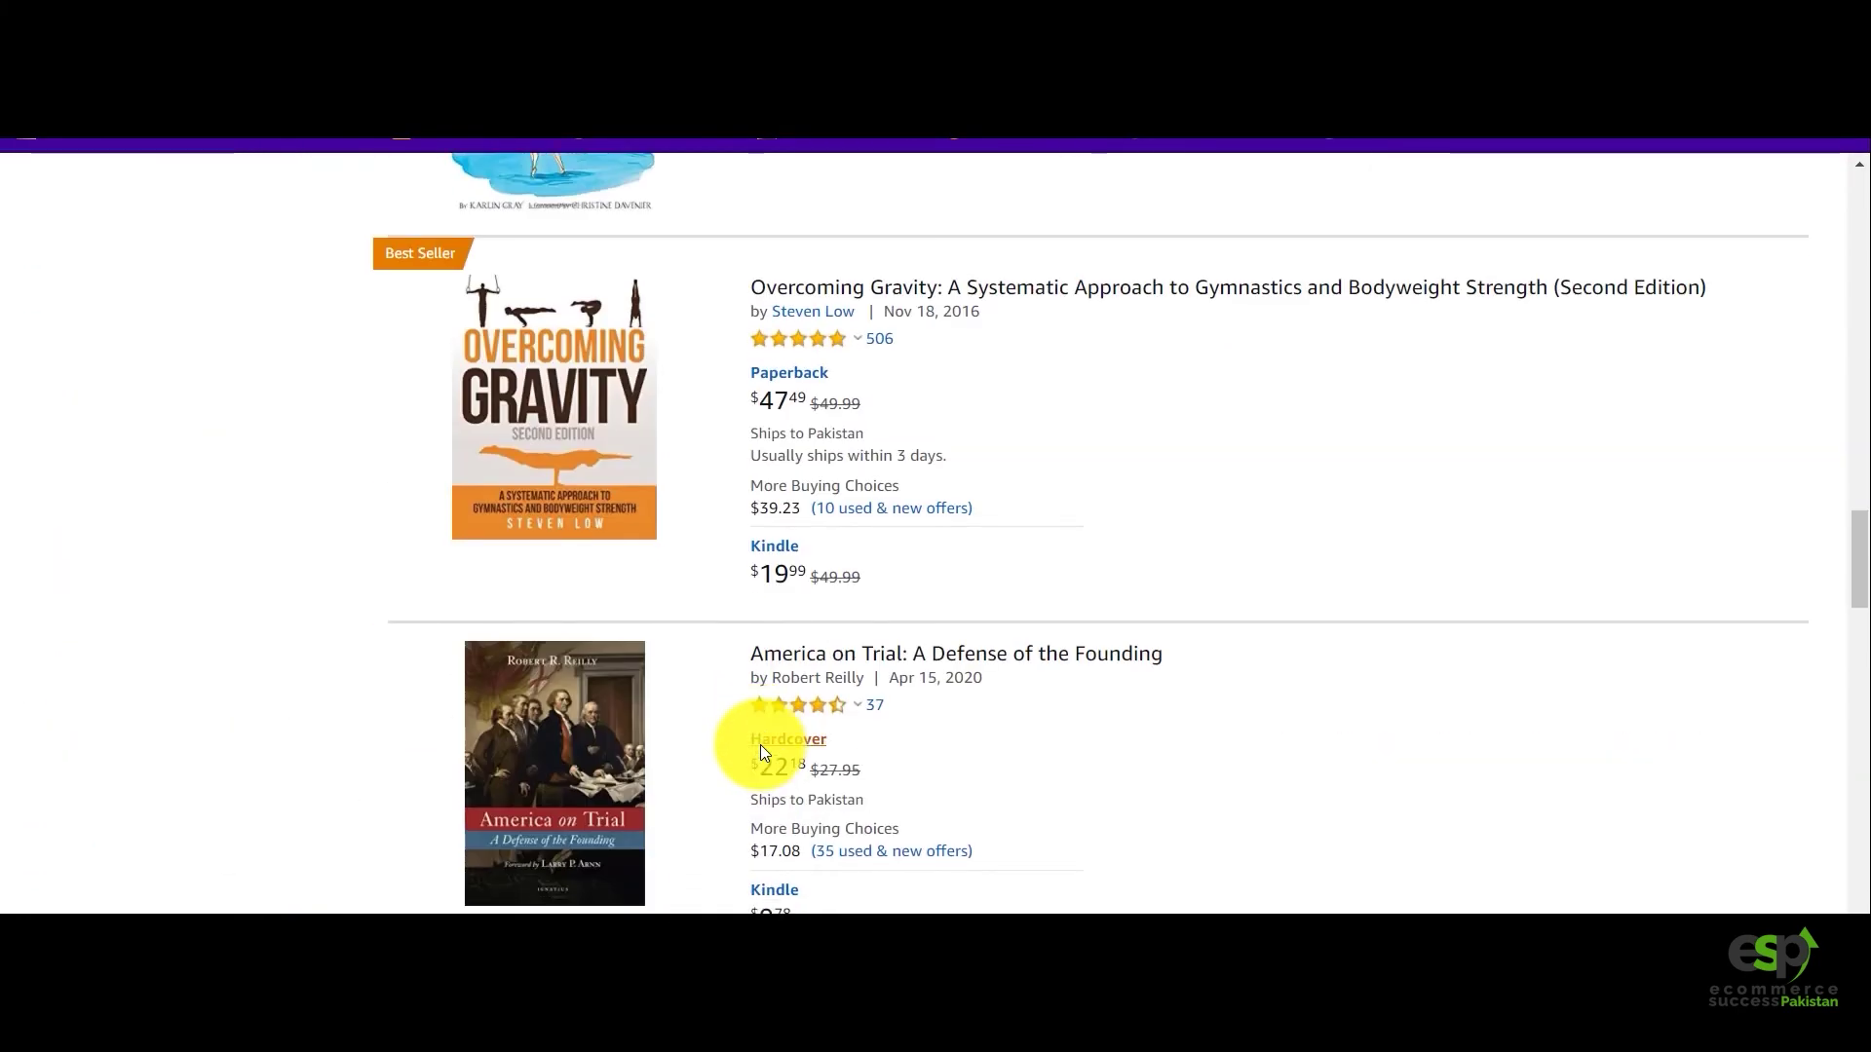
pyautogui.scroll(-4, 762, 753)
pyautogui.scroll(-6, 763, 753)
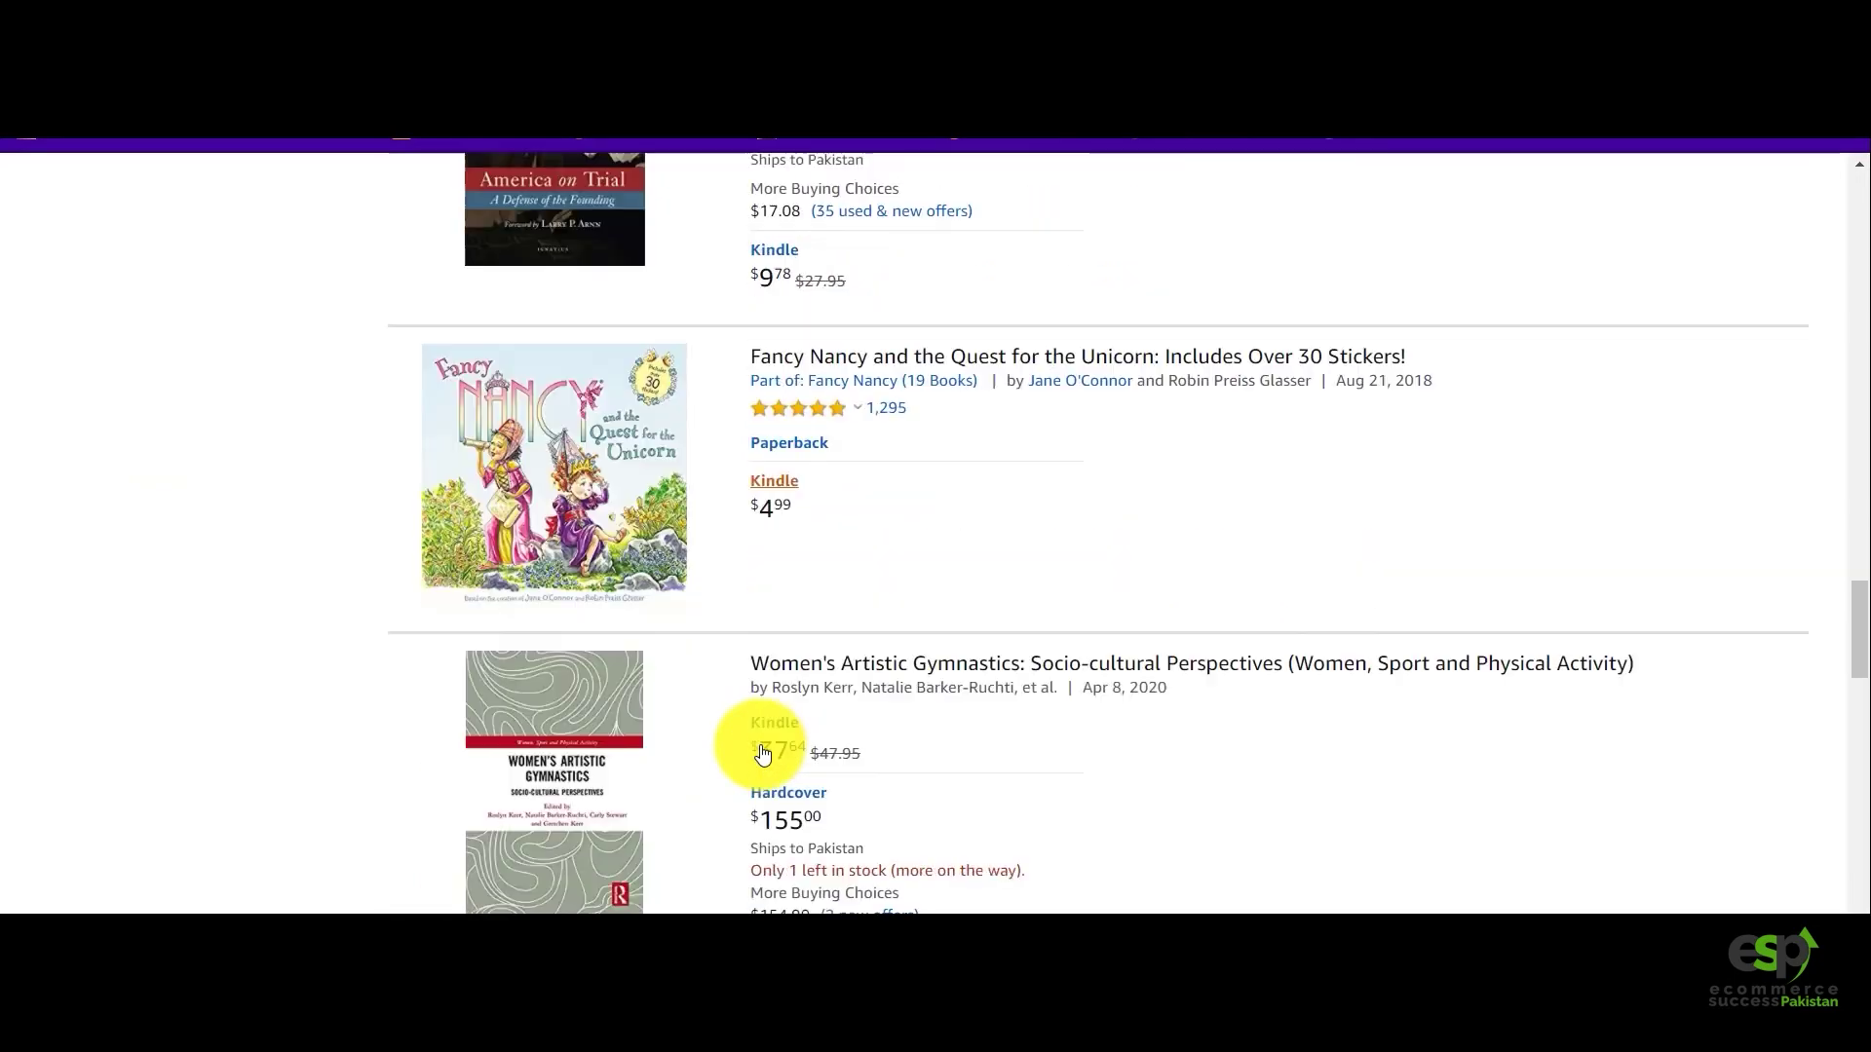
pyautogui.scroll(20, 763, 753)
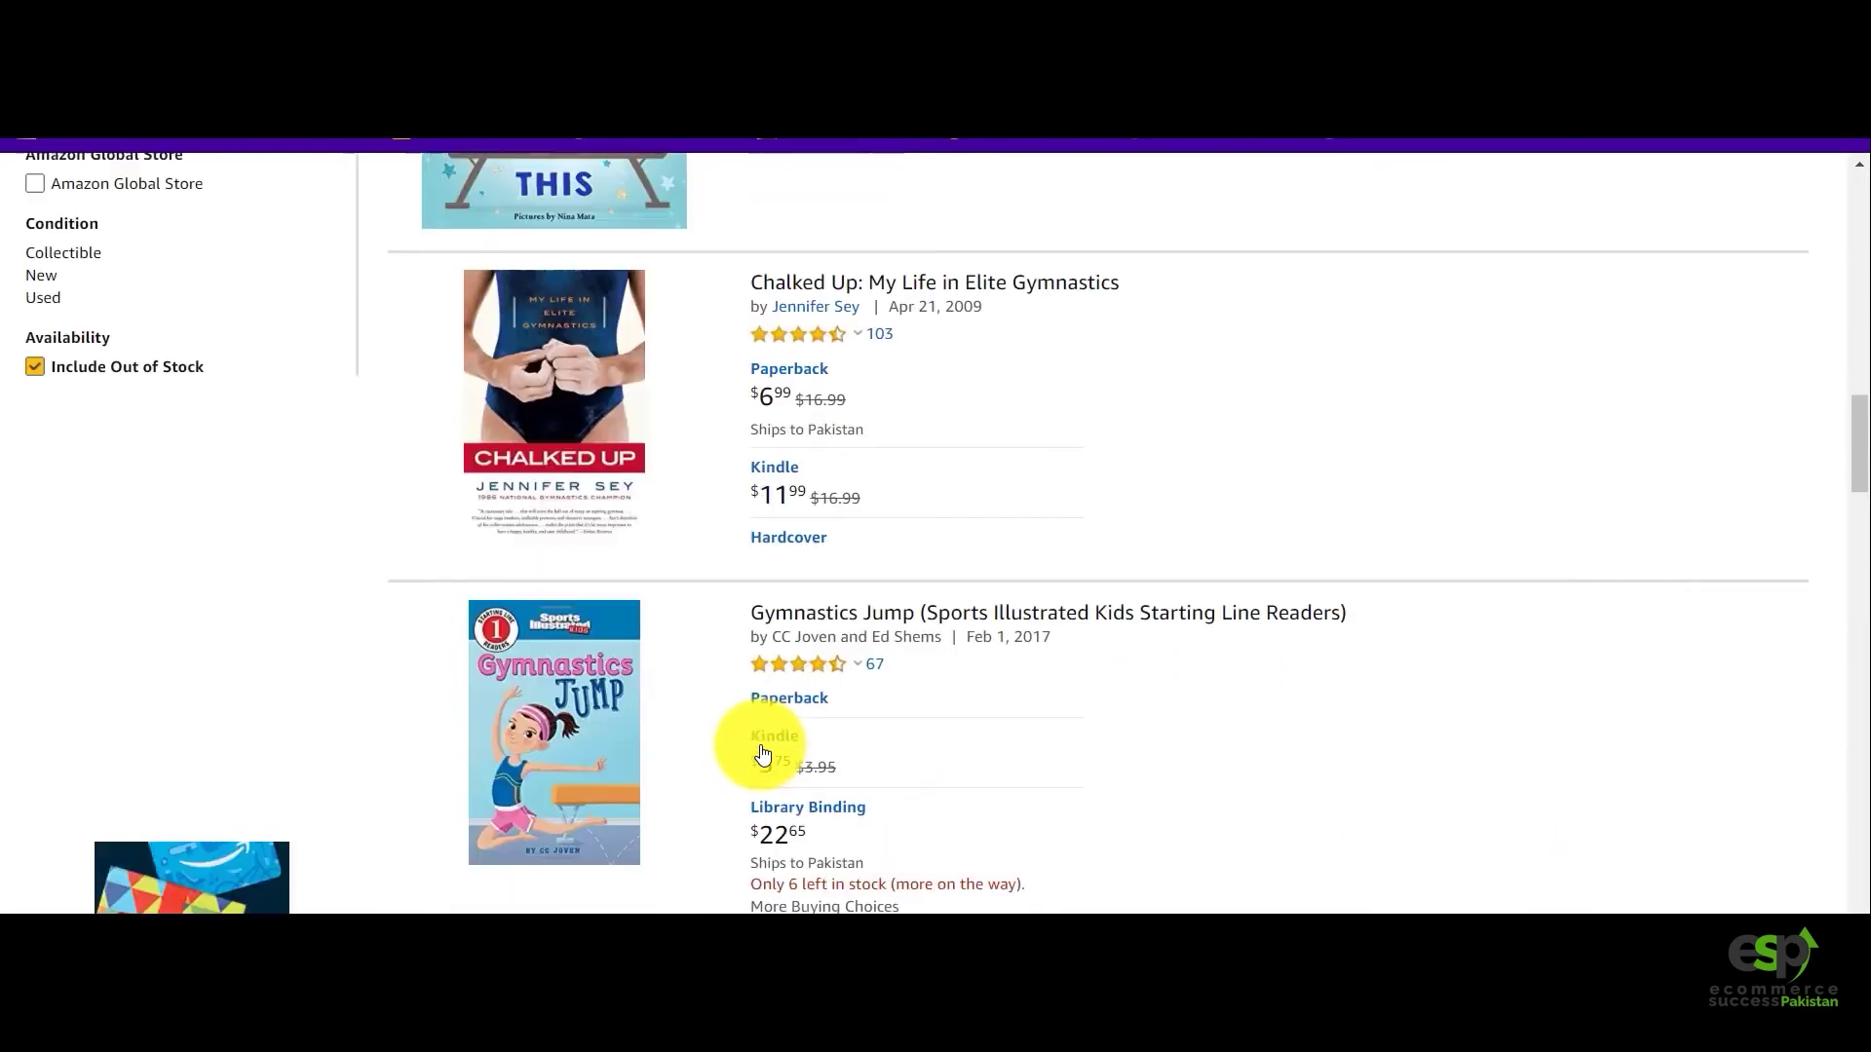
# Compare the gymnastics book results, from the coloring book and best seller down the page, by title keywords, formats, prices and reviews.
pyautogui.scroll(6, 761, 751)
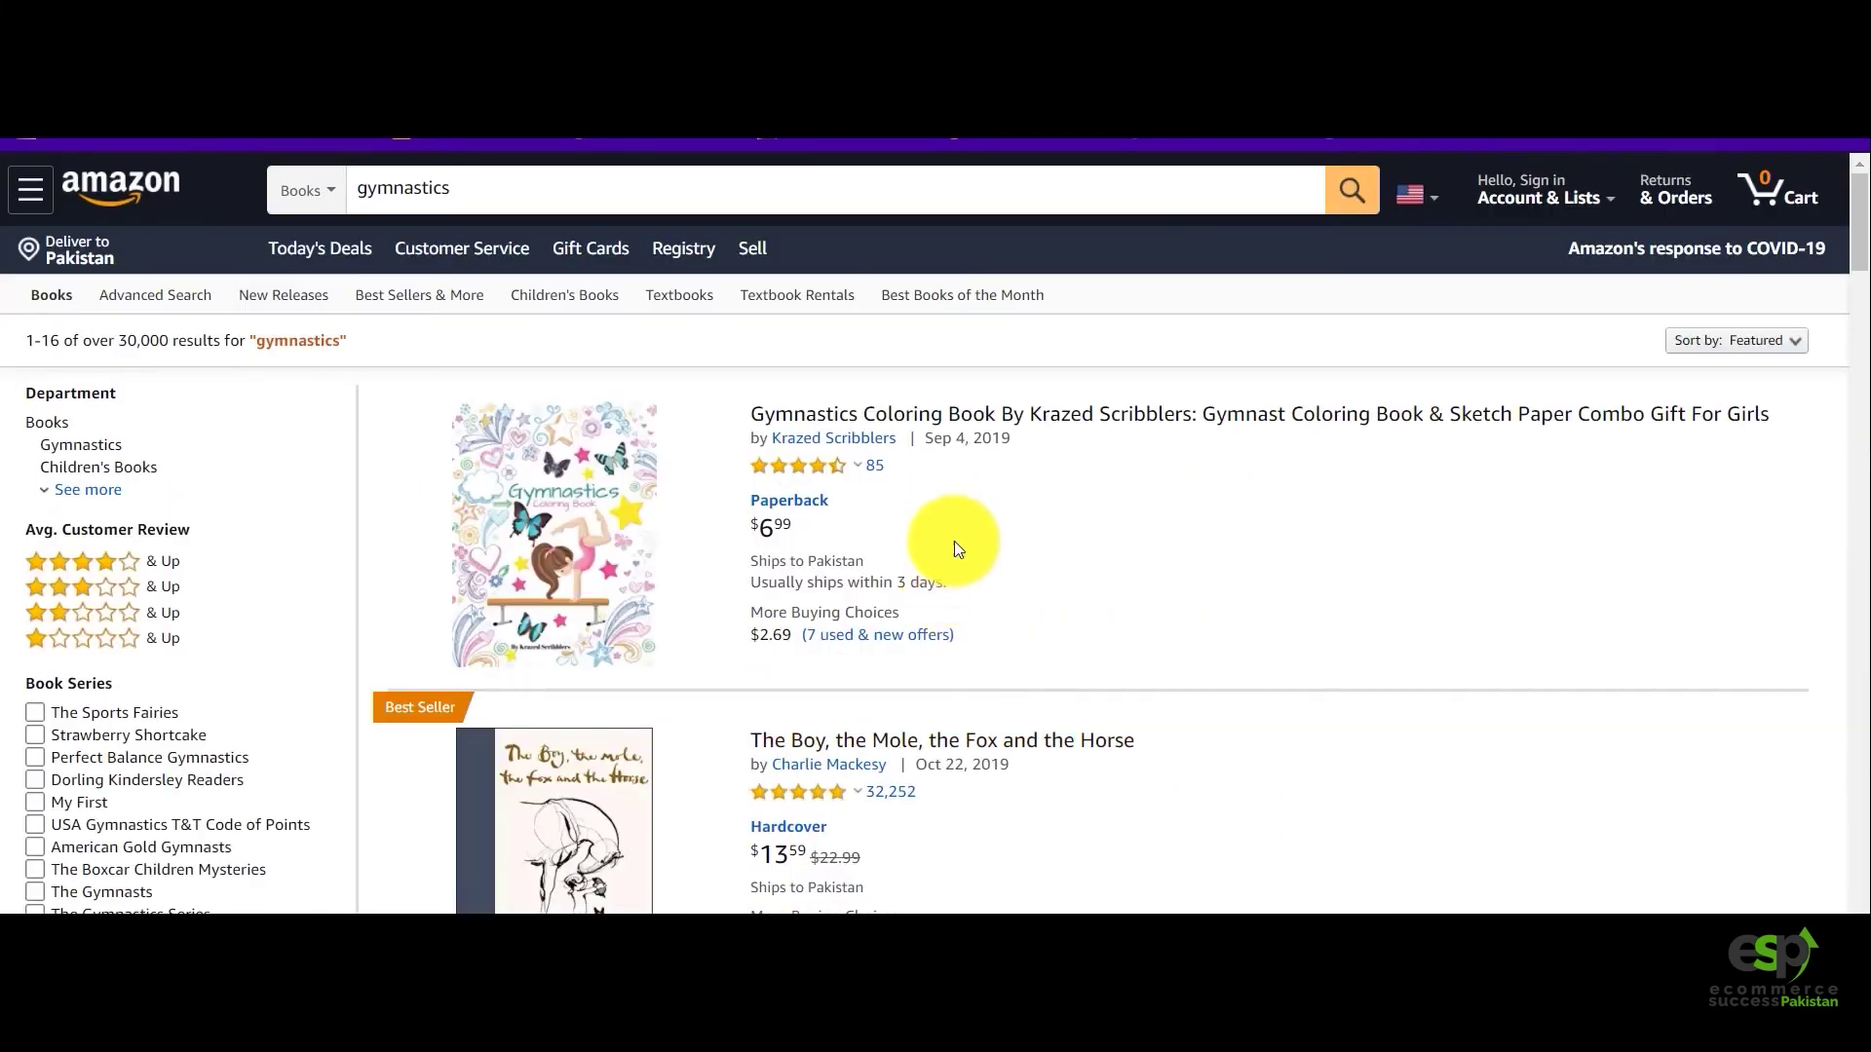
pyautogui.scroll(-4, 881, 507)
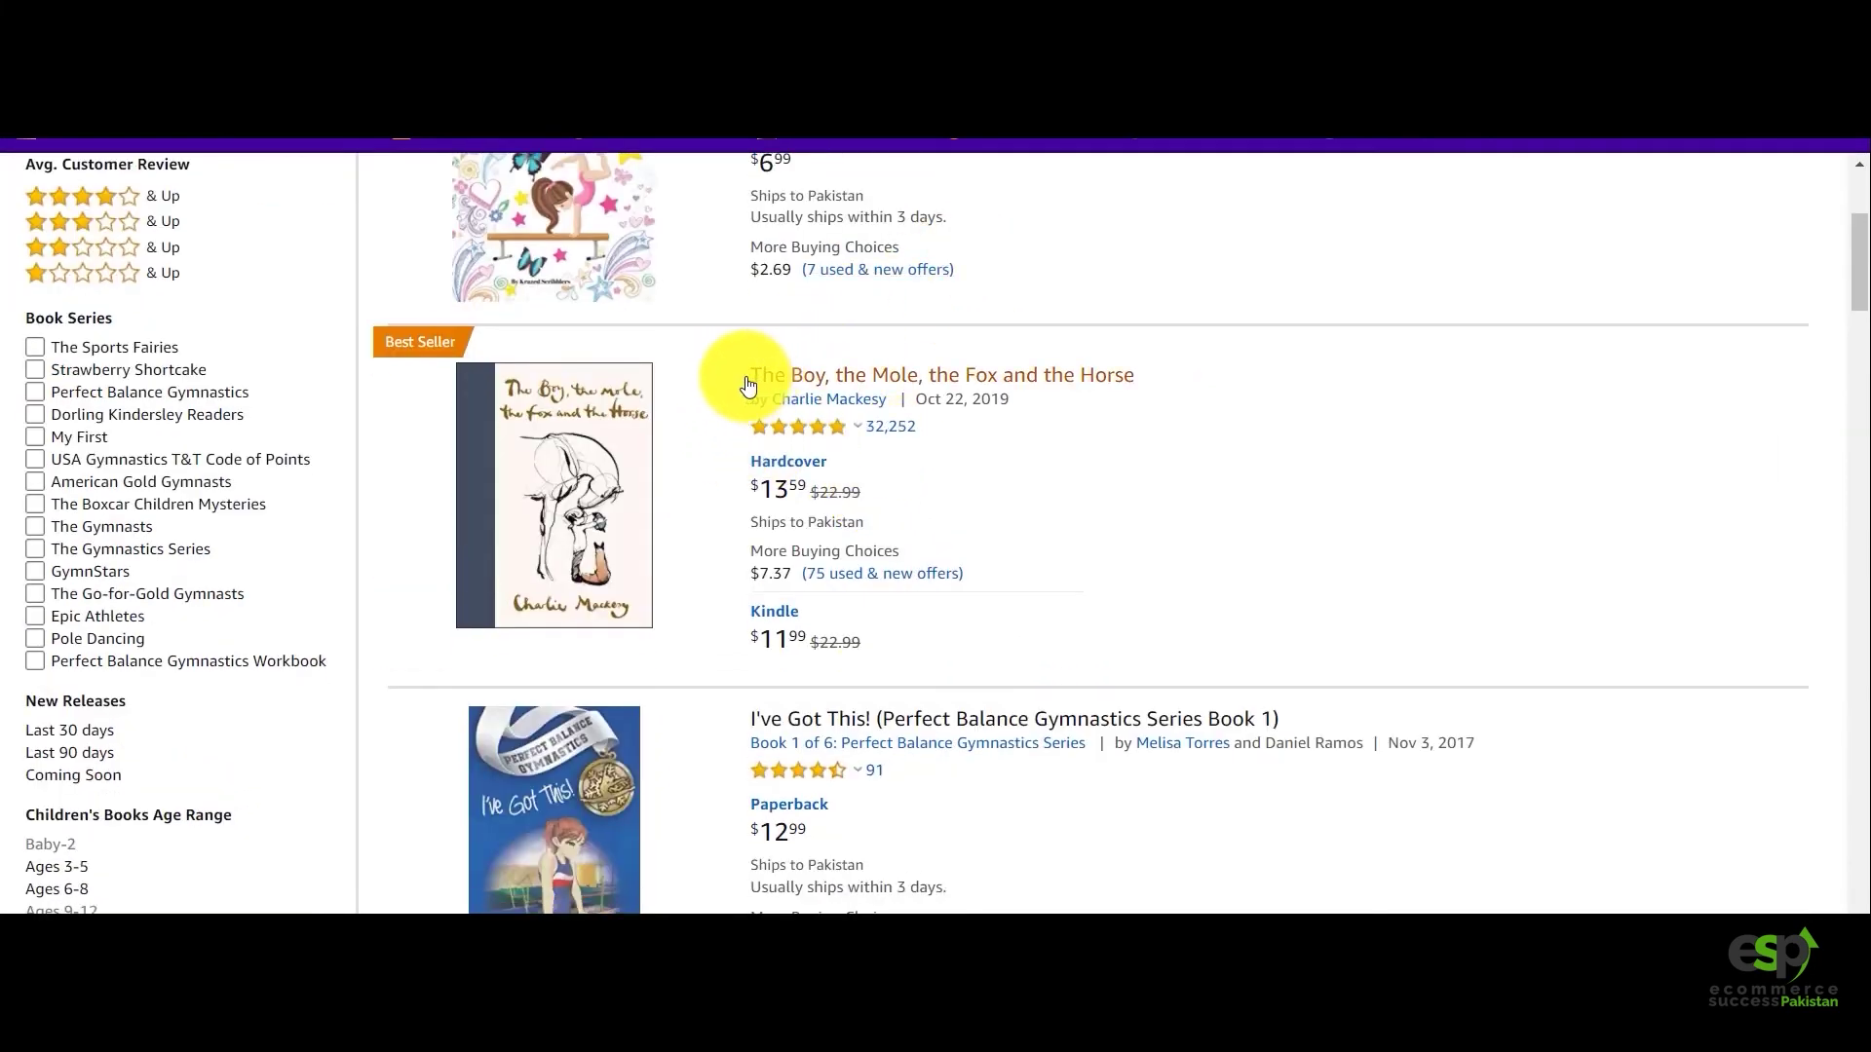
pyautogui.scroll(5, 721, 468)
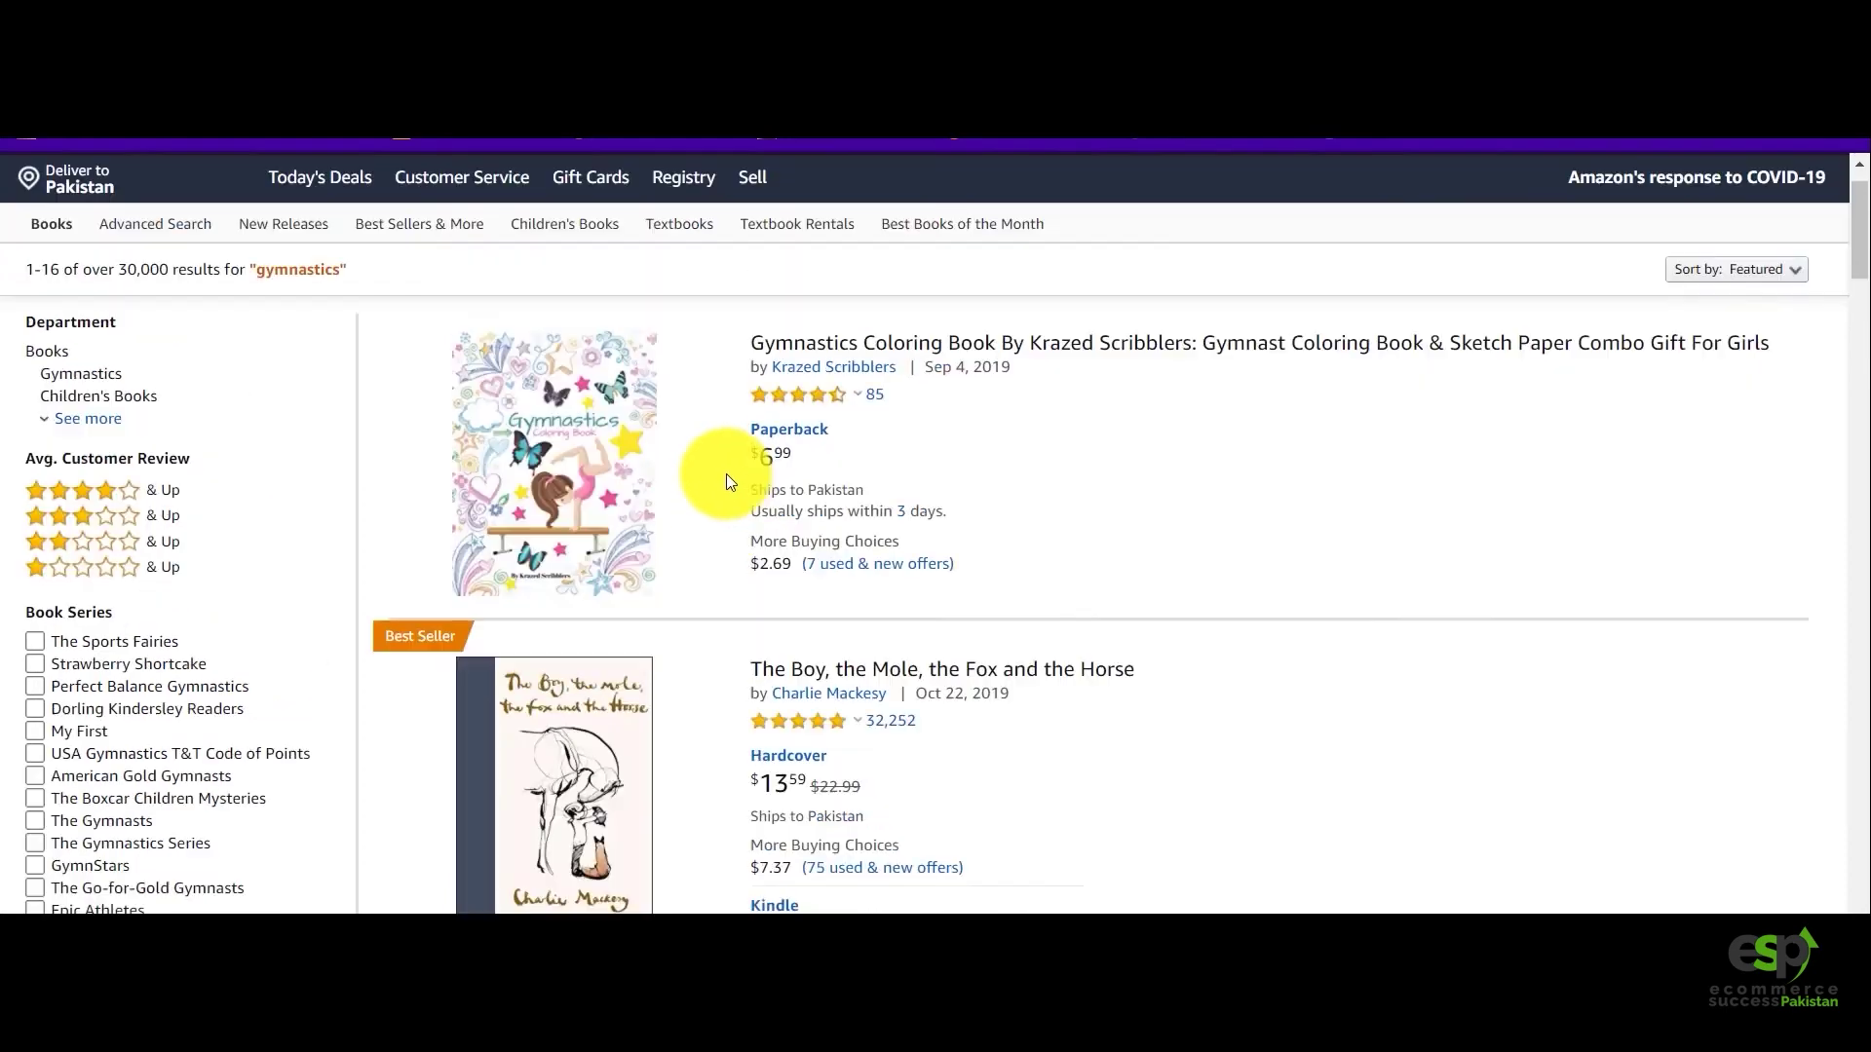
pyautogui.scroll(-5, 725, 476)
pyautogui.scroll(-1, 725, 477)
pyautogui.scroll(1, 725, 477)
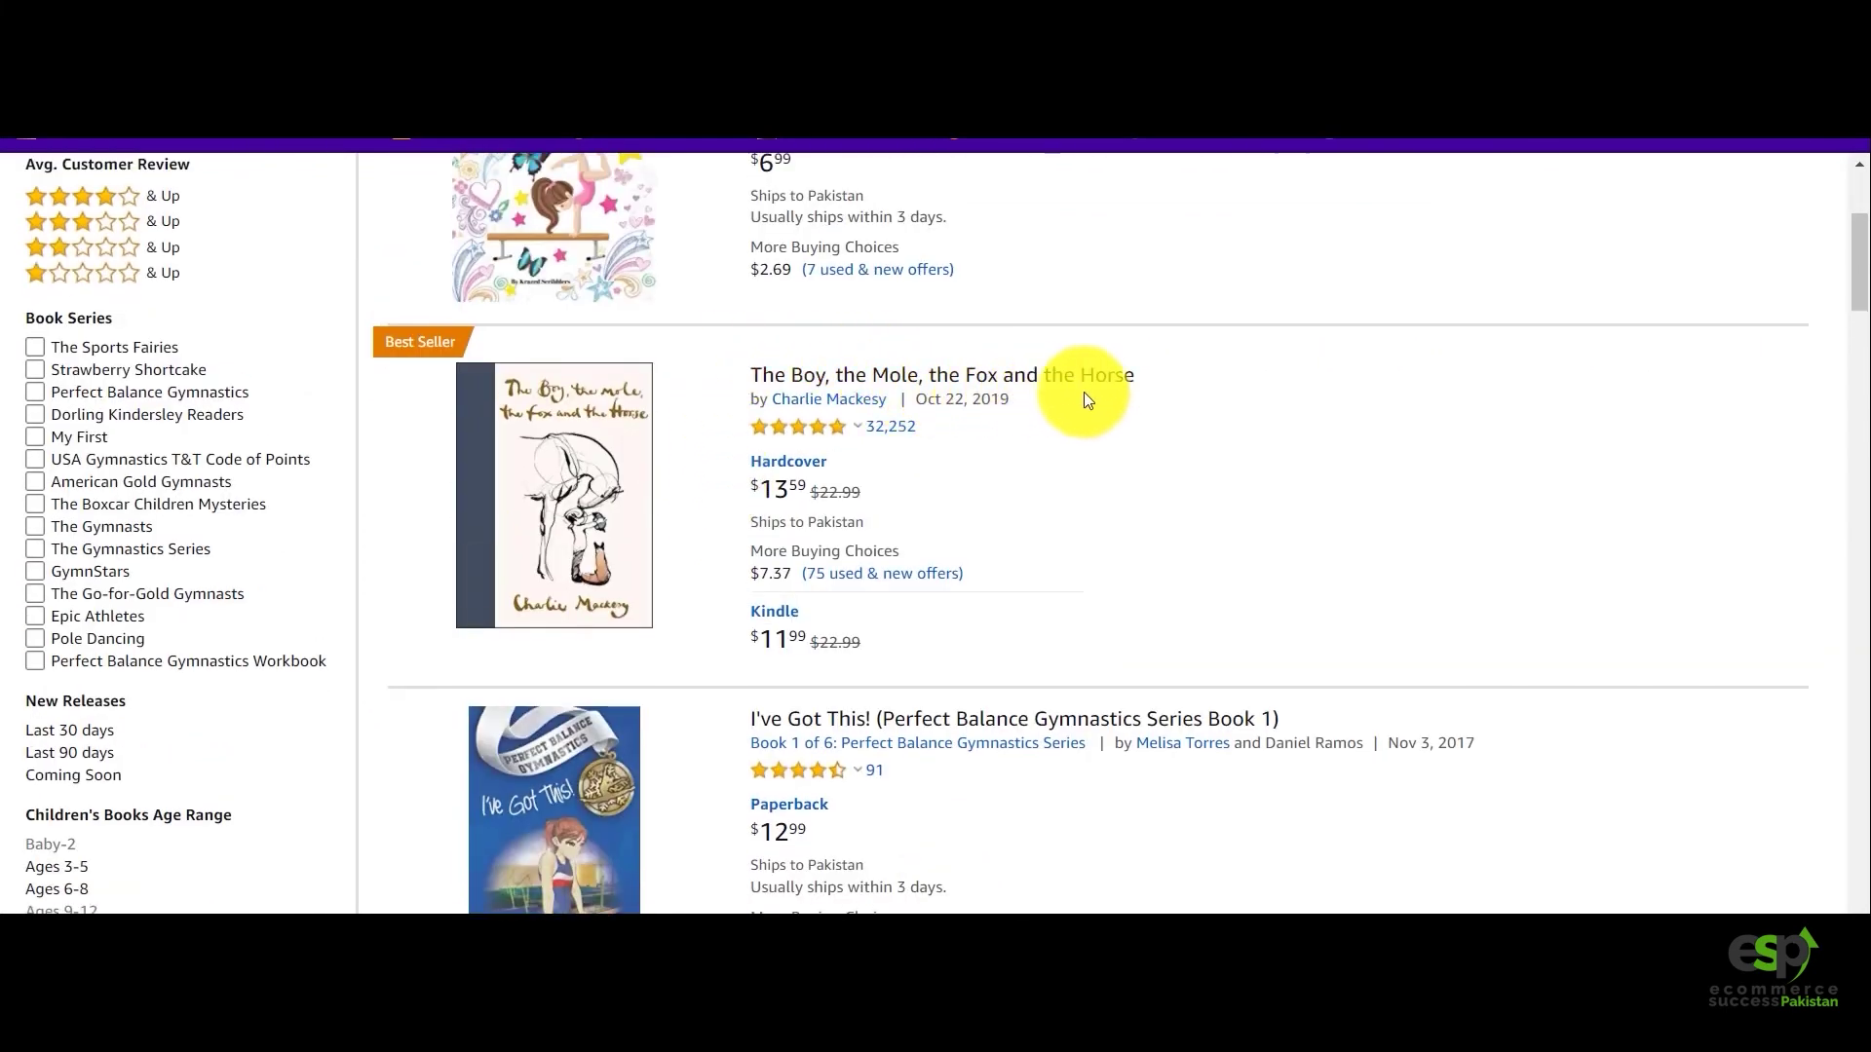
pyautogui.scroll(-1, 1136, 404)
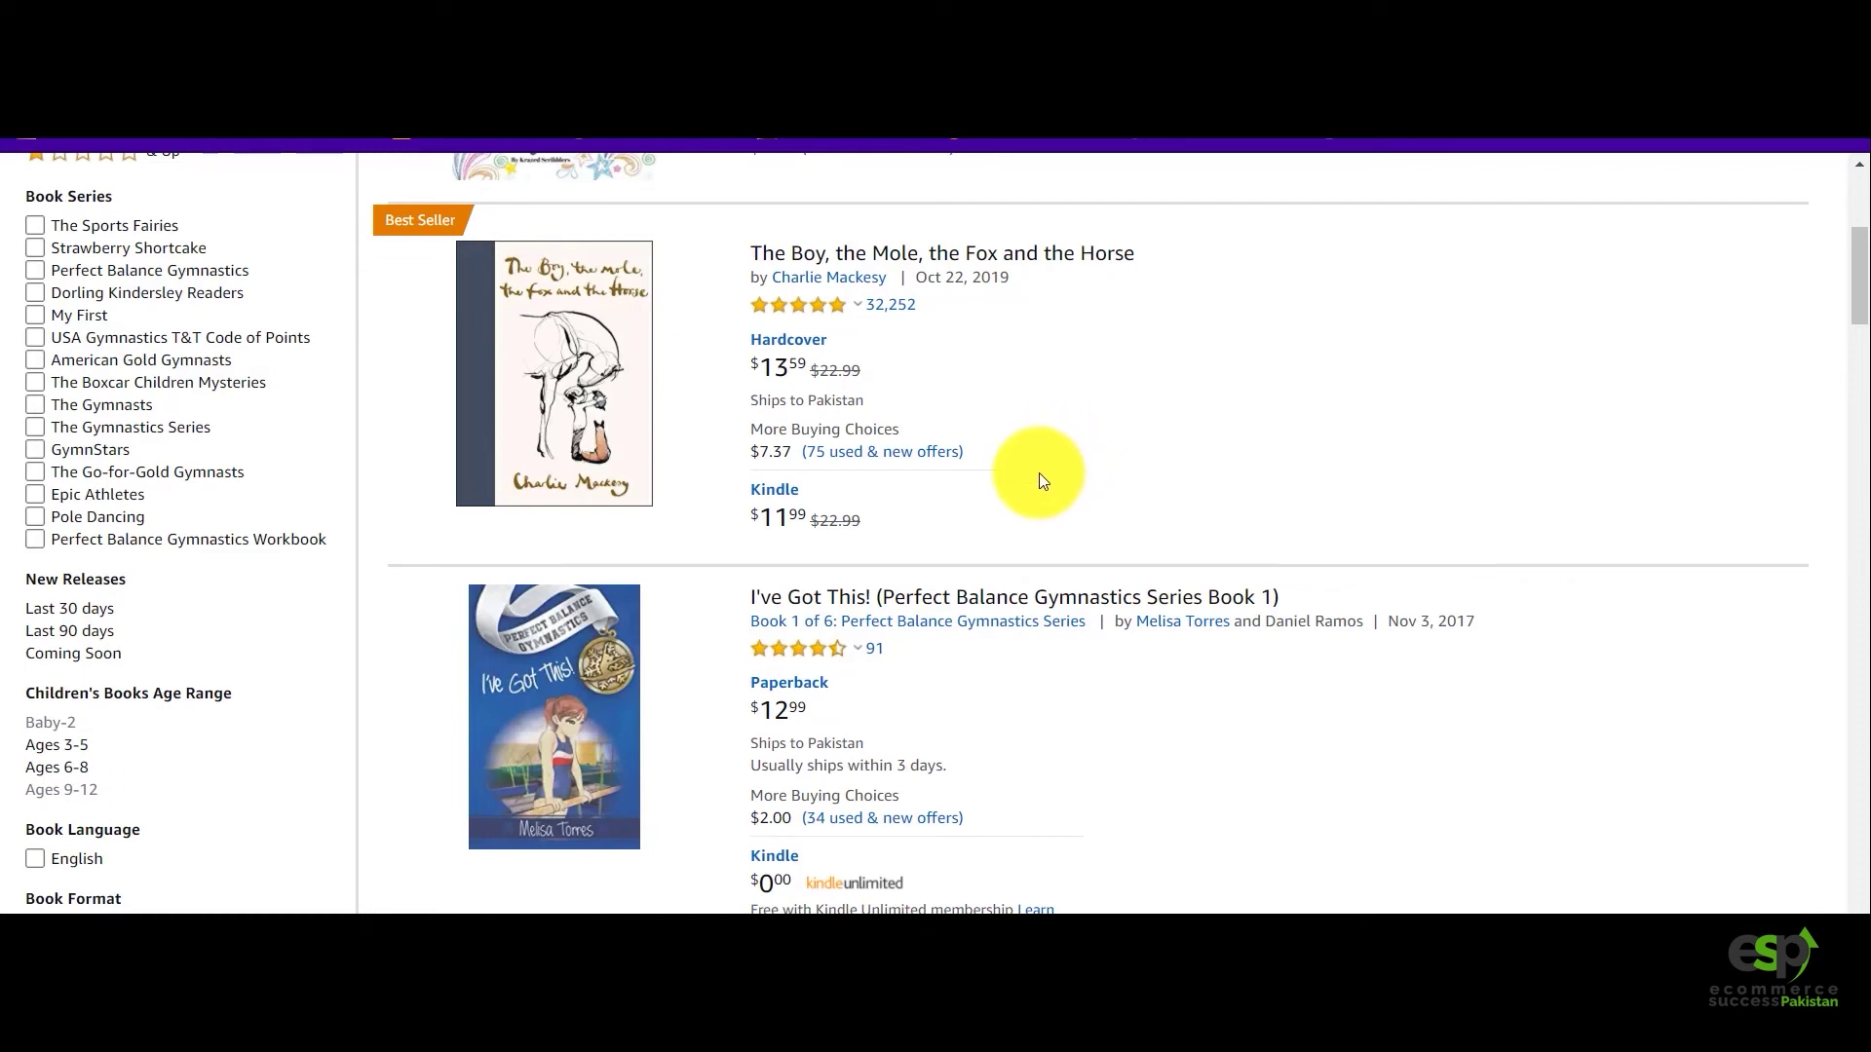
pyautogui.scroll(-1, 1039, 473)
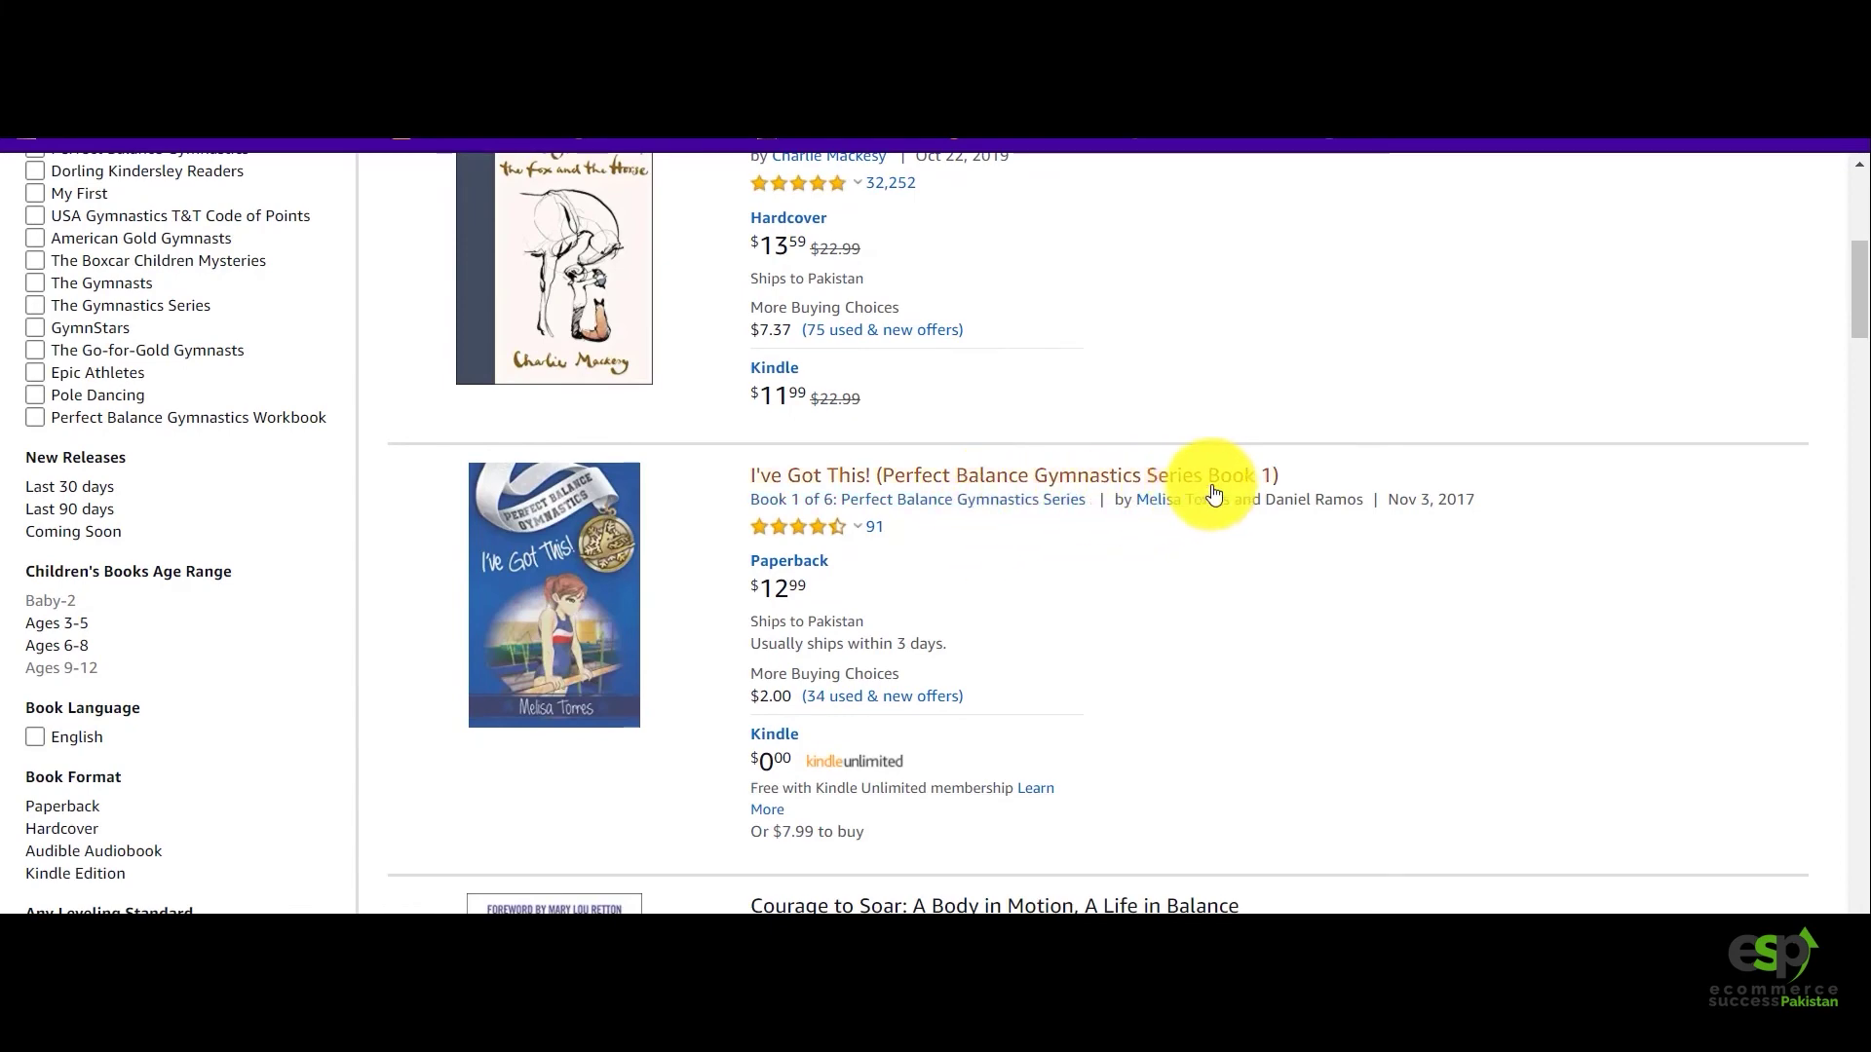
pyautogui.scroll(-2, 1214, 493)
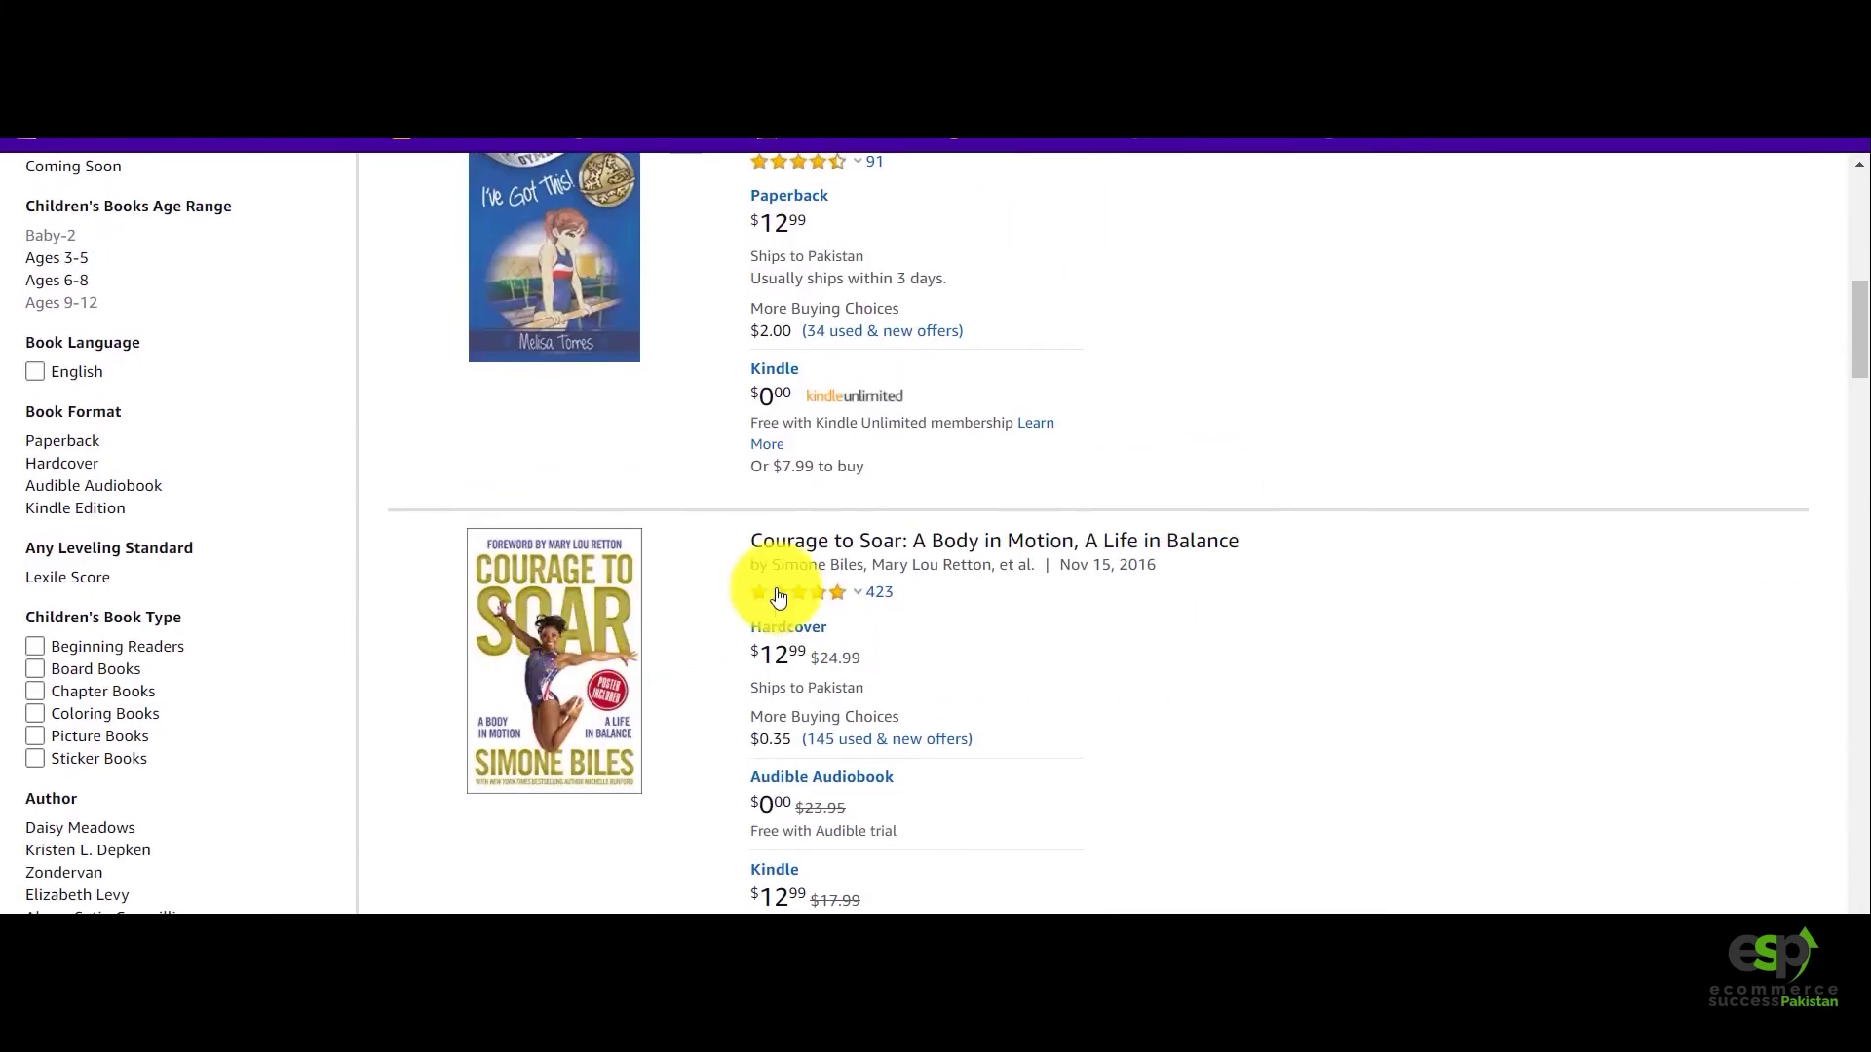
pyautogui.scroll(-3, 887, 563)
pyautogui.scroll(-15, 887, 563)
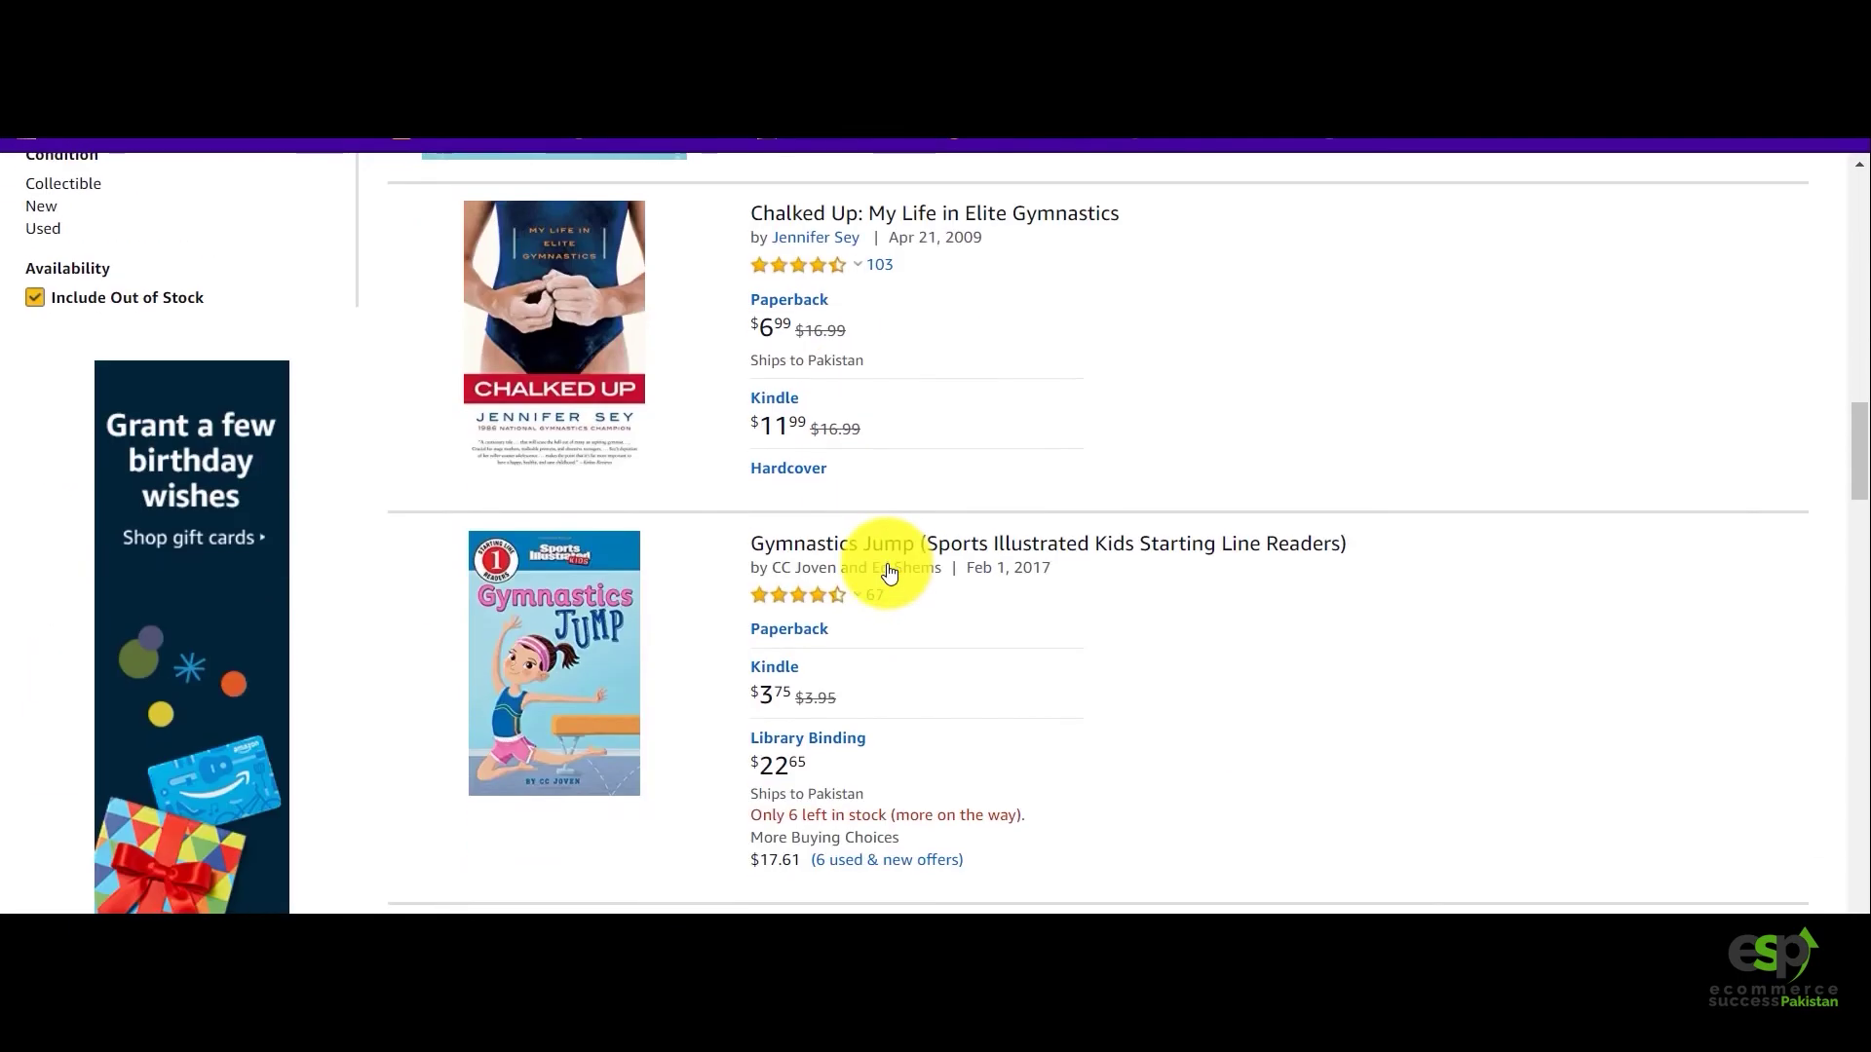
pyautogui.scroll(-8, 887, 563)
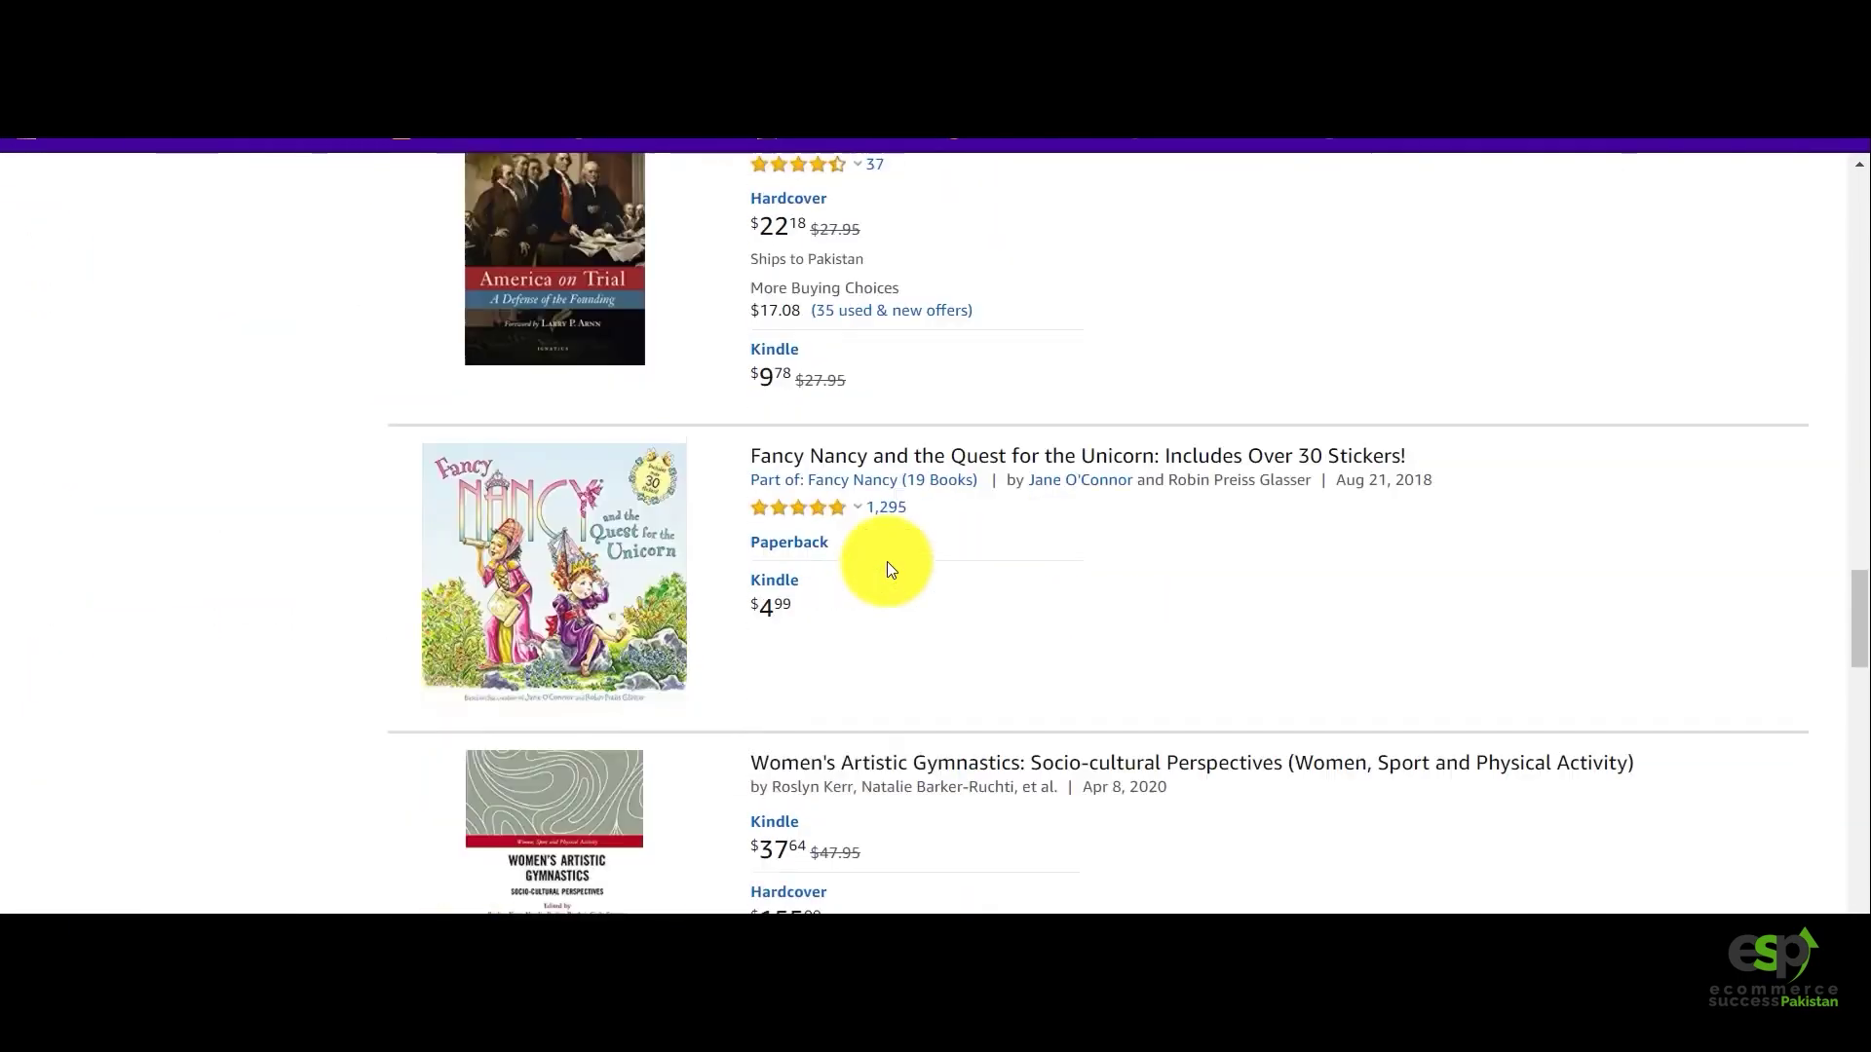
# Open the best seller "Overcoming Gravity: A Systematic Approach to Gymnastics and Bodyweight Strength" in a new tab and switch to it.
pyautogui.scroll(11, 887, 561)
pyautogui.scroll(-5, 886, 563)
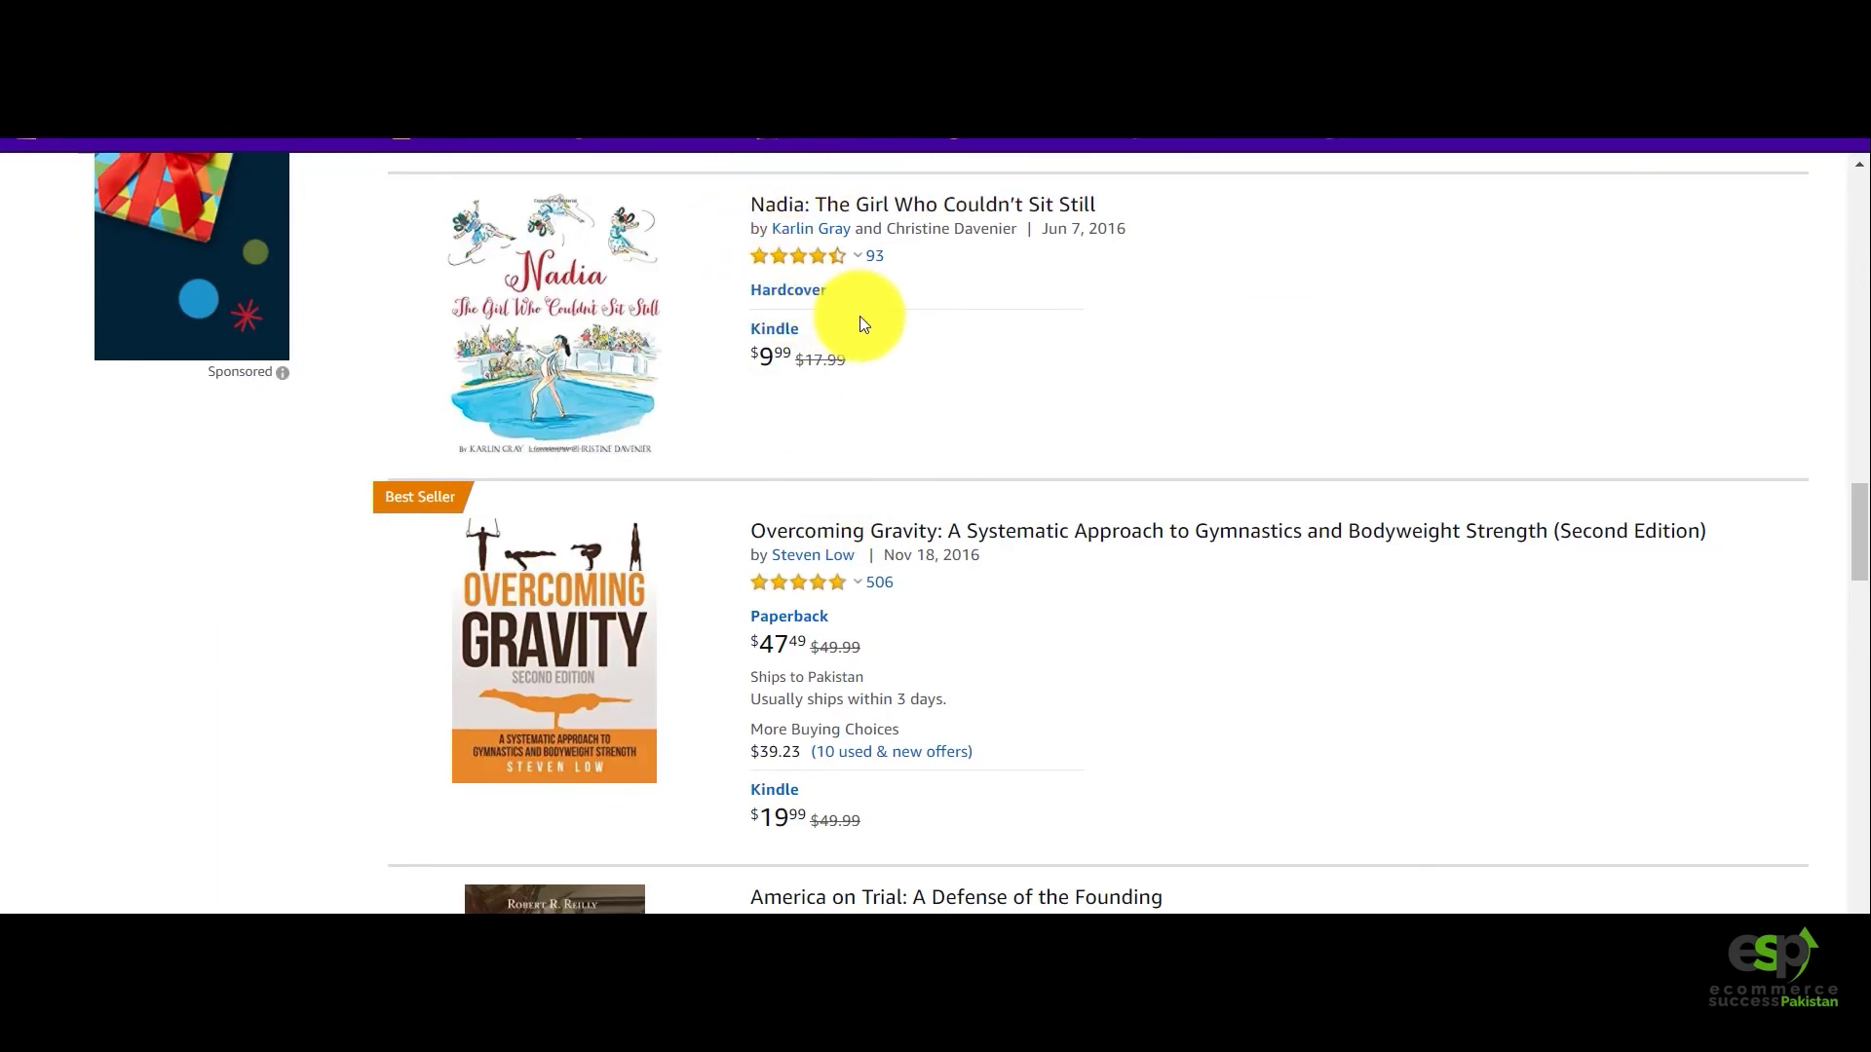
pyautogui.rightClick(855, 535)
pyautogui.click(887, 549)
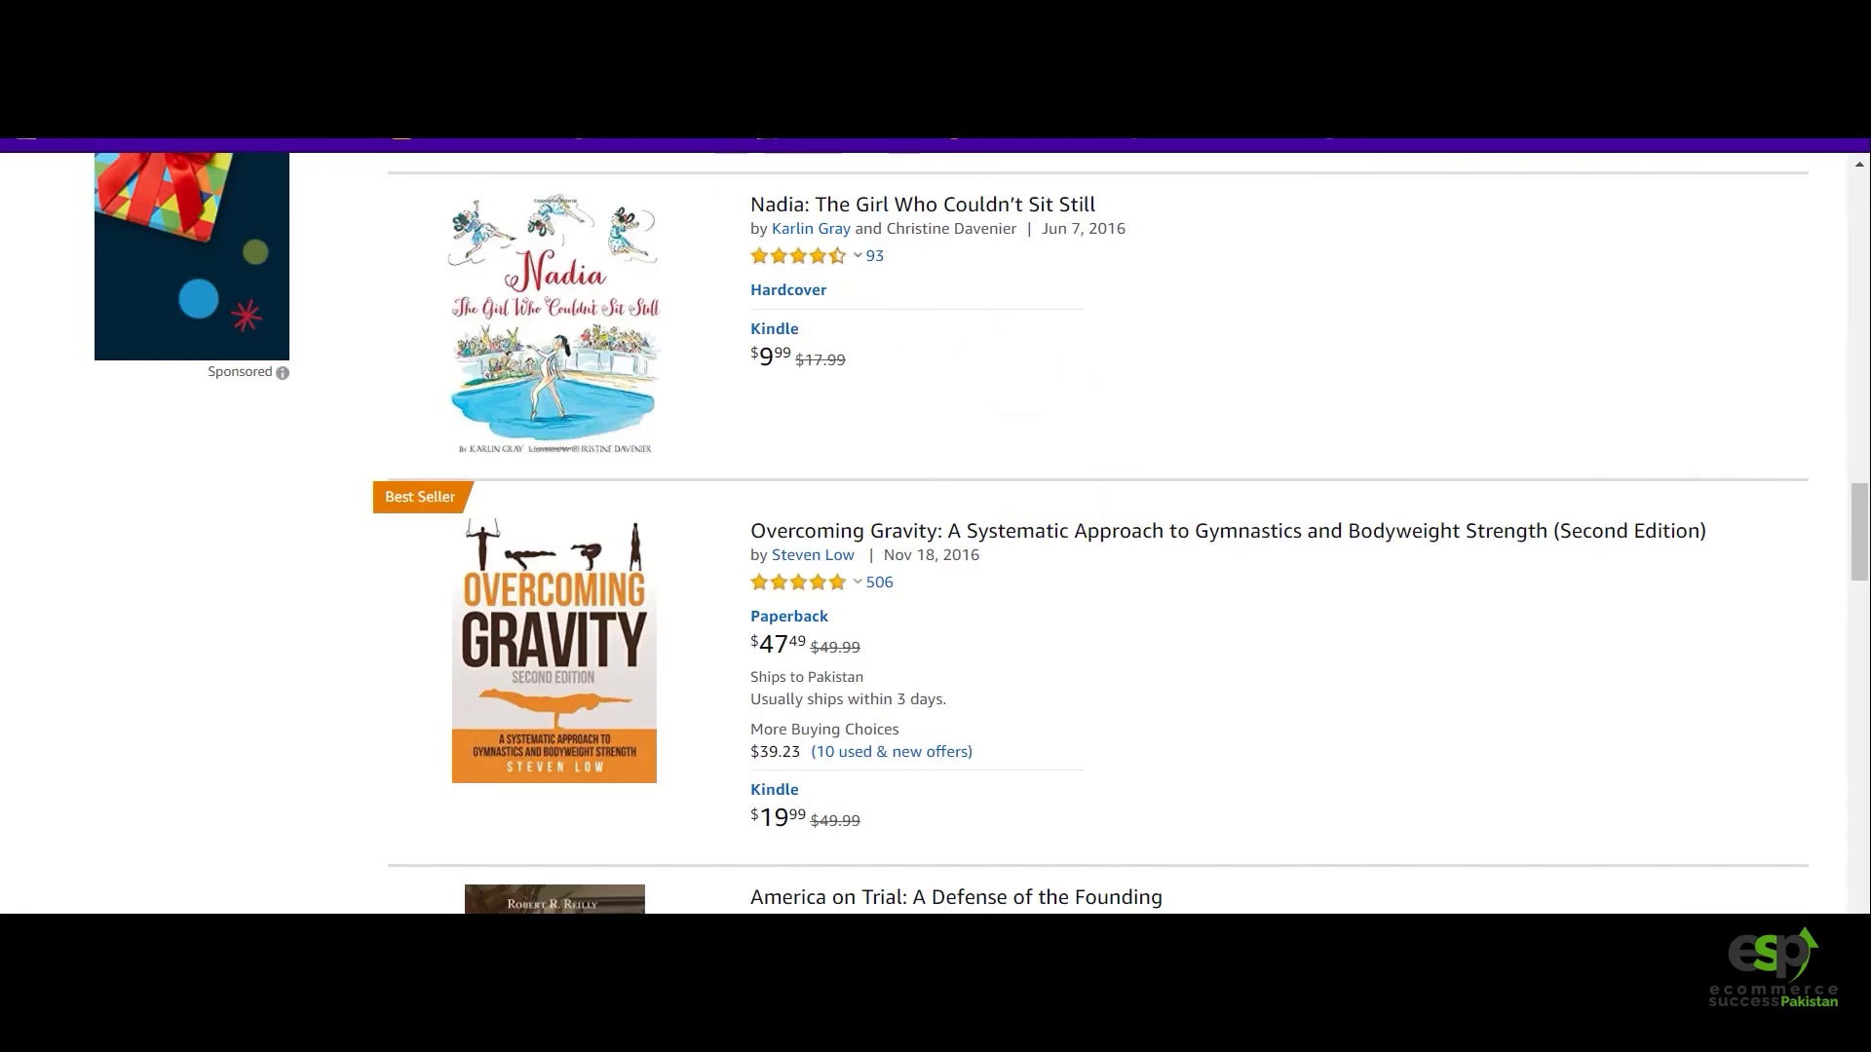
pyautogui.click(701, 27)
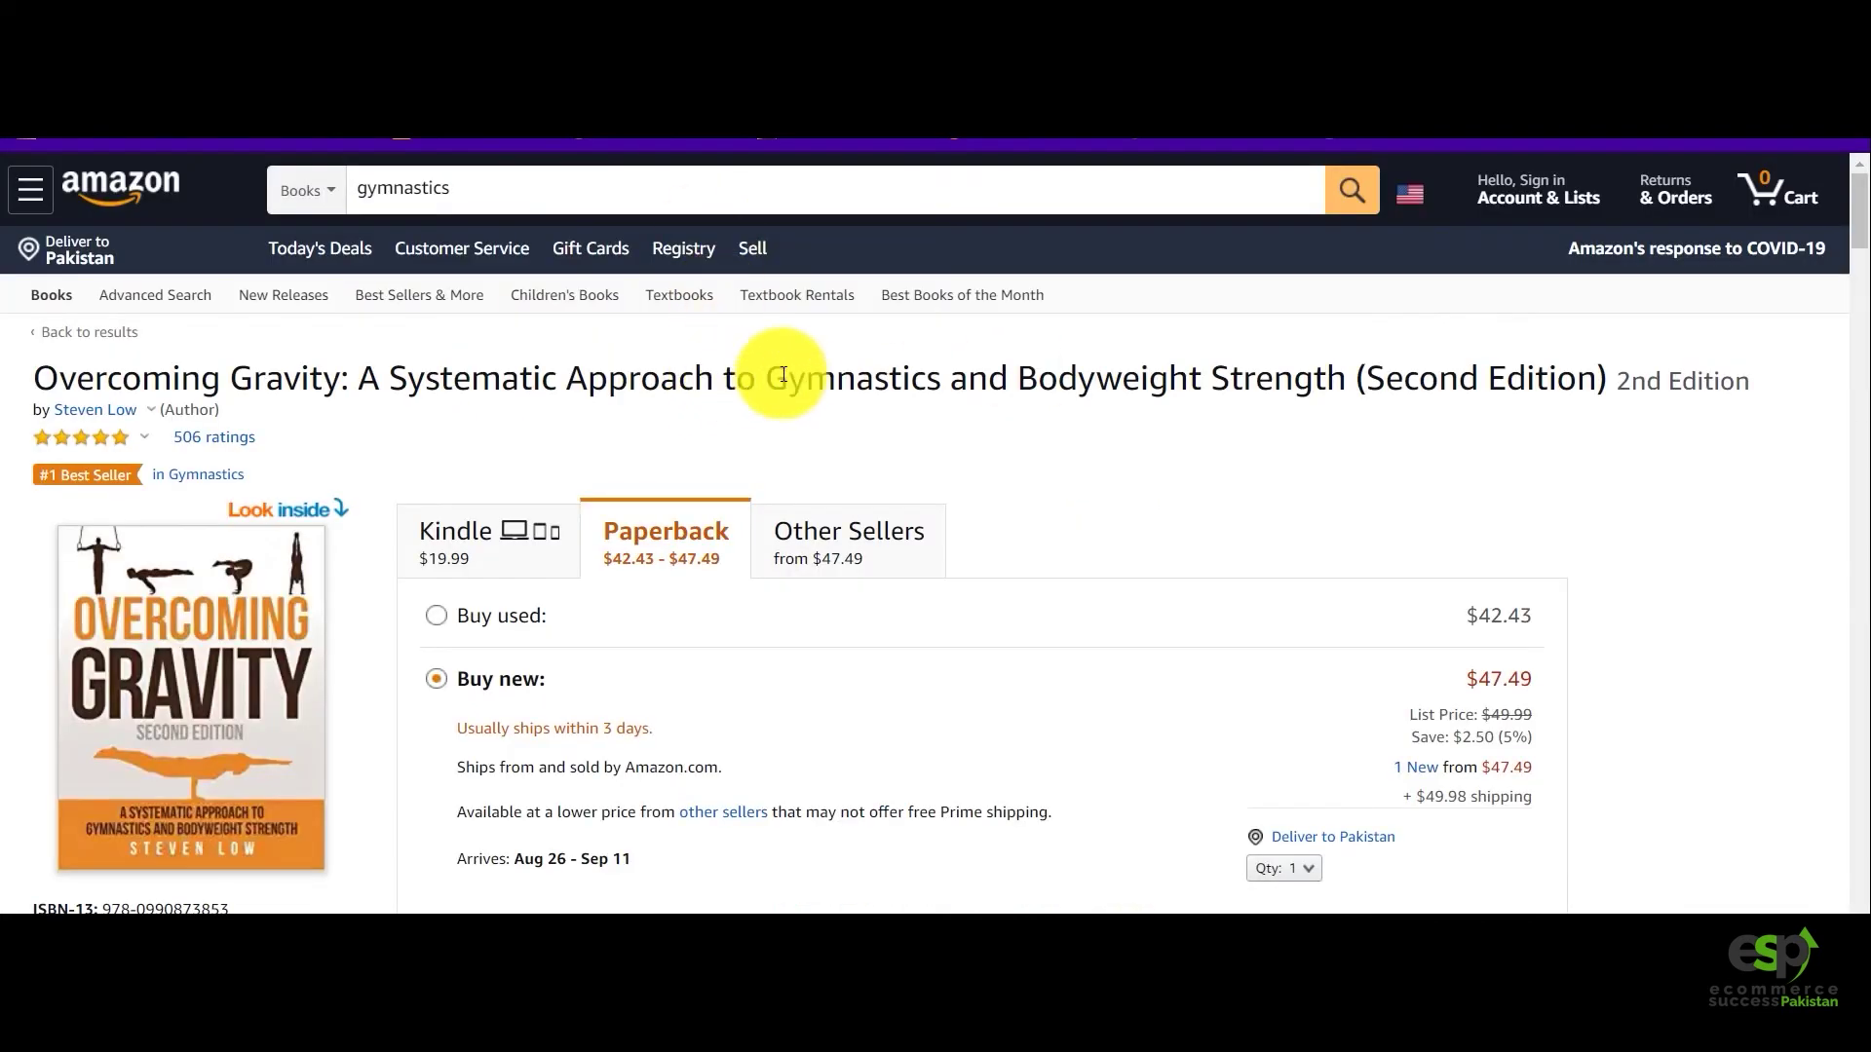
# Examine the book's title, best seller label and paperback offer, and show the formats available from other sellers.
pyautogui.scroll(-3, 784, 371)
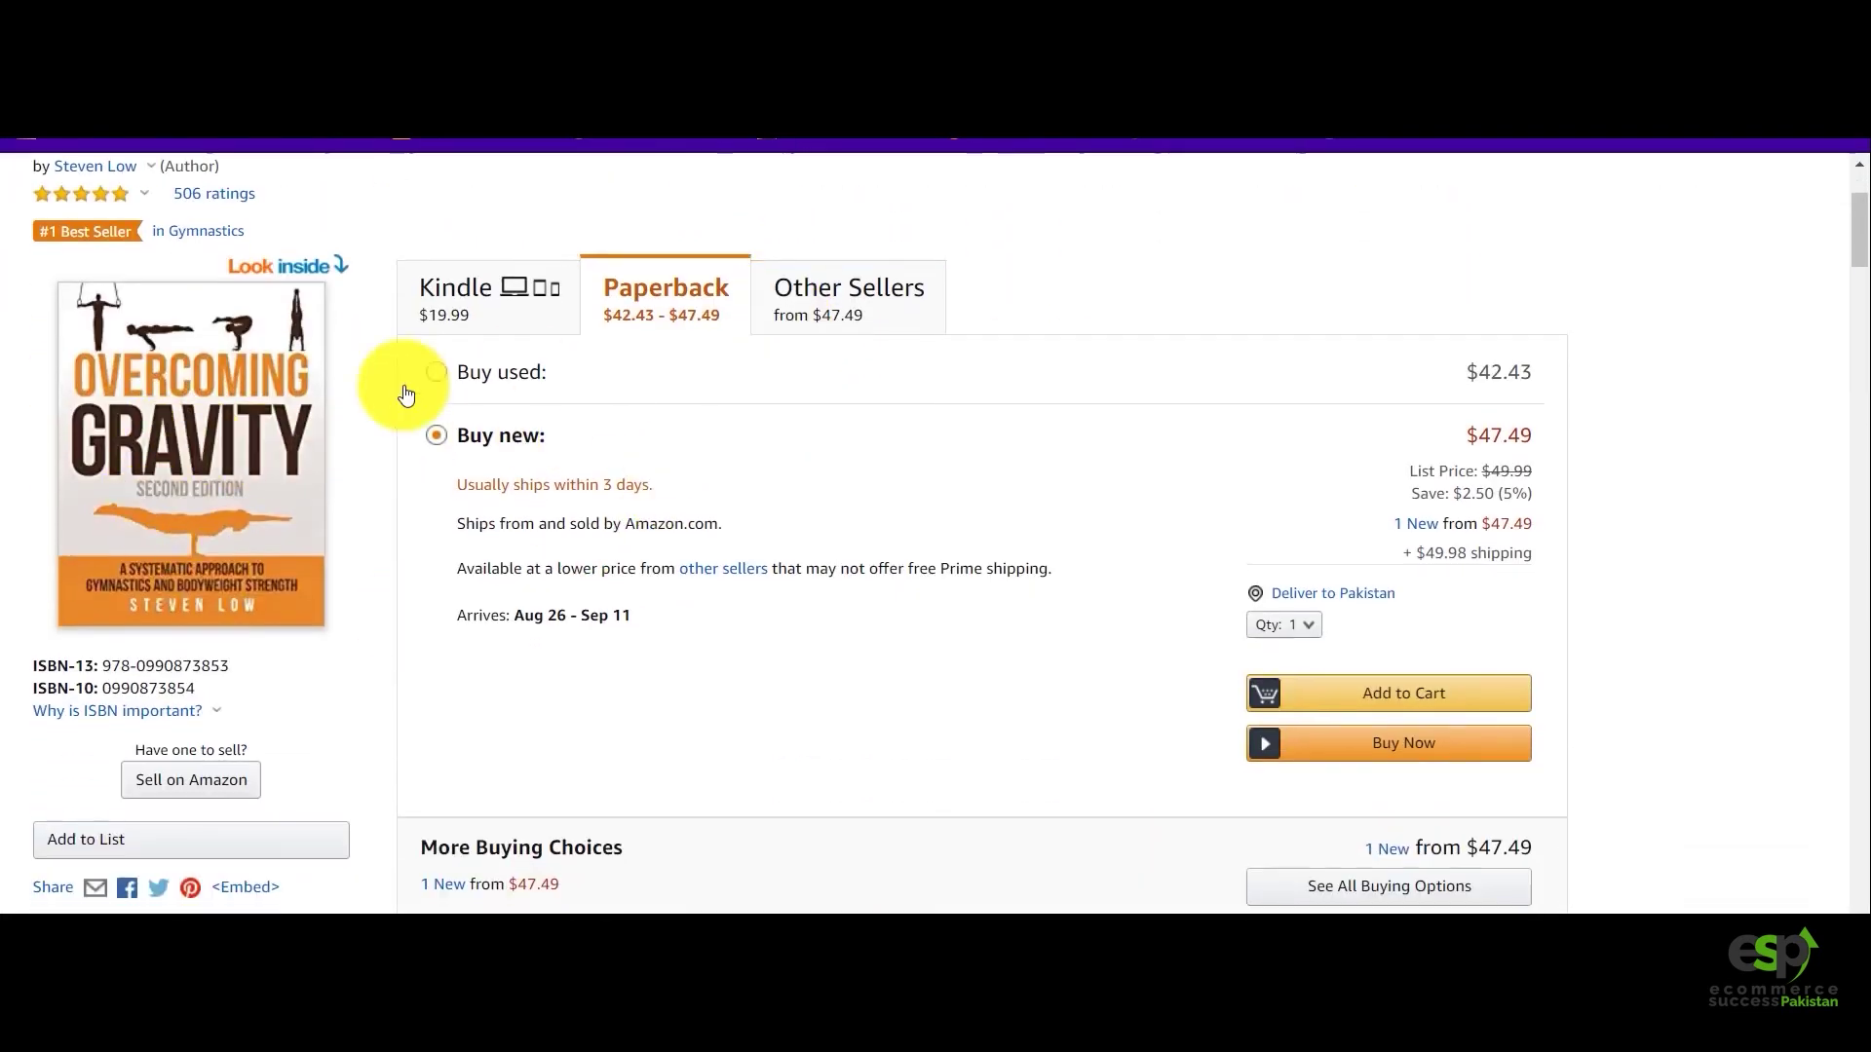
pyautogui.scroll(3, 384, 558)
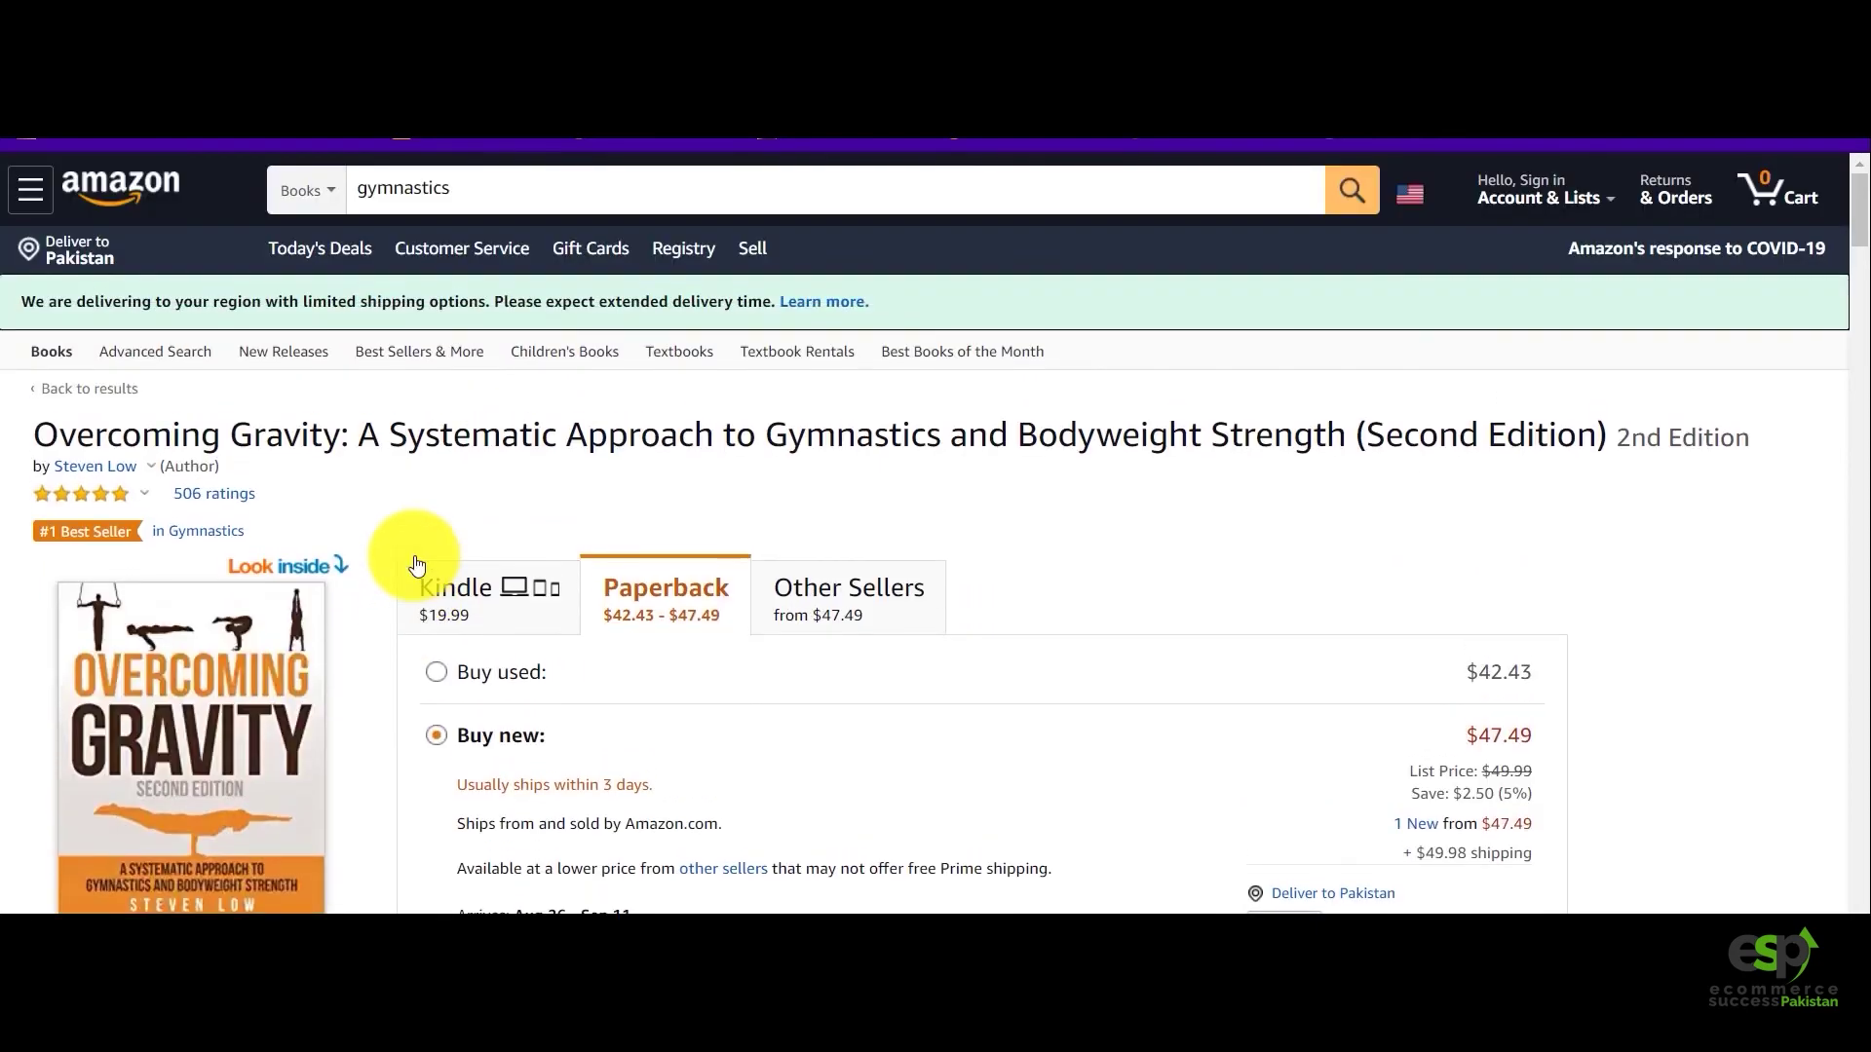
pyautogui.scroll(-3, 416, 565)
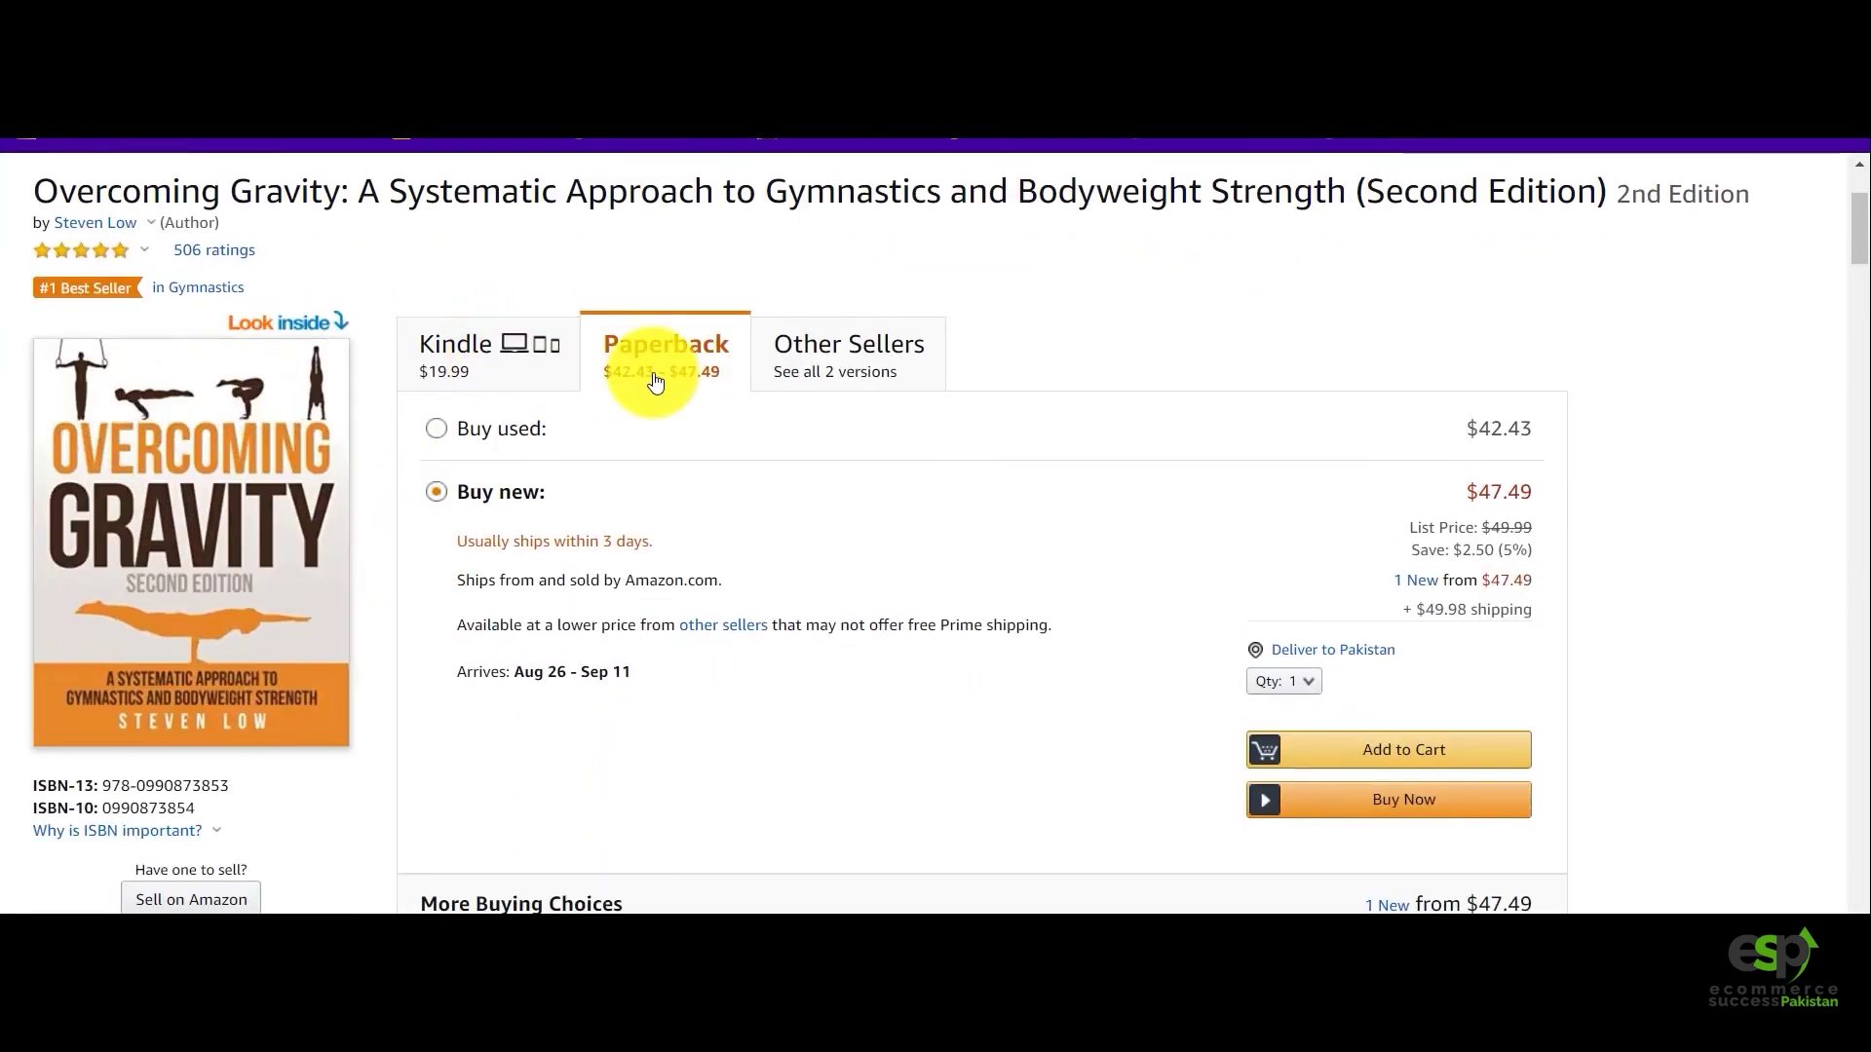
pyautogui.click(851, 366)
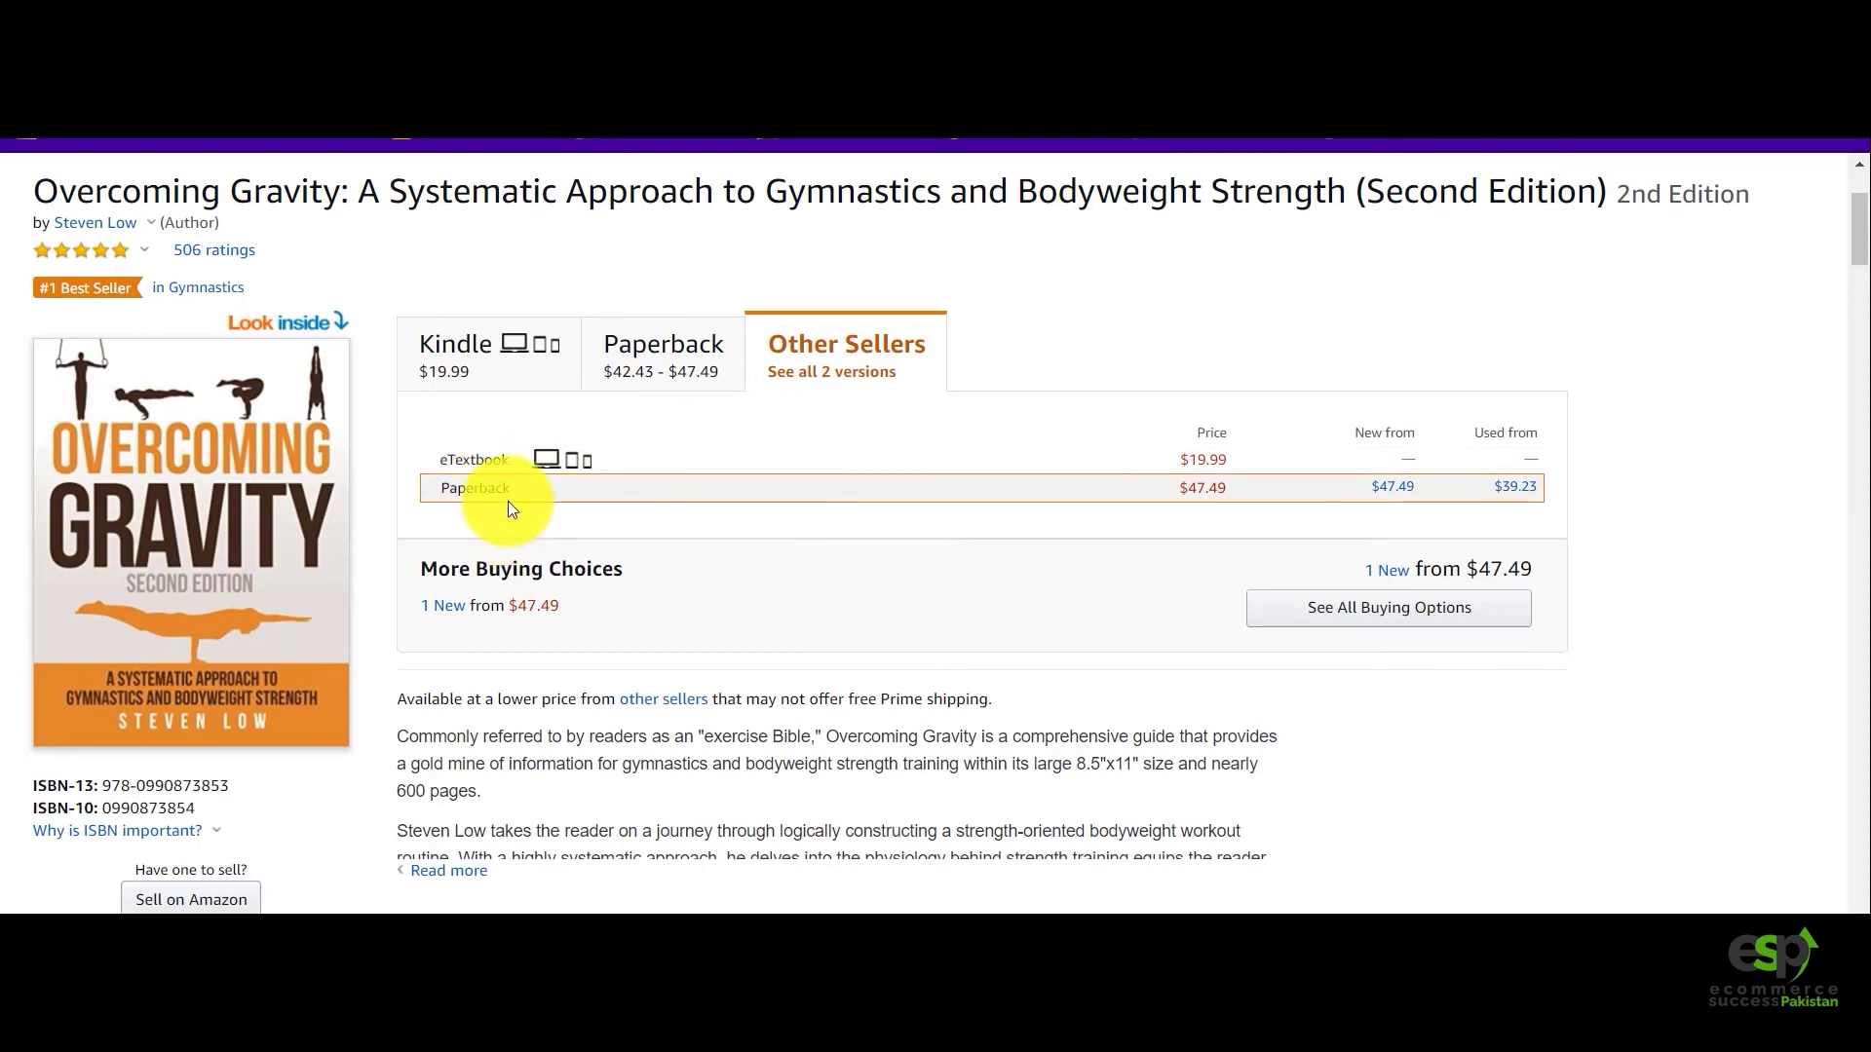
# Open the book's Kindle edition and examine its product details, best sellers rank categories and author section.
pyautogui.scroll(-5, 507, 501)
pyautogui.scroll(6, 510, 508)
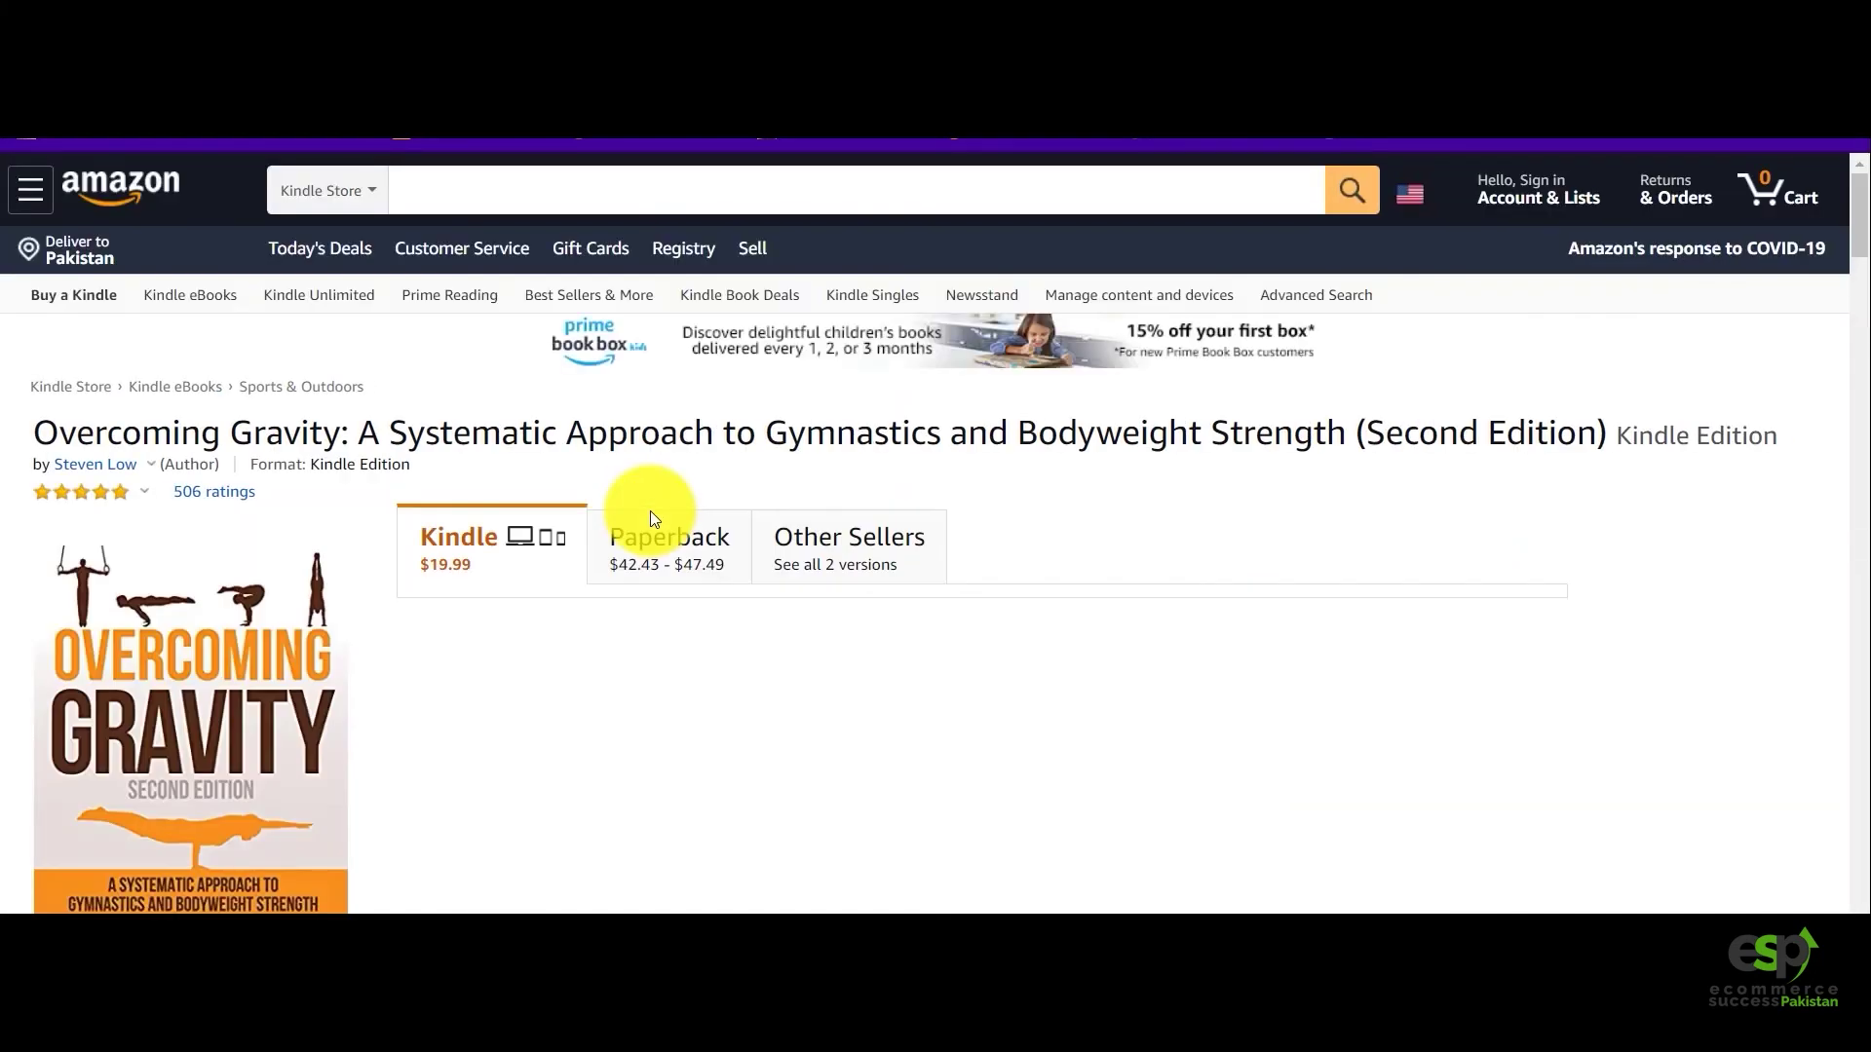
pyautogui.scroll(-1, 651, 510)
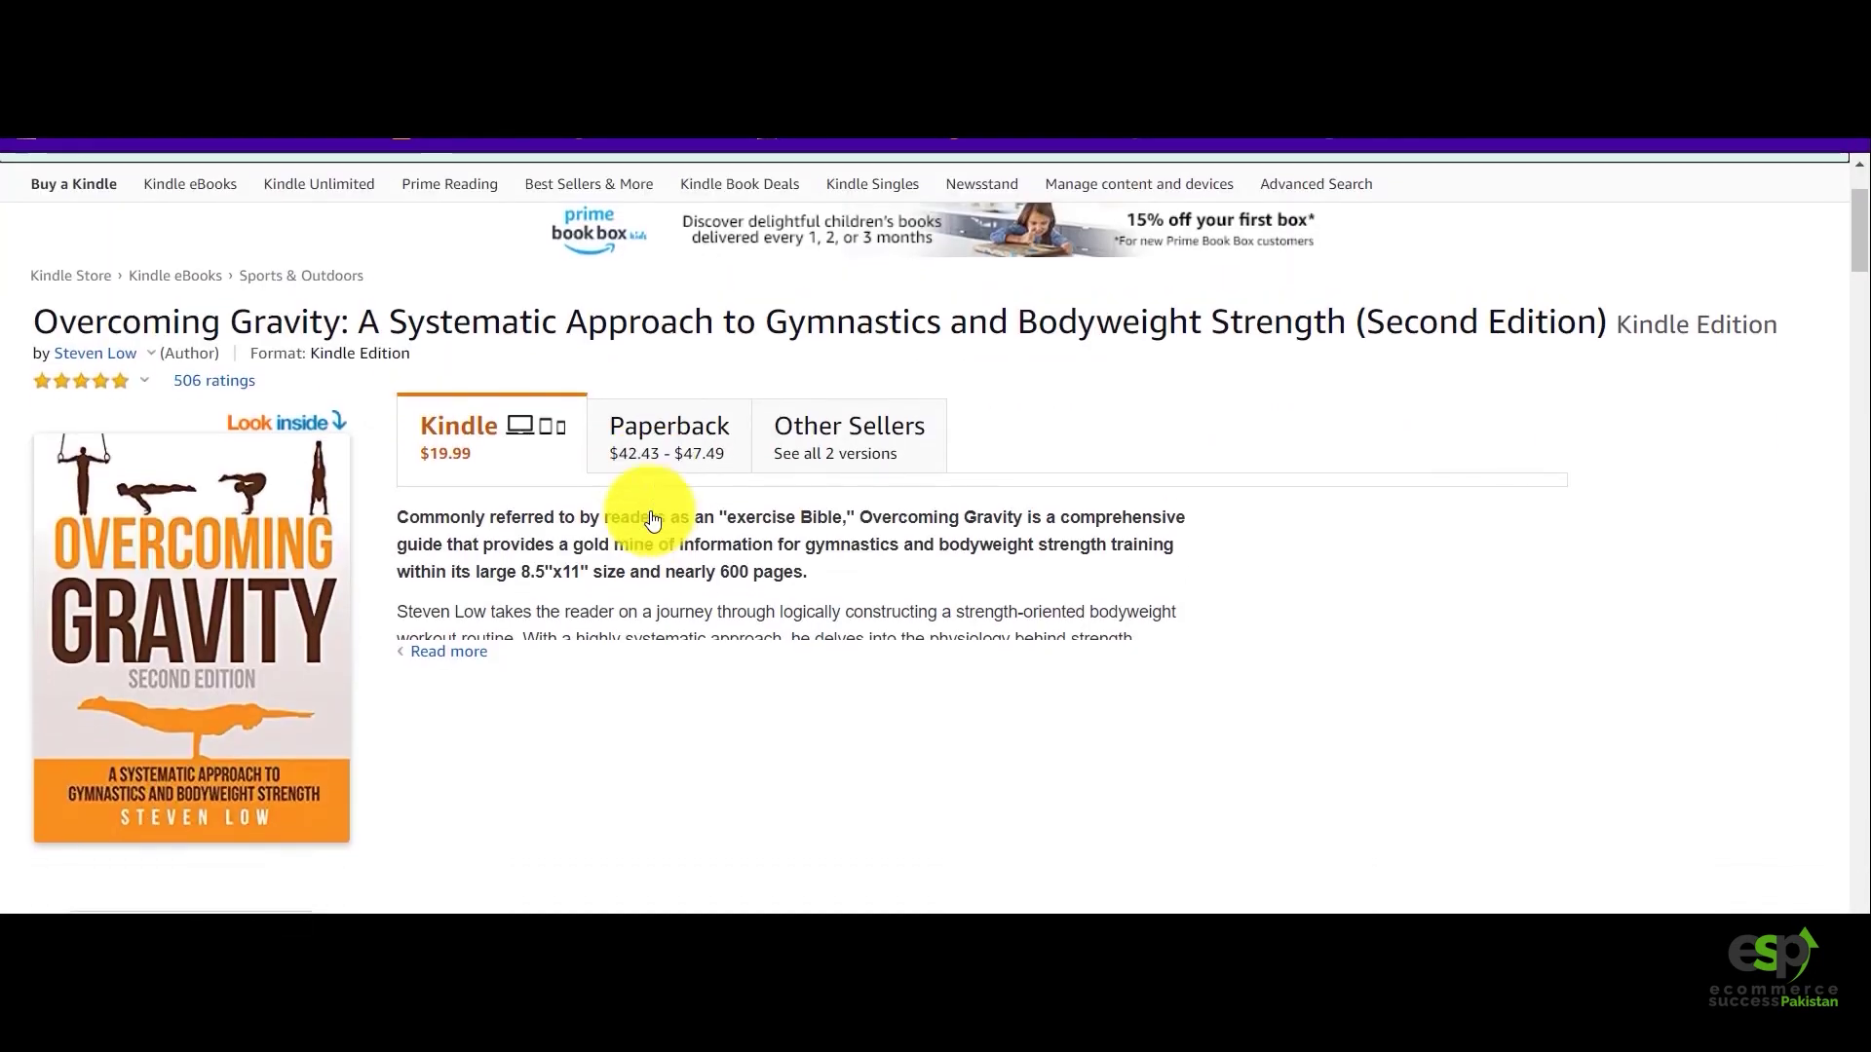
pyautogui.scroll(-4, 141, 541)
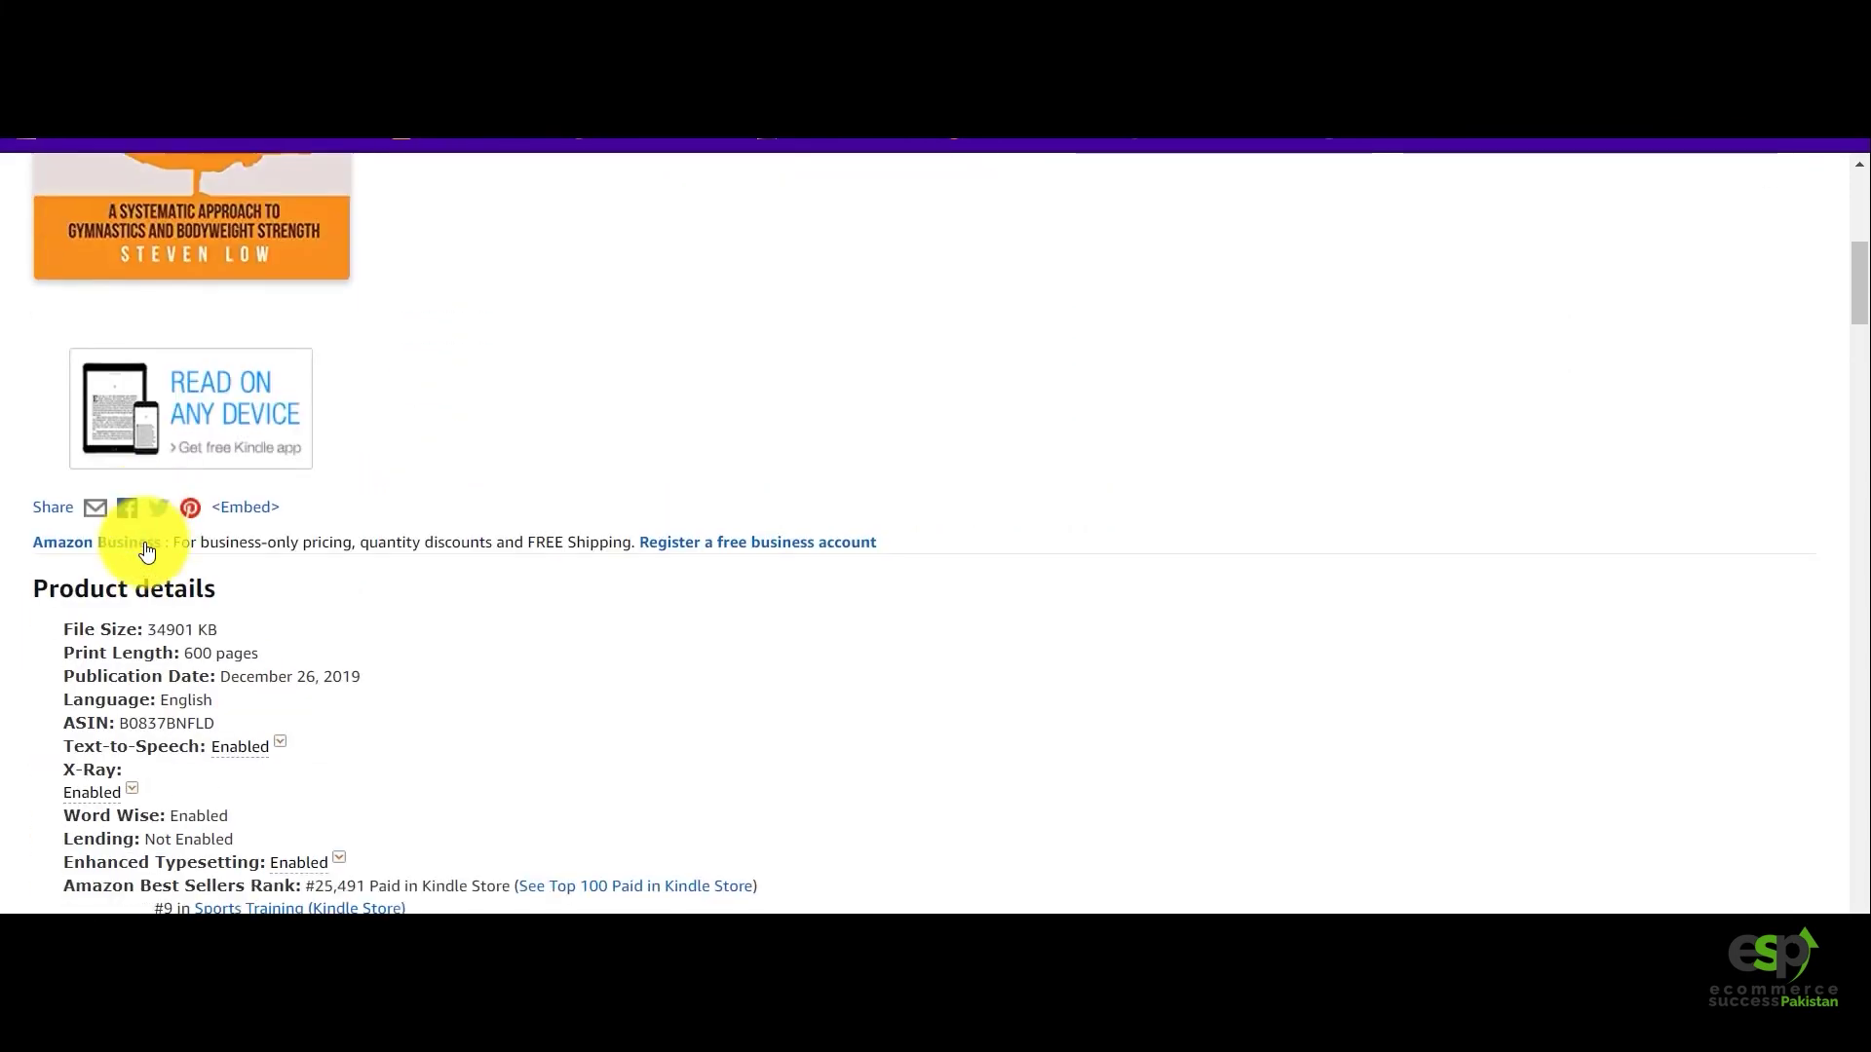
pyautogui.scroll(-5, 149, 552)
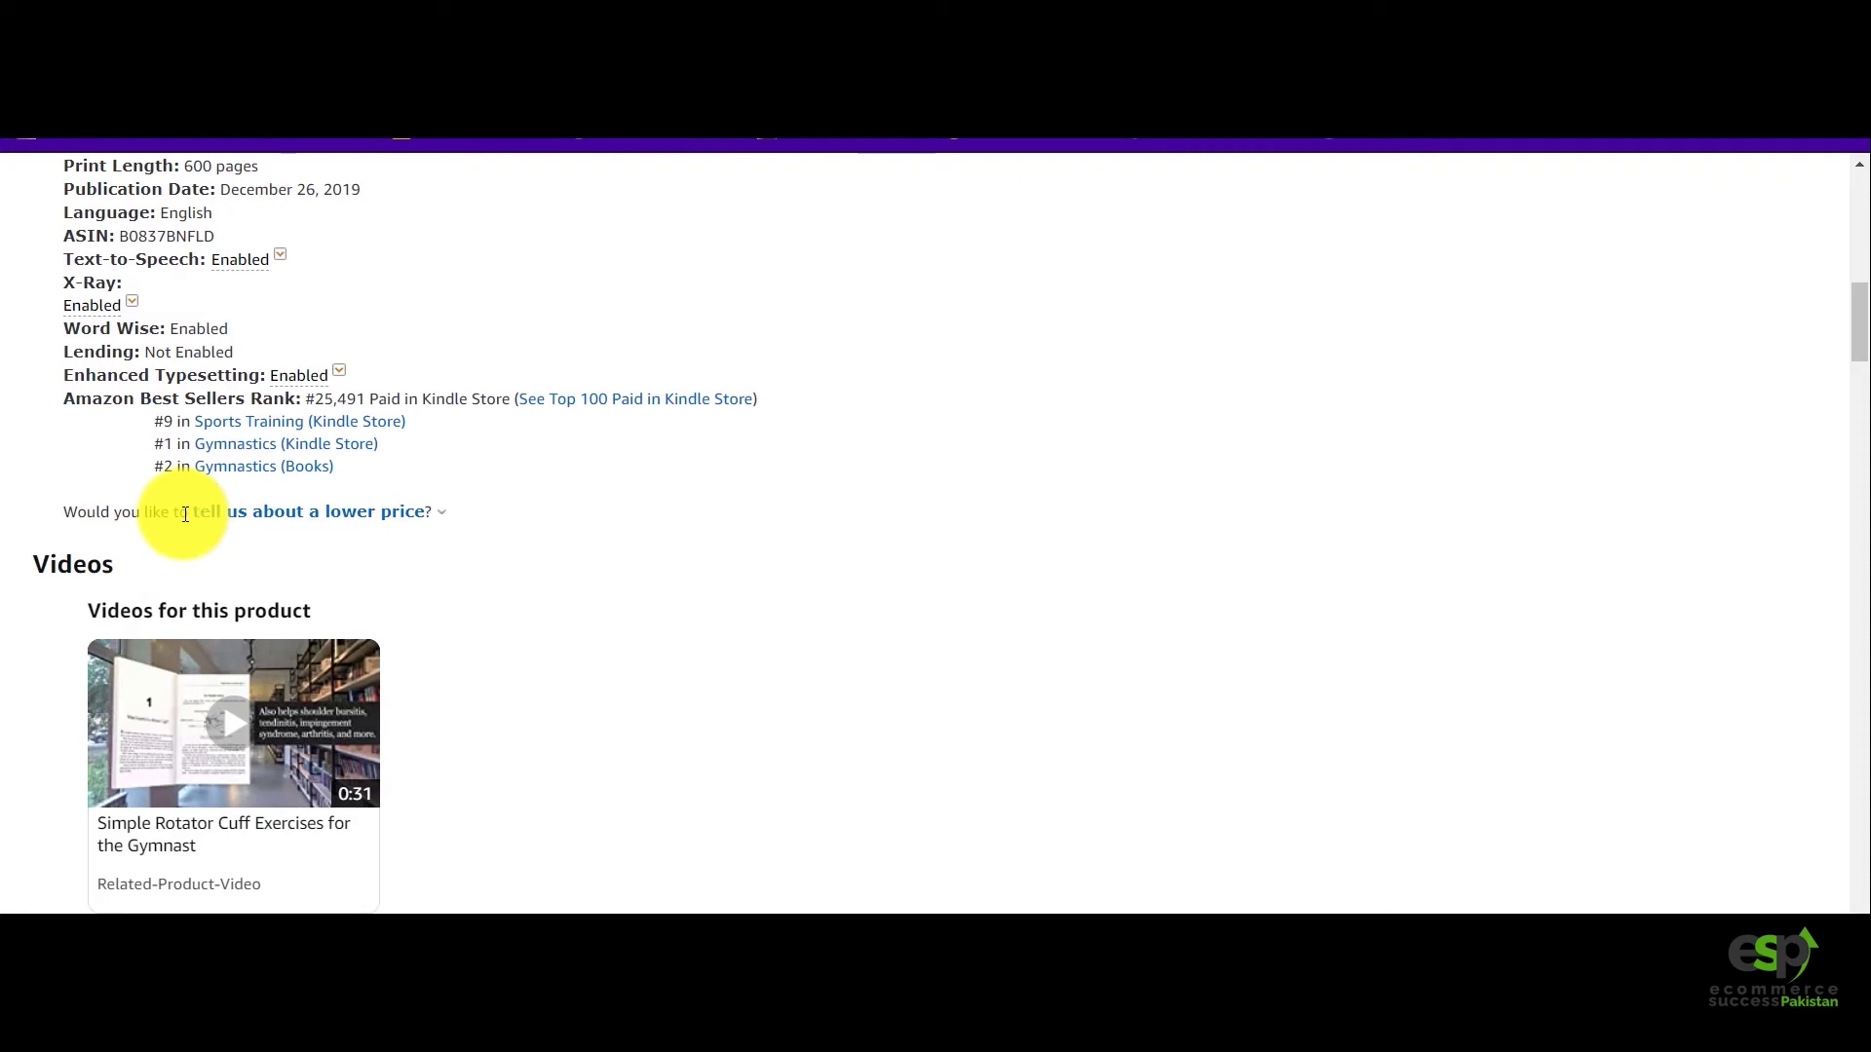
pyautogui.scroll(-9, 297, 492)
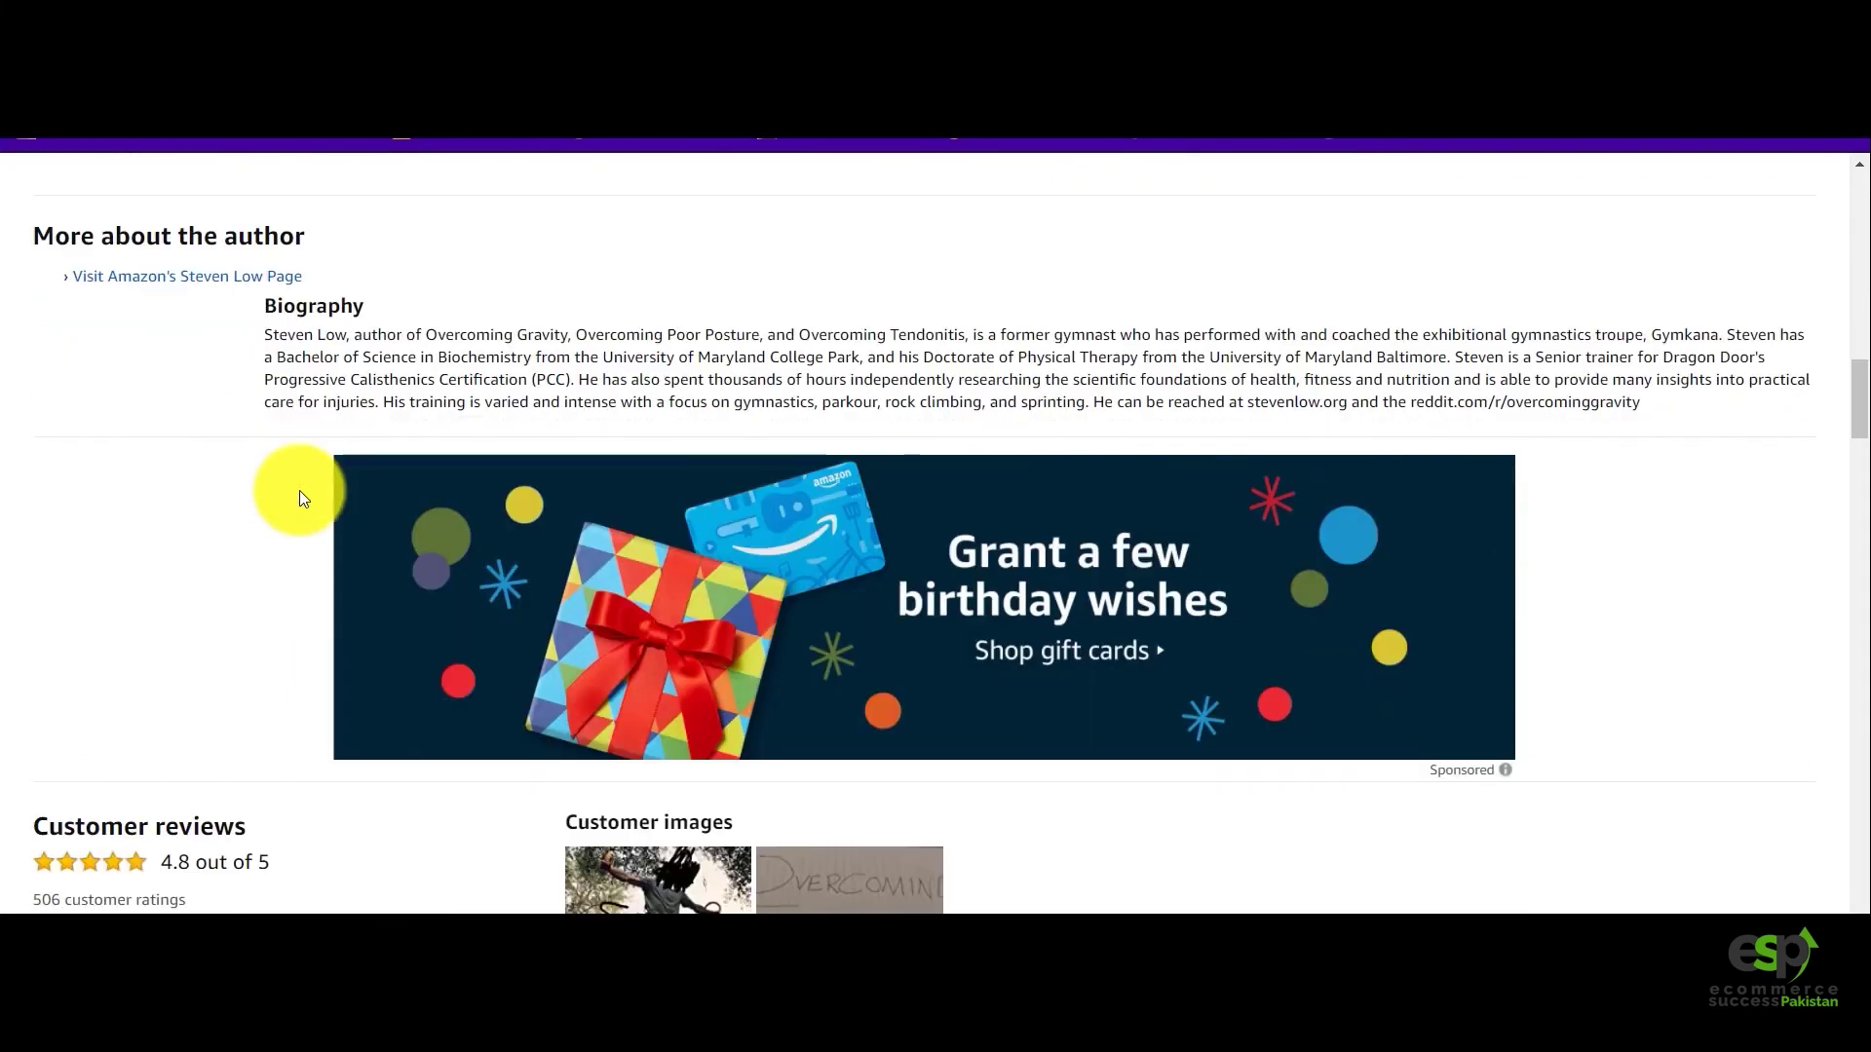
pyautogui.scroll(20, 301, 497)
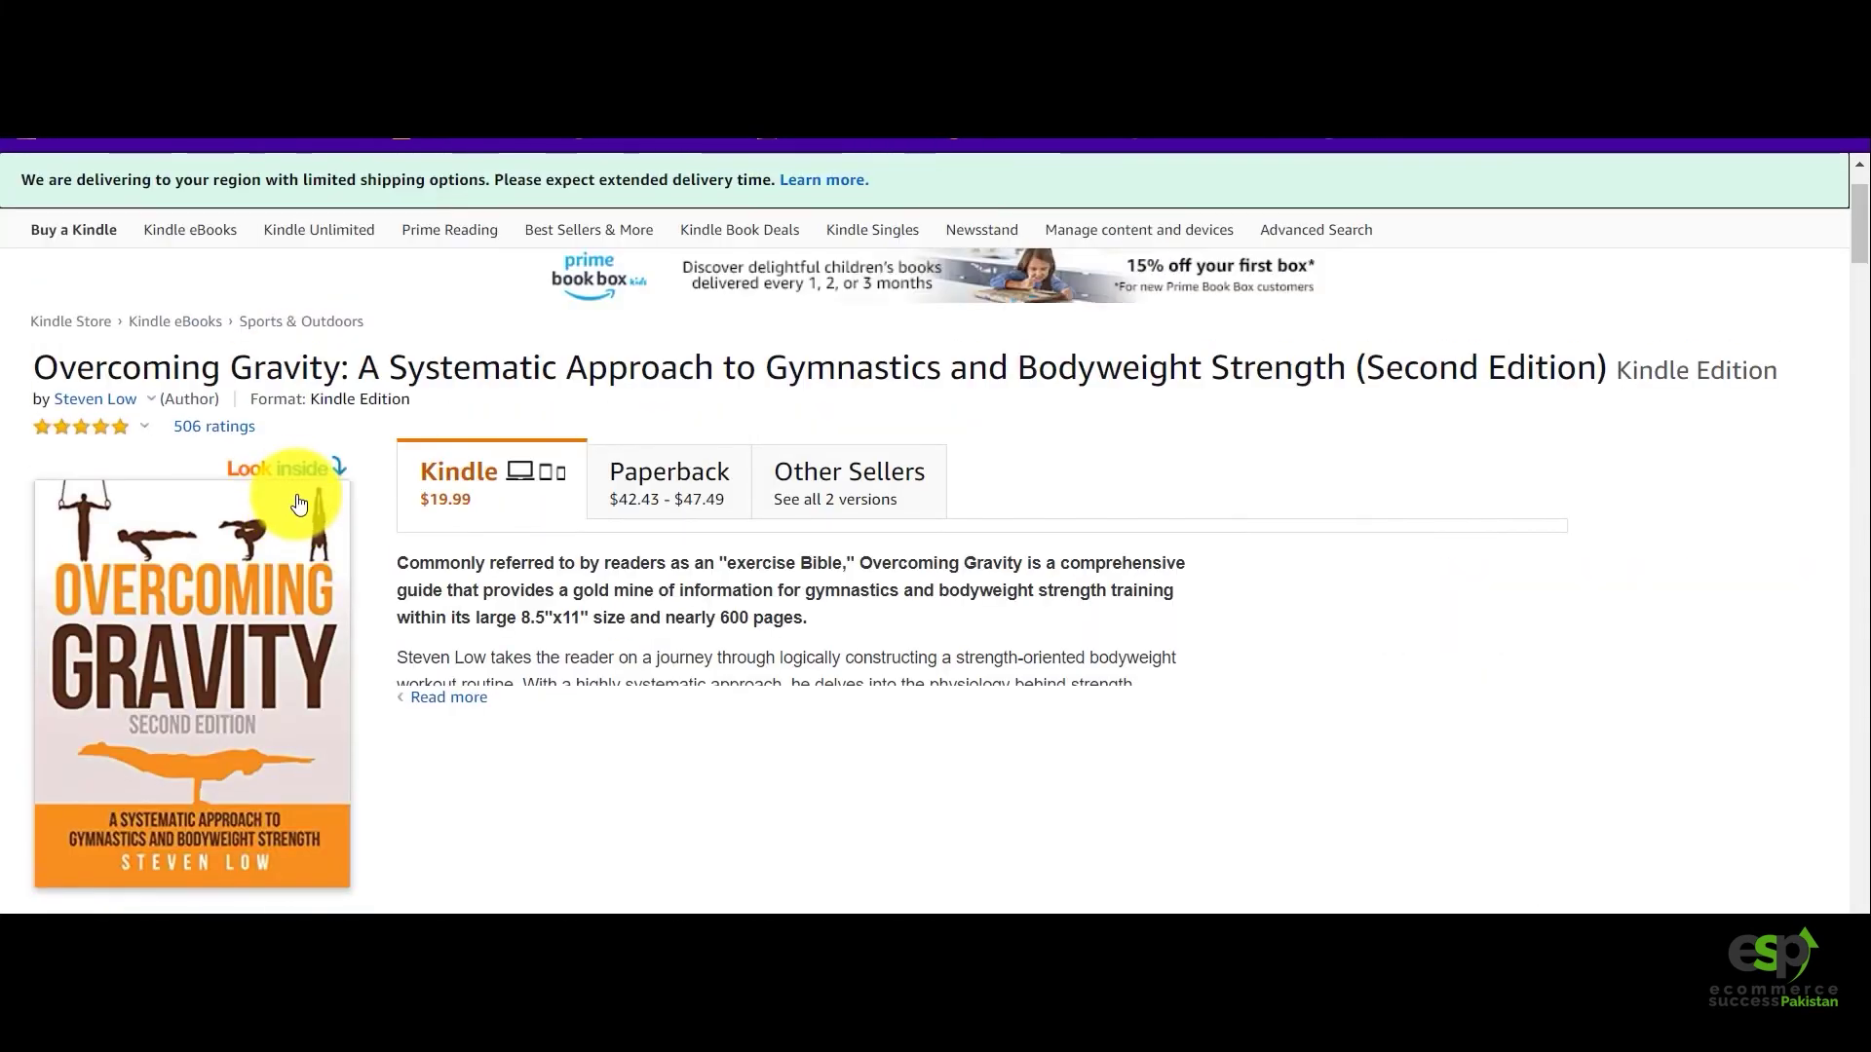
pyautogui.scroll(-1, 297, 501)
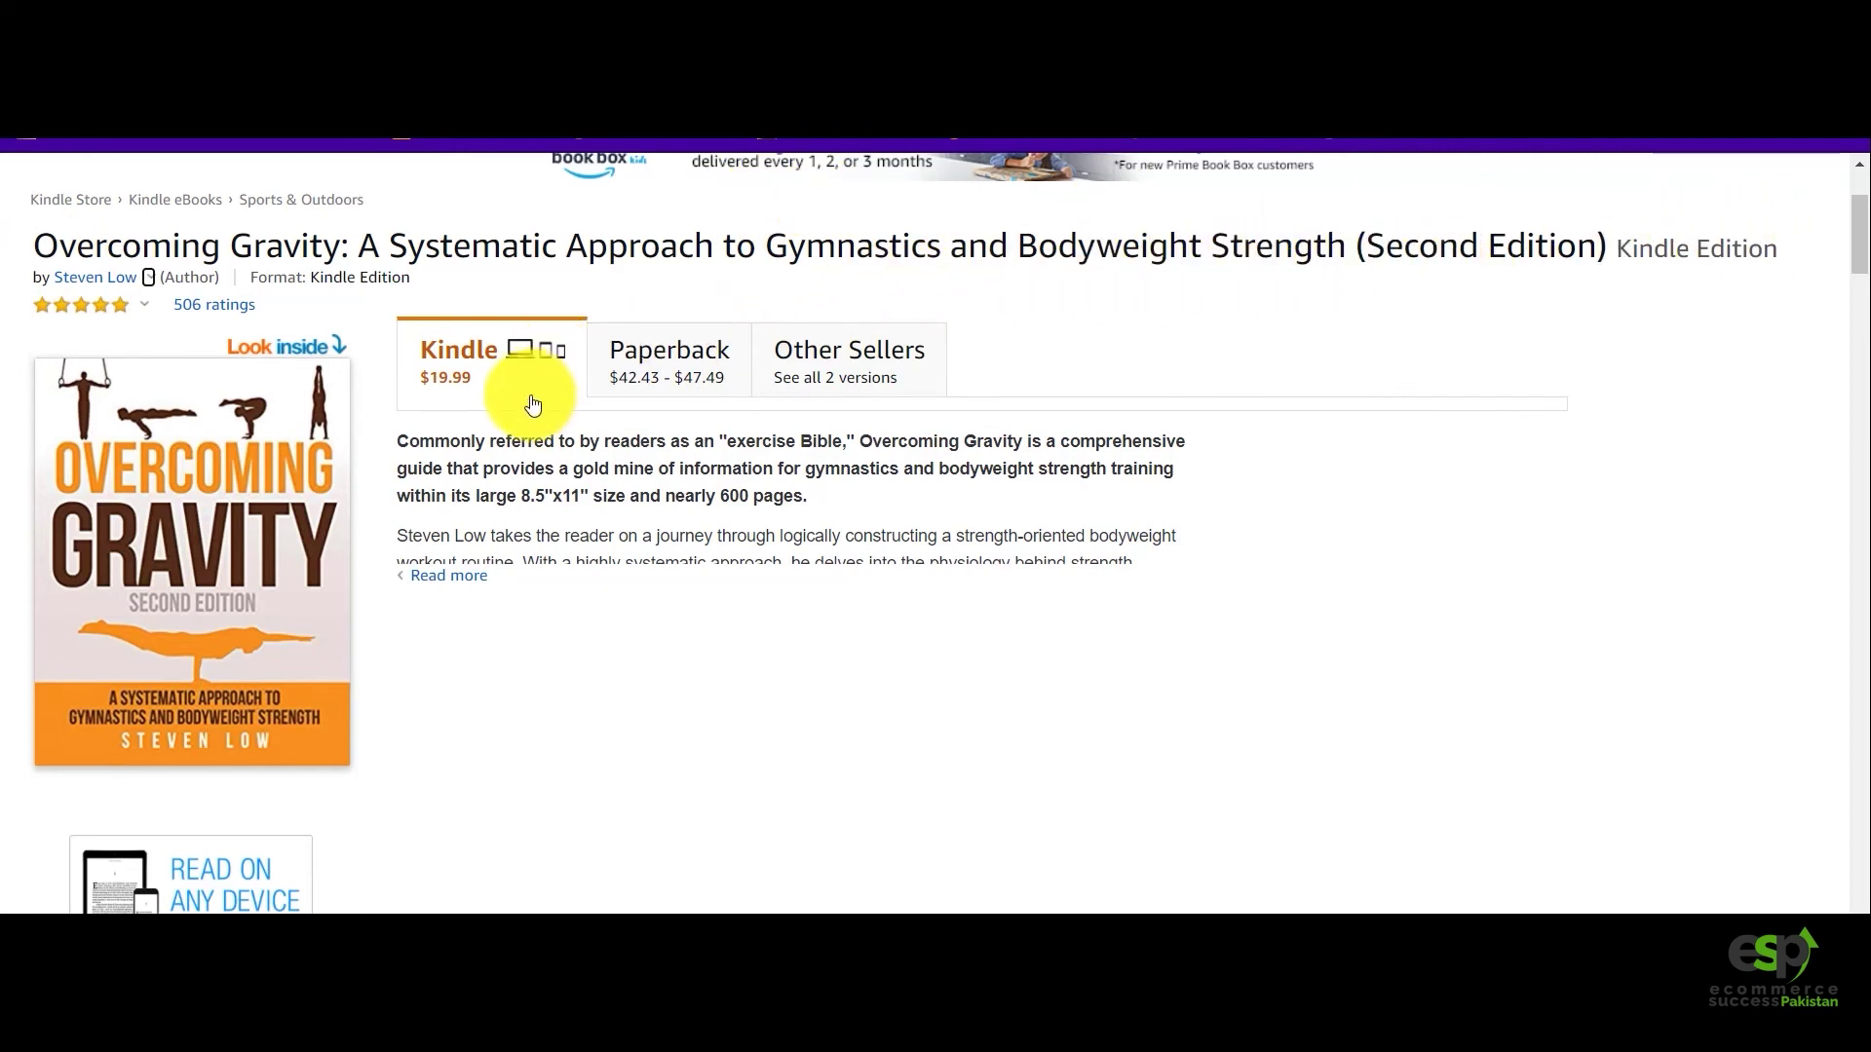
# Switch to the search results and back to the Kindle listing, and highlight the keyword "Gymnastics" in its title.
pyautogui.moveTo(62, 278)
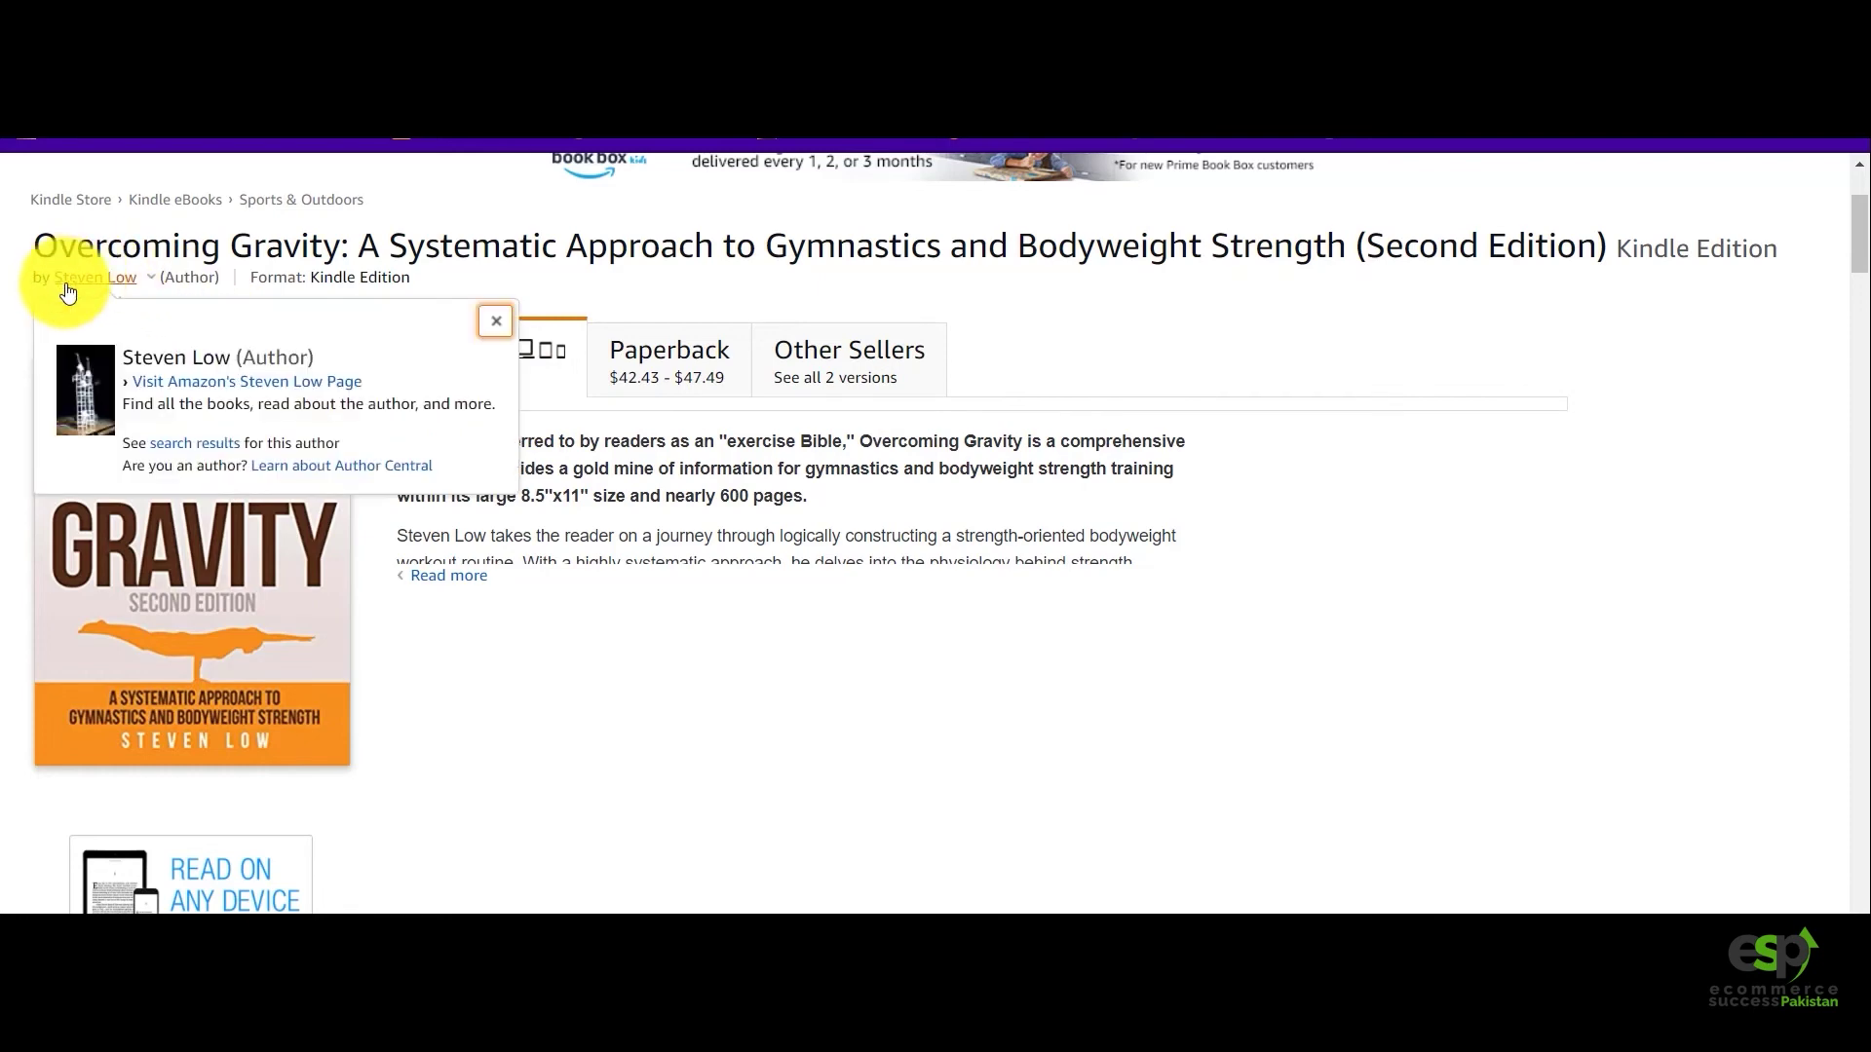
pyautogui.click(512, 25)
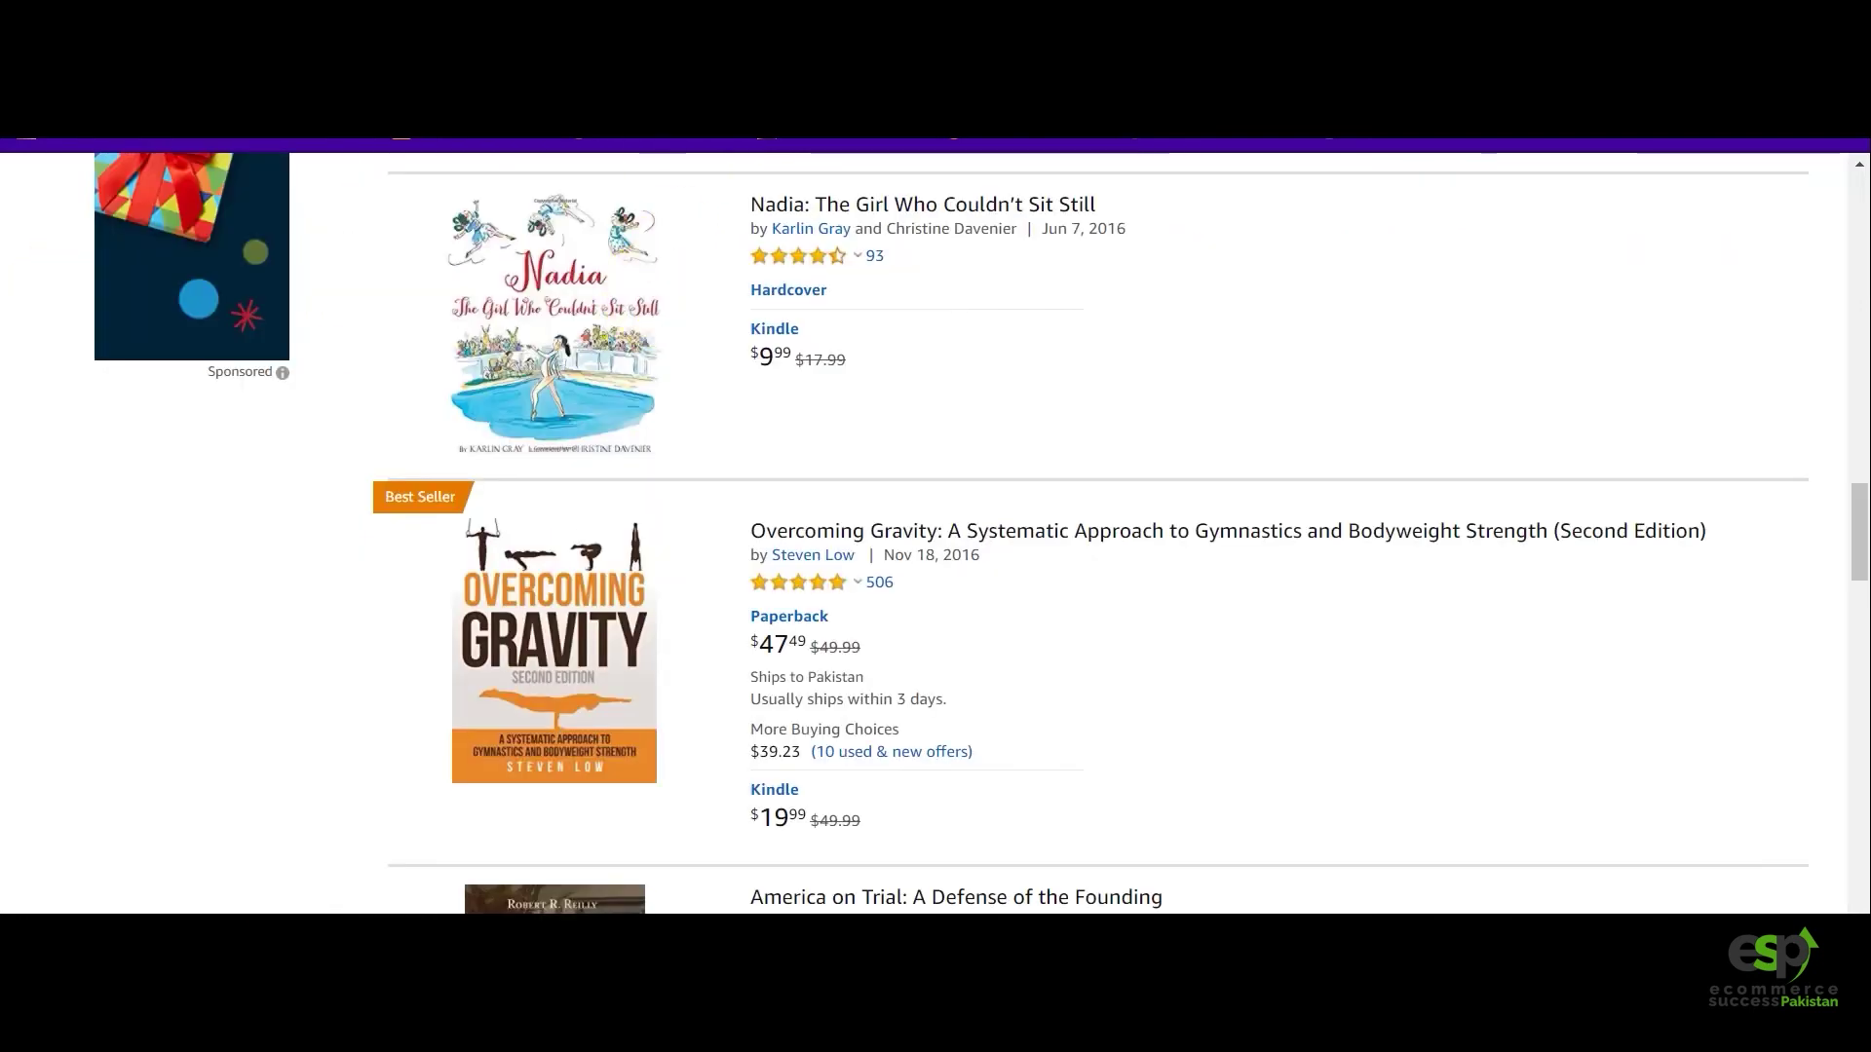
pyautogui.click(740, 25)
pyautogui.moveTo(769, 246); pyautogui.dragTo(943, 265)
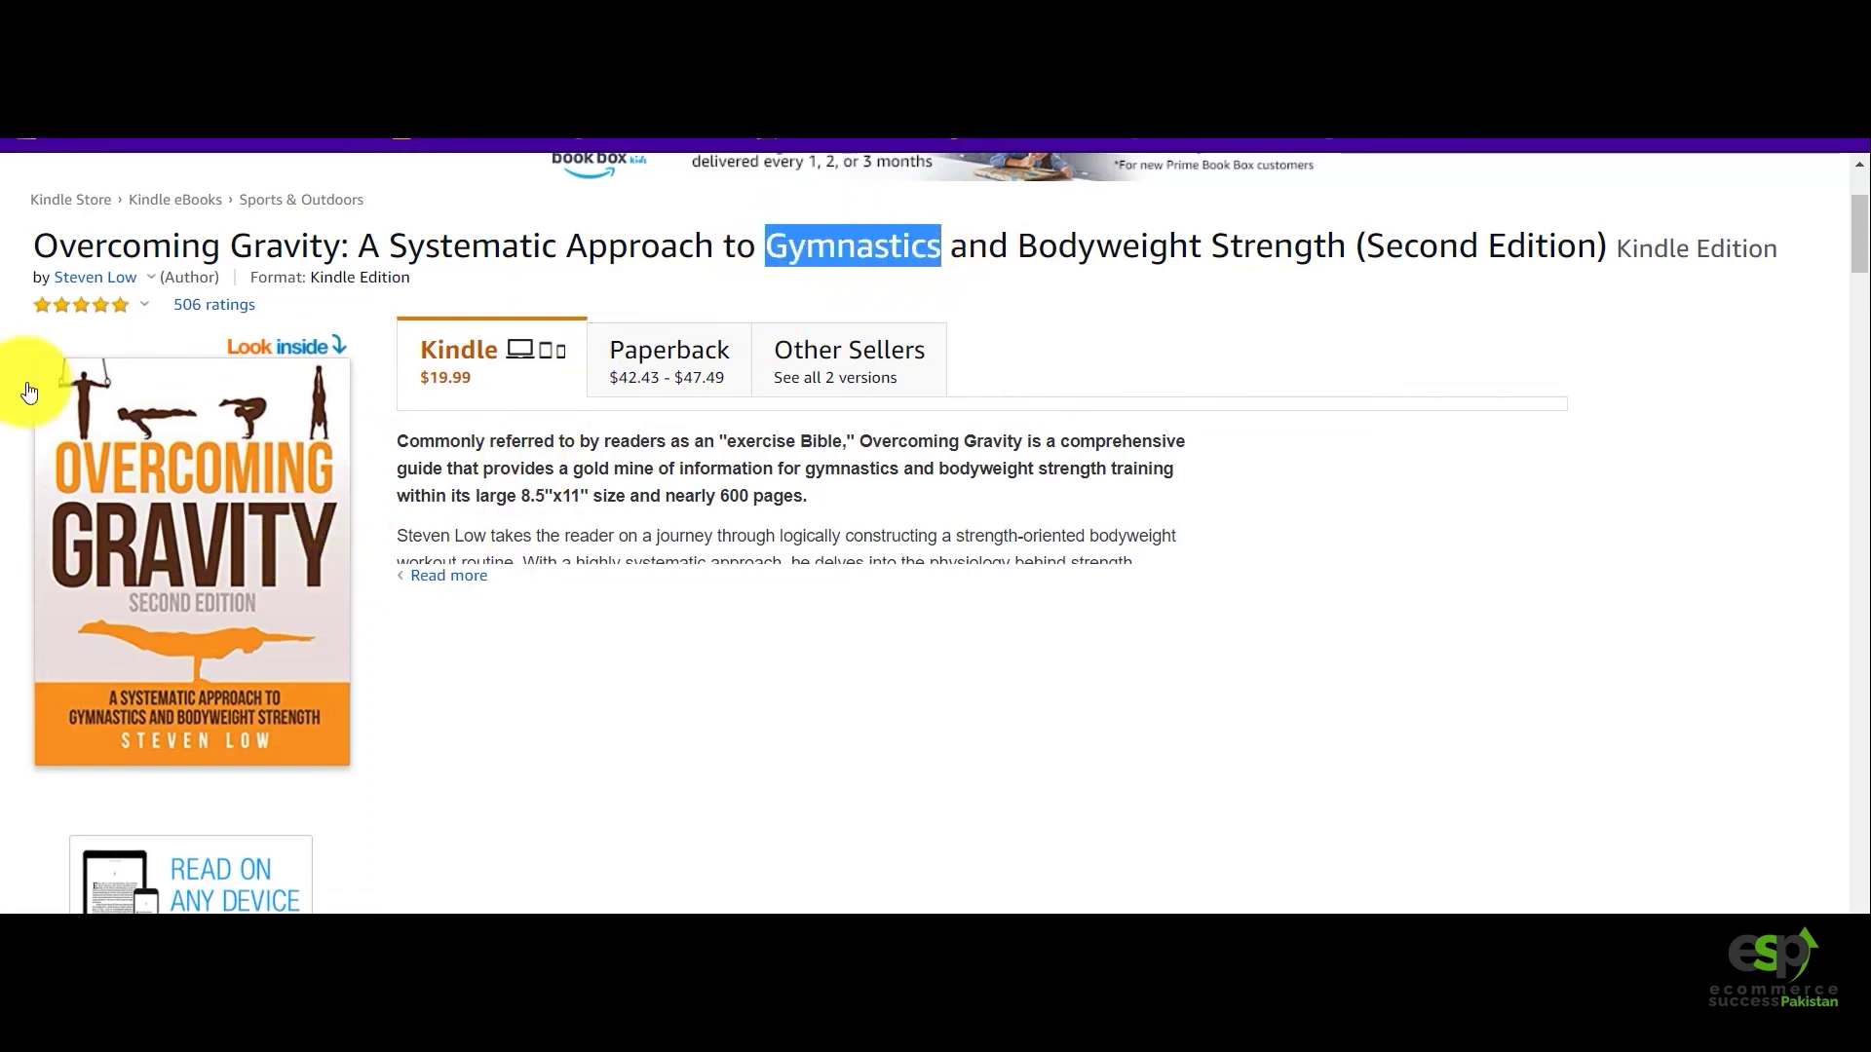
pyautogui.click(931, 253)
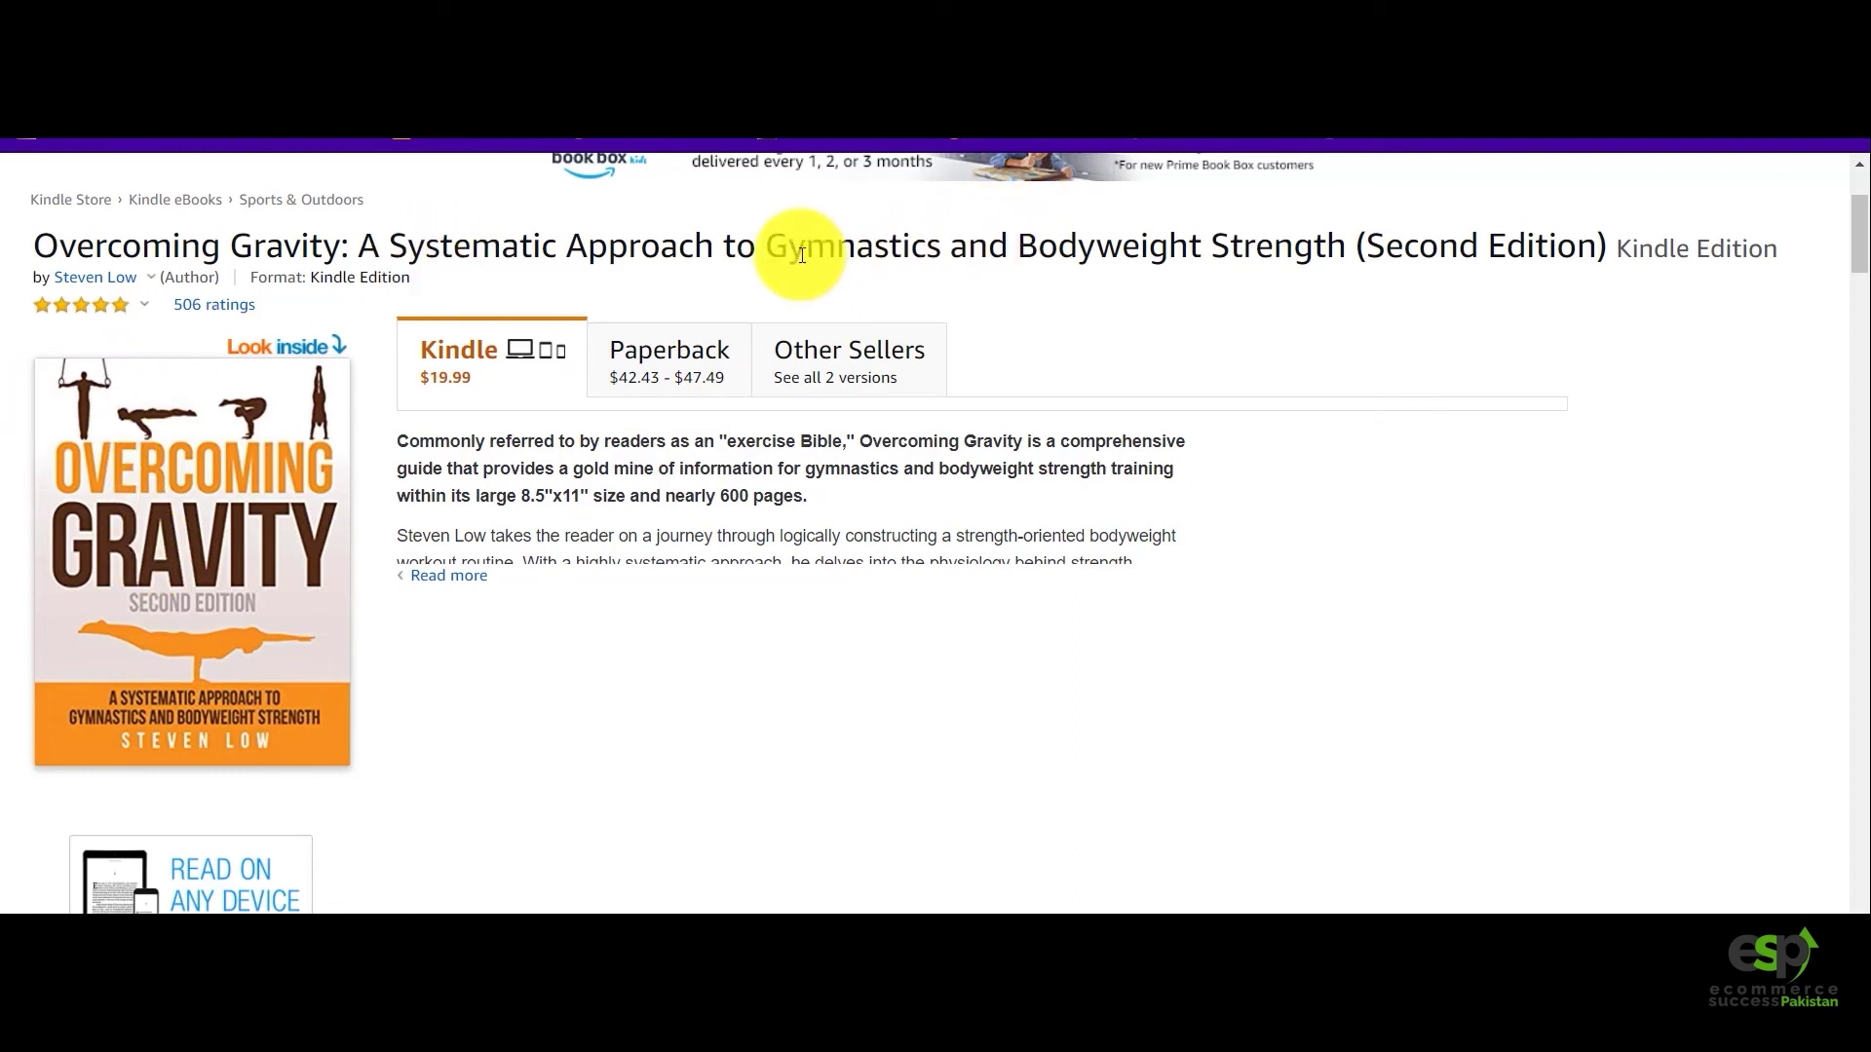
pyautogui.moveTo(773, 246); pyautogui.dragTo(942, 245)
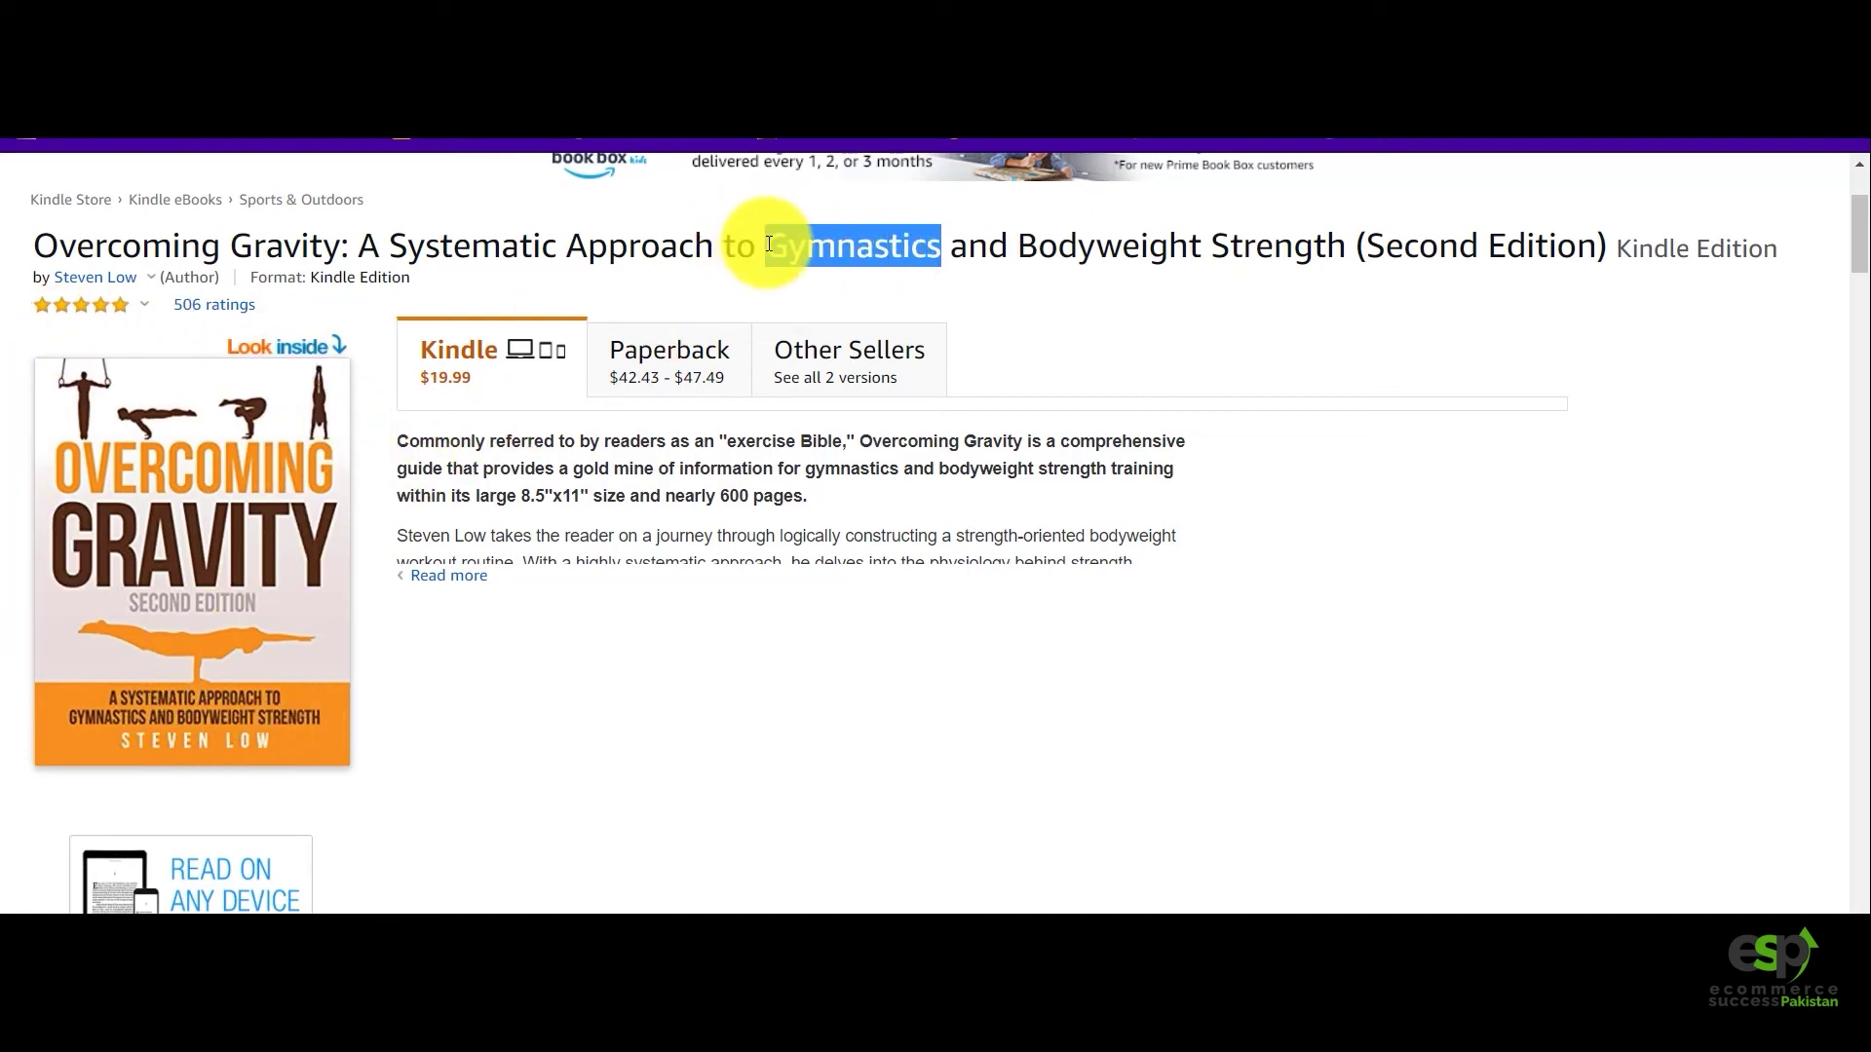
pyautogui.moveTo(761, 242); pyautogui.dragTo(953, 242)
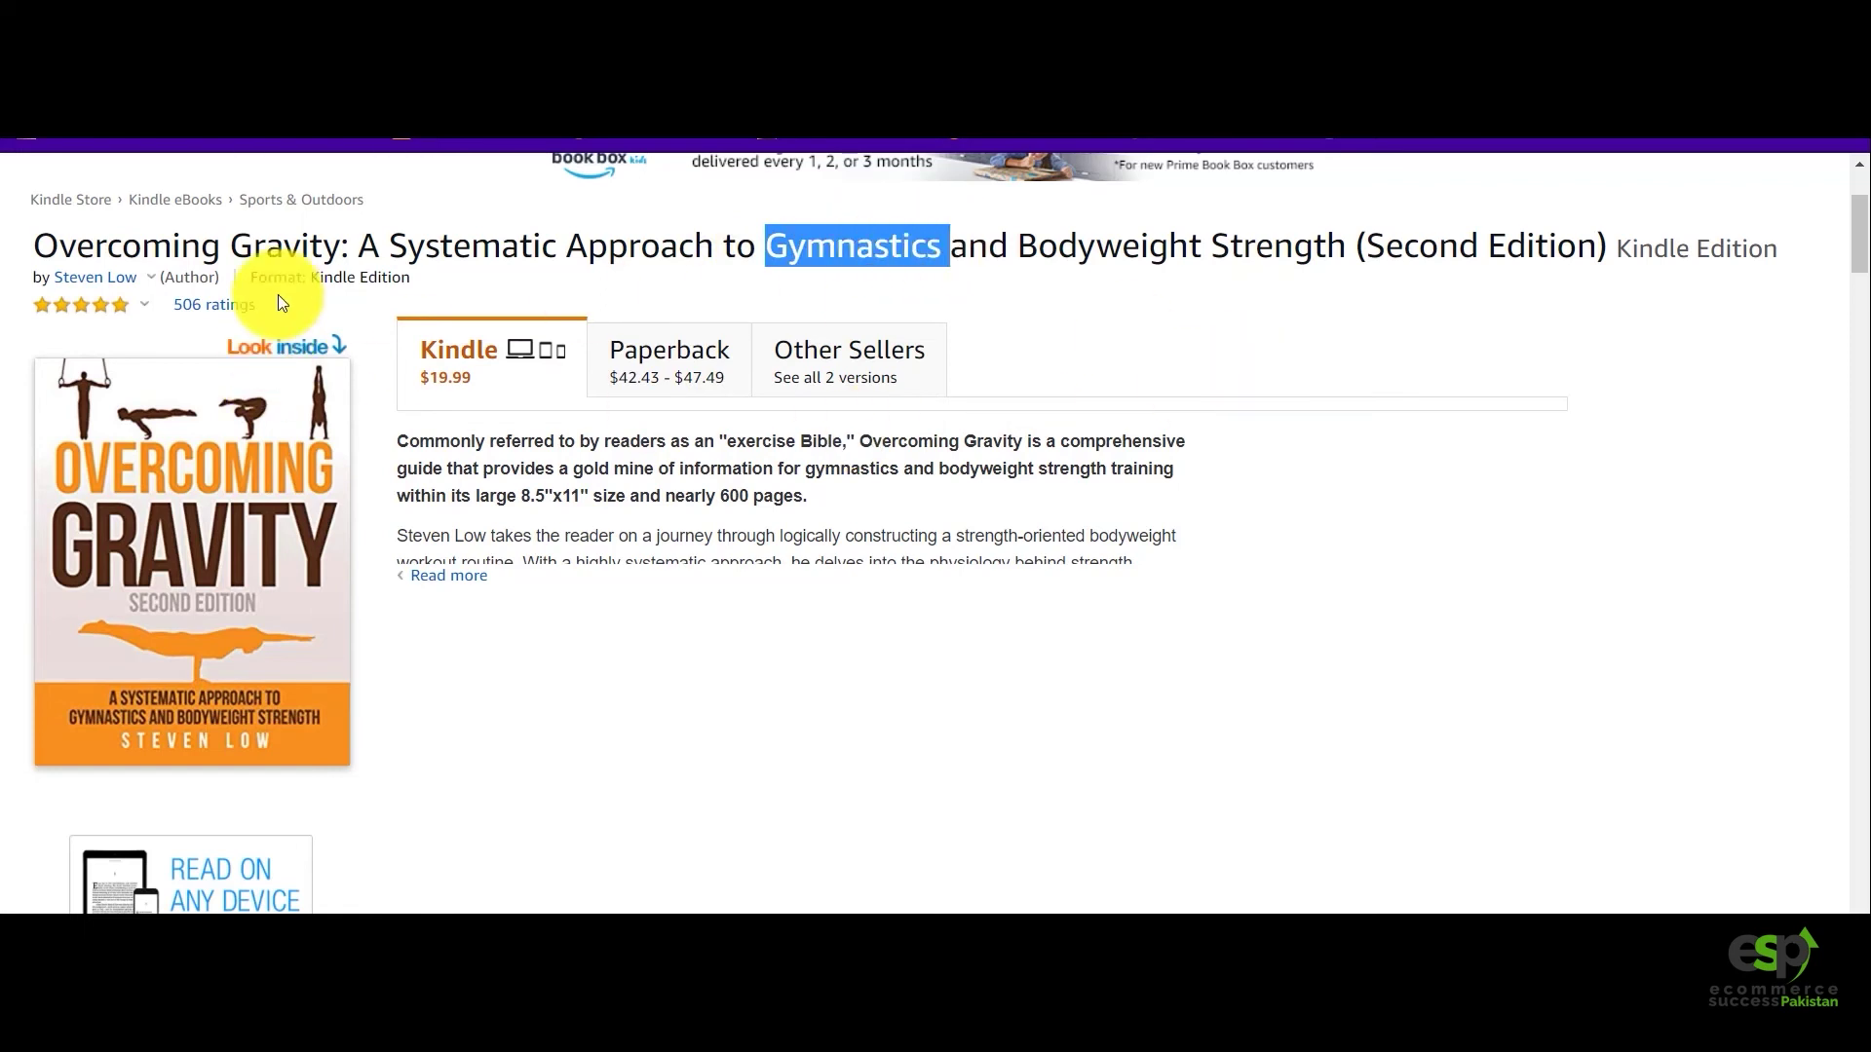
# Open the book's Look Inside preview, dismiss the print edition notice and view the front cover.
pyautogui.click(288, 351)
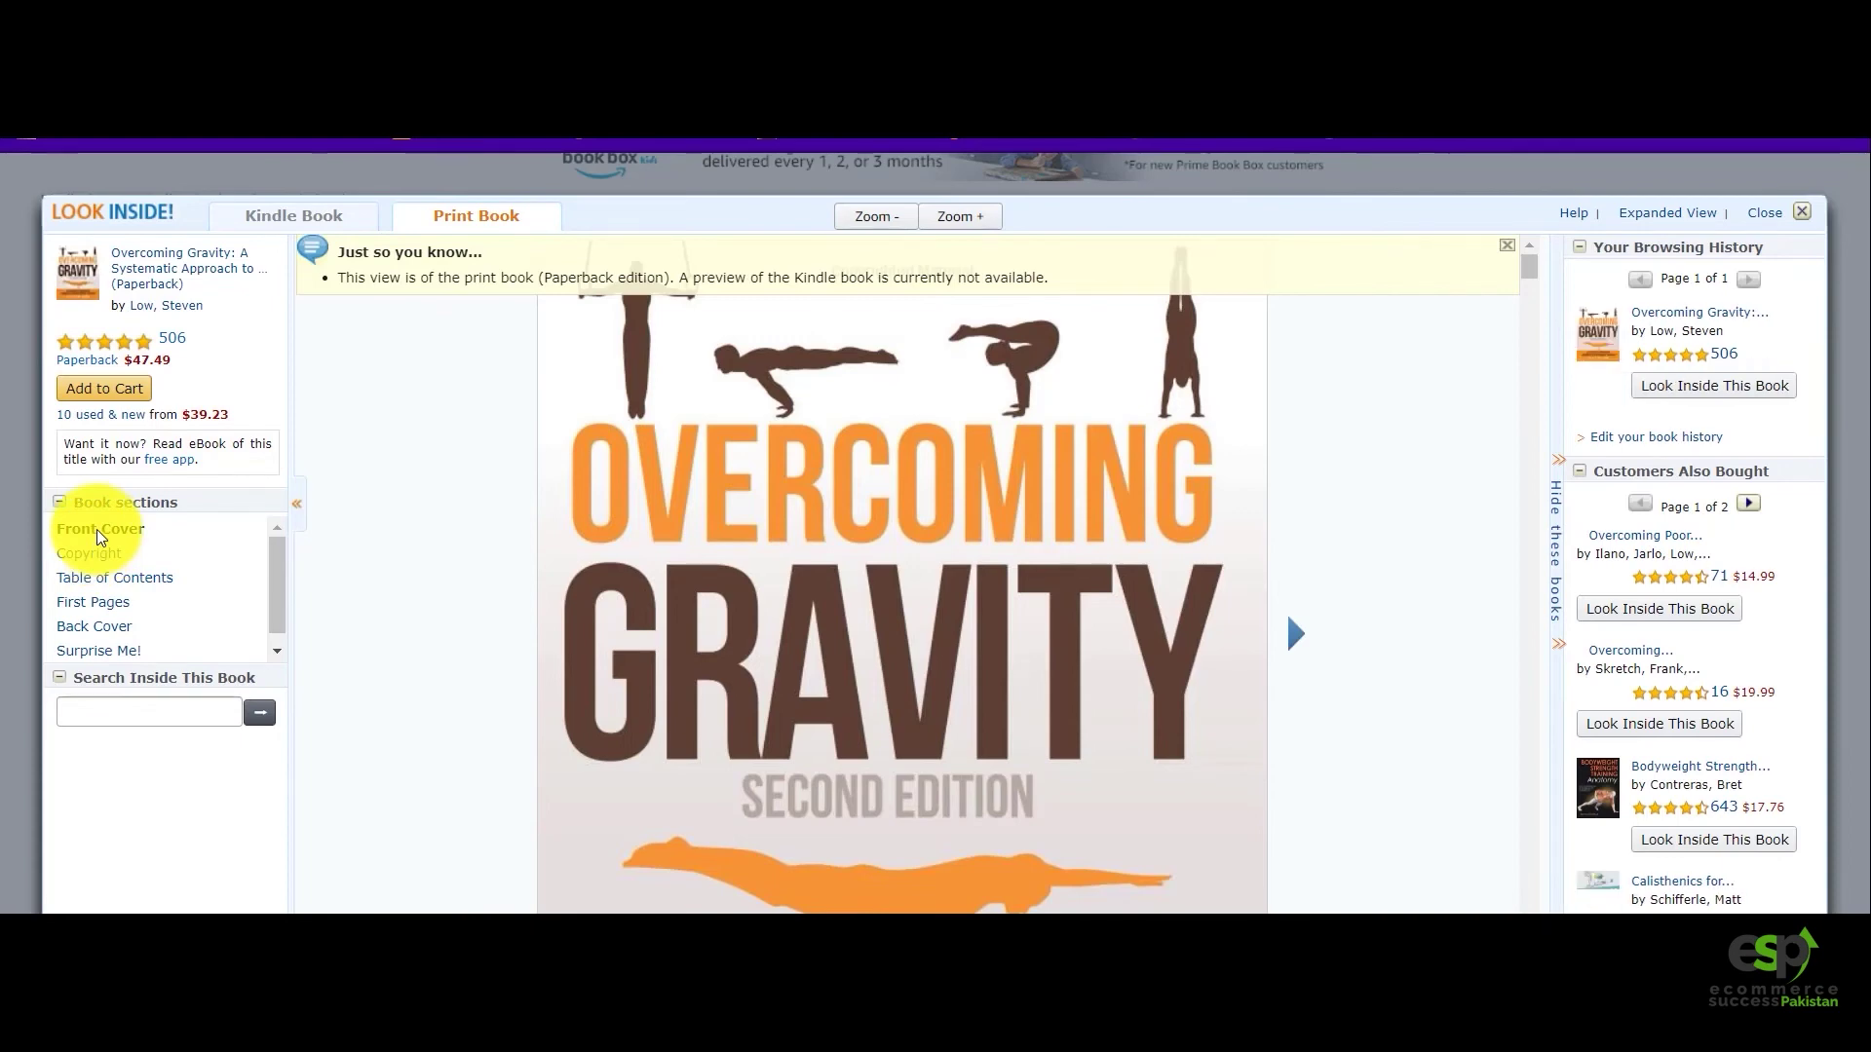
pyautogui.scroll(-3, 797, 541)
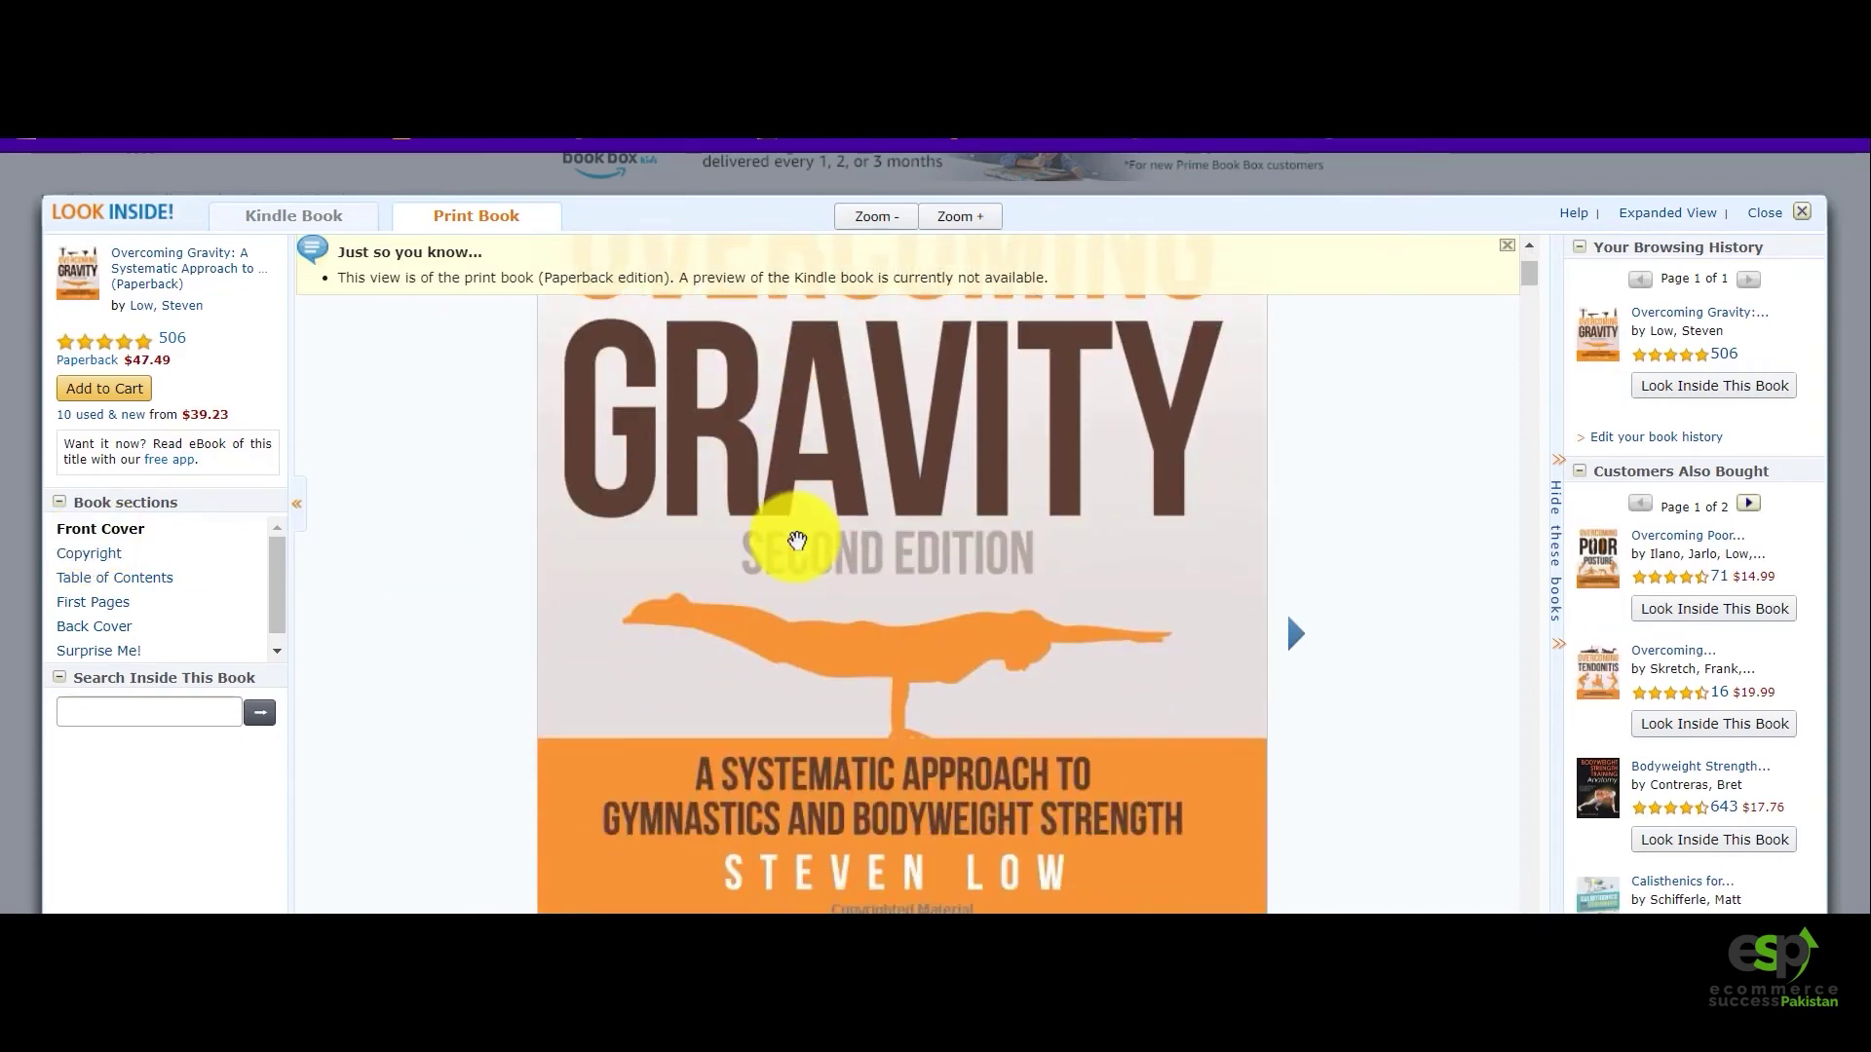
pyautogui.scroll(3, 797, 541)
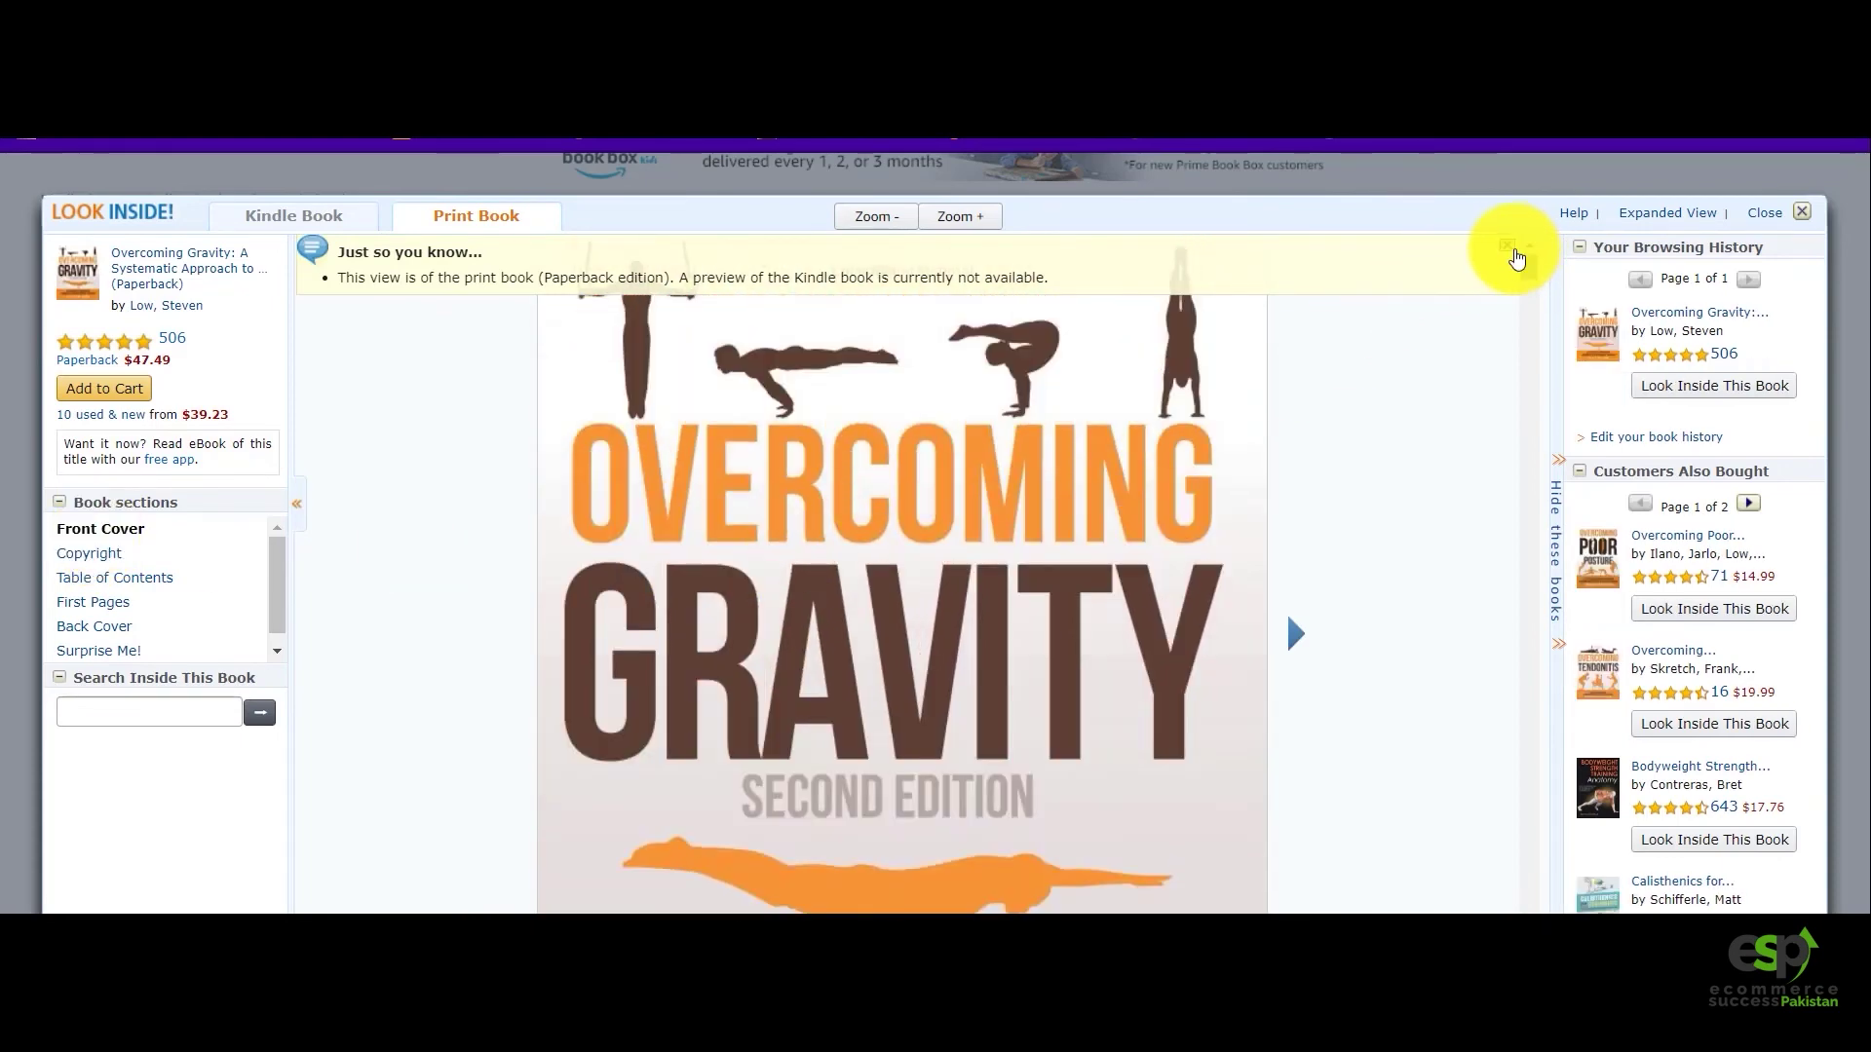
pyautogui.click(1509, 259)
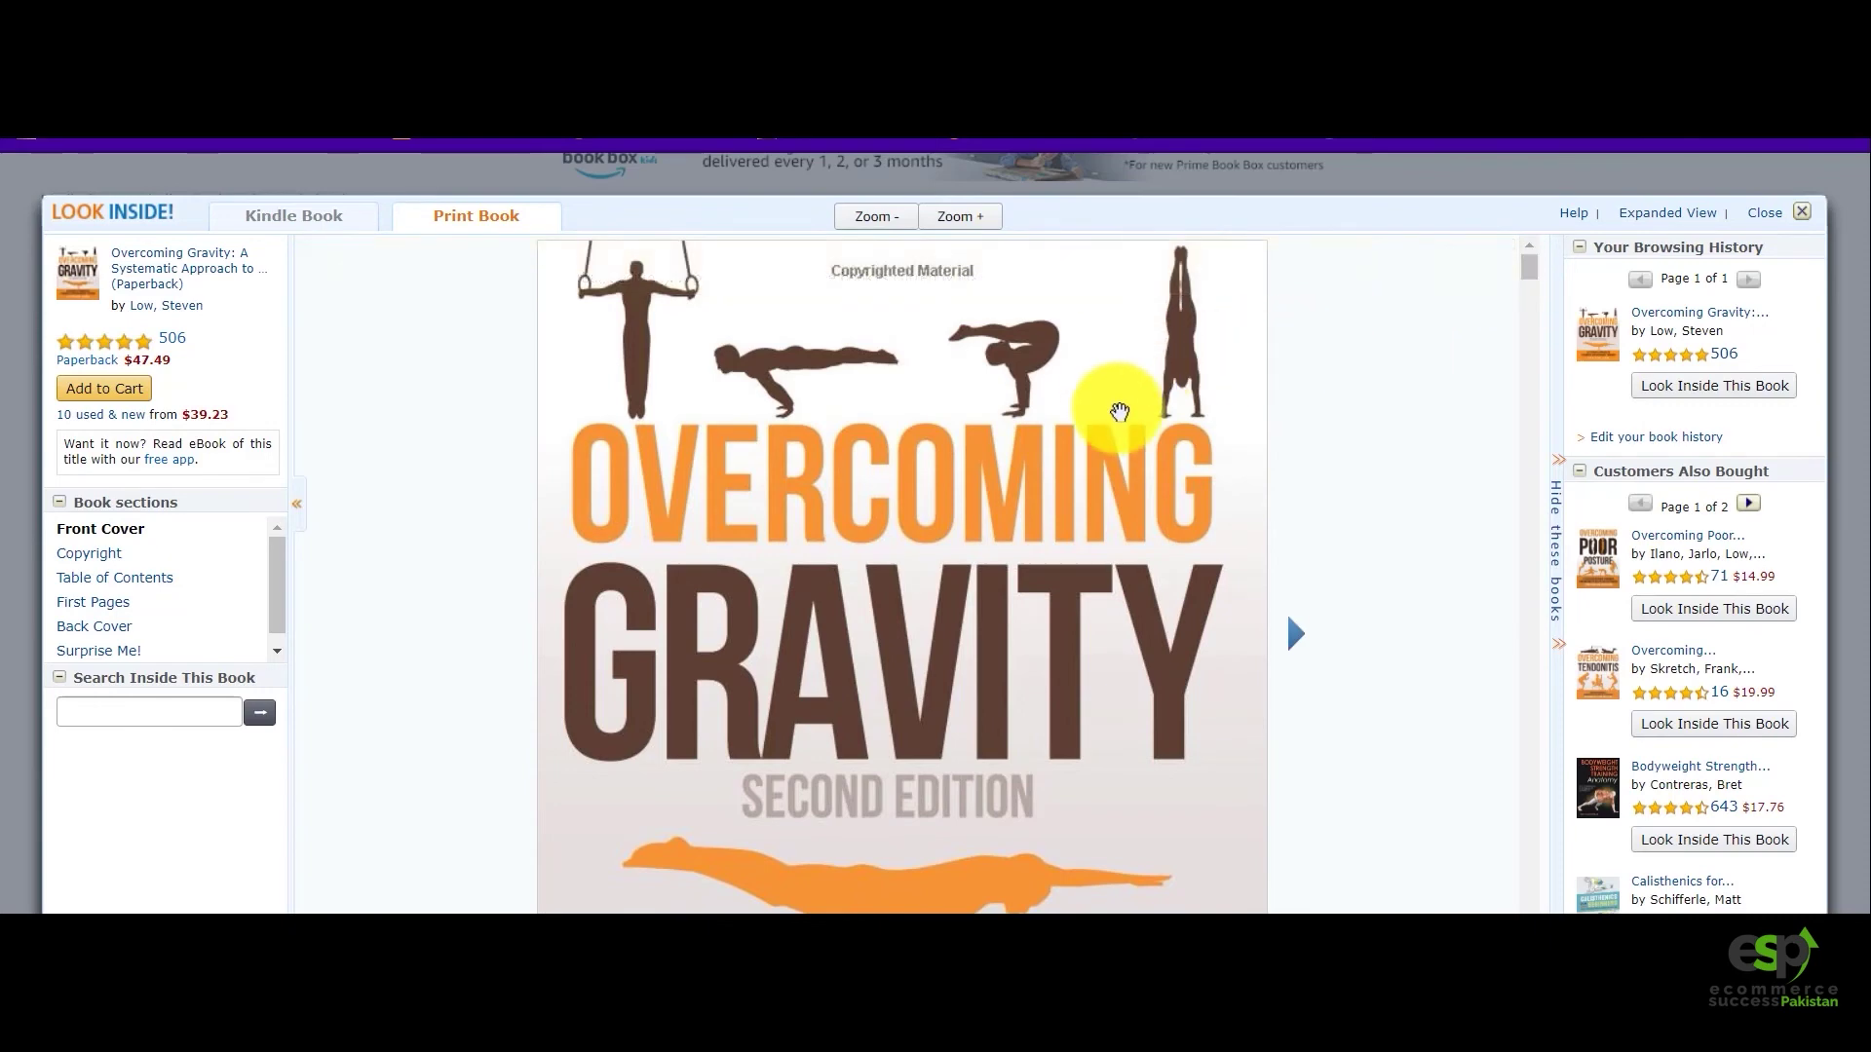
pyautogui.scroll(-1, 1122, 420)
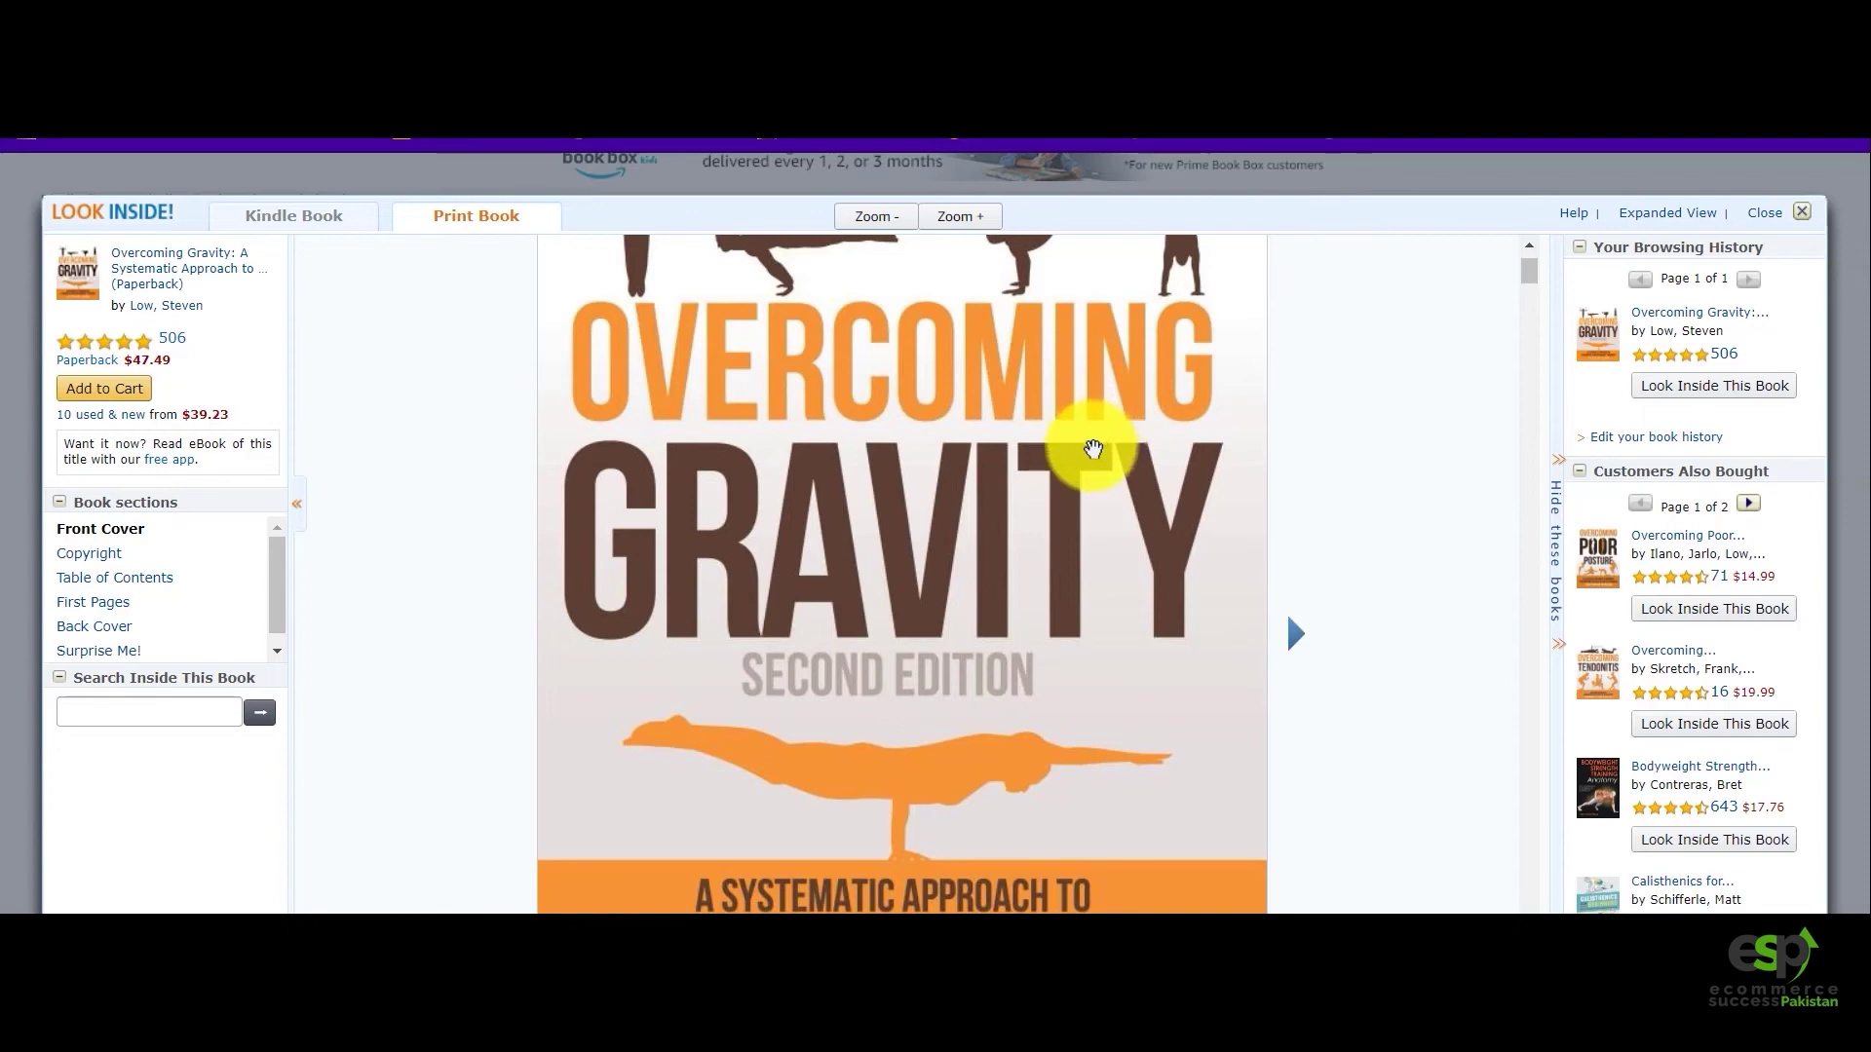
pyautogui.scroll(1, 1092, 451)
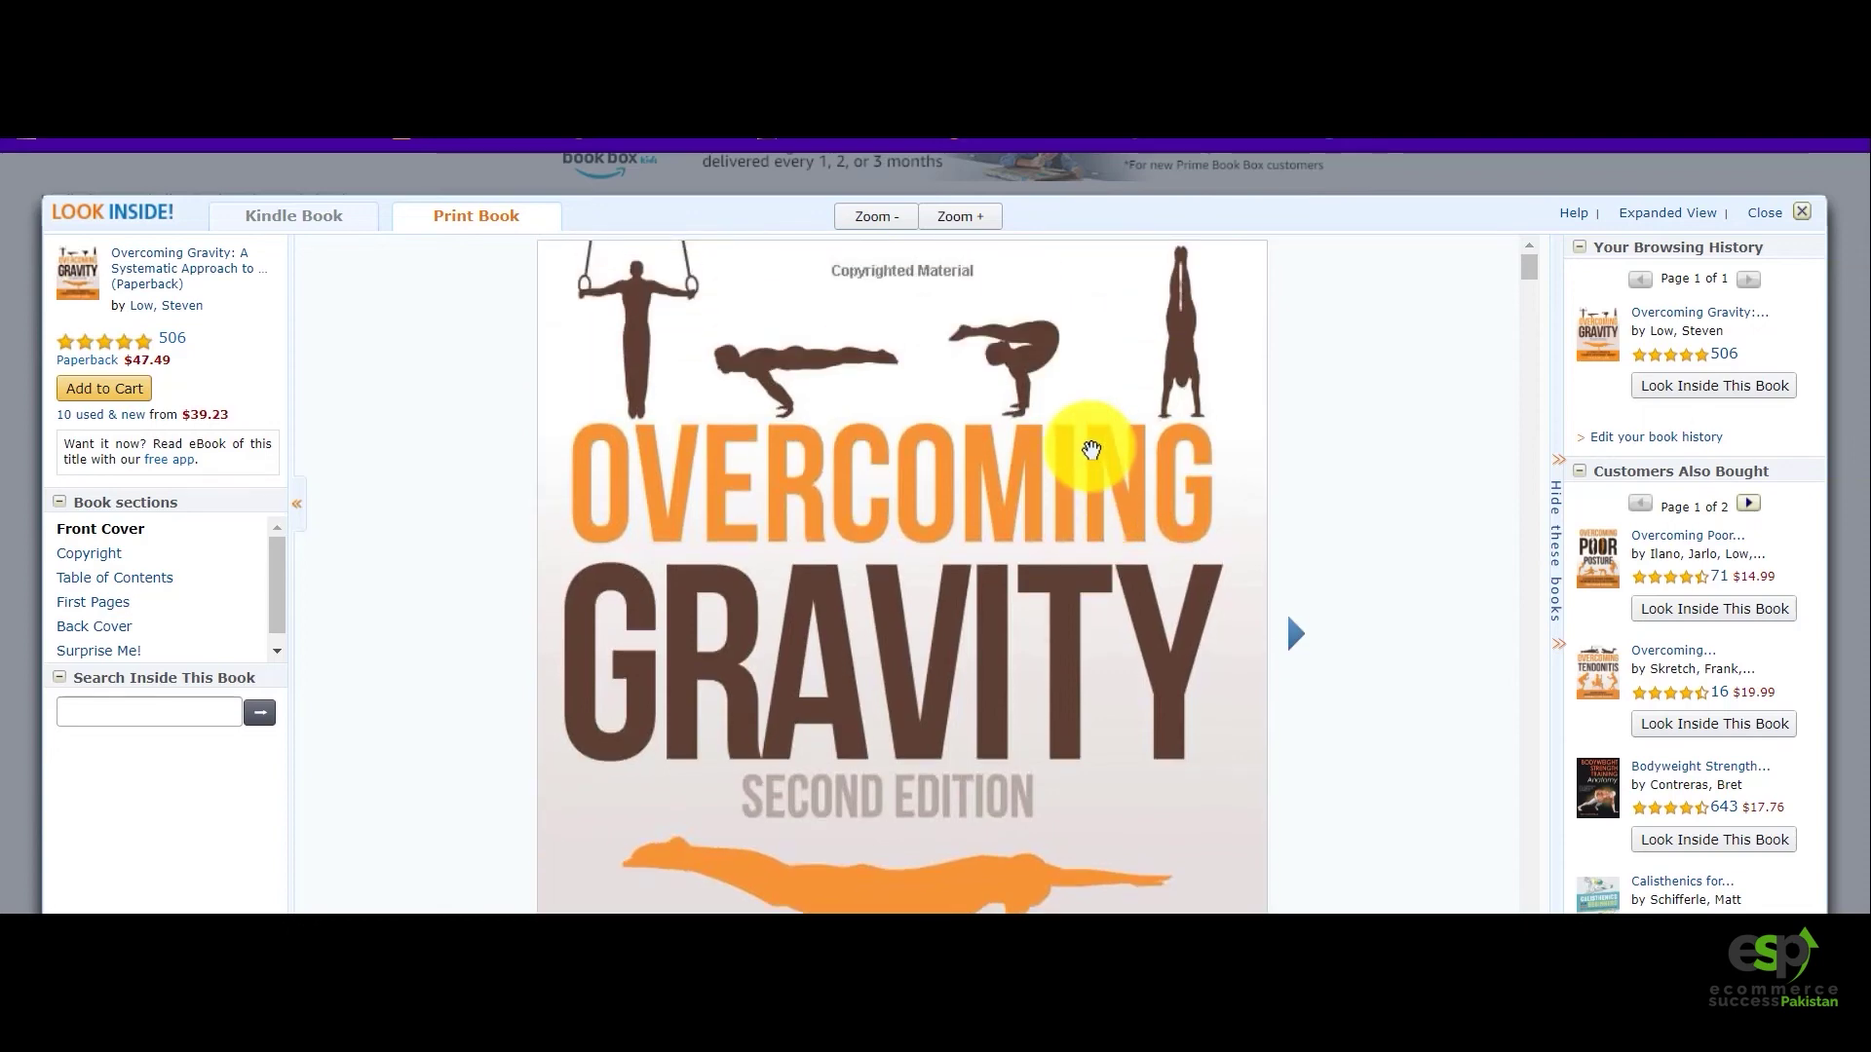
# Examine the front cover and the copyright page in the print book preview.
pyautogui.scroll(-1, 1092, 450)
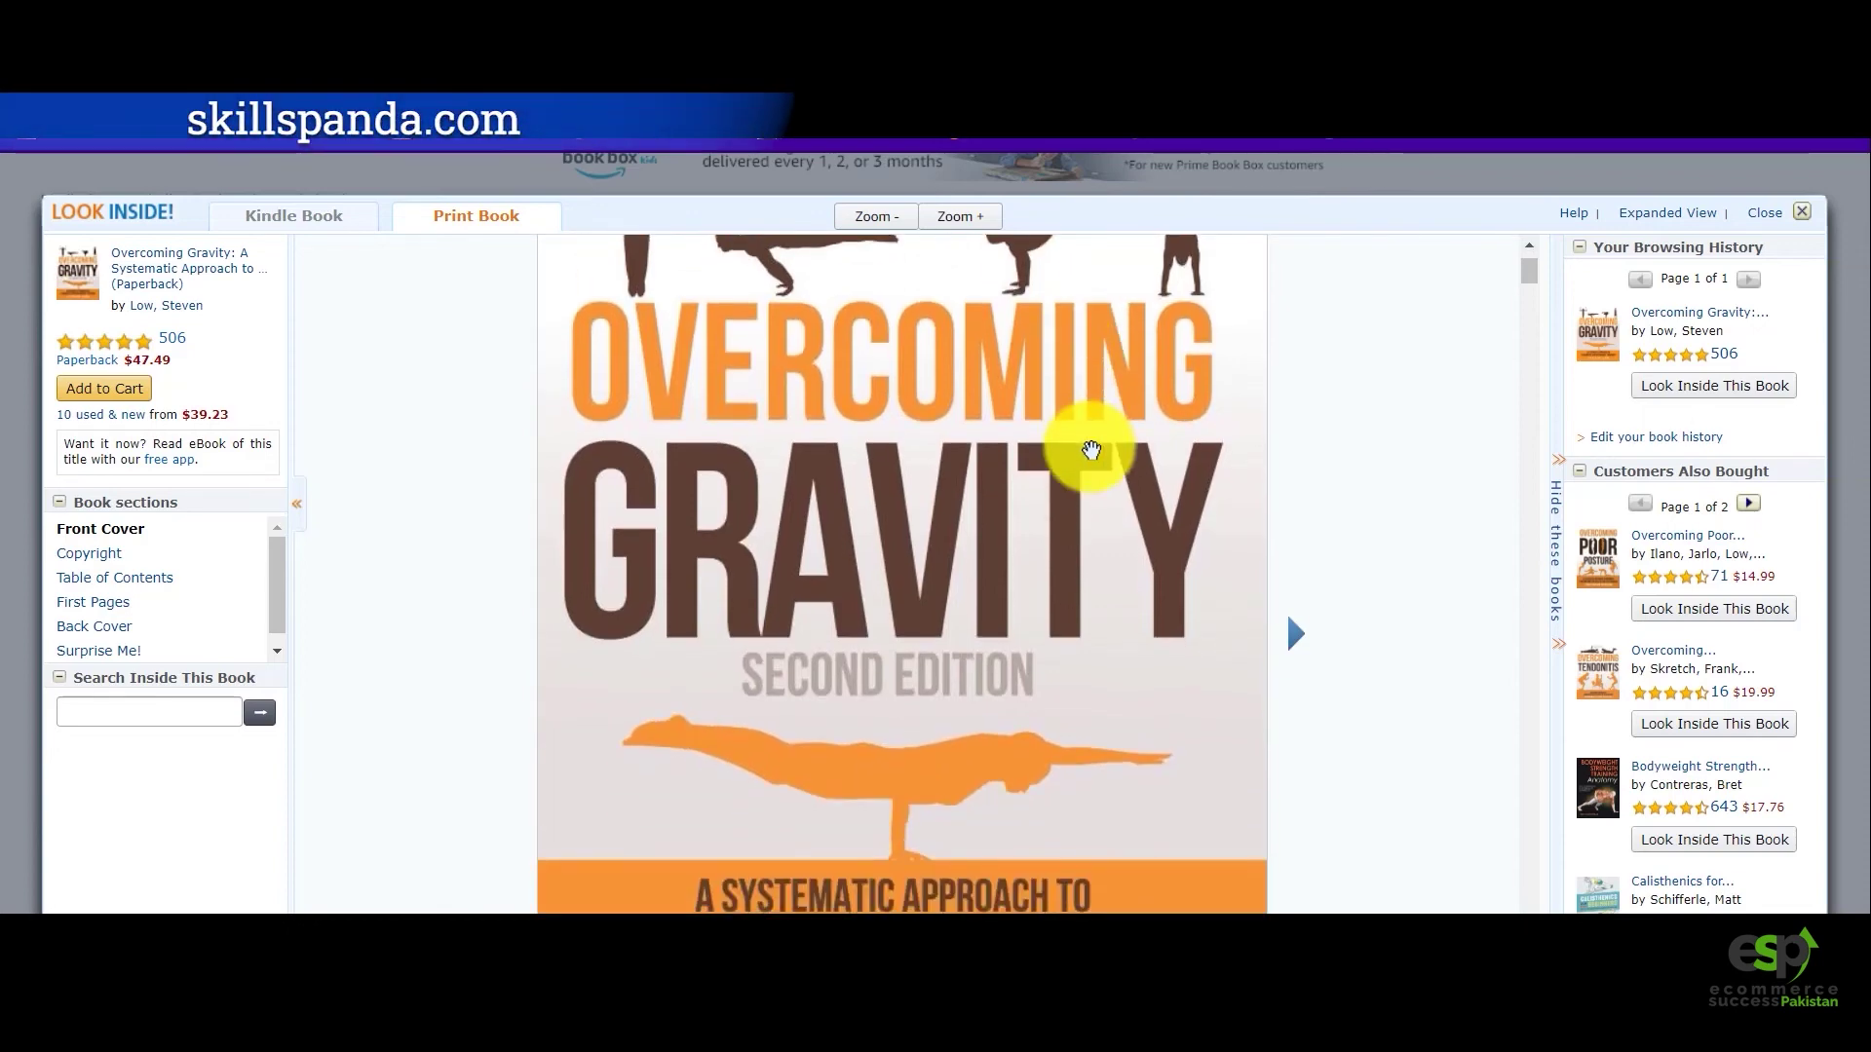
pyautogui.scroll(1, 1091, 450)
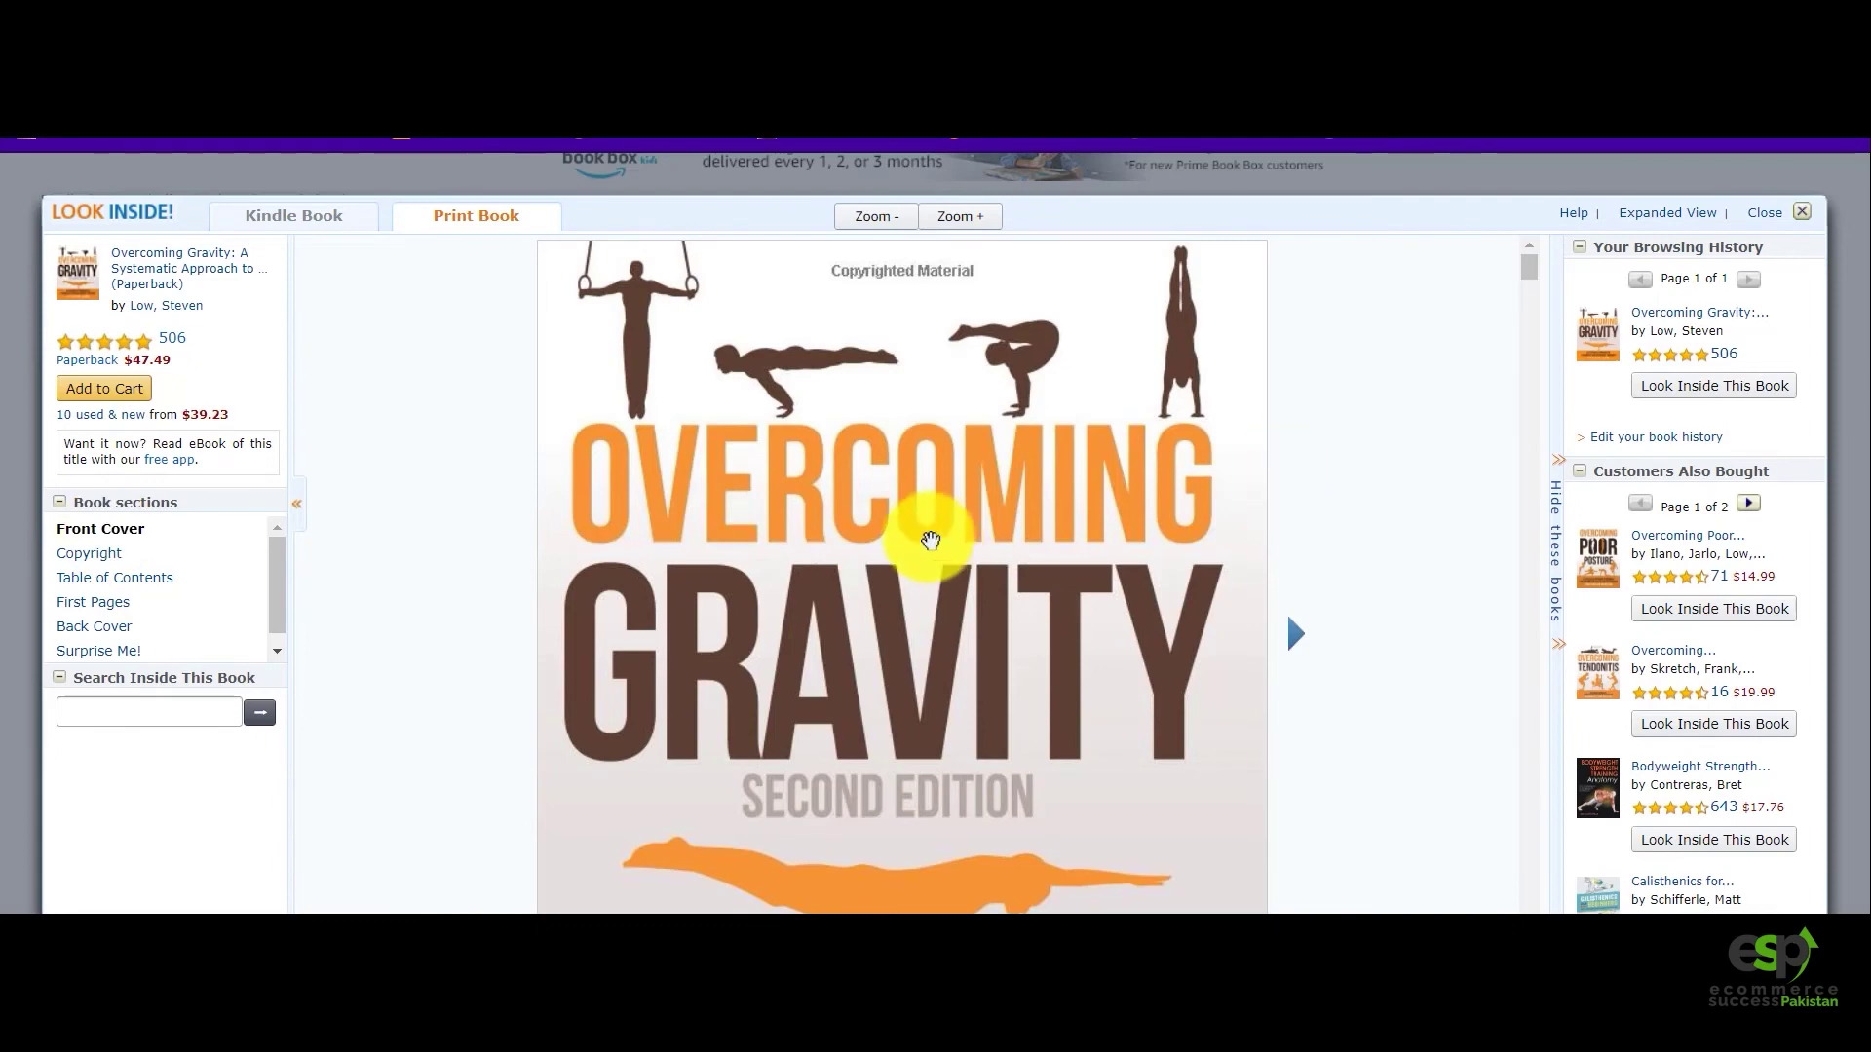
pyautogui.scroll(-5, 926, 530)
pyautogui.scroll(2, 927, 535)
pyautogui.scroll(3, 932, 539)
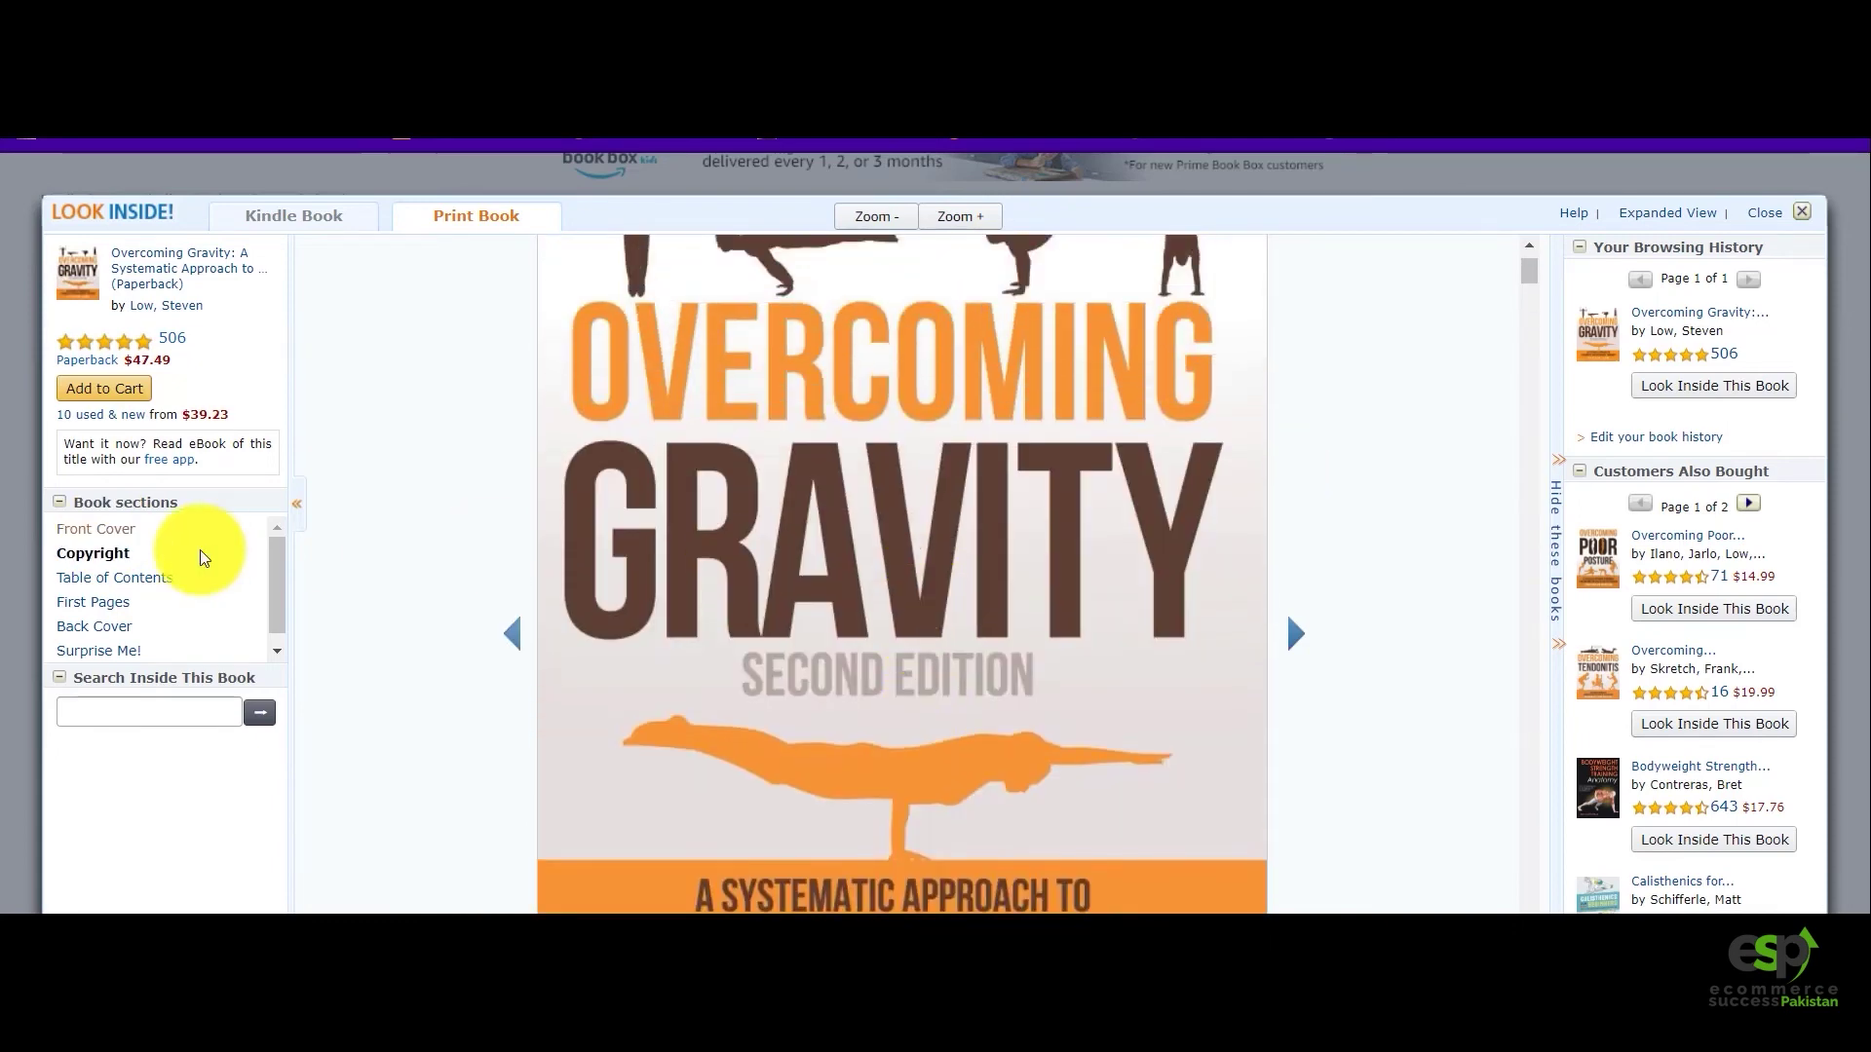
pyautogui.click(115, 563)
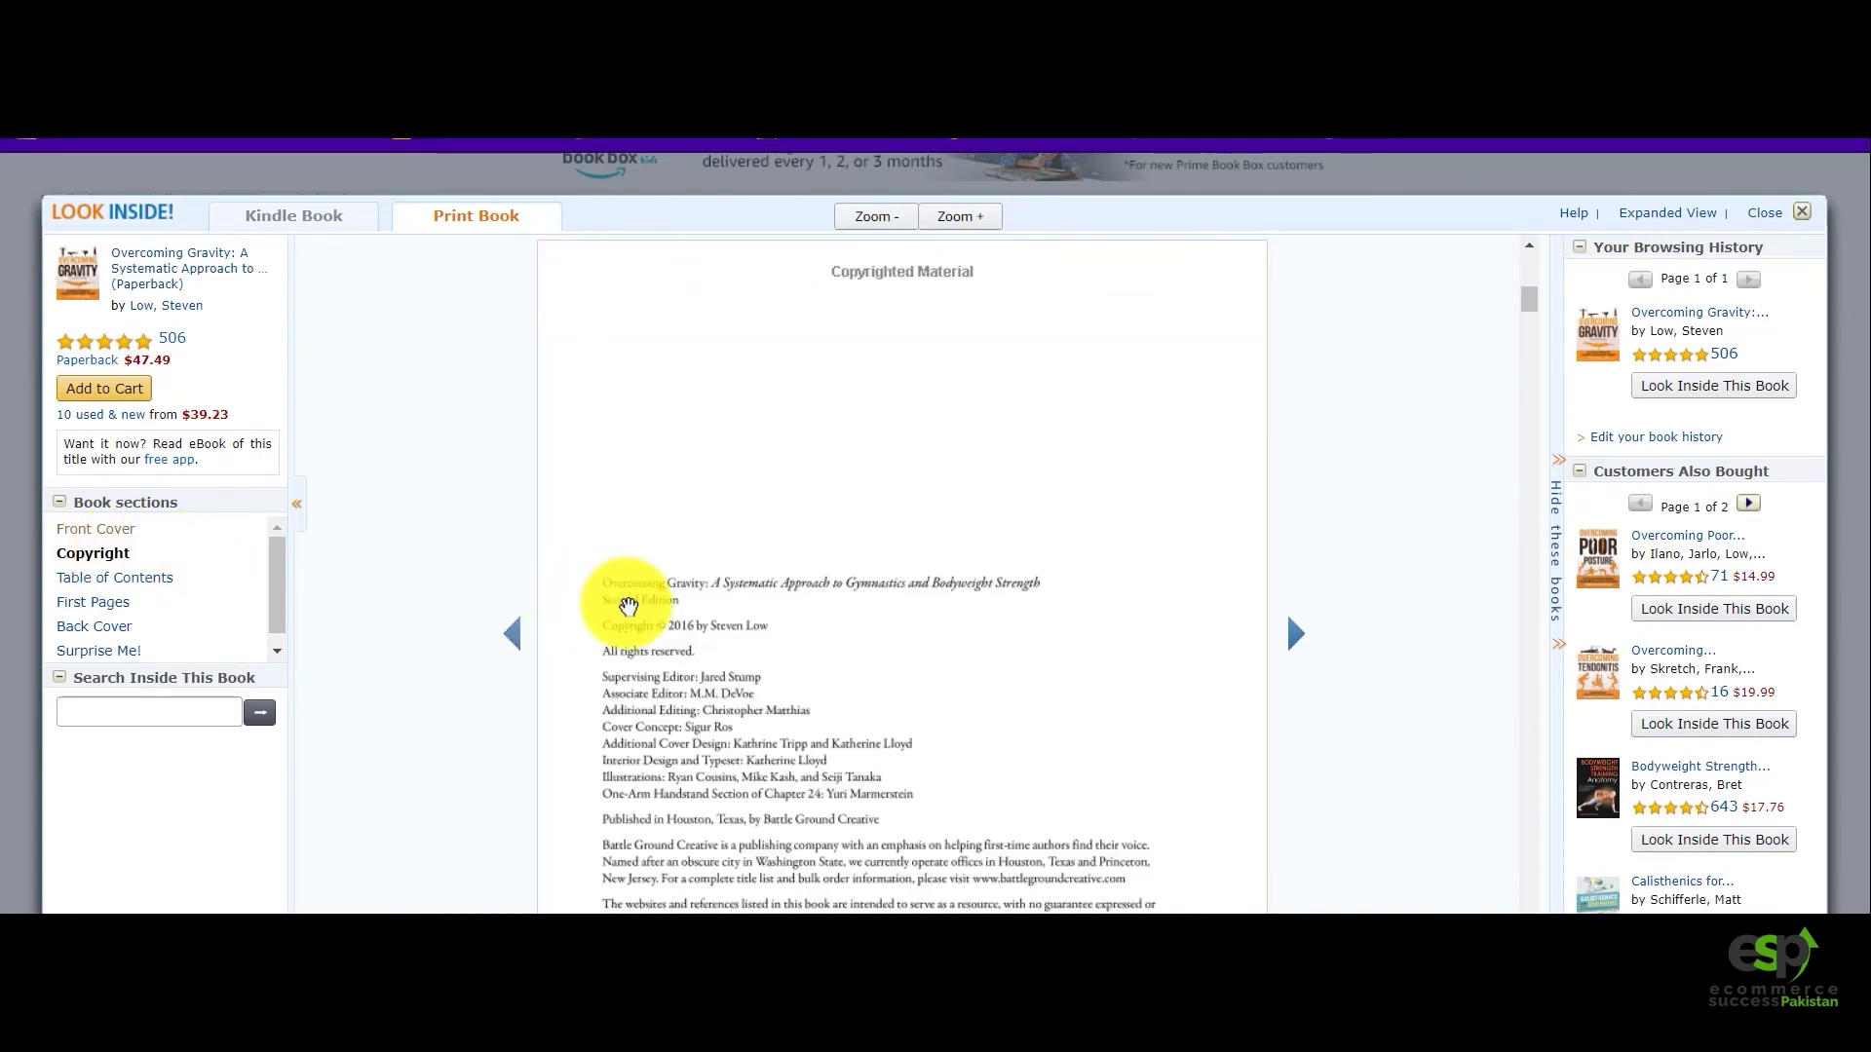
pyautogui.scroll(-3, 618, 597)
# Look through the preview's table of contents, first pages and back cover.
pyautogui.click(120, 583)
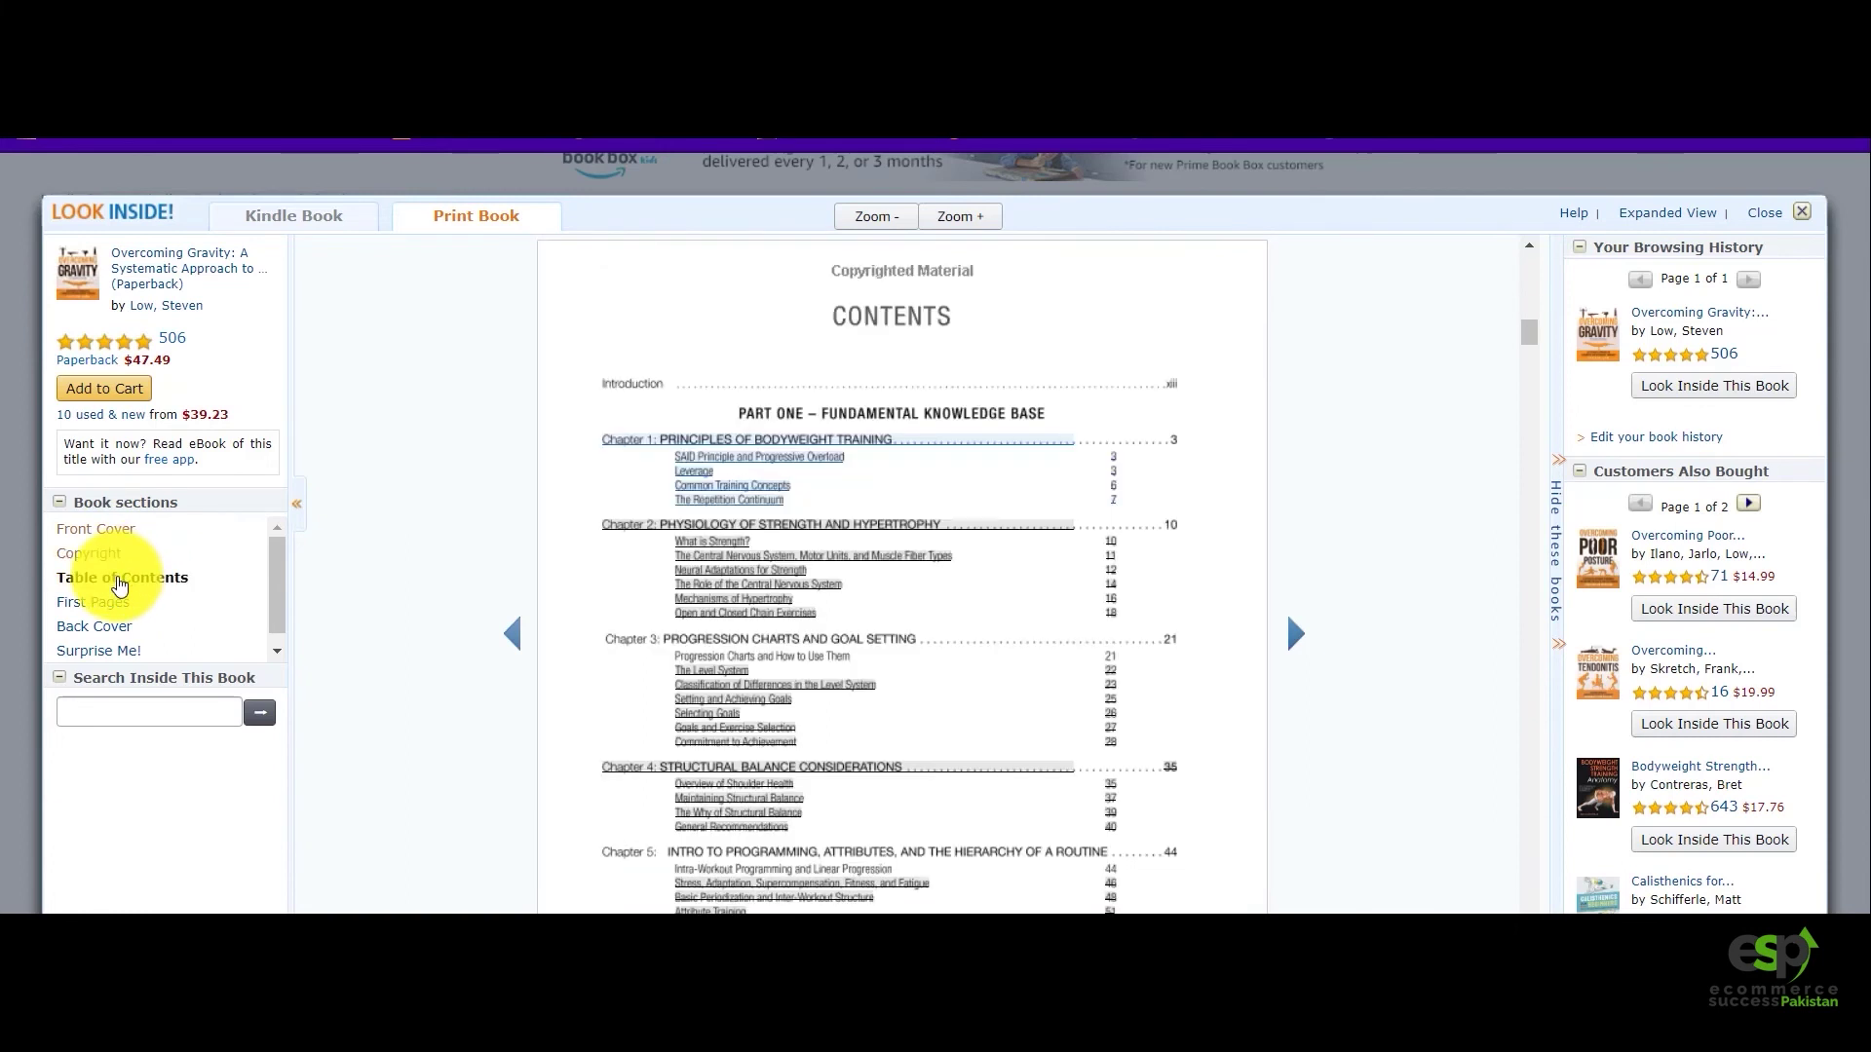
pyautogui.scroll(-2, 626, 563)
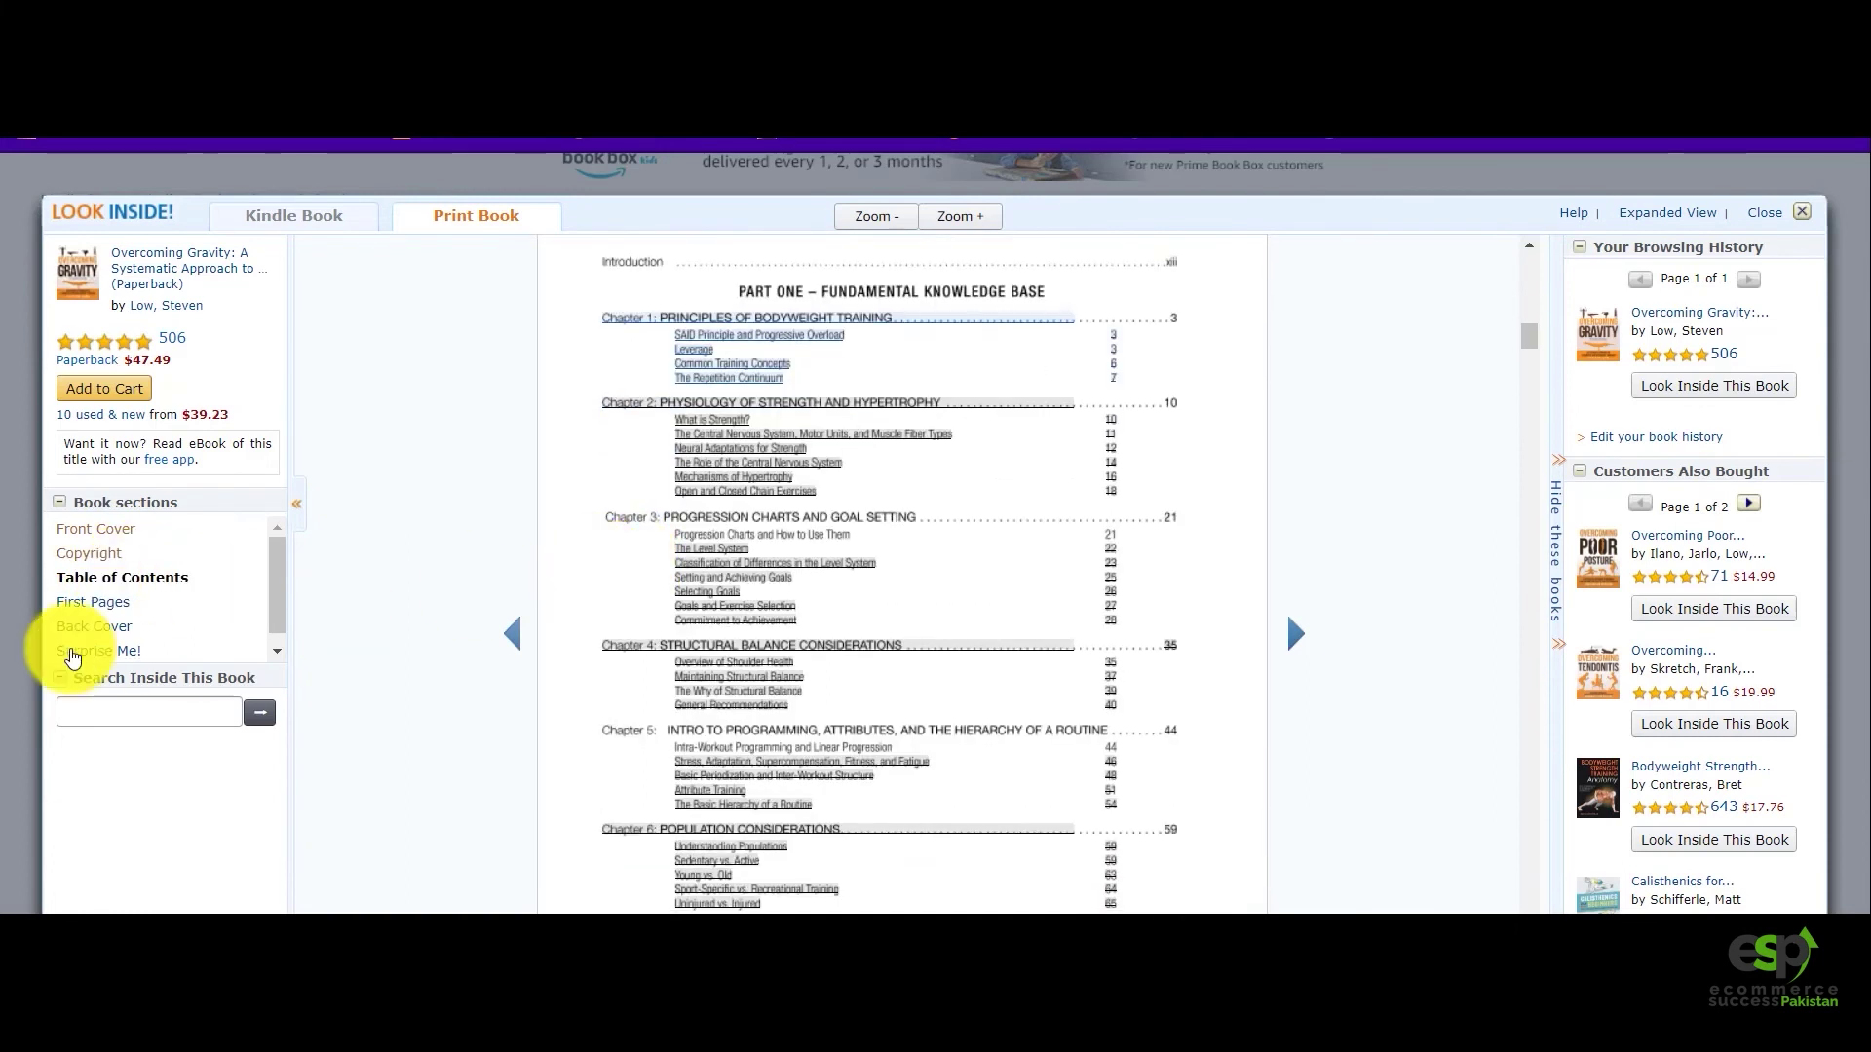
pyautogui.click(97, 605)
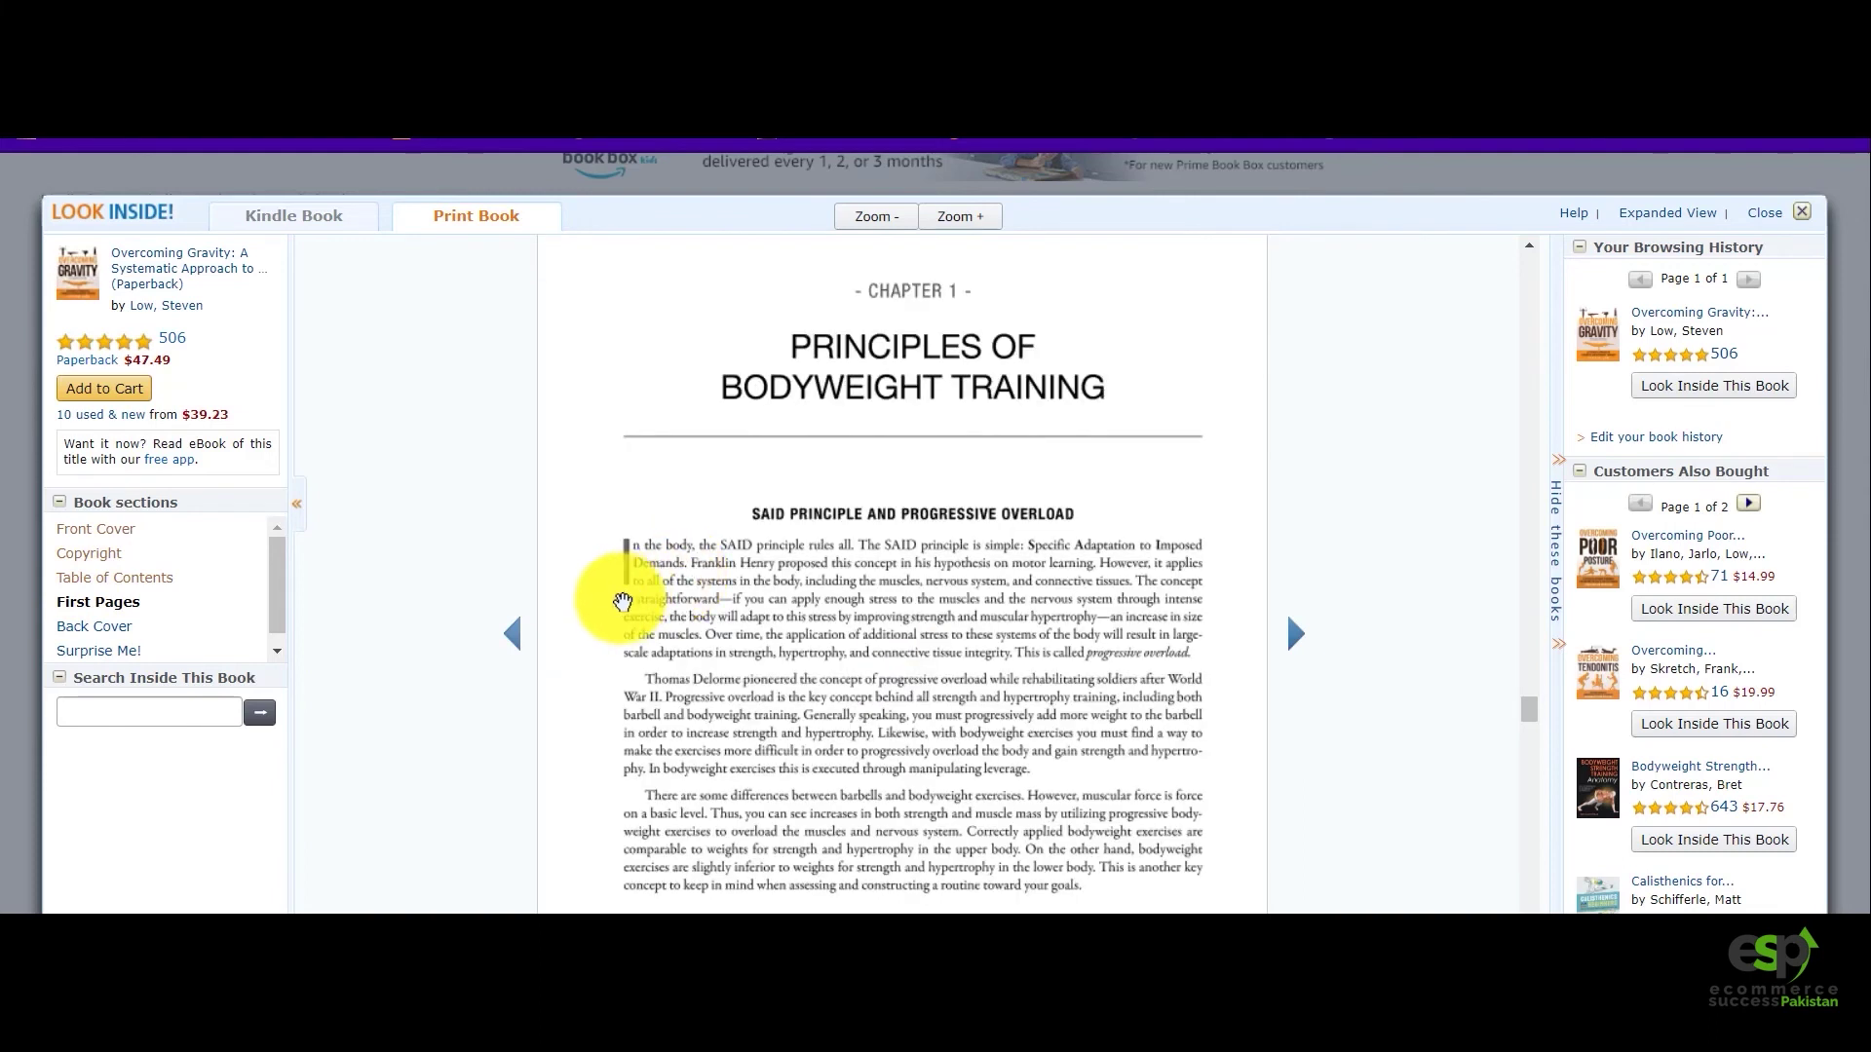
pyautogui.scroll(-3, 635, 590)
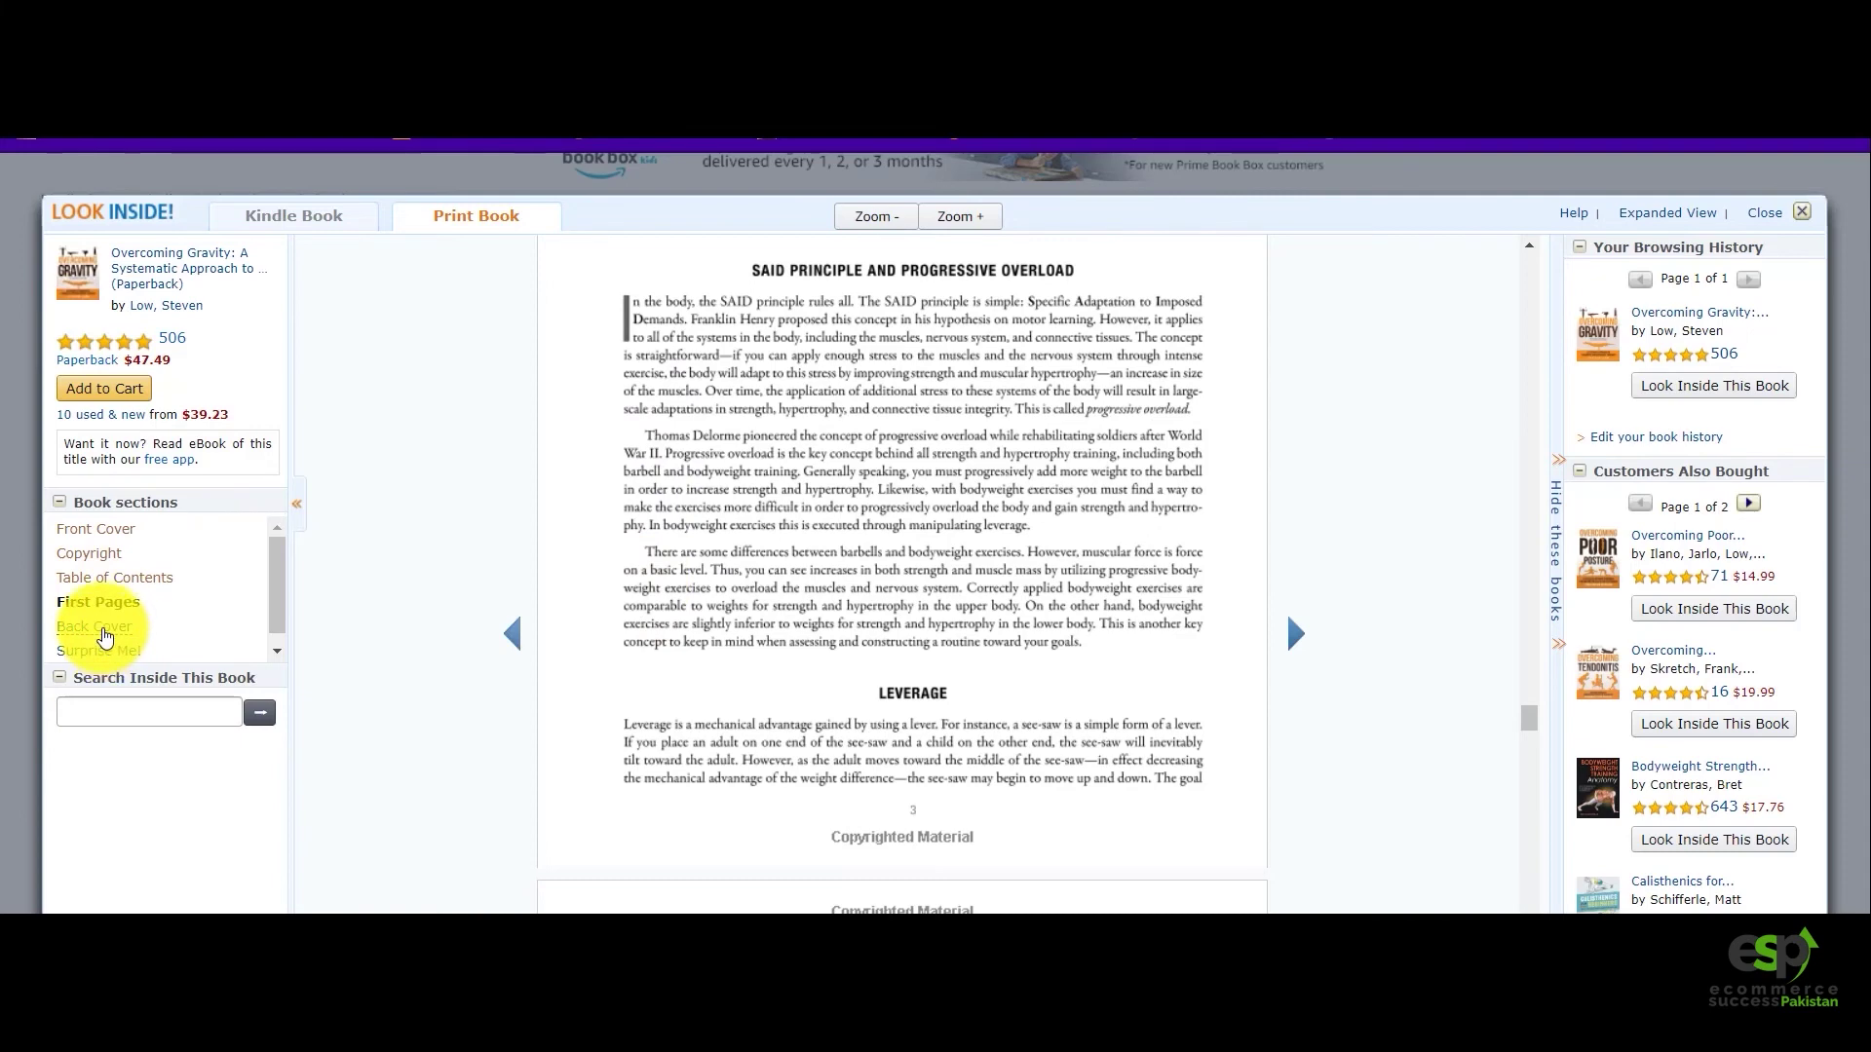
pyautogui.click(103, 632)
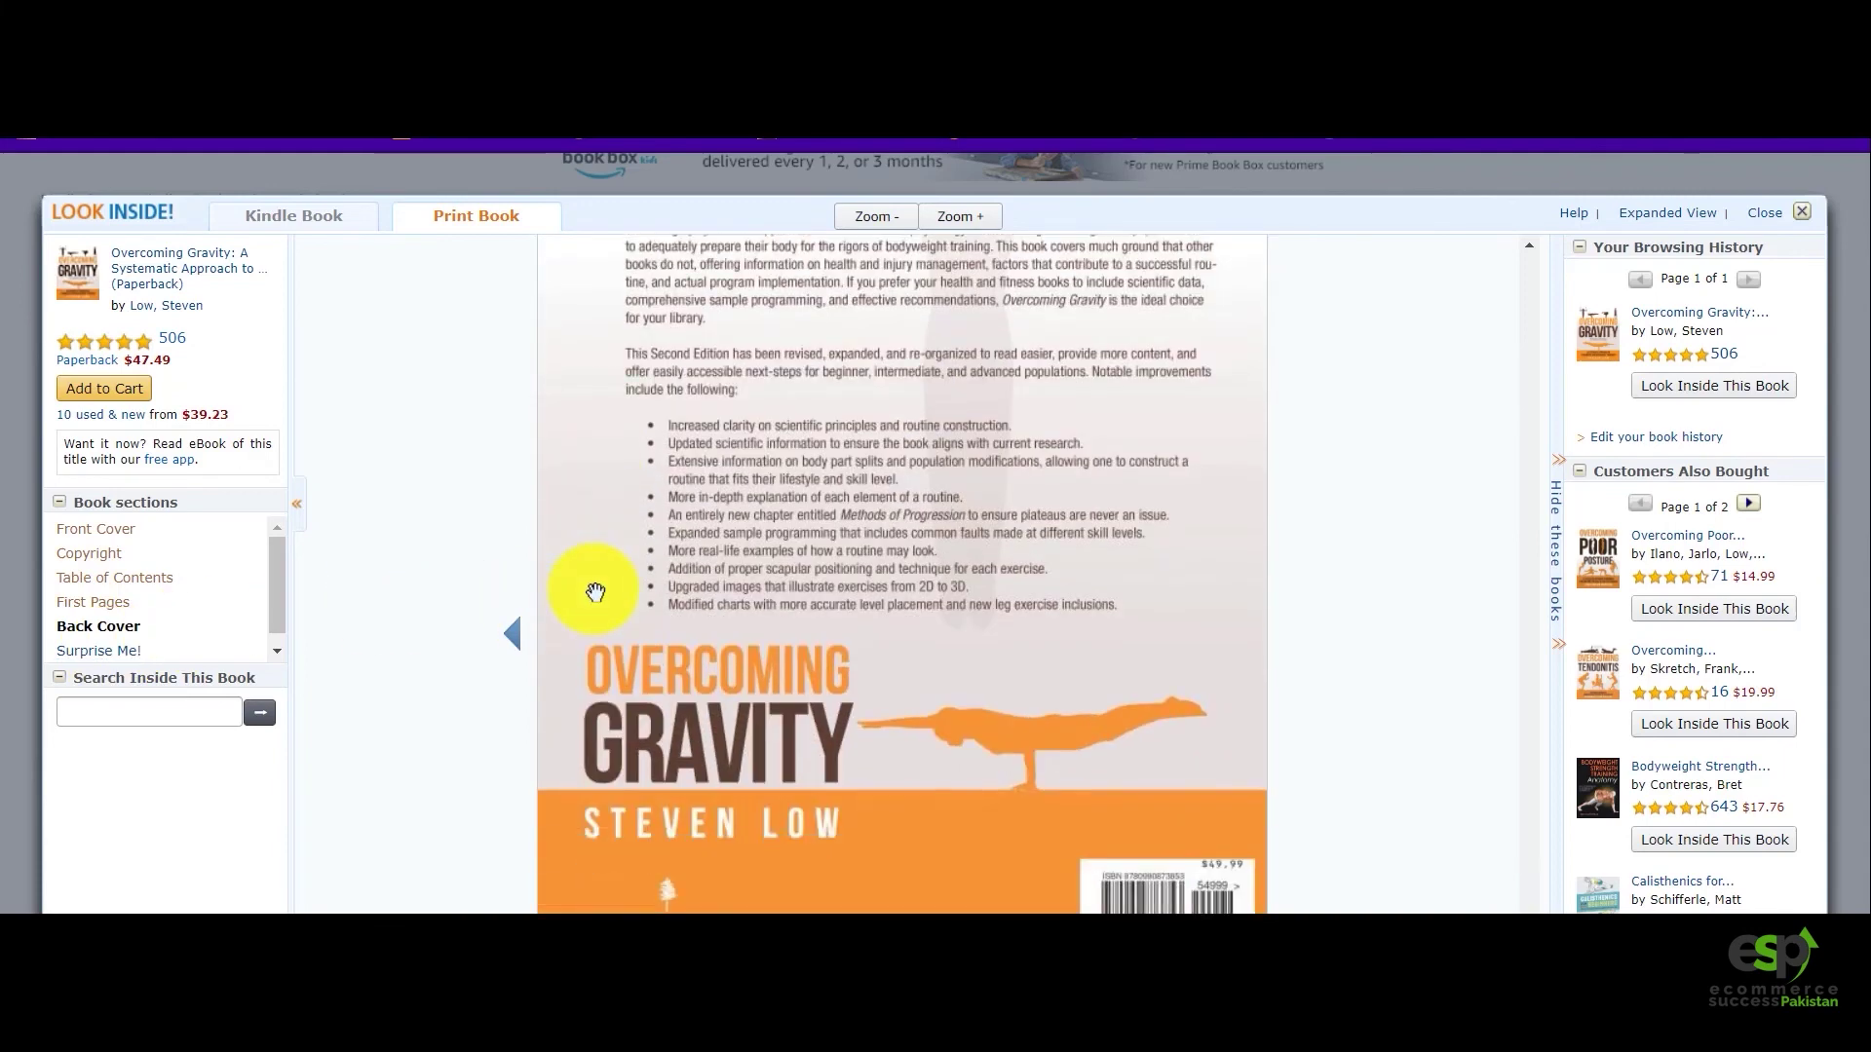
pyautogui.scroll(5, 594, 592)
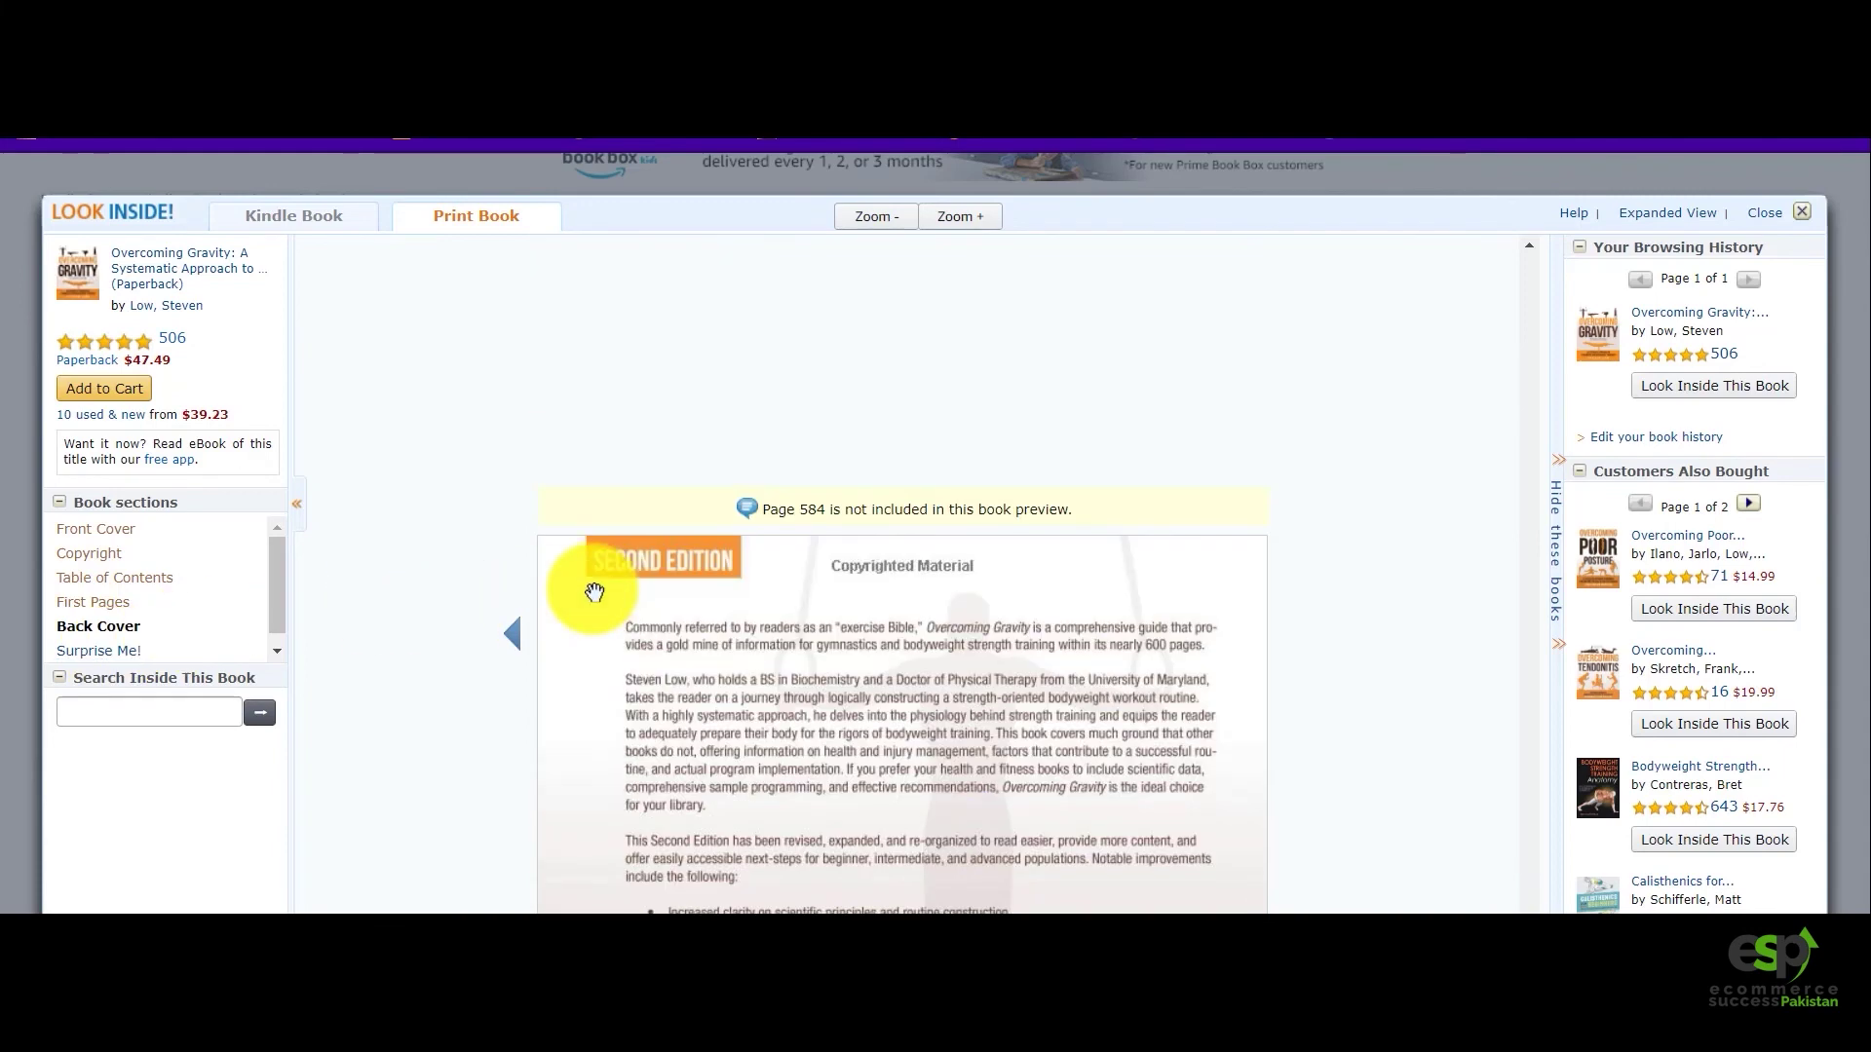
# Open a random page with Surprise Me, skim the surrounding contents pages and return to the front cover.
pyautogui.click(101, 653)
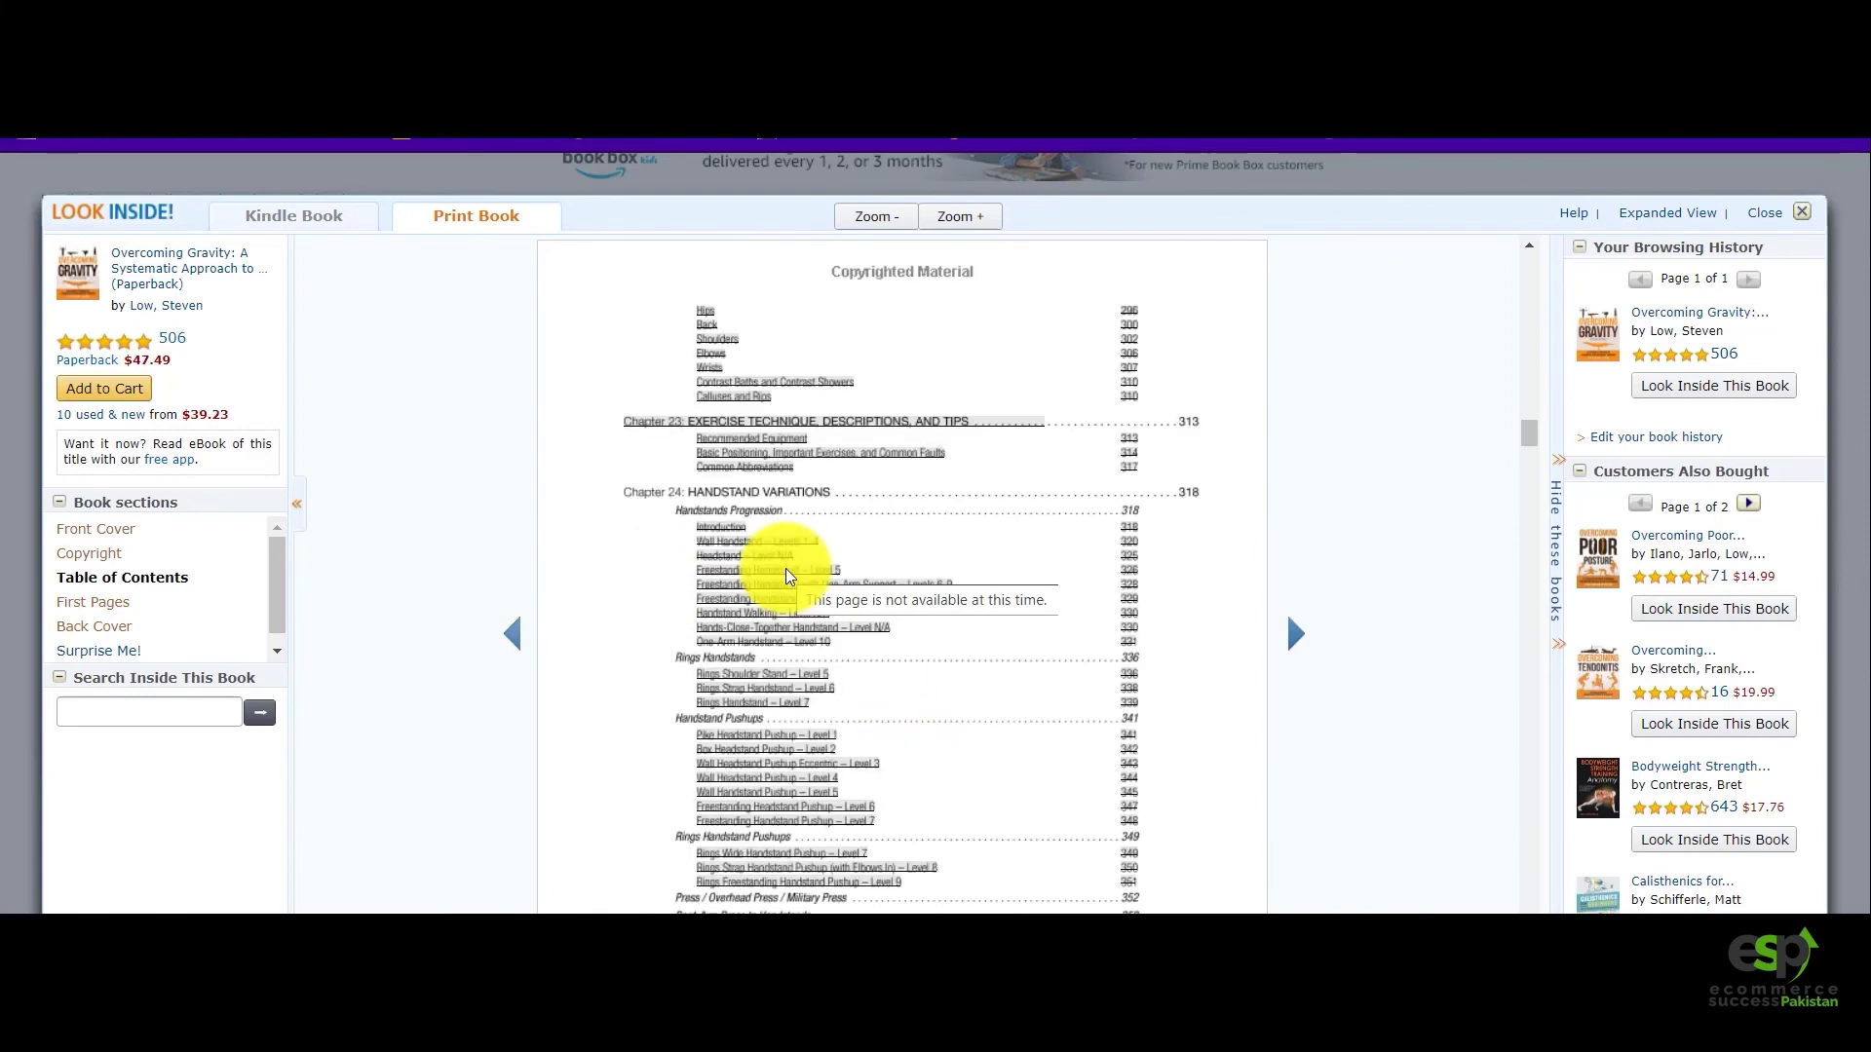
pyautogui.scroll(-10, 790, 576)
pyautogui.scroll(-10, 793, 565)
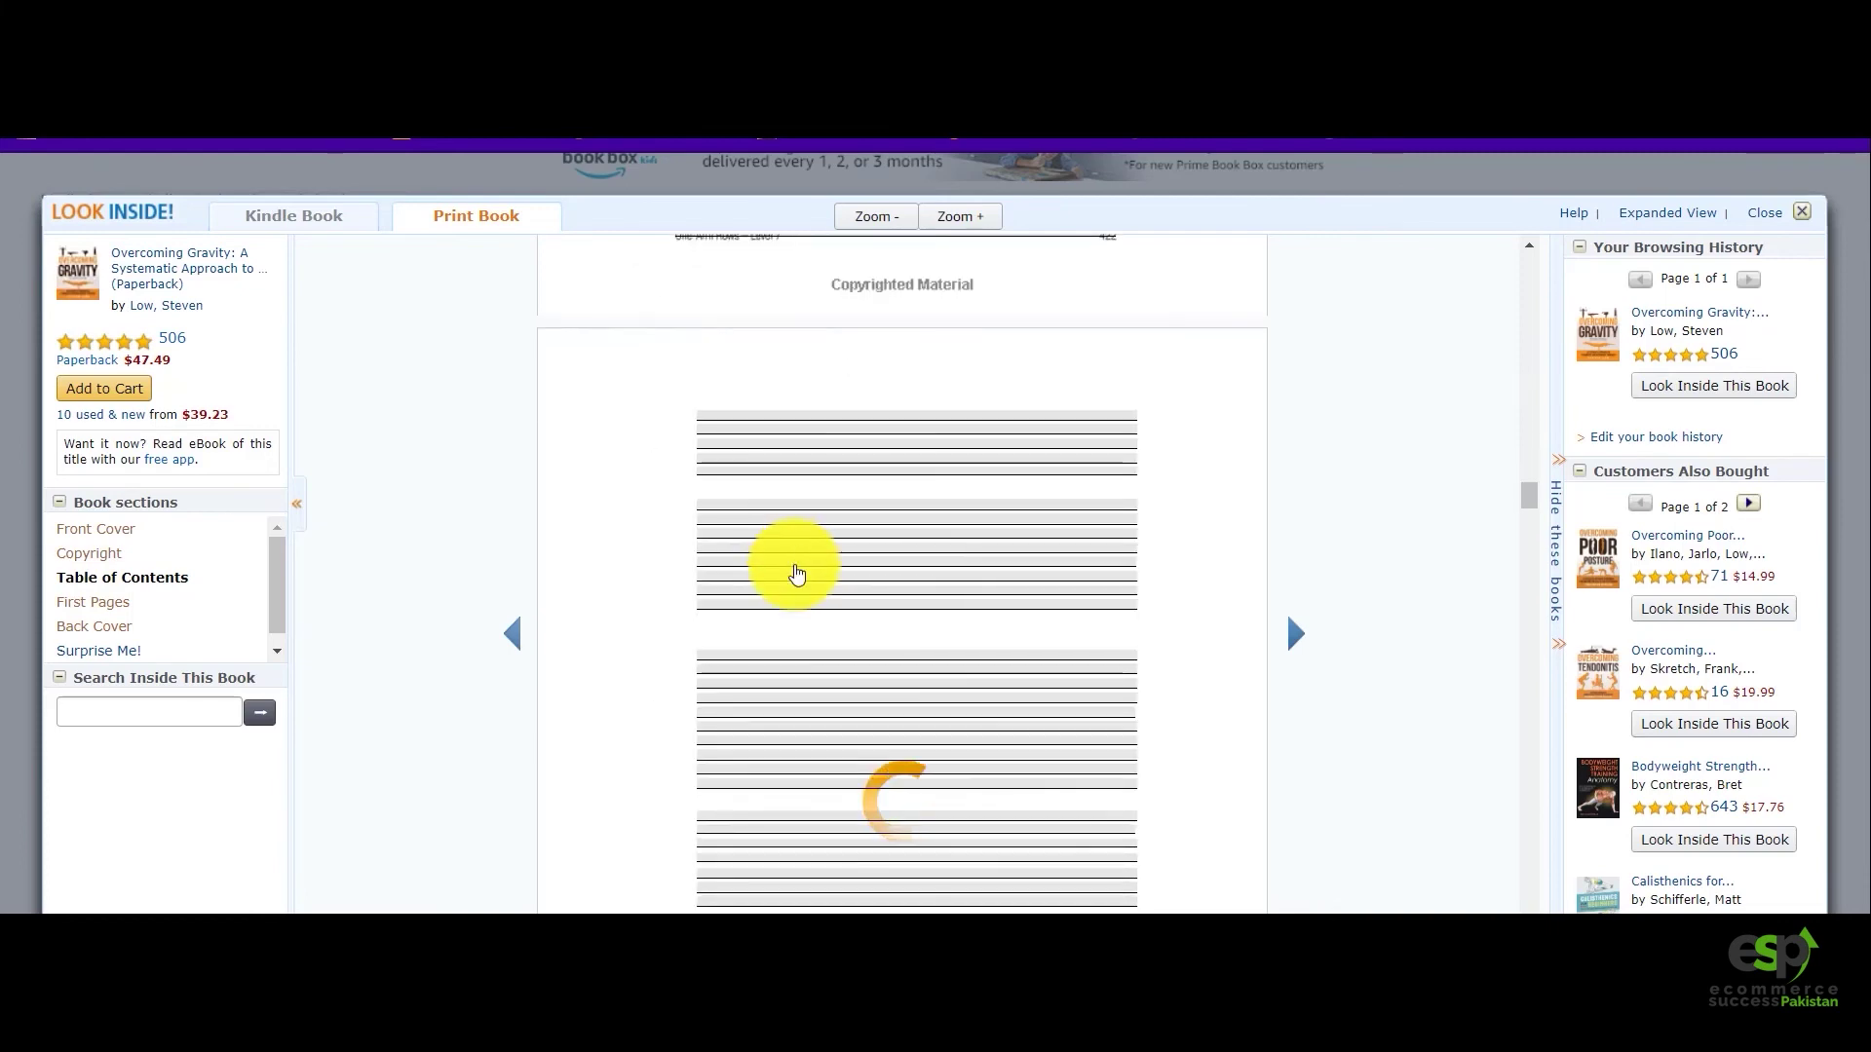
pyautogui.scroll(10, 830, 551)
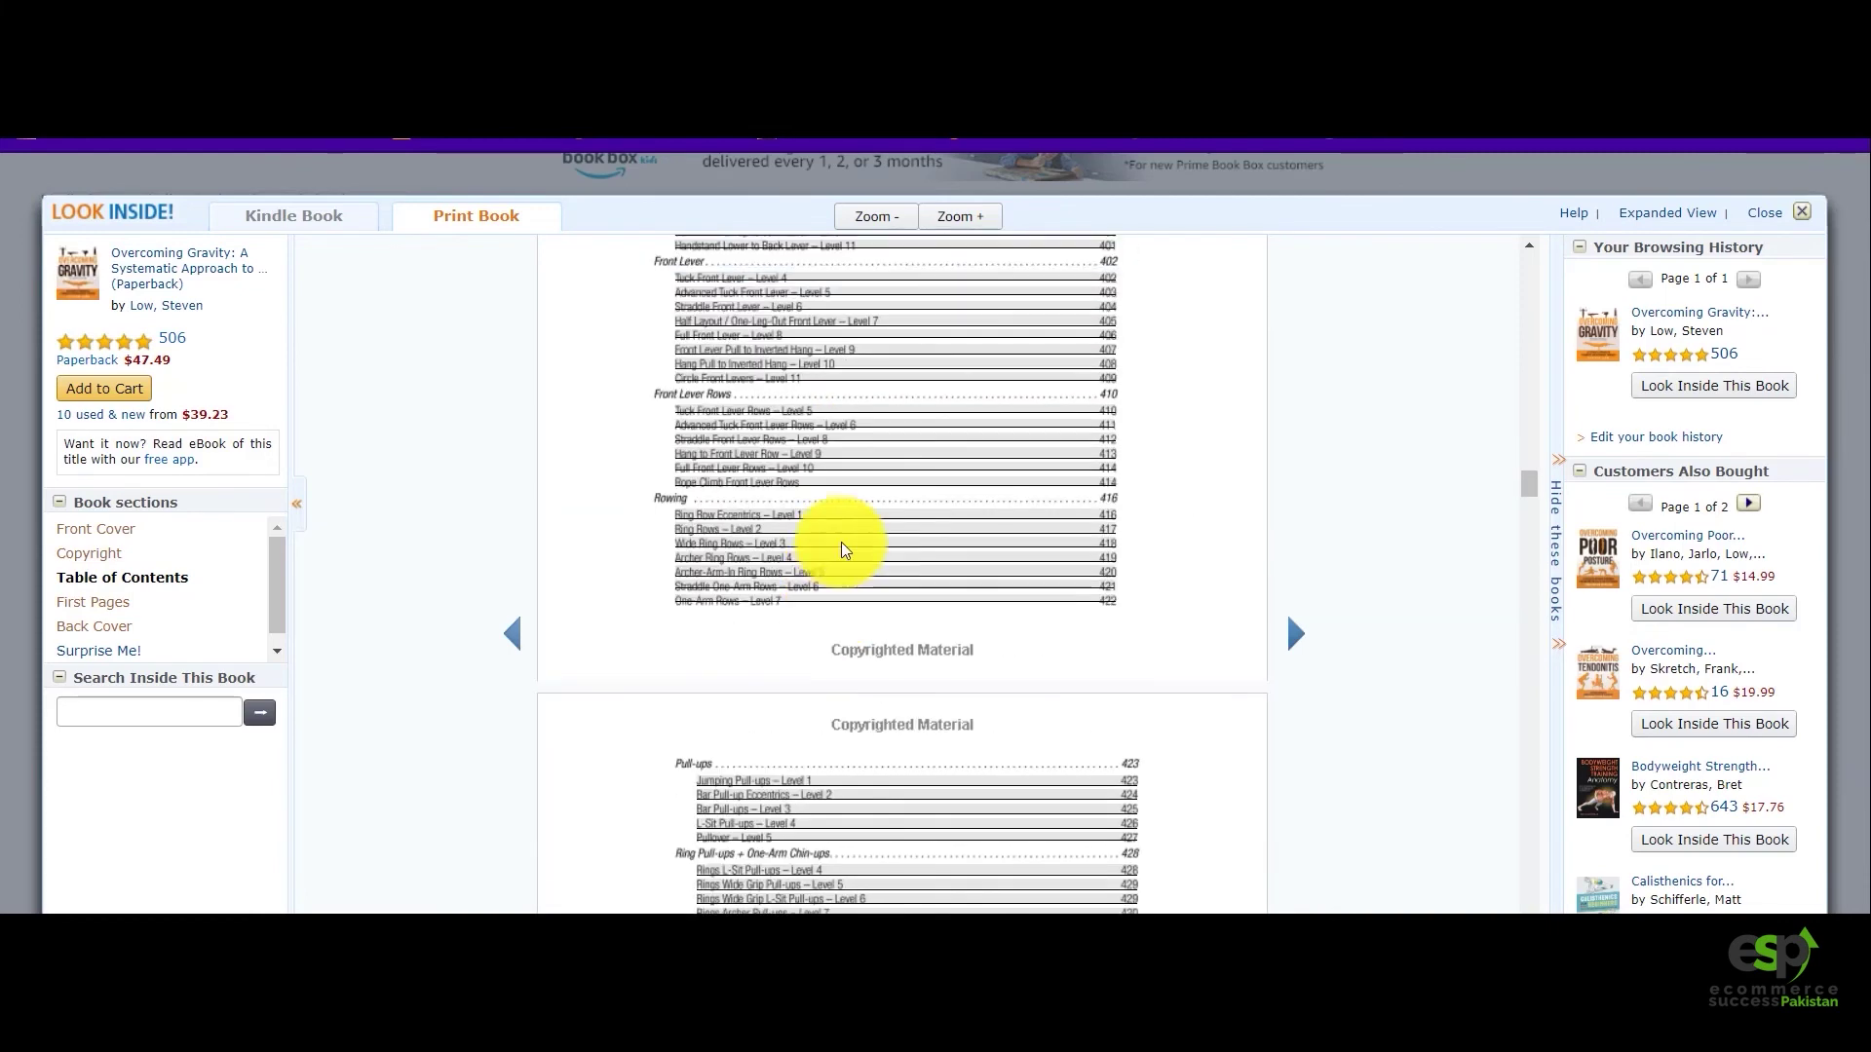
pyautogui.scroll(10, 845, 546)
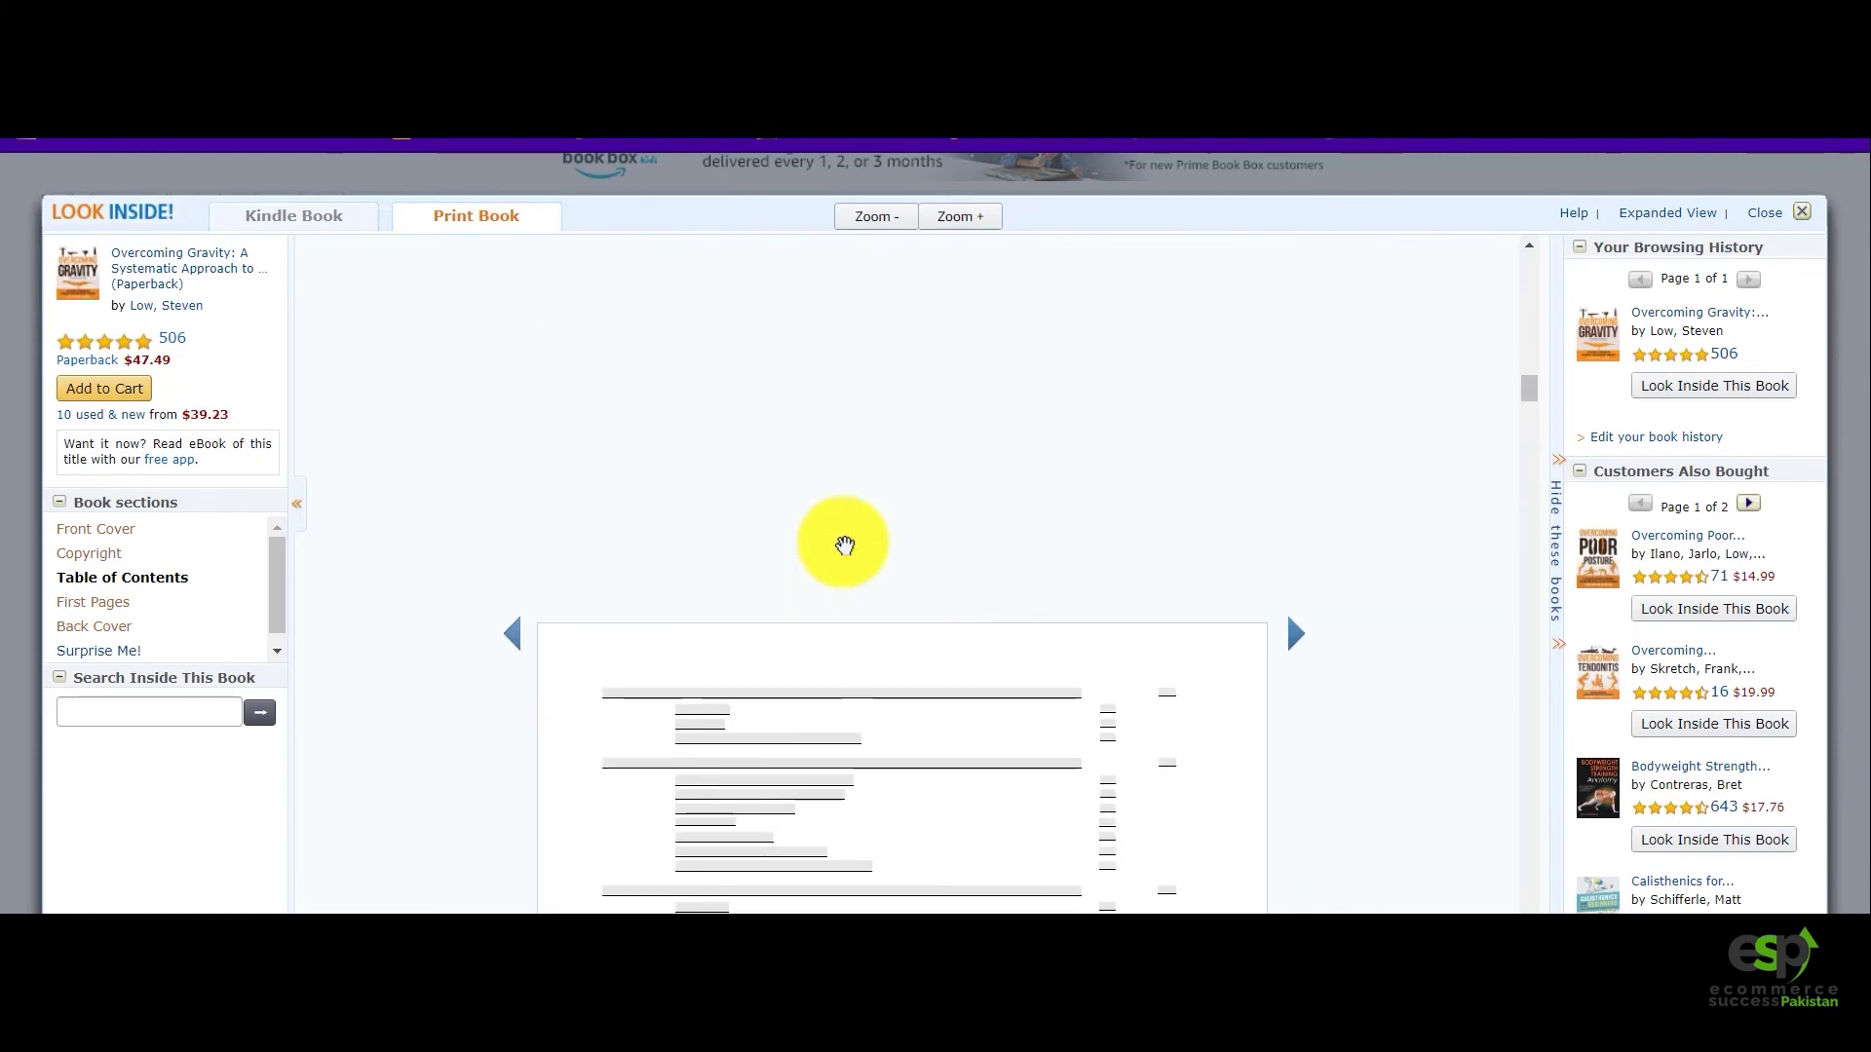
pyautogui.scroll(5, 845, 546)
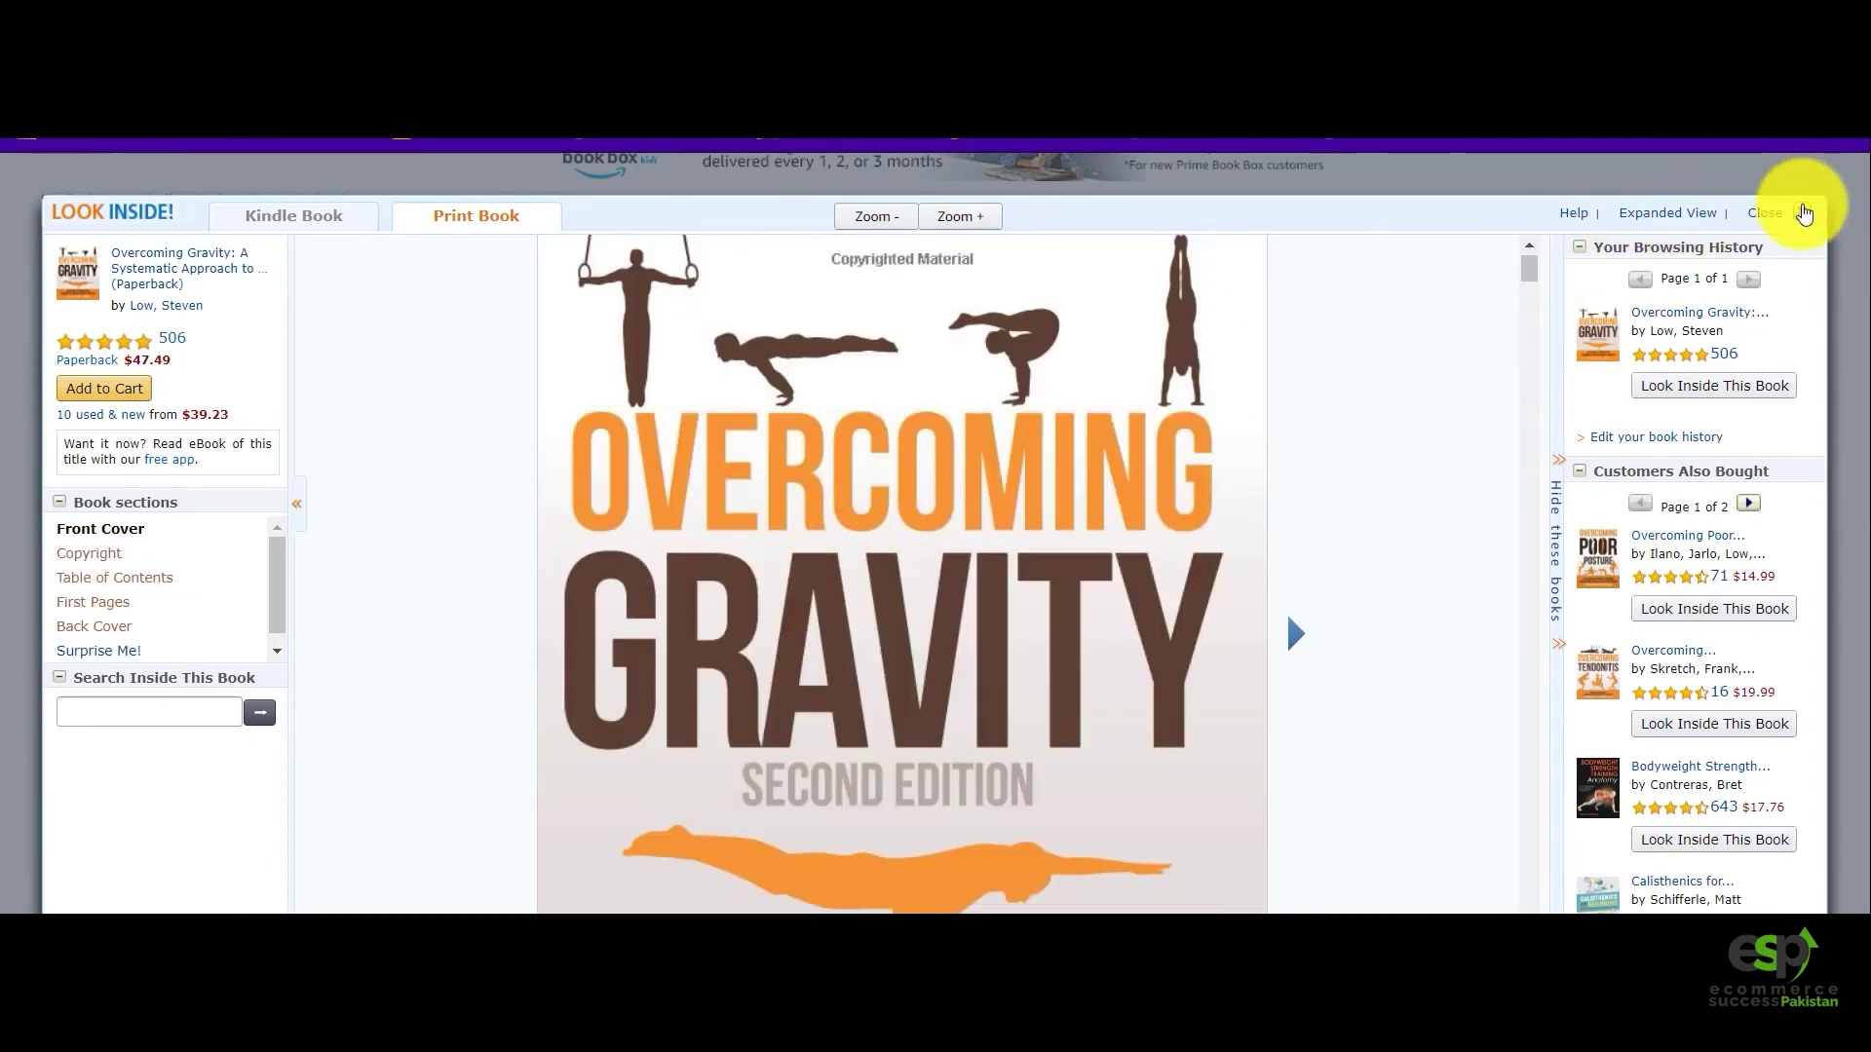
# Close the book preview and go back to the "gymnastics" search results to skim the listed books.
pyautogui.click(1805, 213)
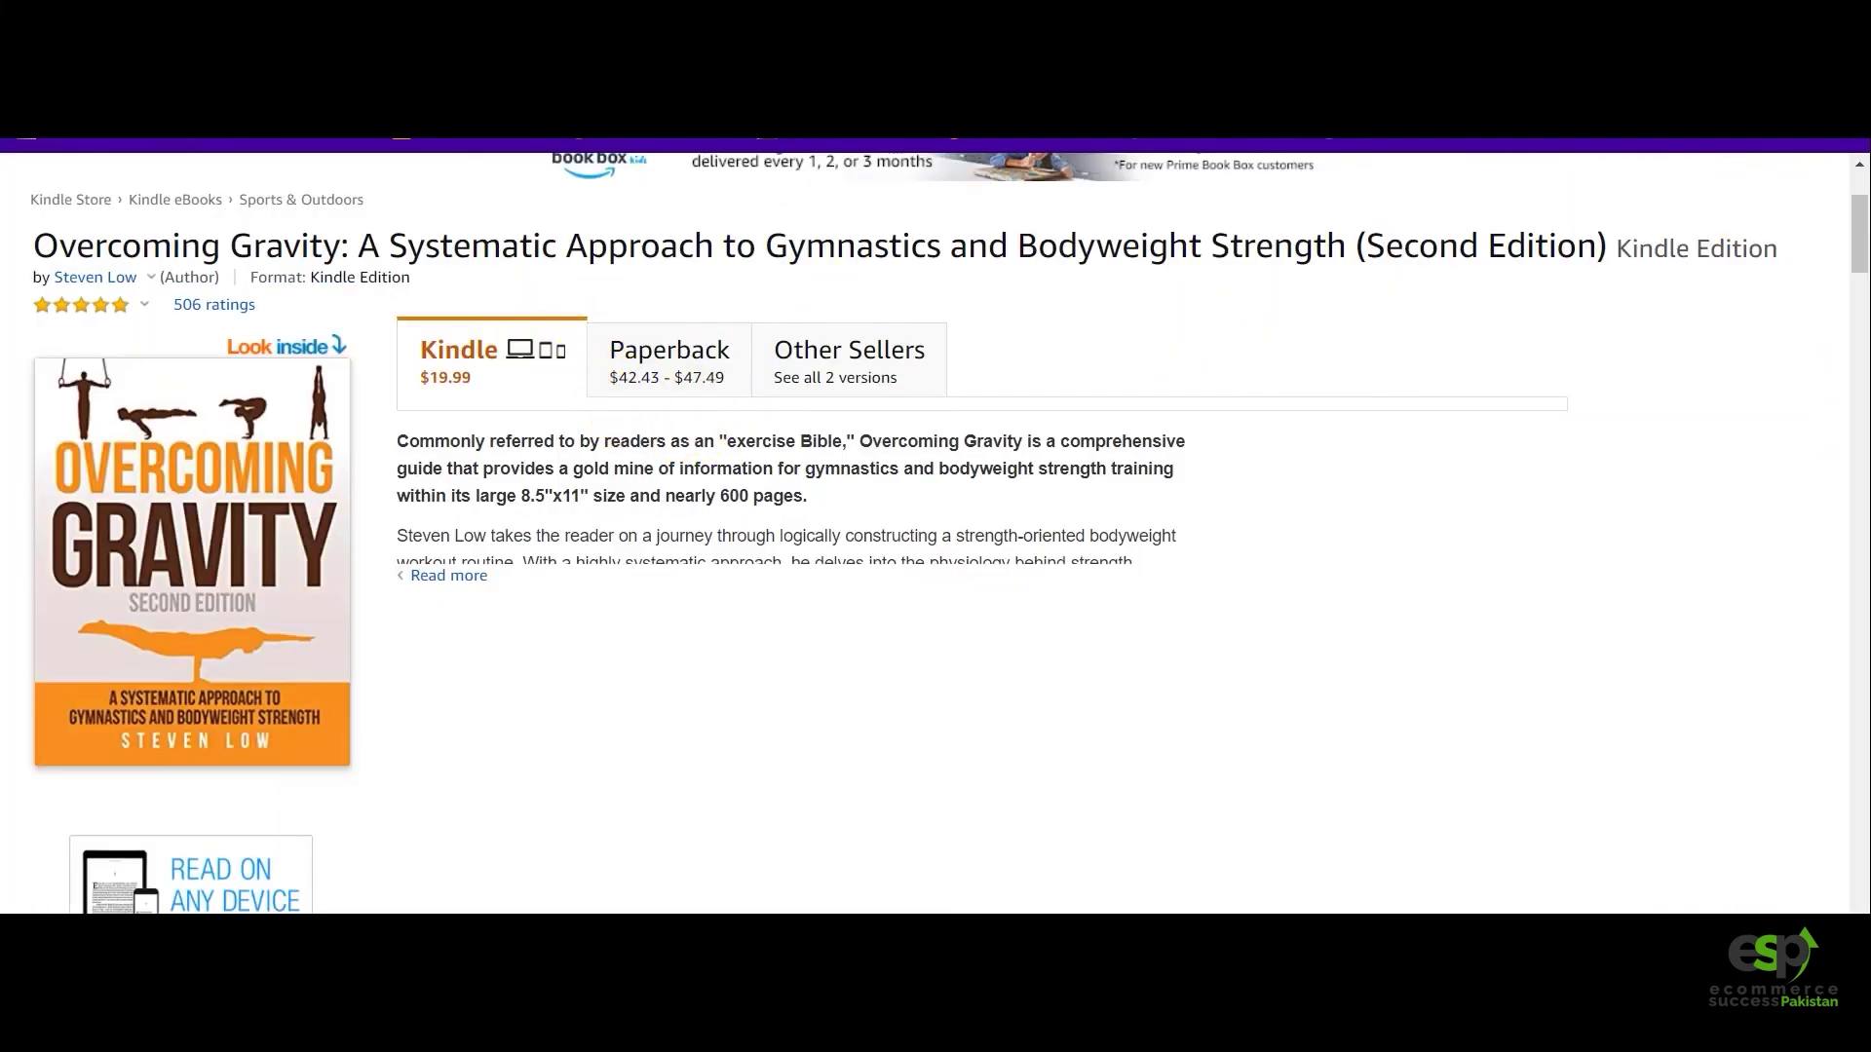
pyautogui.hotkey('alt', 'Left')
pyautogui.scroll(-10, 668, 396)
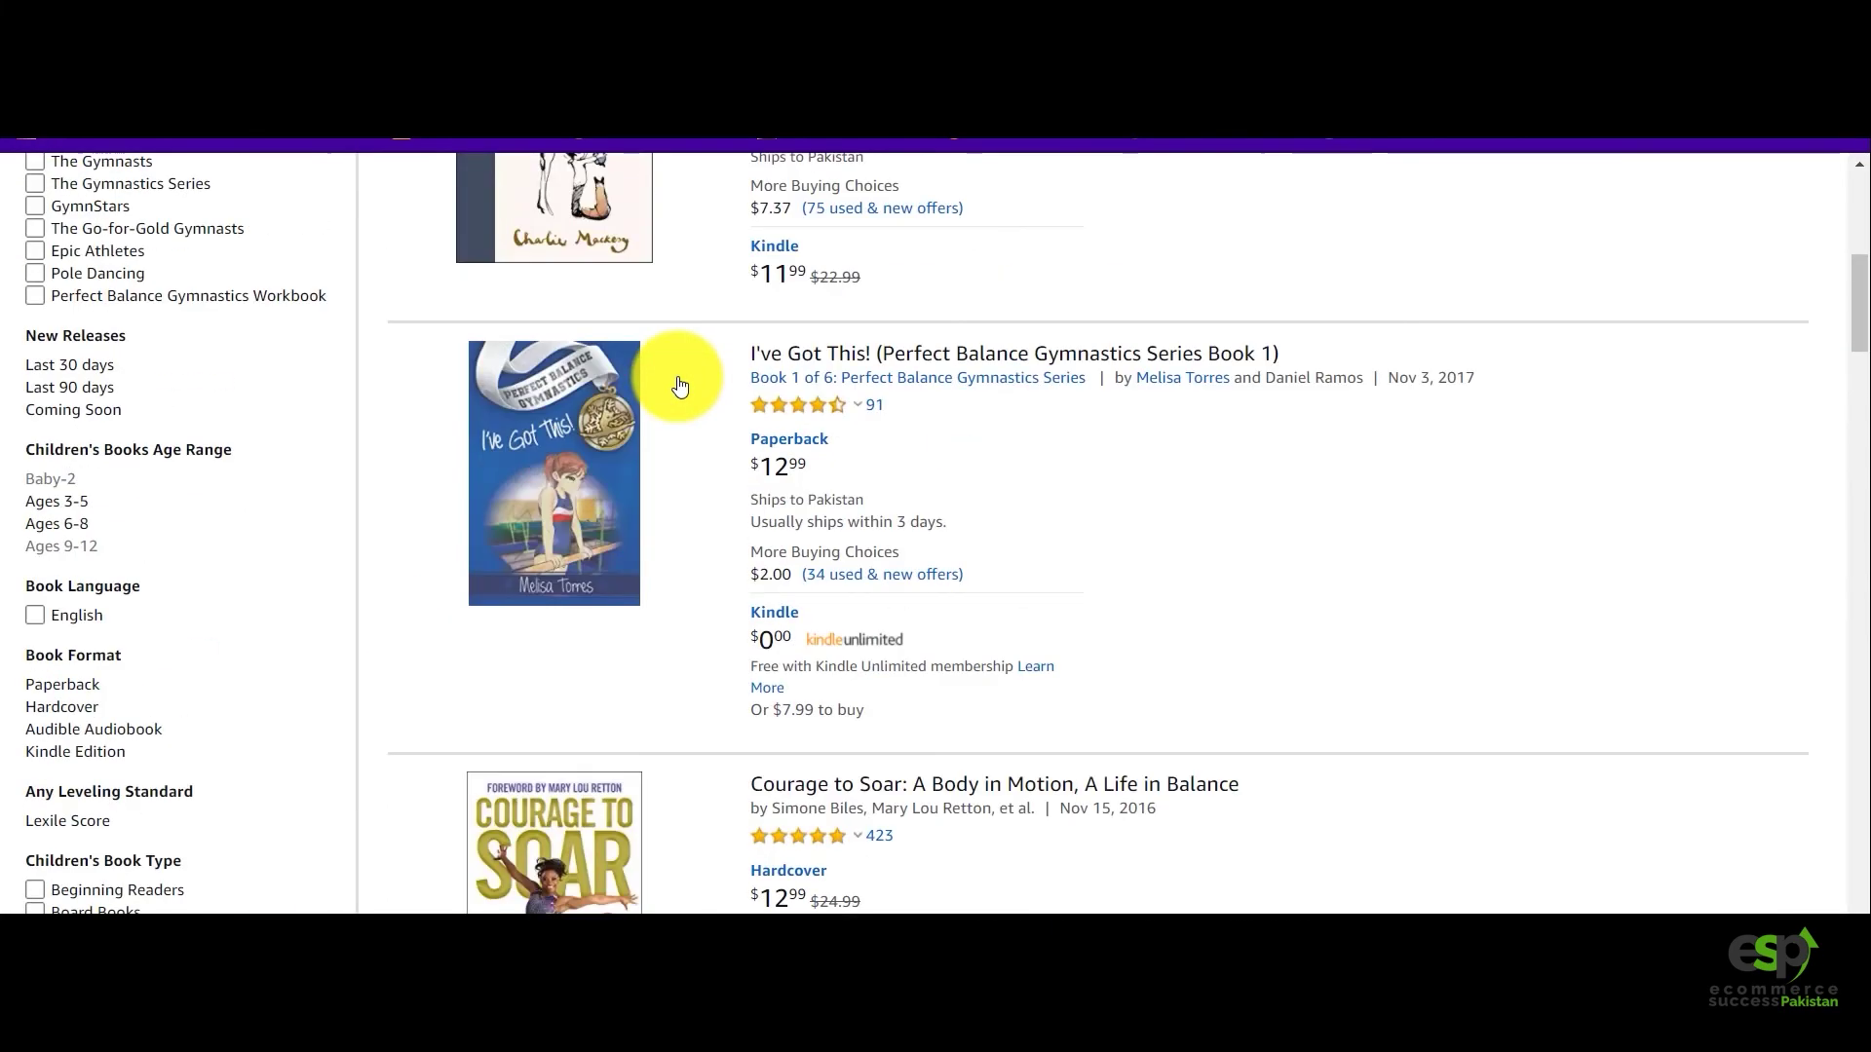
pyautogui.scroll(10, 679, 385)
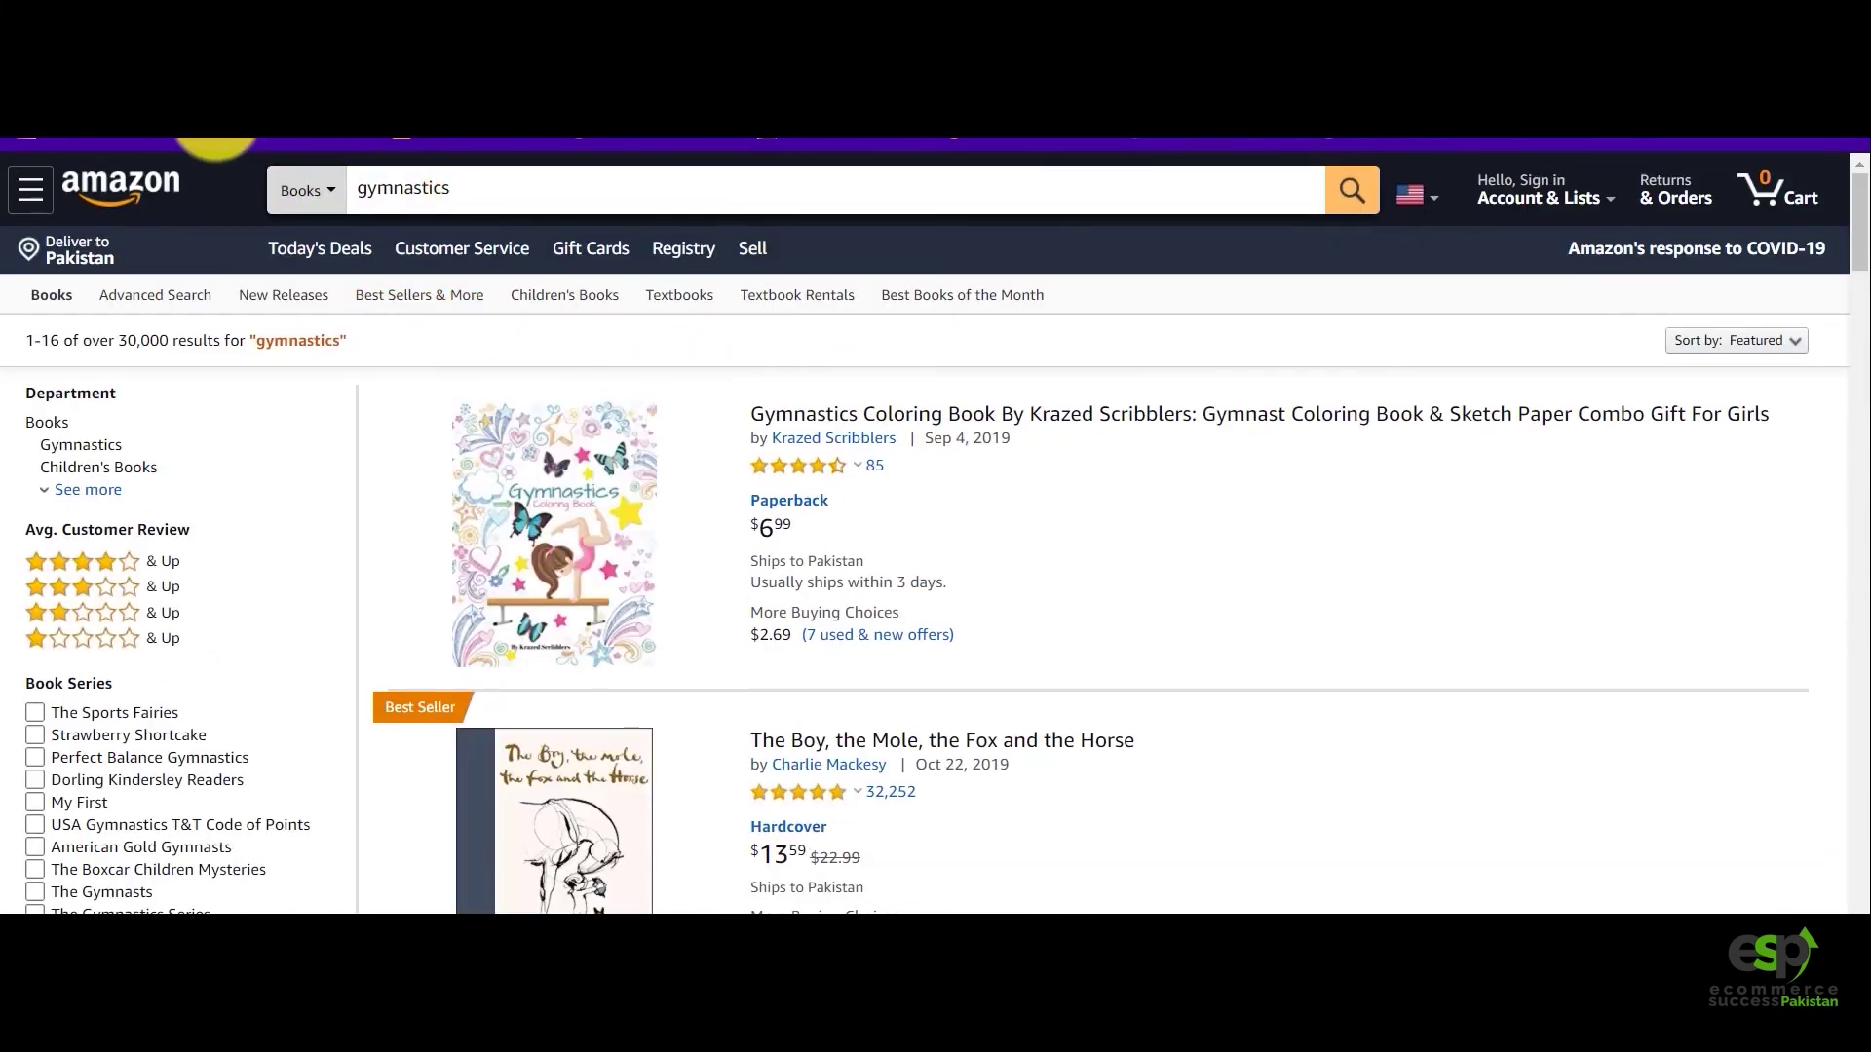
# Show the keyword suggestions for "gymnastics" and search Books for the suggested phrase "gymnastics rings".
pyautogui.click(486, 191)
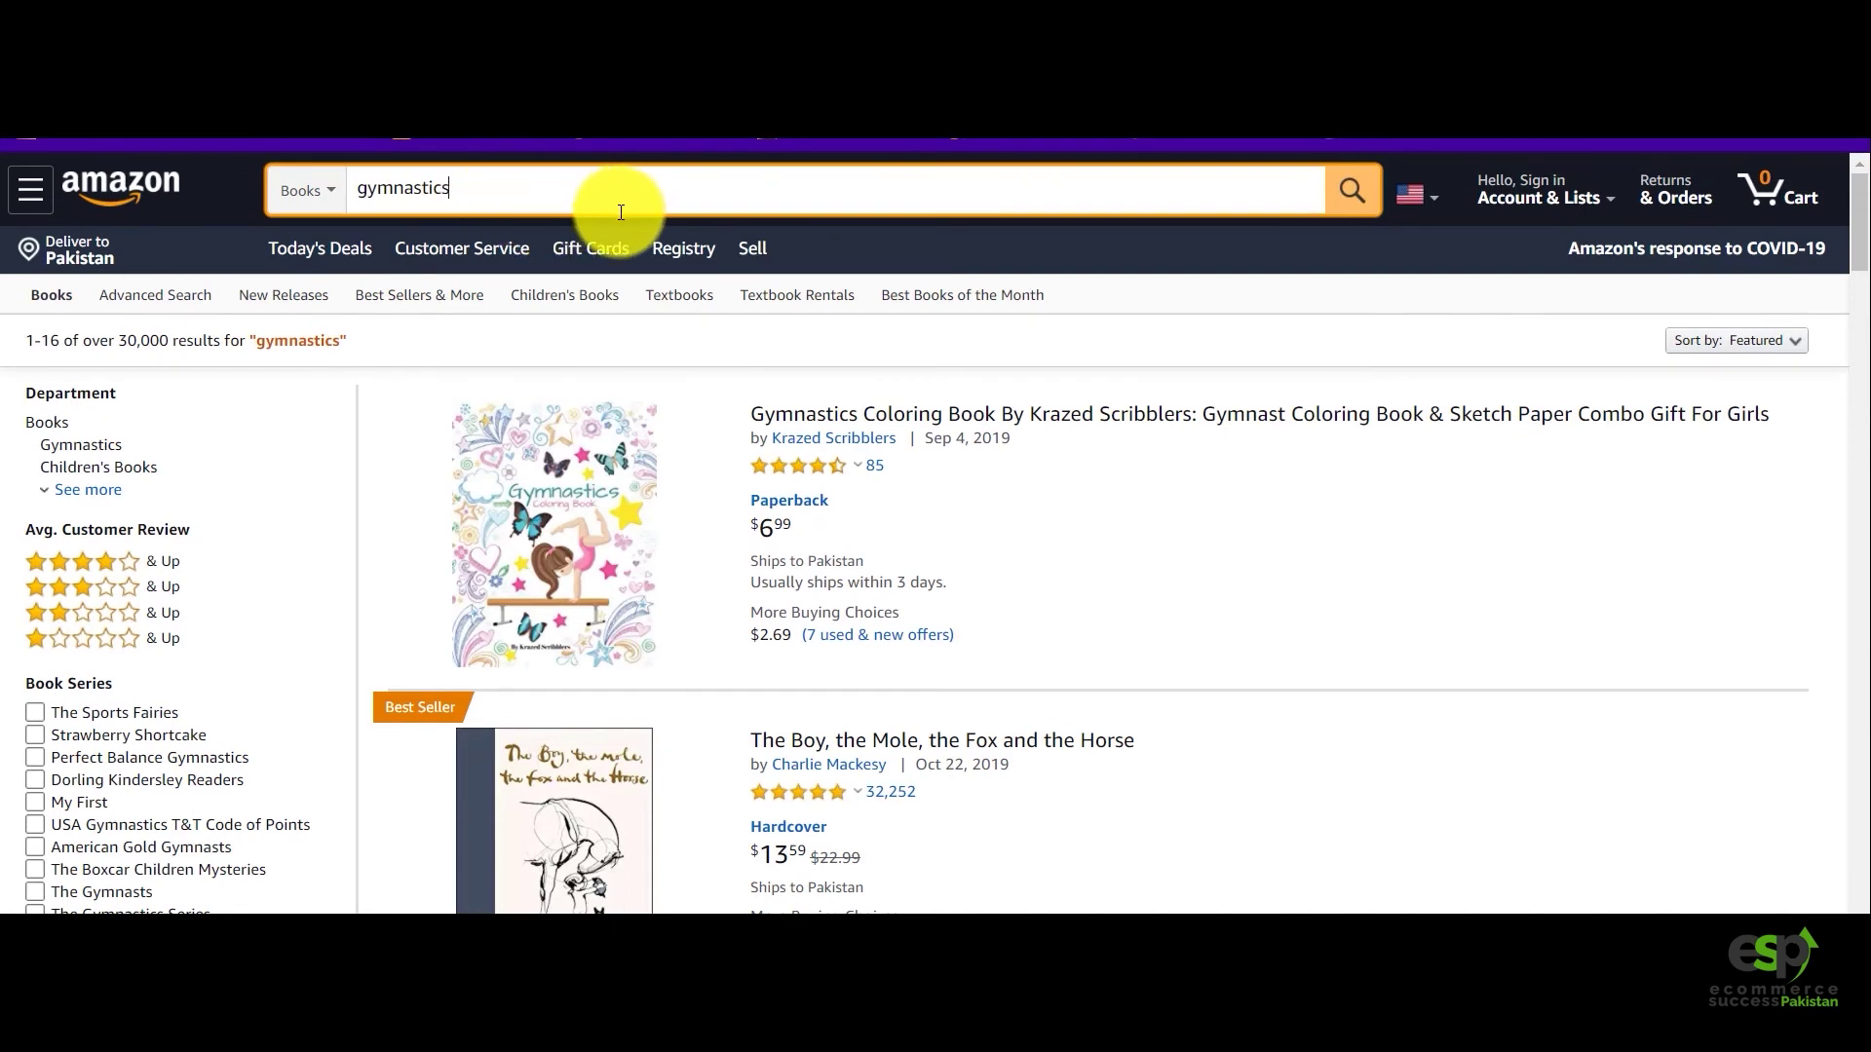
pyautogui.moveTo(454, 188); pyautogui.dragTo(354, 186)
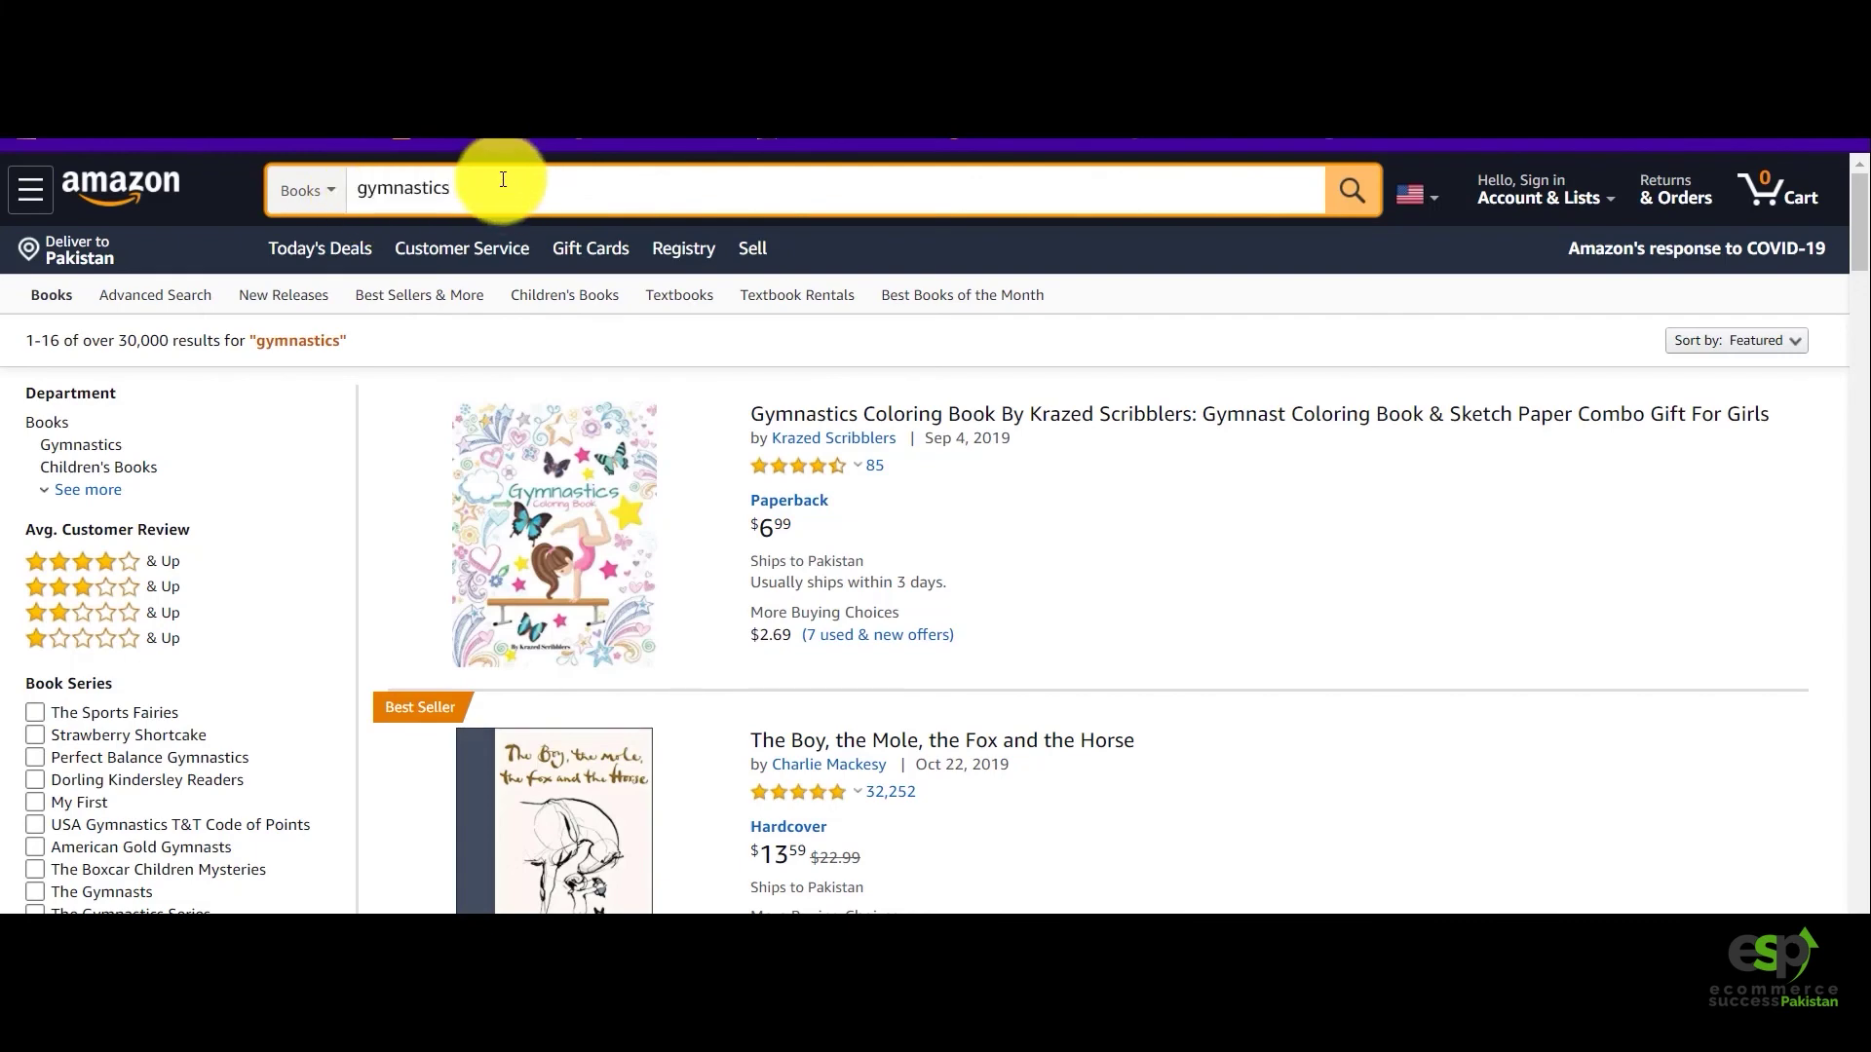
pyautogui.click(503, 179)
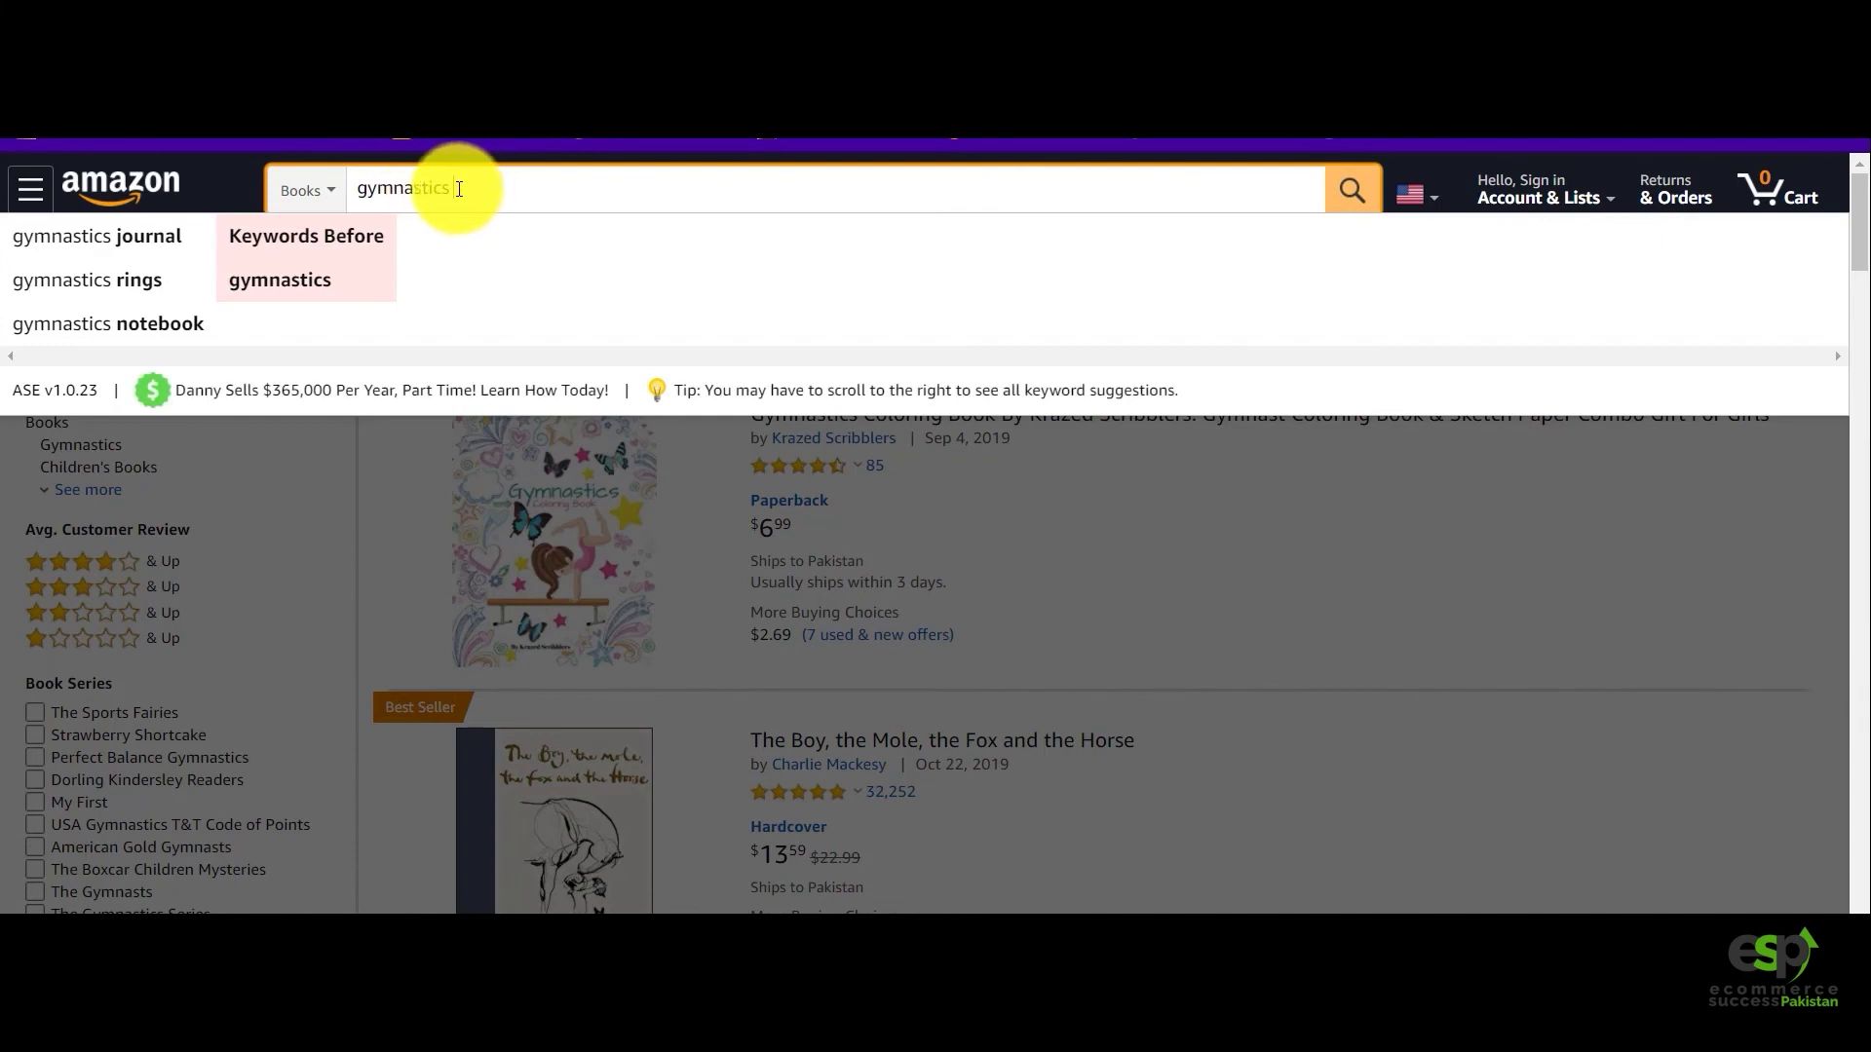
pyautogui.moveTo(459, 189); pyautogui.dragTo(367, 187)
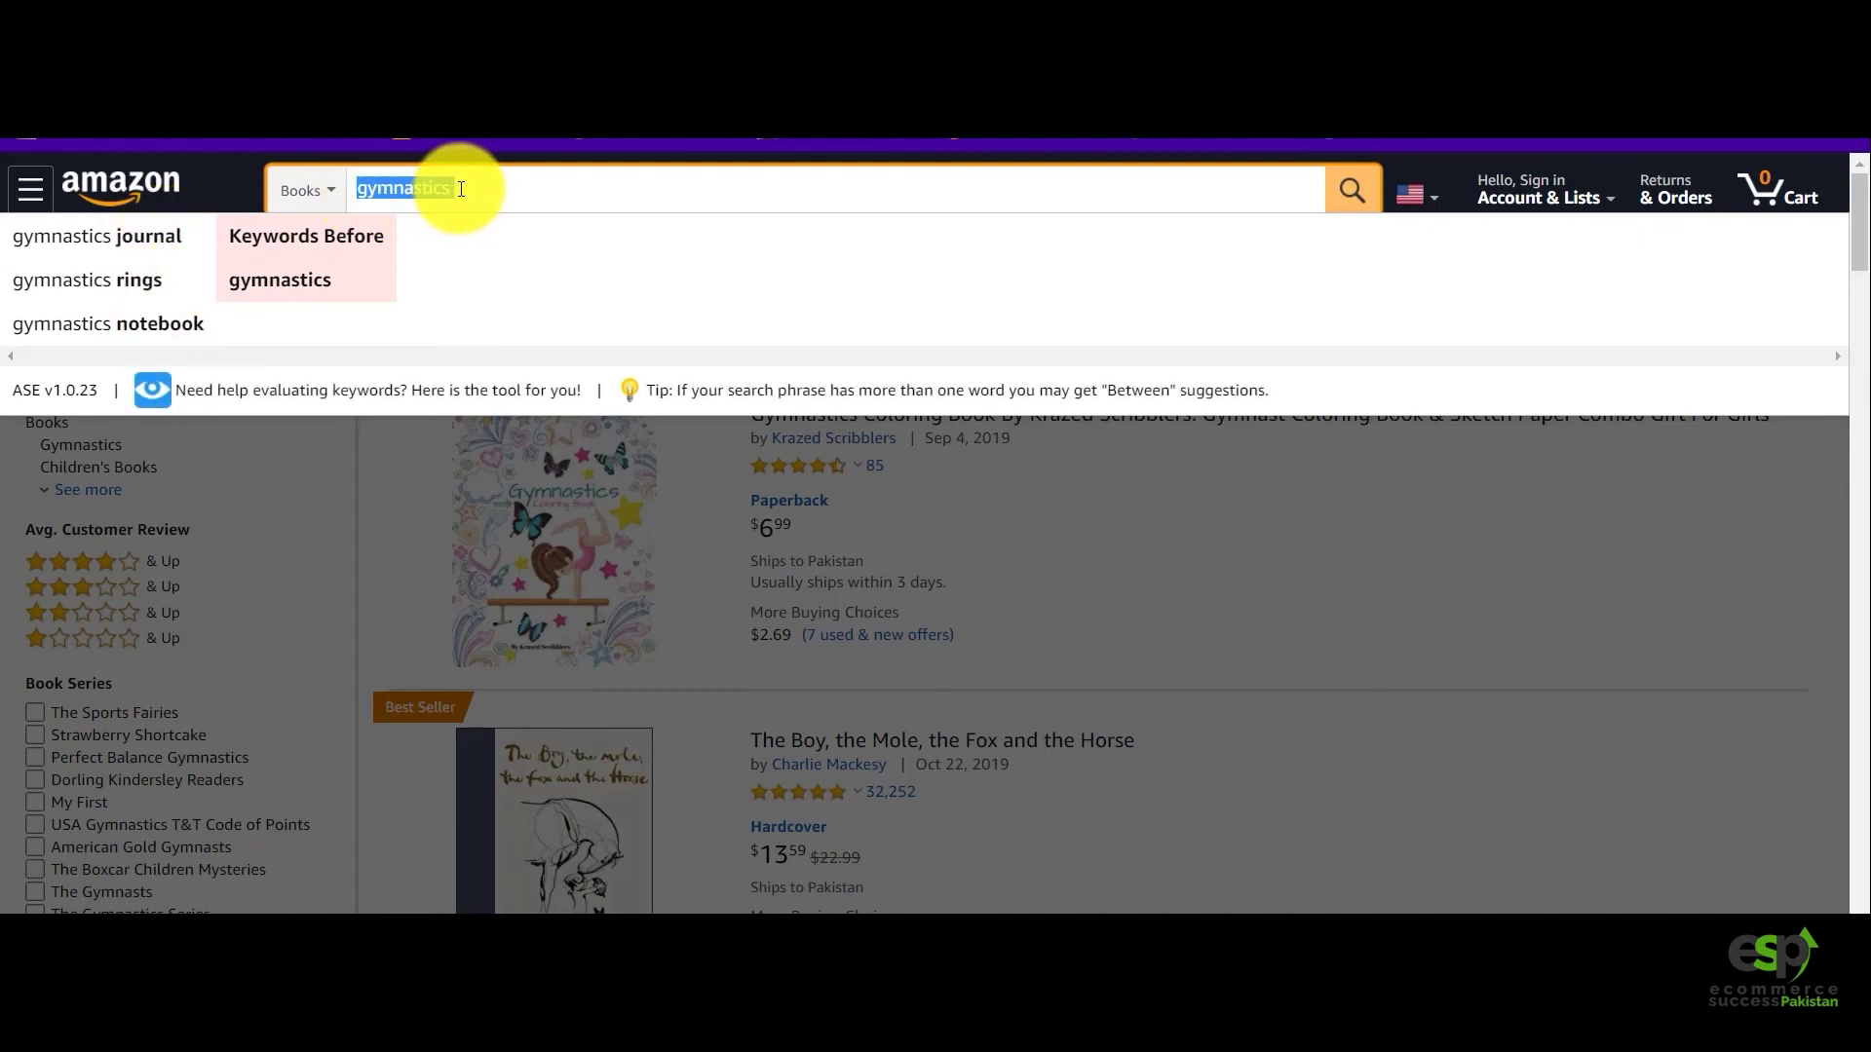
pyautogui.click(153, 289)
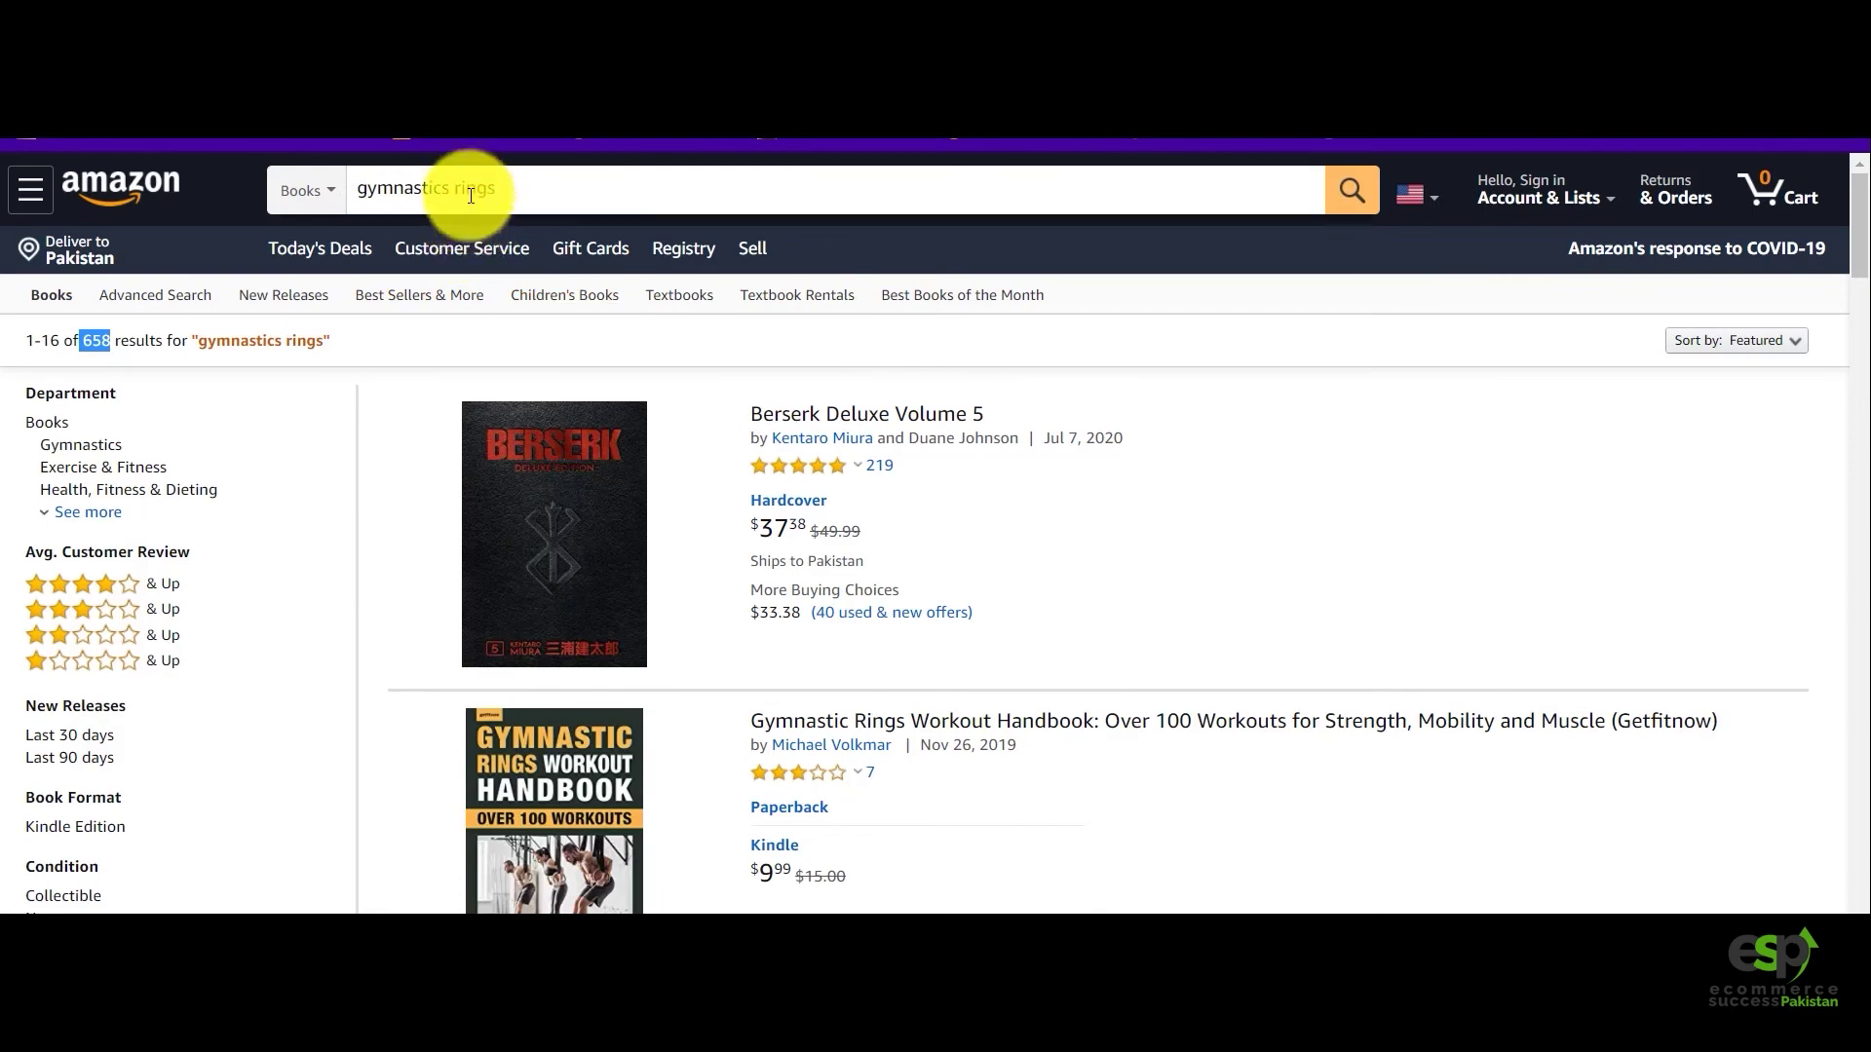
# Highlight the search phrase "gymnastics rings" and examine how well the listed books match it.
pyautogui.click(507, 192)
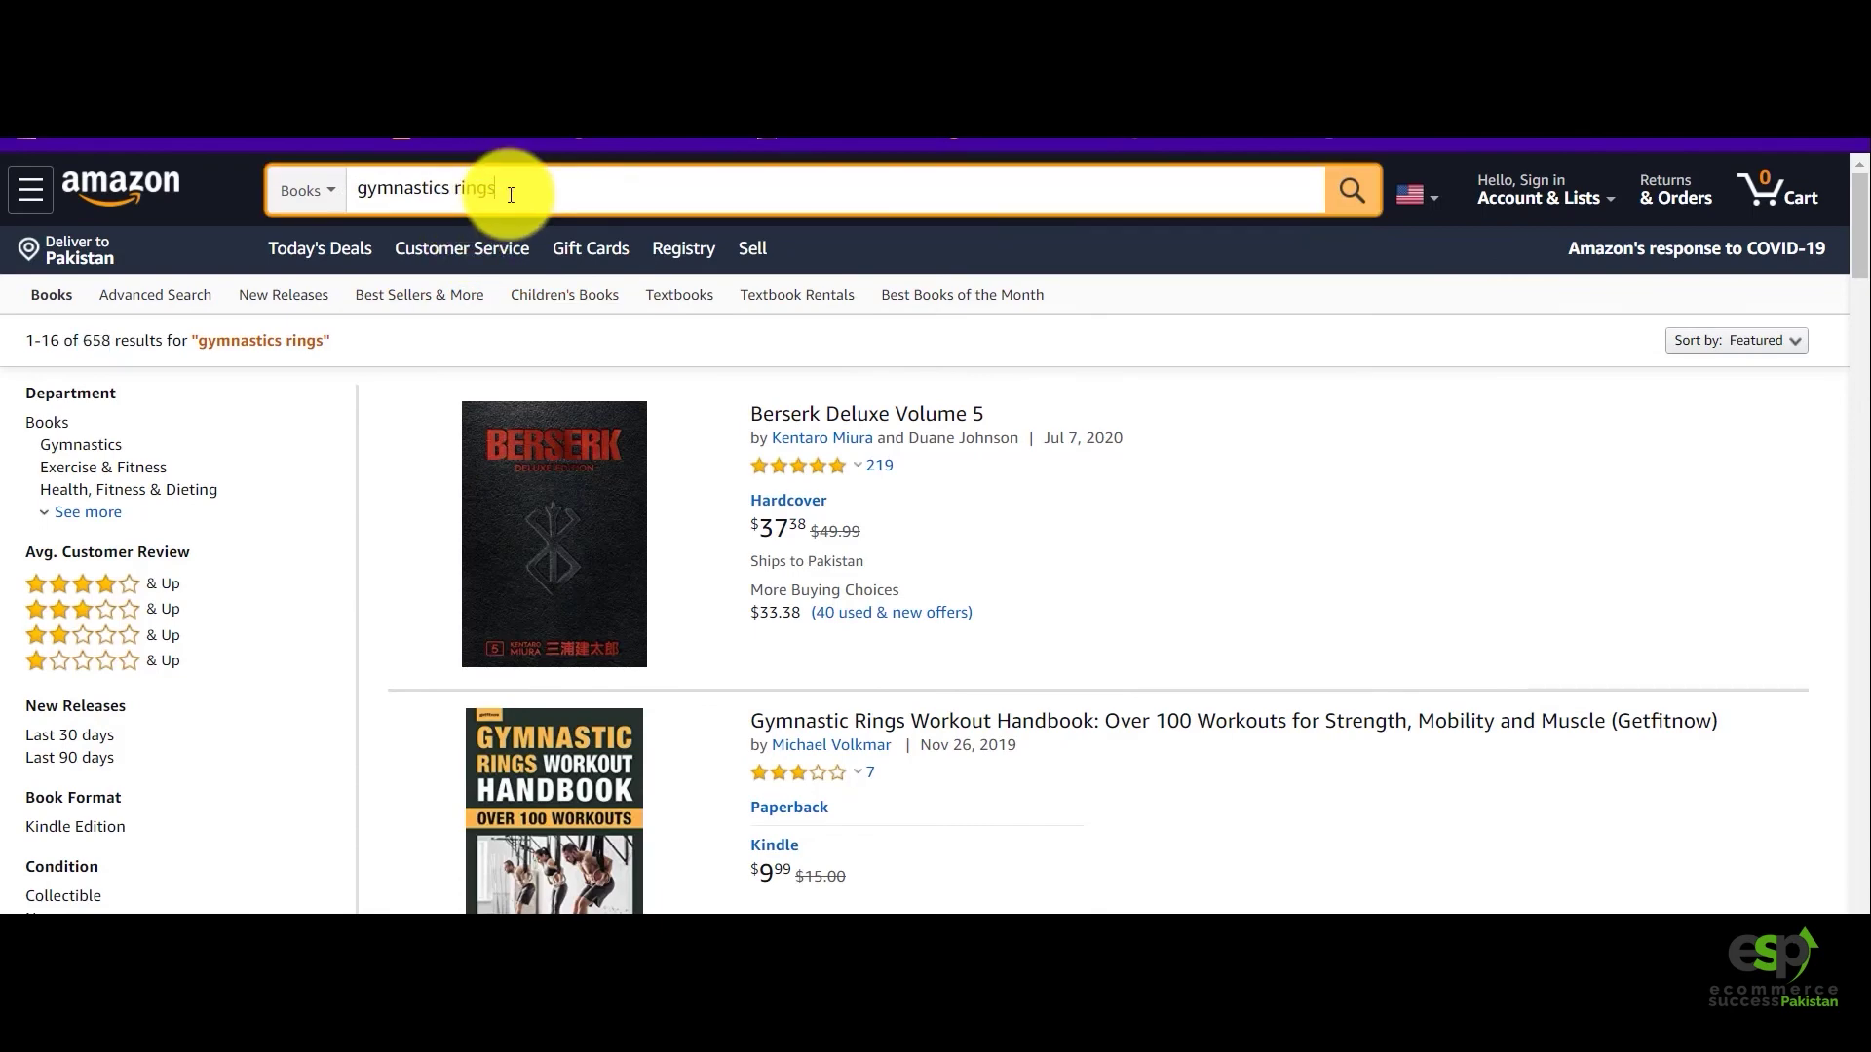
pyautogui.scroll(-10, 762, 407)
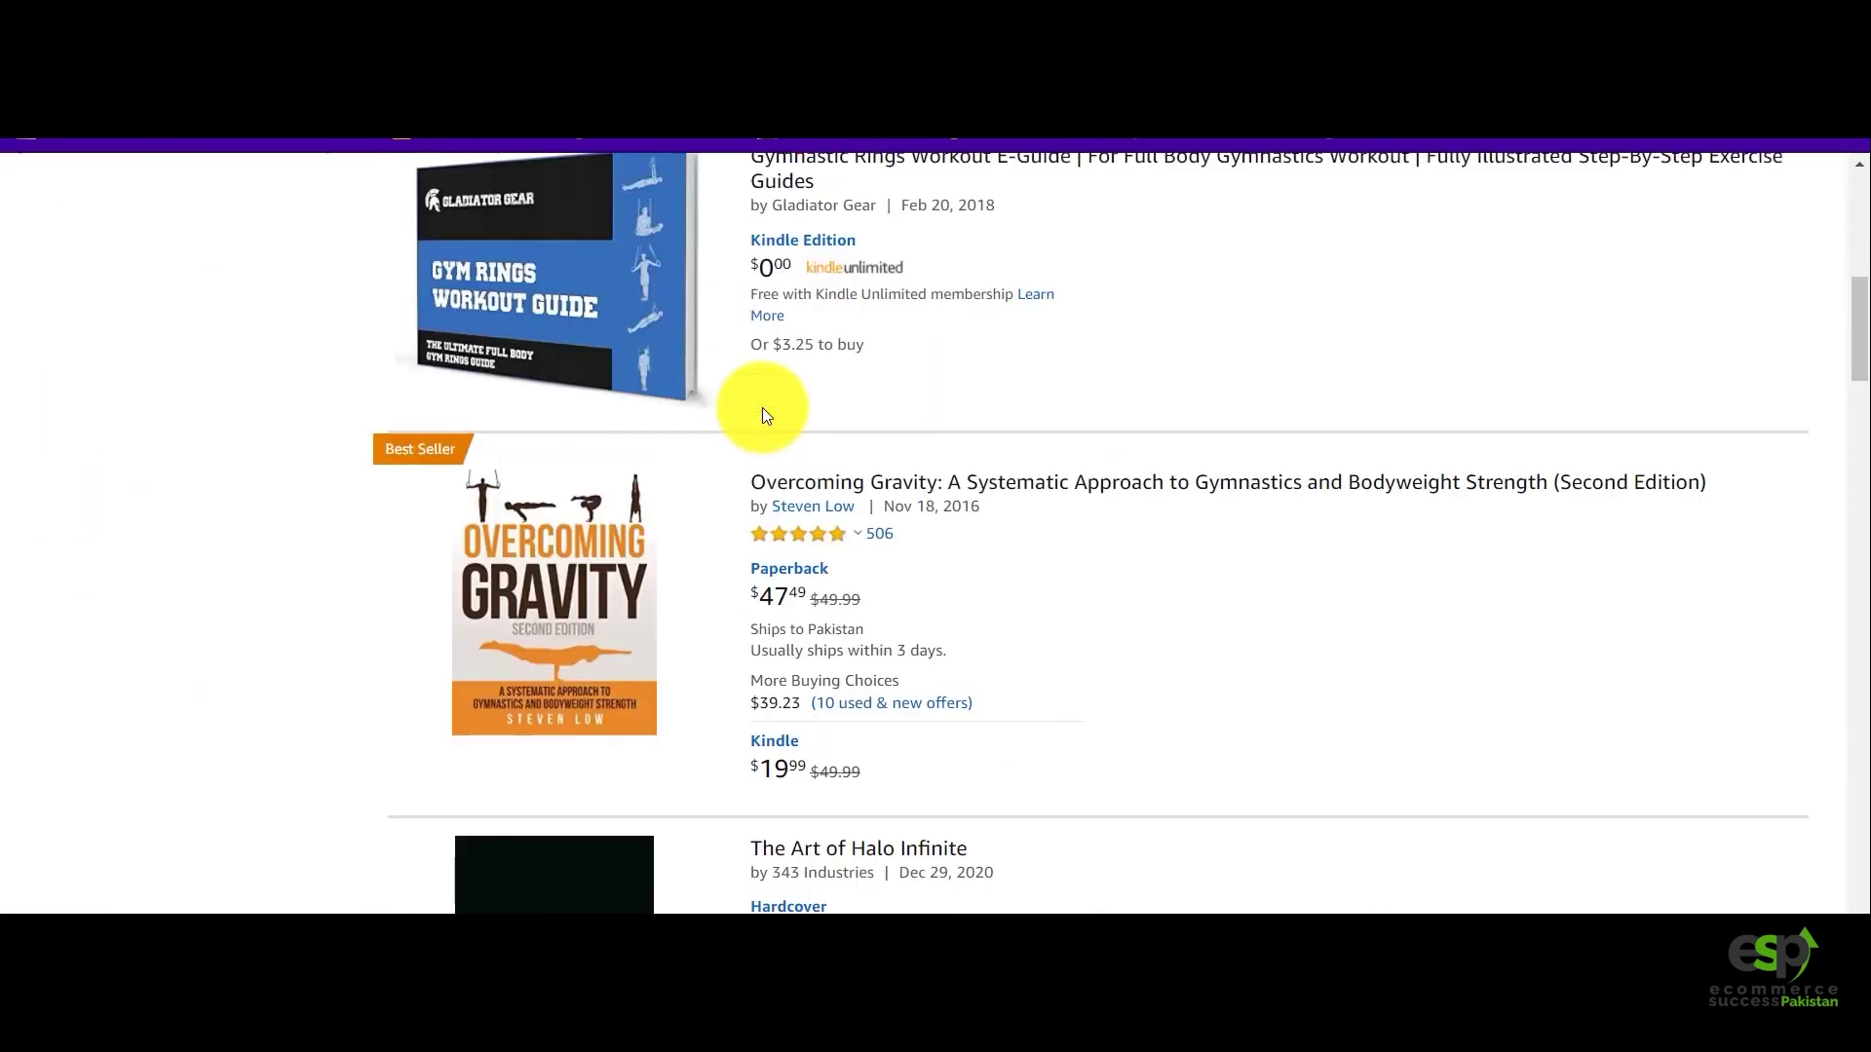
pyautogui.scroll(10, 762, 408)
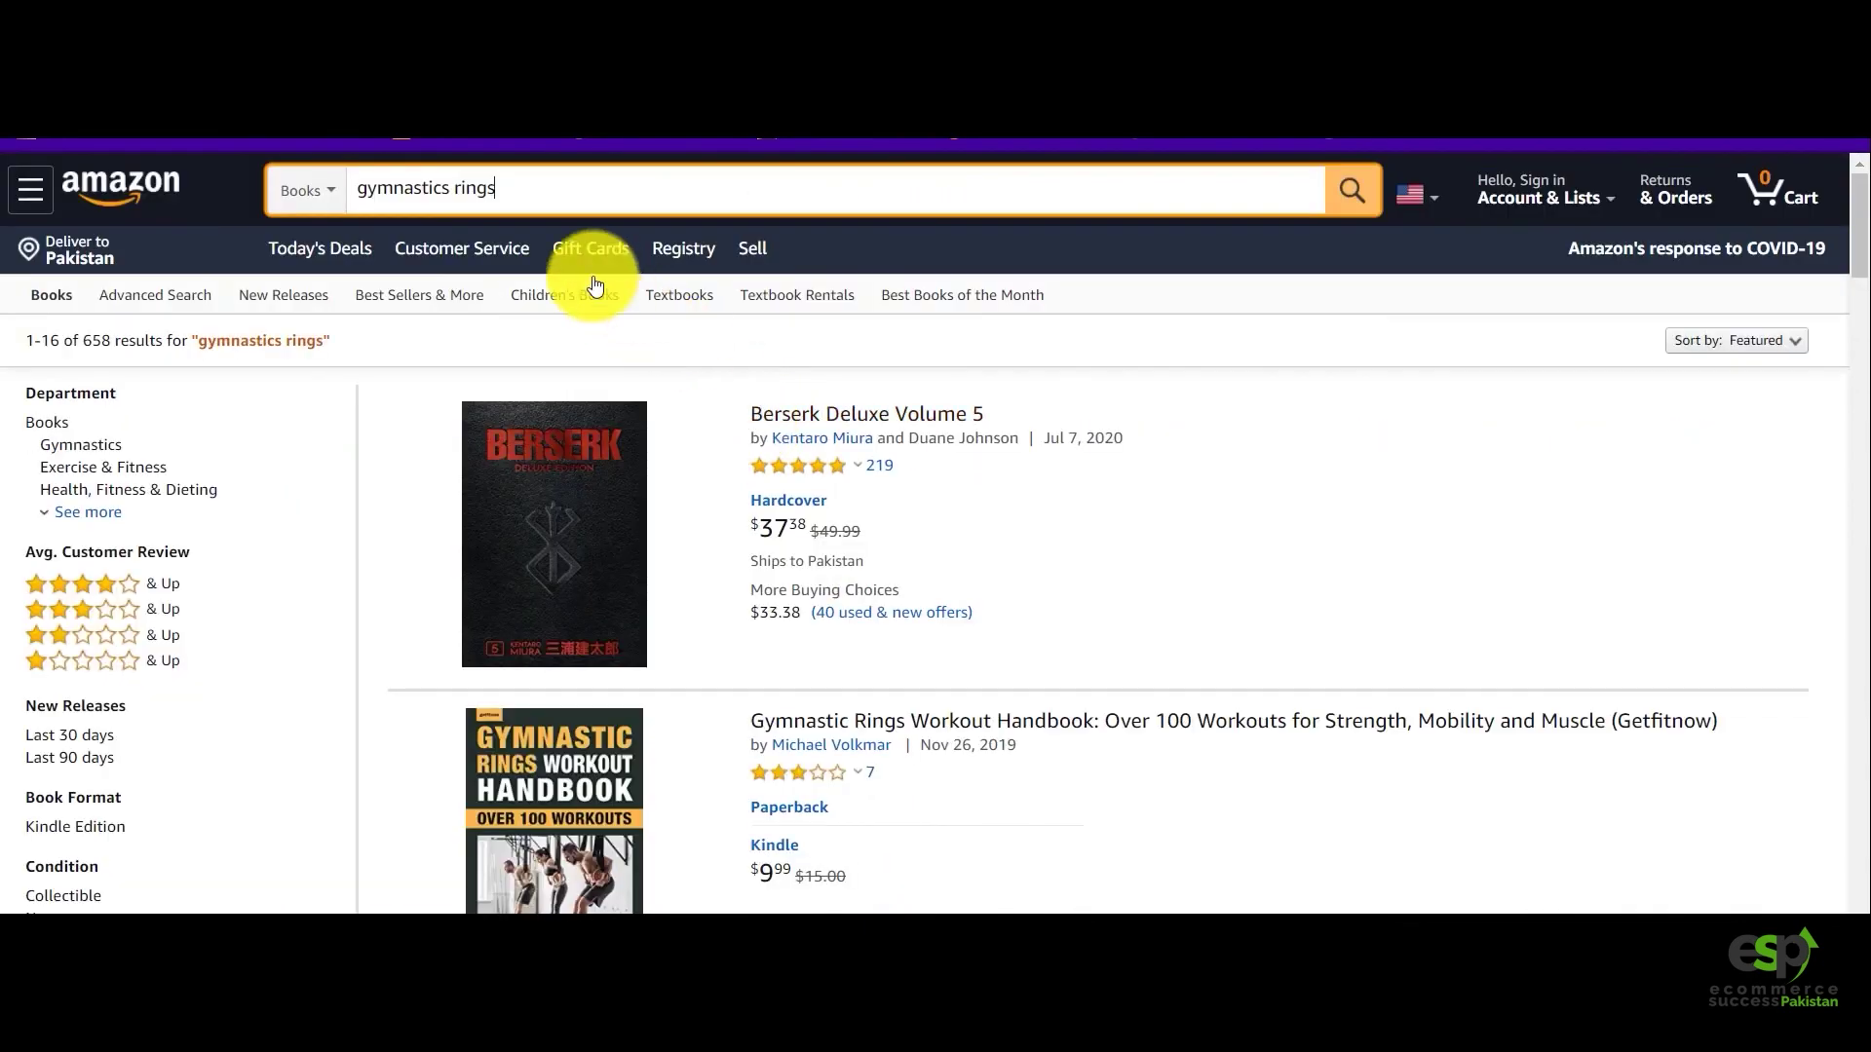
pyautogui.moveTo(524, 190); pyautogui.dragTo(353, 187)
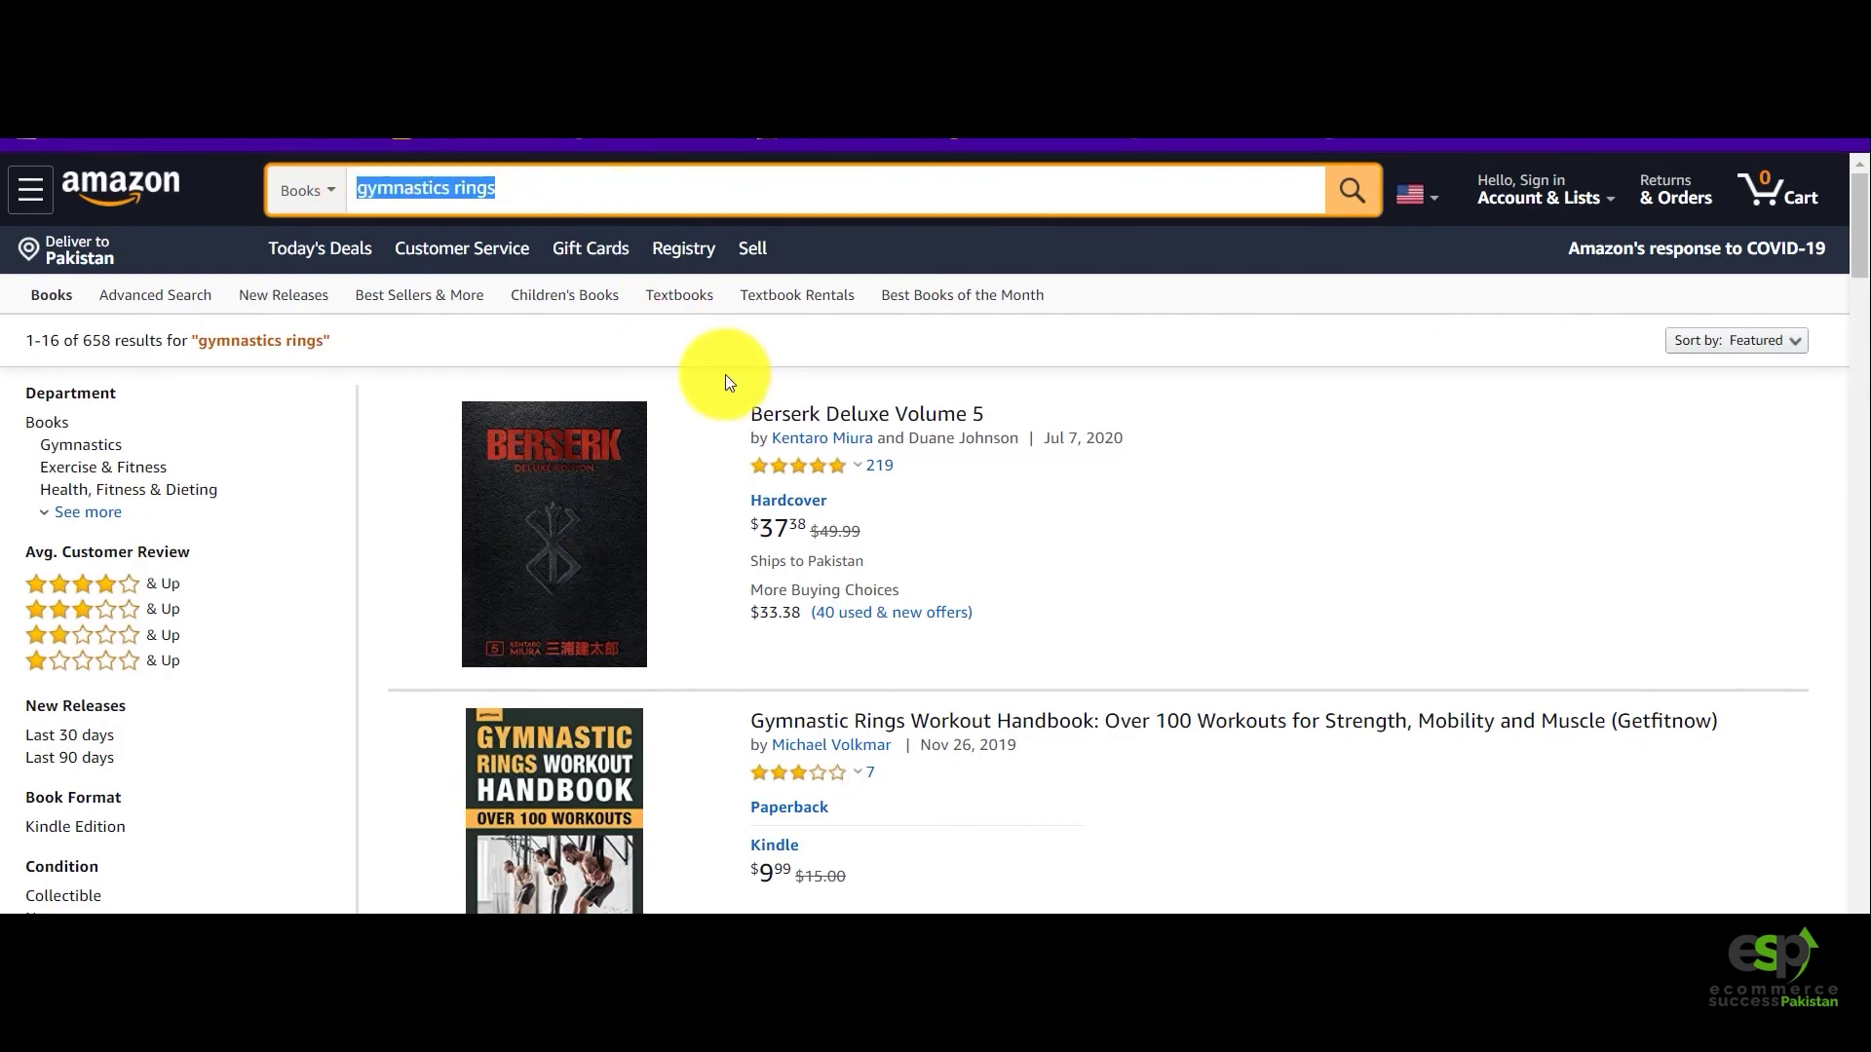
pyautogui.scroll(-8, 722, 359)
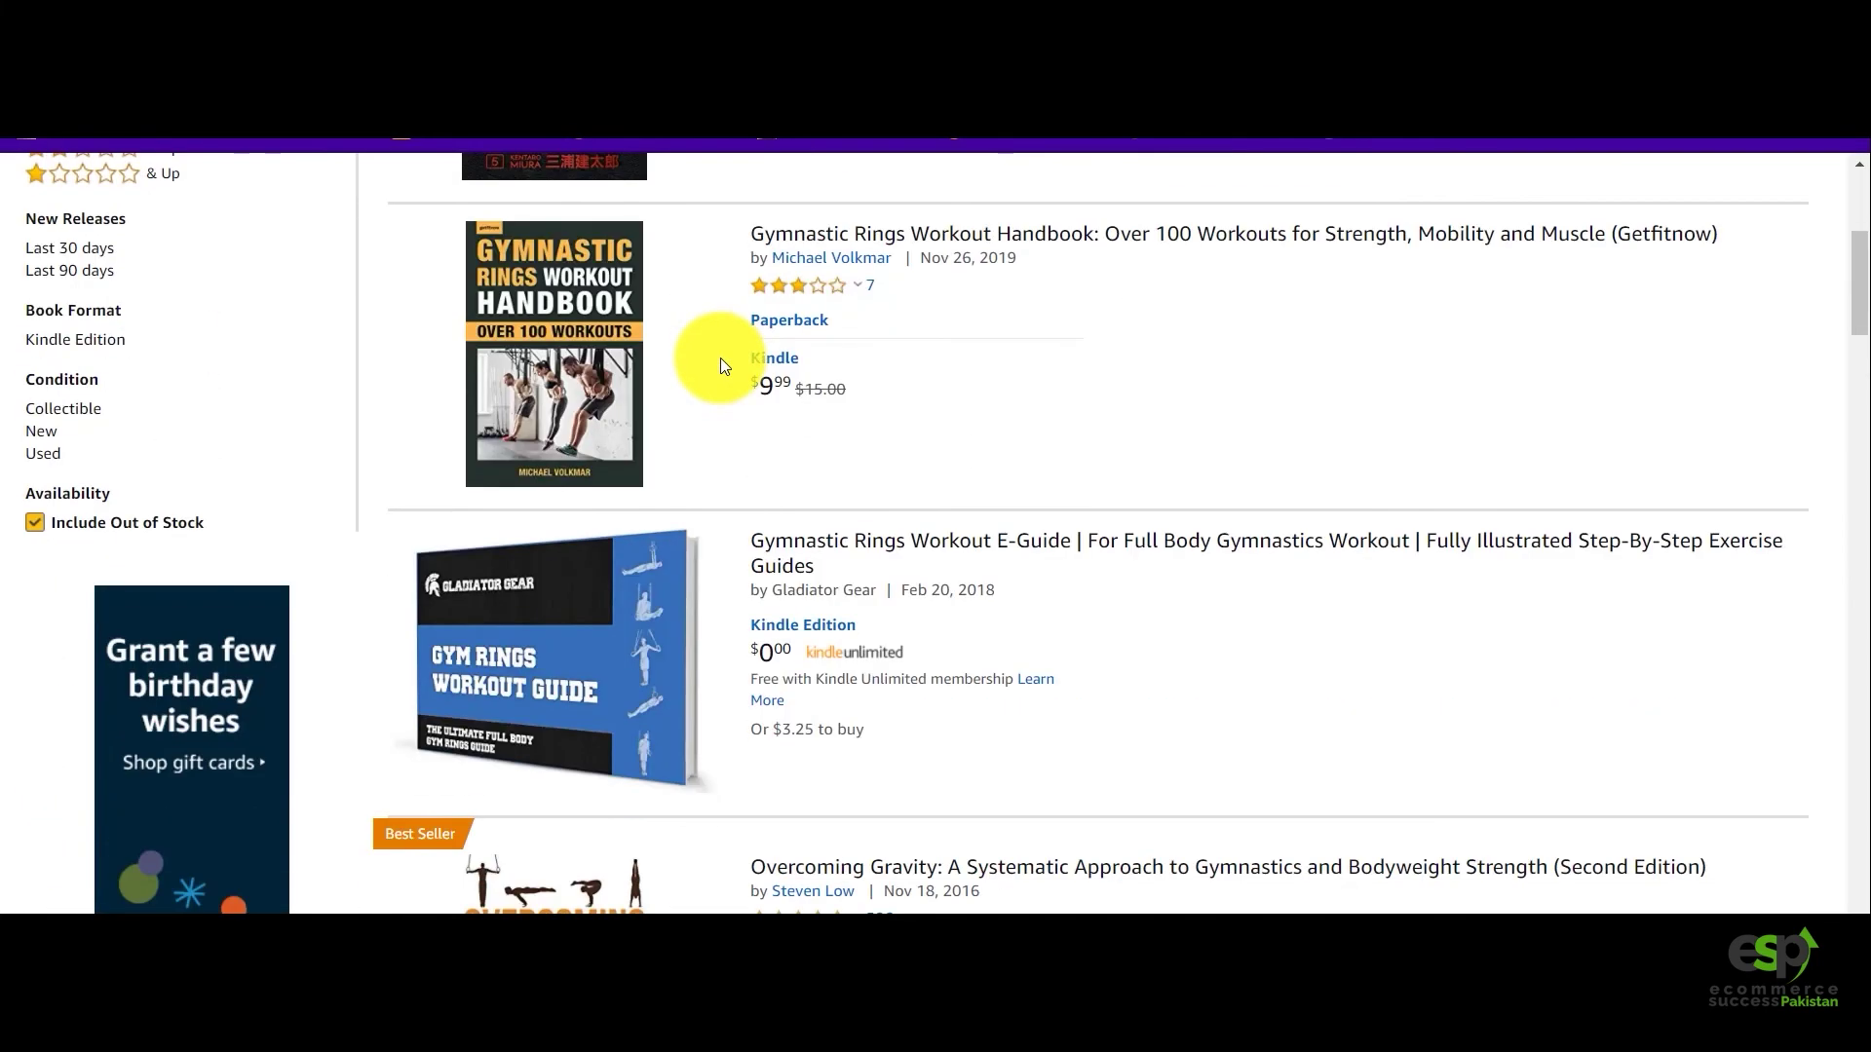
pyautogui.scroll(-10, 722, 367)
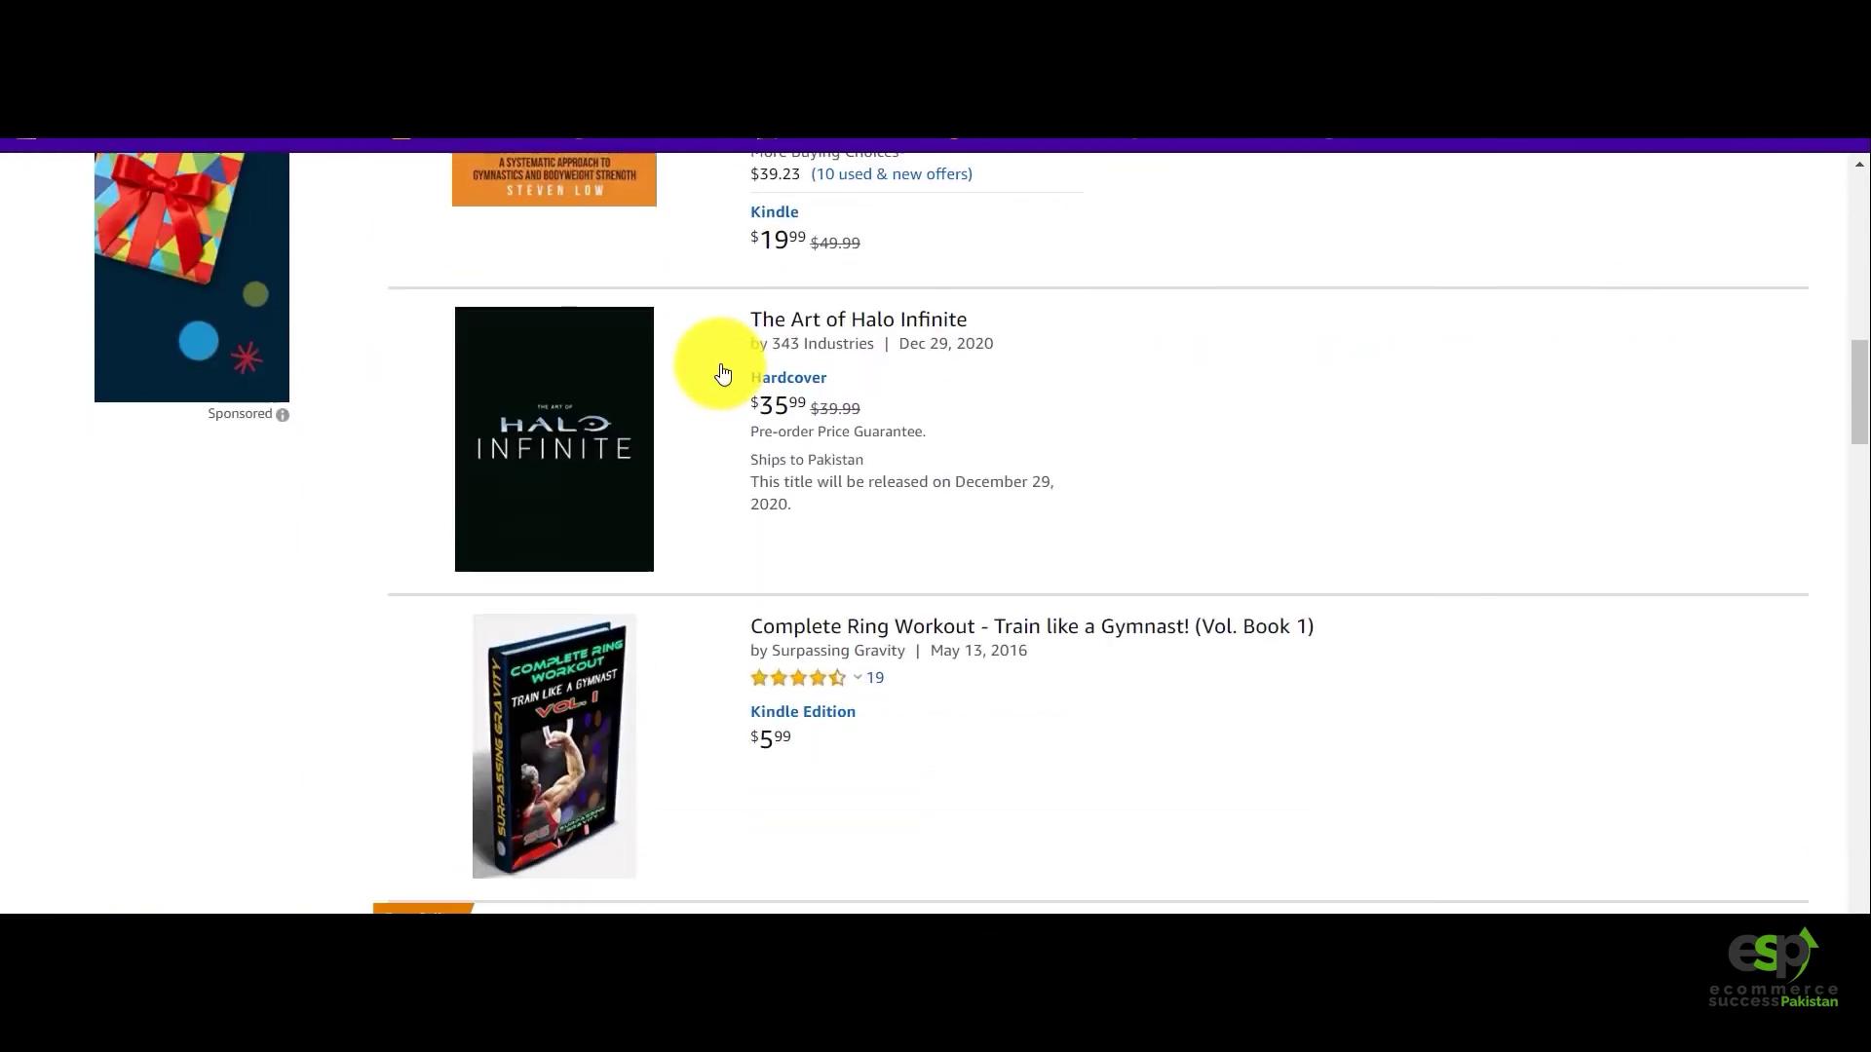
pyautogui.scroll(18, 722, 367)
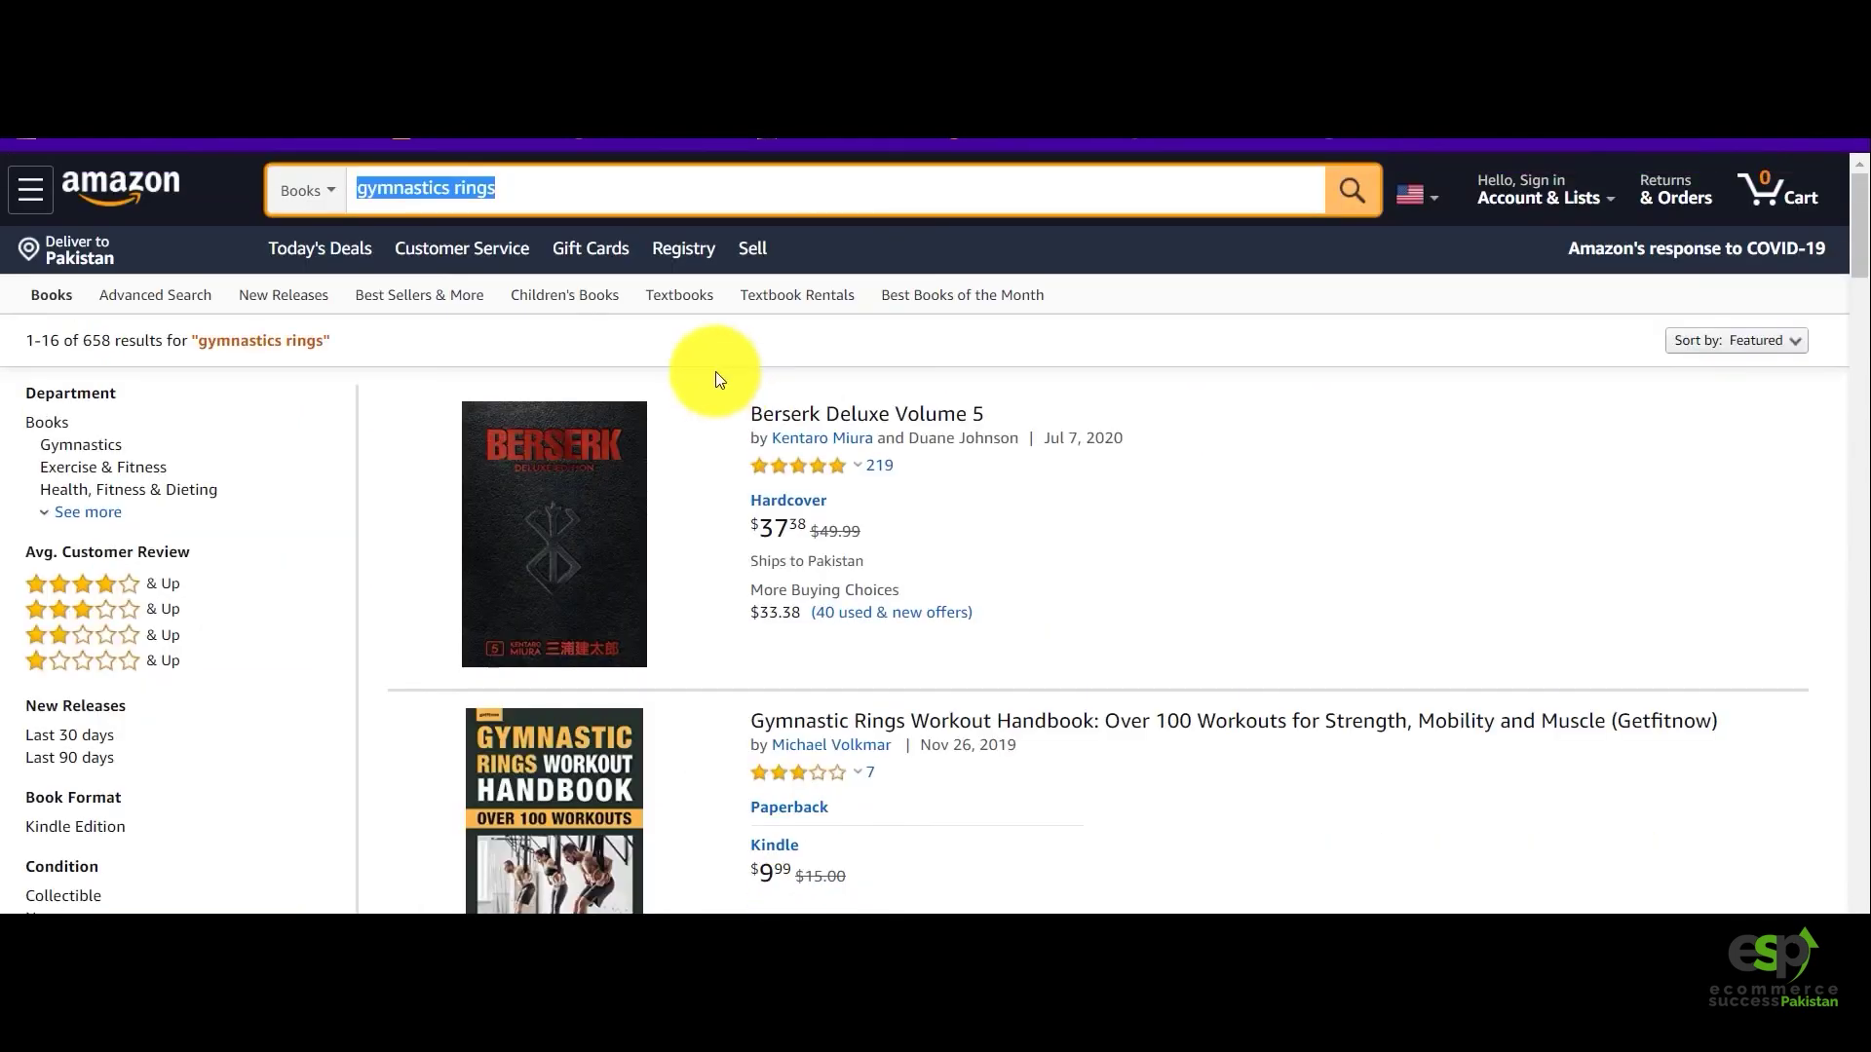
# Show the keyword suggestions for "gymnastics rings", dismiss them and highlight part of the phrase.
pyautogui.click(608, 191)
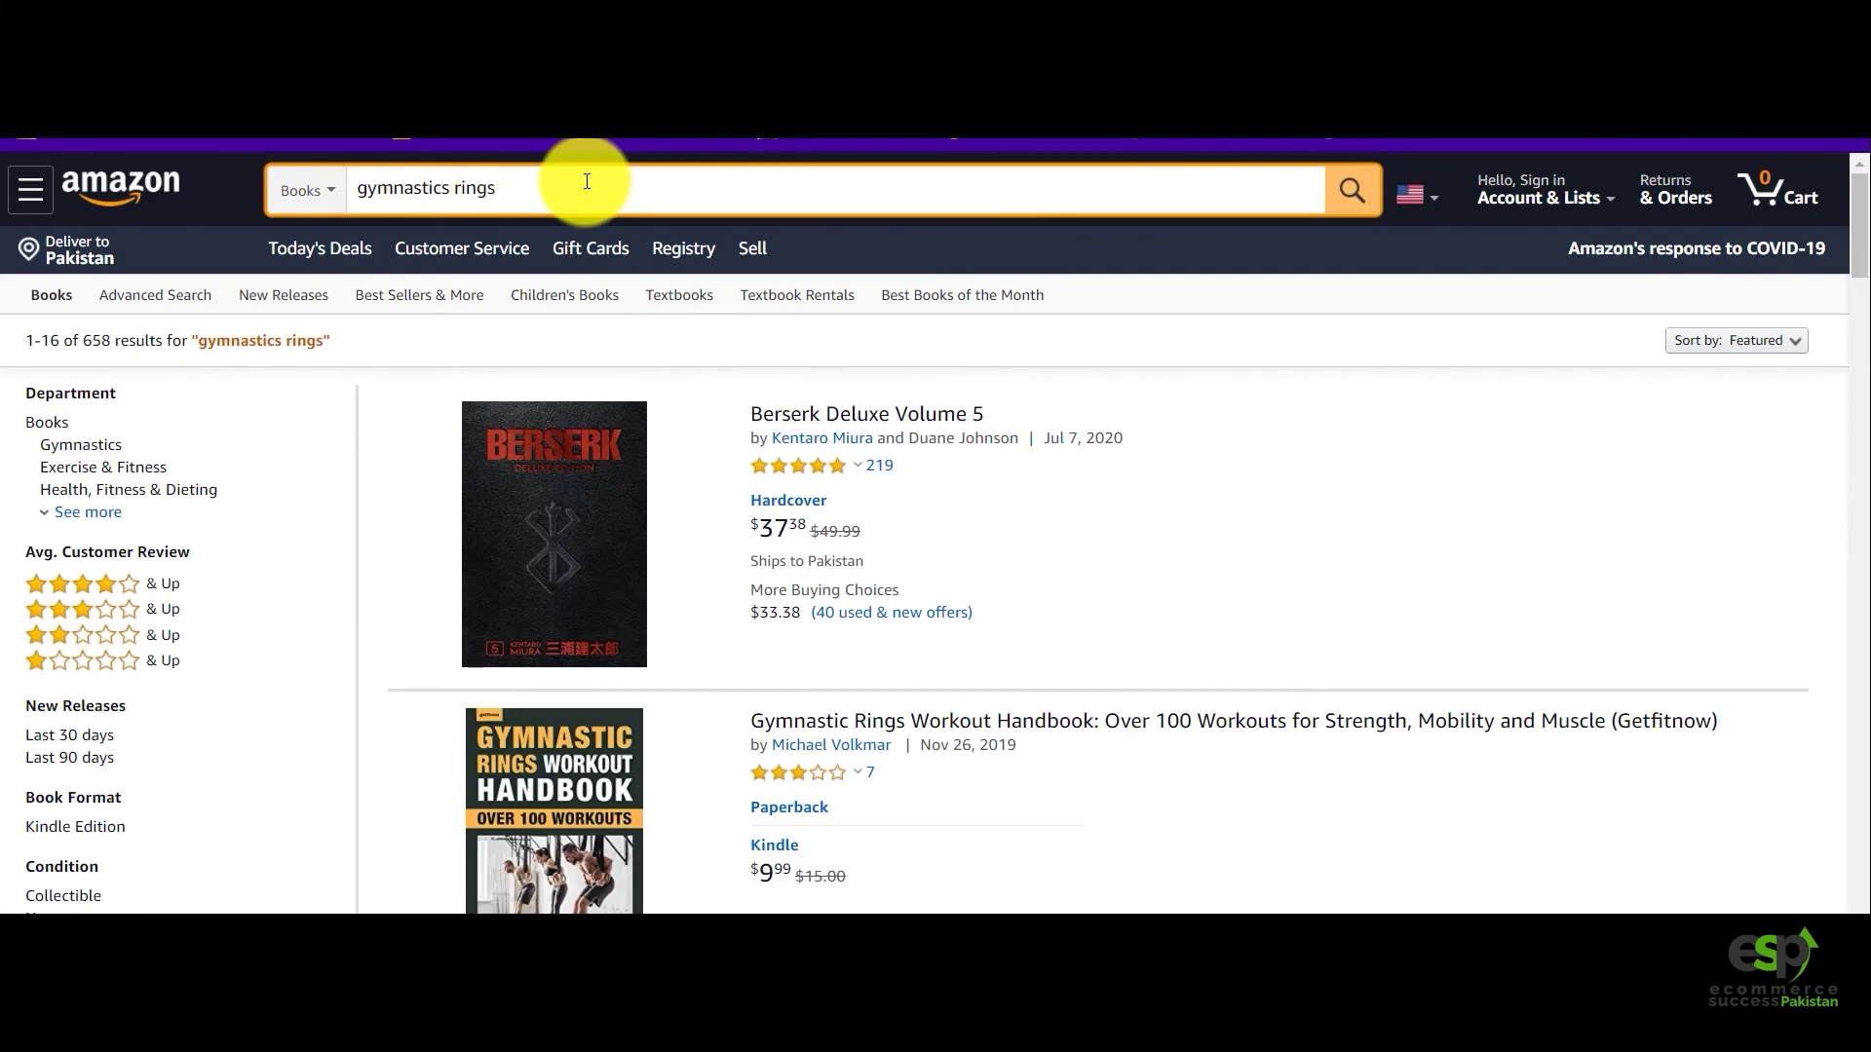
pyautogui.click(587, 182)
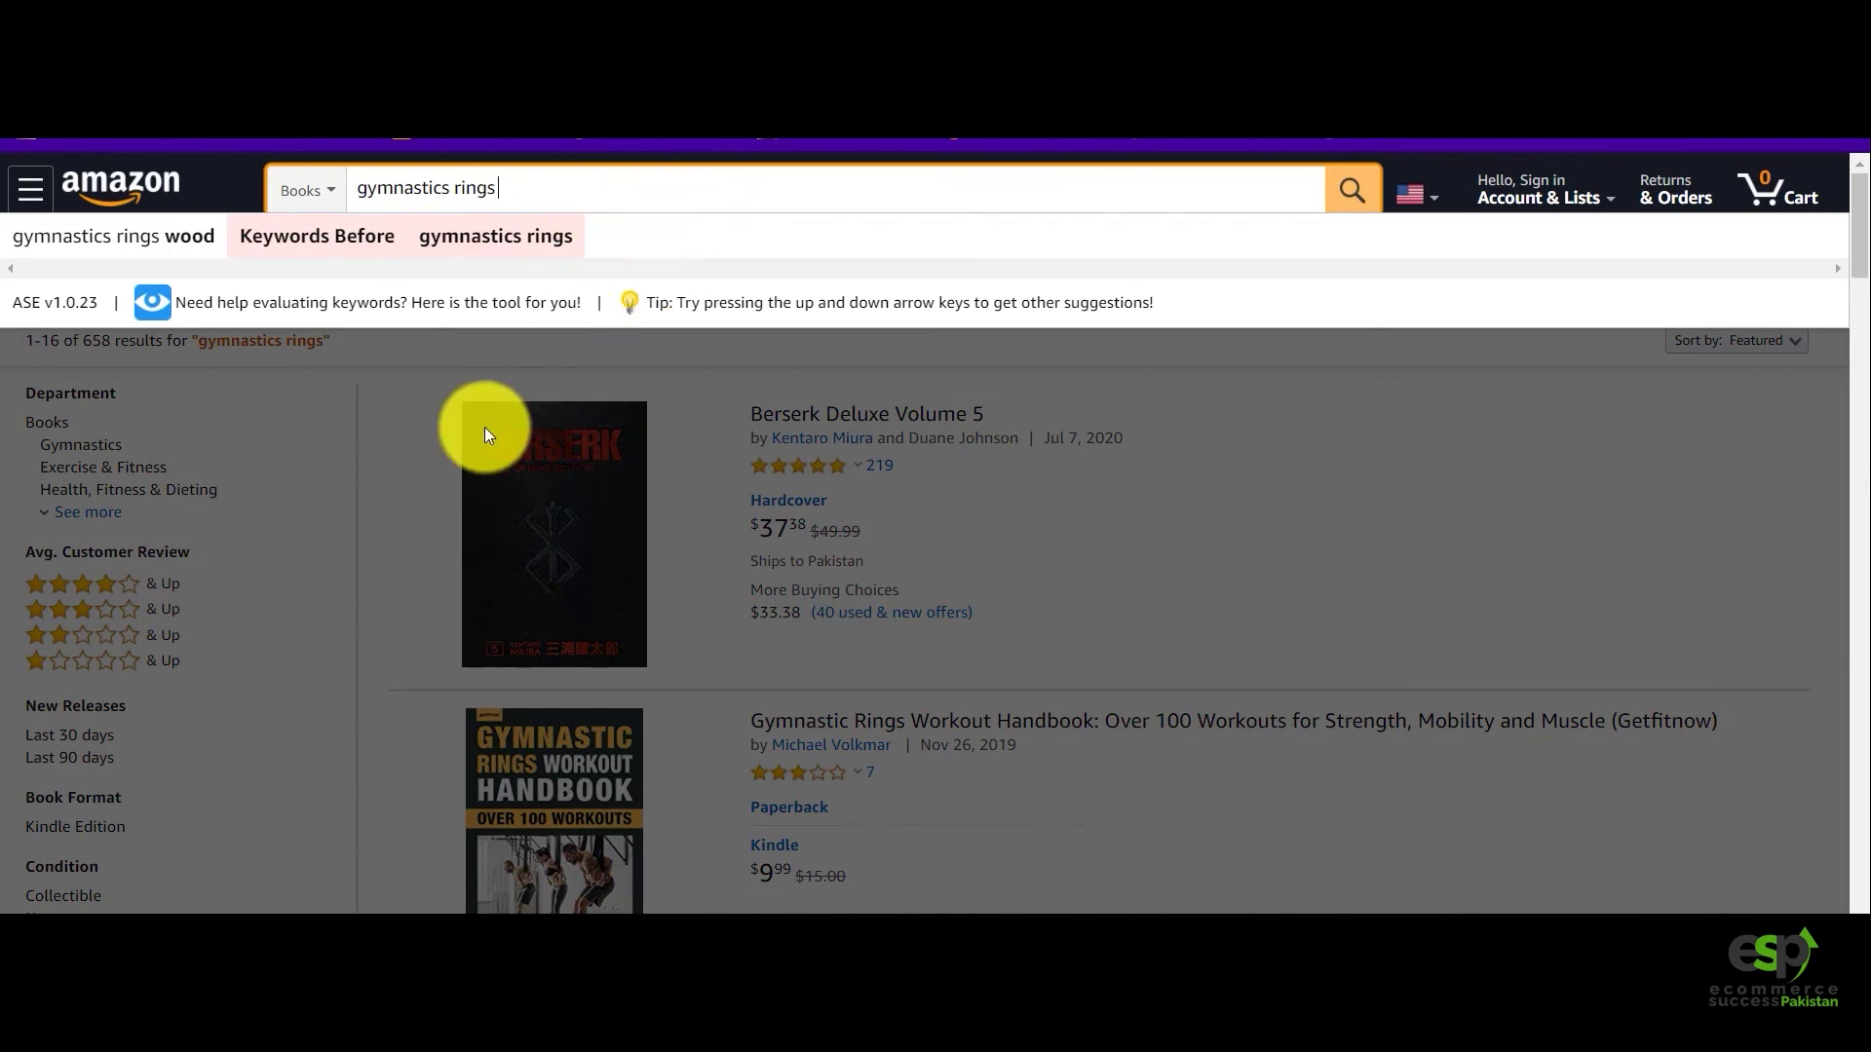
pyautogui.click(413, 456)
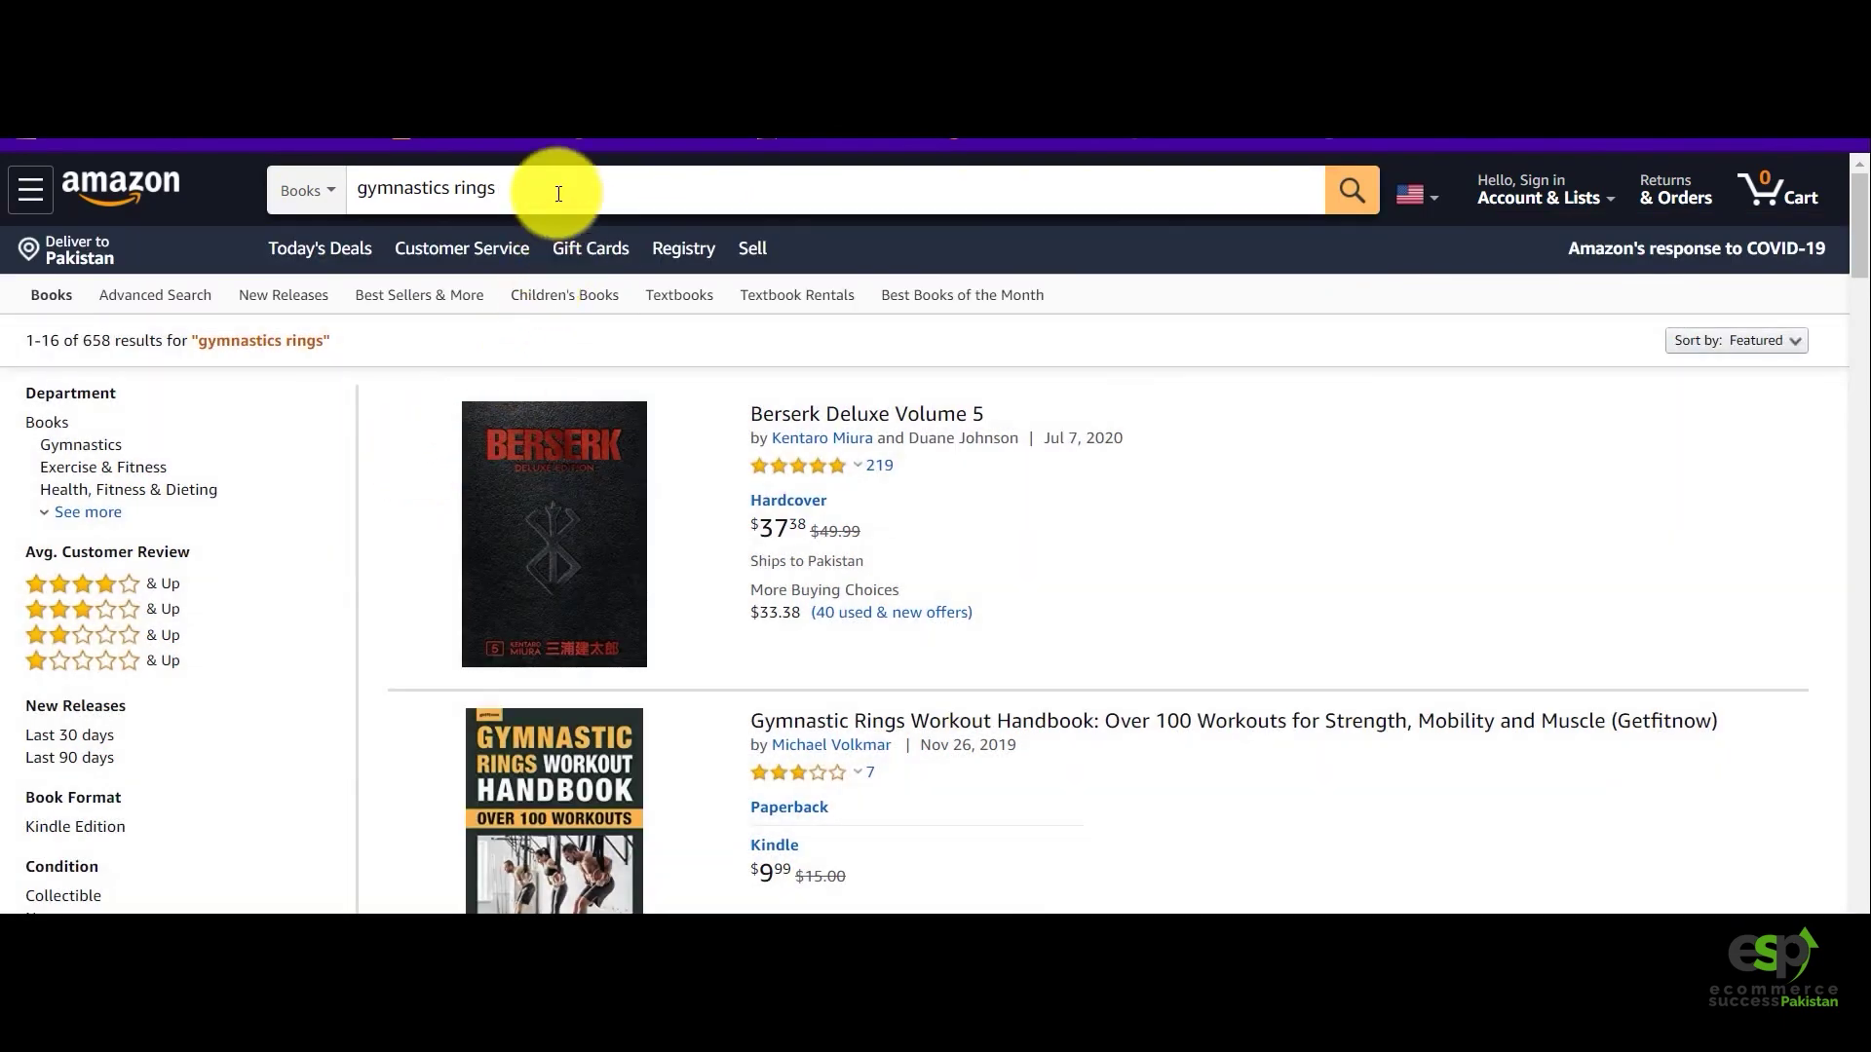
pyautogui.moveTo(555, 188); pyautogui.dragTo(434, 200)
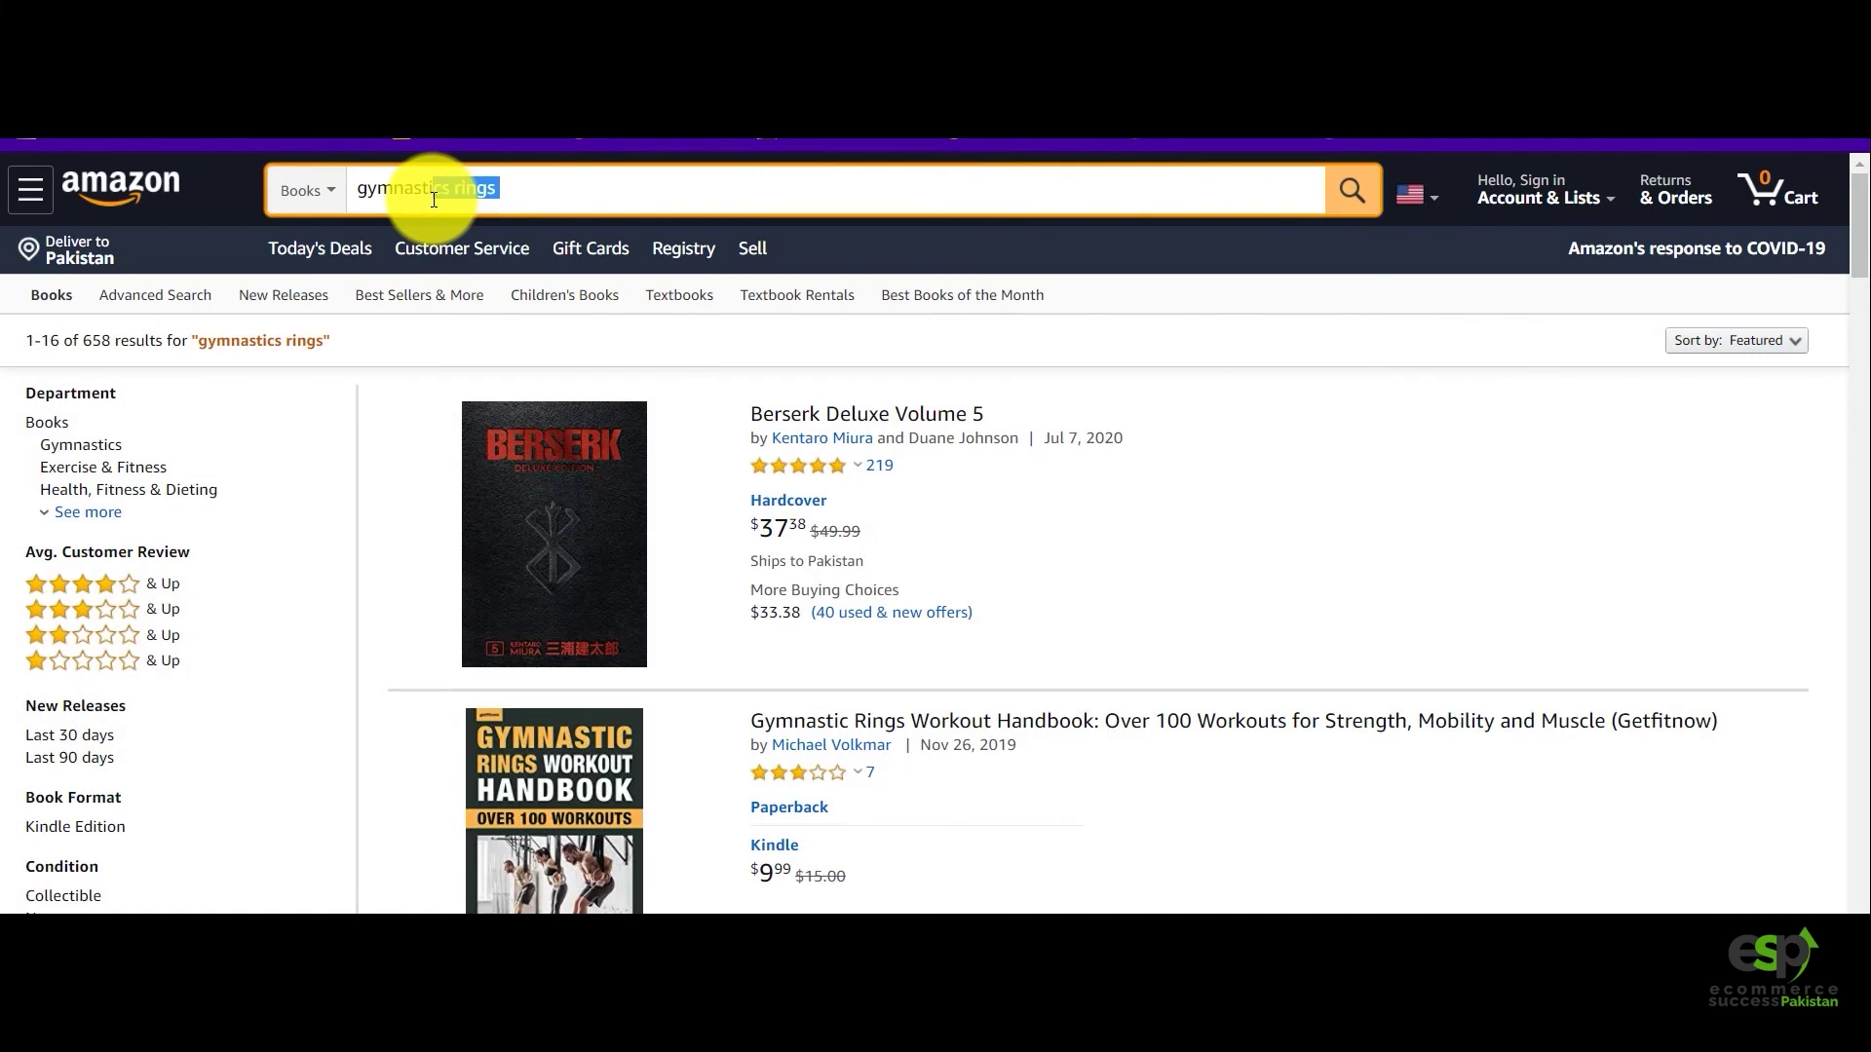
pyautogui.click(532, 185)
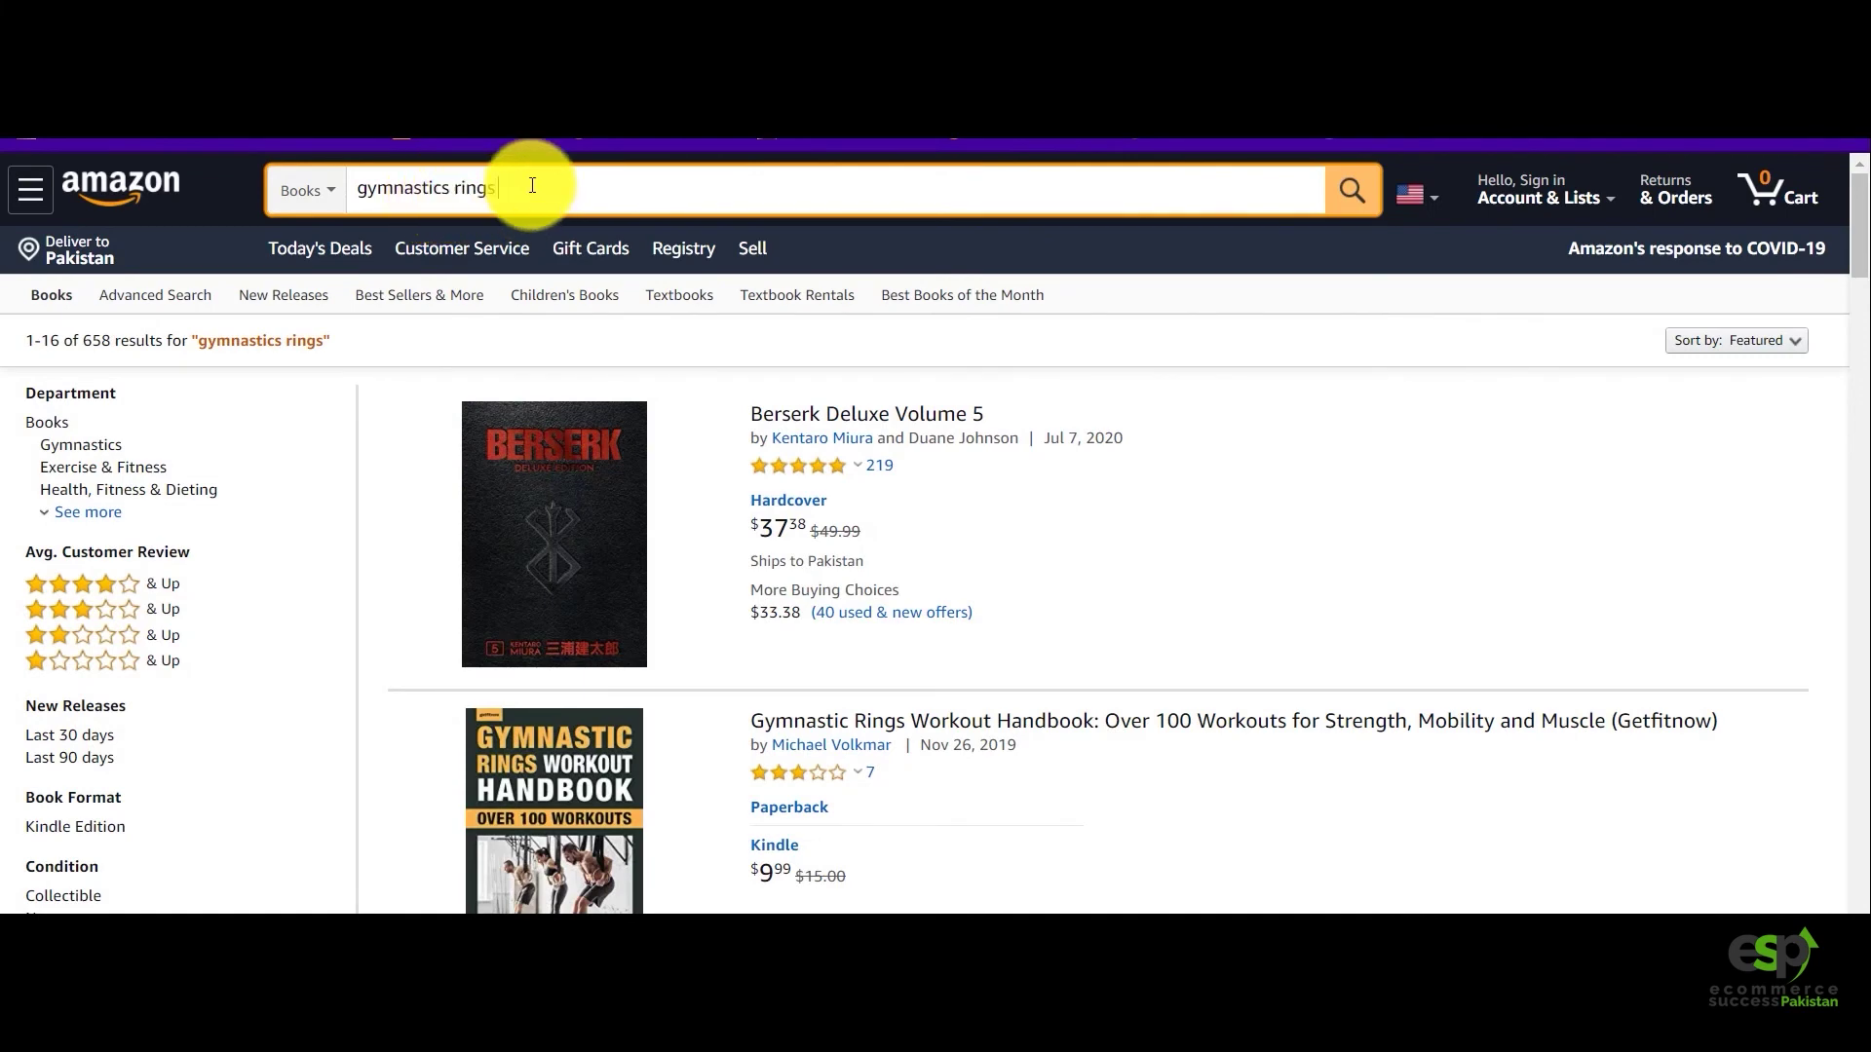
# Copy the phrase "gymnastics rings" from the Amazon search and search Google for it in a new incognito page.
pyautogui.moveTo(532, 185); pyautogui.dragTo(363, 181)
pyautogui.click(547, 192)
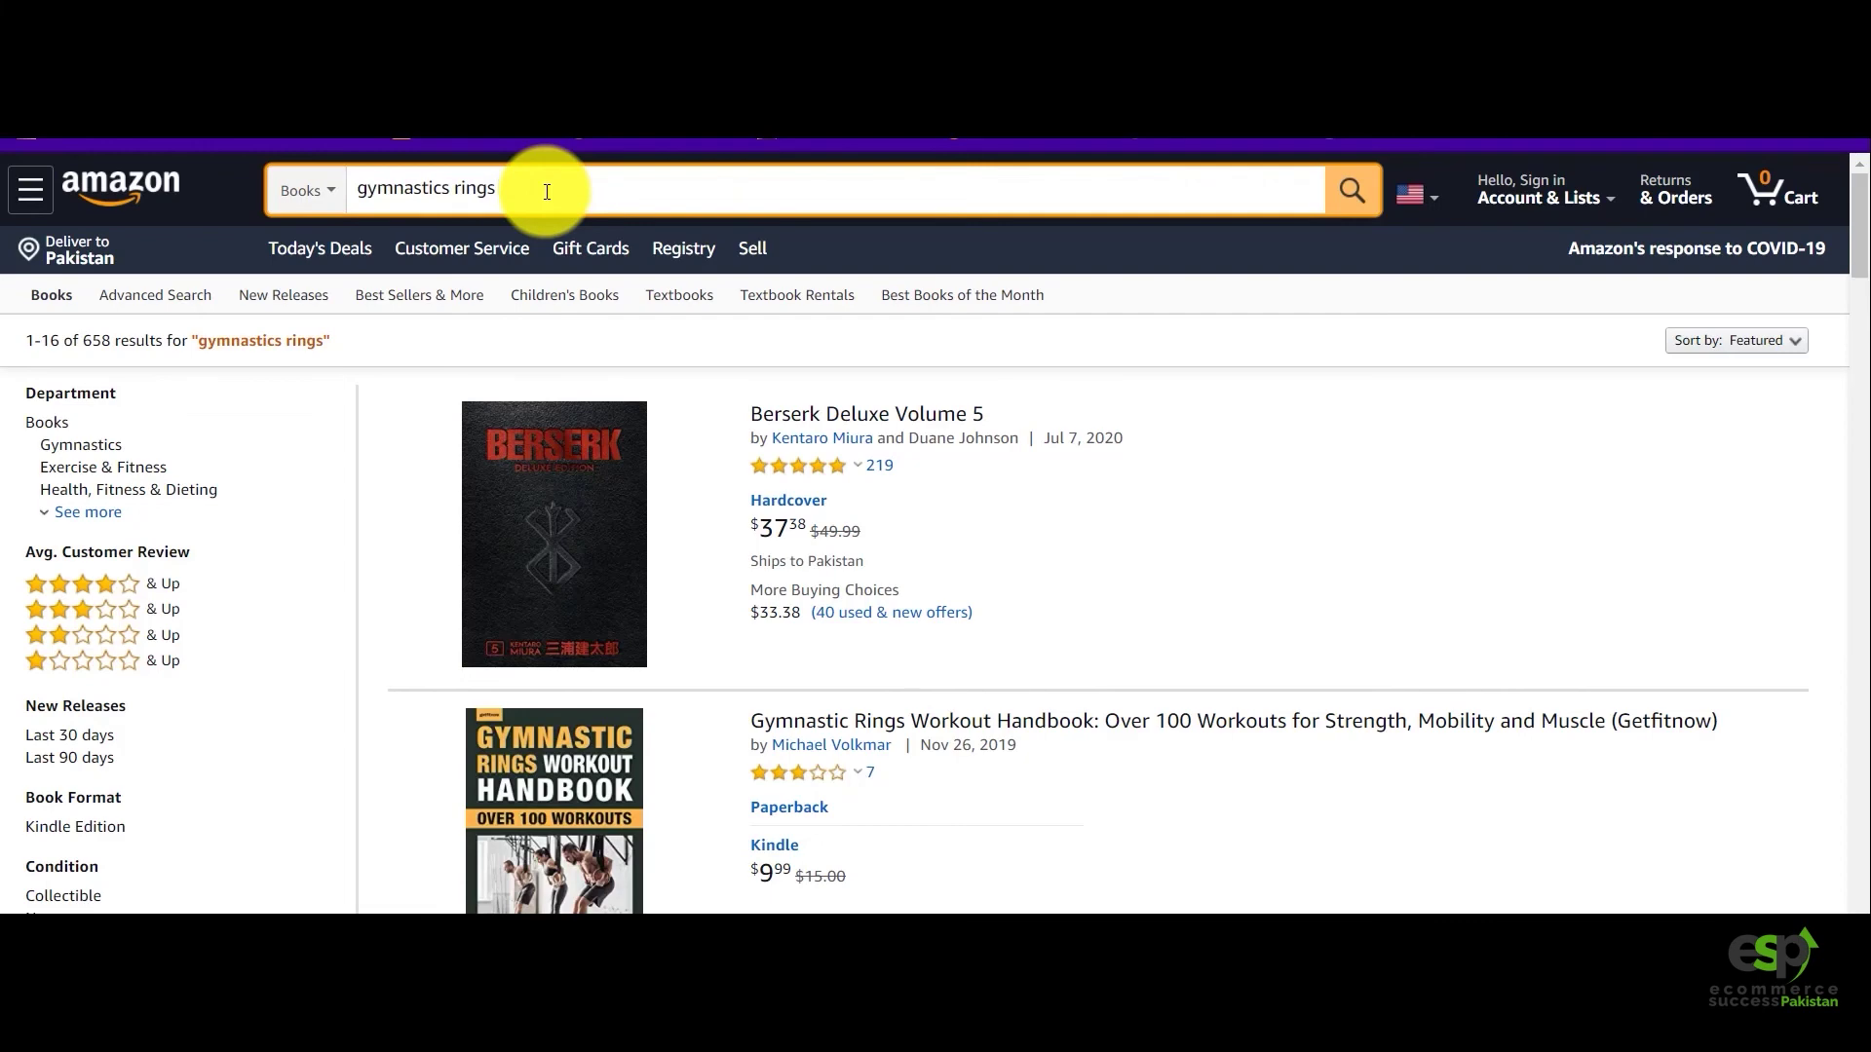
pyautogui.moveTo(543, 191); pyautogui.dragTo(368, 184)
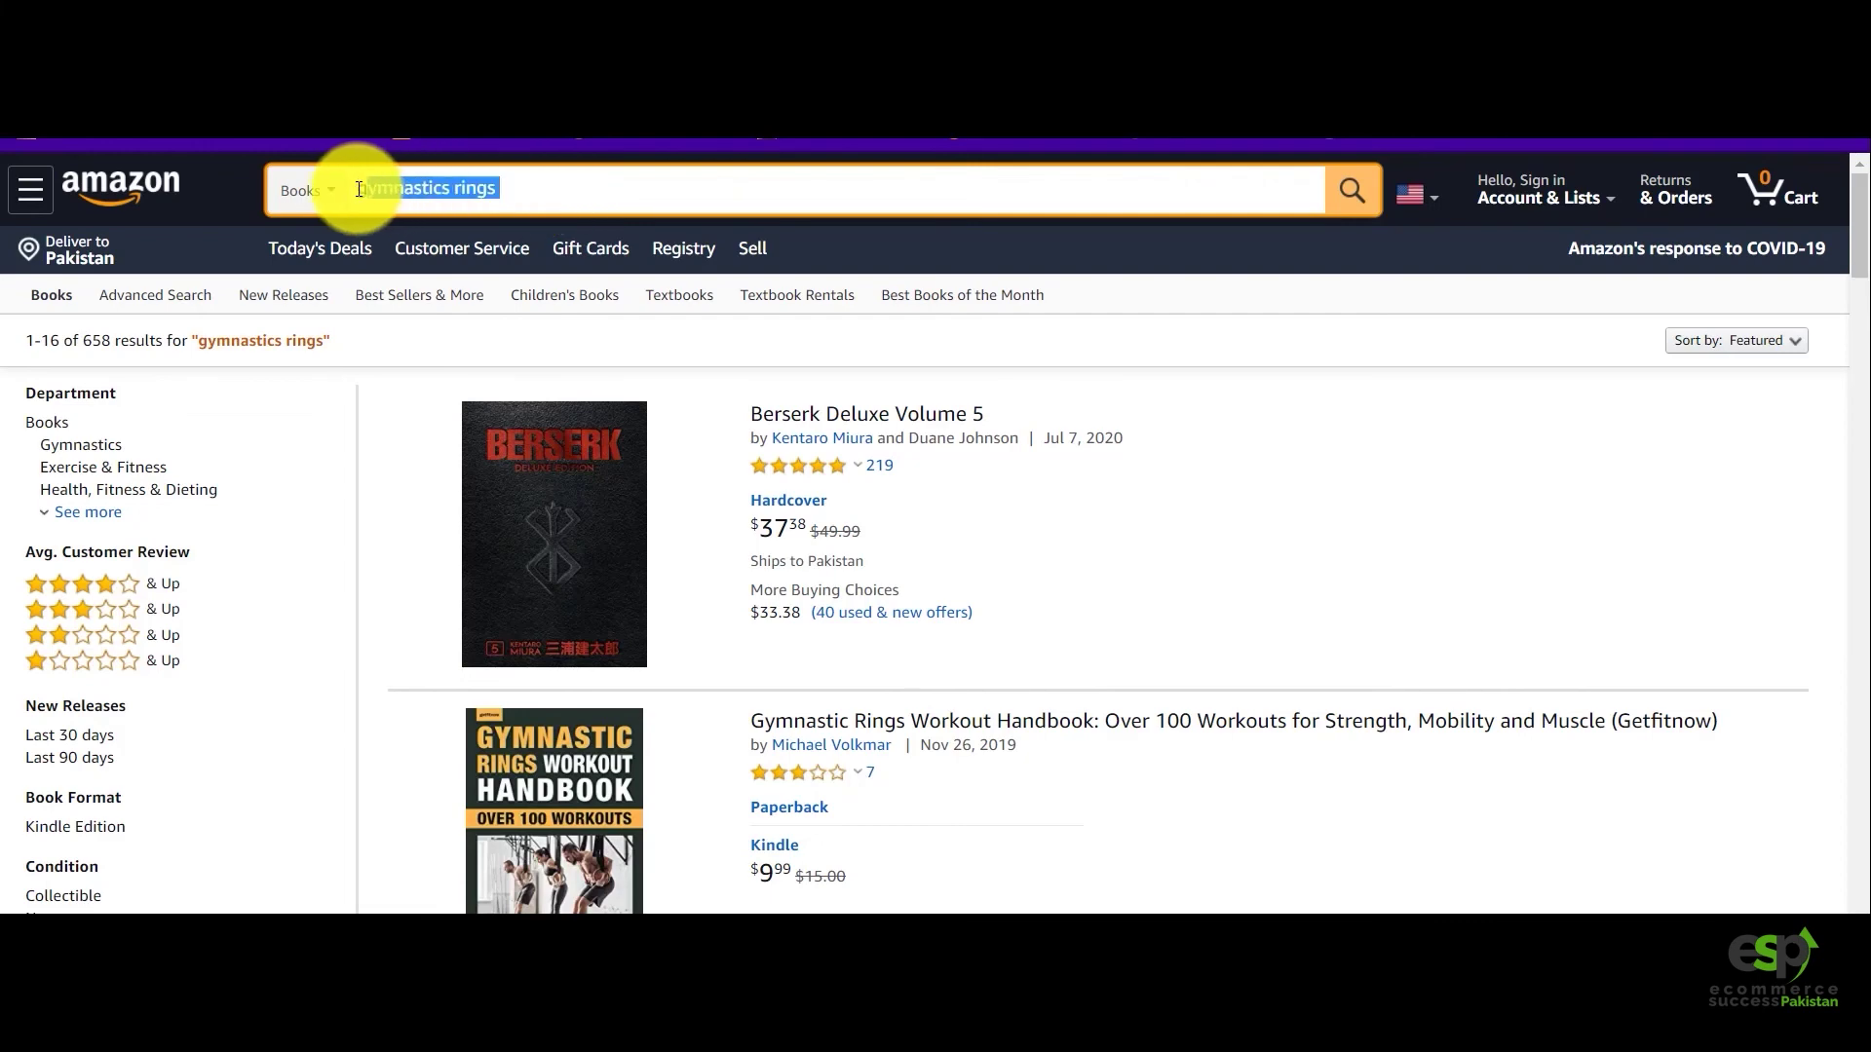
pyautogui.rightClick(380, 193)
pyautogui.click(411, 271)
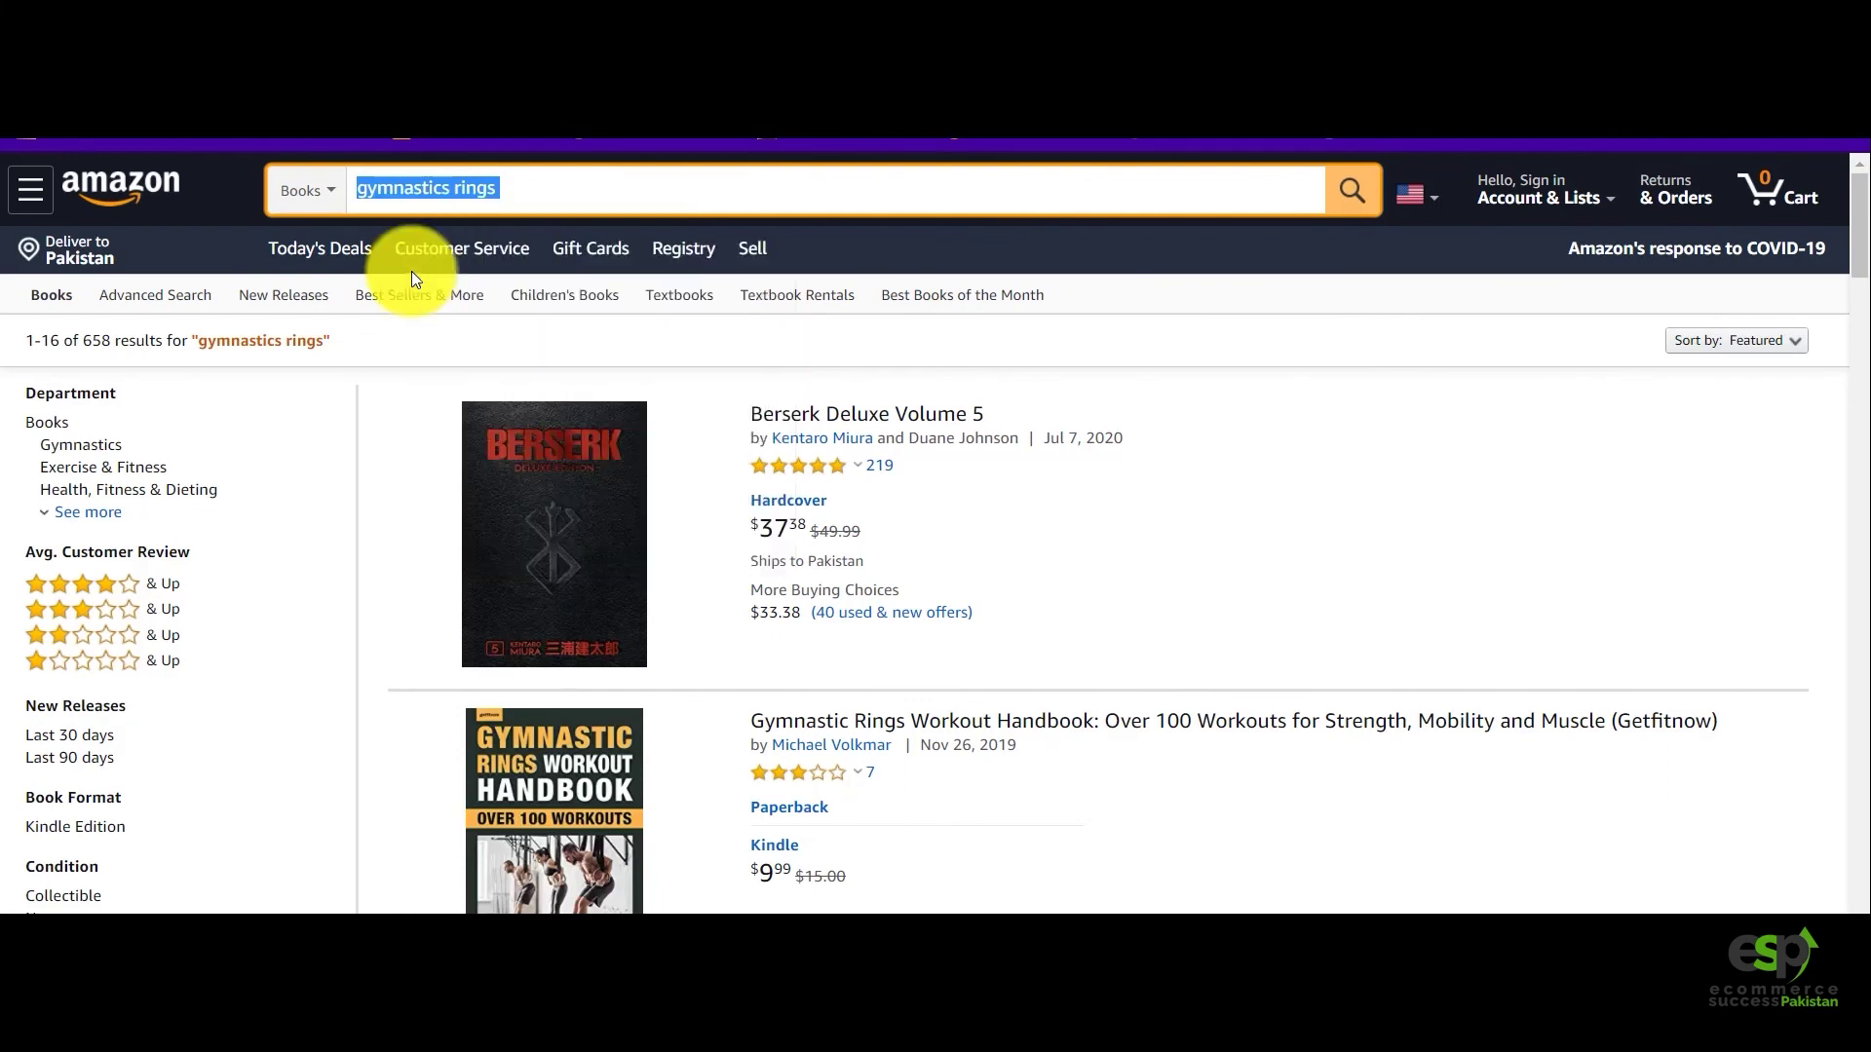
pyautogui.hotkey('ctrl', 'shift', 'n')
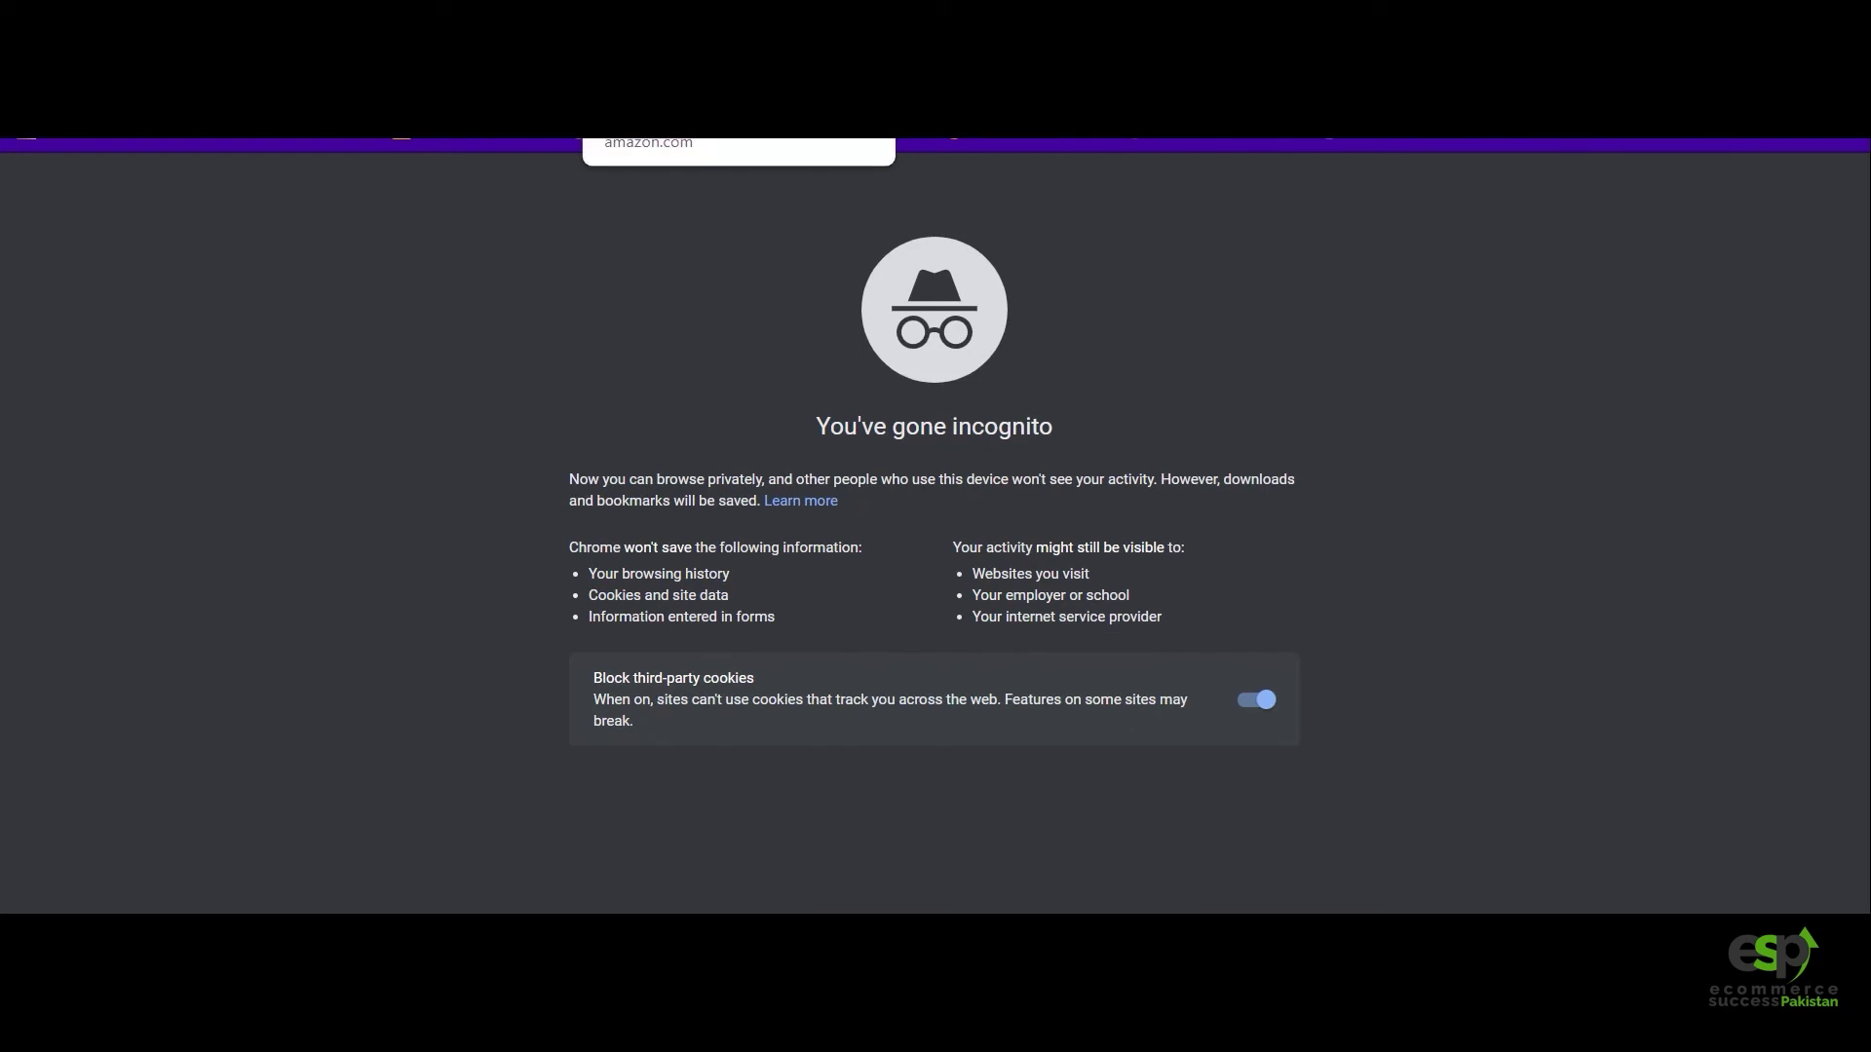
pyautogui.hotkey('ctrl', 'v')
pyautogui.press('Return')
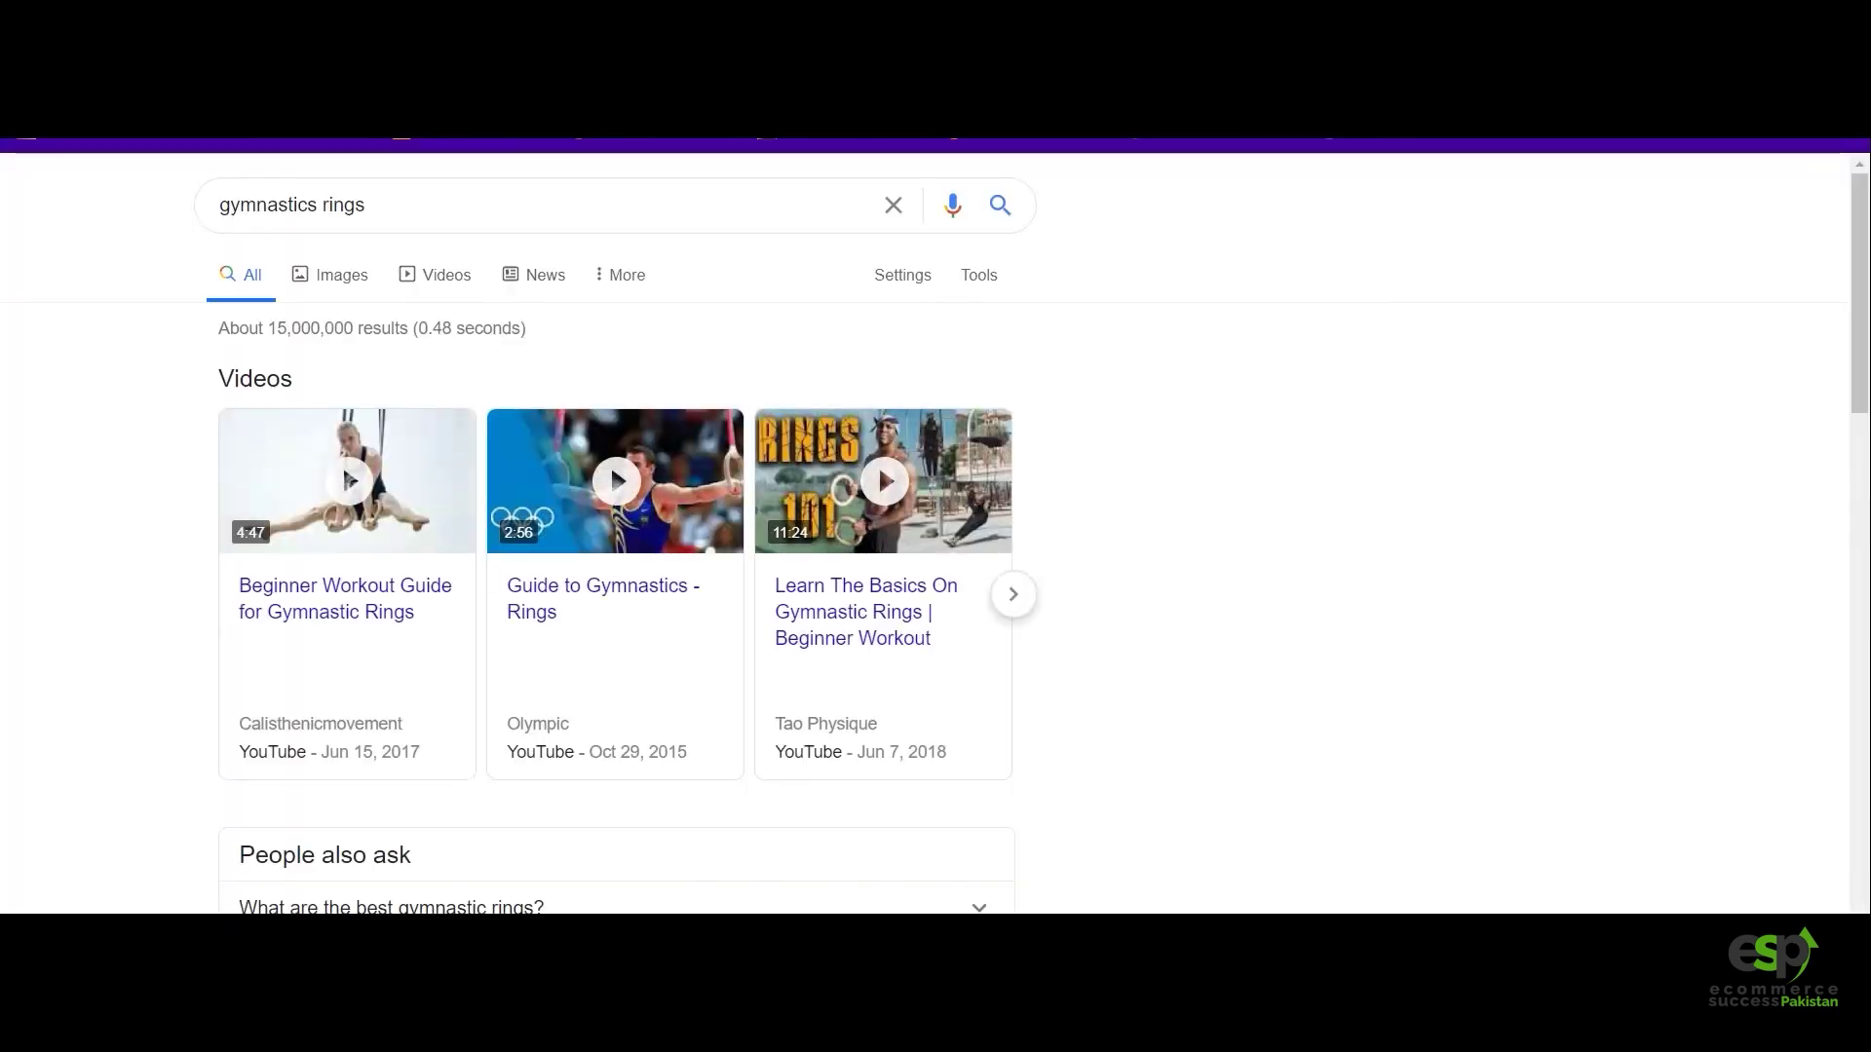
# Highlight the related searches at the end of the Google results for "gymnastics rings" and examine them with the nearby results.
pyautogui.click(413, 196)
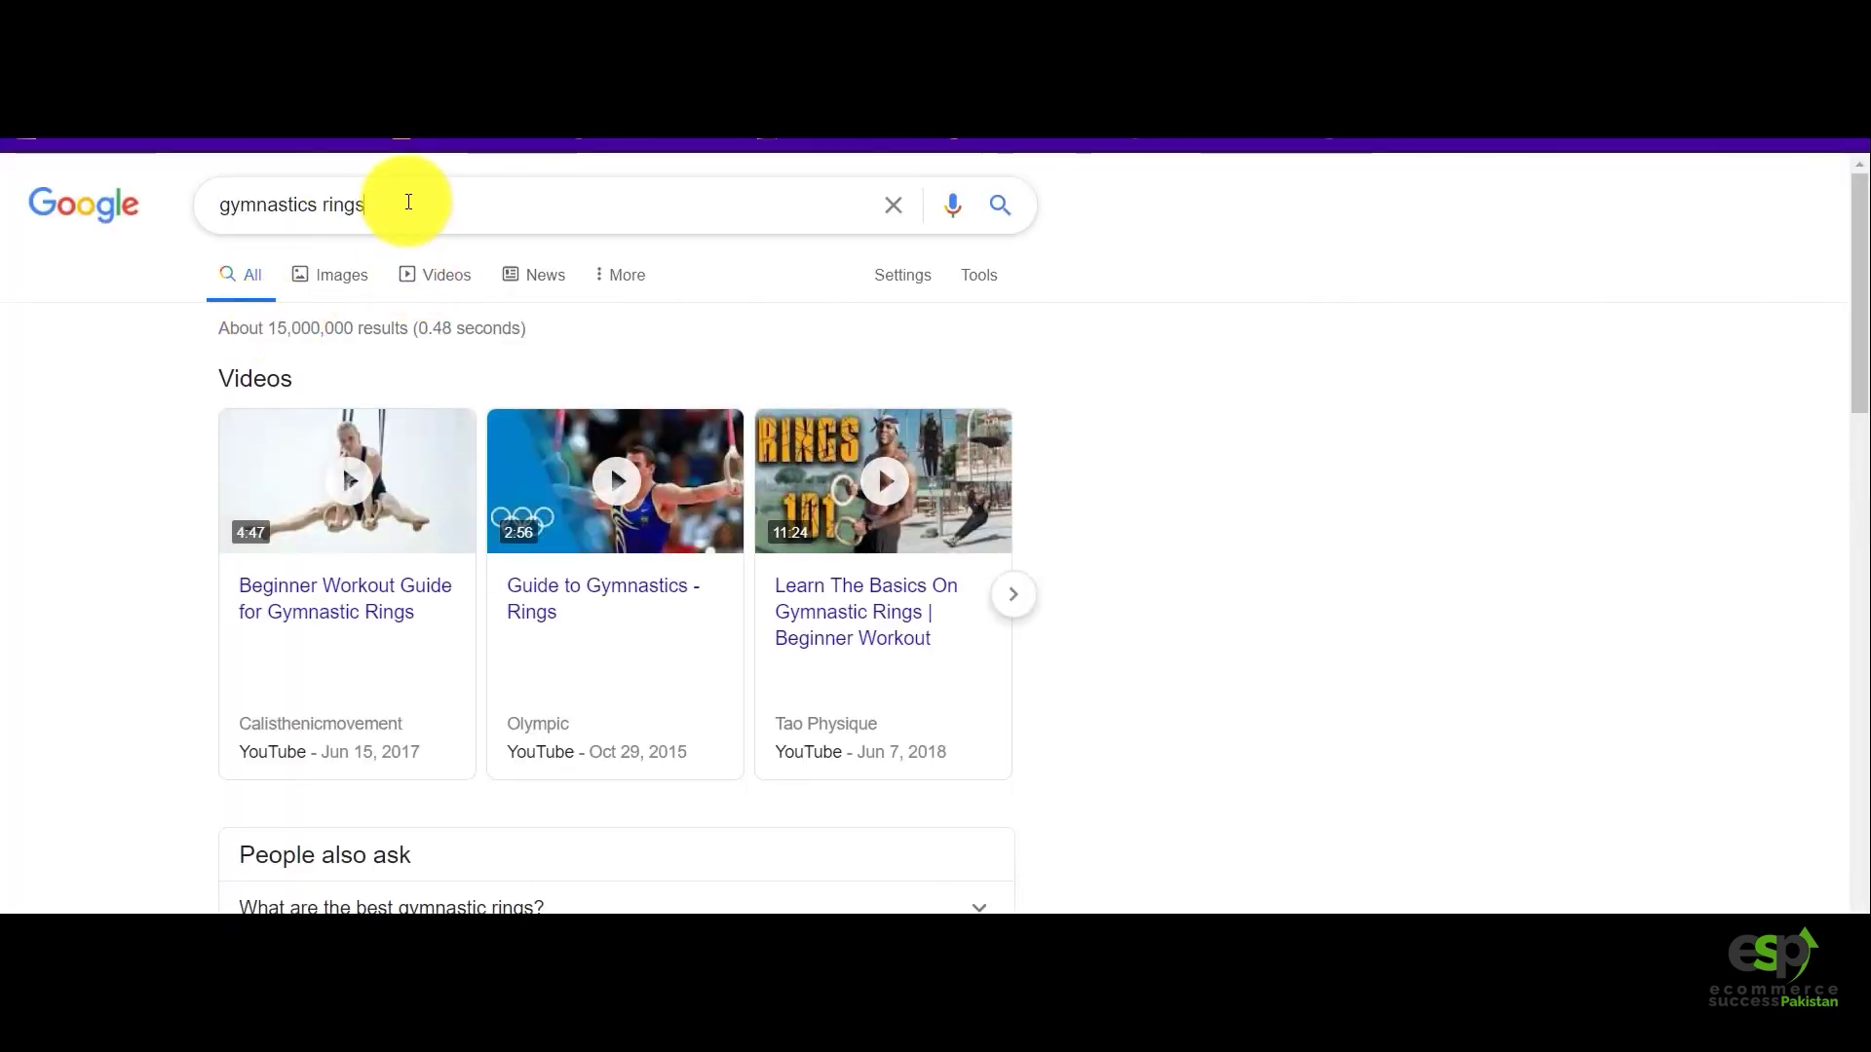
pyautogui.scroll(-10, 458, 263)
pyautogui.scroll(-5, 458, 265)
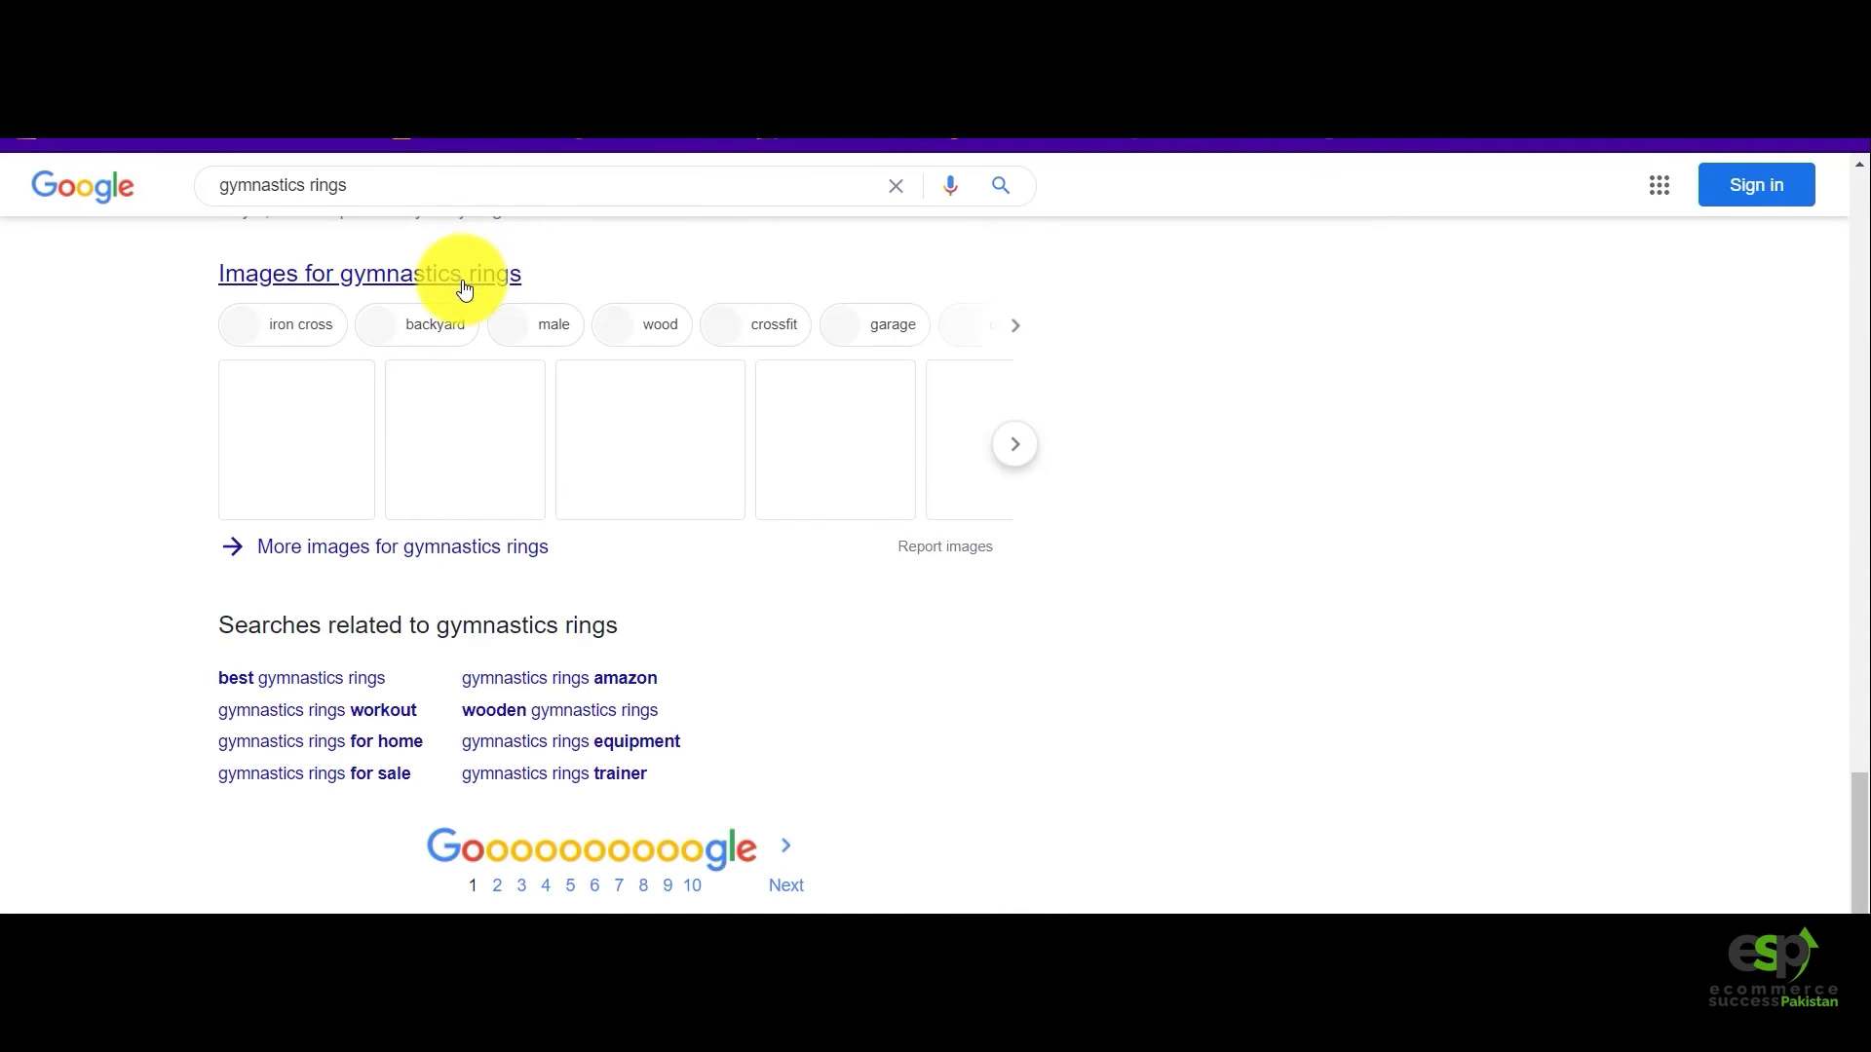
pyautogui.click(147, 677)
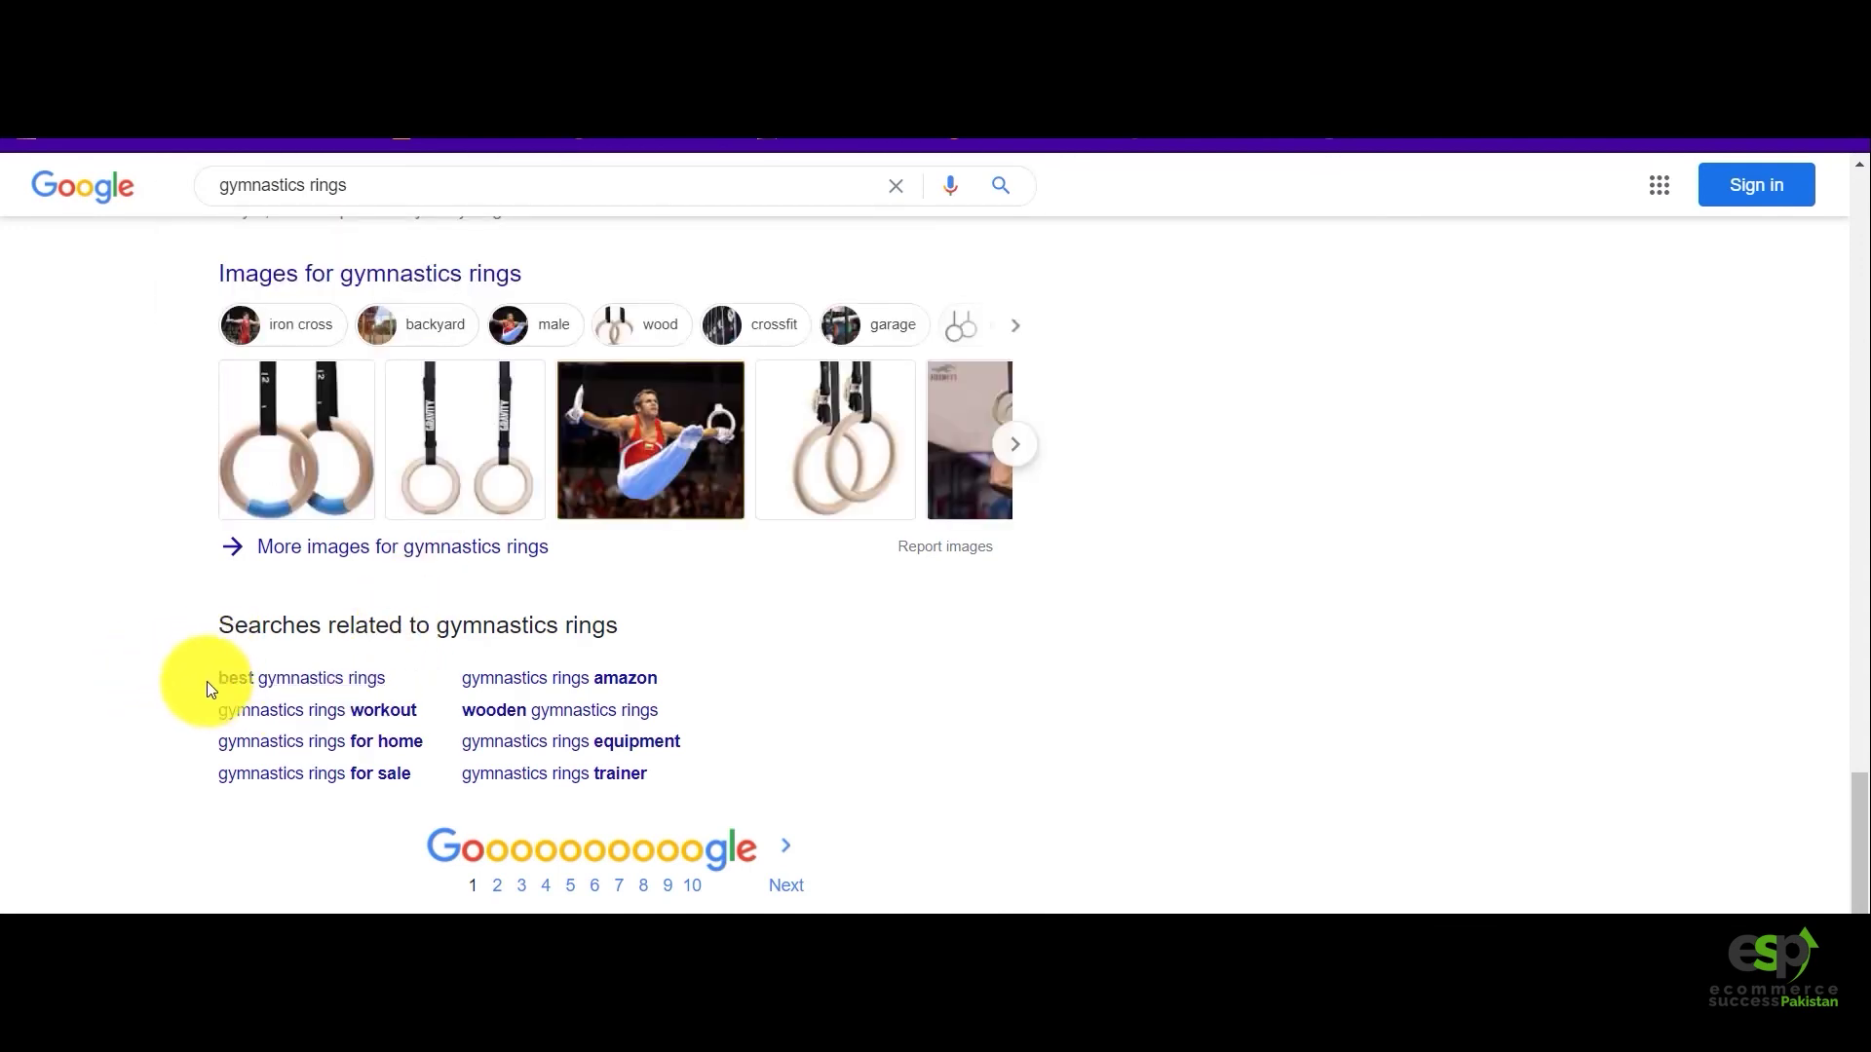
pyautogui.moveTo(207, 682); pyautogui.dragTo(848, 719)
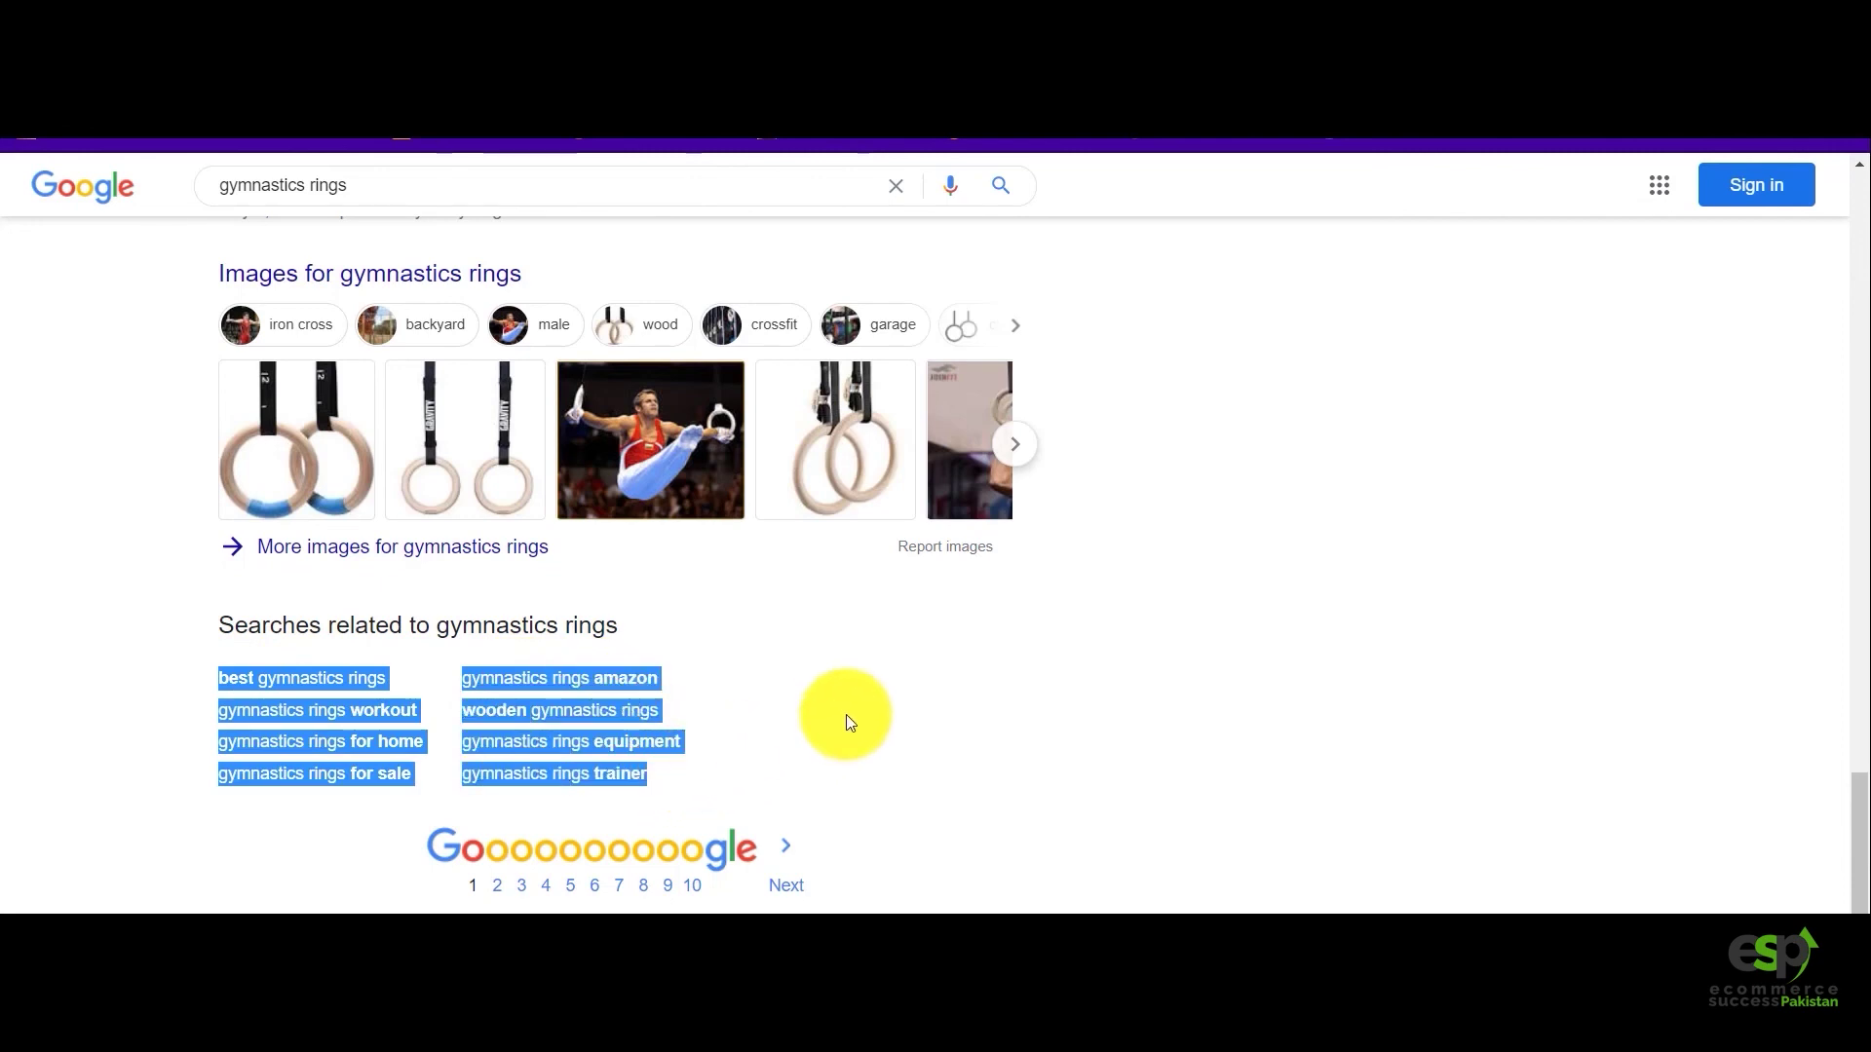
pyautogui.click(852, 723)
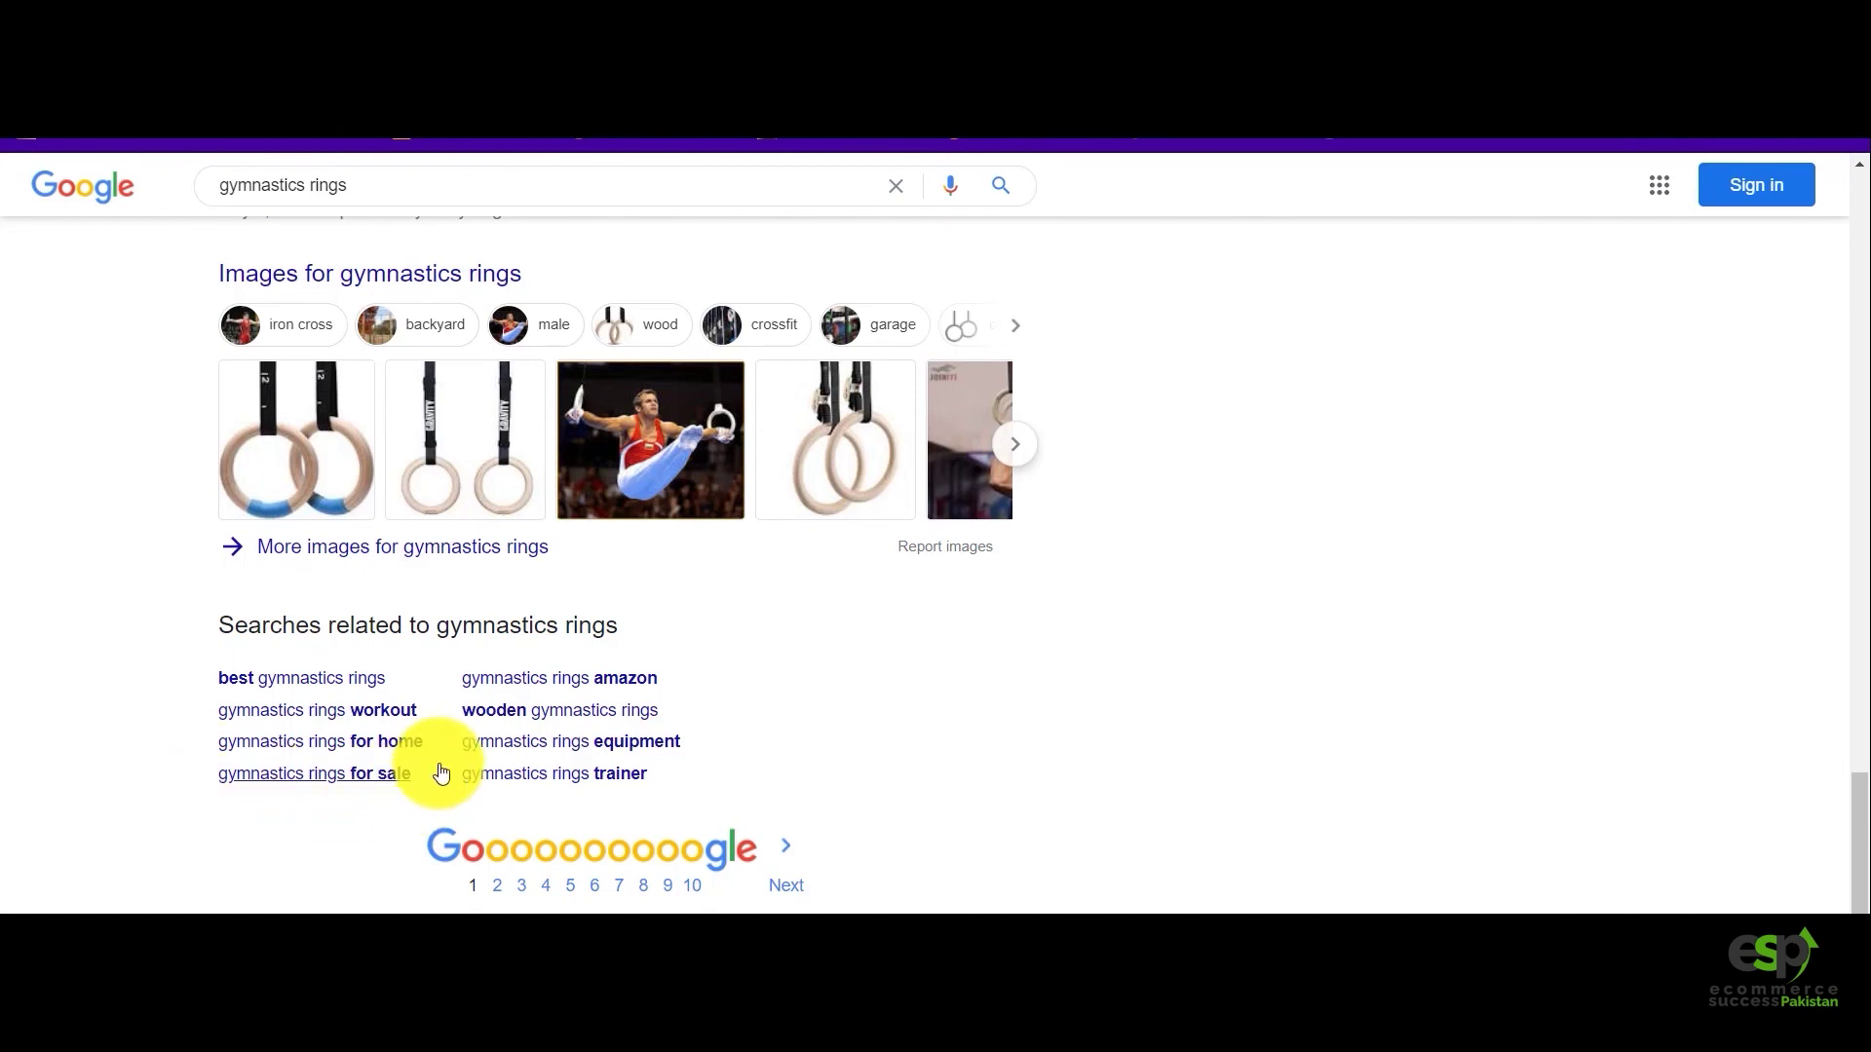
pyautogui.scroll(6, 441, 773)
pyautogui.scroll(-4, 441, 773)
pyautogui.scroll(3, 441, 773)
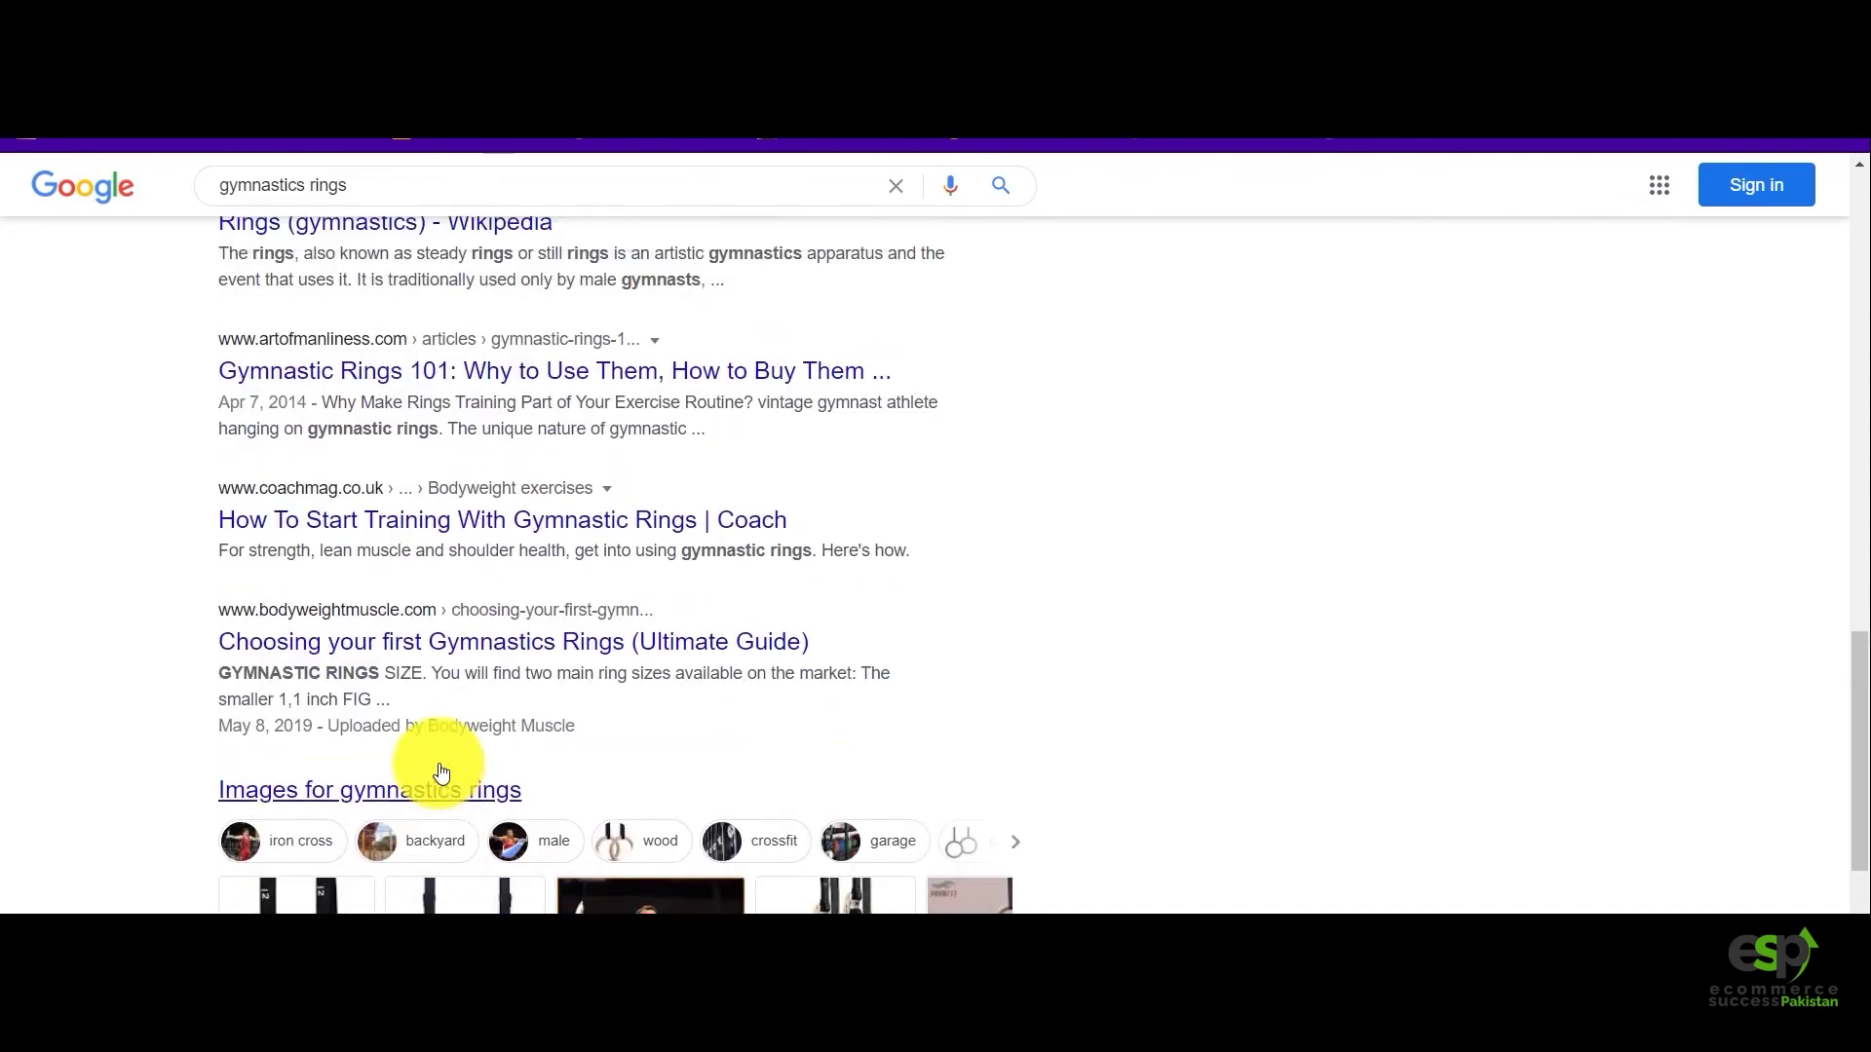
pyautogui.scroll(1, 441, 773)
pyautogui.scroll(-3, 442, 773)
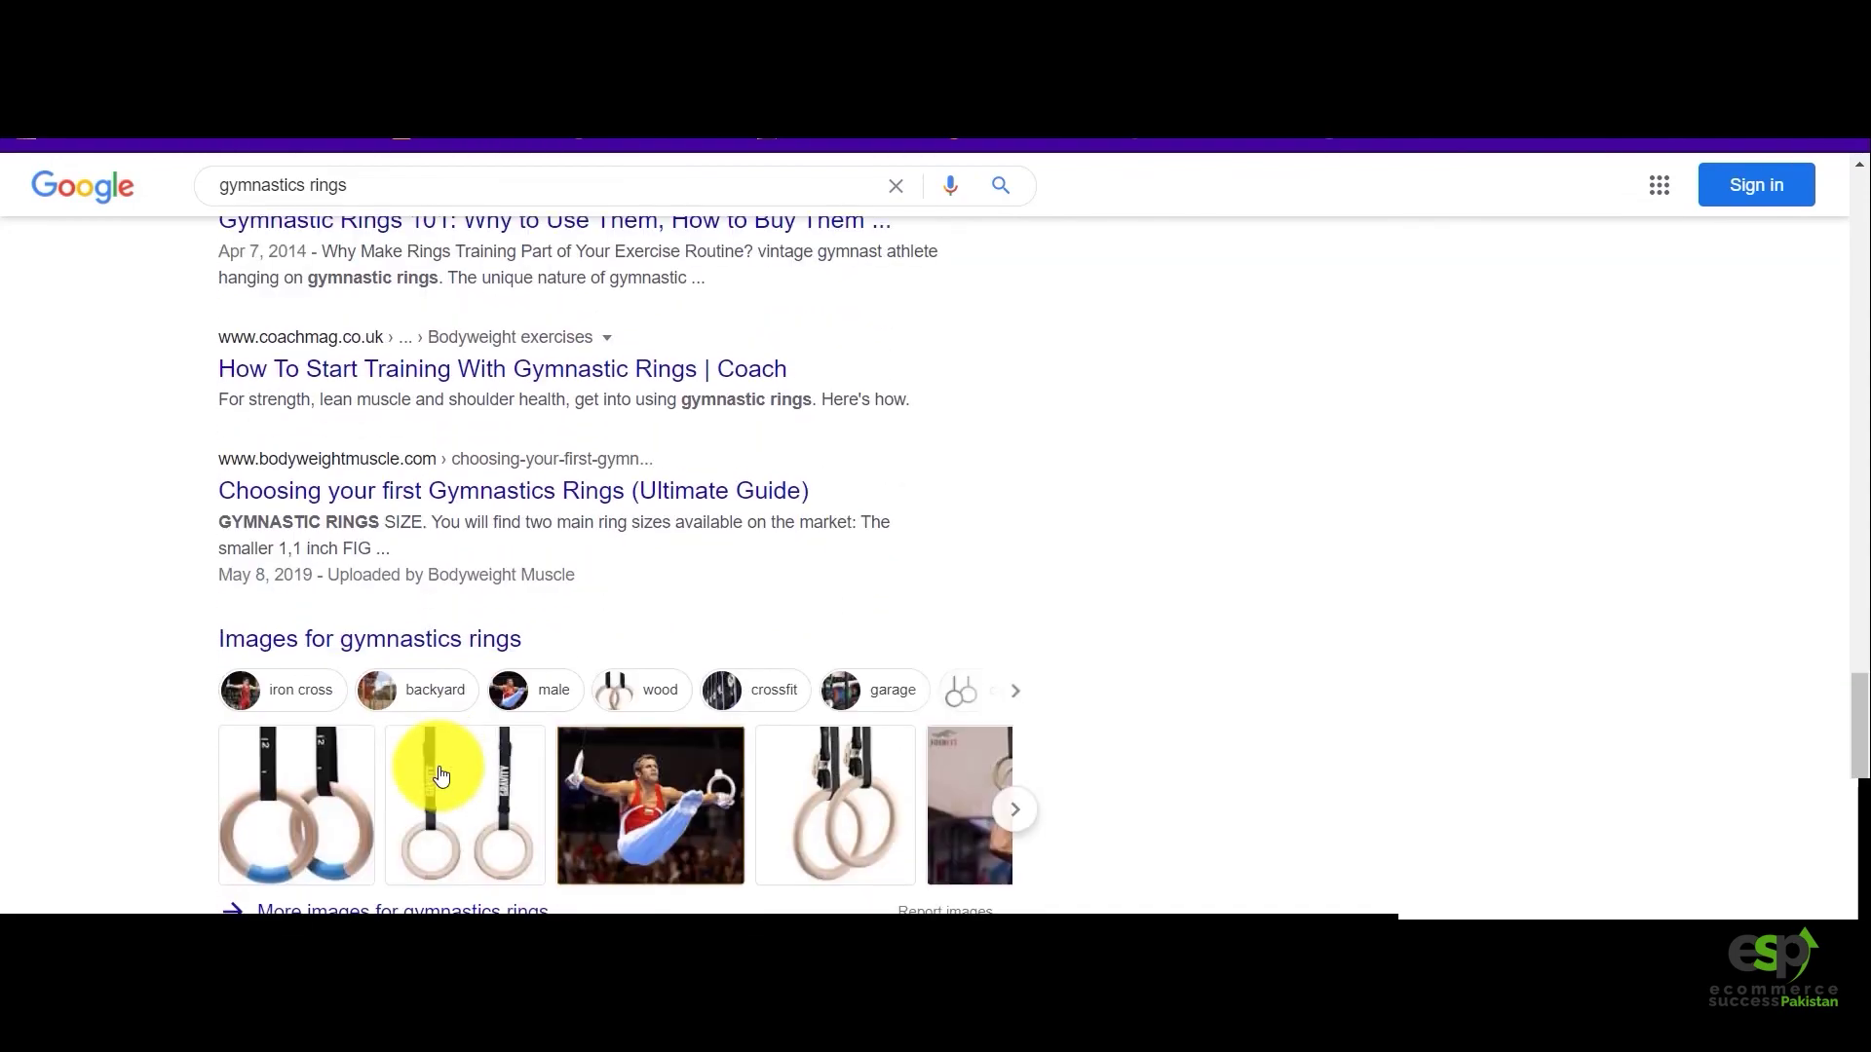
pyautogui.scroll(-4, 442, 772)
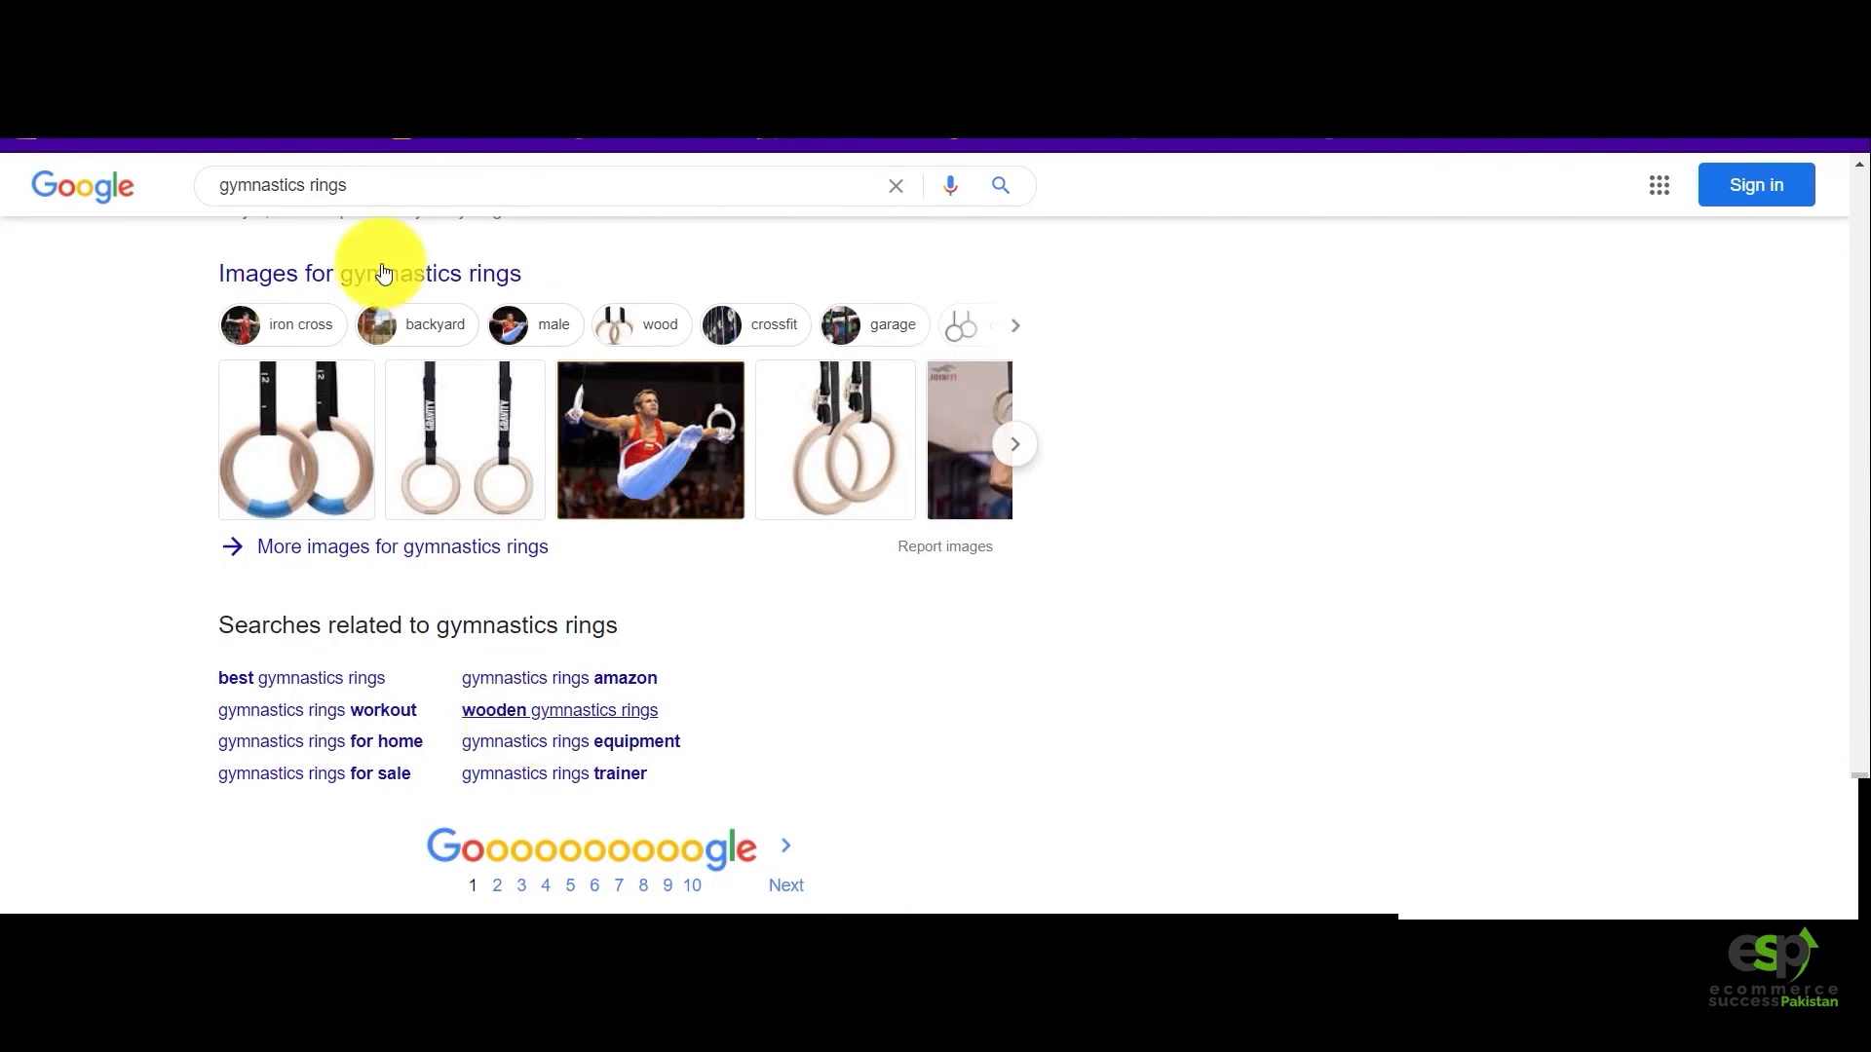
# Shorten the Google query to "gymnastics" and run the search.
pyautogui.click(395, 193)
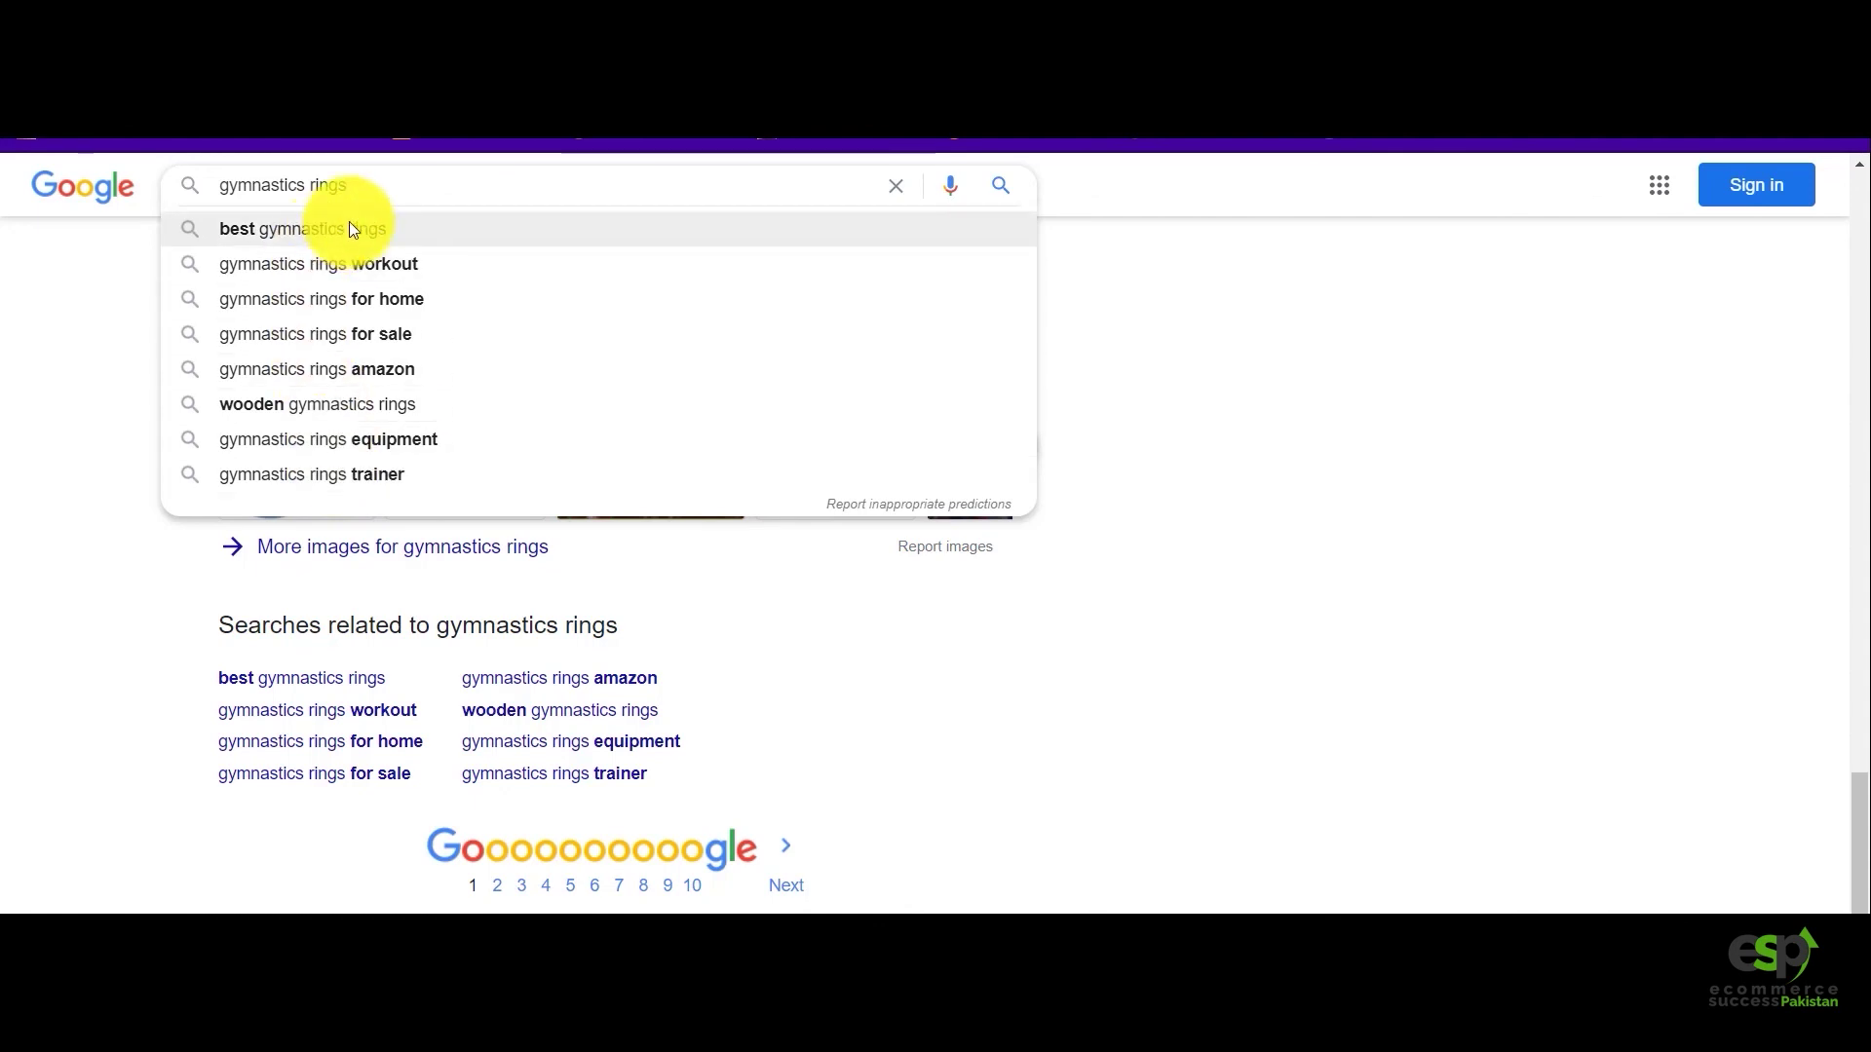
pyautogui.moveTo(360, 185); pyautogui.dragTo(303, 187)
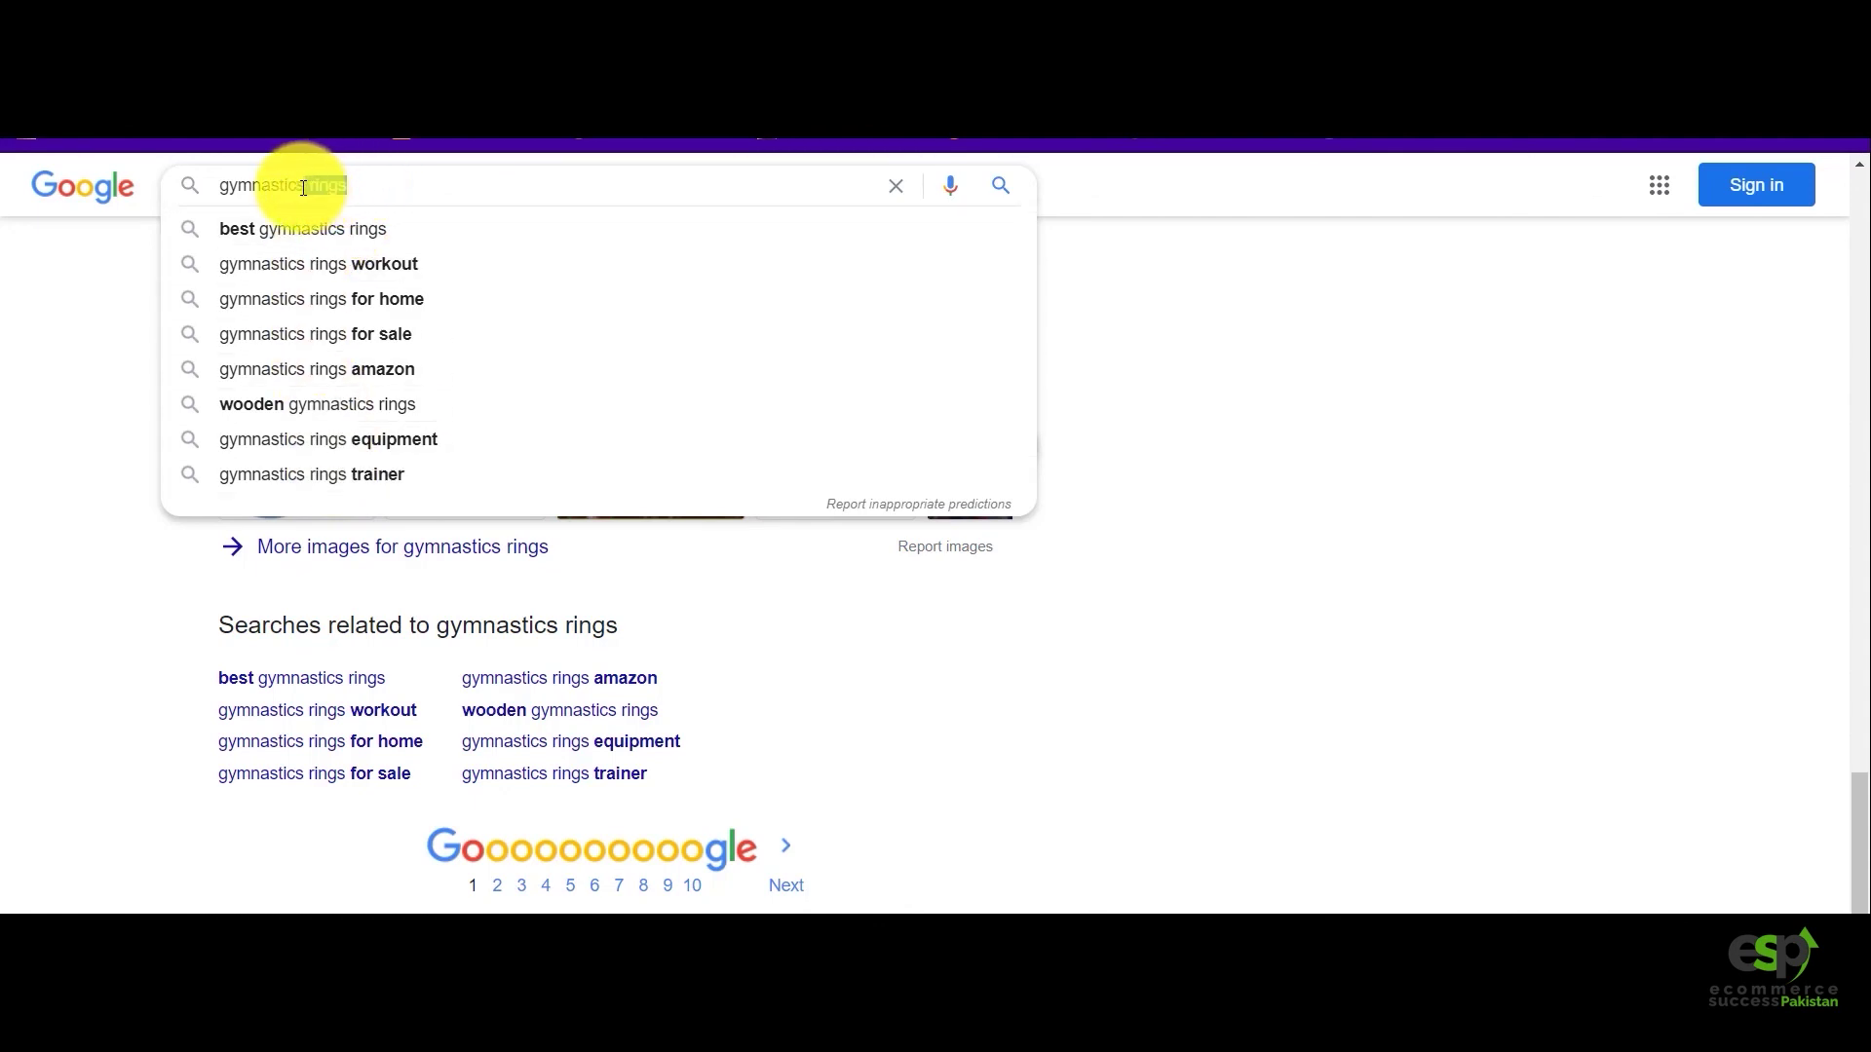
pyautogui.press('BackSpace')
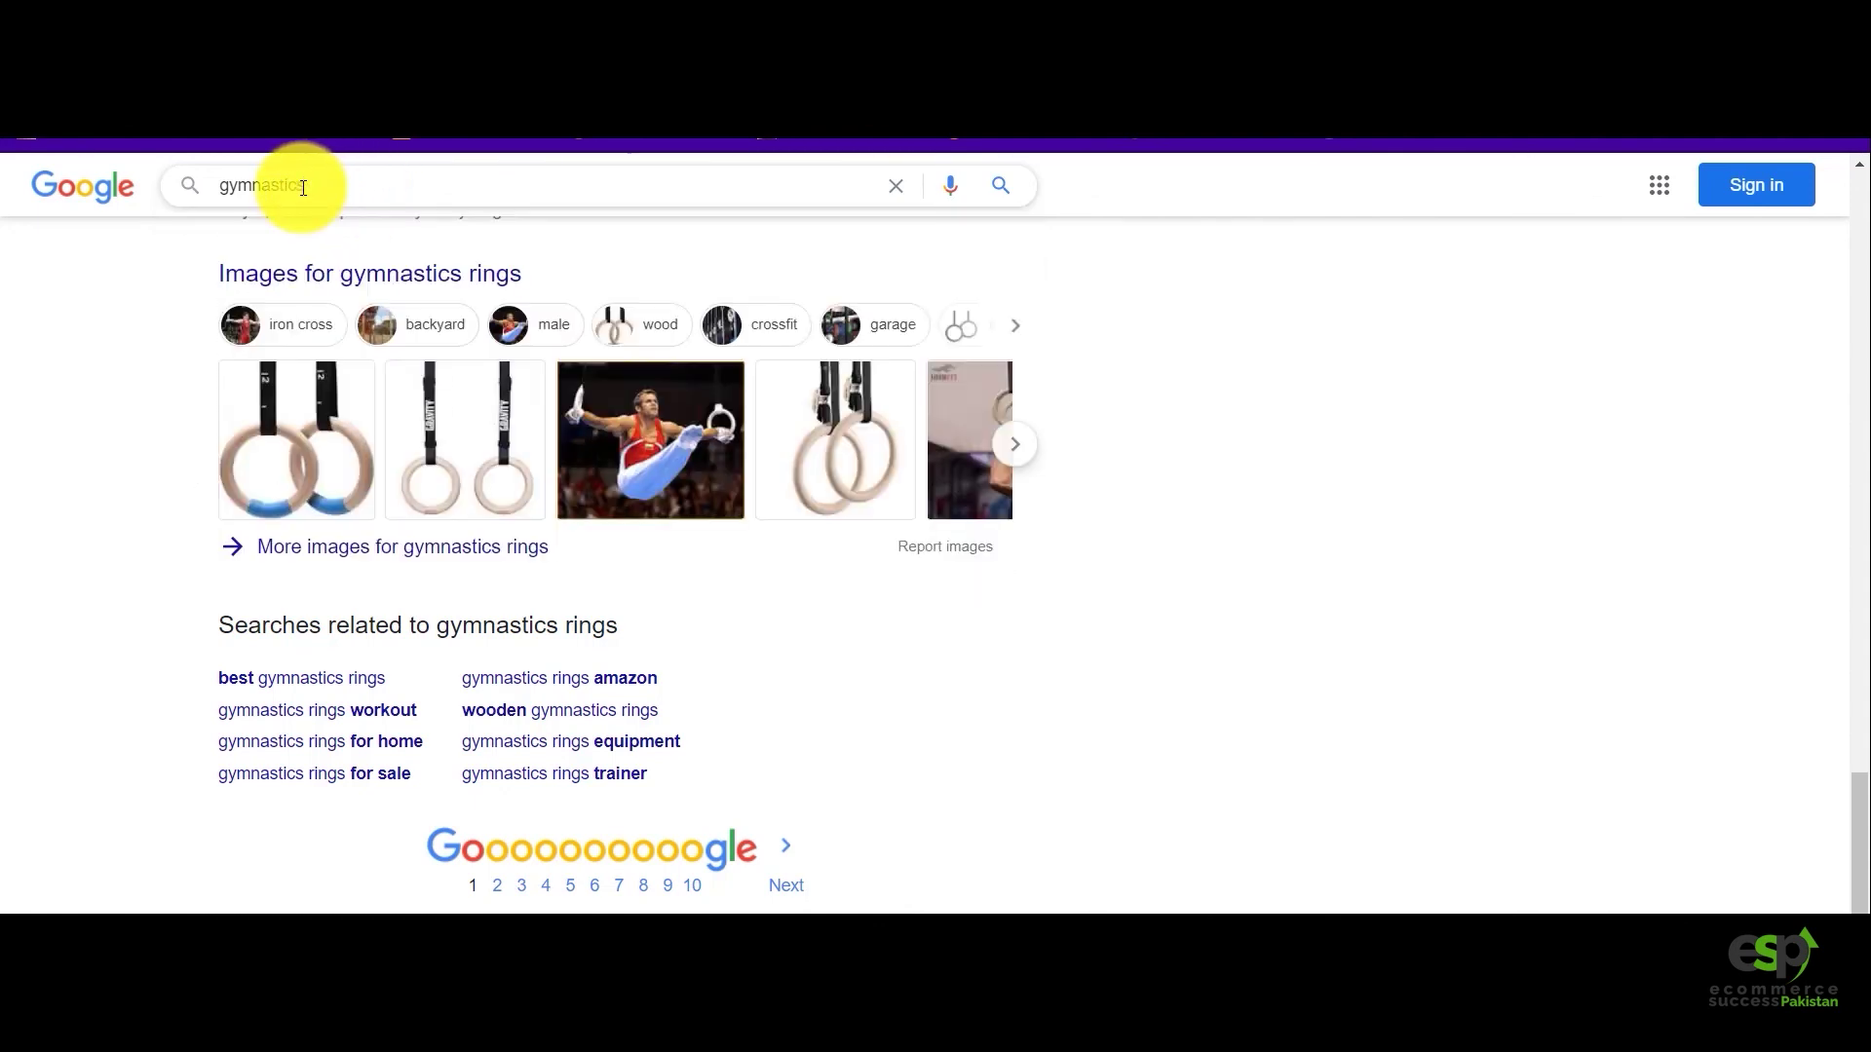
pyautogui.press('Return')
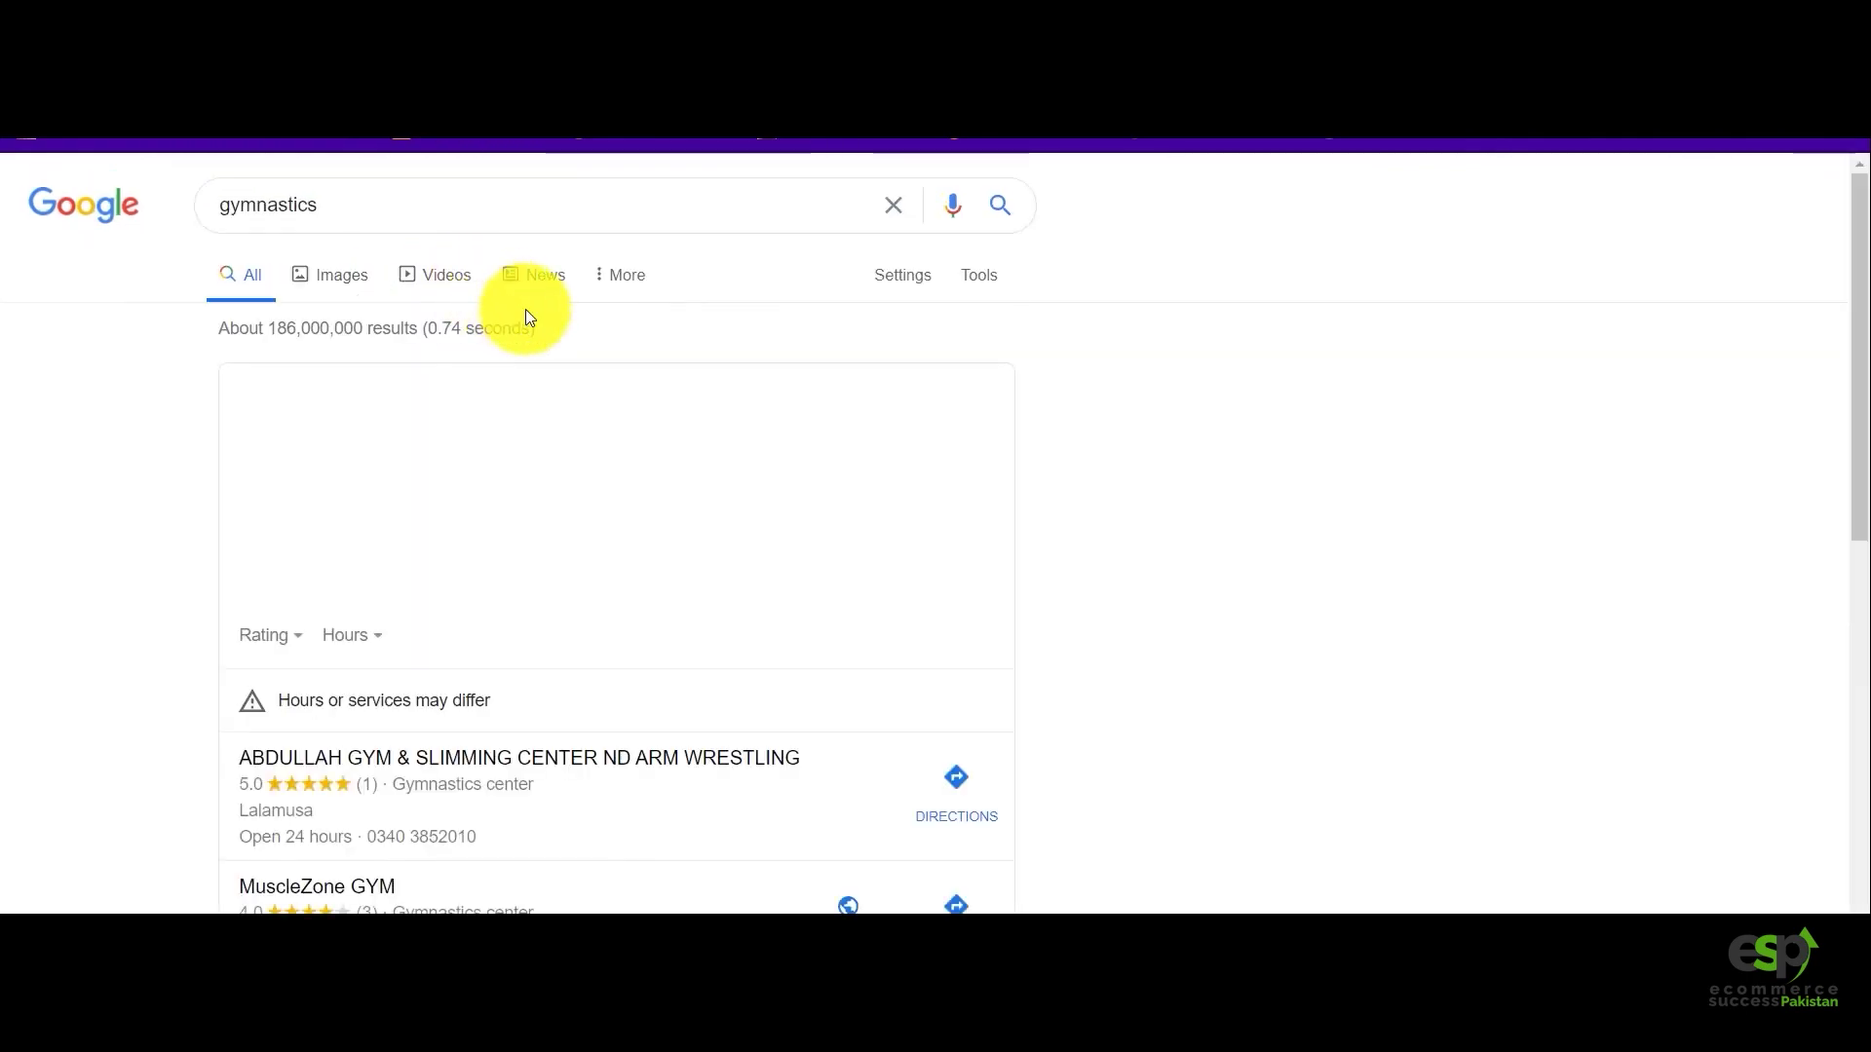
# Examine the related searches at the end of the "gymnastics" results, then return to the start of the results.
pyautogui.scroll(-20, 513, 362)
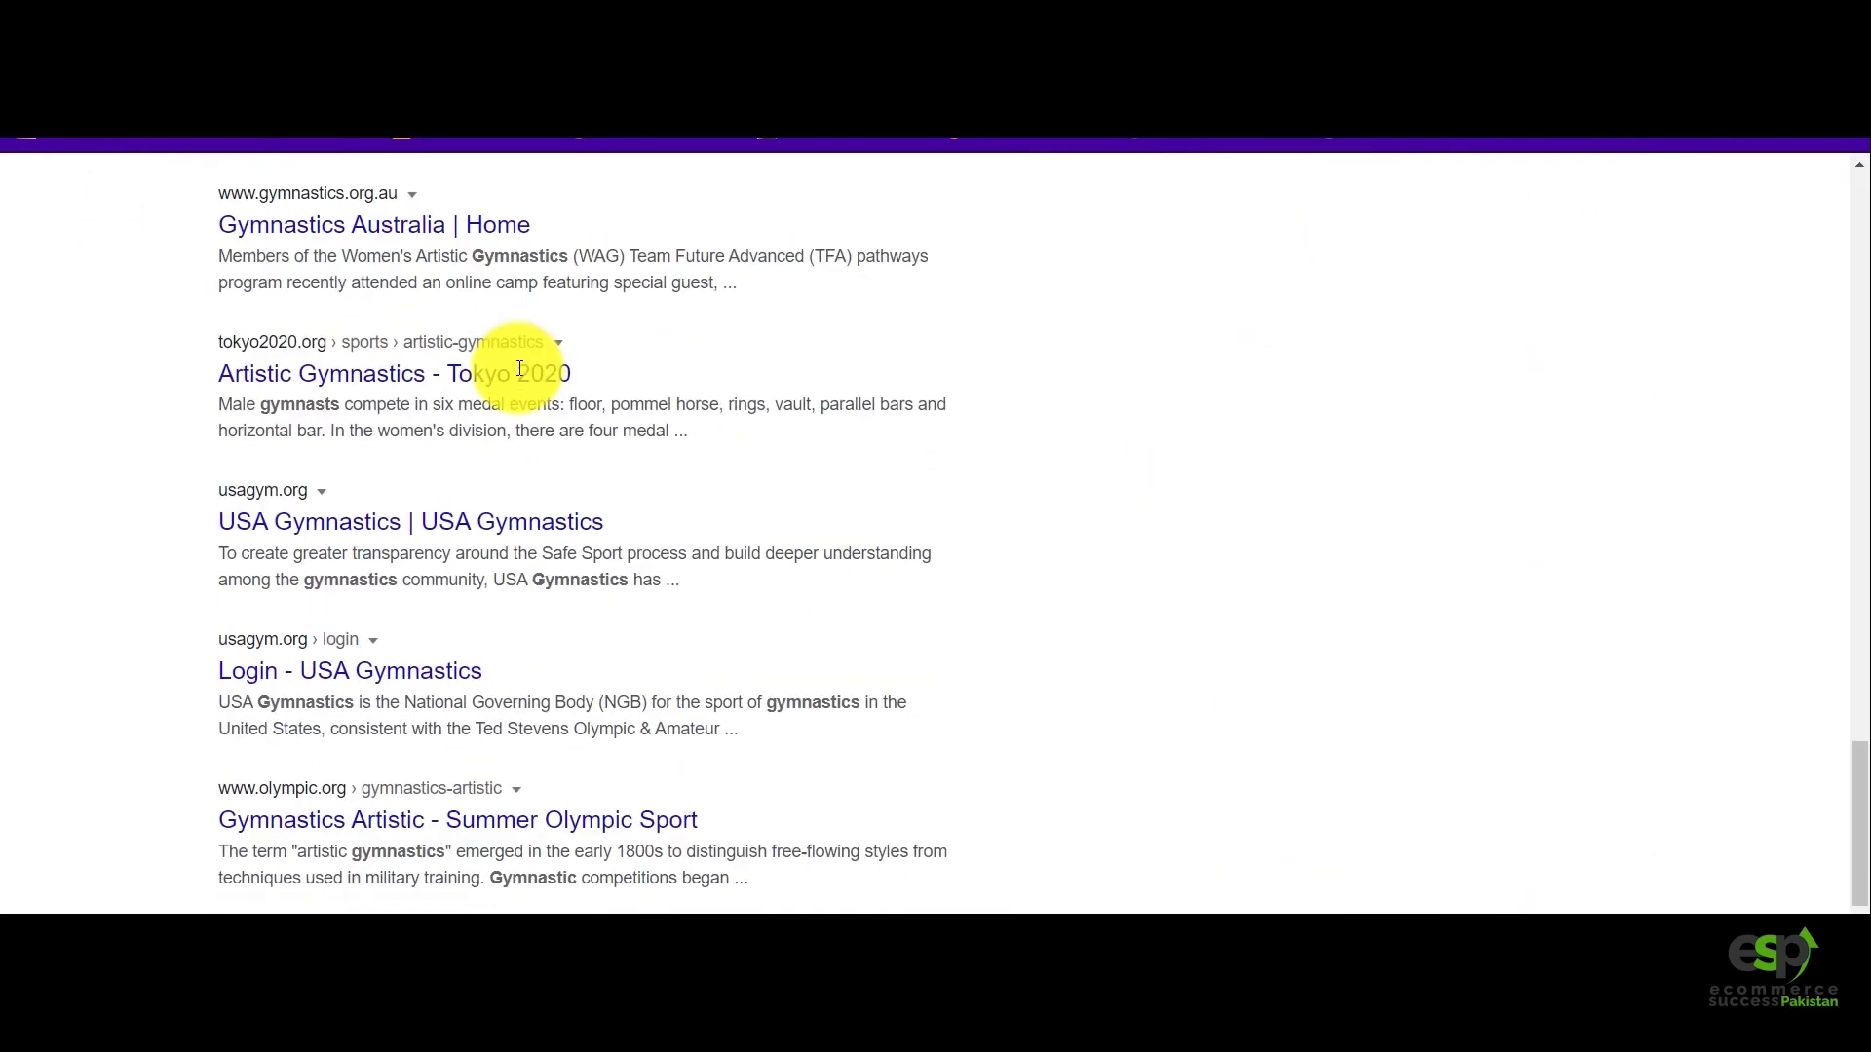
pyautogui.scroll(-5, 520, 377)
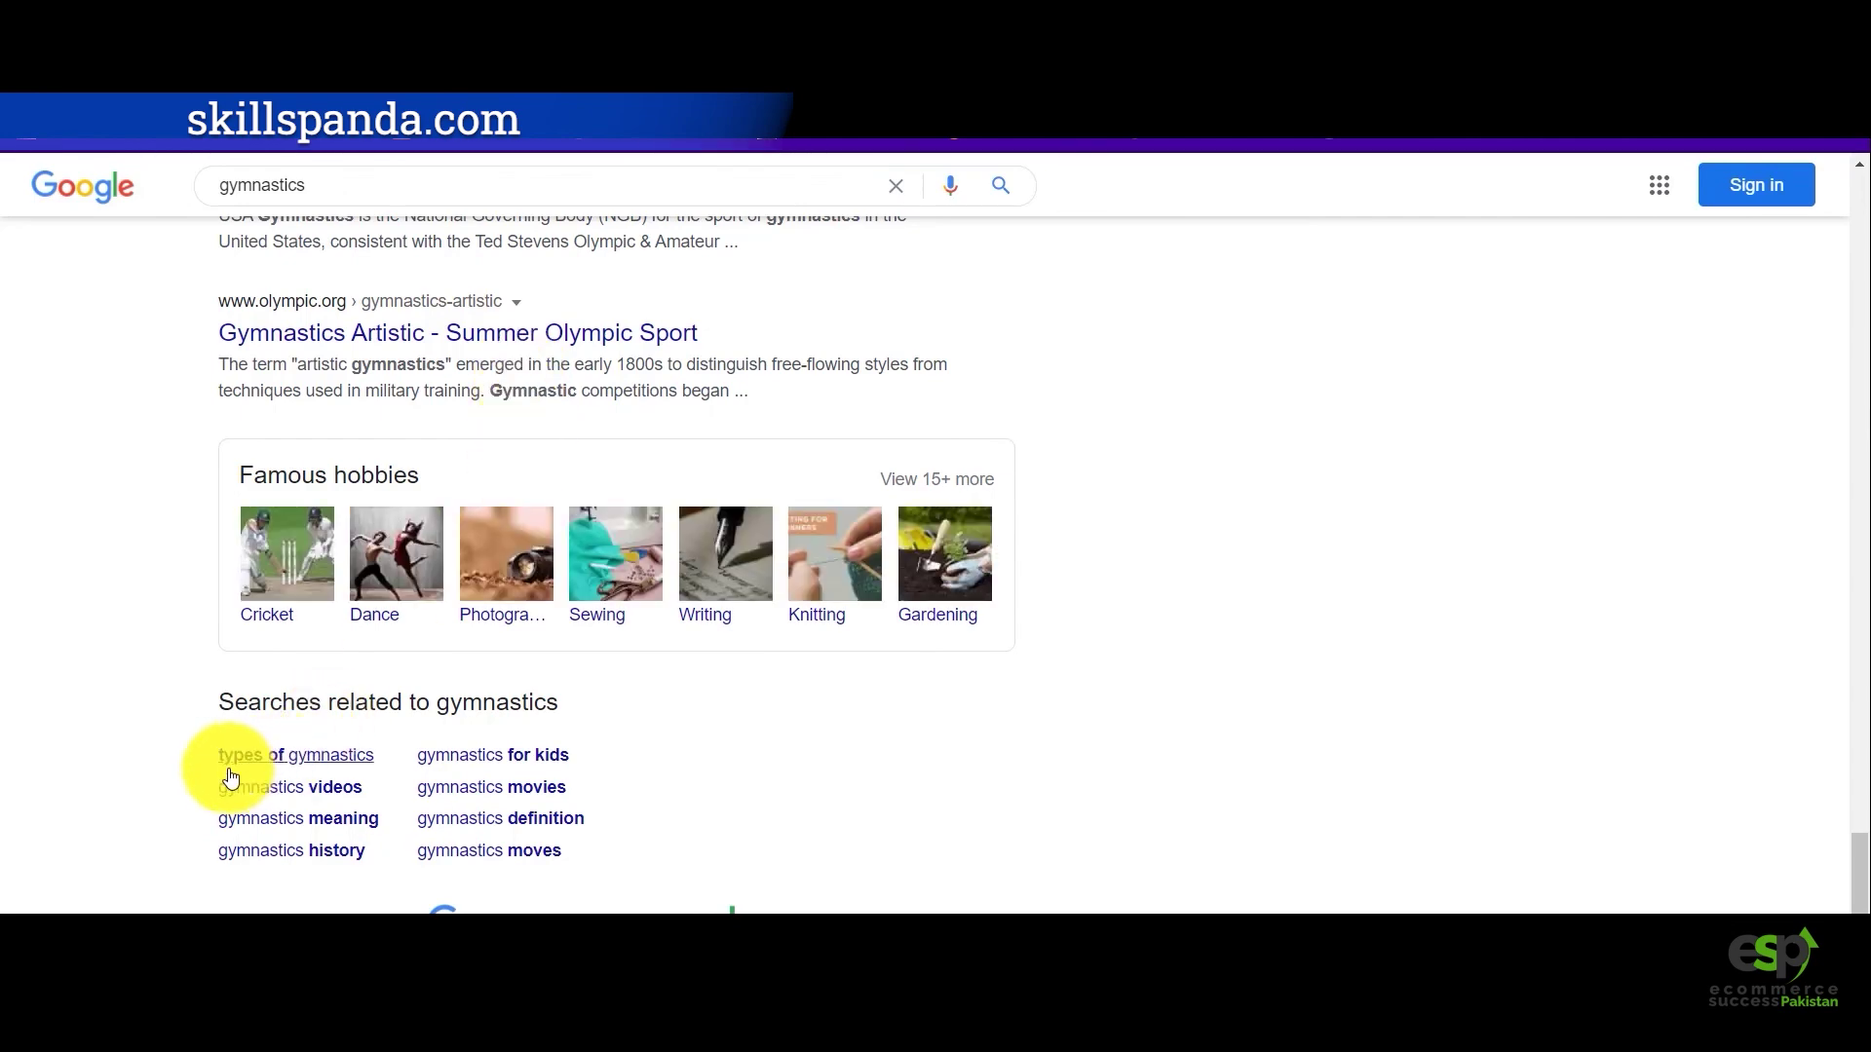
pyautogui.scroll(3, 185, 811)
pyautogui.scroll(-1, 313, 793)
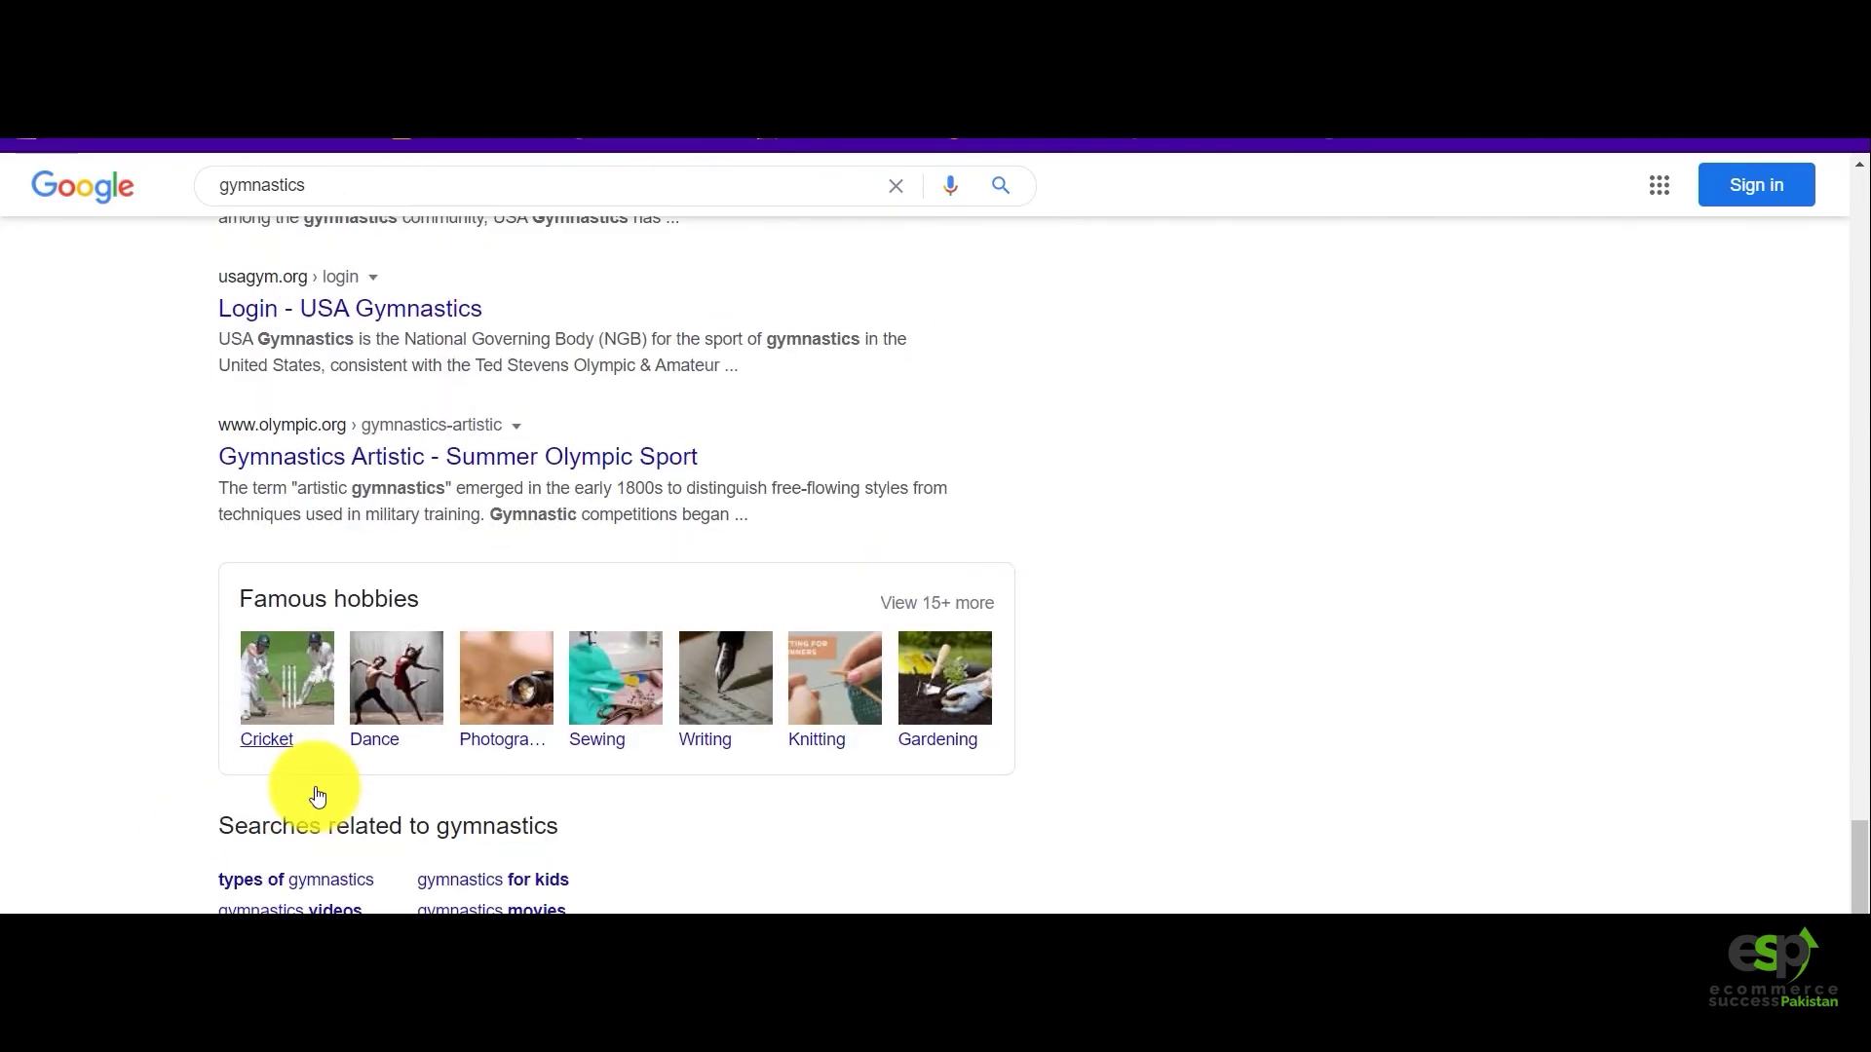
pyautogui.scroll(-1, 313, 787)
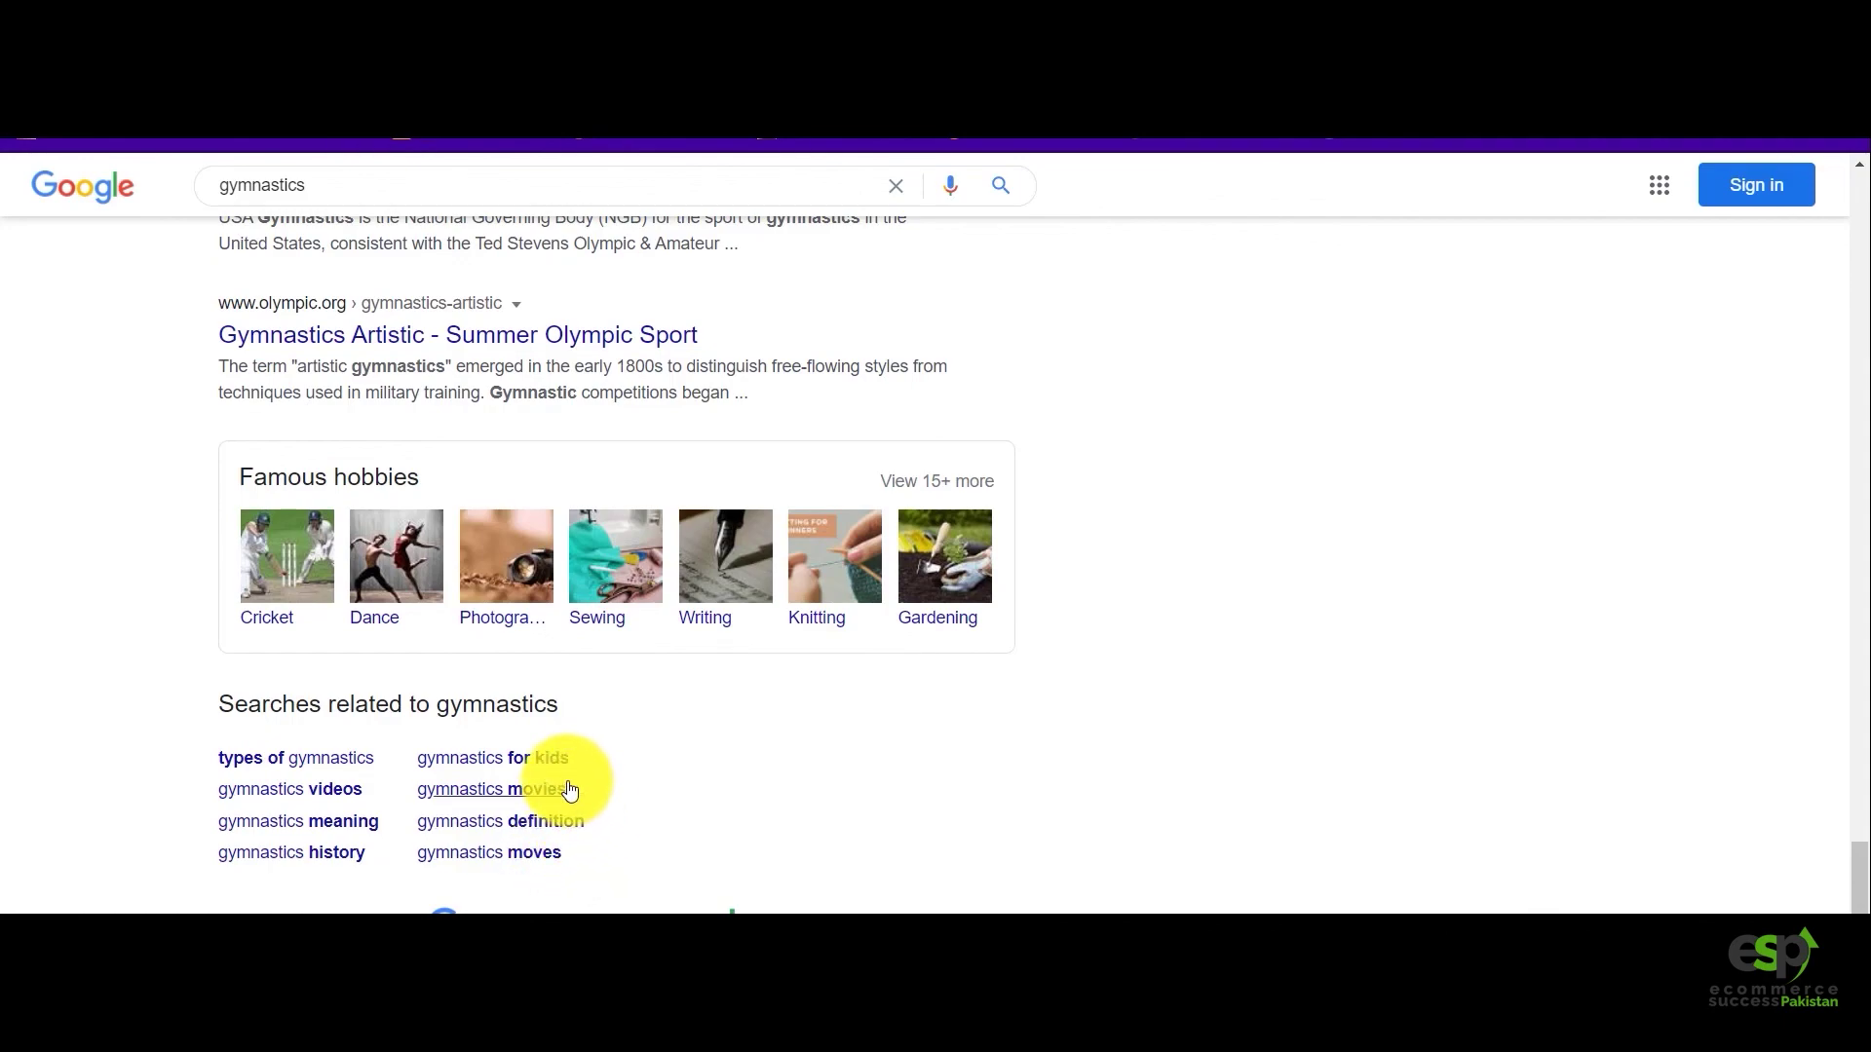
pyautogui.scroll(15, 571, 781)
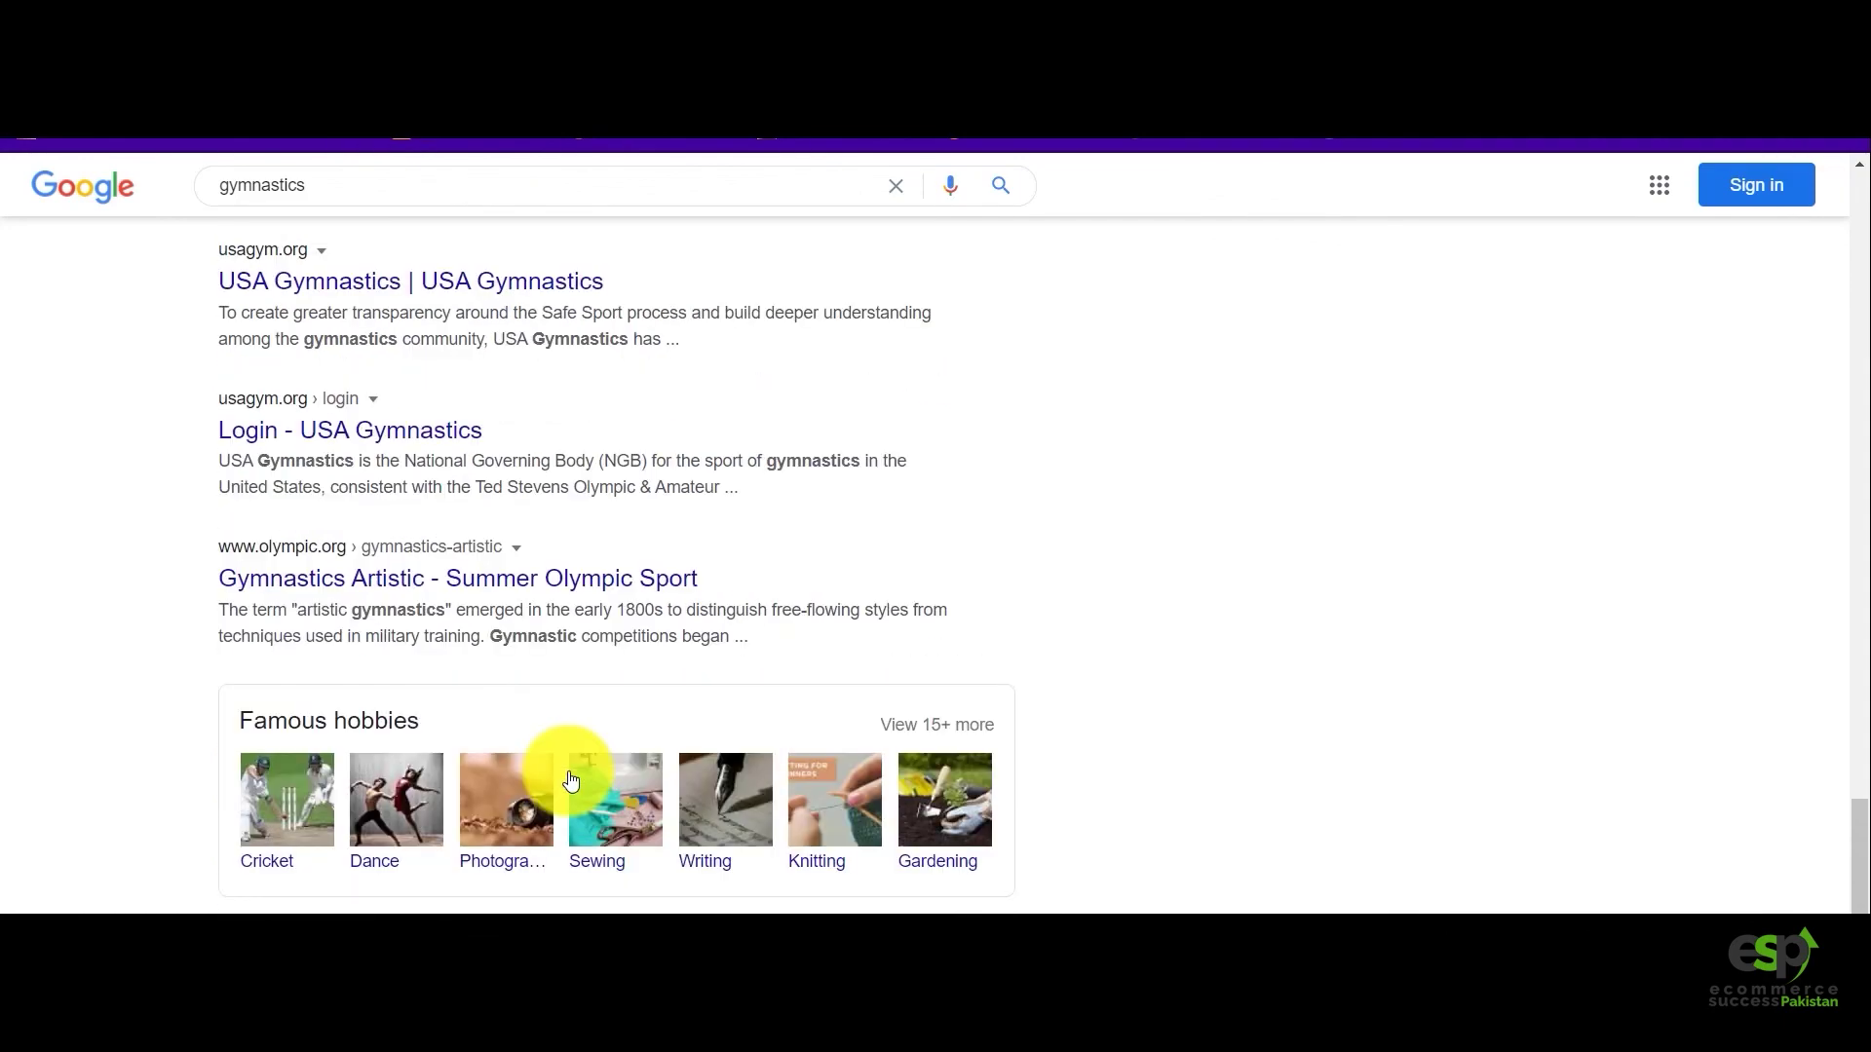
pyautogui.scroll(12, 574, 780)
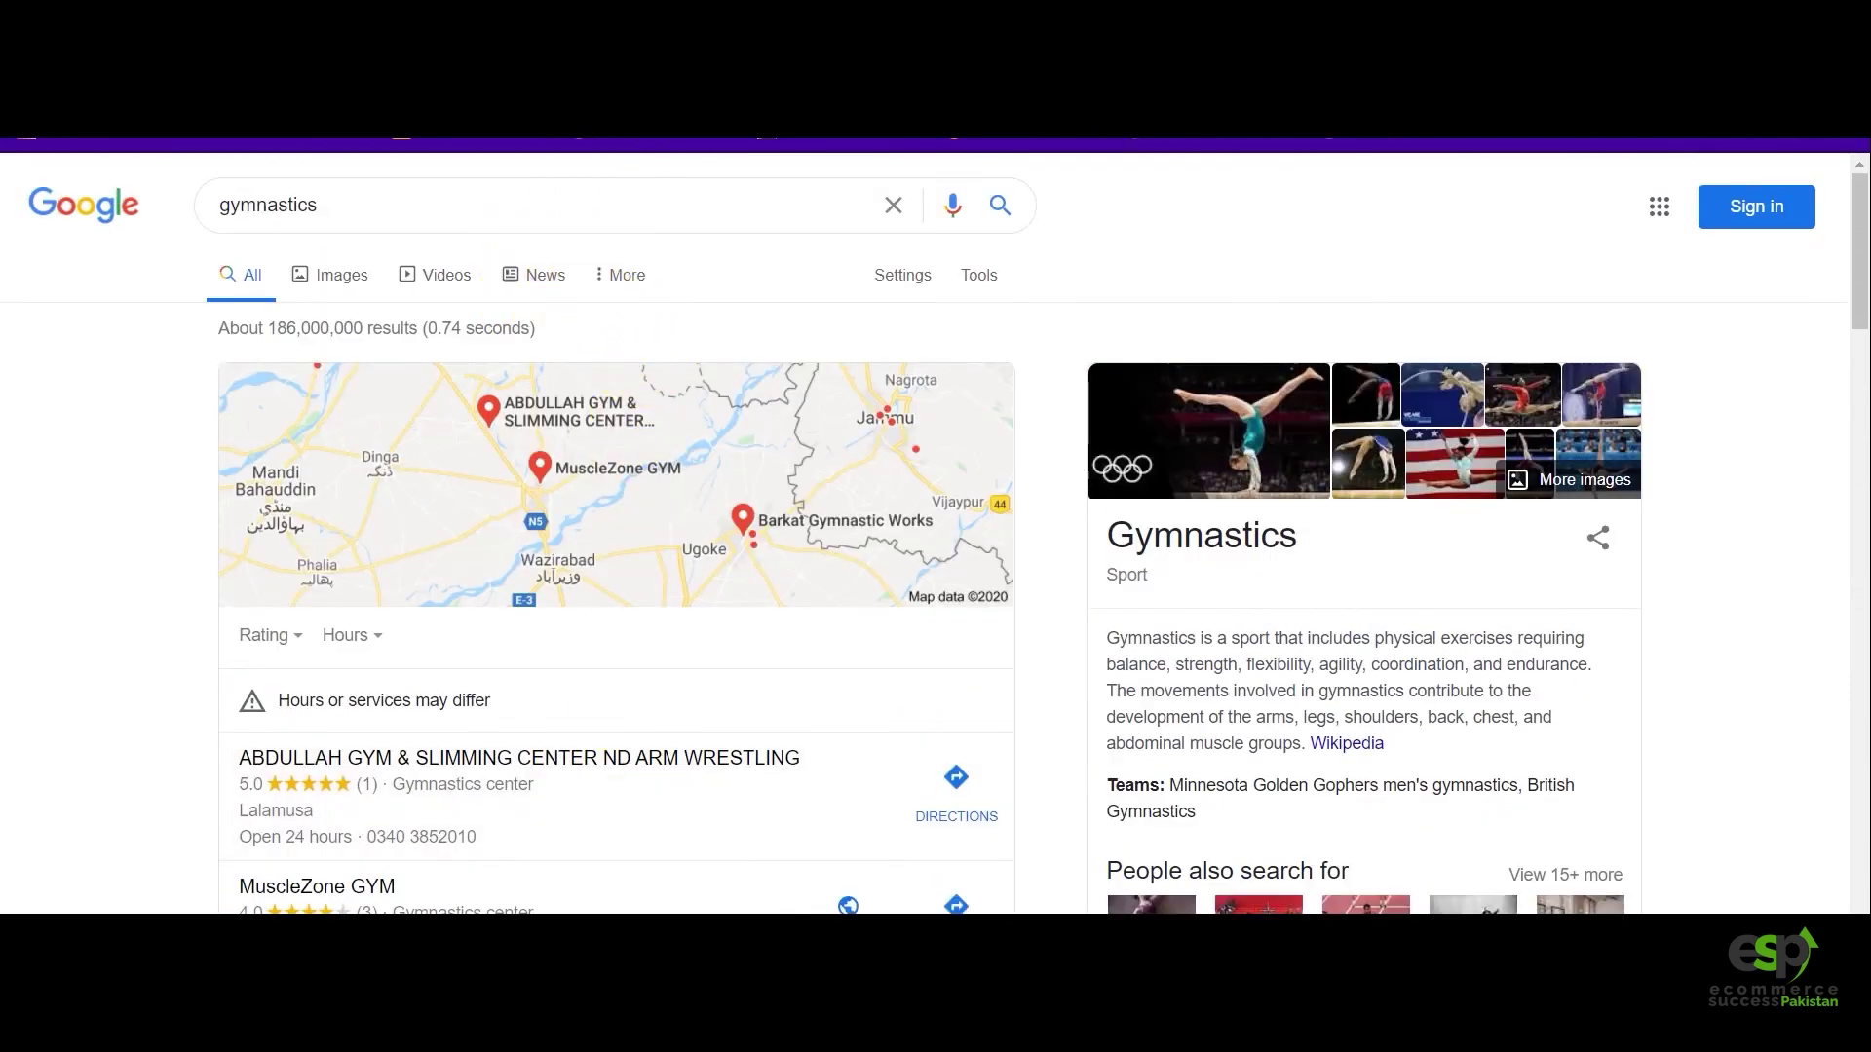
# Switch back to the Amazon book search and show the keyword suggestions for "school".
pyautogui.click(673, 27)
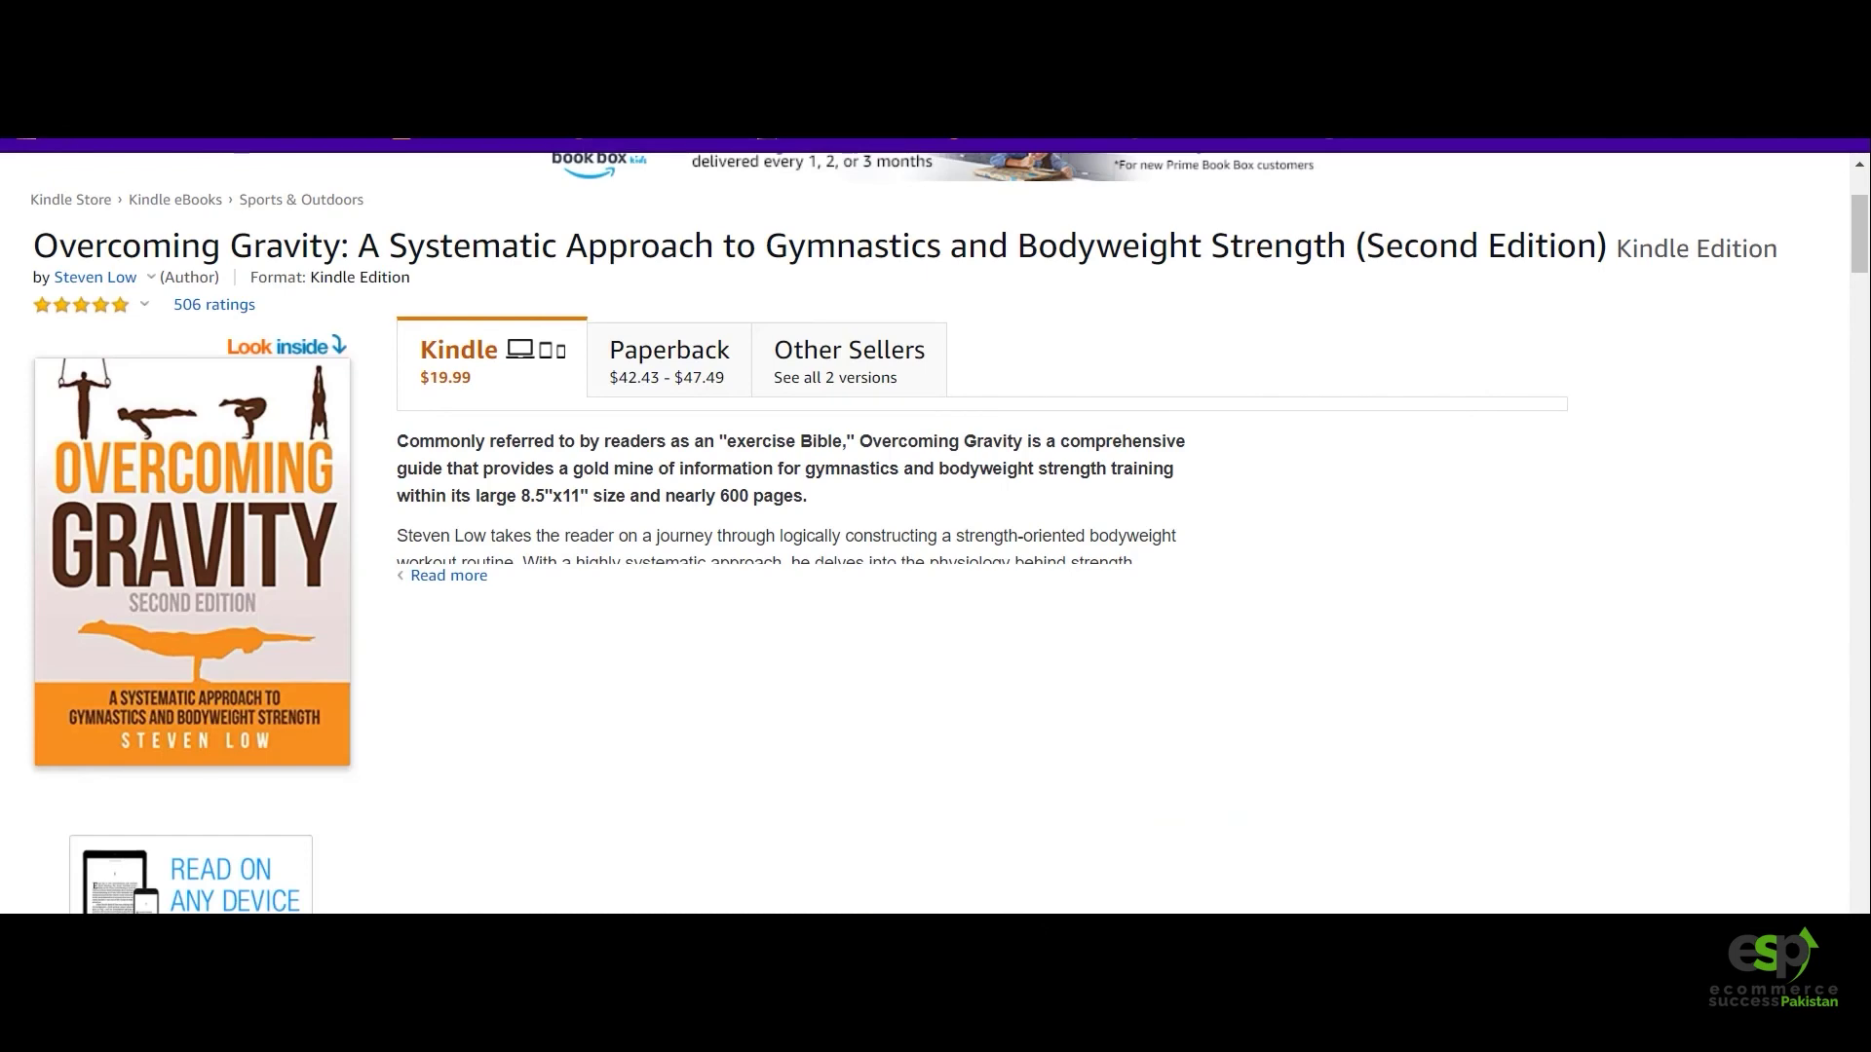
pyautogui.hotkey('ctrl', 'shift', 'Tab')
pyautogui.click(524, 183)
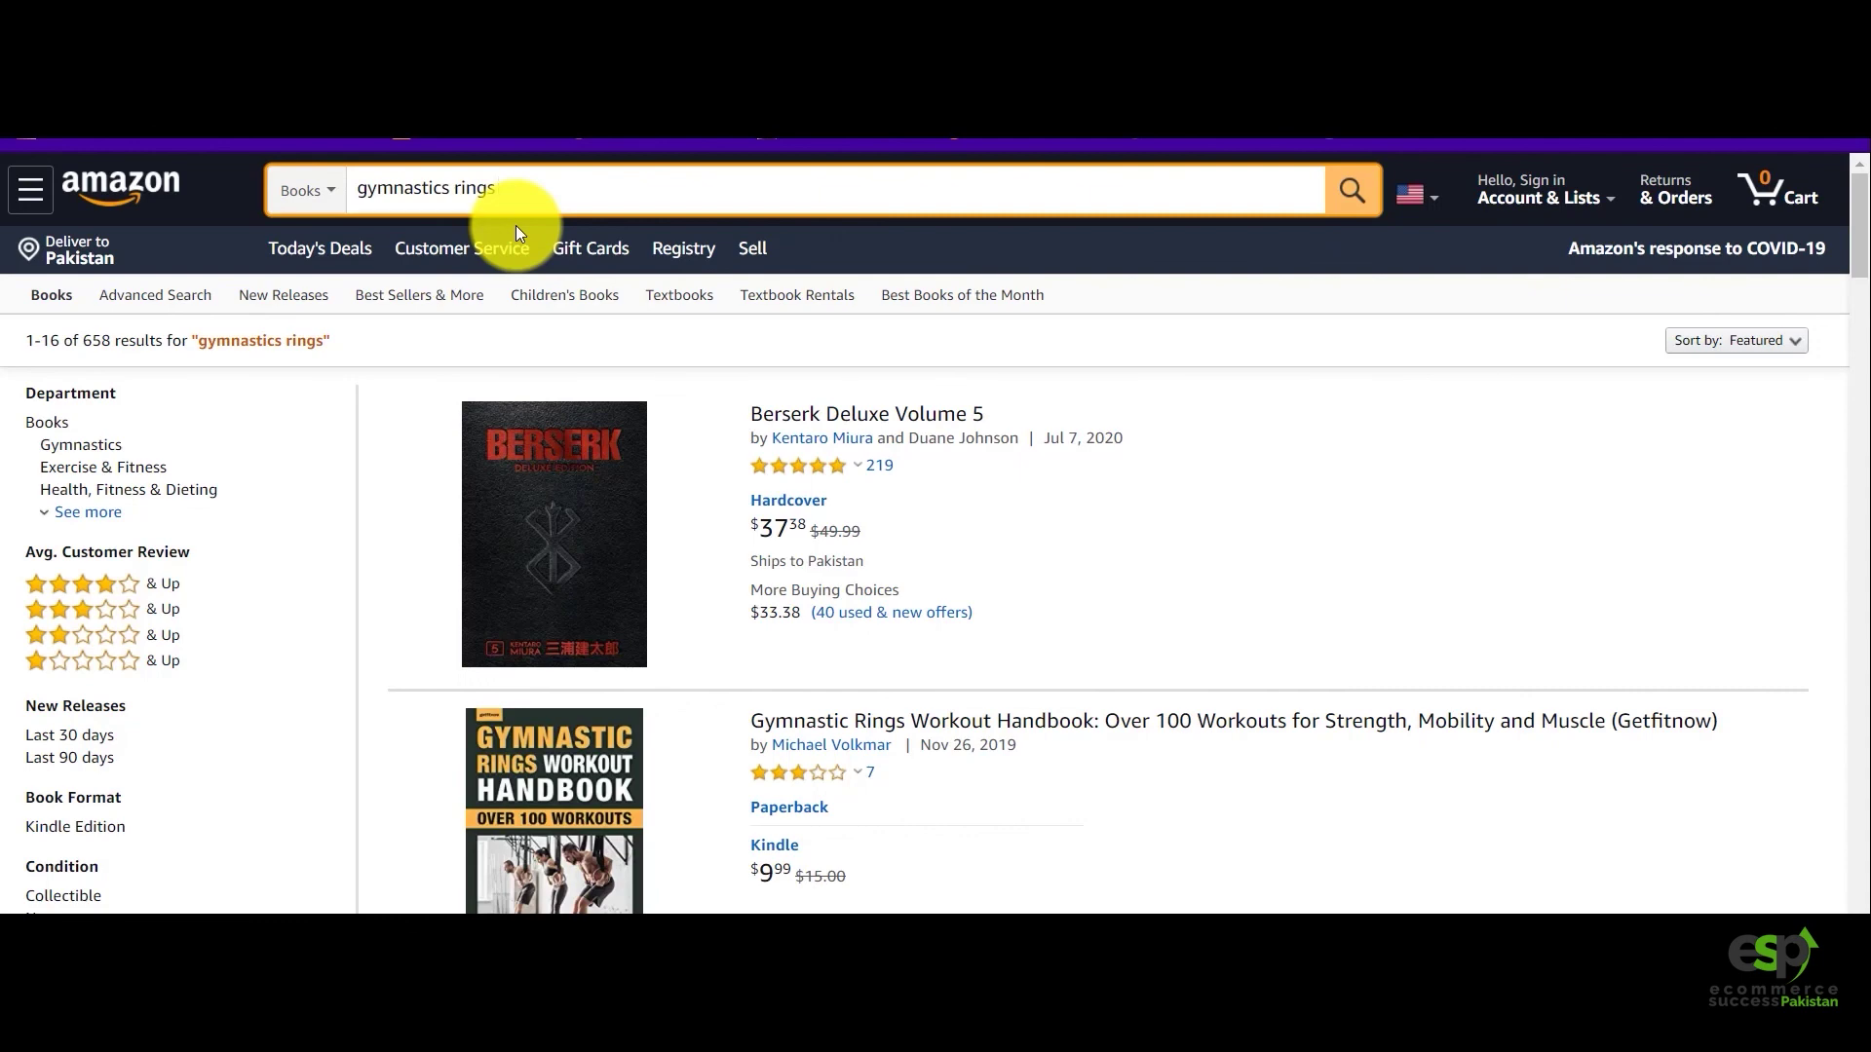
pyautogui.moveTo(499, 188); pyautogui.dragTo(360, 201)
pyautogui.press('BackSpace')
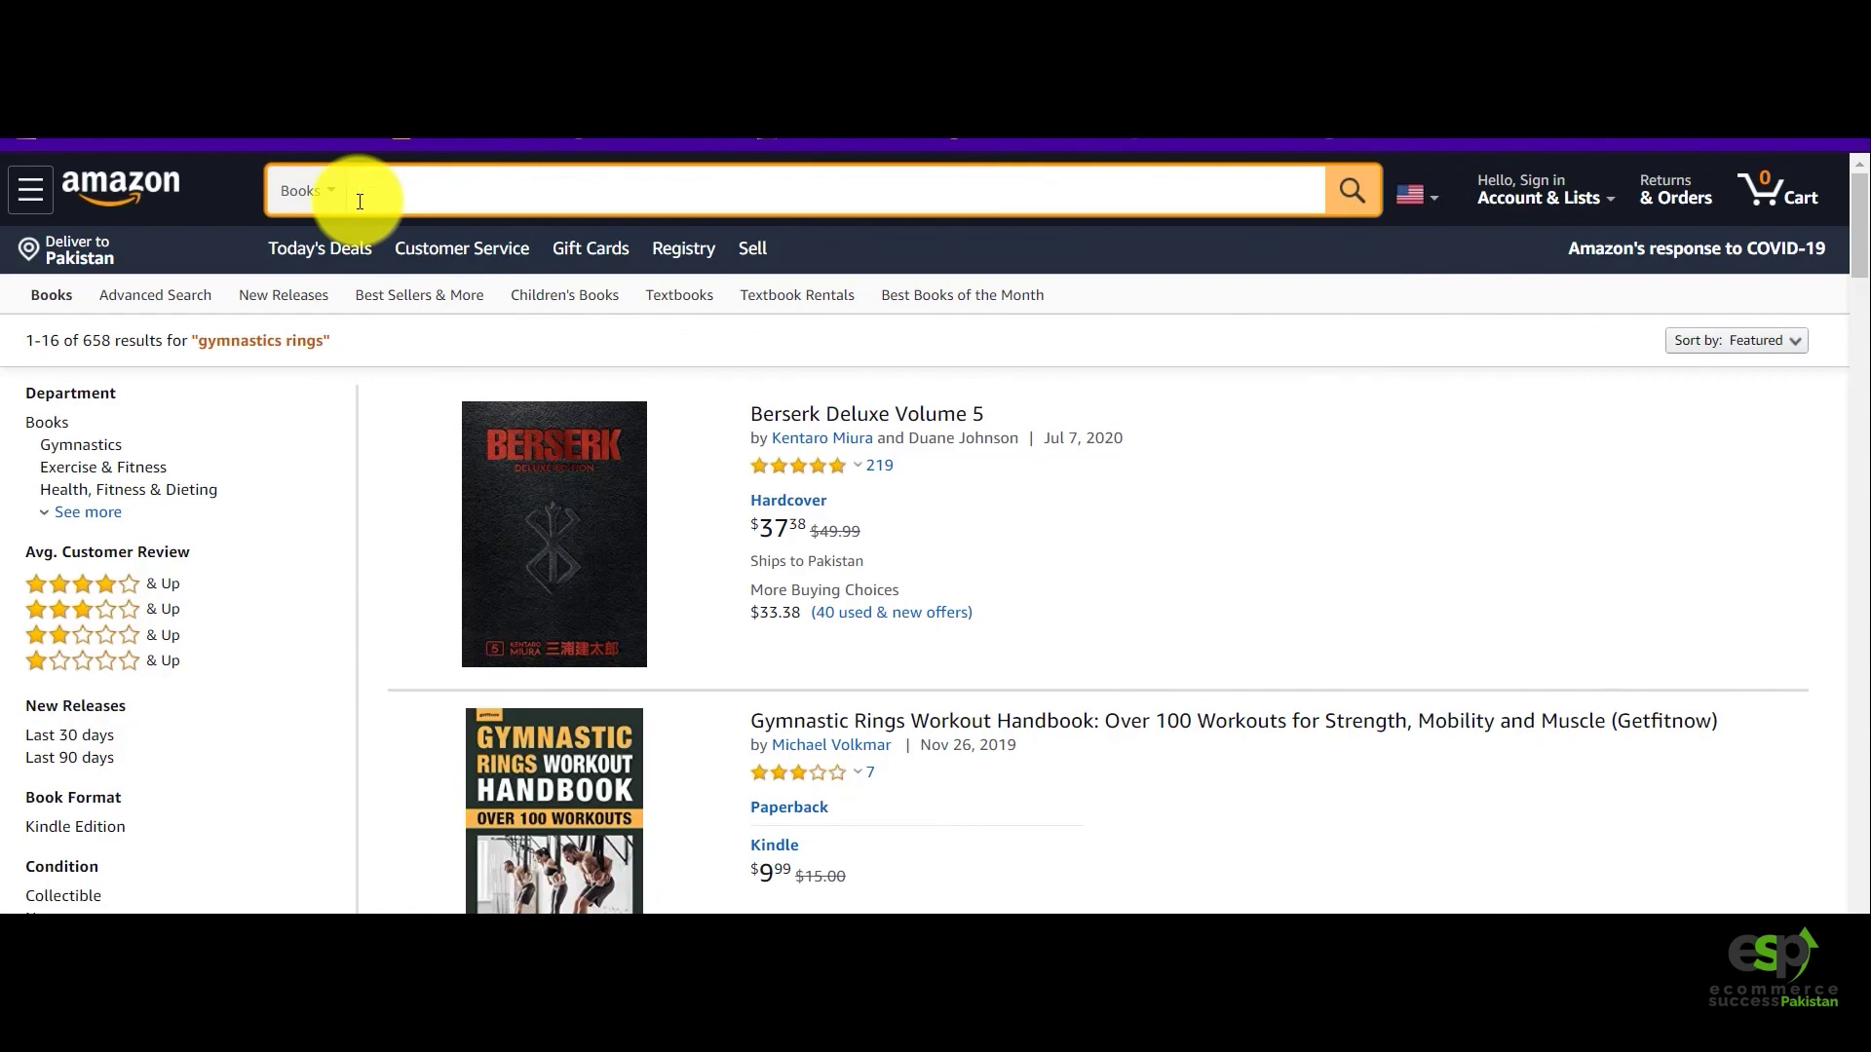
pyautogui.write('school')
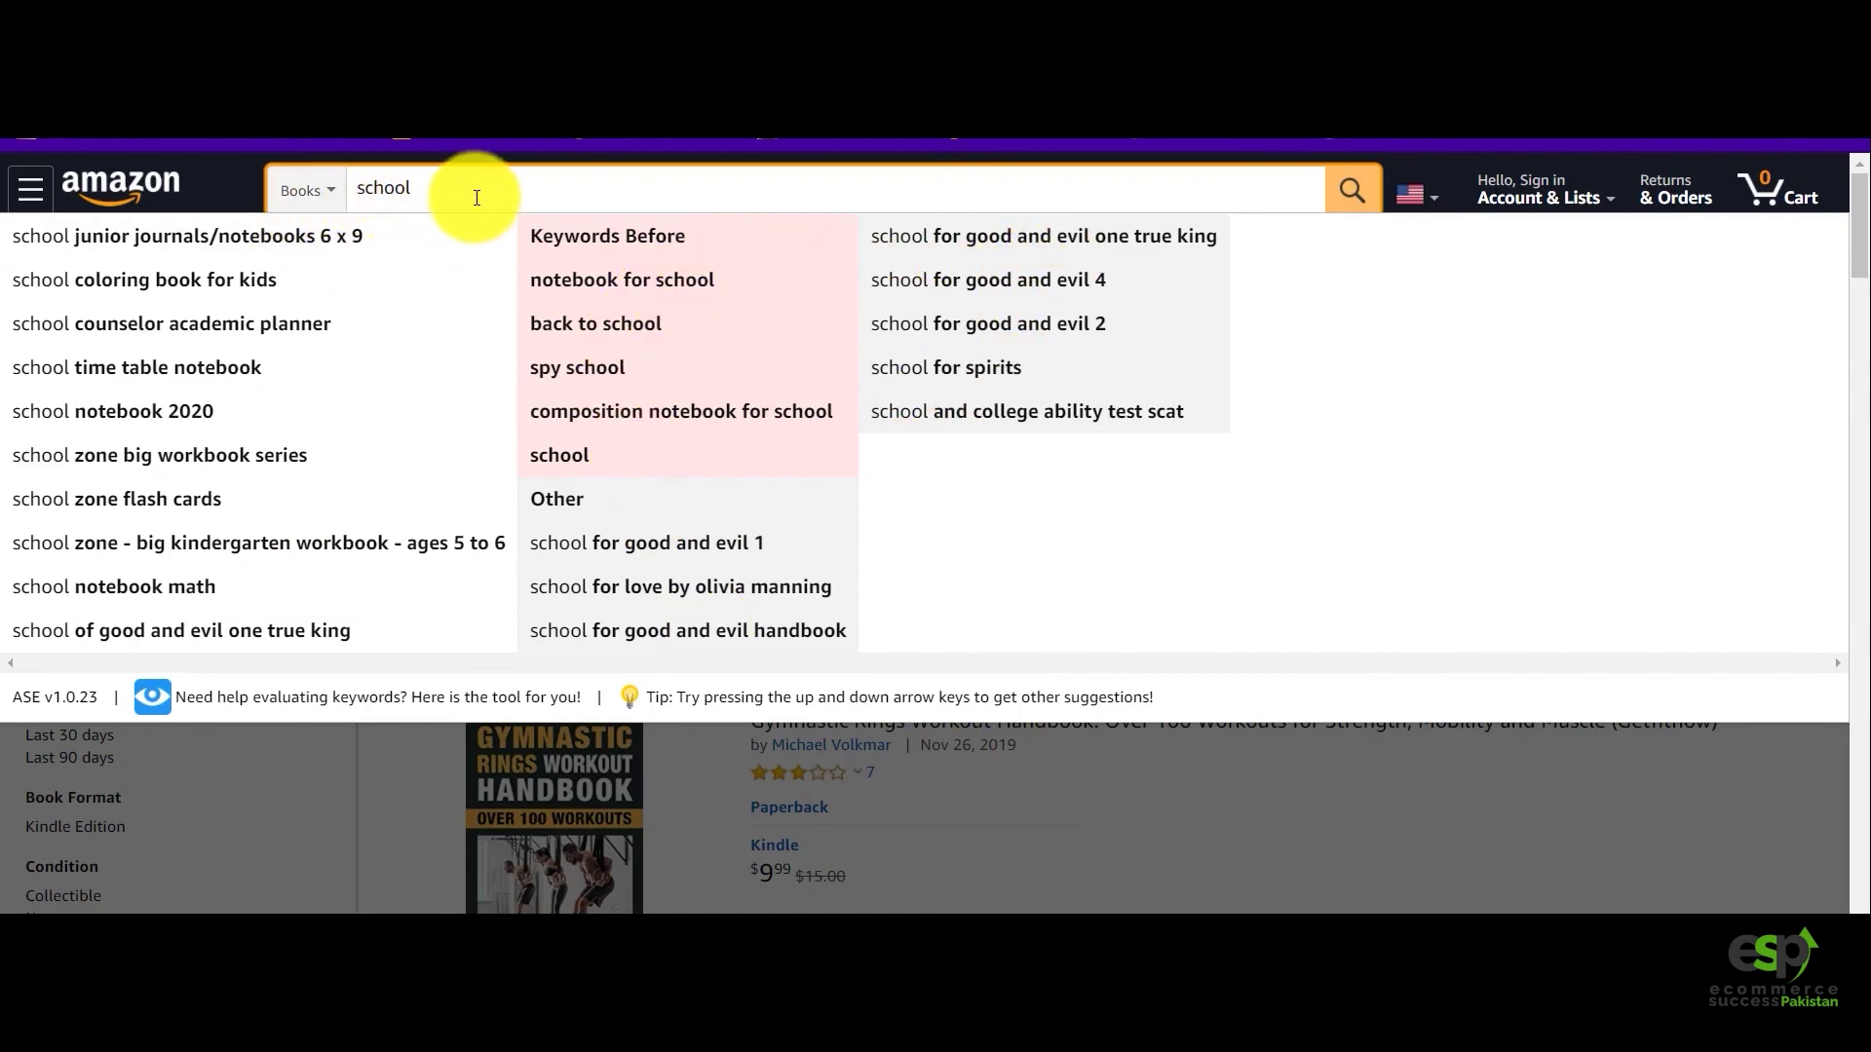
pyautogui.press('BackSpace')
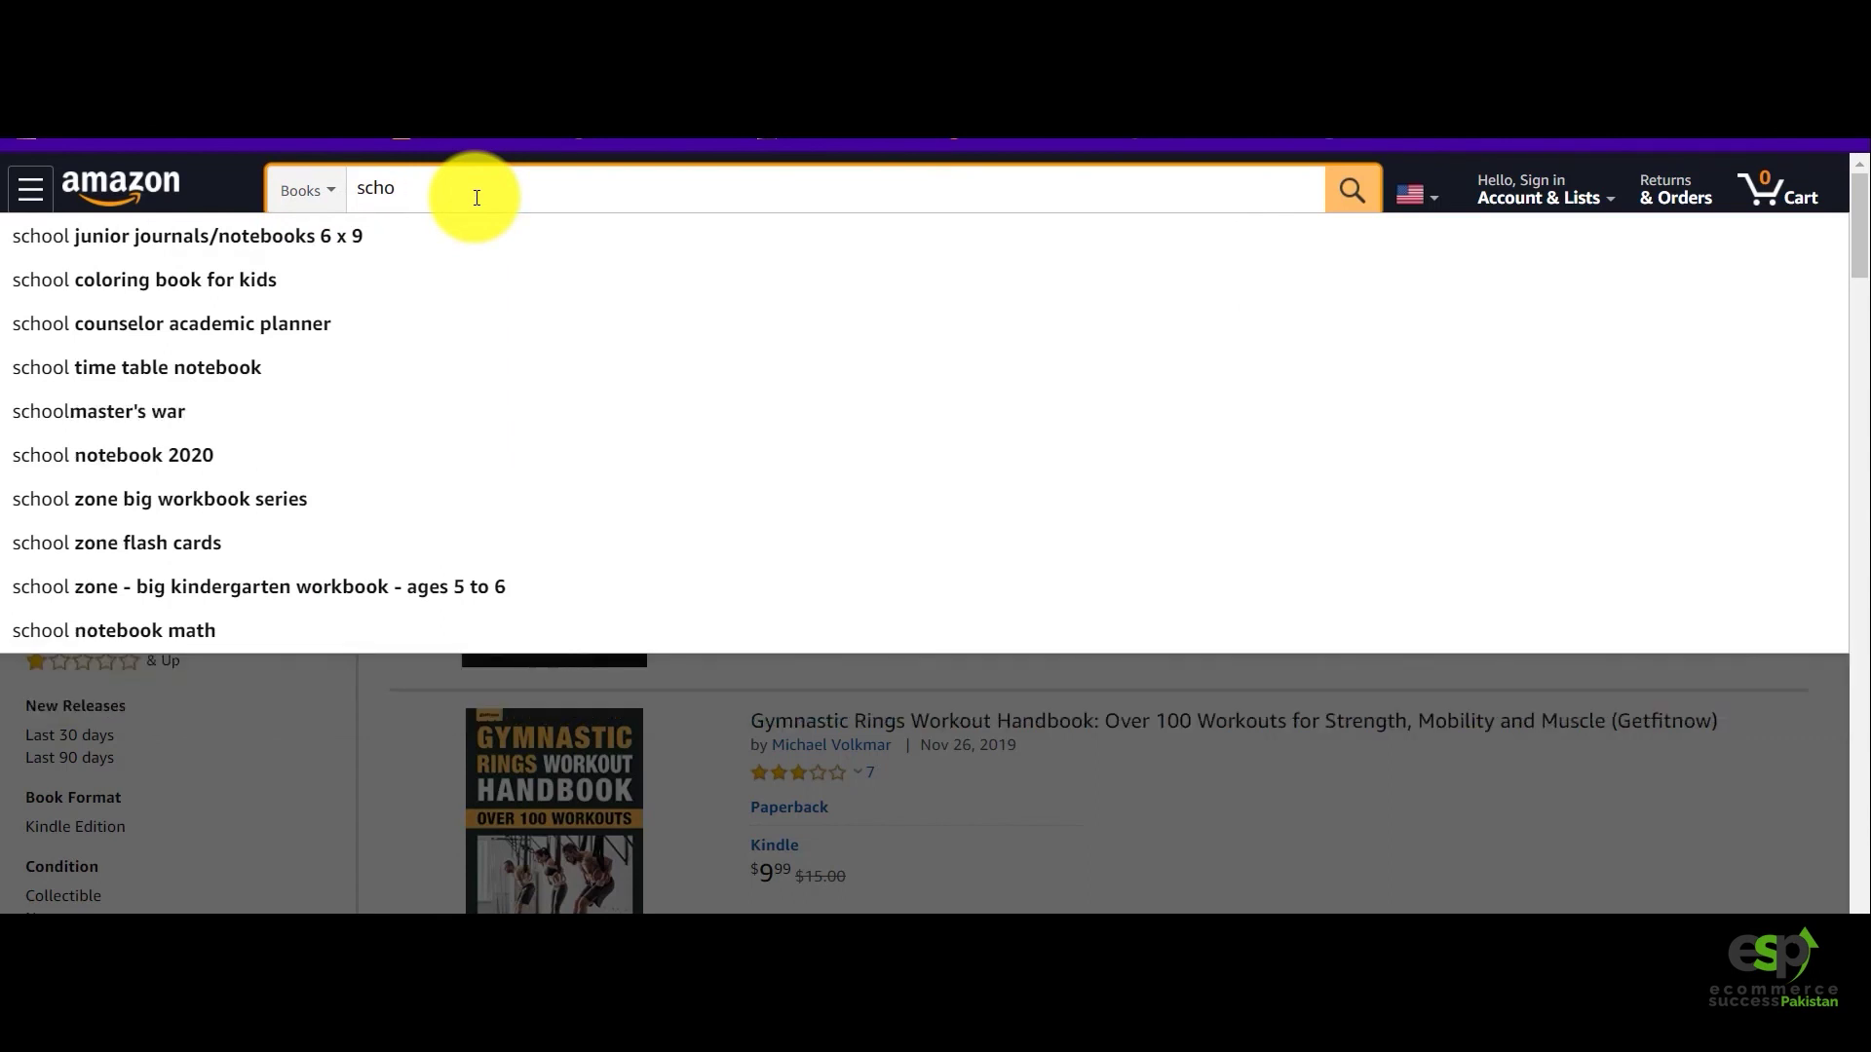
pyautogui.write('ool')
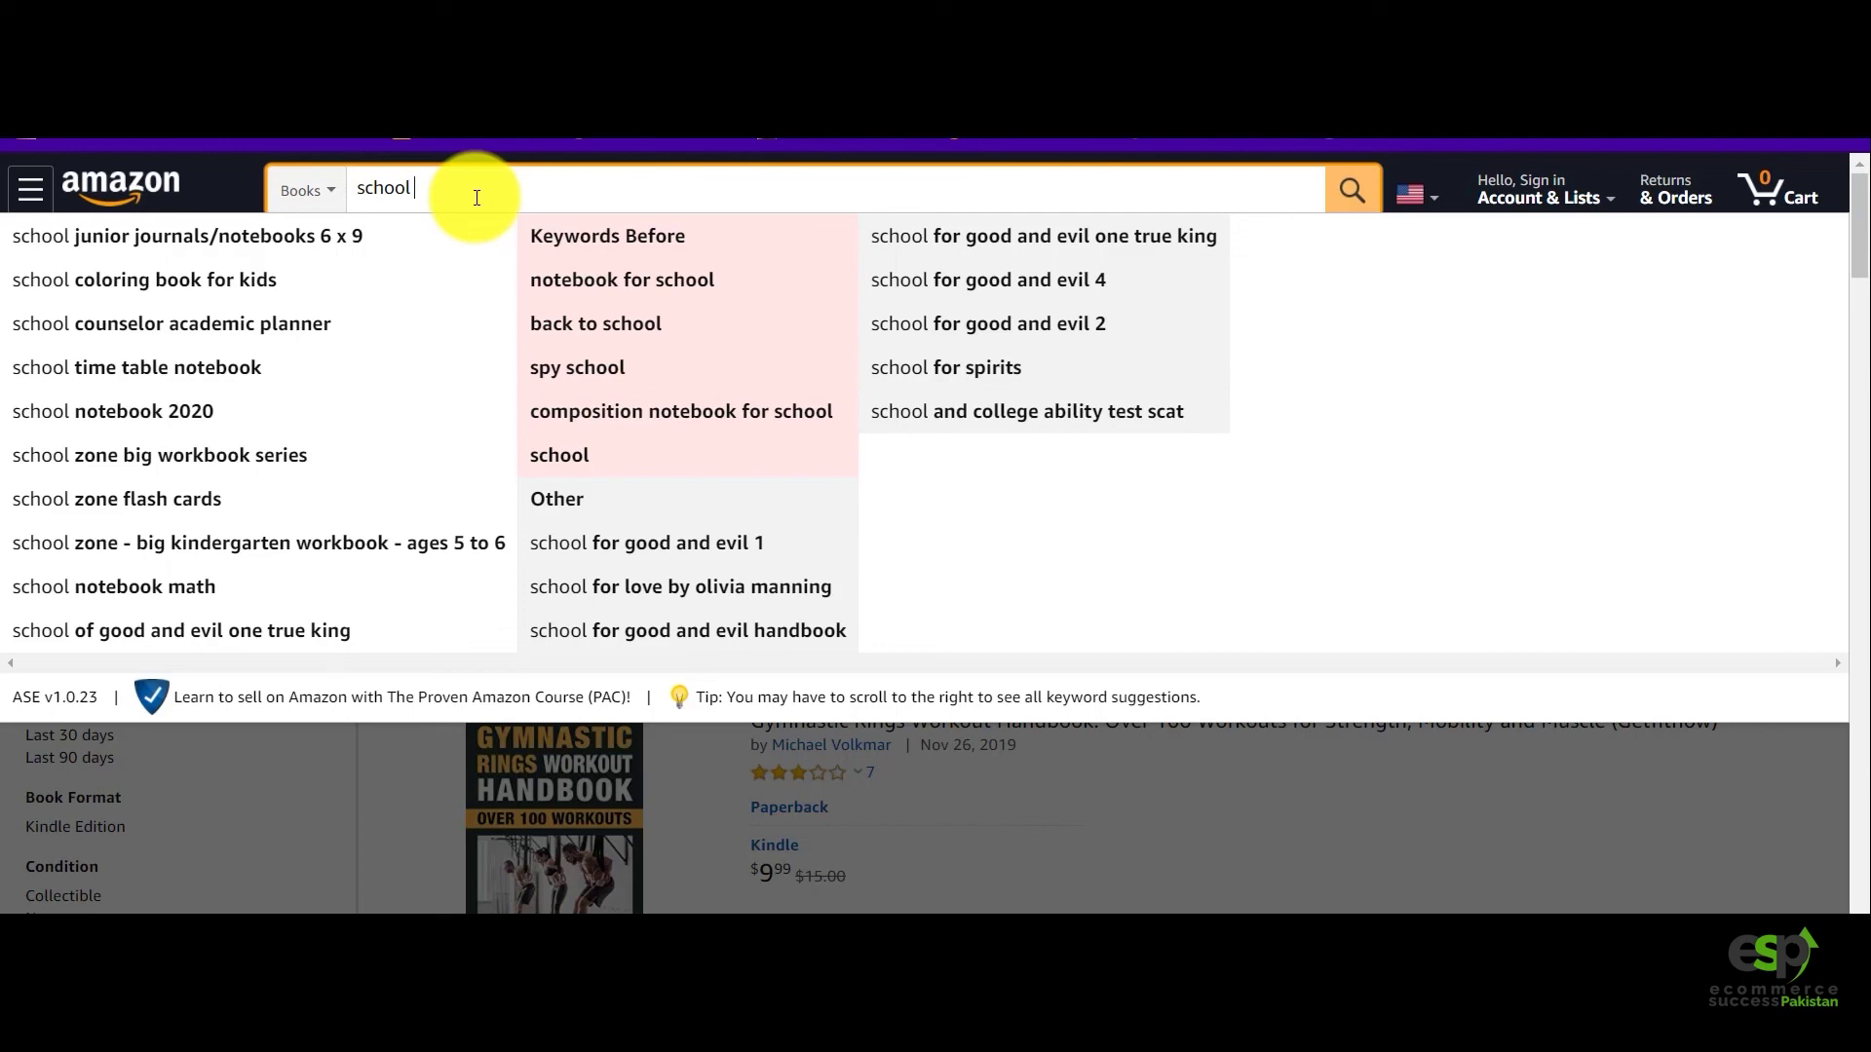
# Replace the Amazon search text with "back to school" to show its keyword suggestions.
pyautogui.press('BackSpace')
pyautogui.press('BackSpace')
pyautogui.press('BackSpace')
pyautogui.press('BackSpace')
pyautogui.press('BackSpace')
pyautogui.write('b')
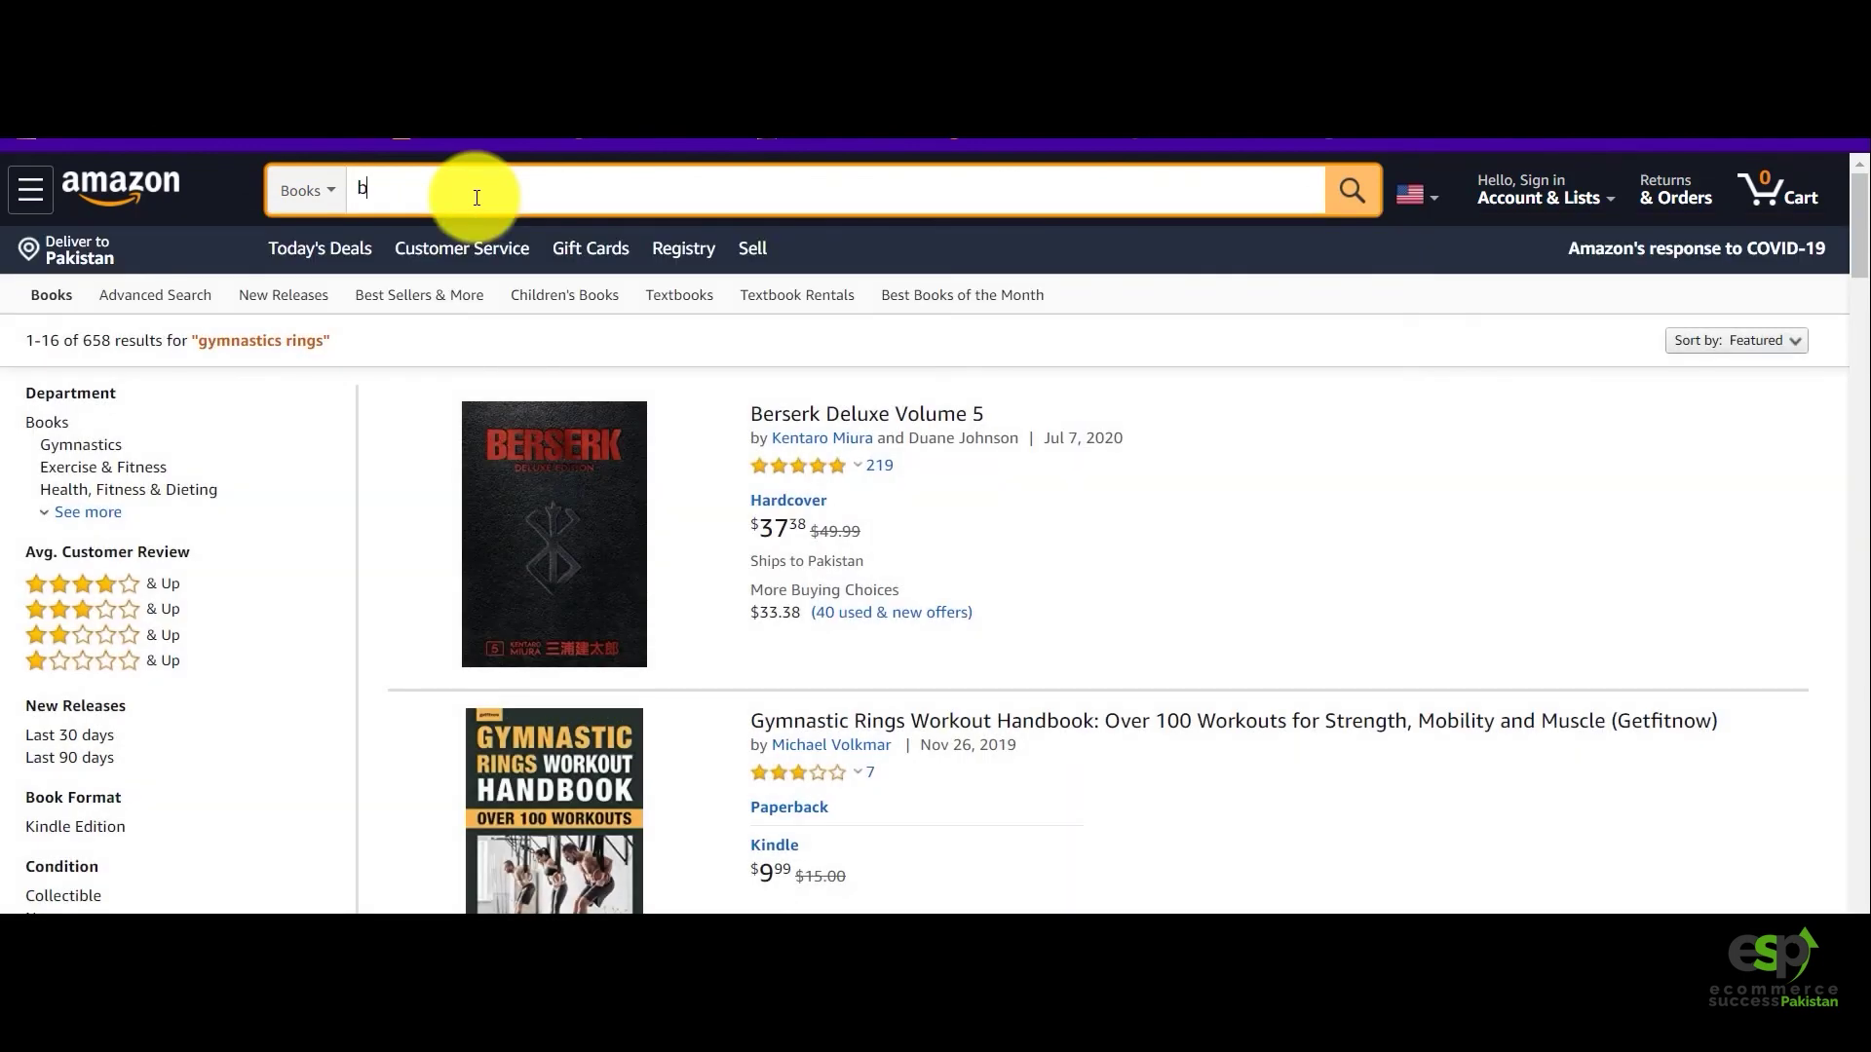
pyautogui.write('ack t')
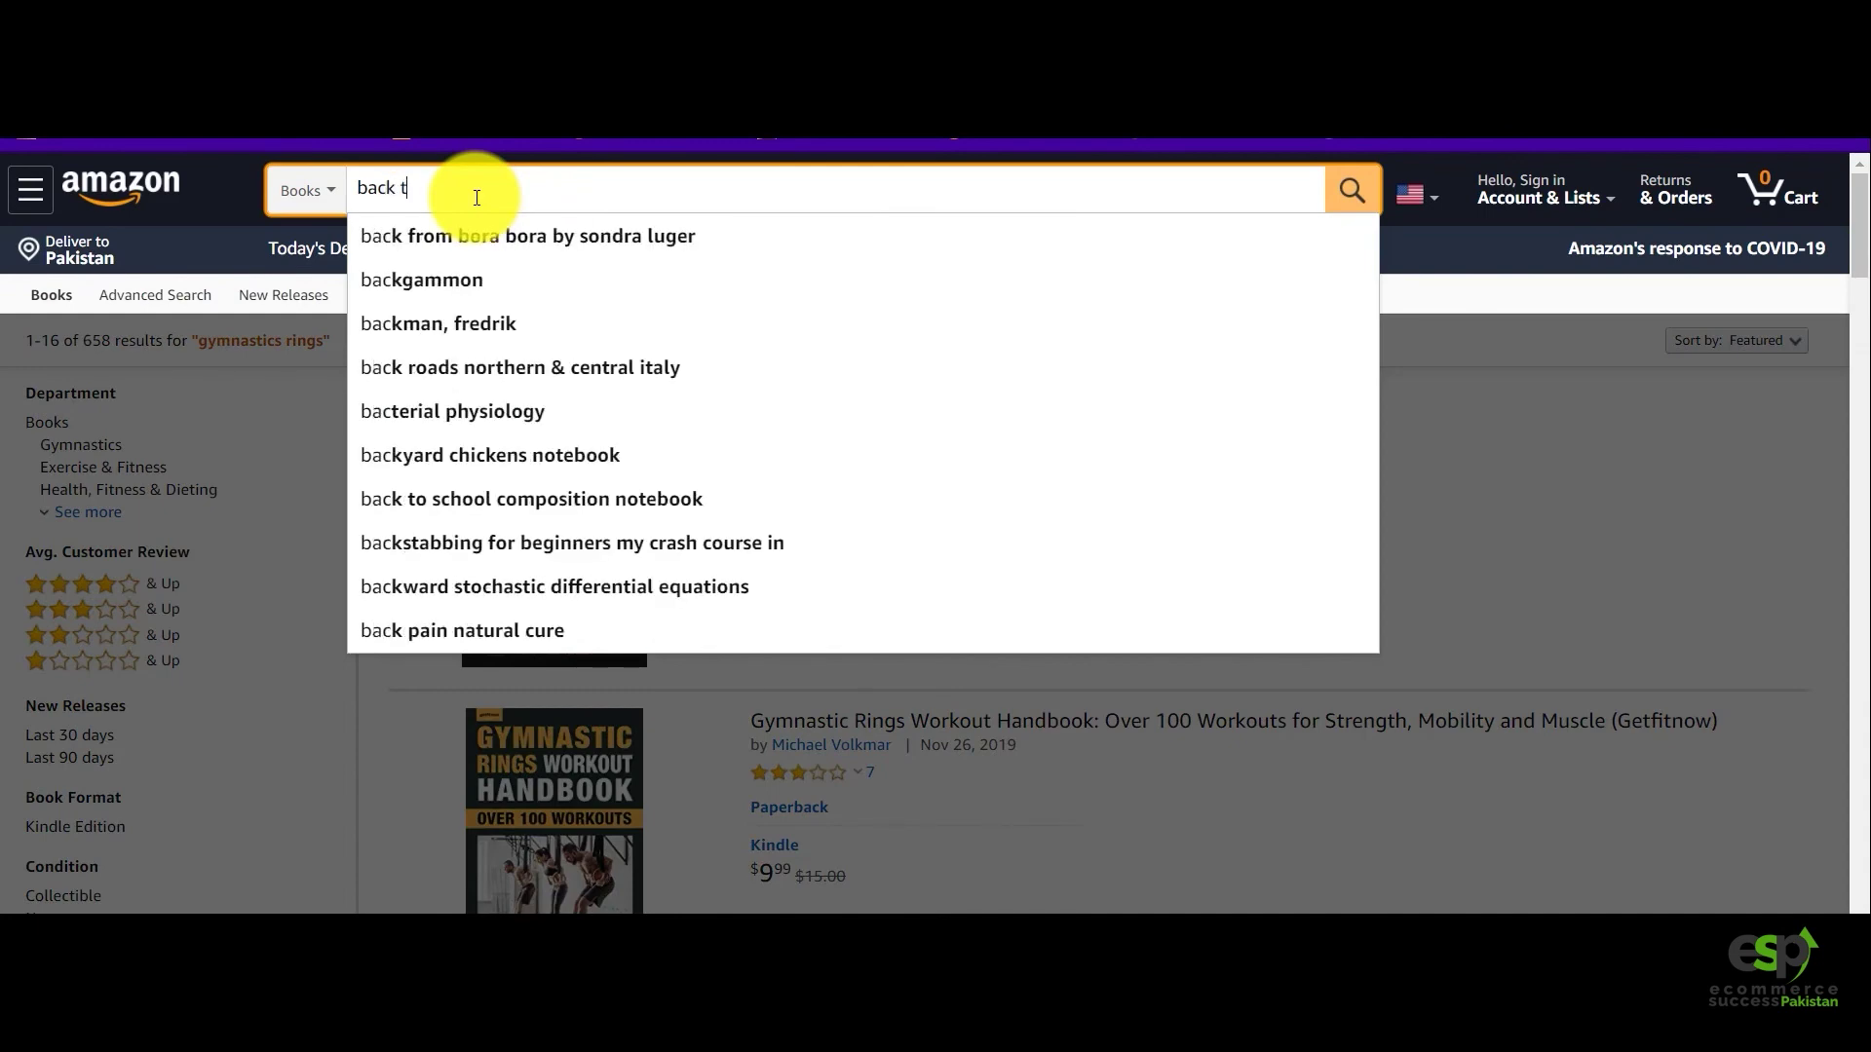
pyautogui.write('o s')
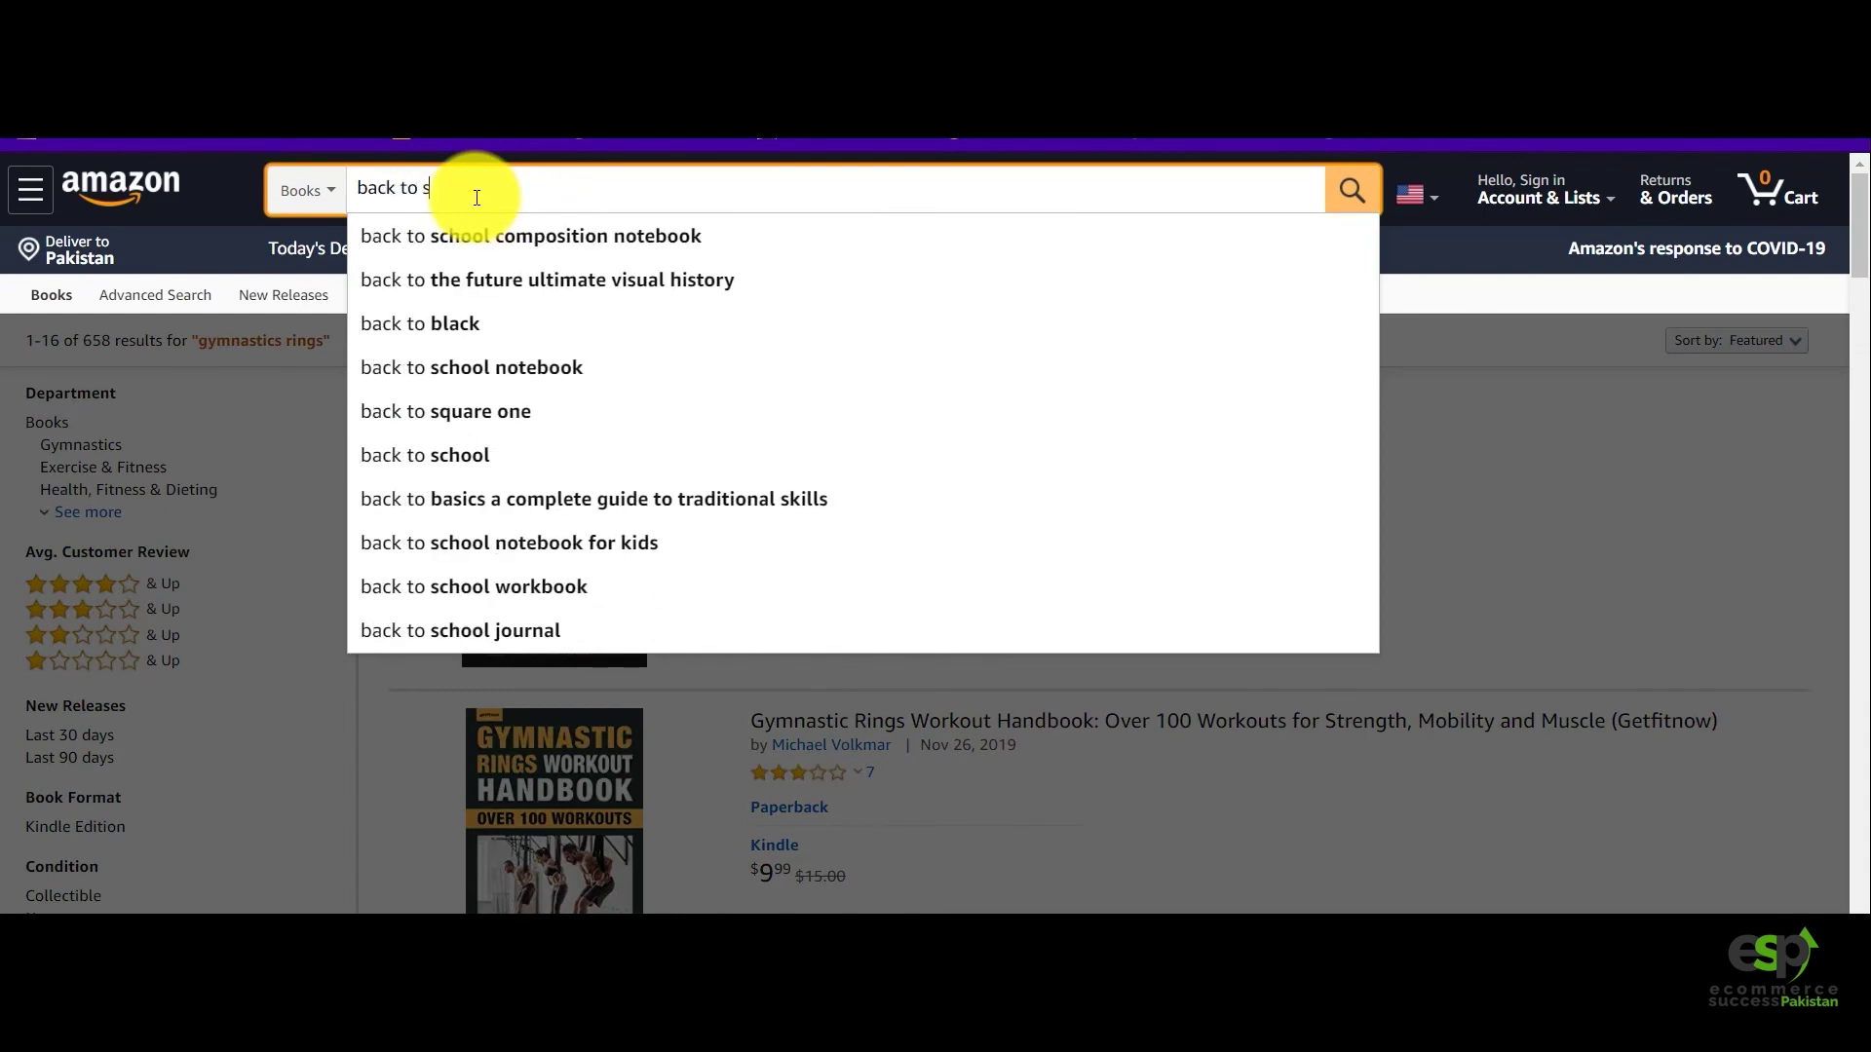
pyautogui.write('ch')
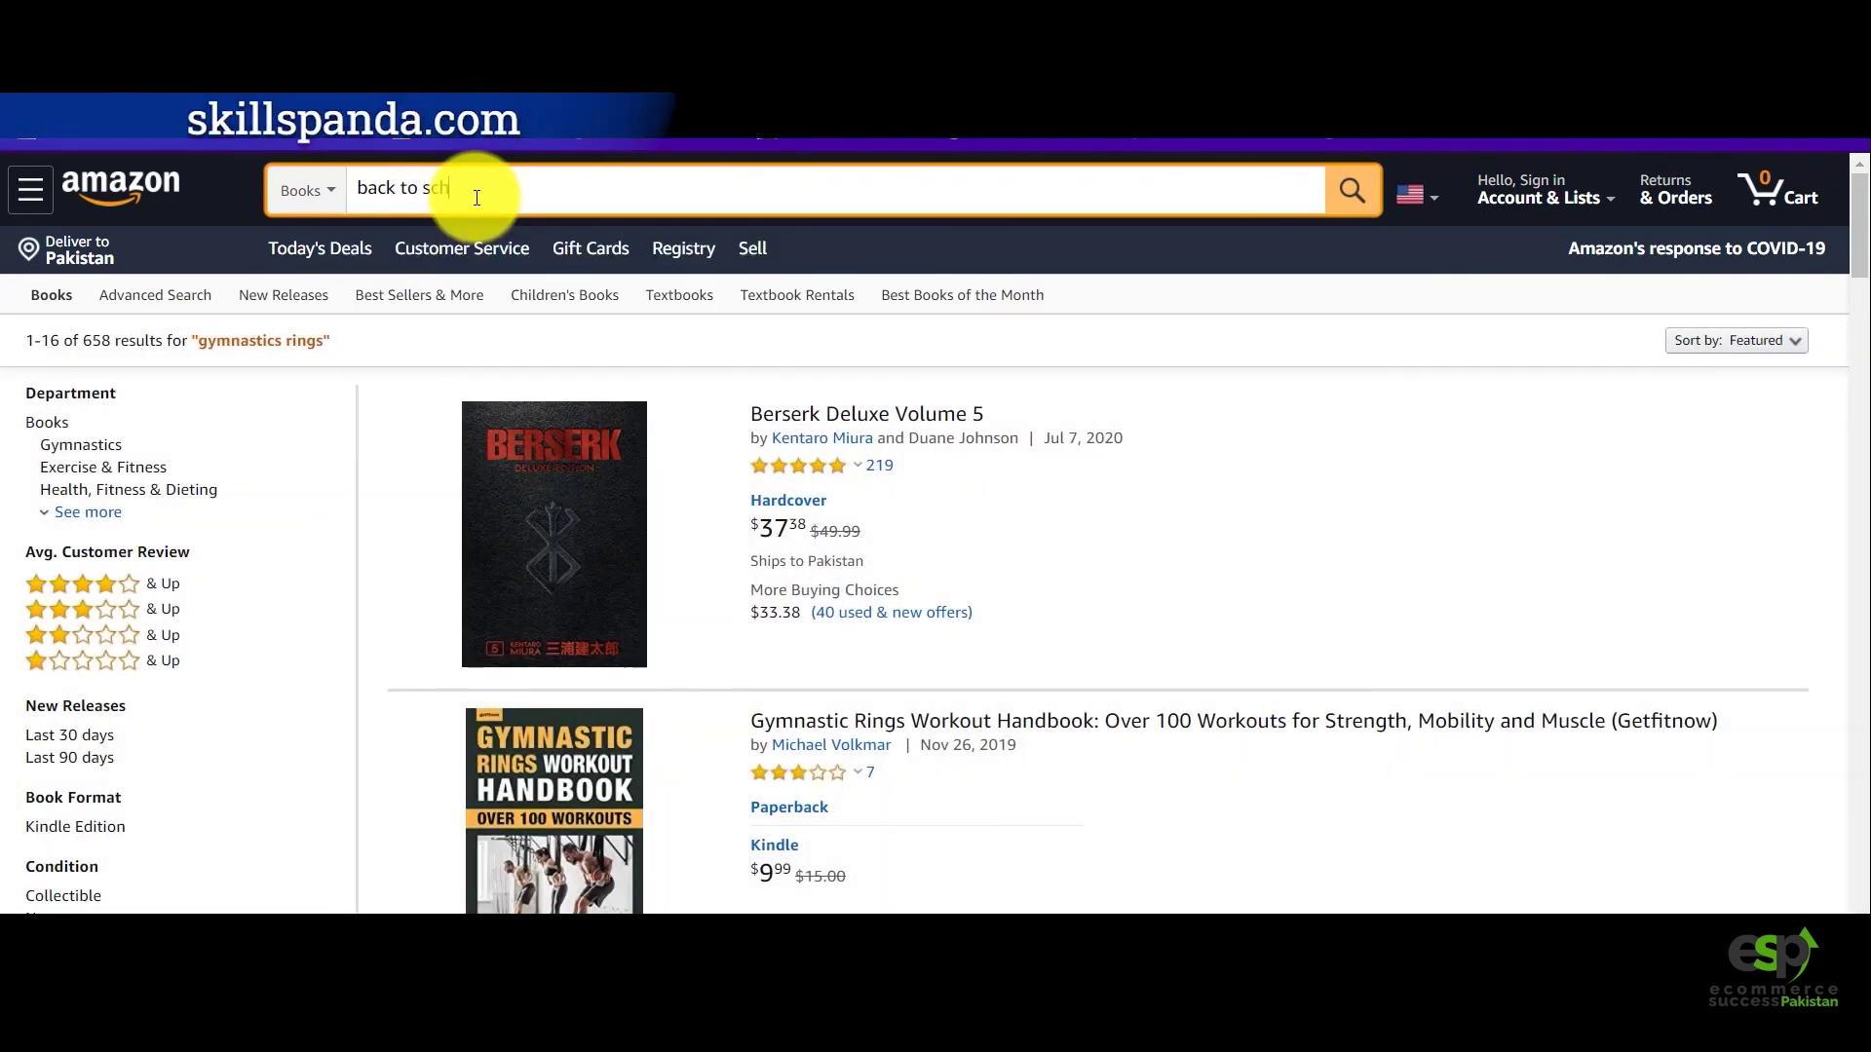
pyautogui.write('ool')
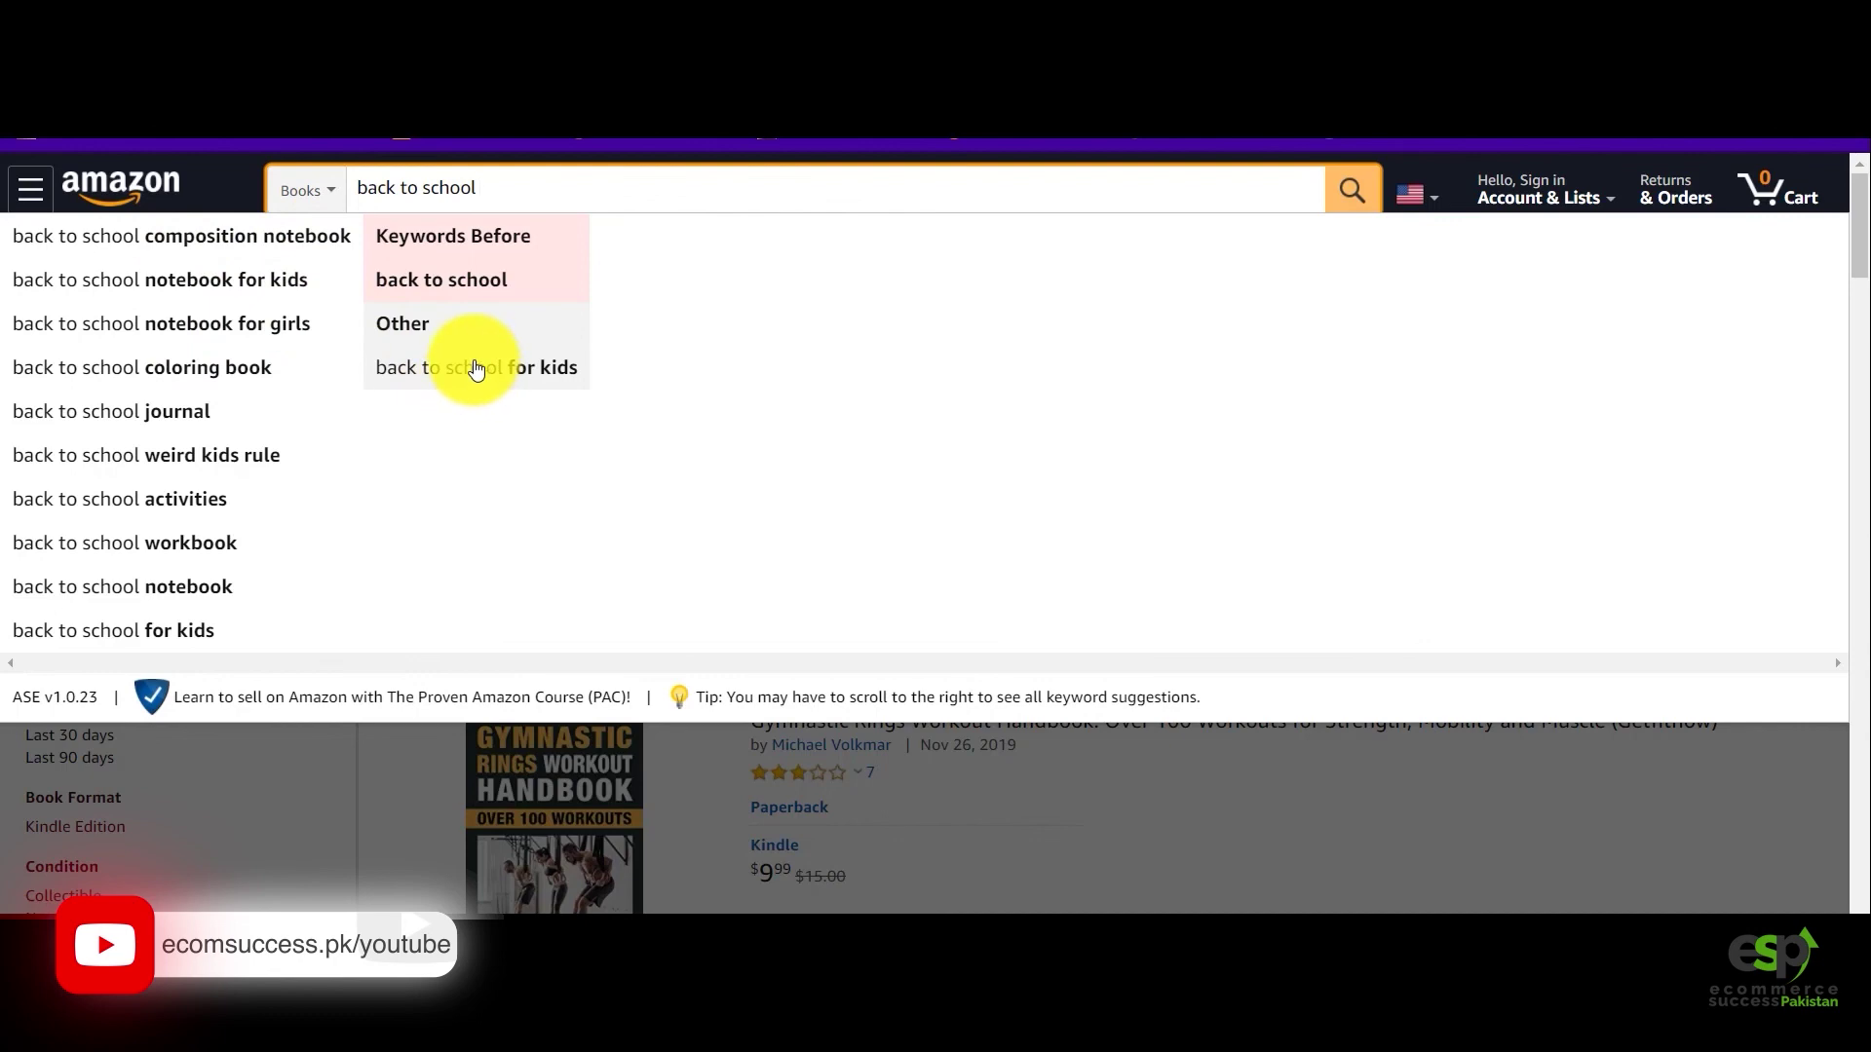
# Dismiss the Amazon keyword suggestions and go back to the Google results for "gymnastics".
pyautogui.click(413, 792)
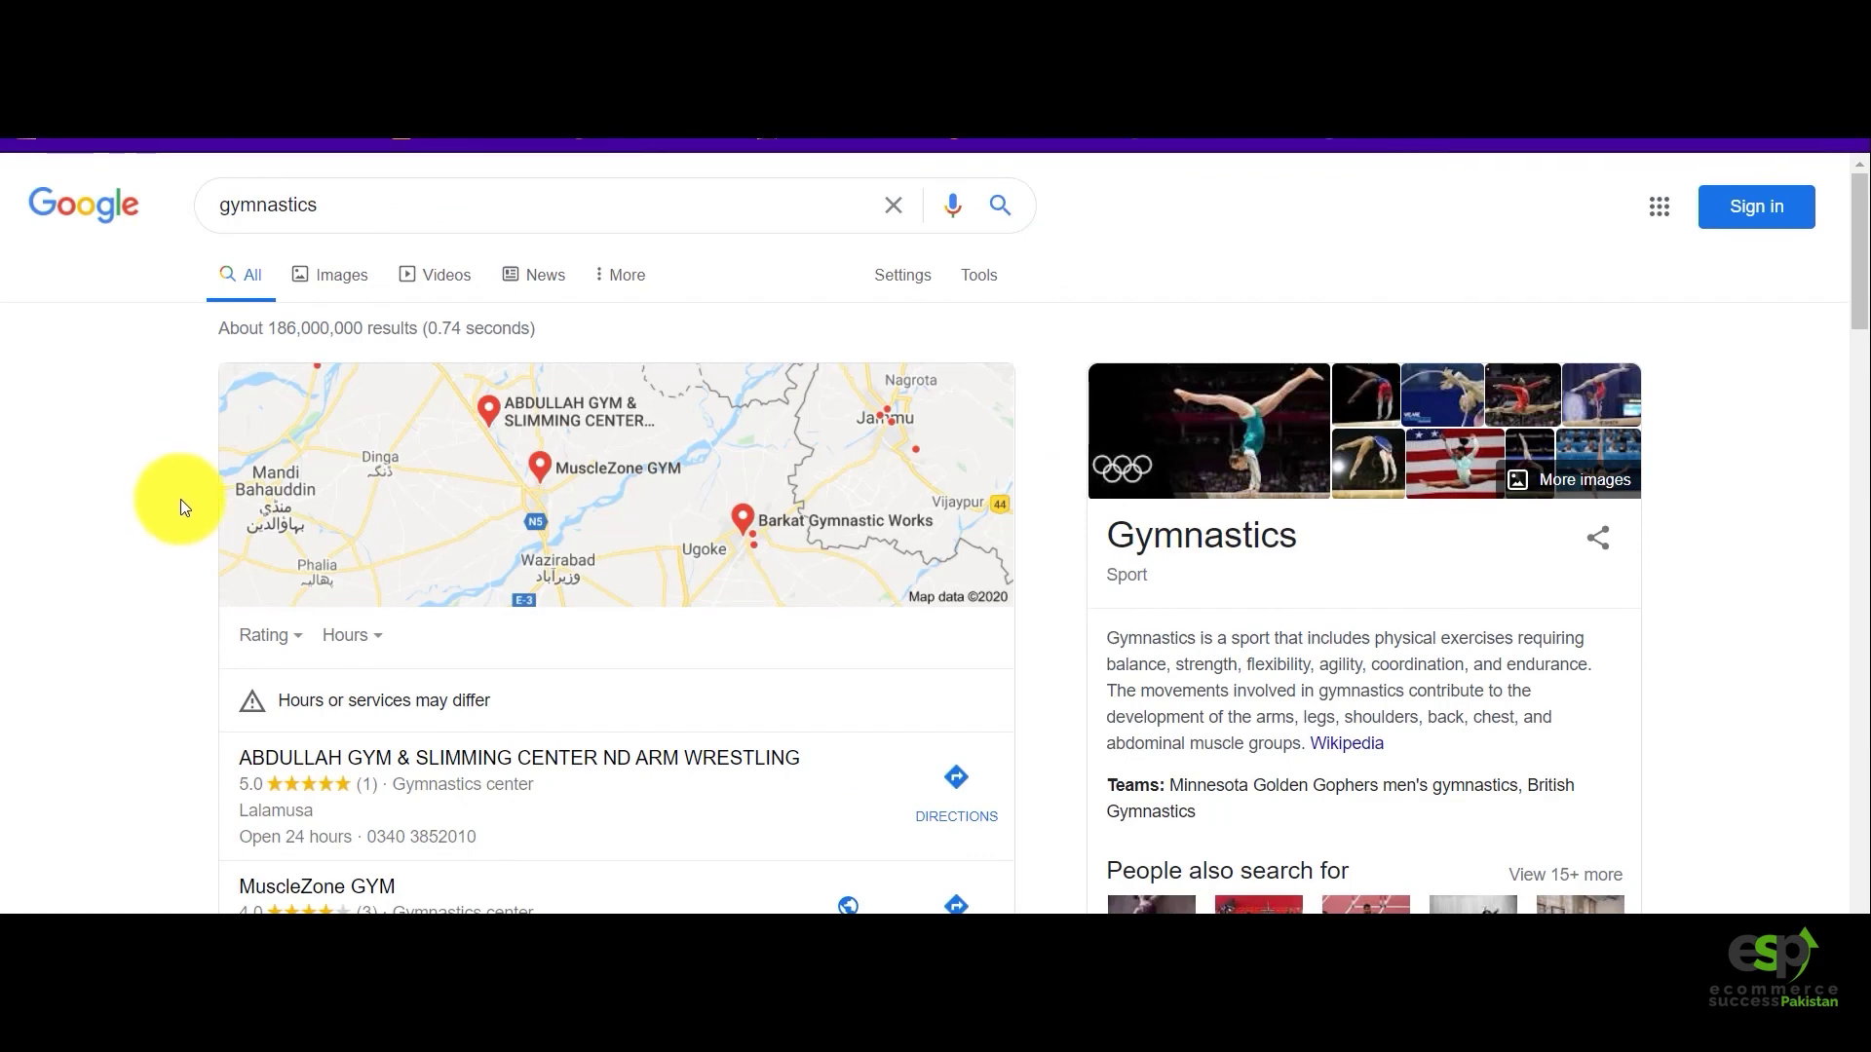
pyautogui.scroll(-1, 407, 515)
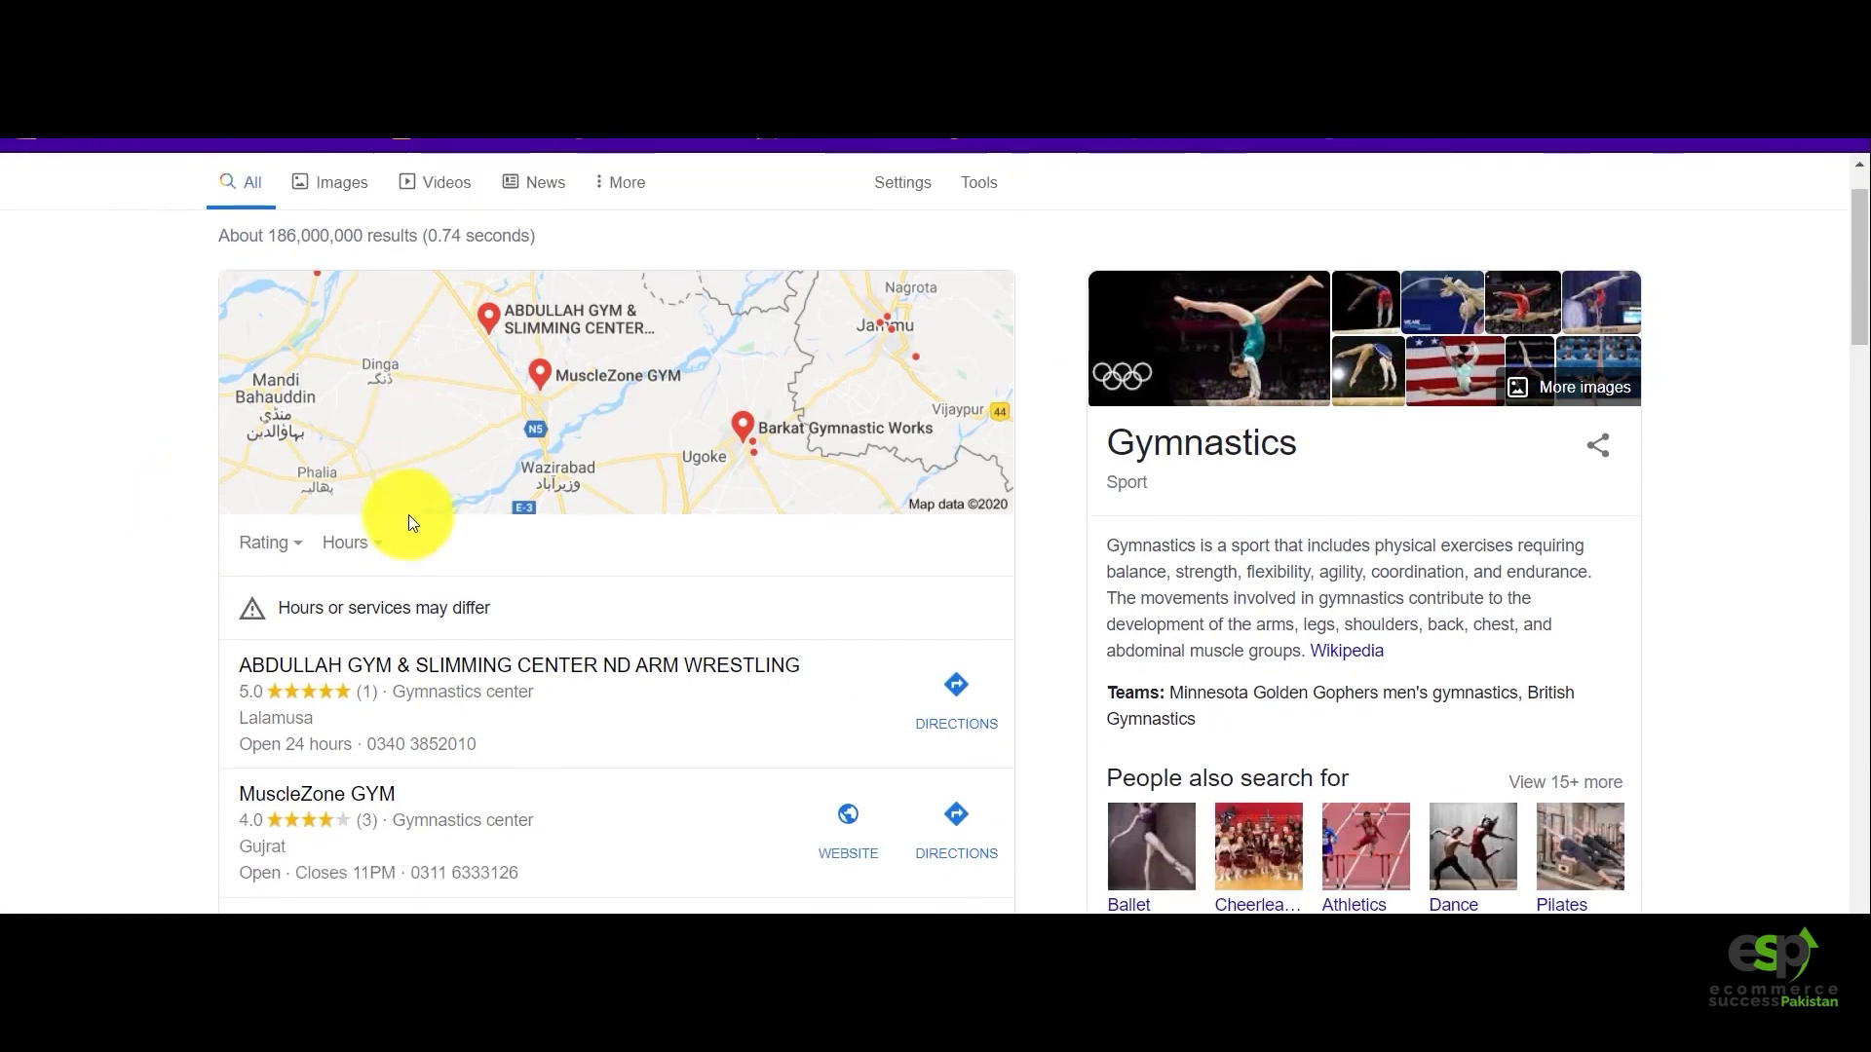
pyautogui.scroll(1, 408, 514)
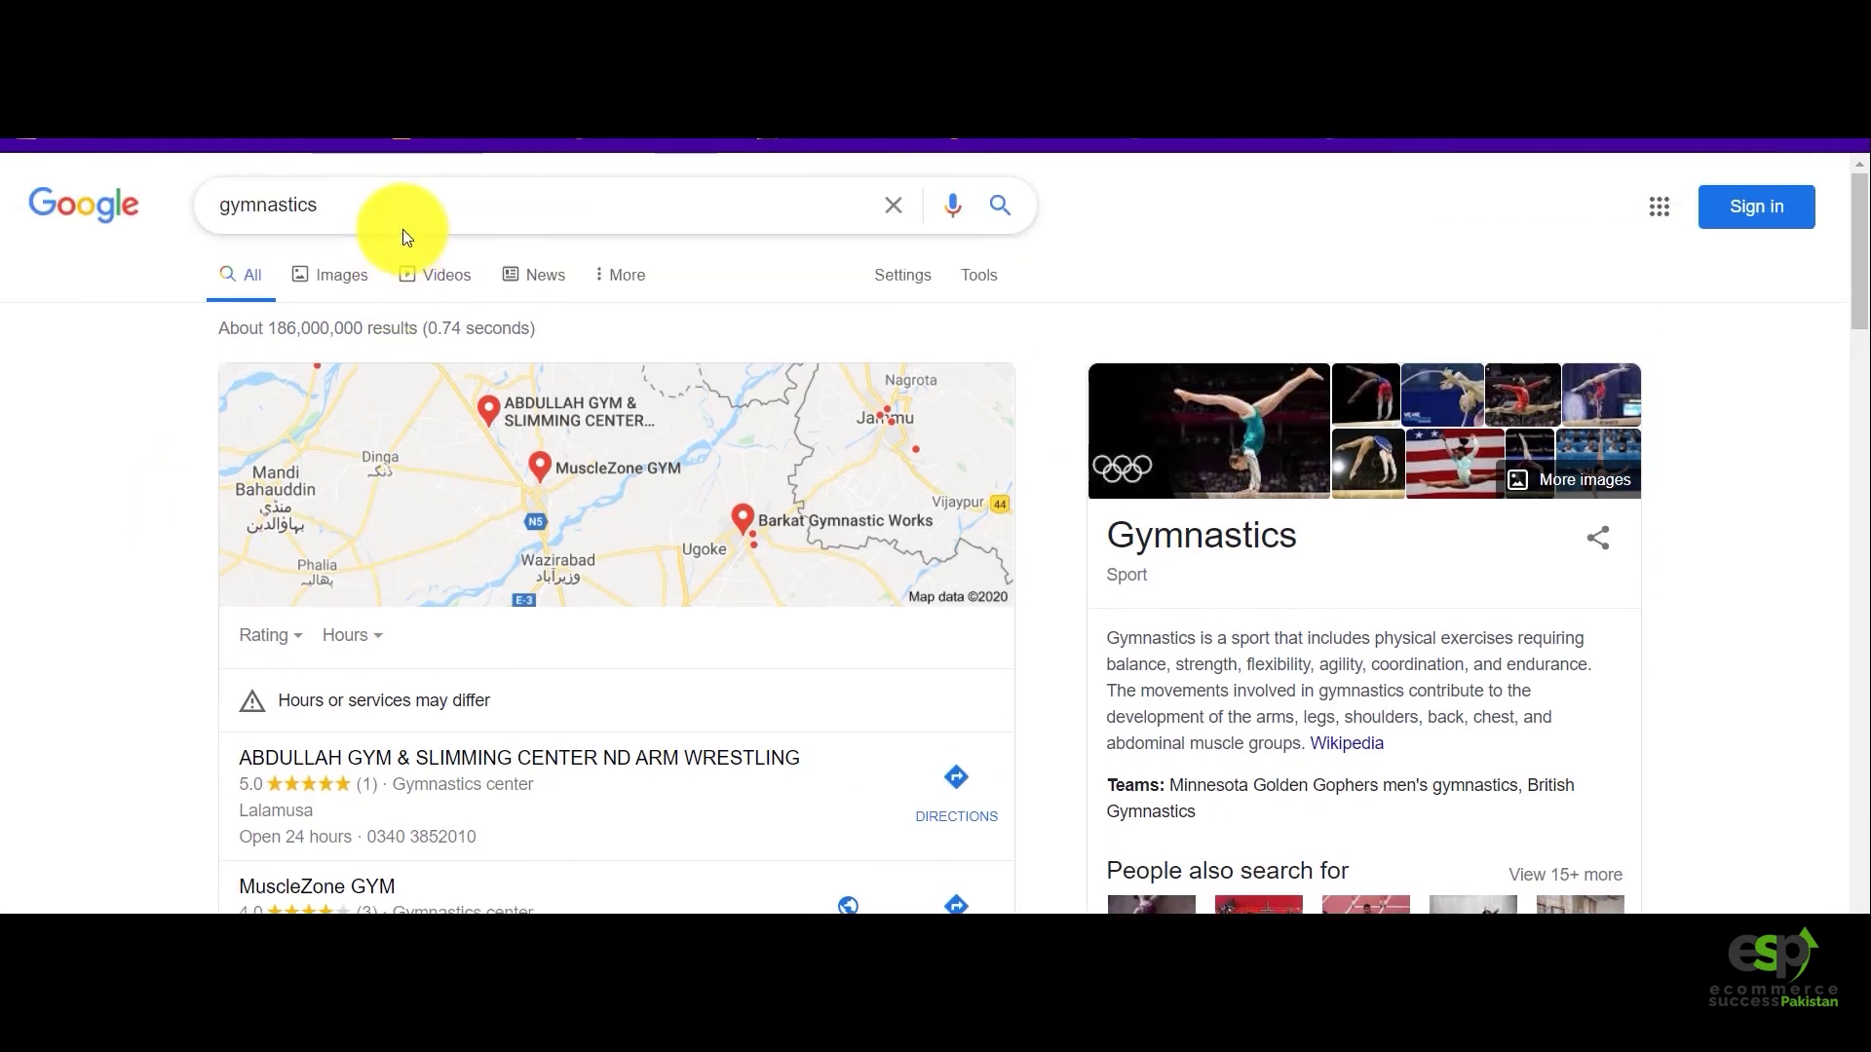